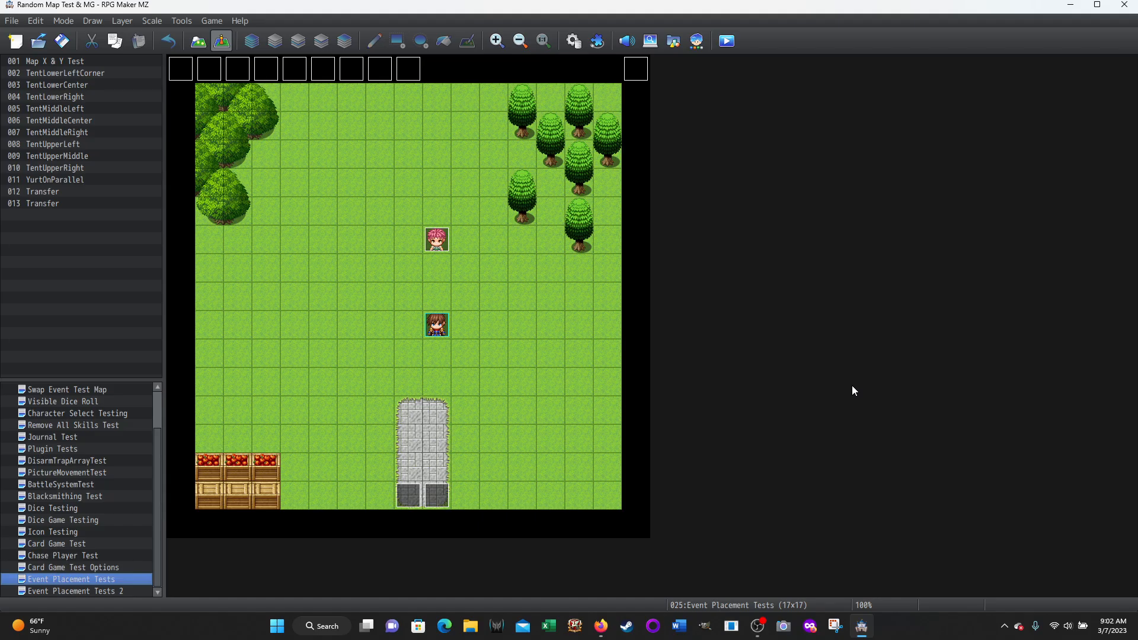
# Start a playtest of the Event Placement Tests map and talk to Yurt Boy to receive the Yurt
pyautogui.click(726, 43)
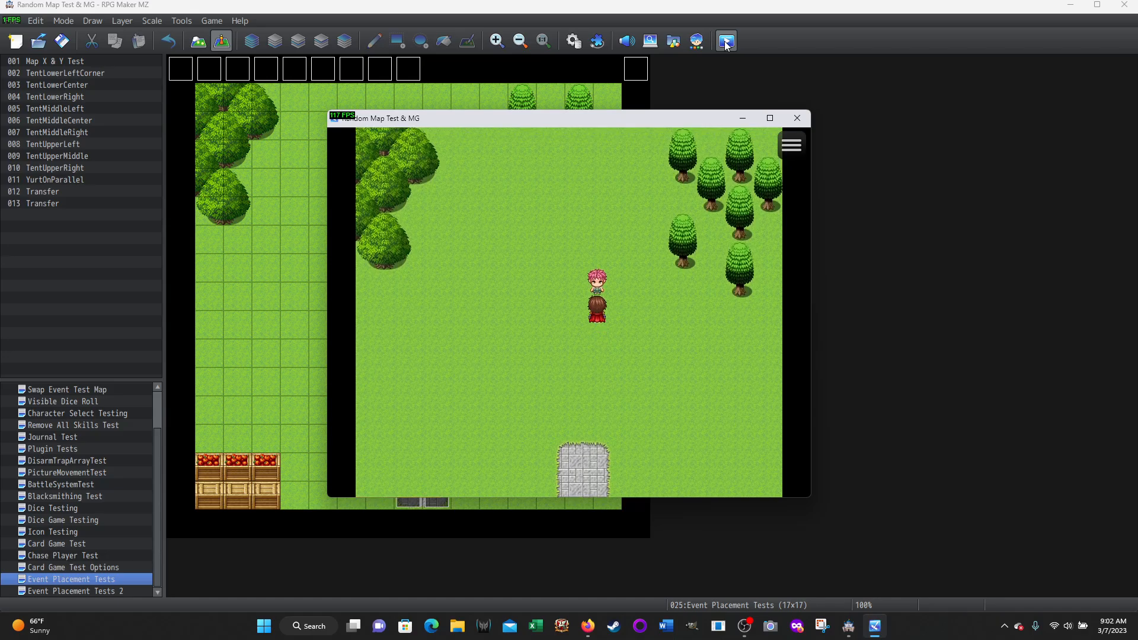
pyautogui.press('Return')
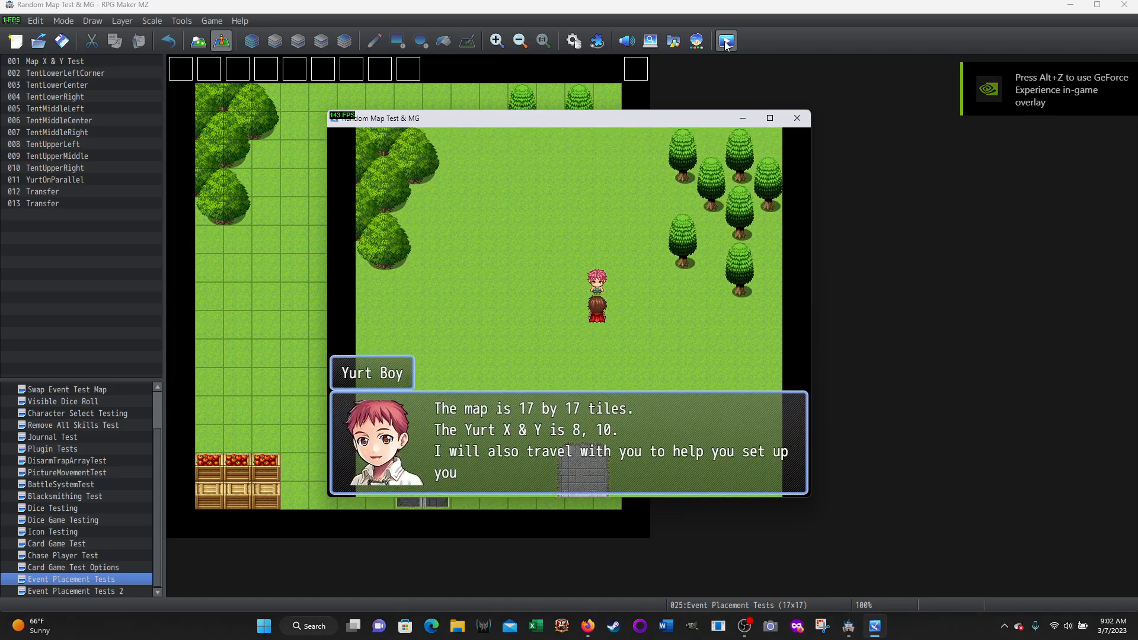
pyautogui.press('Return')
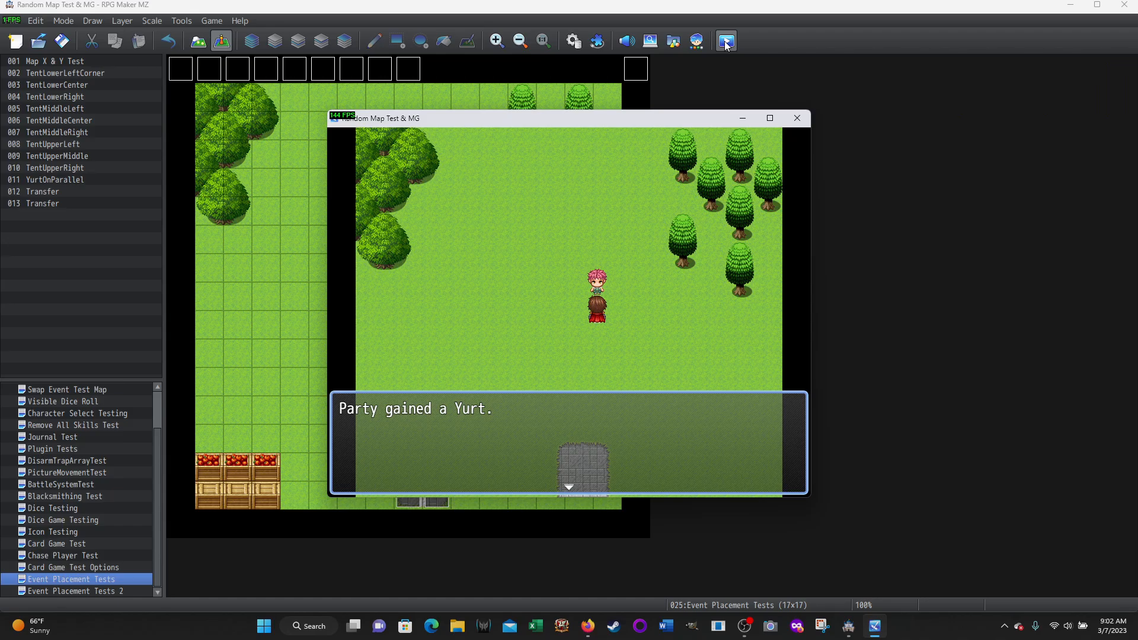
pyautogui.press('Return')
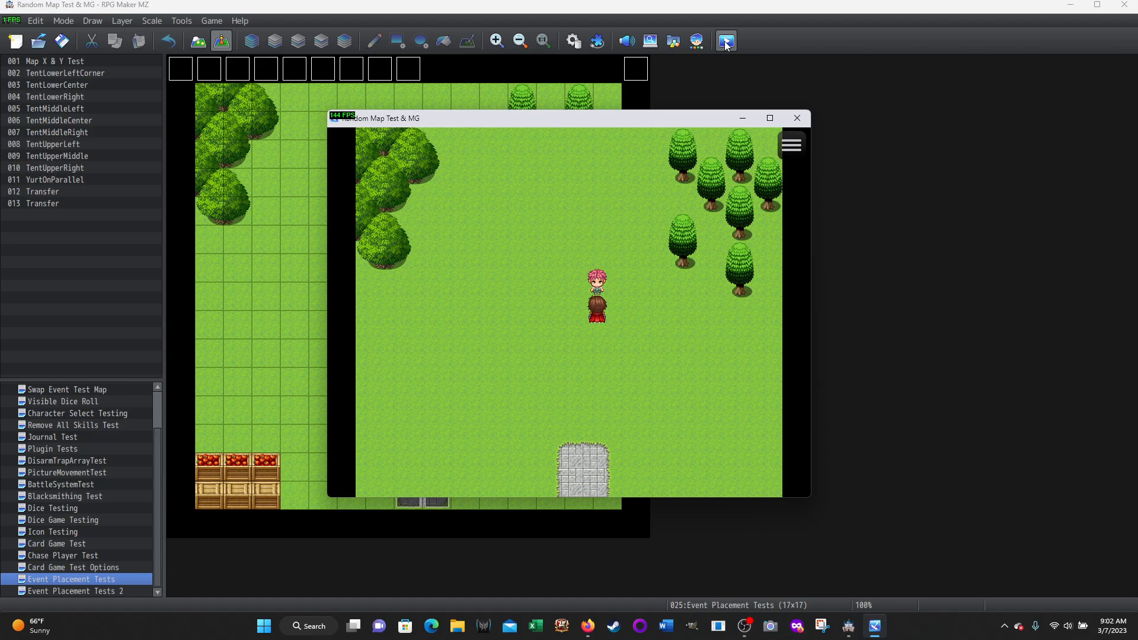
# Walk to open grass west of Yurt Boy, use the Yurt item and answer No to setting it up
pyautogui.press('Left')
pyautogui.press('Left')
pyautogui.press('Left')
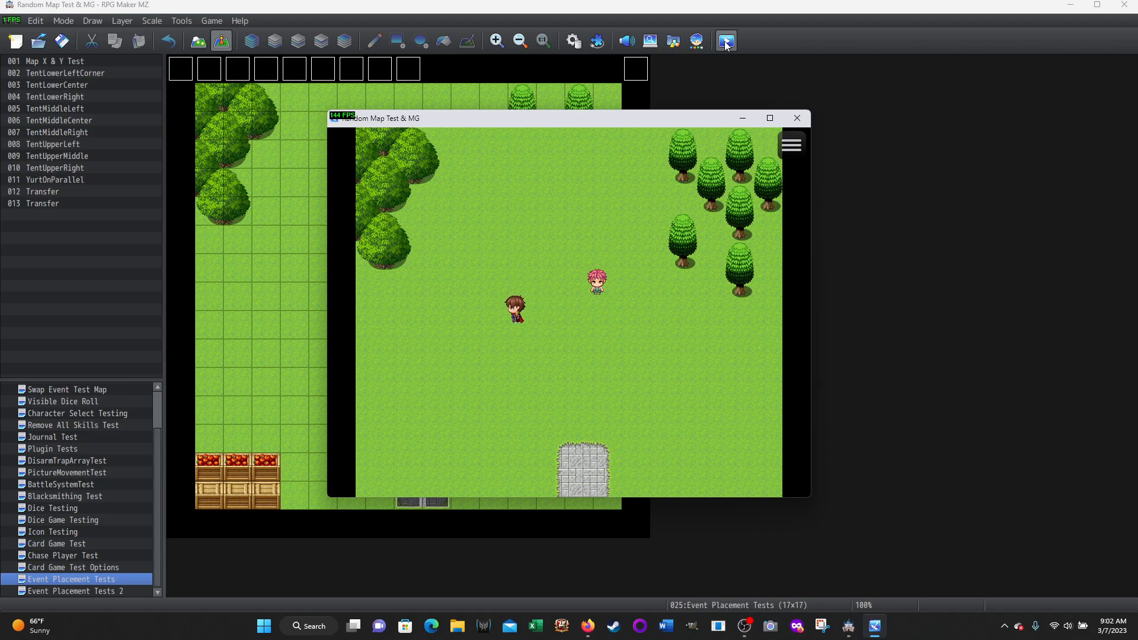
pyautogui.press('Up')
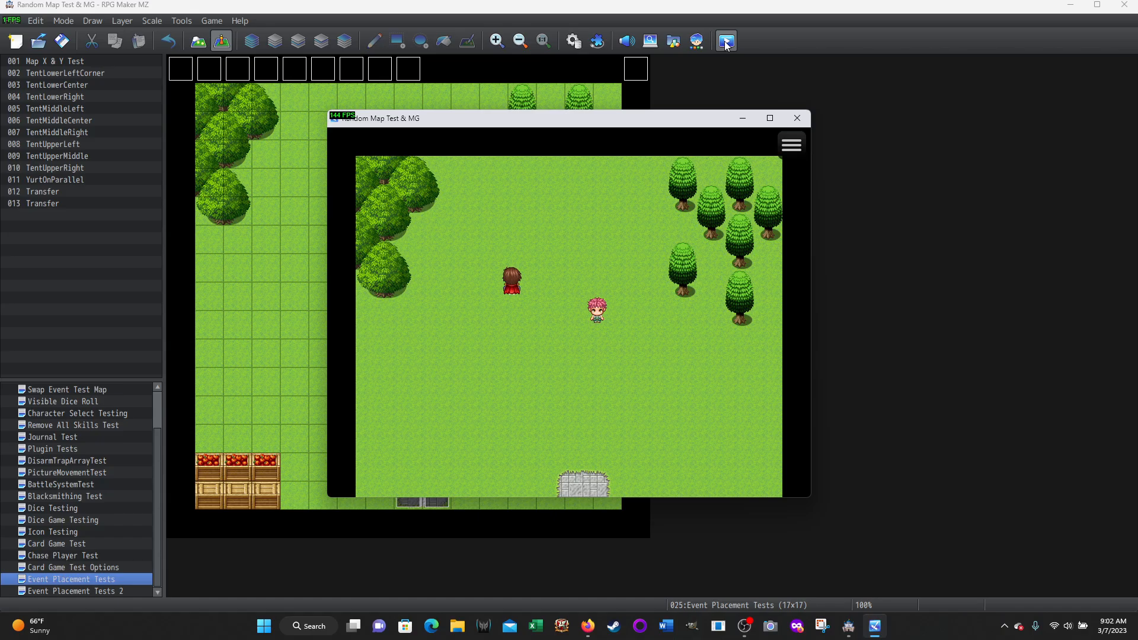
pyautogui.press('Escape')
pyautogui.press('Return')
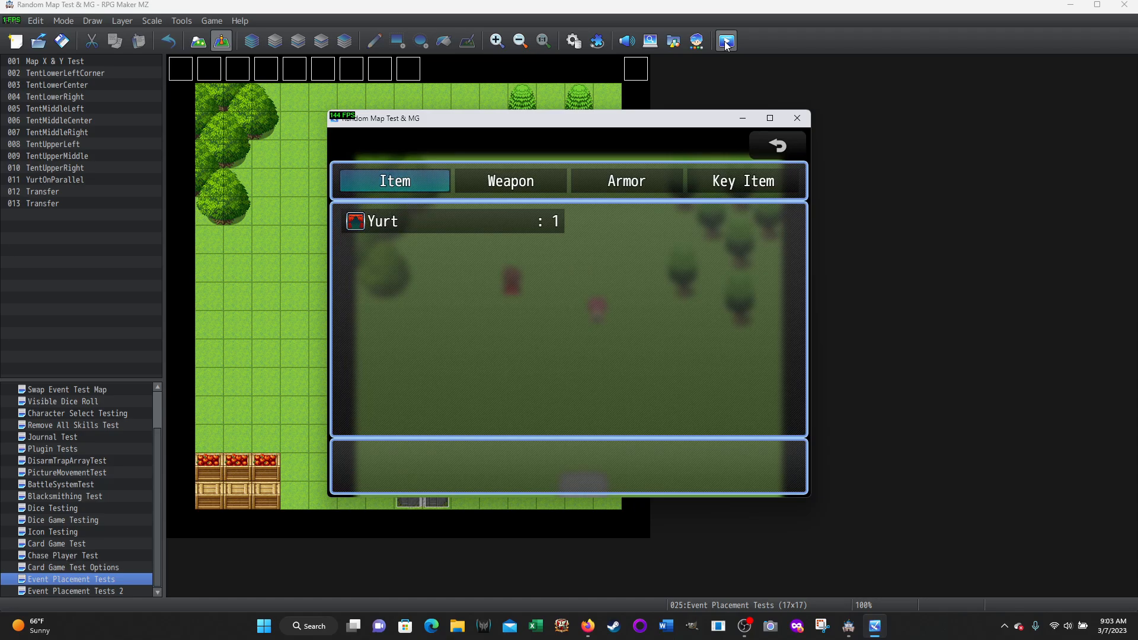
pyautogui.press('Return')
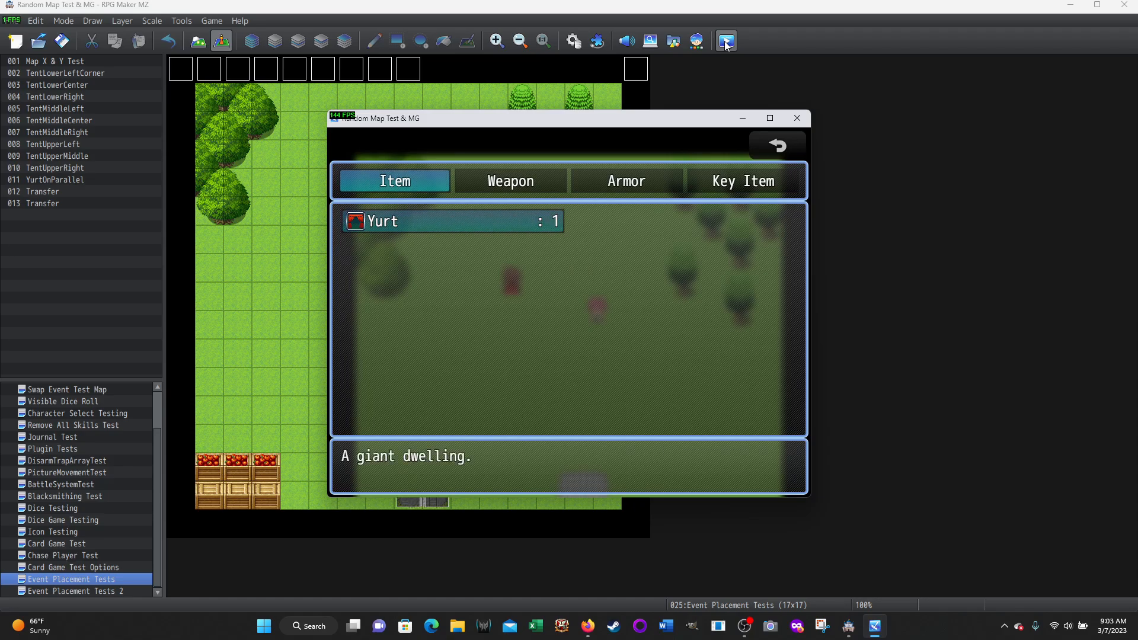
pyautogui.press('Return')
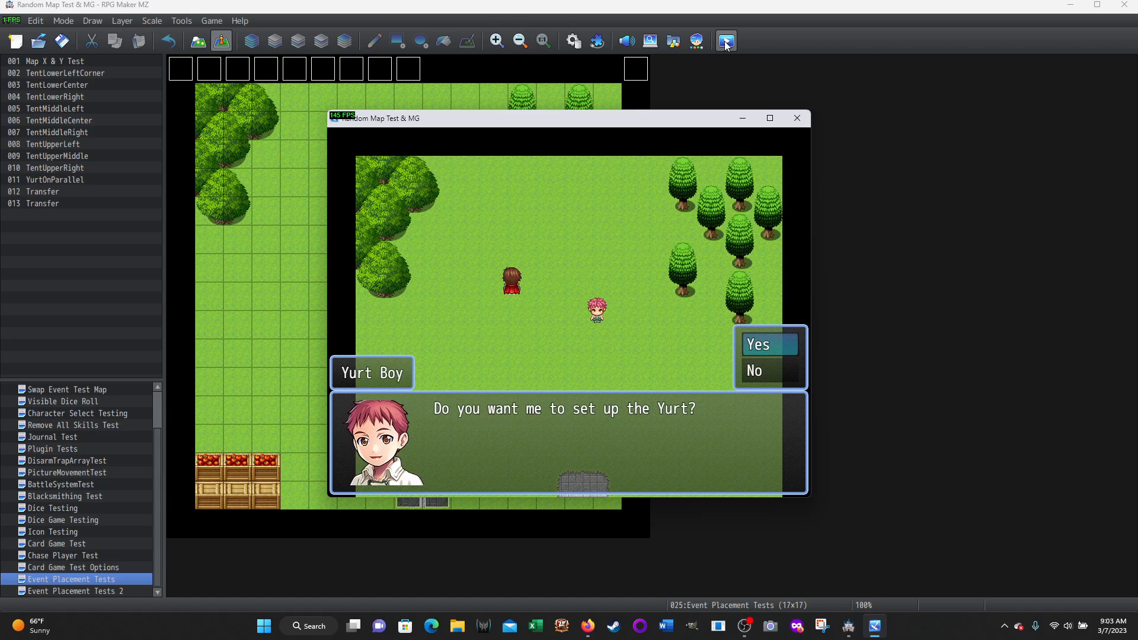
pyautogui.press('Down')
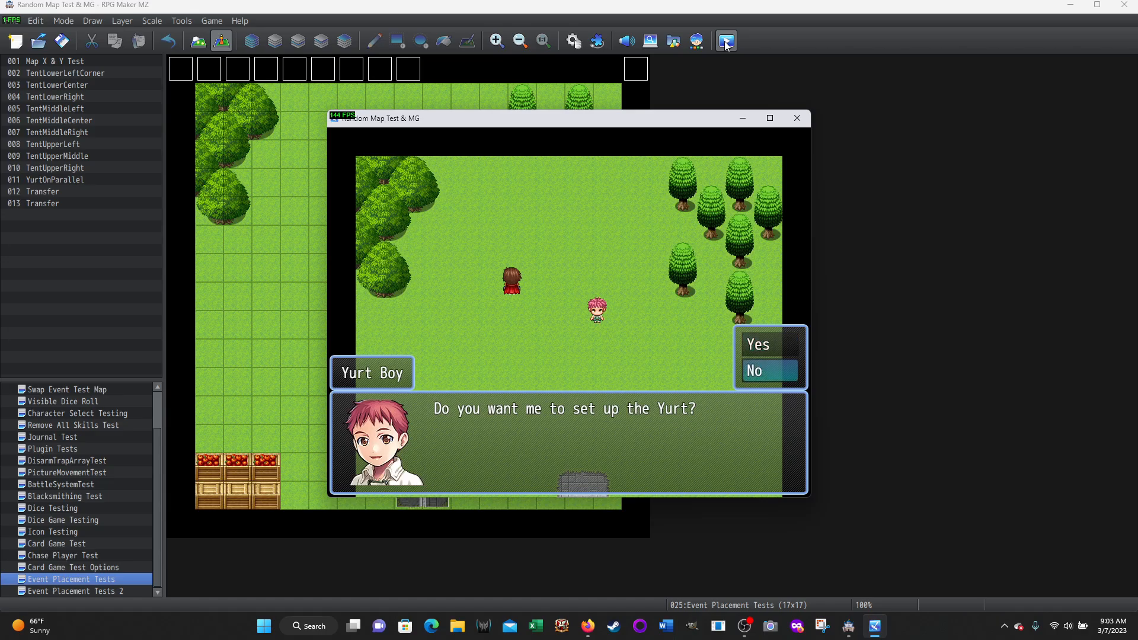
pyautogui.press('Return')
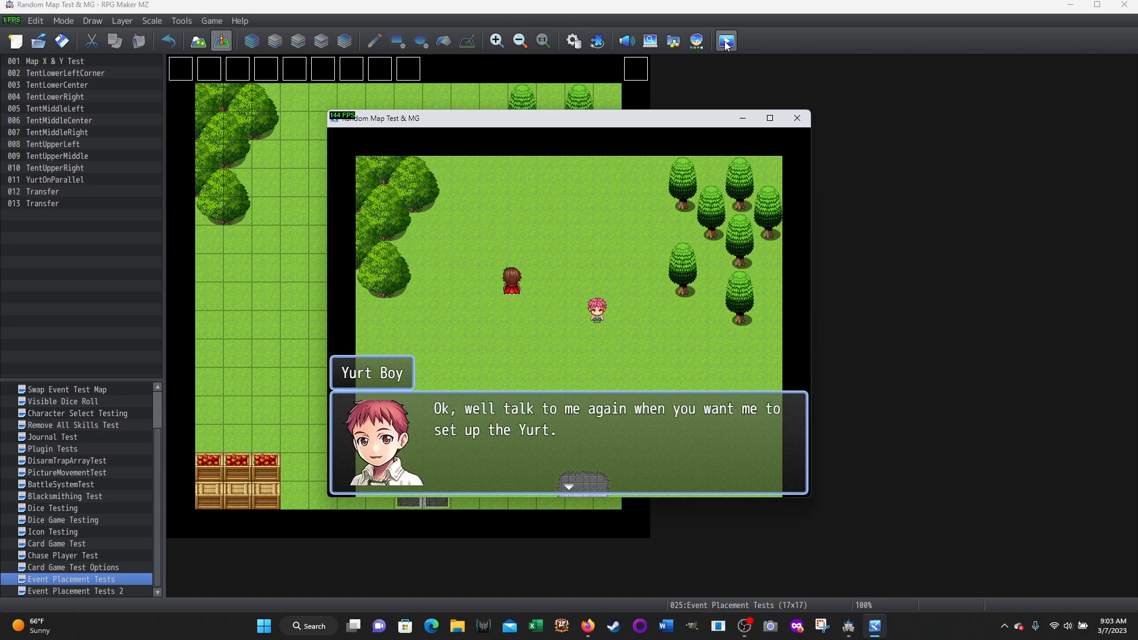
pyautogui.press('Return')
# Walk the character next to the round trees in the map's northwest corner
pyautogui.press('Down')
pyautogui.press('Down')
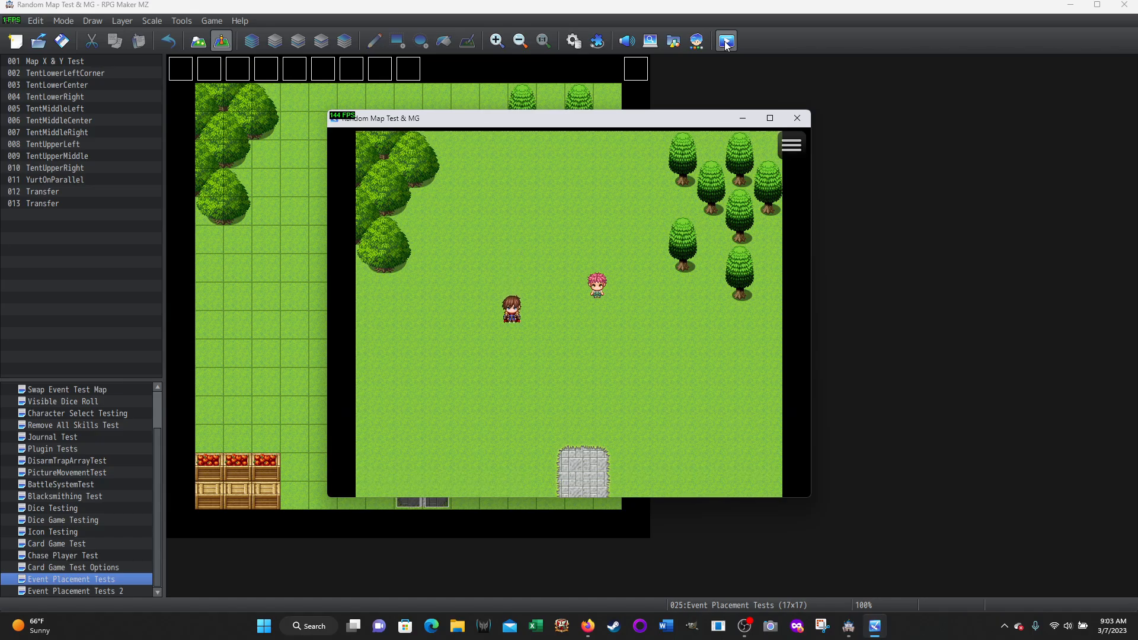
pyautogui.press('Left')
pyautogui.press('Left')
pyautogui.press('Up')
pyautogui.press('Up')
pyautogui.press('Left')
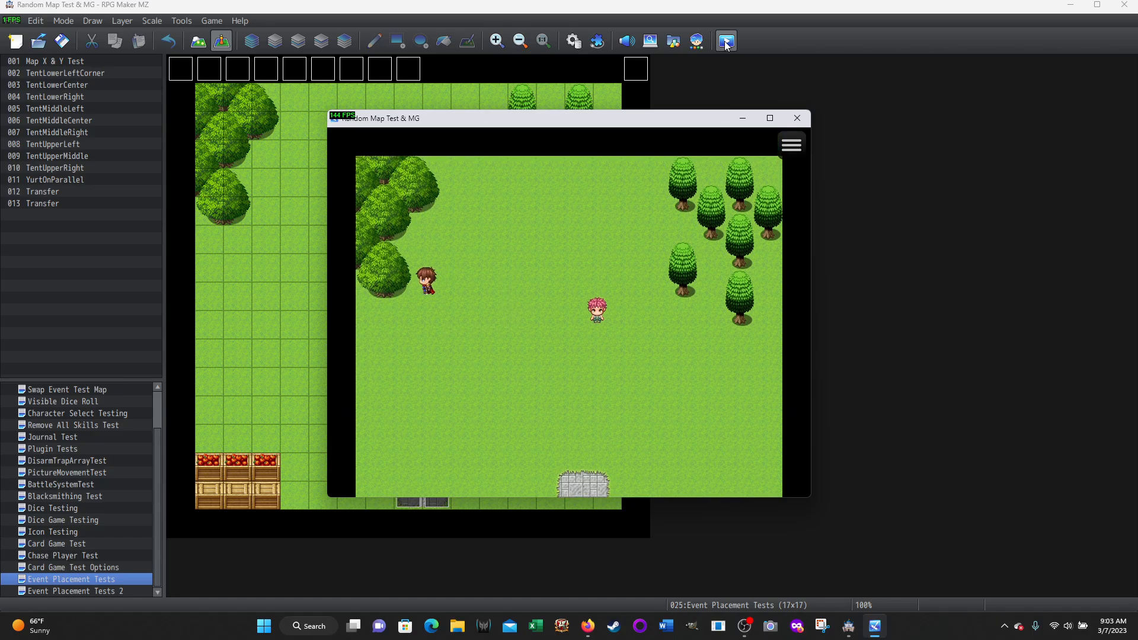
pyautogui.press('Up')
pyautogui.press('Up')
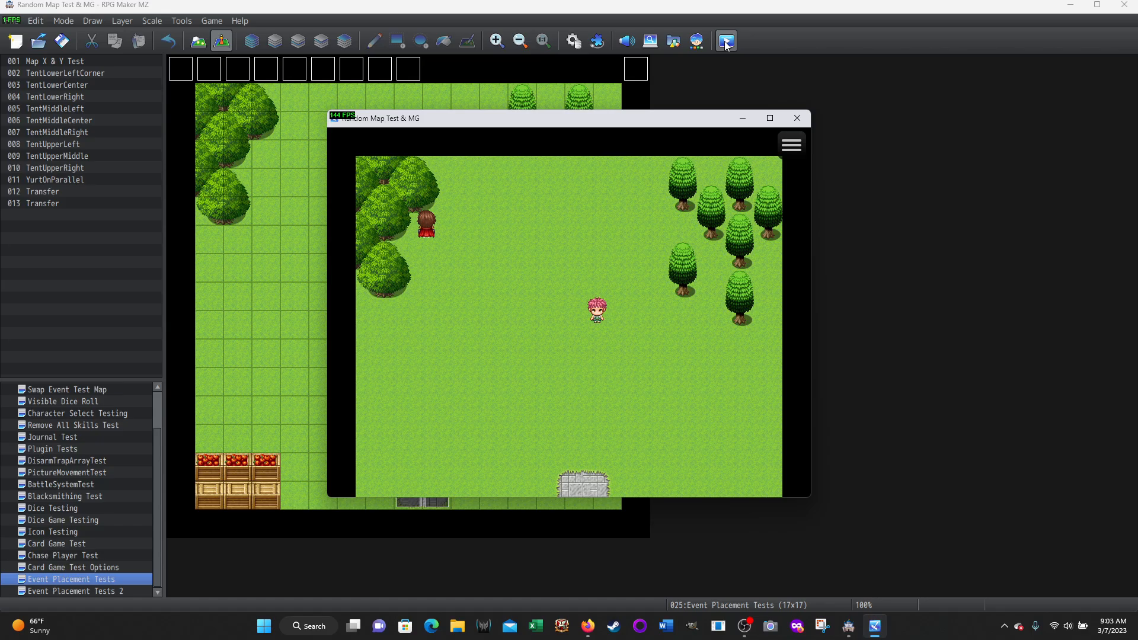
# Try to set up the Yurt beside the northwest trees by using the item and answering Yes
pyautogui.press('Escape')
pyautogui.press('Return')
pyautogui.press('Return')
pyautogui.press('Return')
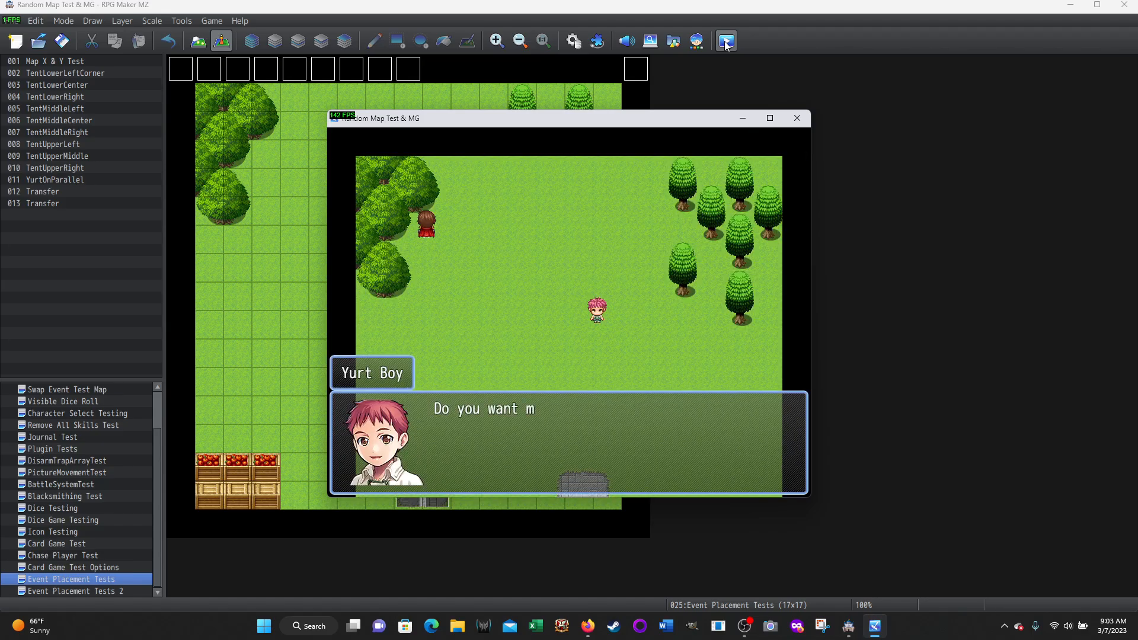
pyautogui.press('Return')
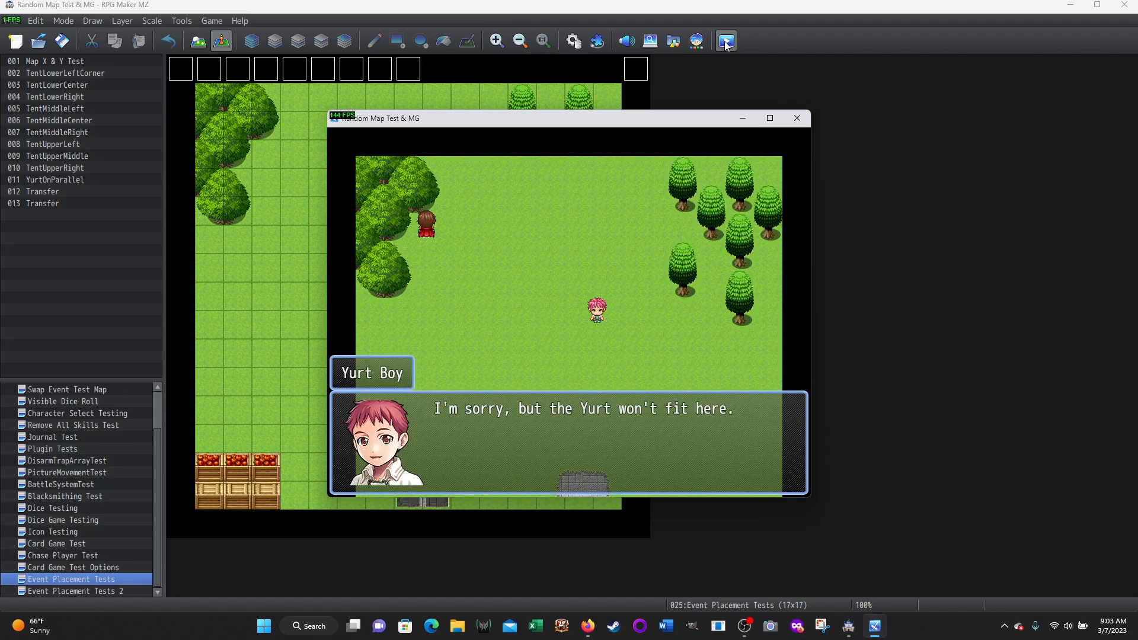
pyautogui.press('Return')
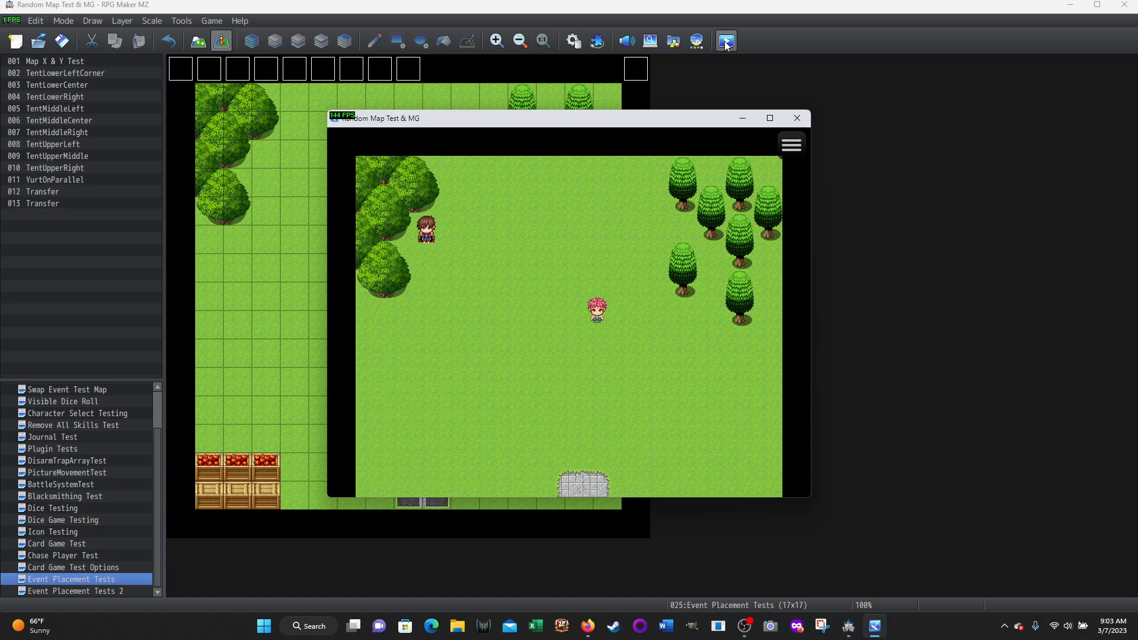
# Walk the character back to the tile directly below Yurt Boy
pyautogui.press('Down')
pyautogui.press('Down')
pyautogui.press('Down')
pyautogui.press('Right')
pyautogui.press('Right')
pyautogui.press('Right')
pyautogui.press('Right')
pyautogui.press('Right')
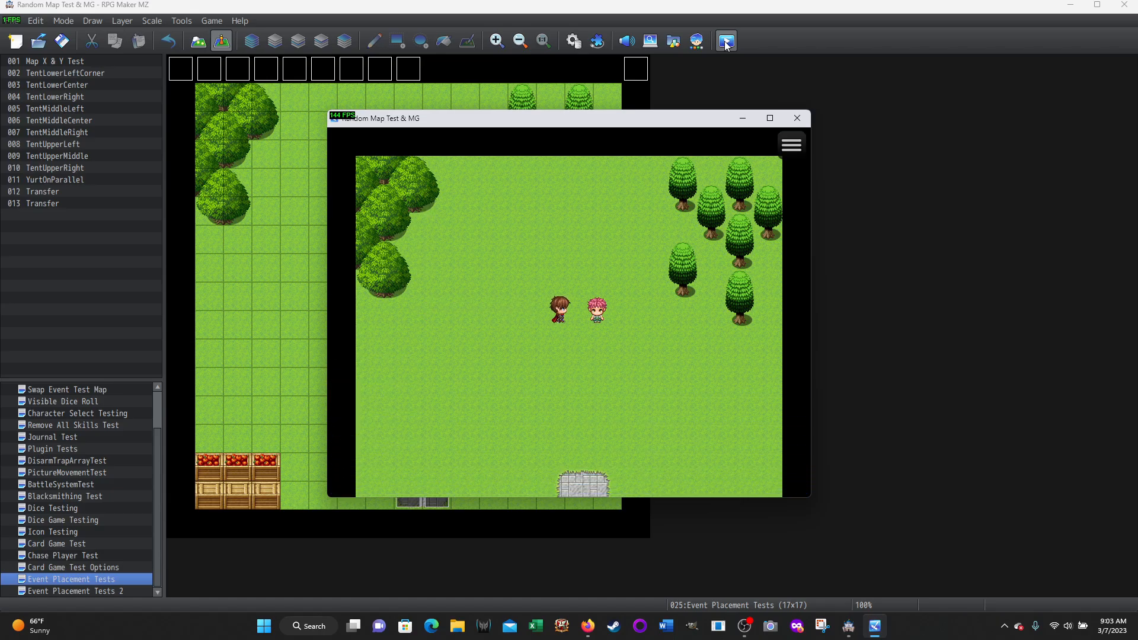
pyautogui.press('Down')
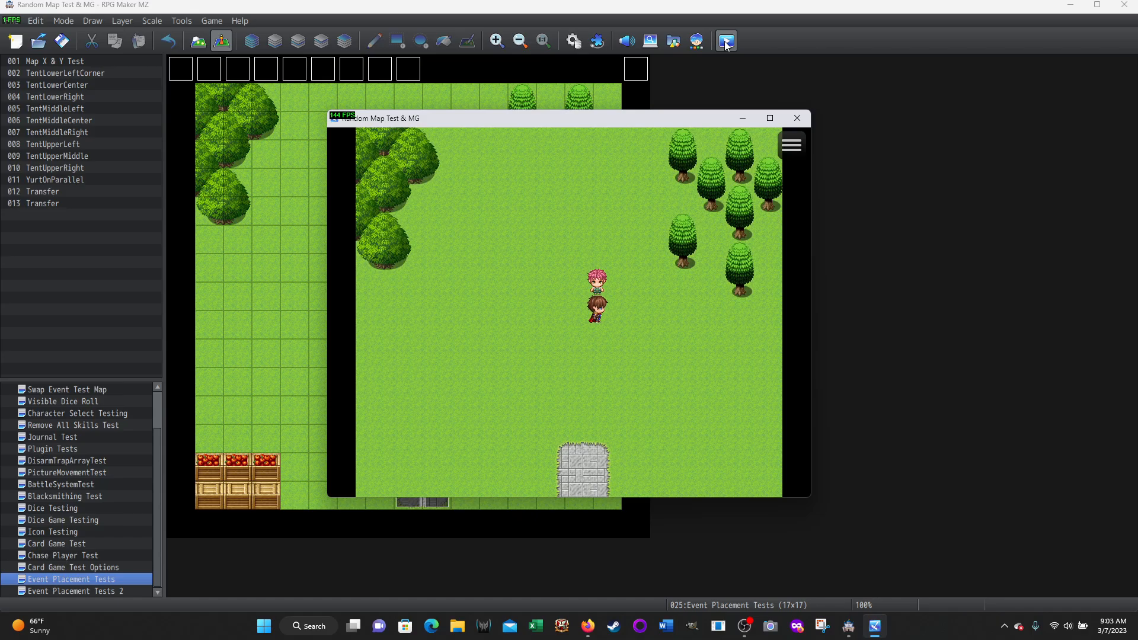
# Try to set up the Yurt directly below Yurt Boy, answering Yes, and dismiss his reply
pyautogui.press('Escape')
pyautogui.press('Return')
pyautogui.press('Return')
pyautogui.press('Return')
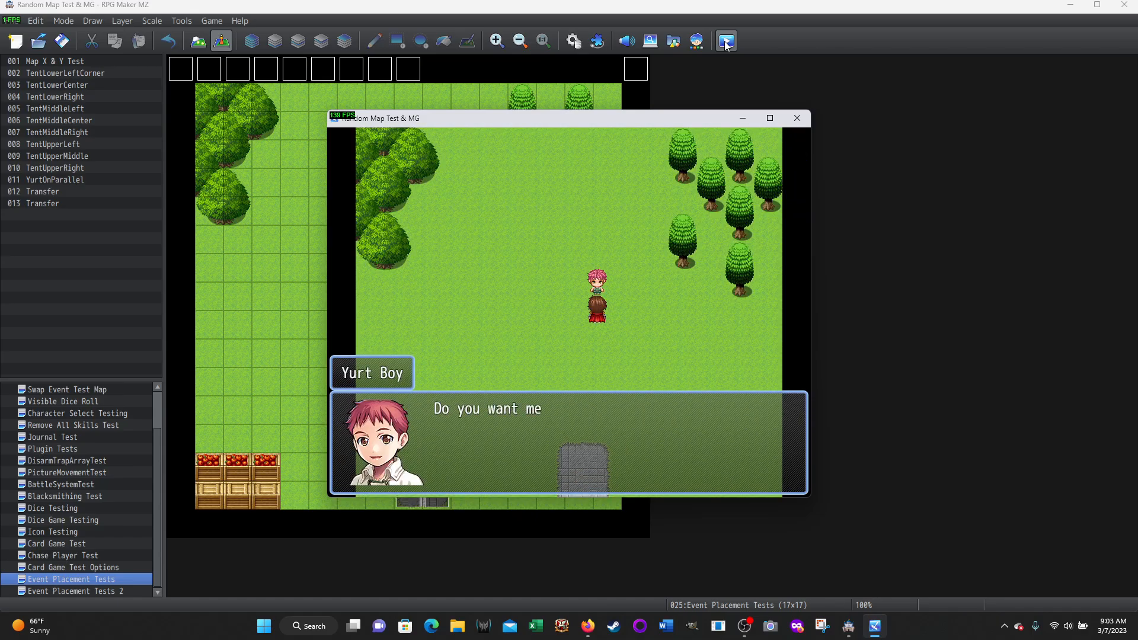
pyautogui.press('Return')
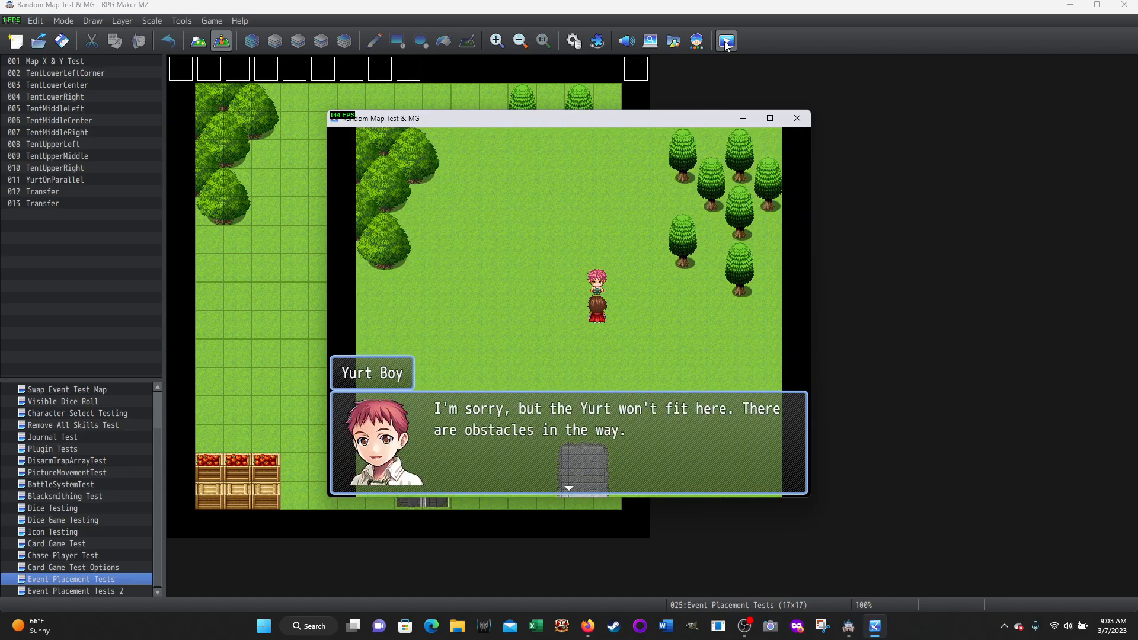
pyautogui.press('Return')
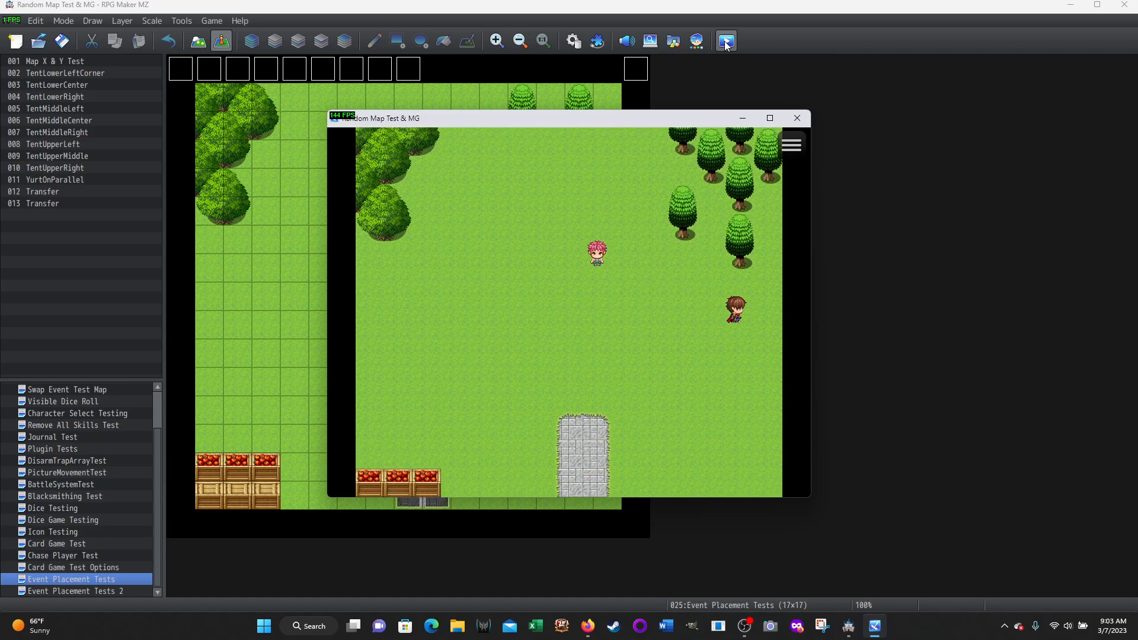
# Try to set up the Yurt at the map's east edge below the conifers, answering Yes
pyautogui.press('Escape')
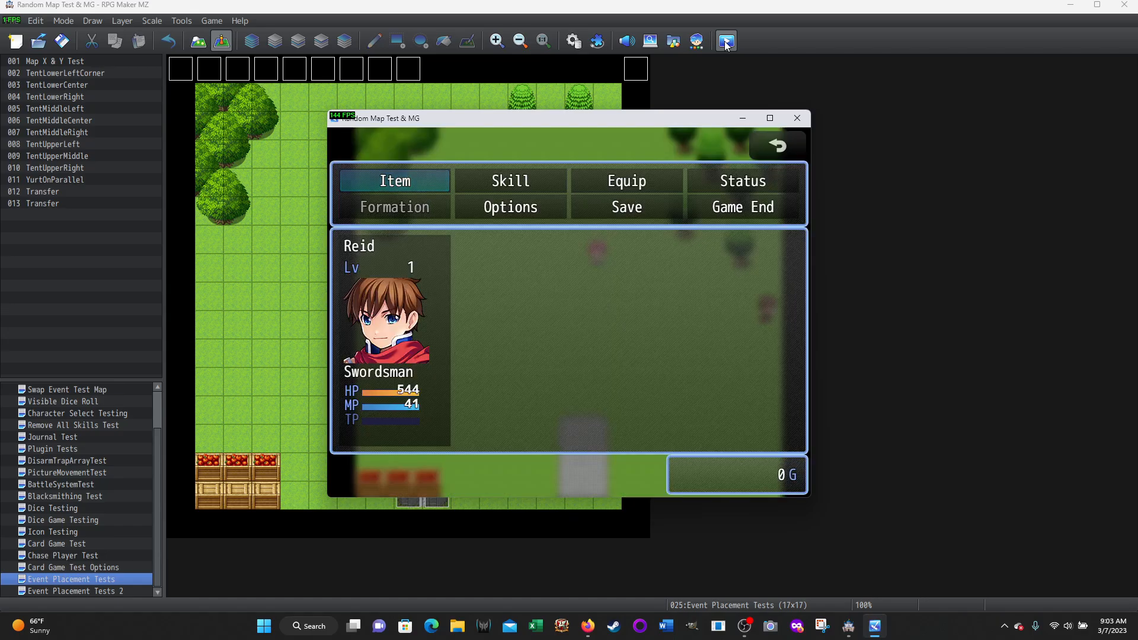
pyautogui.press('Return')
pyautogui.press('Return')
pyautogui.press('Return')
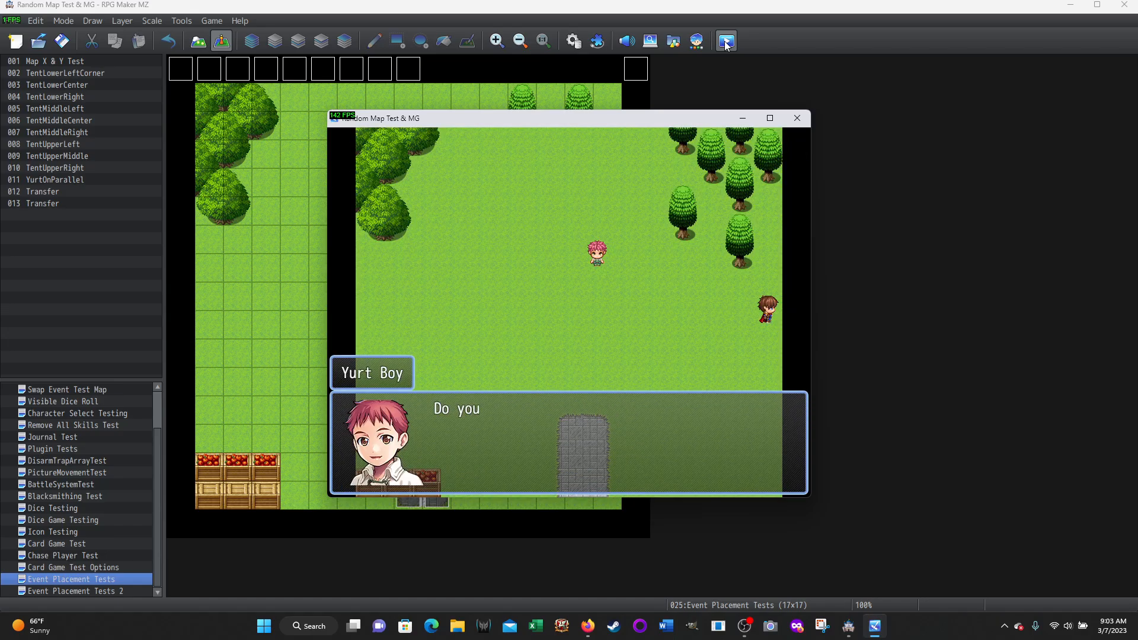
pyautogui.press('Return')
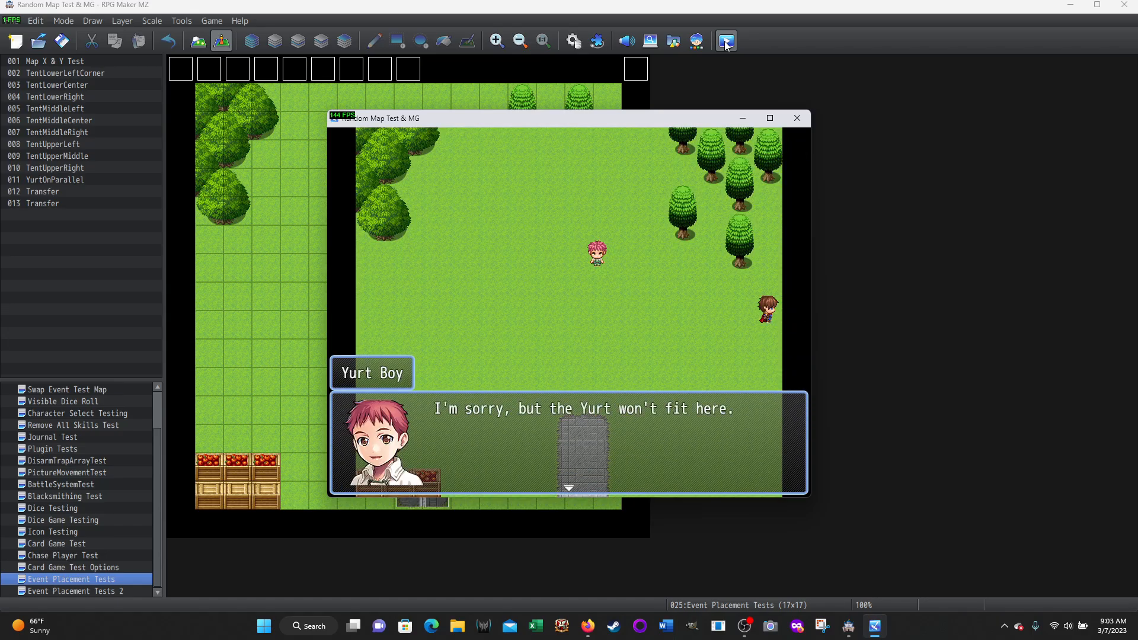
pyautogui.press('Return')
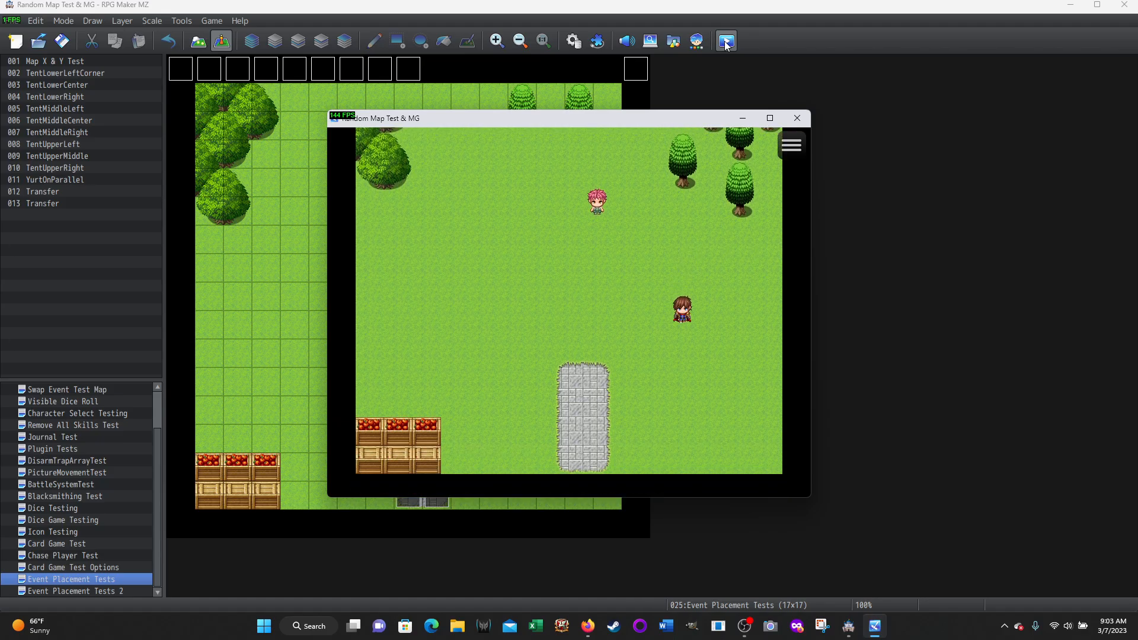
# Walk to the east side of the stone path's southern end and try to set up the Yurt there
pyautogui.press('Down')
pyautogui.press('Left')
pyautogui.press('Down')
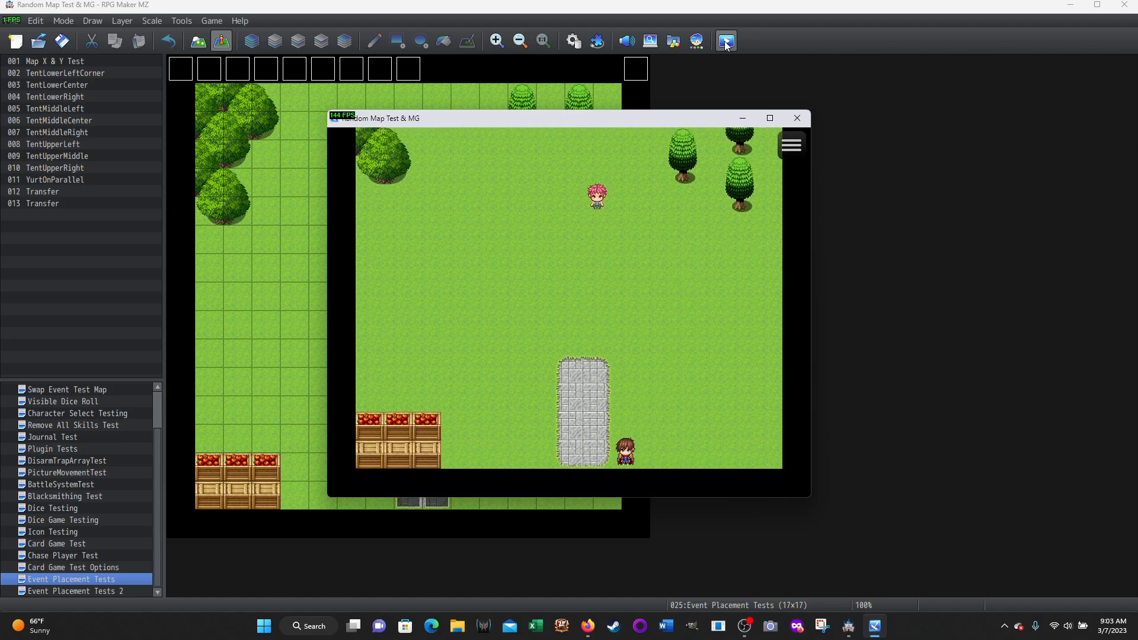
pyautogui.press('Escape')
pyautogui.press('Return')
pyautogui.press('Return')
pyautogui.press('Return')
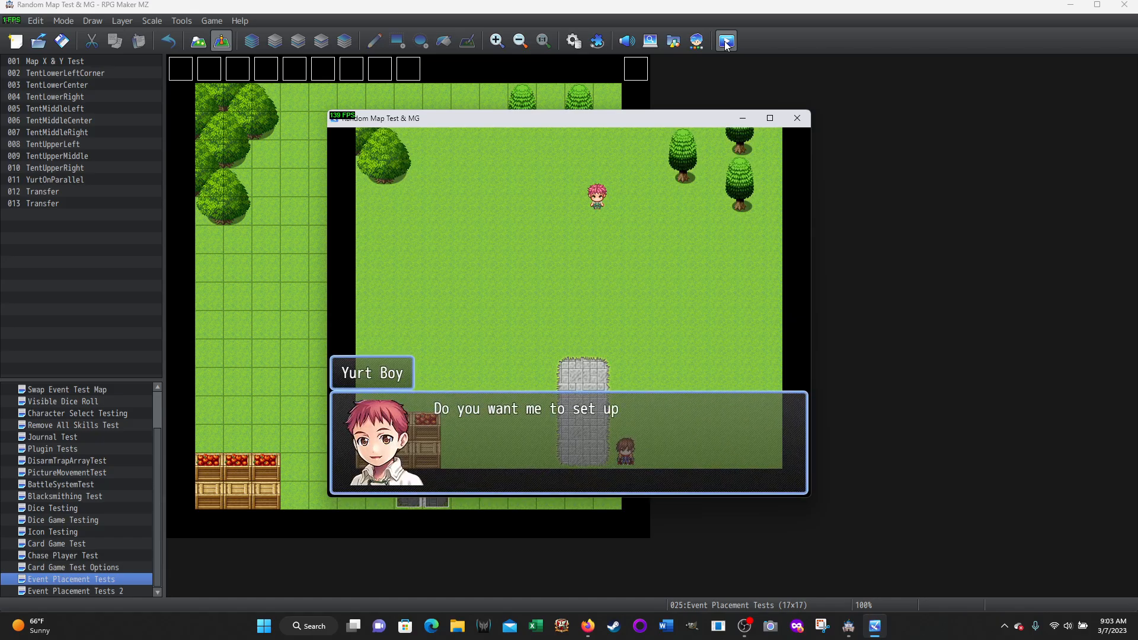
pyautogui.press('Return')
pyautogui.press('Return')
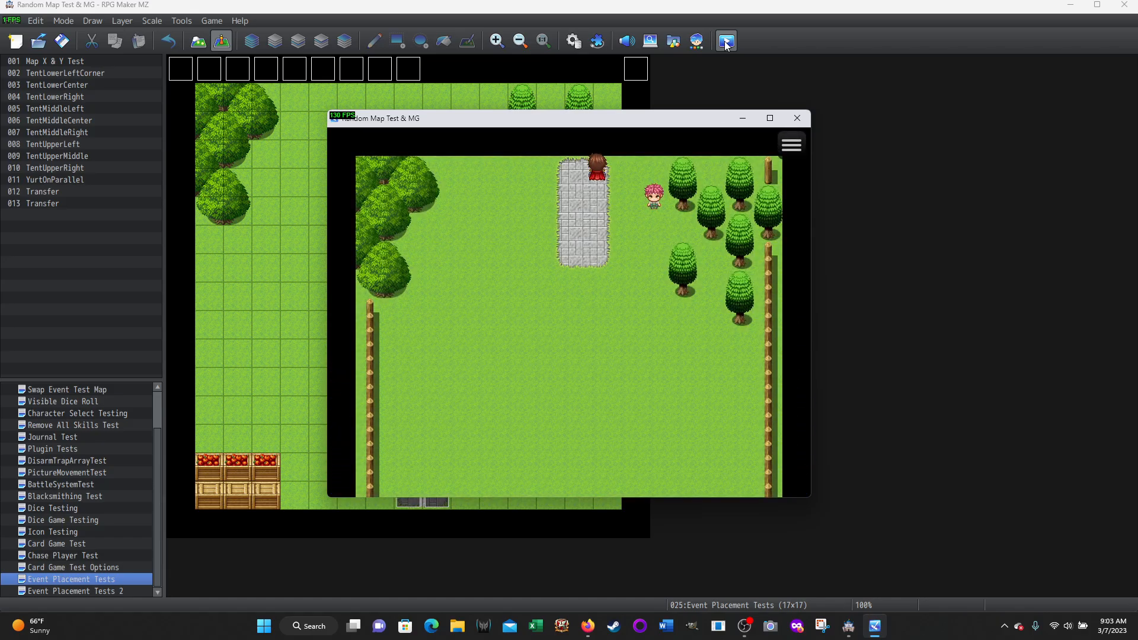
# Walk west along the map's southern edge to the crates and try to set up the Yurt beside them
pyautogui.press('Left')
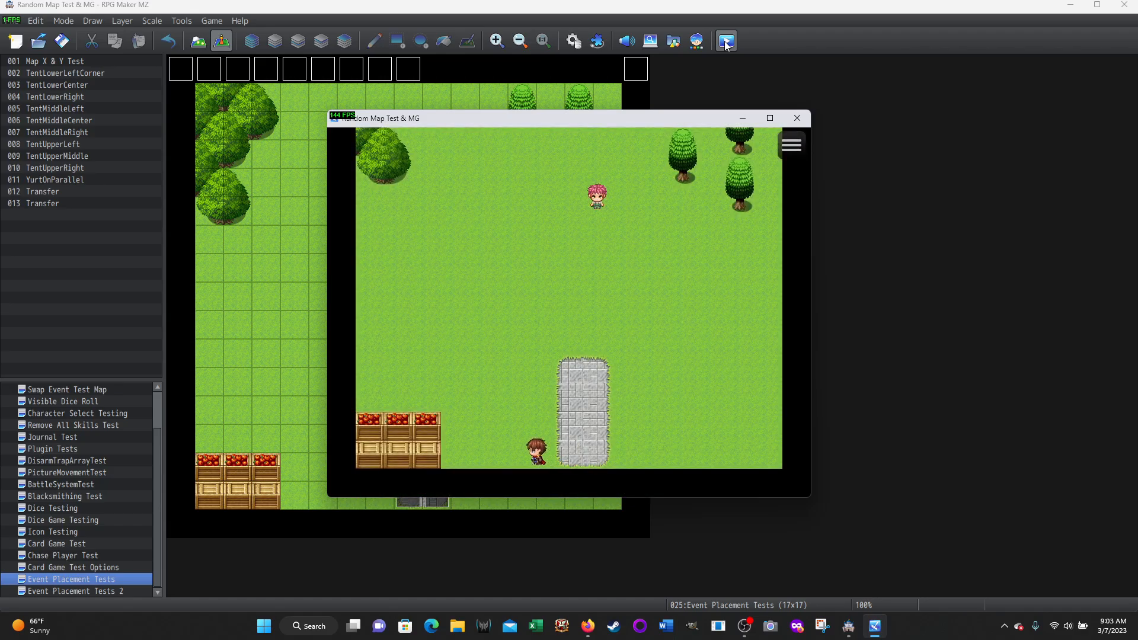
pyautogui.press('Escape')
pyautogui.press('Return')
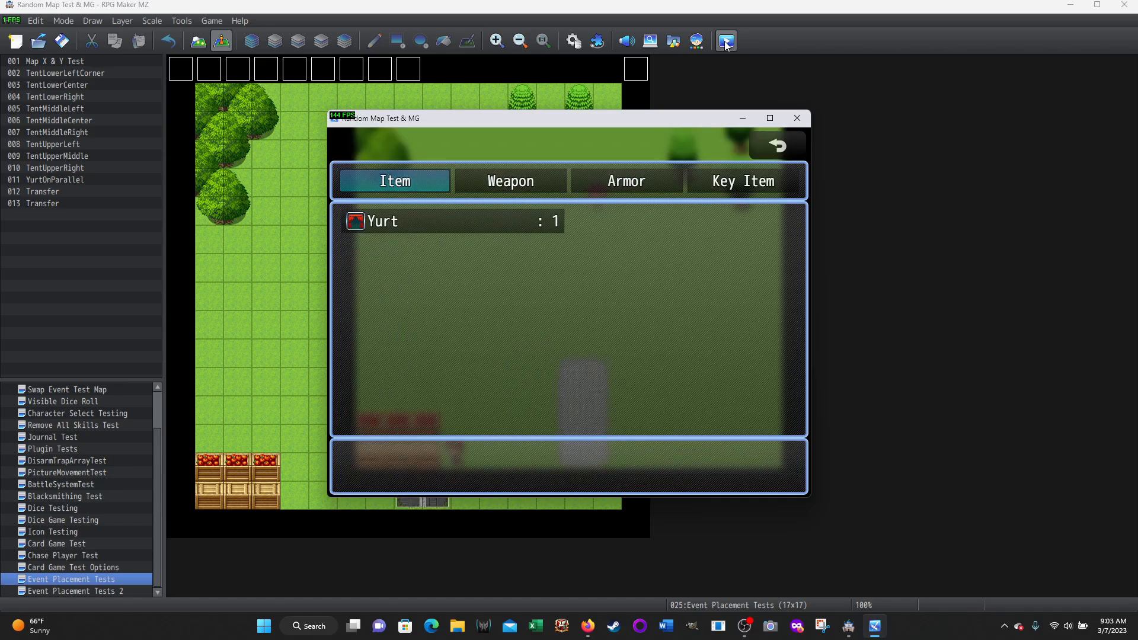
pyautogui.press('Return')
pyautogui.press('Return')
pyautogui.press('Return')
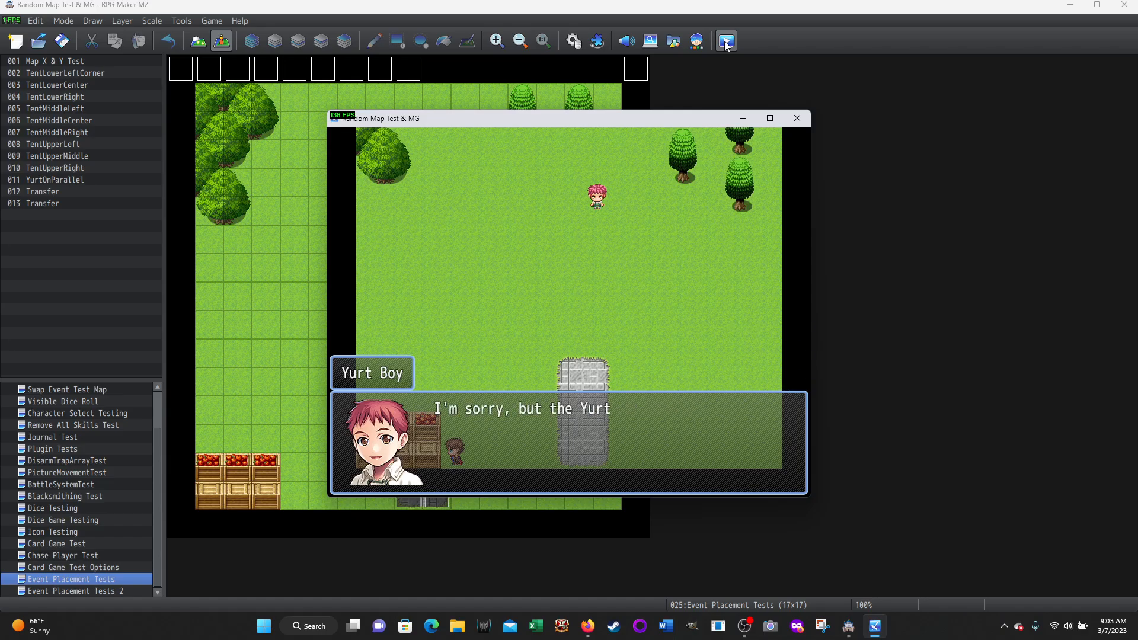
# Move north along the east side of the crates and set up the Yurt there, answering Yes
pyautogui.press('Return')
pyautogui.press('Up')
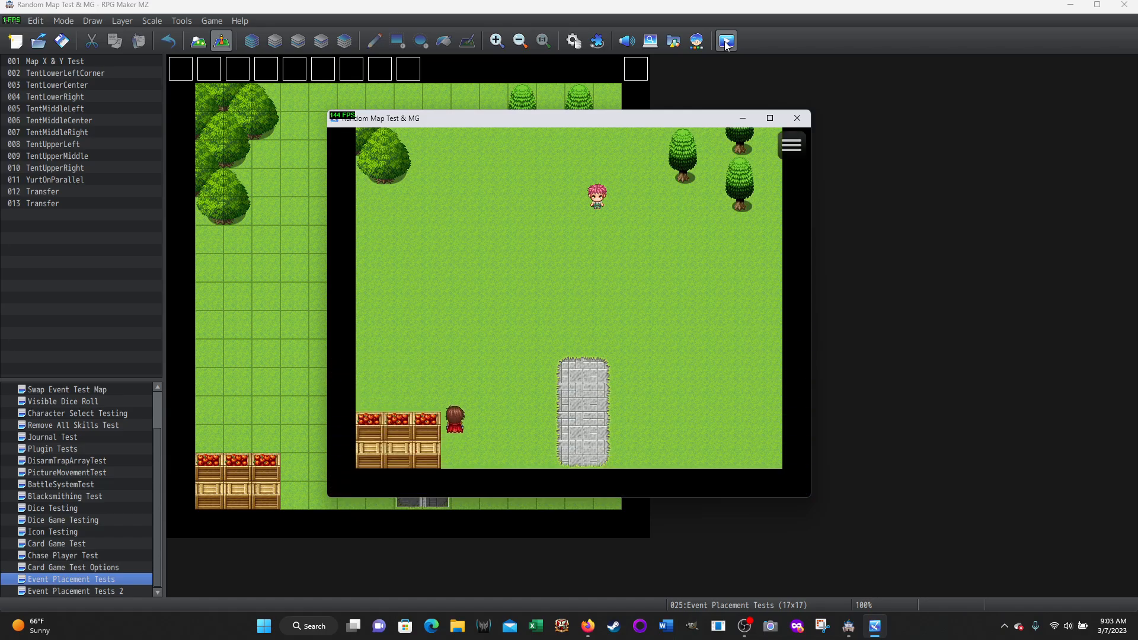
pyautogui.press('Escape')
pyautogui.press('Return')
pyautogui.press('Return')
pyautogui.press('Return')
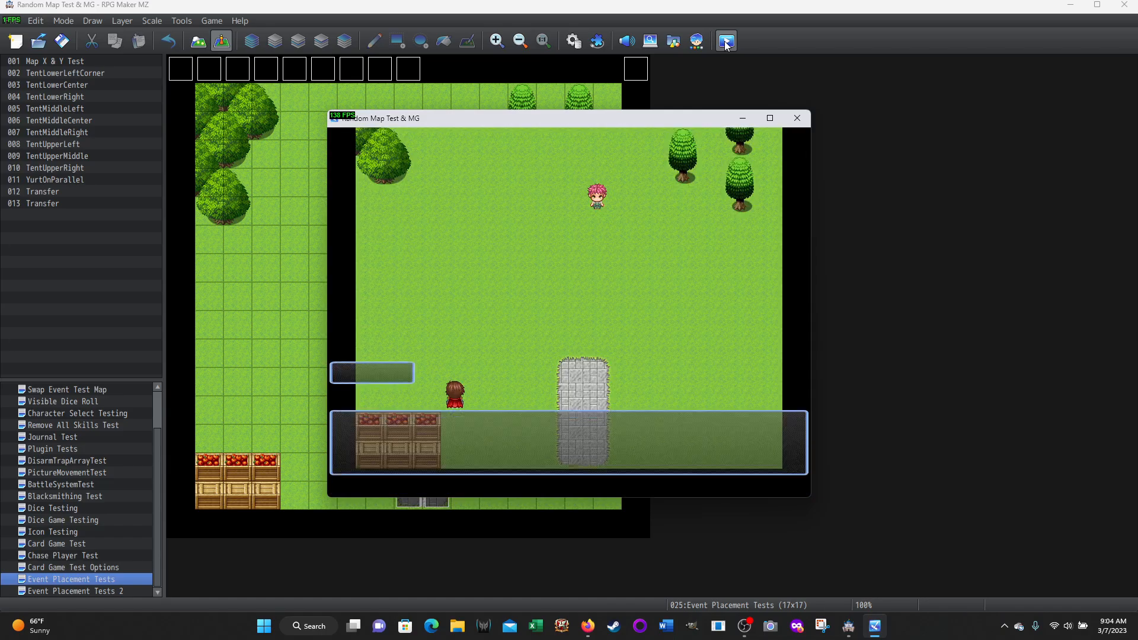
pyautogui.press('Return')
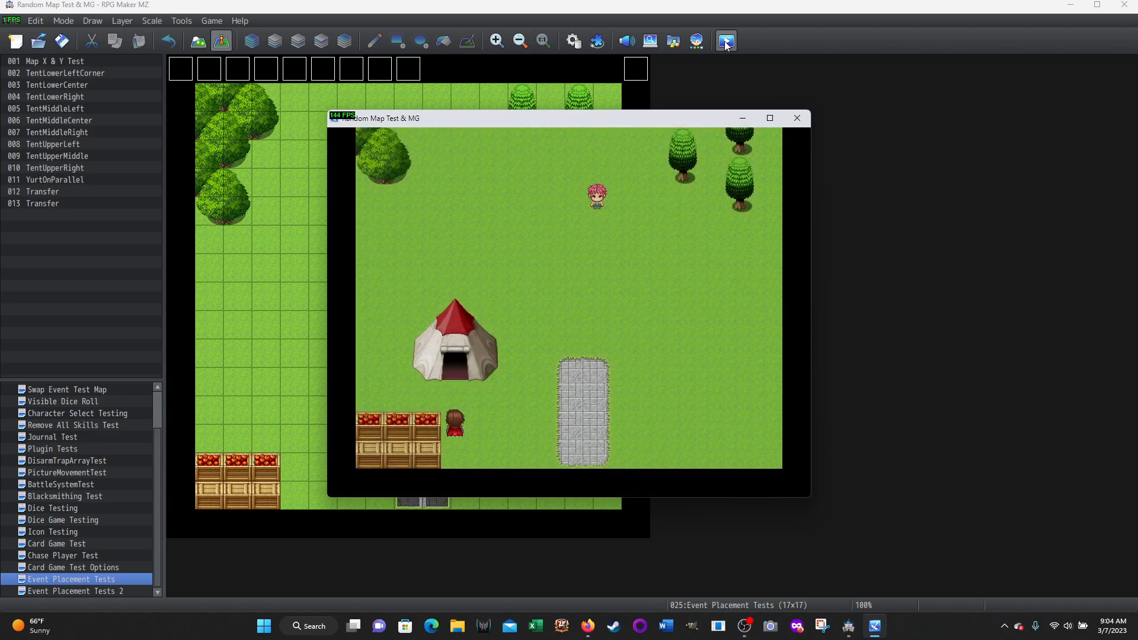
# Walk along the Yurt's east side and down the stone path to cross into the fenced southern map
pyautogui.press('Right')
pyautogui.press('Up')
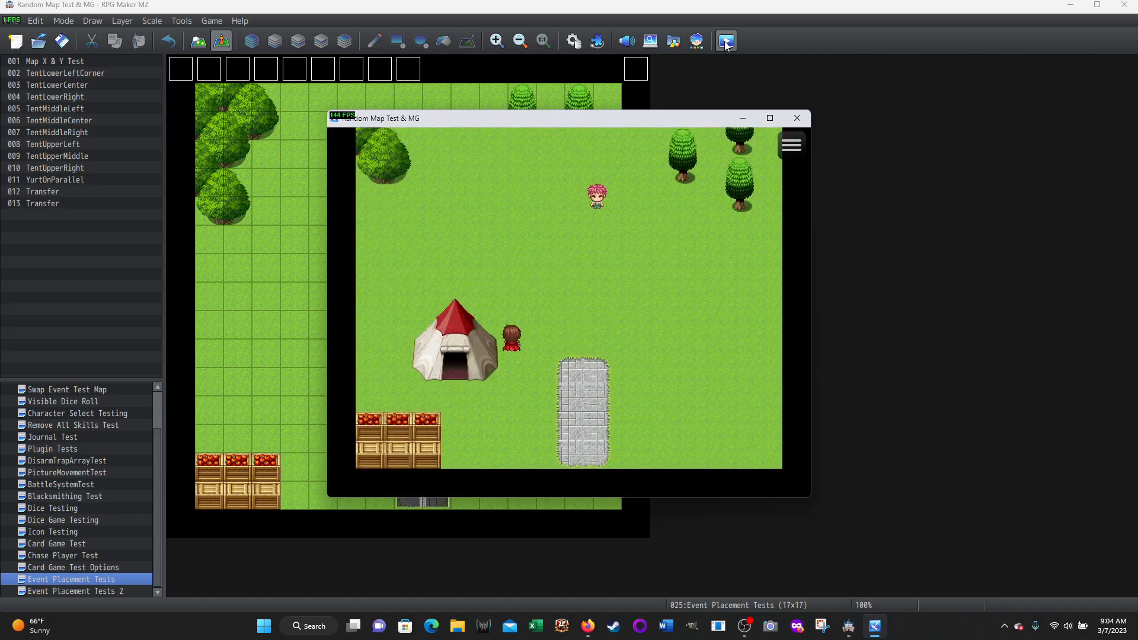
pyautogui.press('Down')
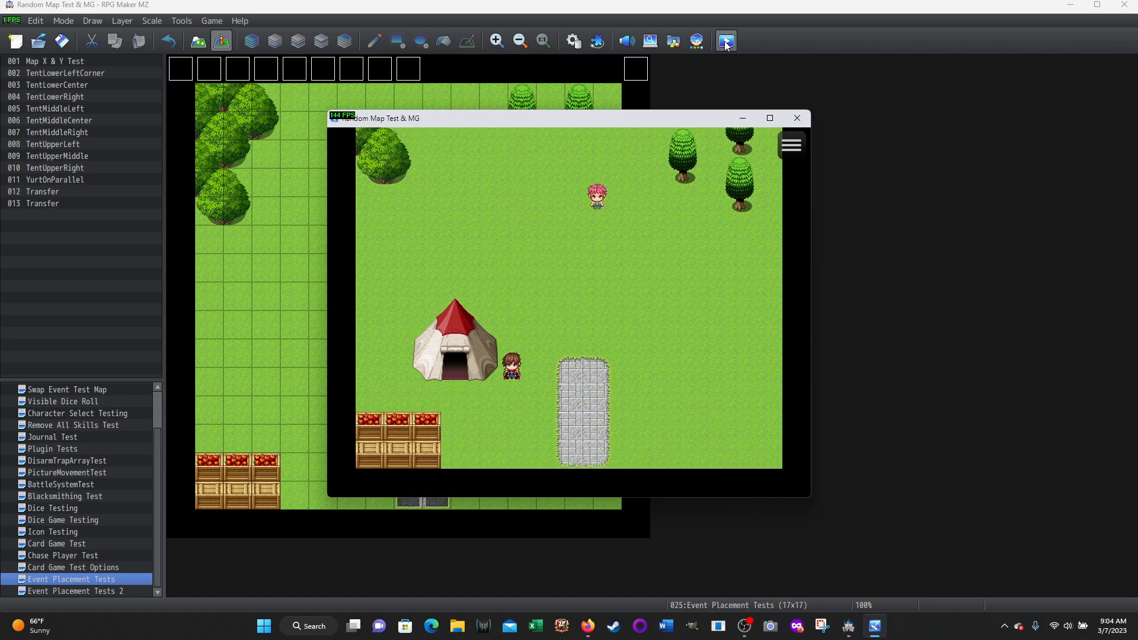
pyautogui.press('Right')
pyautogui.press('Down')
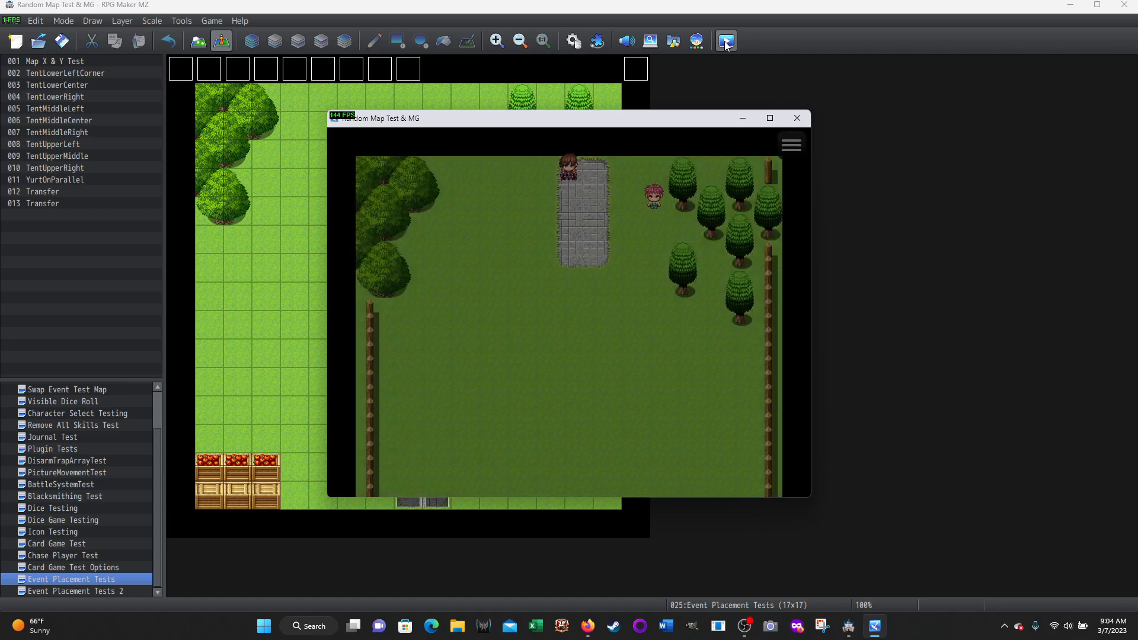
# Return north by the stone path to the map with the Yurt and enter the Yurt through its doorway
pyautogui.press('Right')
pyautogui.press('Up')
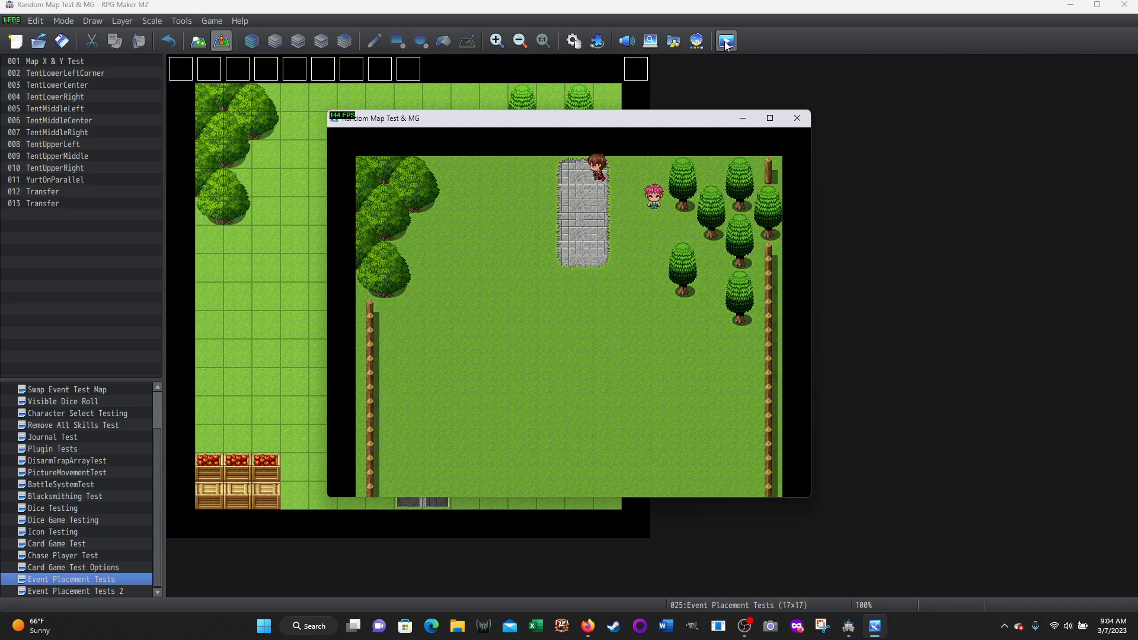
pyautogui.press('Left')
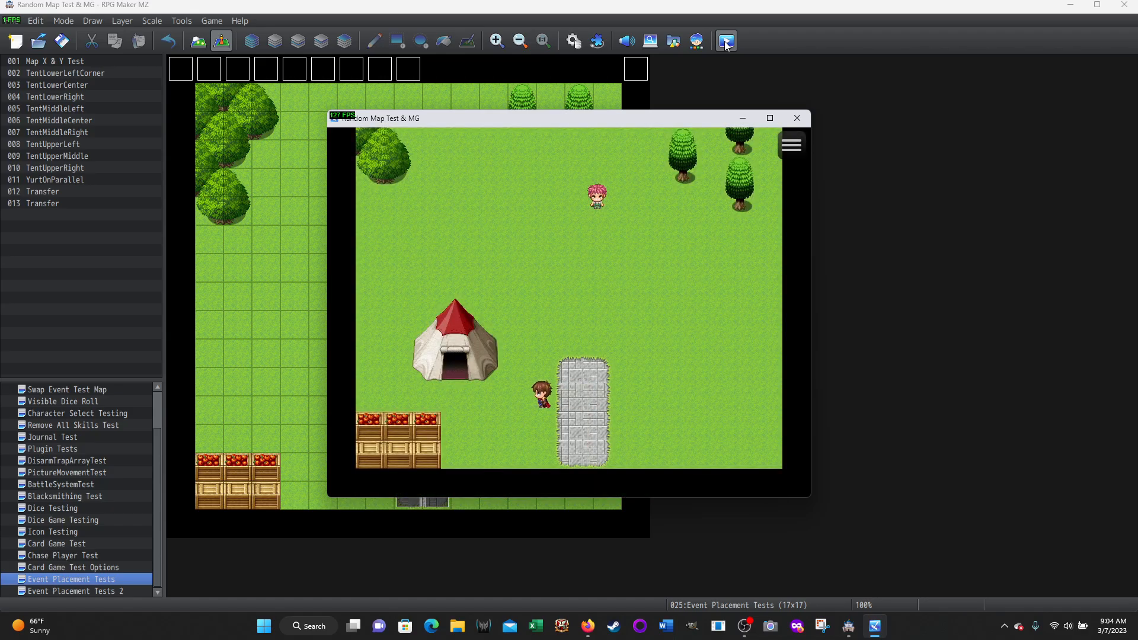
pyautogui.press('Up')
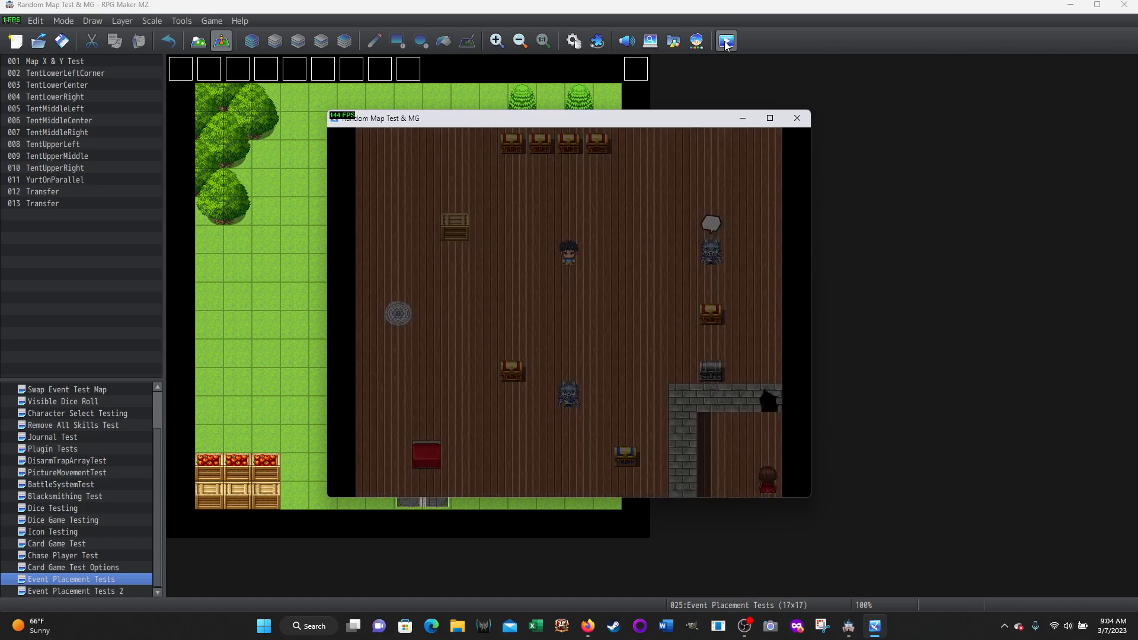
# Walk north through the Yurt's interior to the wall opening, exit, and move east of the doorway outside
pyautogui.press('Up')
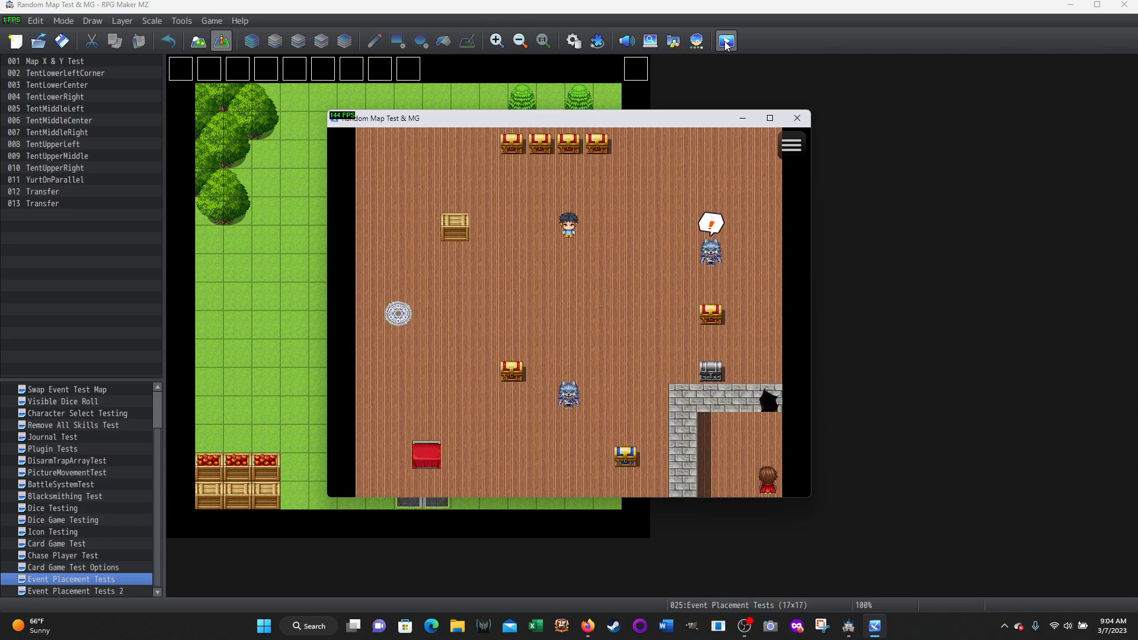
pyautogui.press('Up')
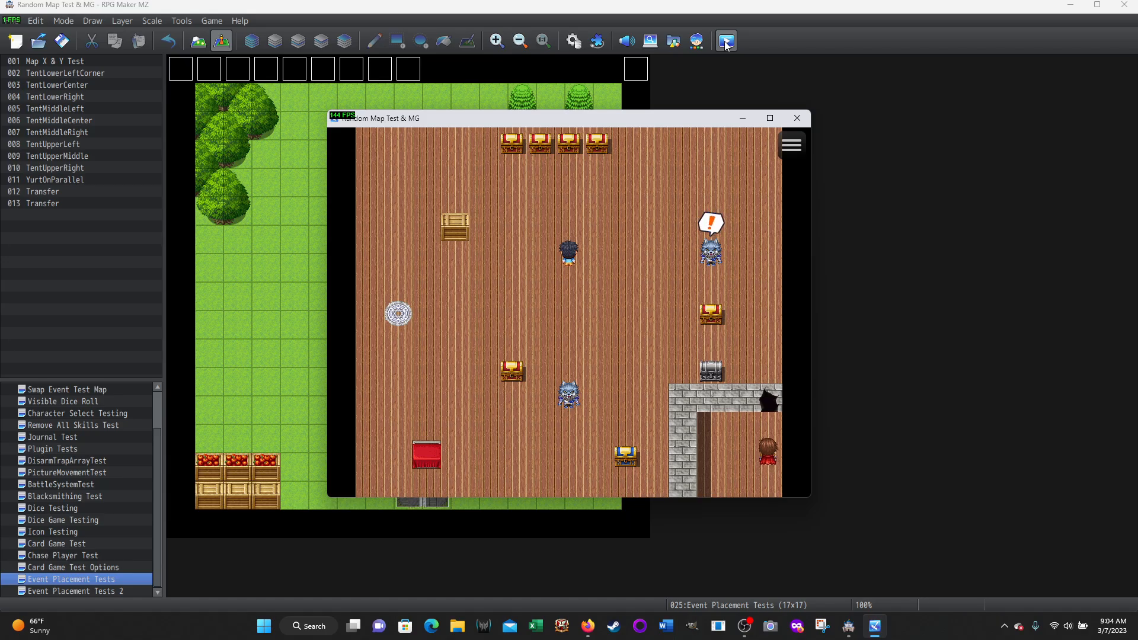
pyautogui.press('Up')
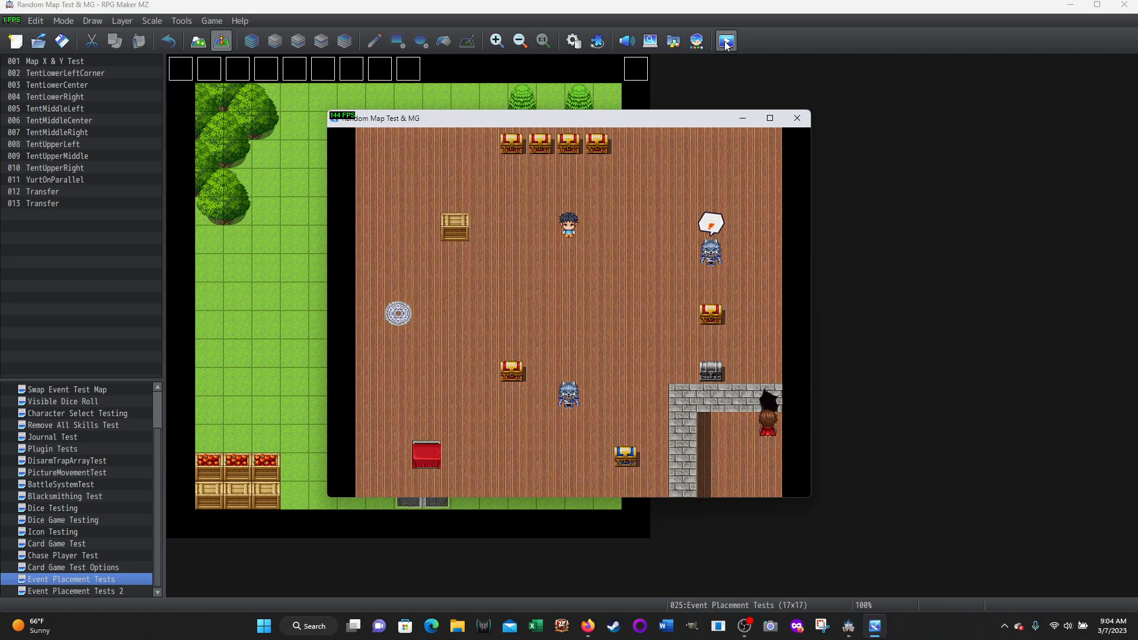
pyautogui.press('Right')
pyautogui.press('Right')
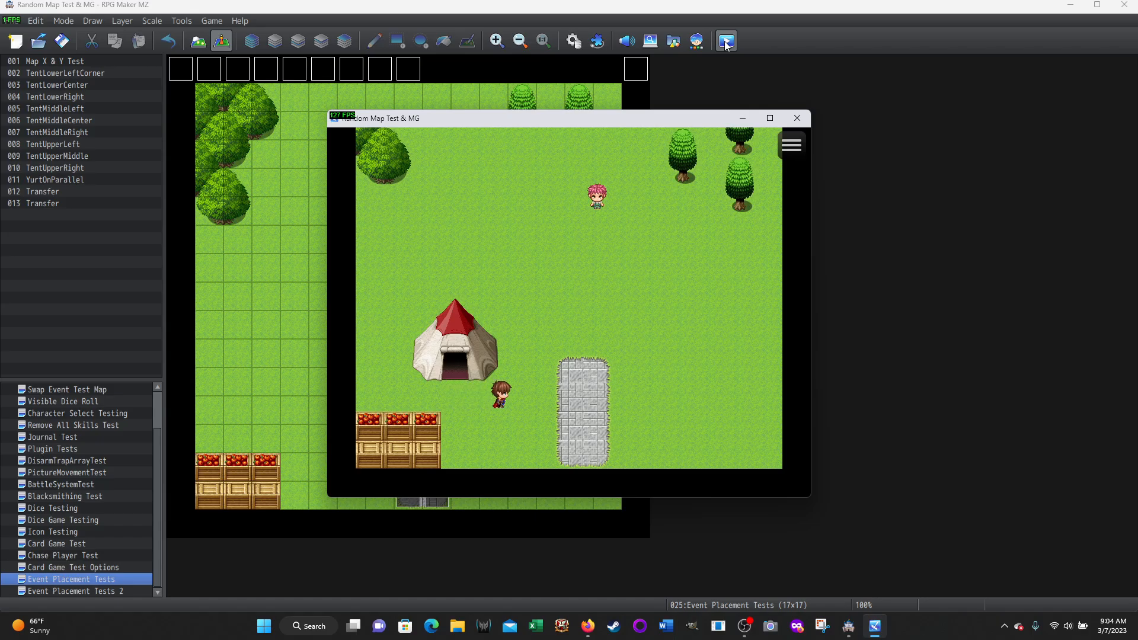
# Walk around the north and west sides of the Yurt to test its collision, returning to its front
pyautogui.press('Up')
pyautogui.press('Up')
pyautogui.press('Up')
pyautogui.press('Left')
pyautogui.press('Left')
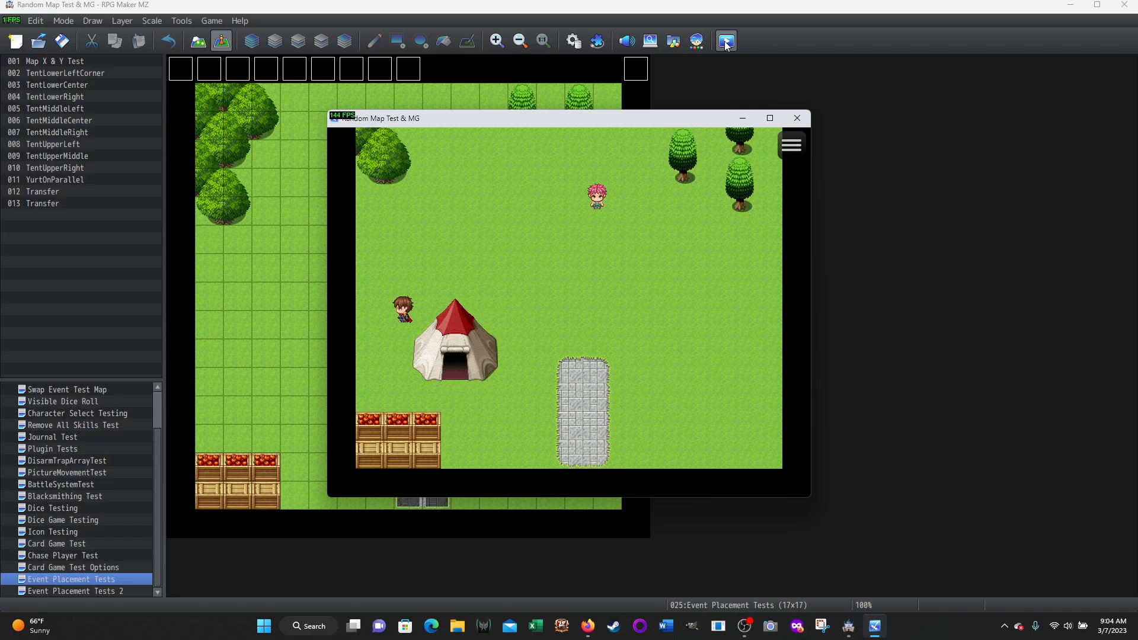
pyautogui.press('Left')
pyautogui.press('Down')
pyautogui.press('Down')
pyautogui.press('Down')
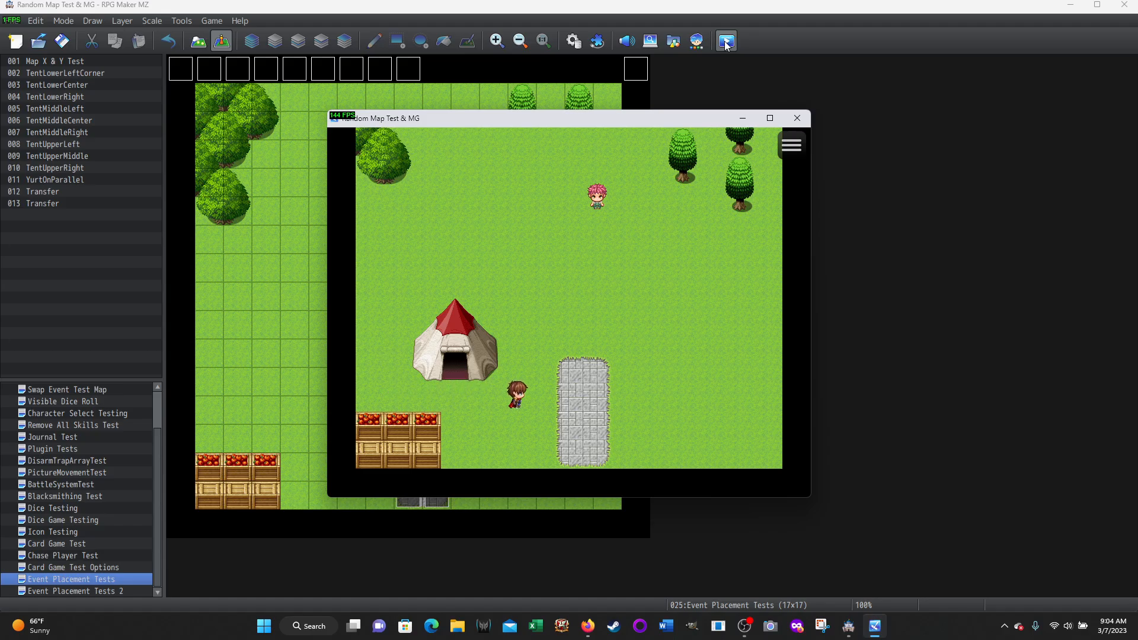
# Cross to the southern map by the stone path and try to take down the Yurt from there, answering Yes
pyautogui.press('Right')
pyautogui.press('Down')
pyautogui.press('Down')
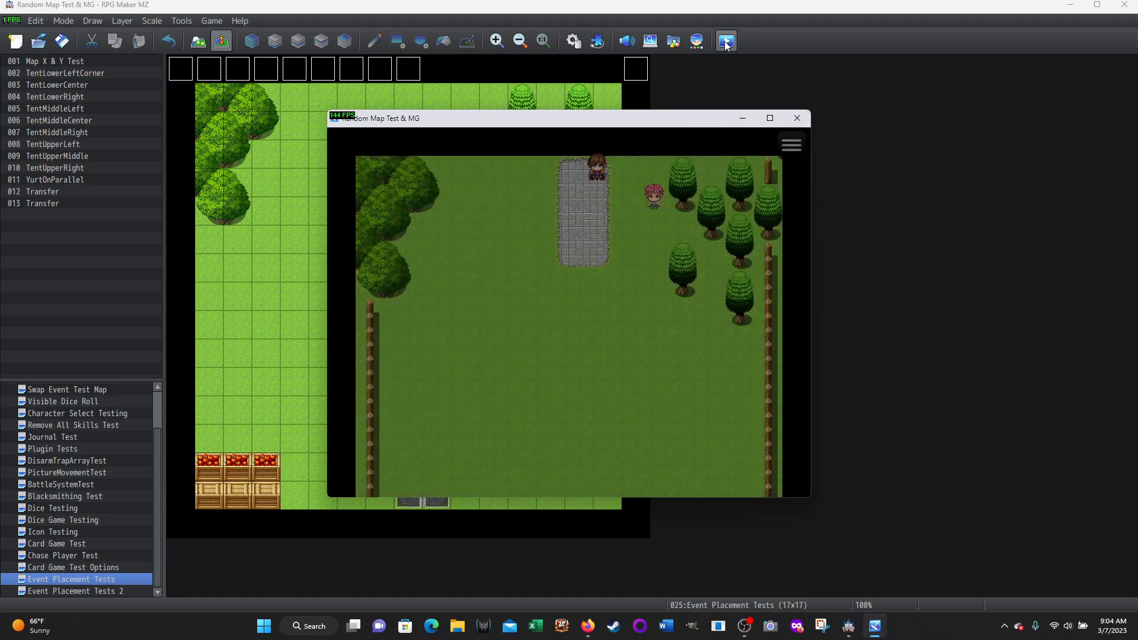
pyautogui.press('Escape')
pyautogui.press('Return')
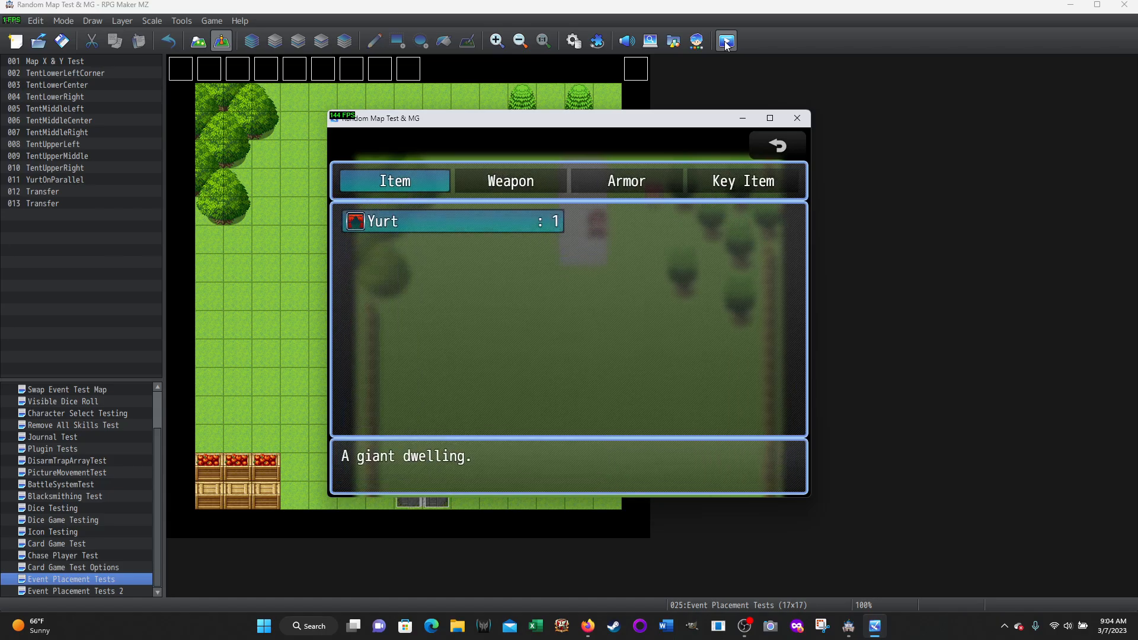
pyautogui.press('Return')
pyautogui.press('Return')
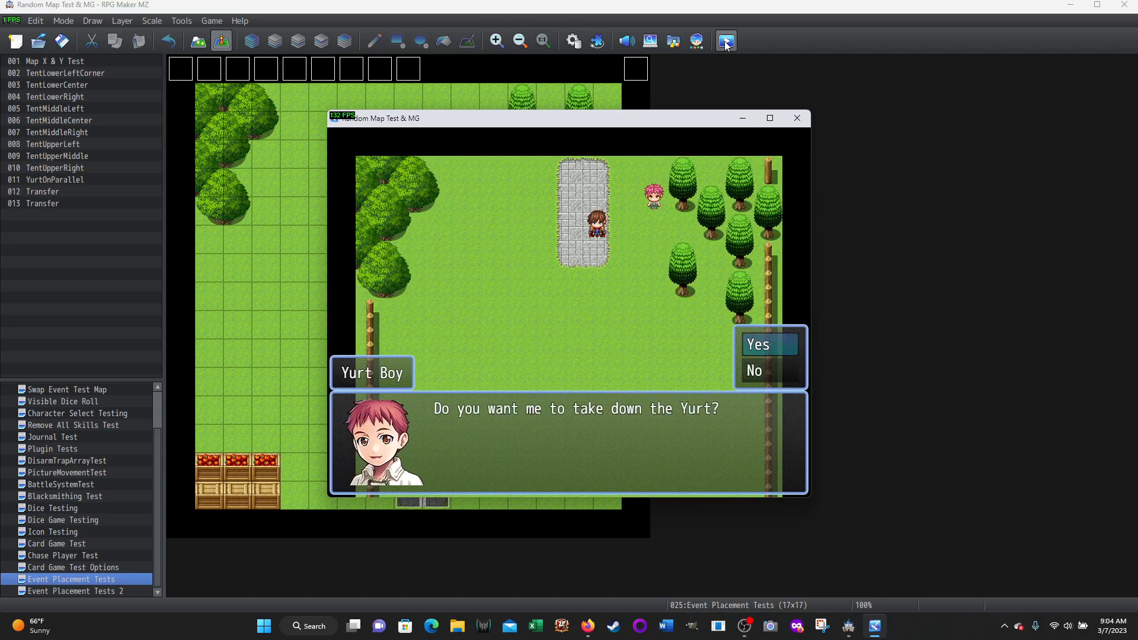
pyautogui.press('Return')
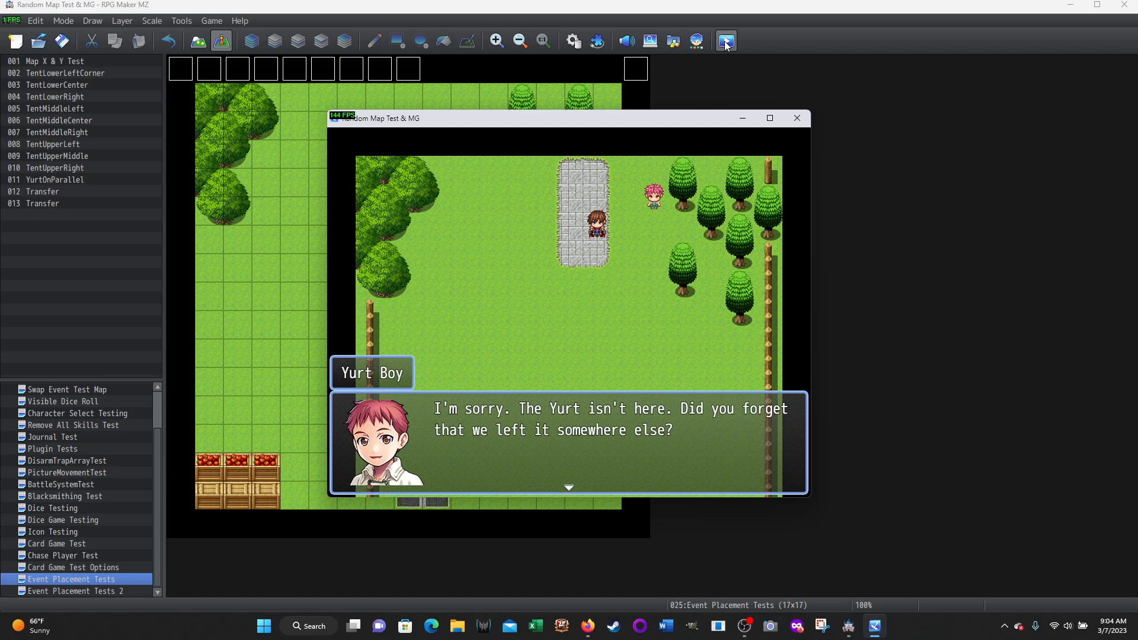
pyautogui.press('Return')
# Walk around the stone path's west side and go back north to the map where the Yurt stands
pyautogui.press('Left')
pyautogui.press('Left')
pyautogui.press('Down')
pyautogui.press('Down')
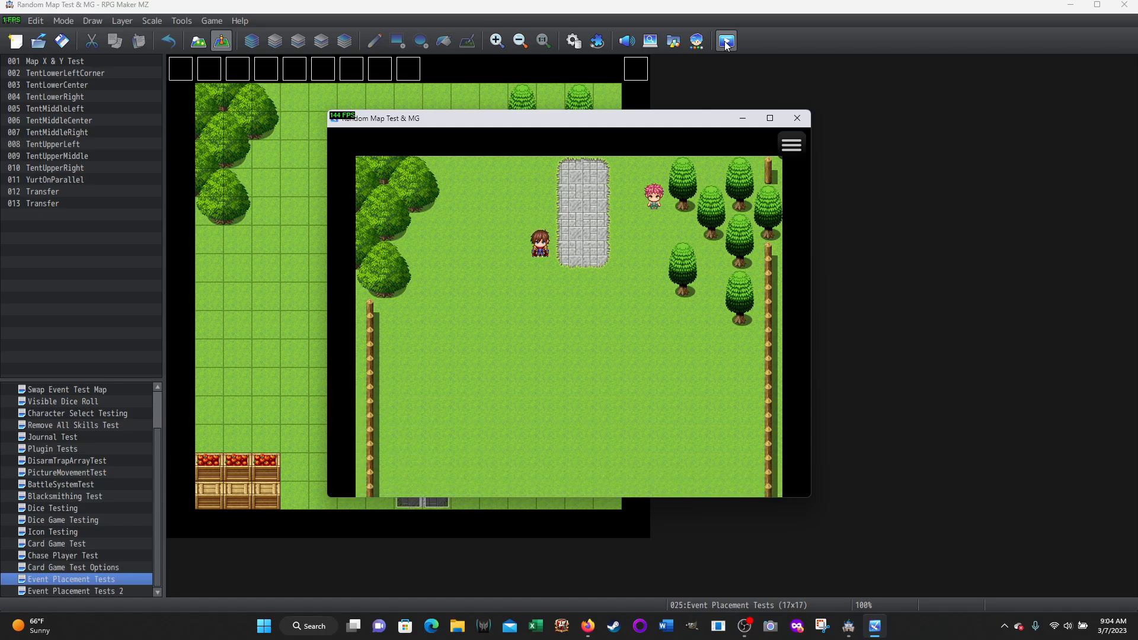
pyautogui.press('Right')
pyautogui.press('Up')
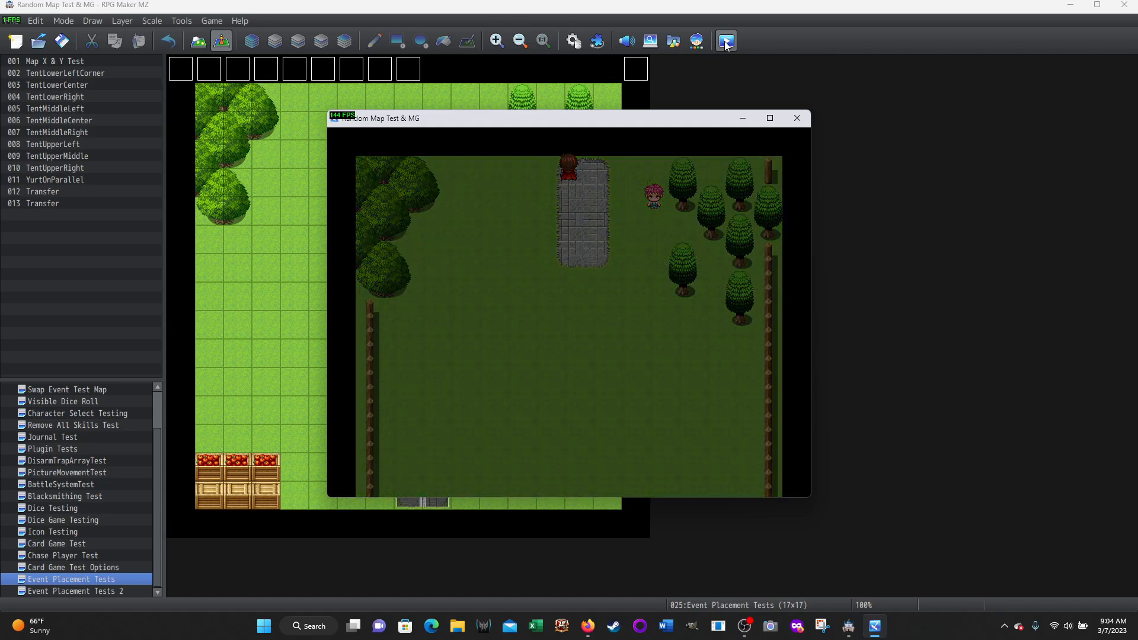
pyautogui.press('Up')
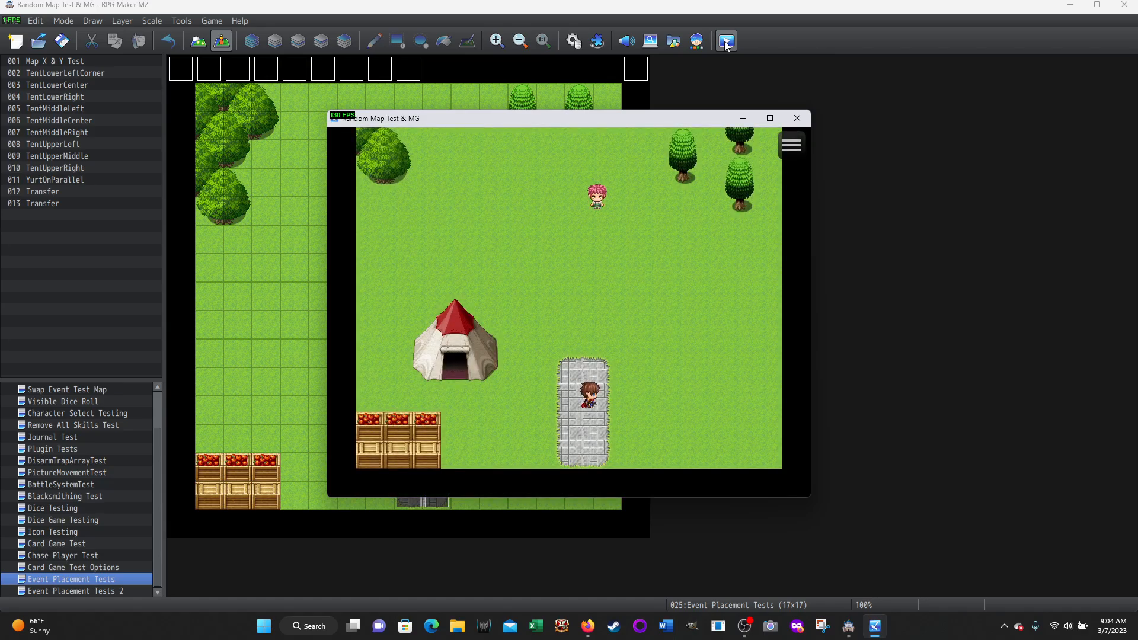
# Use the Yurt item just north of the stone path and answer Yes to take down the Yurt
pyautogui.press('Escape')
pyautogui.press('Return')
pyautogui.press('Return')
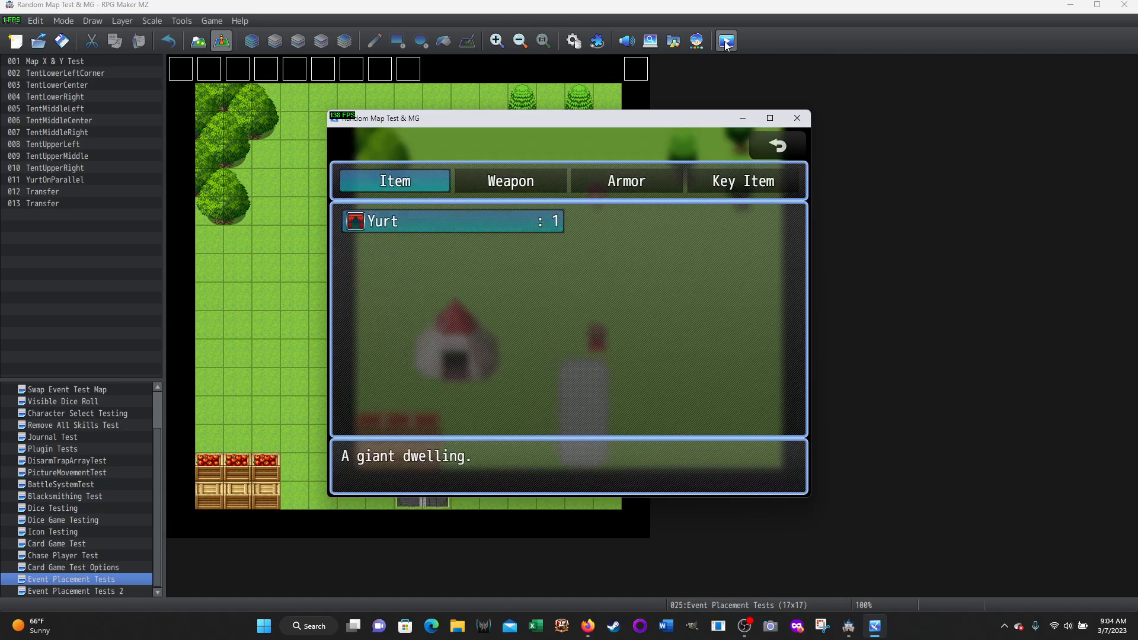
pyautogui.press('Return')
pyautogui.press('Return')
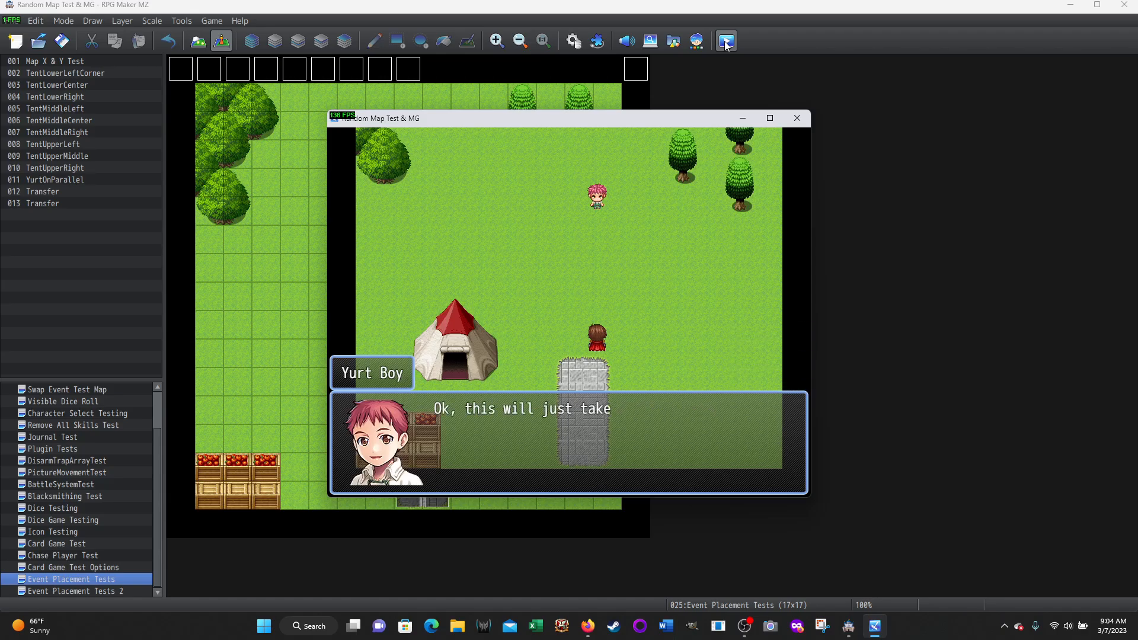
pyautogui.press('Return')
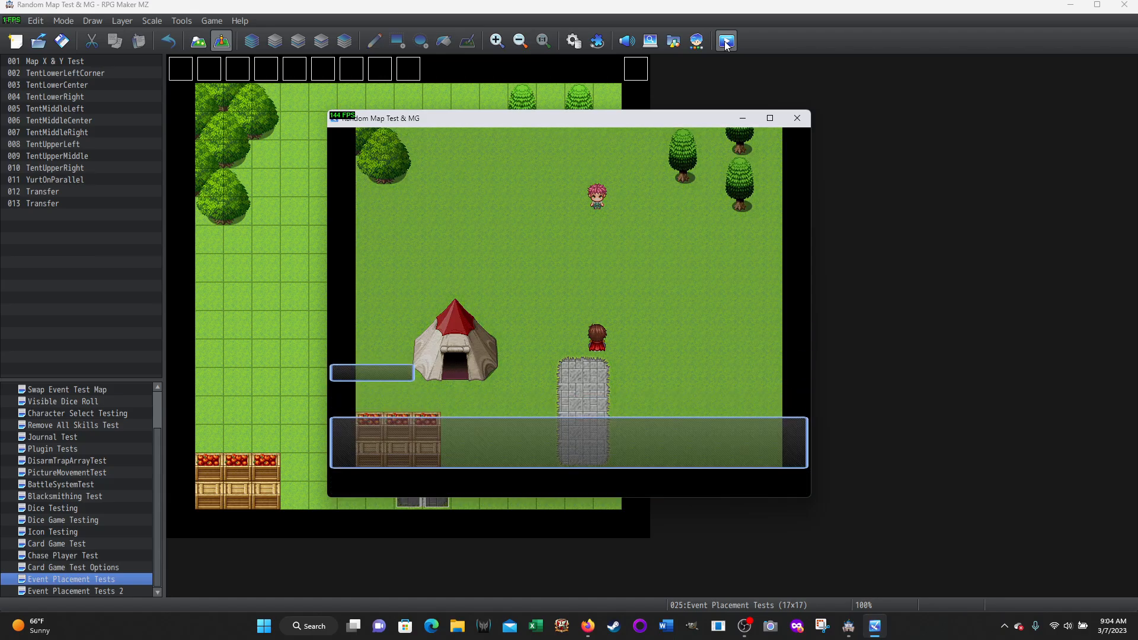
# Walk south along the west side of the stone path into the fenced southern map
pyautogui.press('Left')
pyautogui.press('Down')
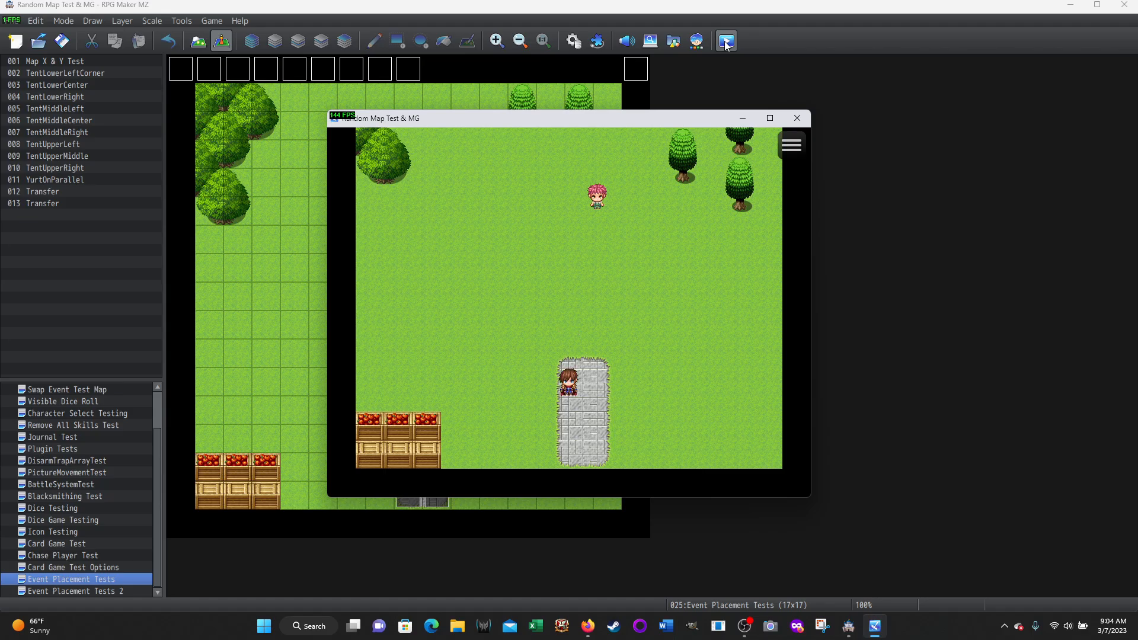
pyautogui.press('Down')
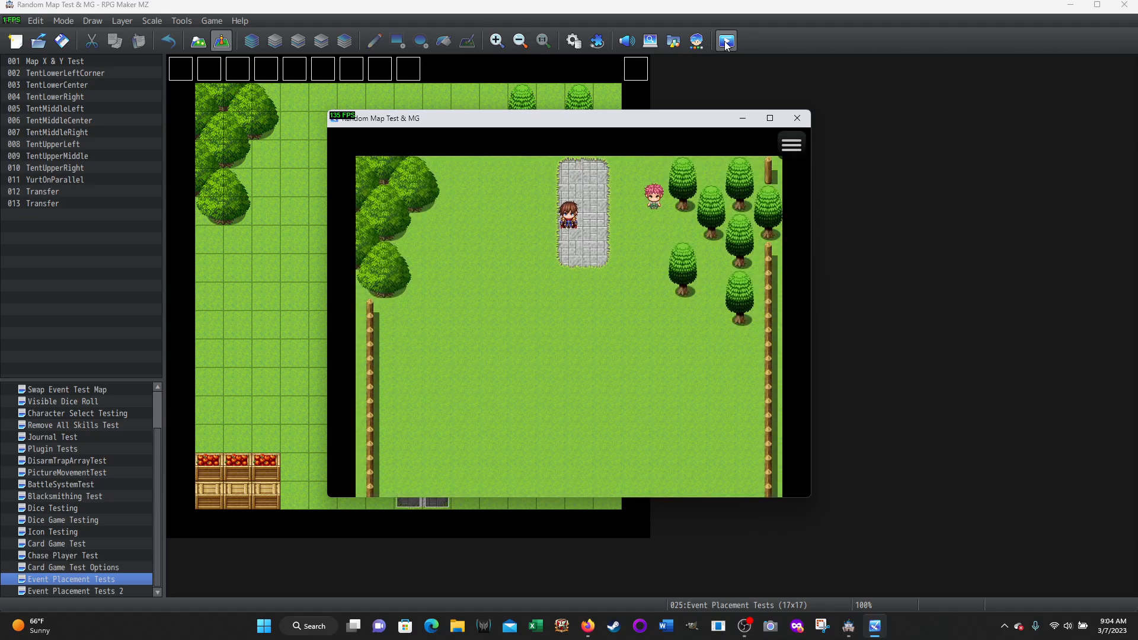
# Walk west to the round trees at the map's edge and try to set up the Yurt among them
pyautogui.press('Left')
pyautogui.press('Left')
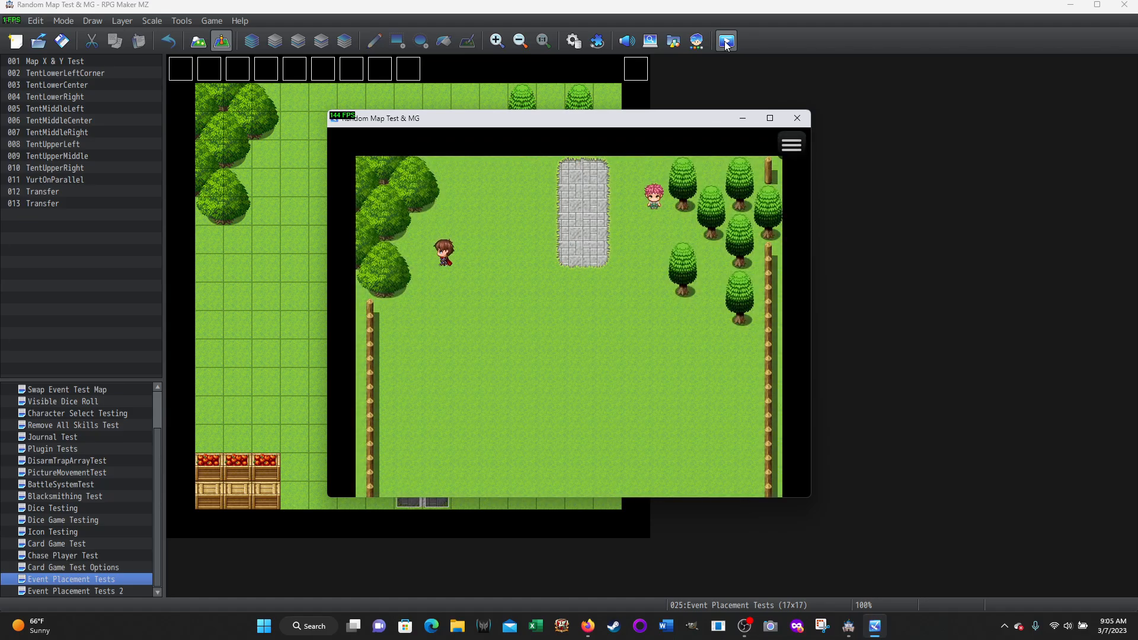
pyautogui.press('Escape')
pyautogui.press('Return')
pyautogui.press('Return')
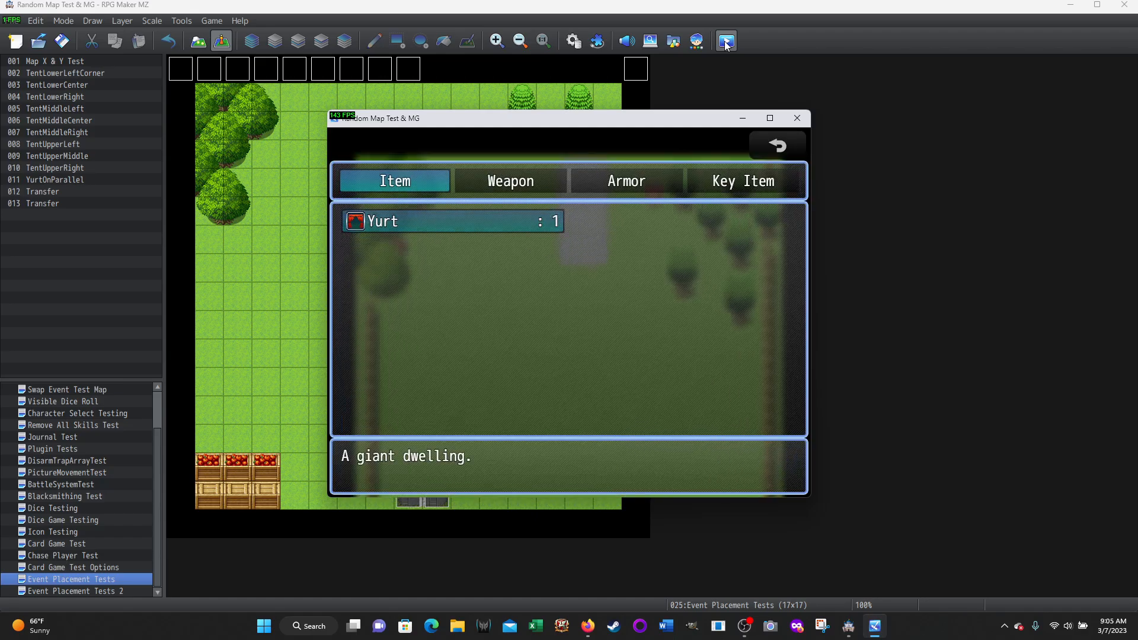
pyautogui.press('Return')
pyautogui.press('Return')
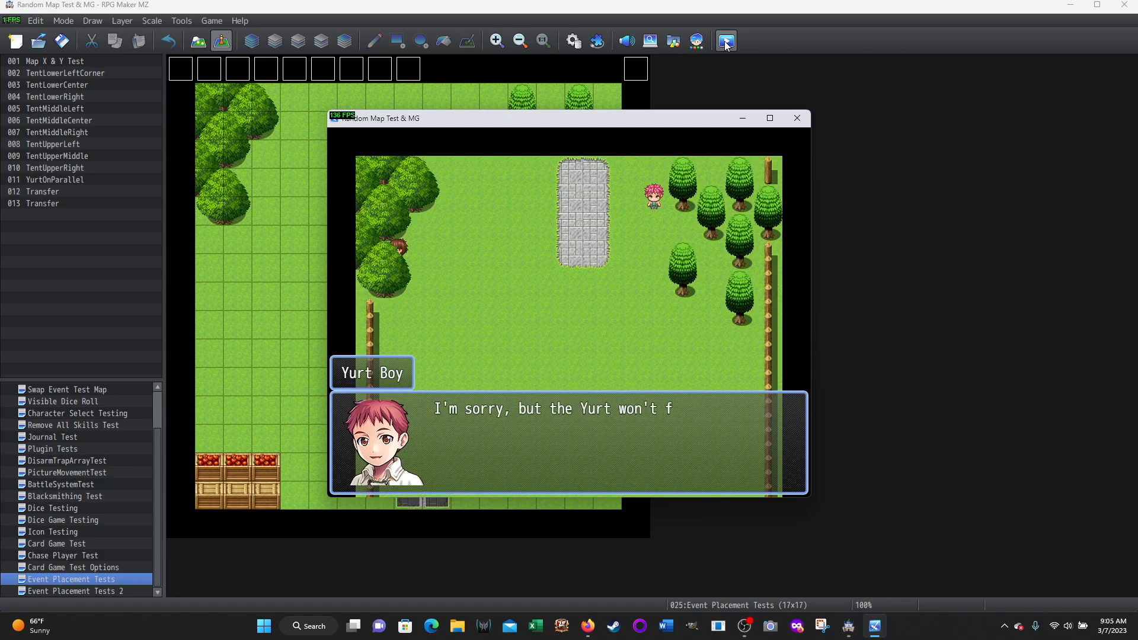
pyautogui.press('Return')
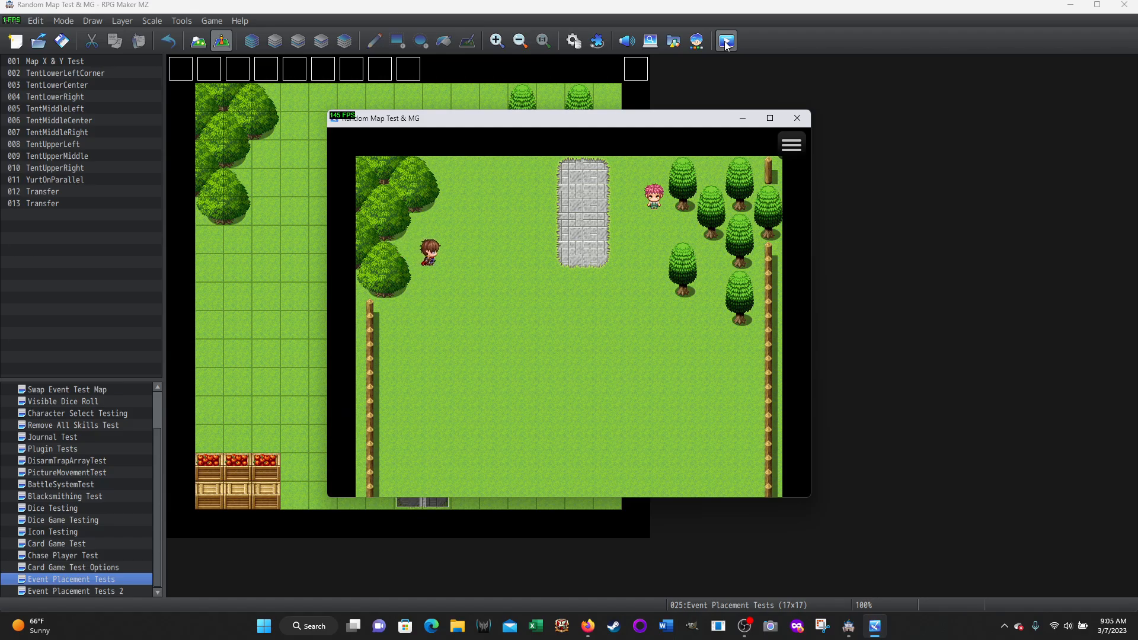
# Walk southeast to the eastern fence and try to set up the Yurt beside it, answering Yes
pyautogui.press('Down')
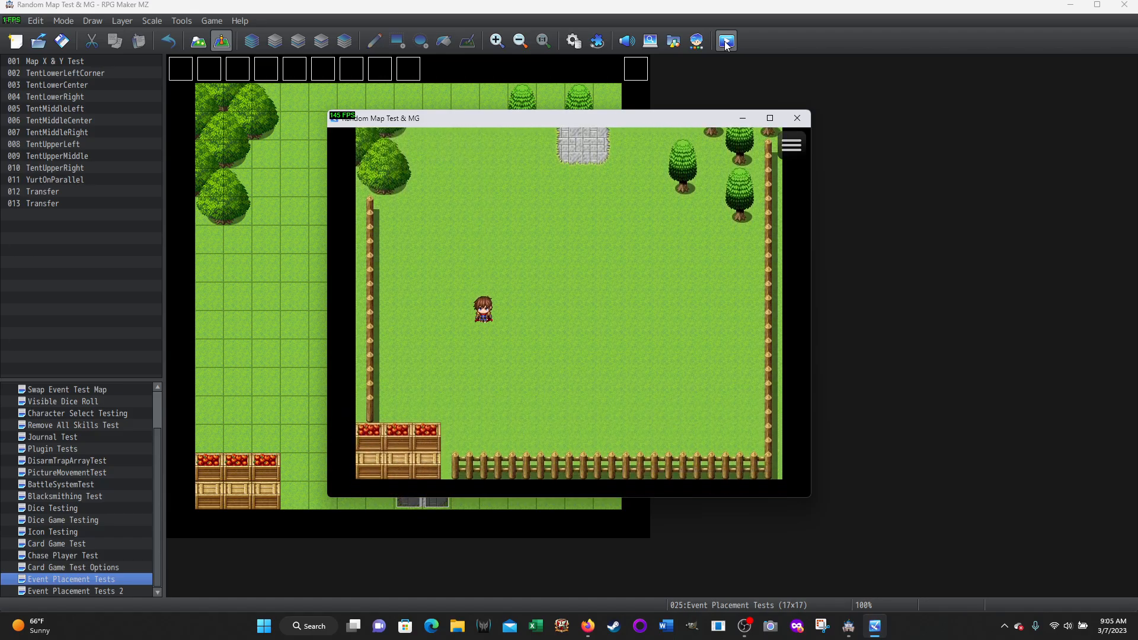
pyautogui.press('Right')
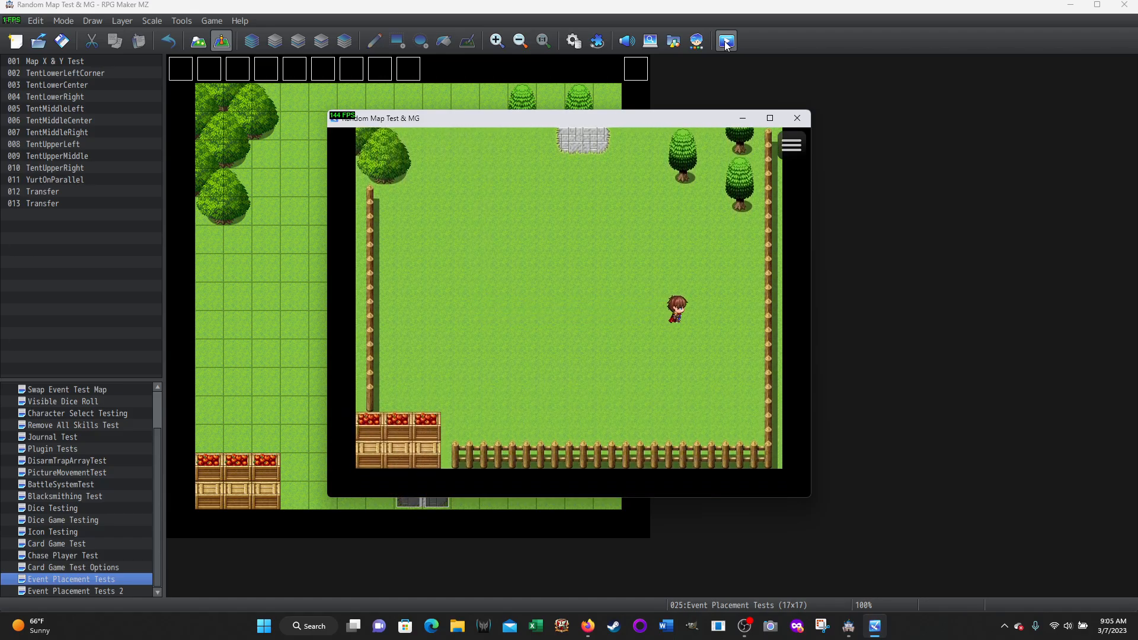
pyautogui.press('Escape')
pyautogui.press('Return')
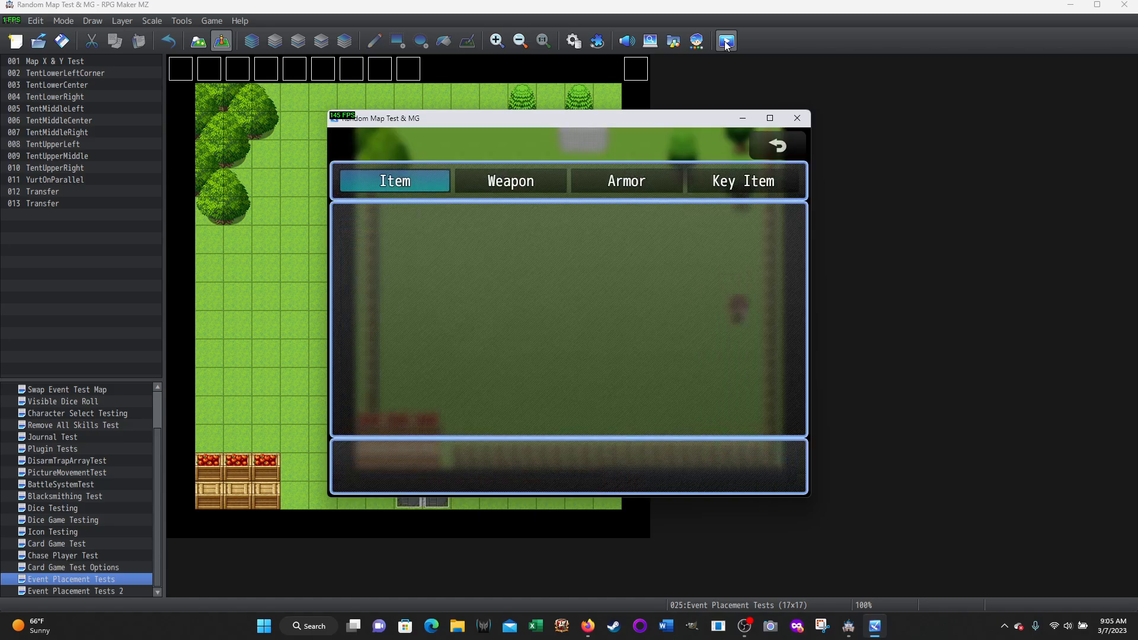
pyautogui.press('Return')
pyautogui.press('Return')
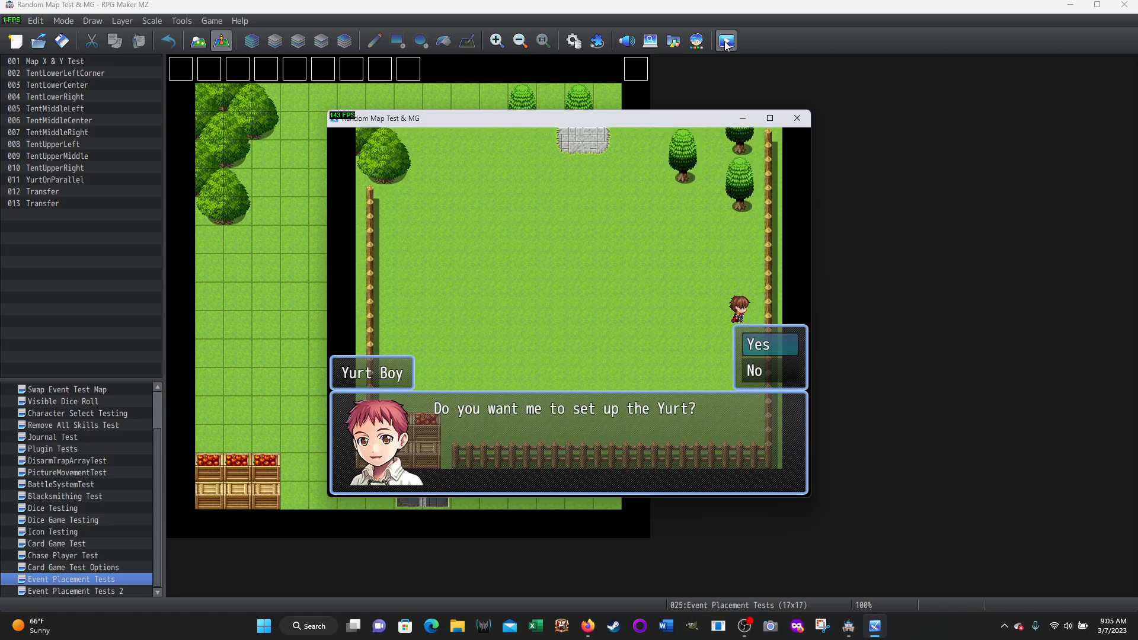
pyautogui.press('Return')
pyautogui.press('Return')
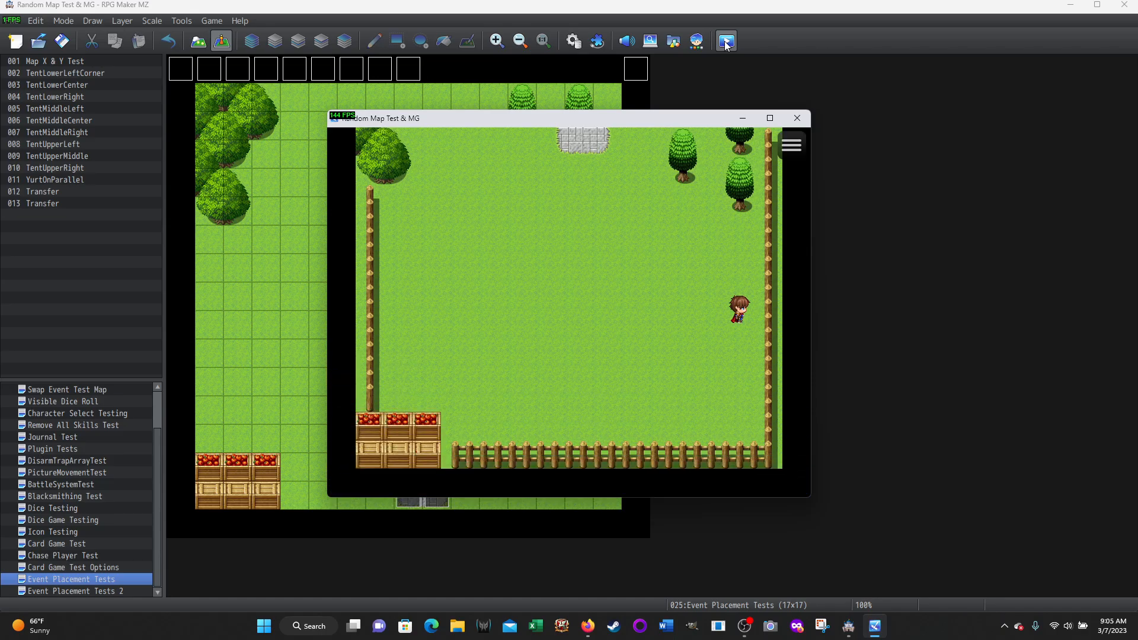
# Walk northwest past the conifers to stand directly below the pink-haired character
pyautogui.press('Left')
pyautogui.press('Up')
pyautogui.press('Left')
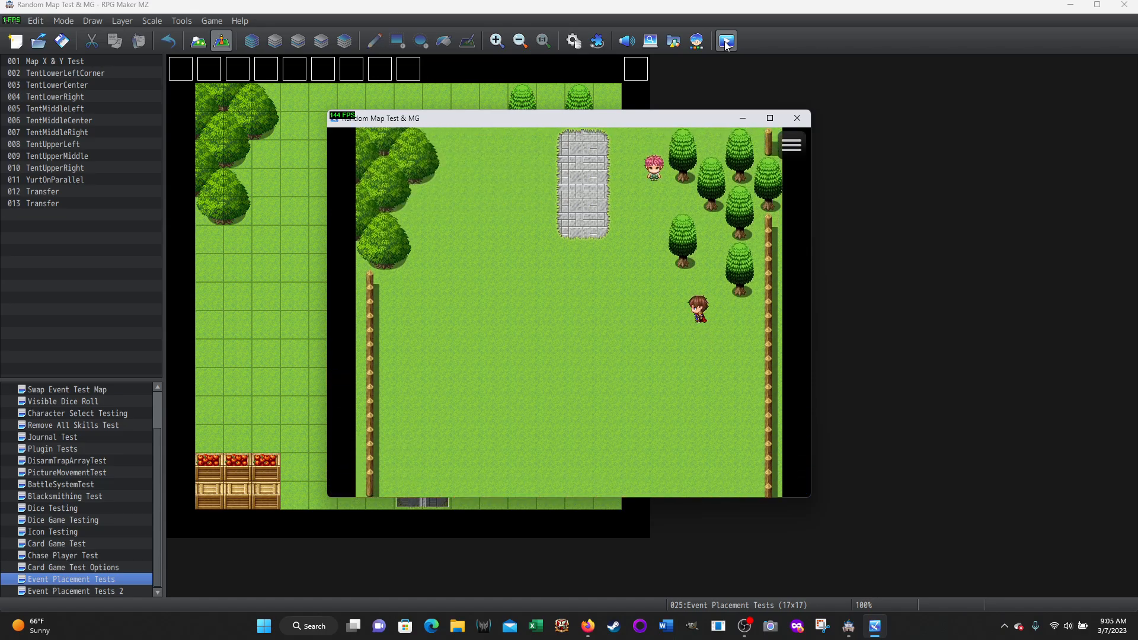
pyautogui.press('Up')
pyautogui.press('Up')
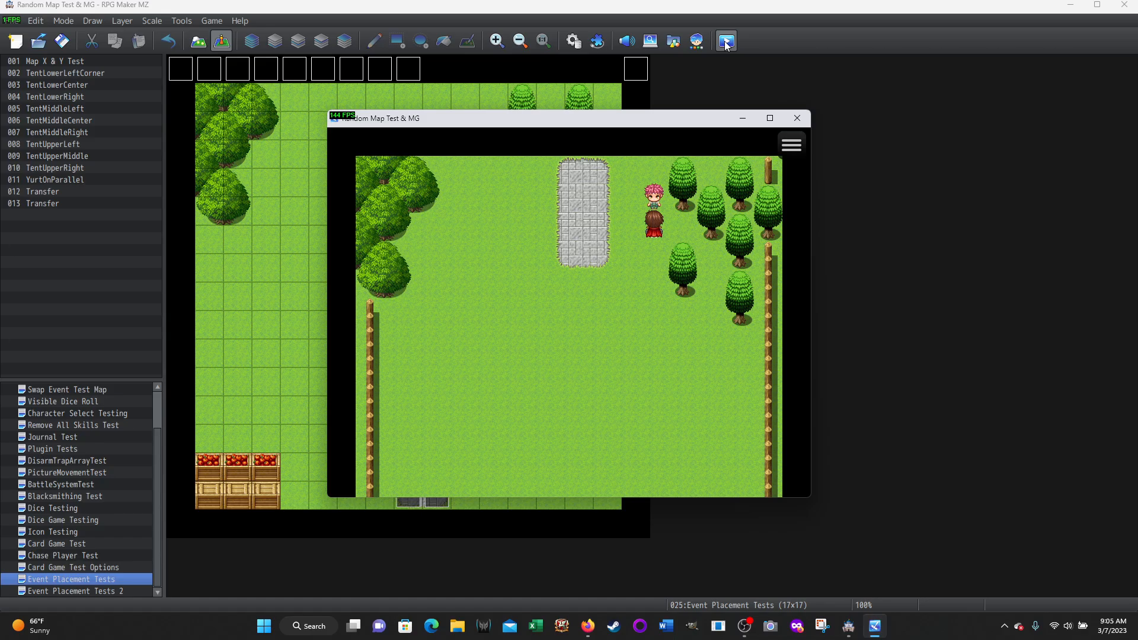
# Use the Yurt item while standing directly below the pink-haired character and answer Yes to set it up
pyautogui.press('Escape')
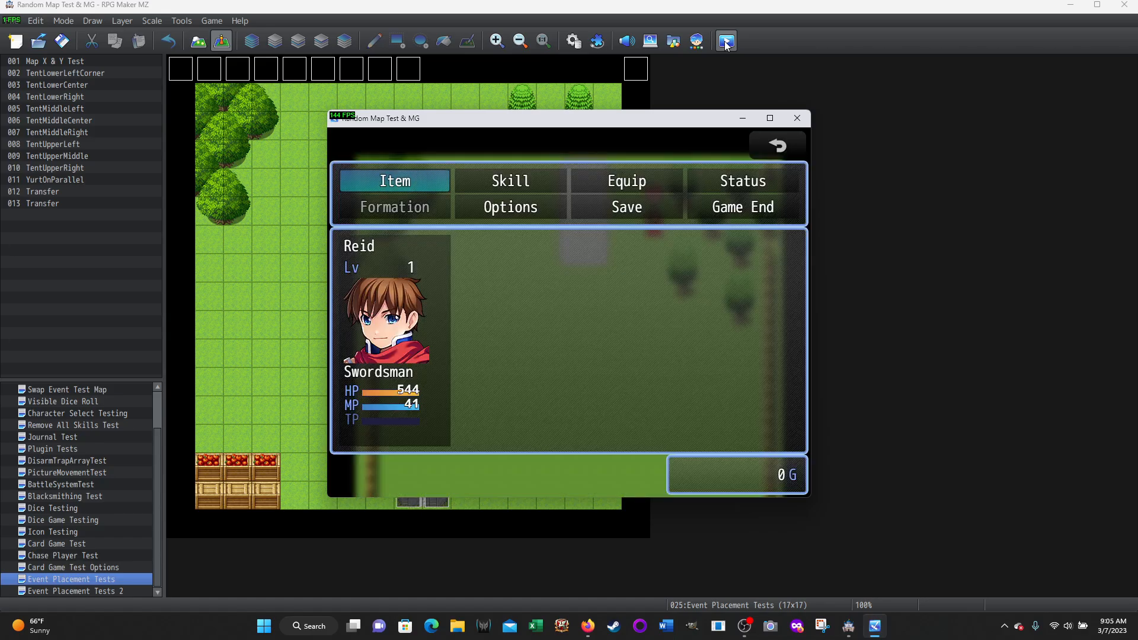
pyautogui.press('Return')
pyautogui.press('Return')
pyautogui.press('Return')
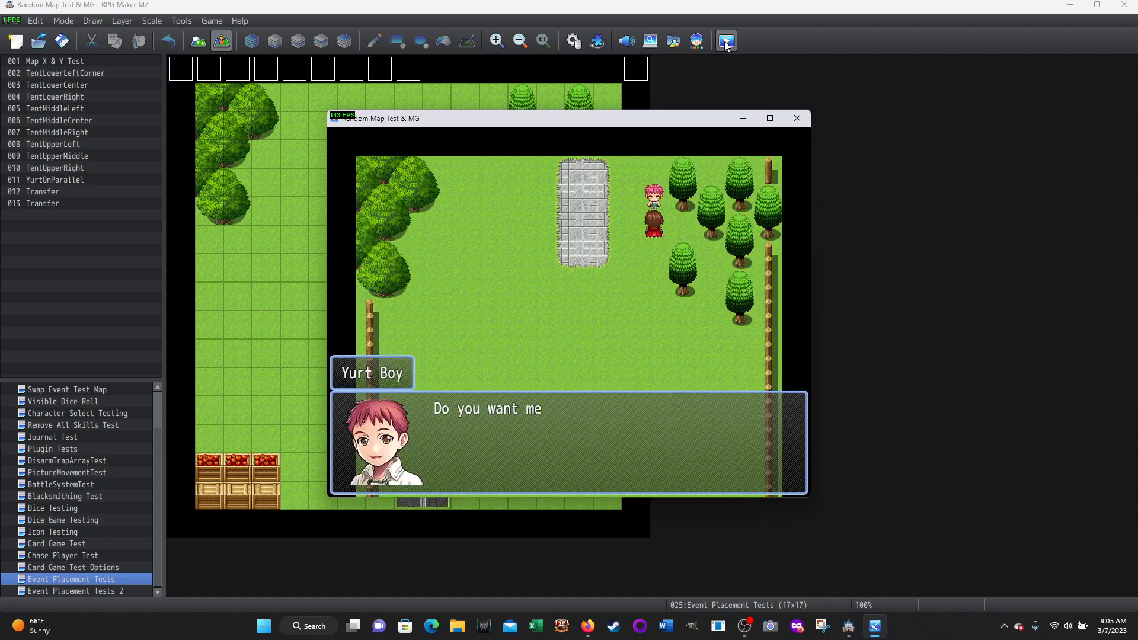
pyautogui.press('Return')
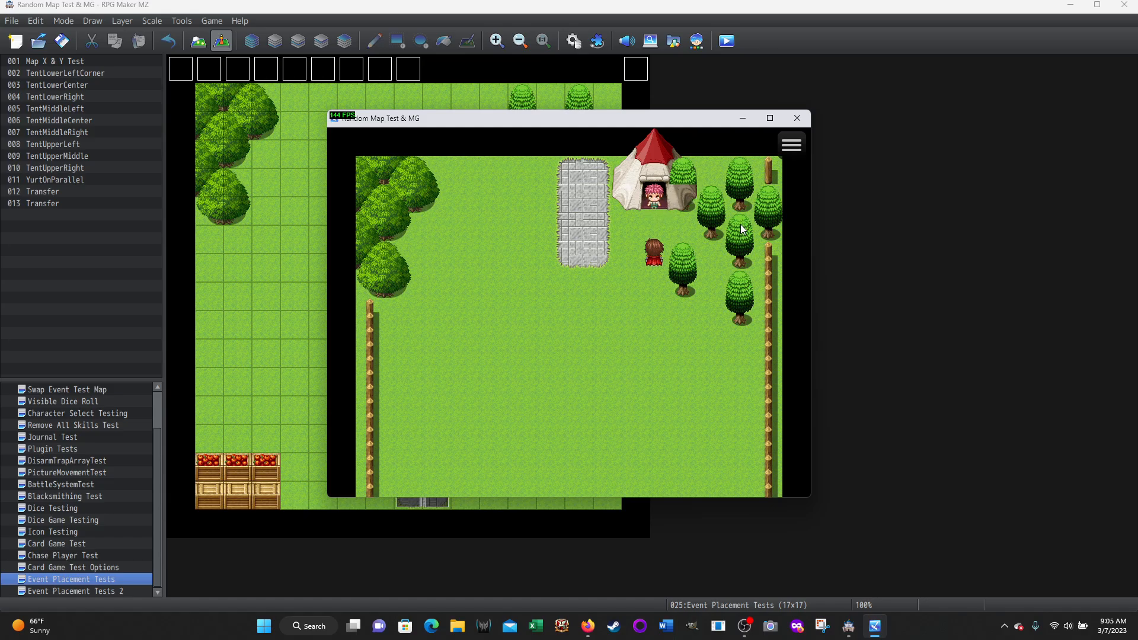
# Test the path to the Yurt around the pink-haired character, then use the Yurt item and answer Yes to take it down
pyautogui.press('Up')
pyautogui.press('Left')
pyautogui.press('Down')
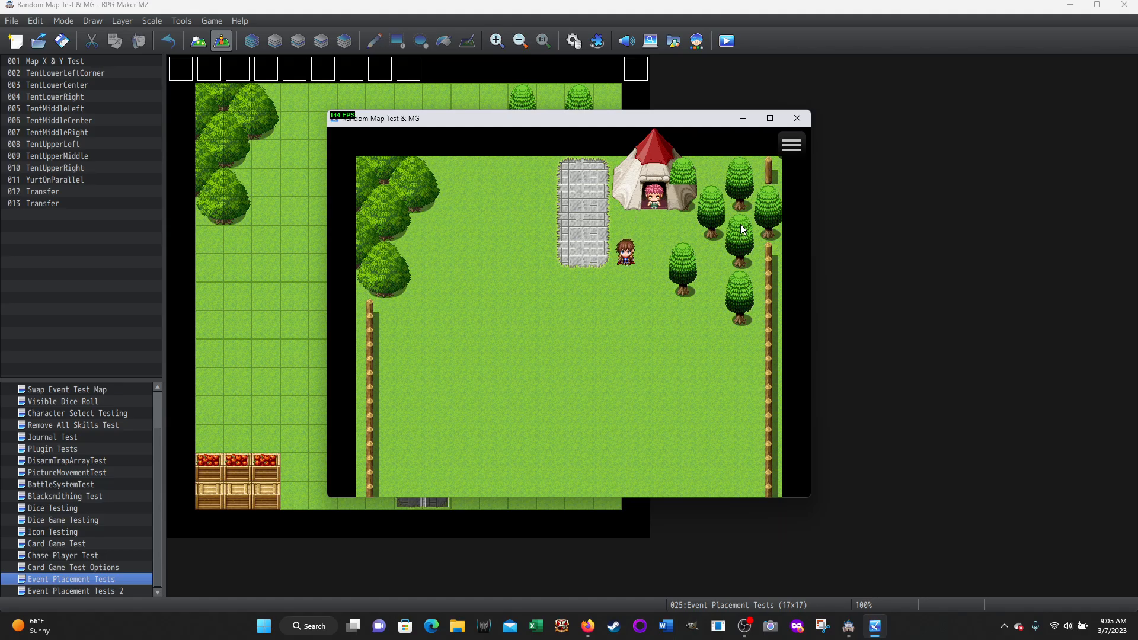
pyautogui.press('Escape')
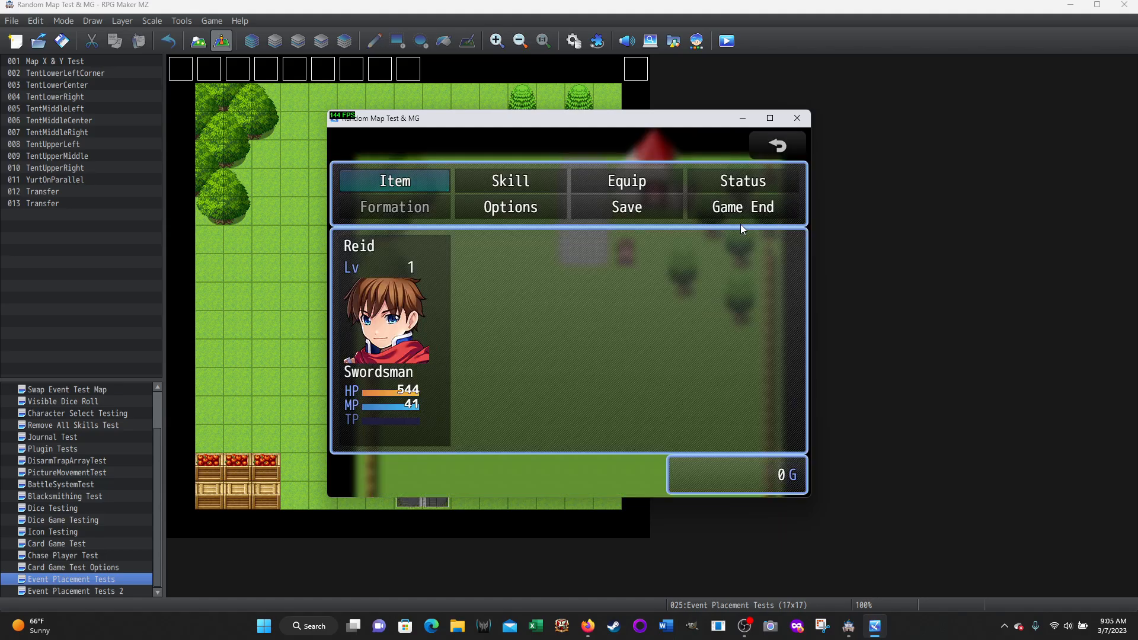
pyautogui.press('Return')
pyautogui.press('Return')
pyautogui.press('Return')
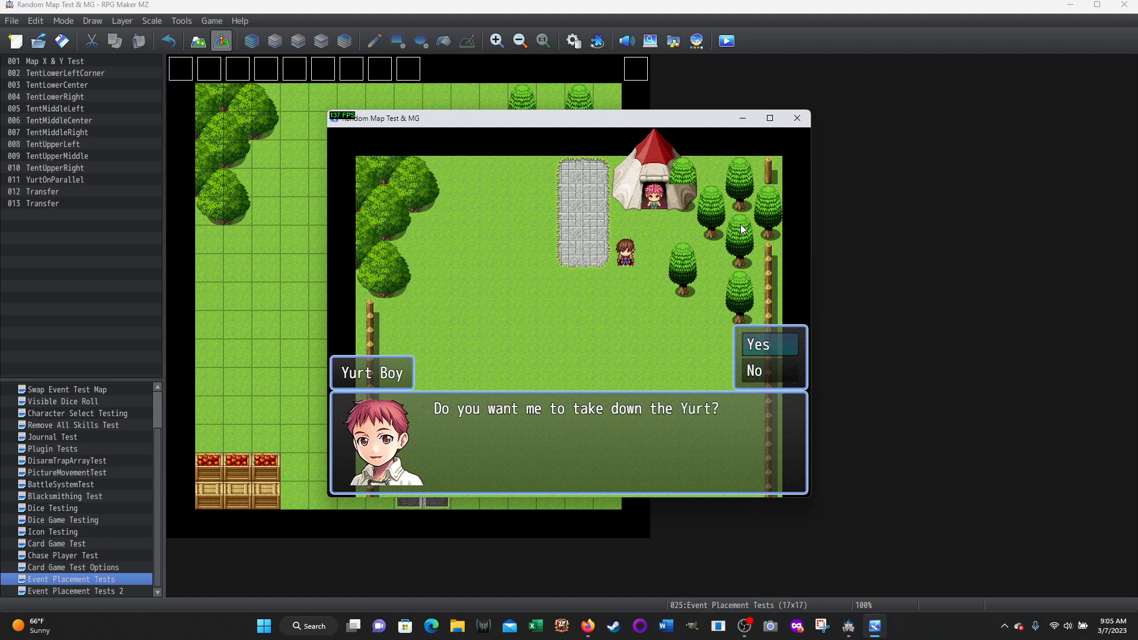
pyautogui.press('Return')
pyautogui.press('Return')
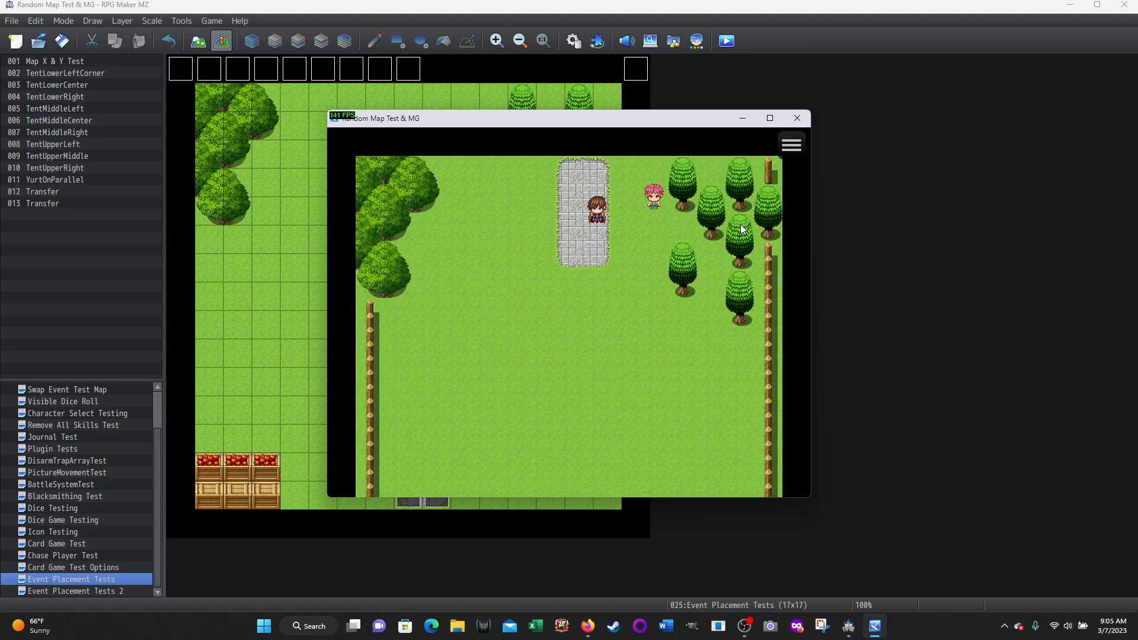
# Walk to the open grass southwest of the stone path and set up the Yurt there, answering Yes
pyautogui.press('Left')
pyautogui.press('Escape')
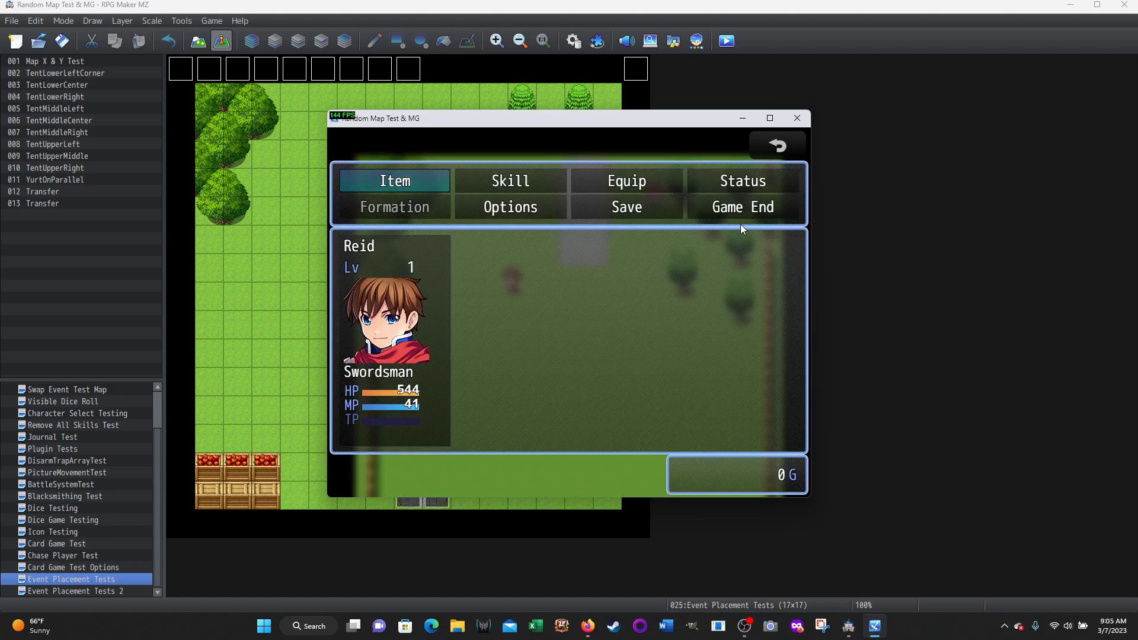
pyautogui.press('Return')
pyautogui.press('Return')
pyautogui.press('Return')
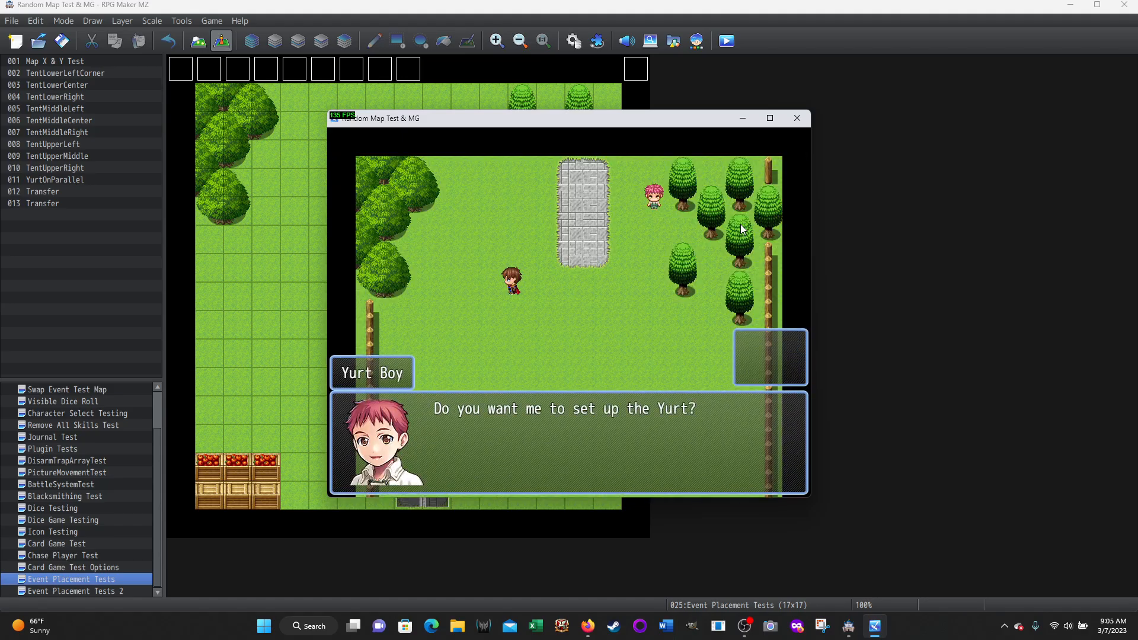
pyautogui.press('Return')
# Walk around the back of the Yurt from its east side to its west side to test its collision
pyautogui.press('Right')
pyautogui.press('Right')
pyautogui.press('Up')
pyautogui.press('Up')
pyautogui.press('Up')
pyautogui.press('Up')
pyautogui.press('Up')
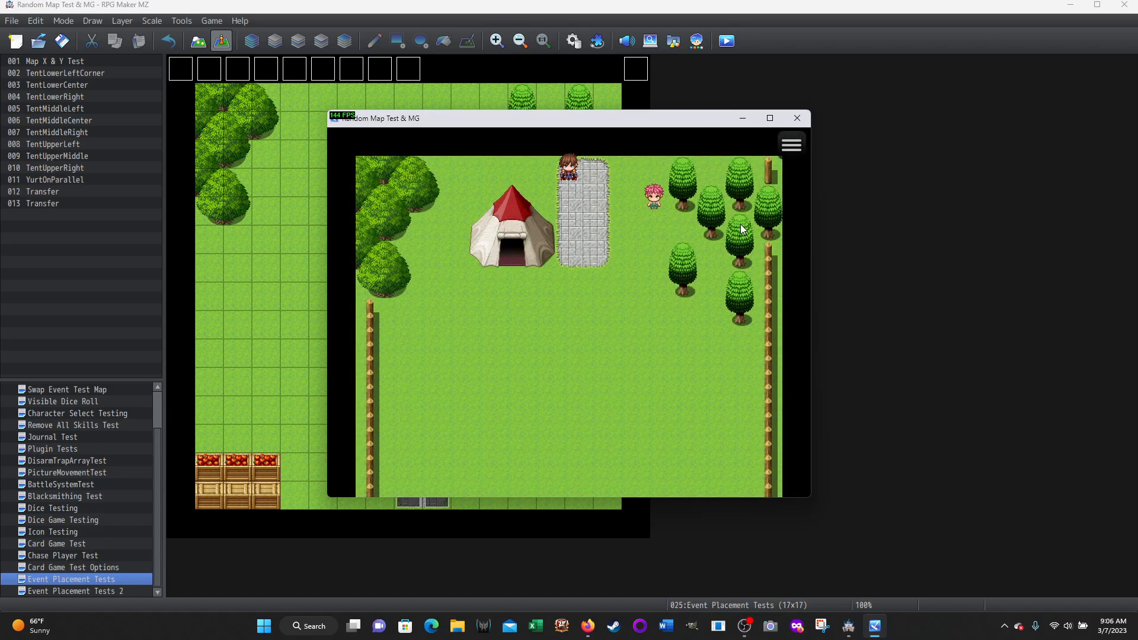
pyautogui.press('Down')
pyautogui.press('Left')
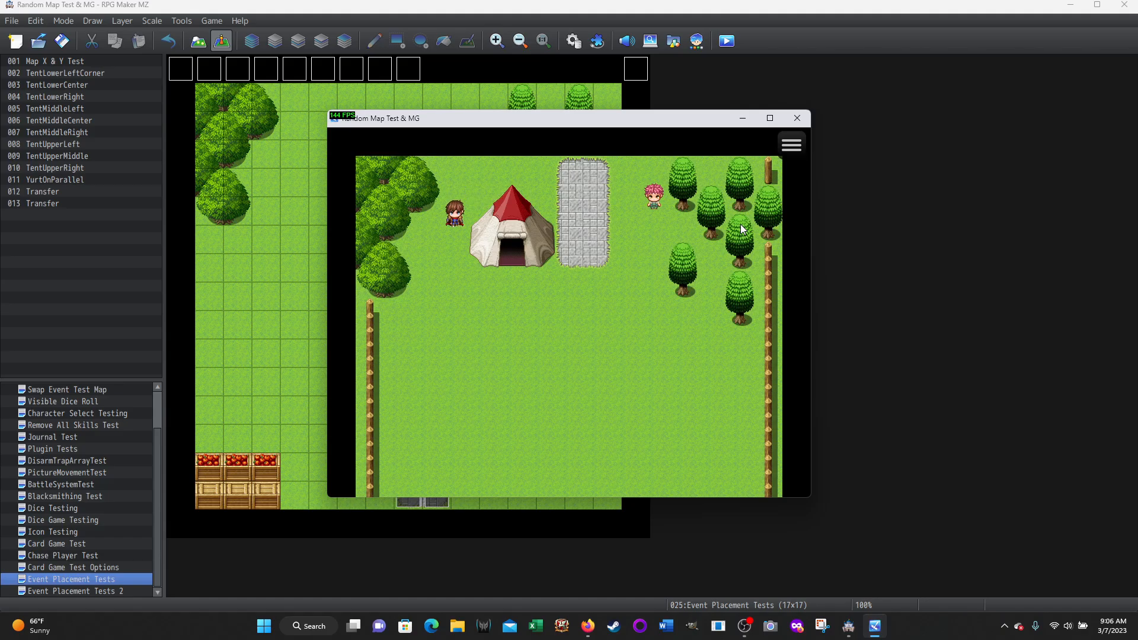
pyautogui.press('Down')
pyautogui.press('Down')
# Enter the Yurt through its front opening, then come back outside and walk east of it
pyautogui.press('Up')
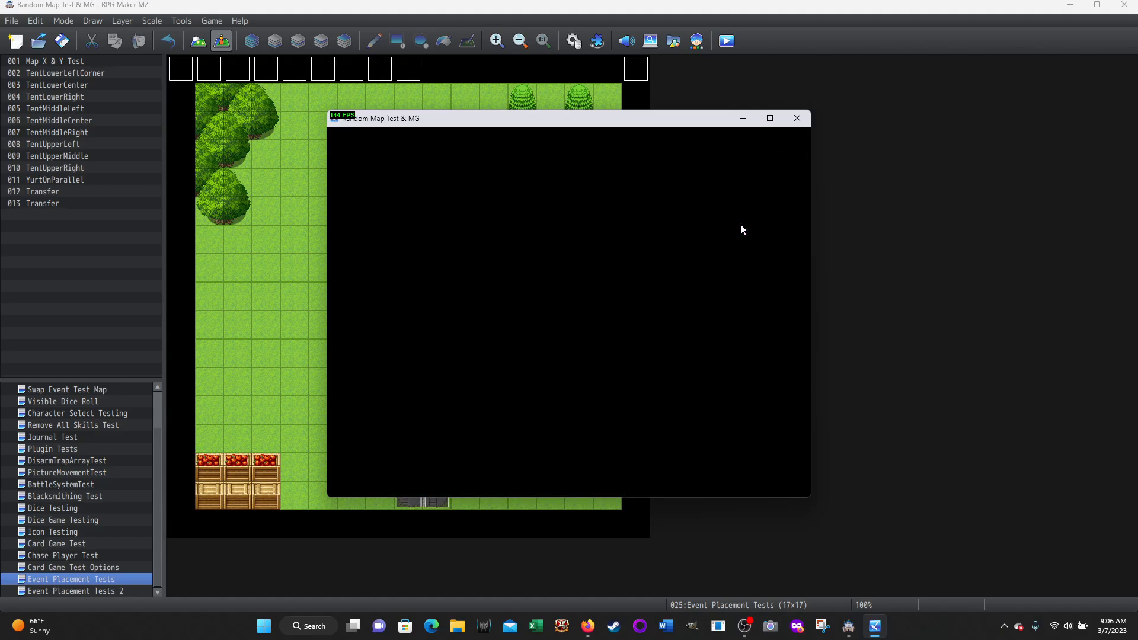
pyautogui.press('Up')
pyautogui.press('Up')
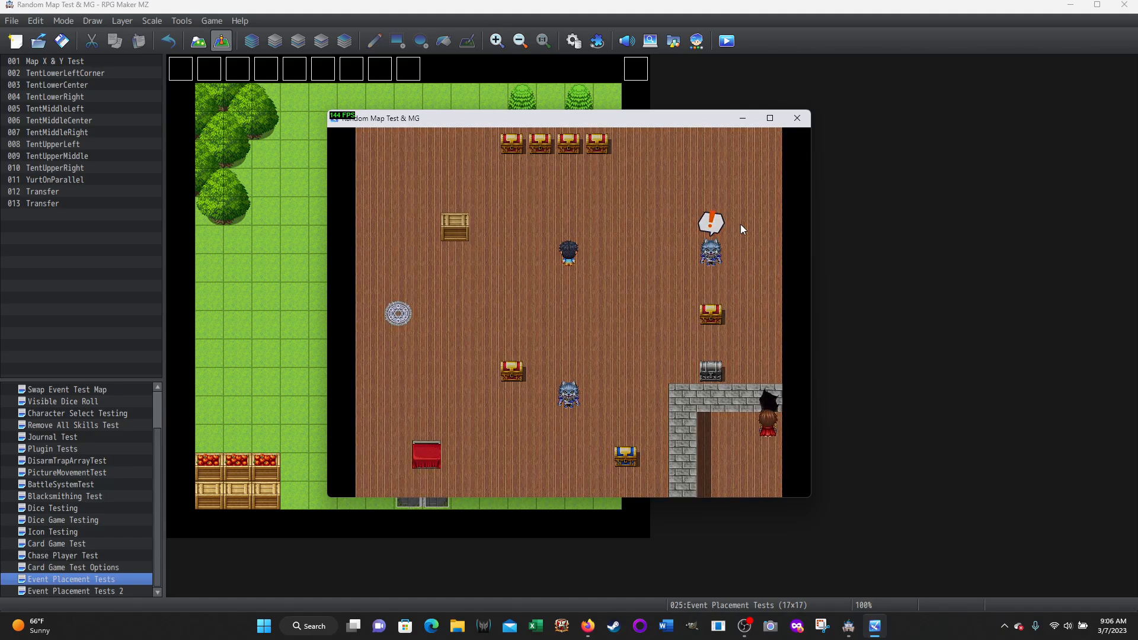
pyautogui.press('Right')
pyautogui.press('Right')
pyautogui.press('Right')
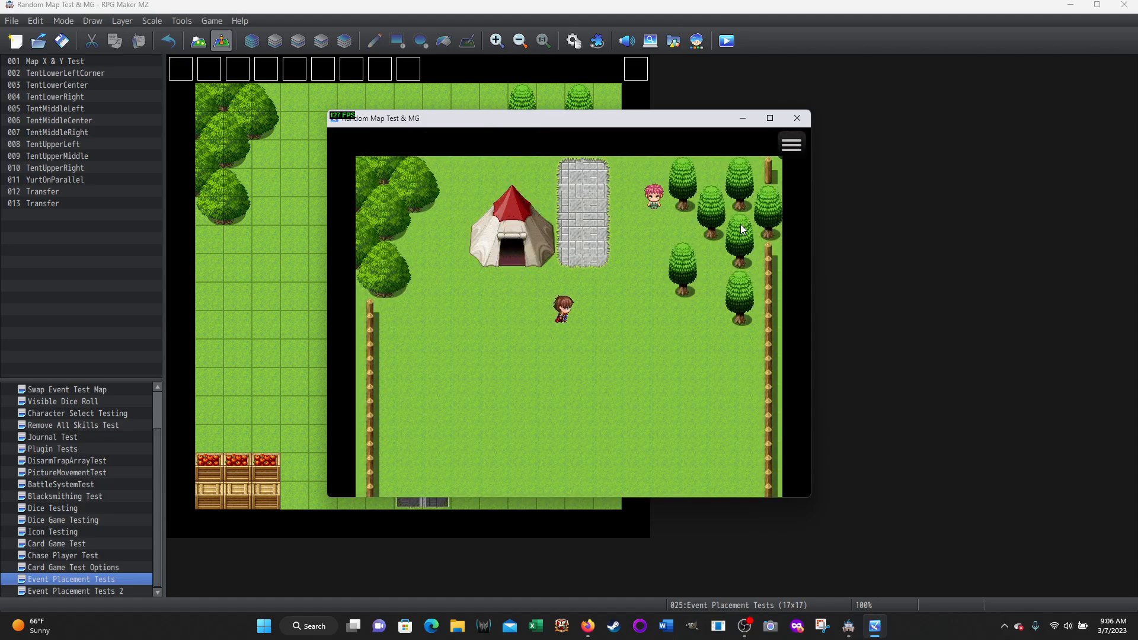
# Walk north along the stone path into the northern map, leaving the Yurt standing behind
pyautogui.press('Up')
pyautogui.press('Up')
pyautogui.press('Up')
pyautogui.press('Up')
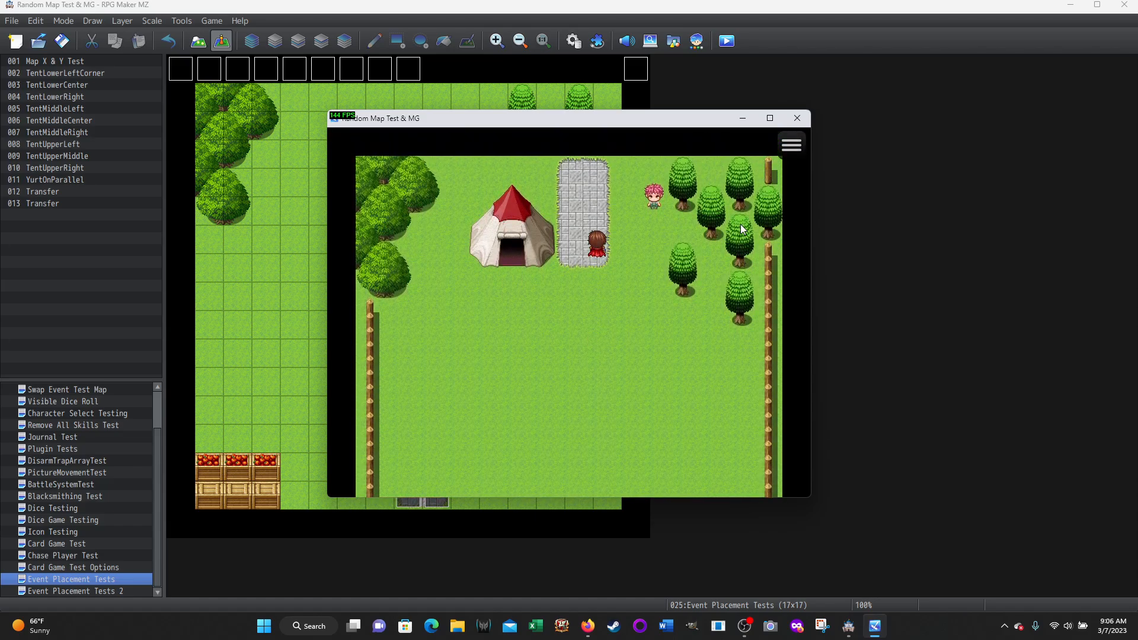
pyautogui.press('Up')
pyautogui.press('Up')
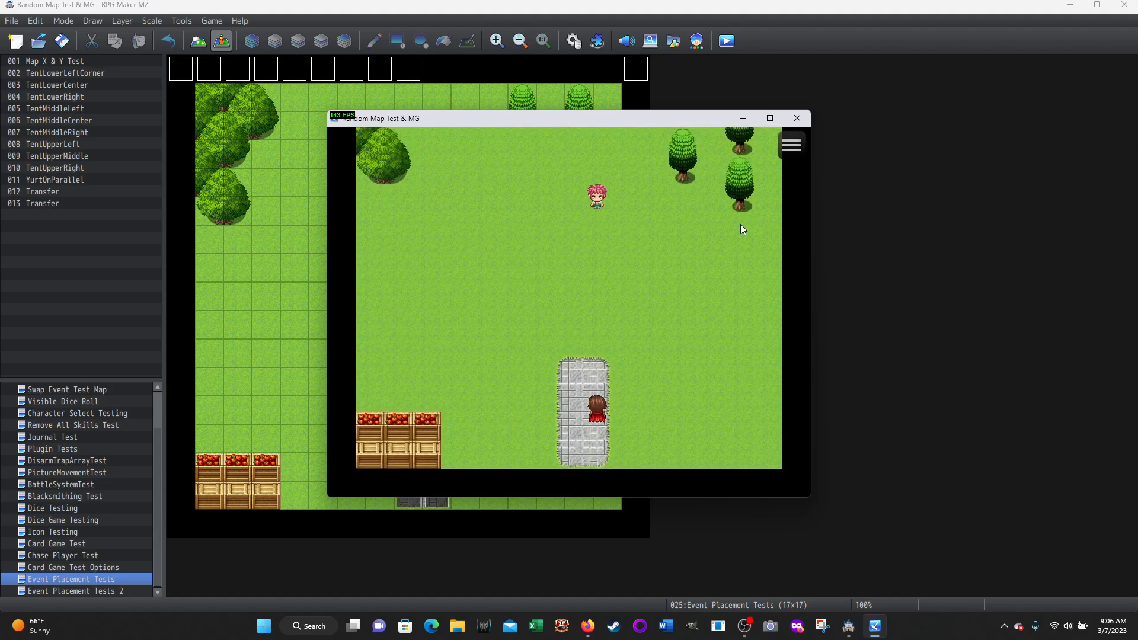
# Try to take down the Yurt from the northern map by using the Yurt item and answering Yes
pyautogui.press('Escape')
pyautogui.press('Return')
pyautogui.press('Return')
pyautogui.press('Return')
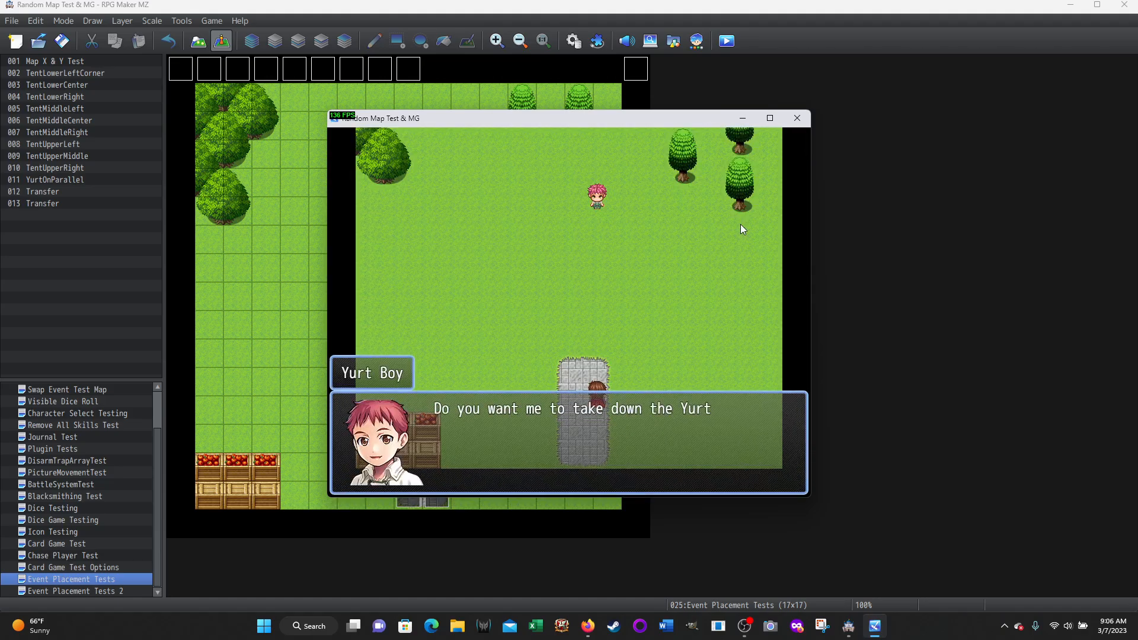
pyautogui.press('Return')
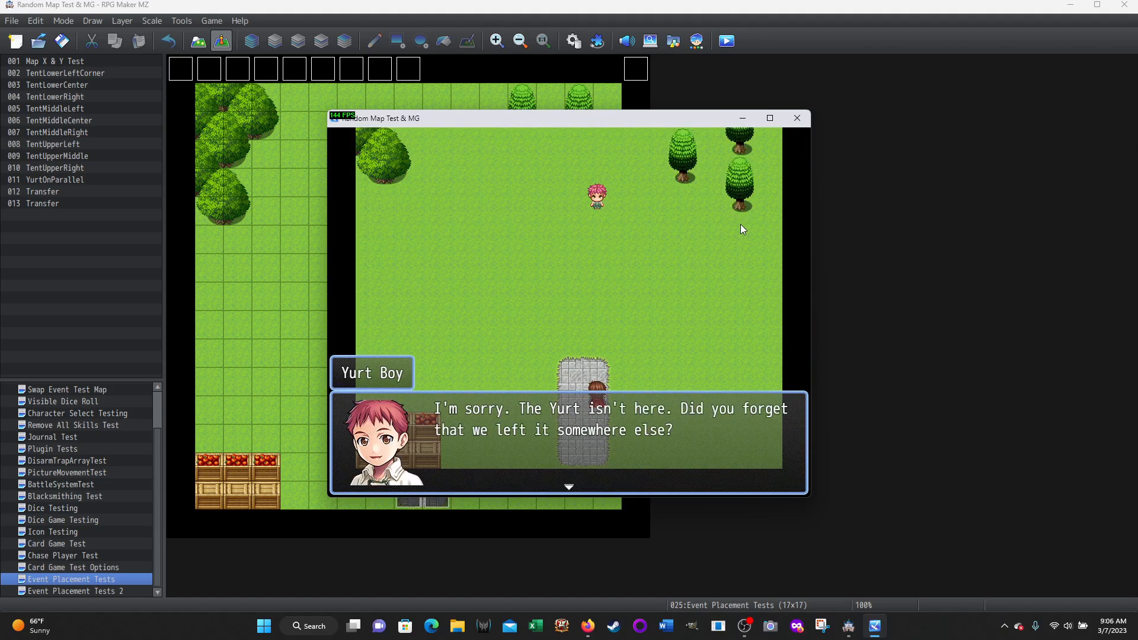
# Return south to the fenced map and take down the Yurt from the stone path, answering Yes
pyautogui.press('Return')
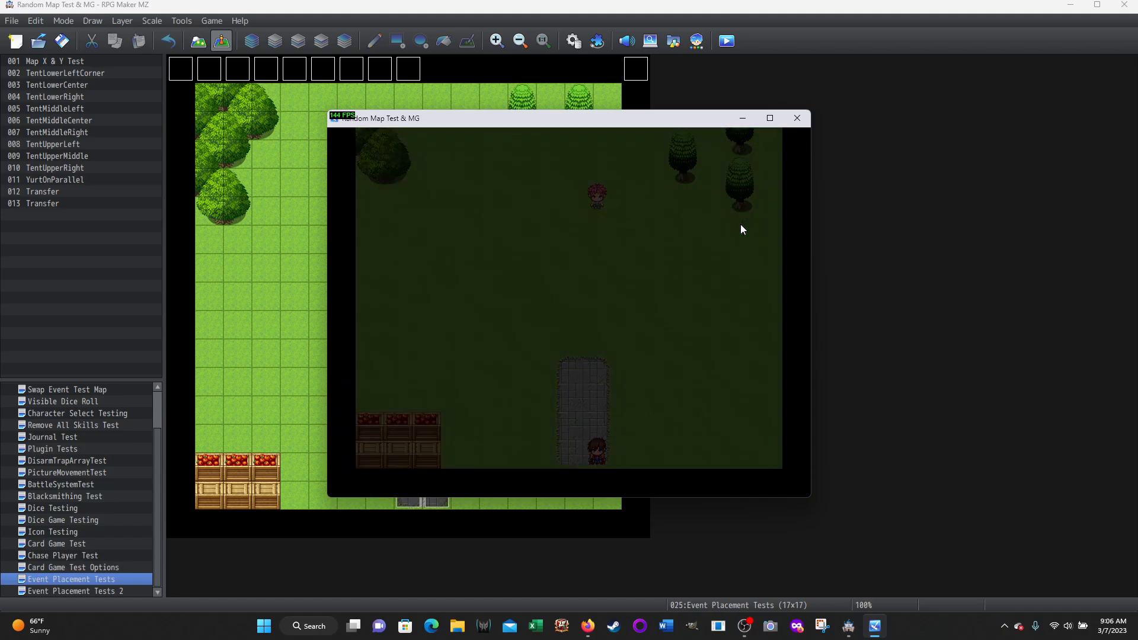
pyautogui.press('Down')
pyautogui.press('Escape')
pyautogui.press('Return')
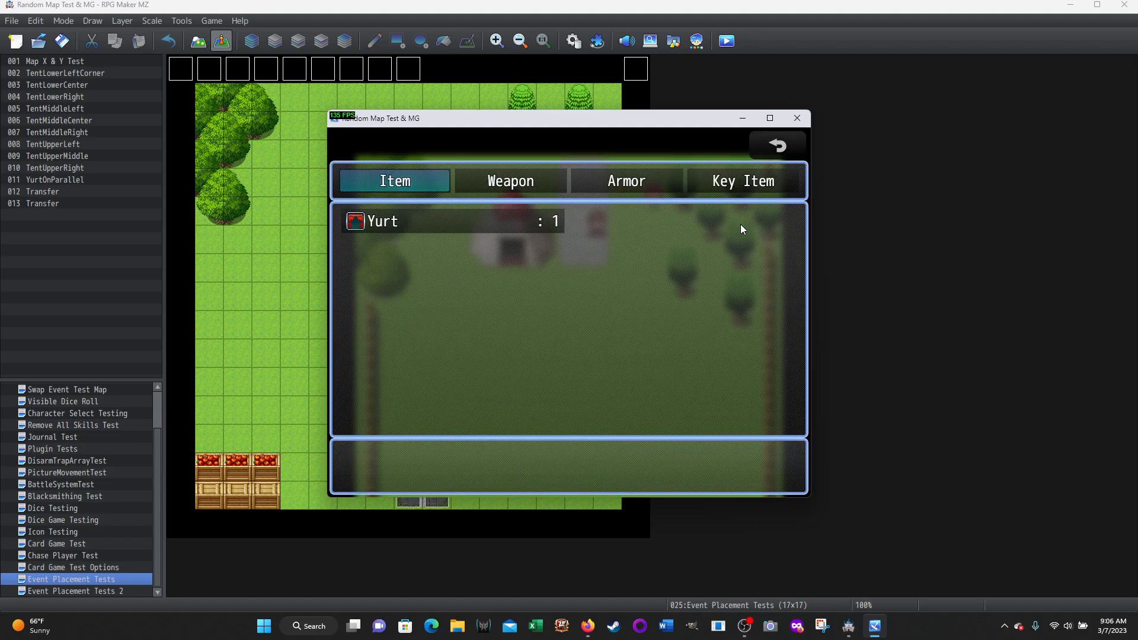
pyautogui.press('Return')
pyautogui.press('Return')
pyautogui.press('Return')
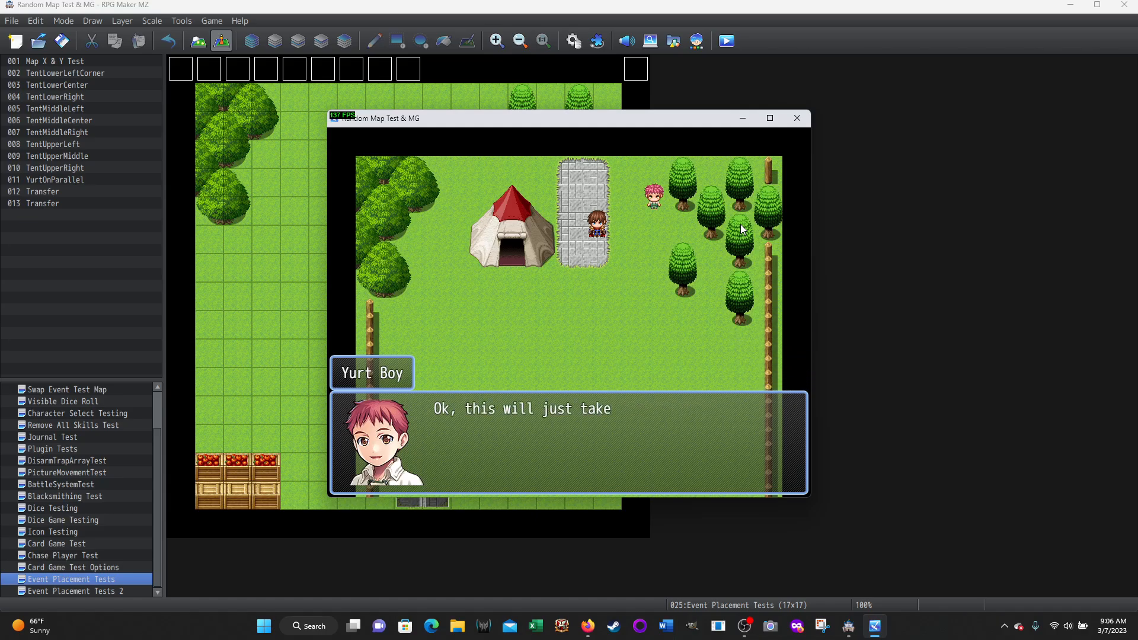
pyautogui.press('Return')
# Walk over the grass where the Yurt stood and back onto the stone path, then end the playtest
pyautogui.press('Down')
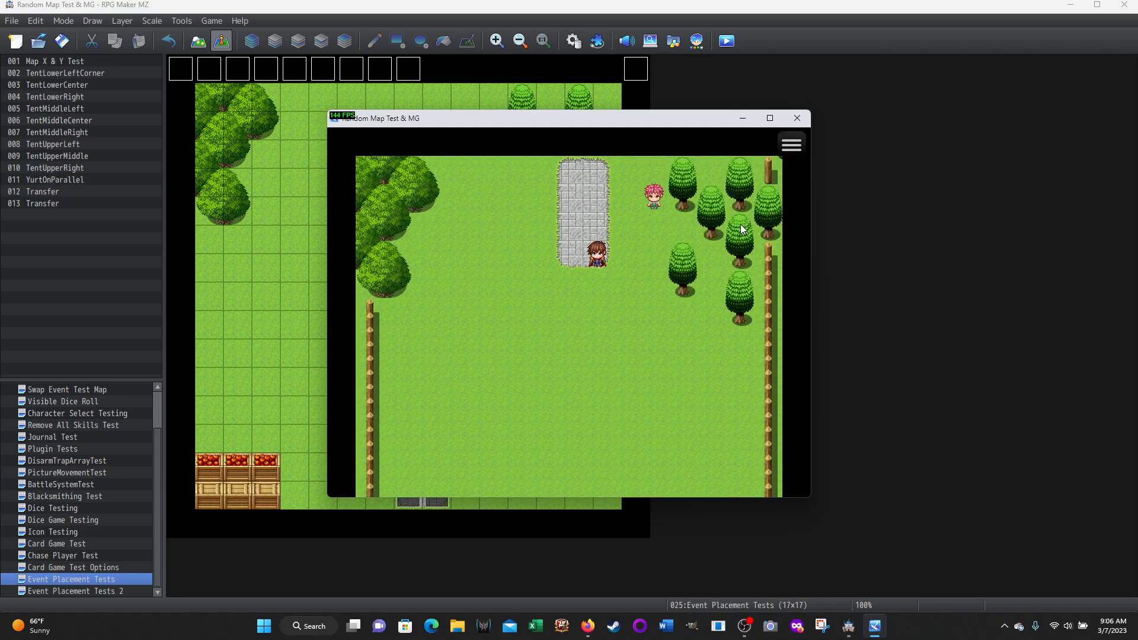
pyautogui.press('Right')
pyautogui.press('Left')
pyautogui.press('Down')
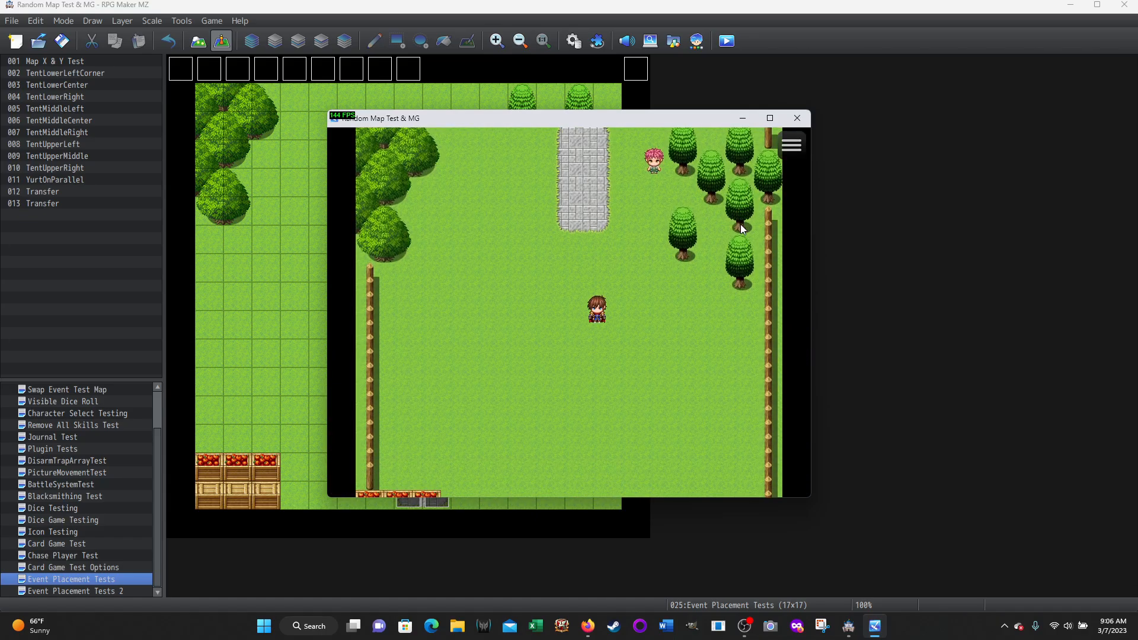
pyautogui.press('Left')
pyautogui.press('Up')
pyautogui.press('Up')
pyautogui.press('Up')
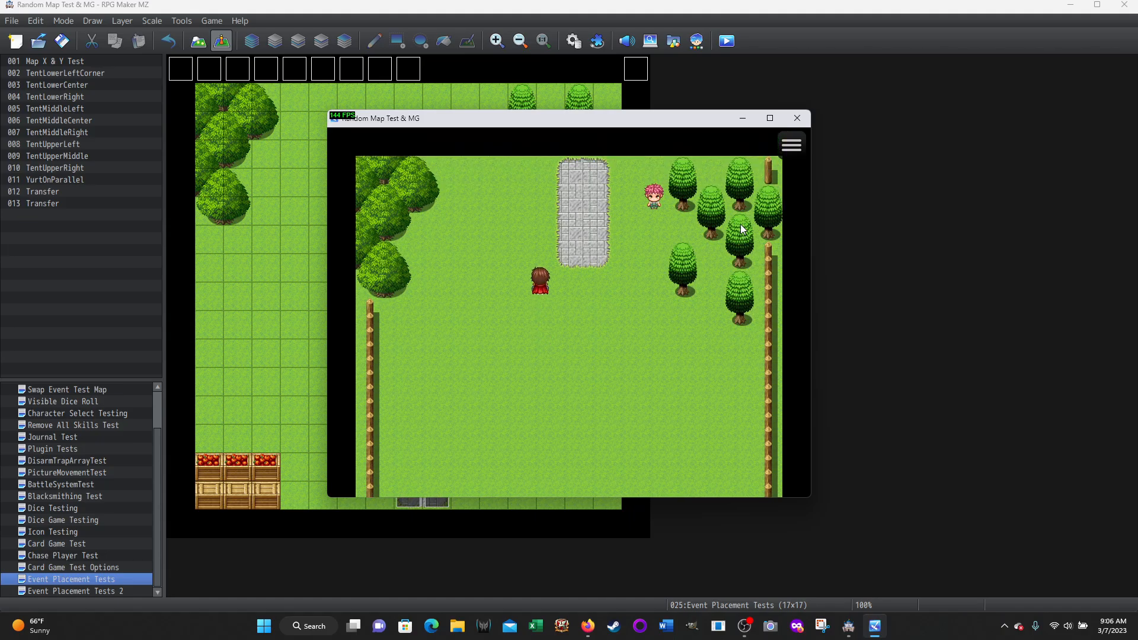
pyautogui.press('Right')
pyautogui.press('Right')
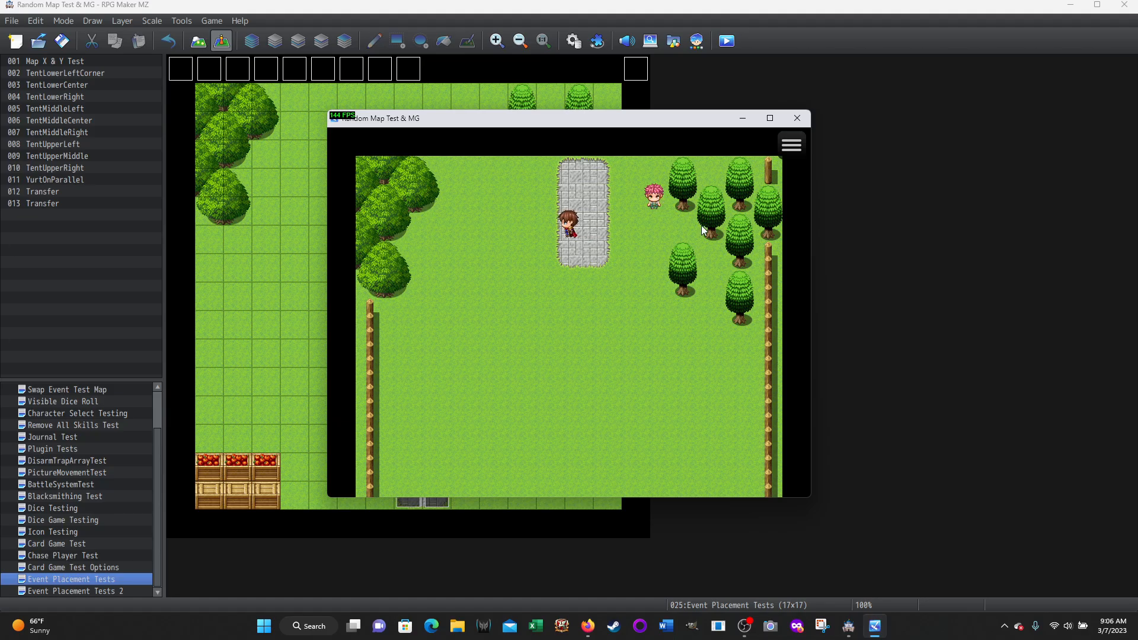
pyautogui.click(798, 119)
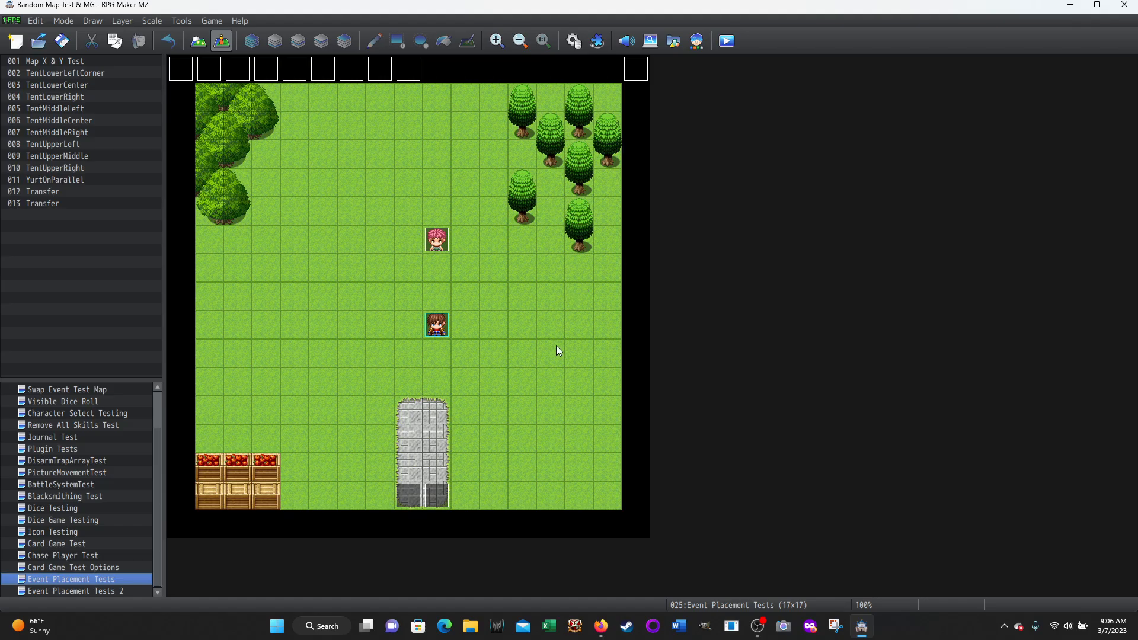
# Open the pink-haired character's event, Map X & Y Test, examine its commands, and leave it without changes
pyautogui.click(440, 242)
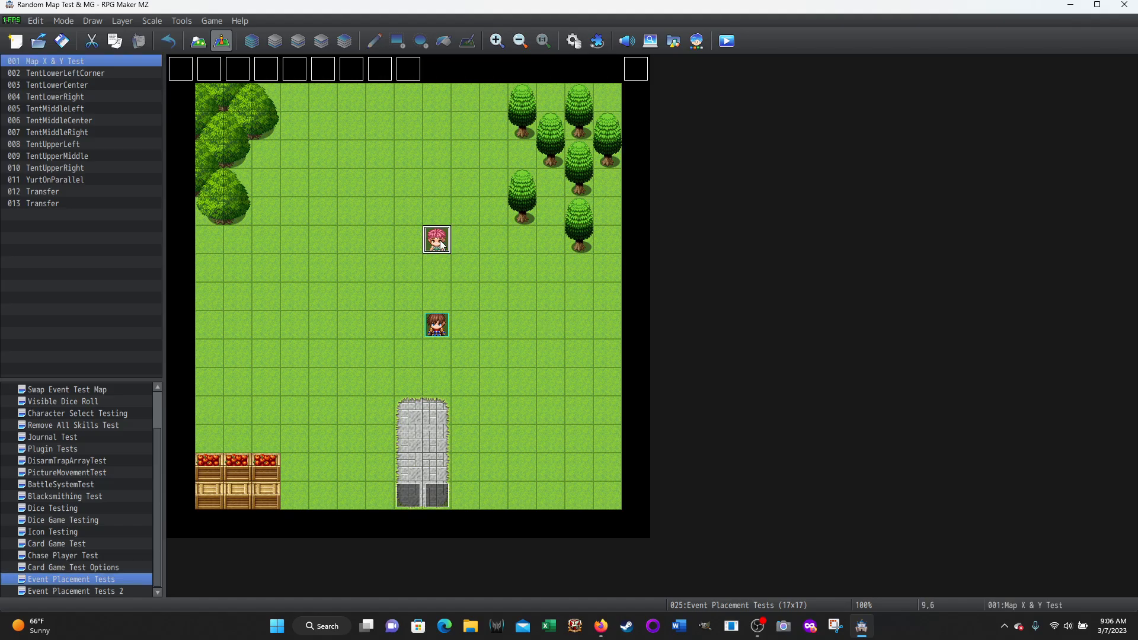
pyautogui.doubleClick(439, 244)
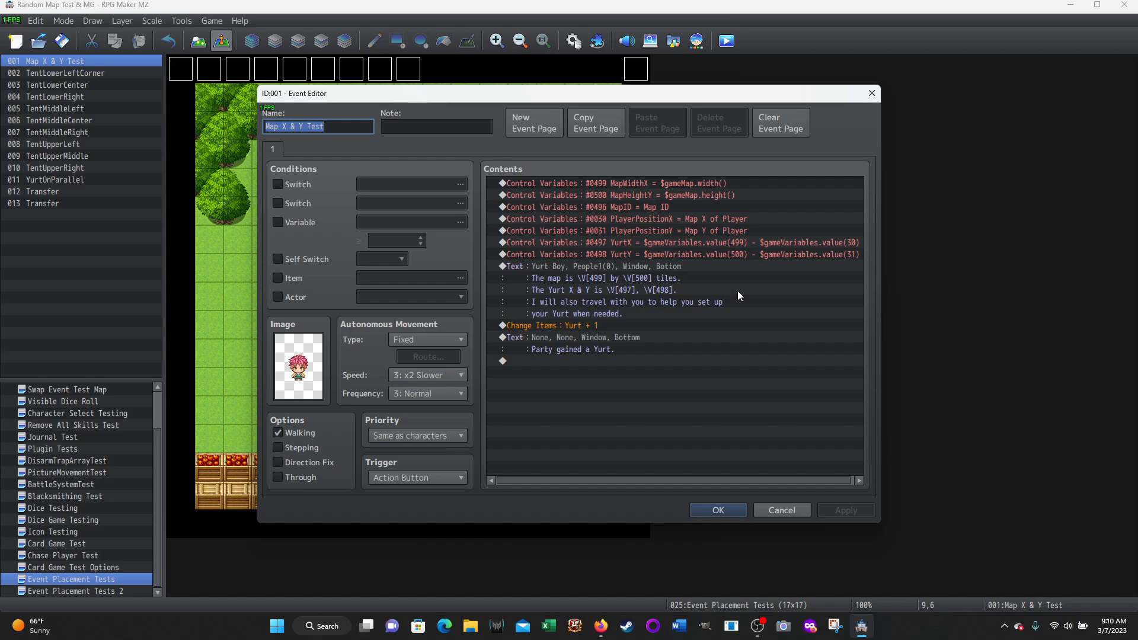
pyautogui.click(775, 511)
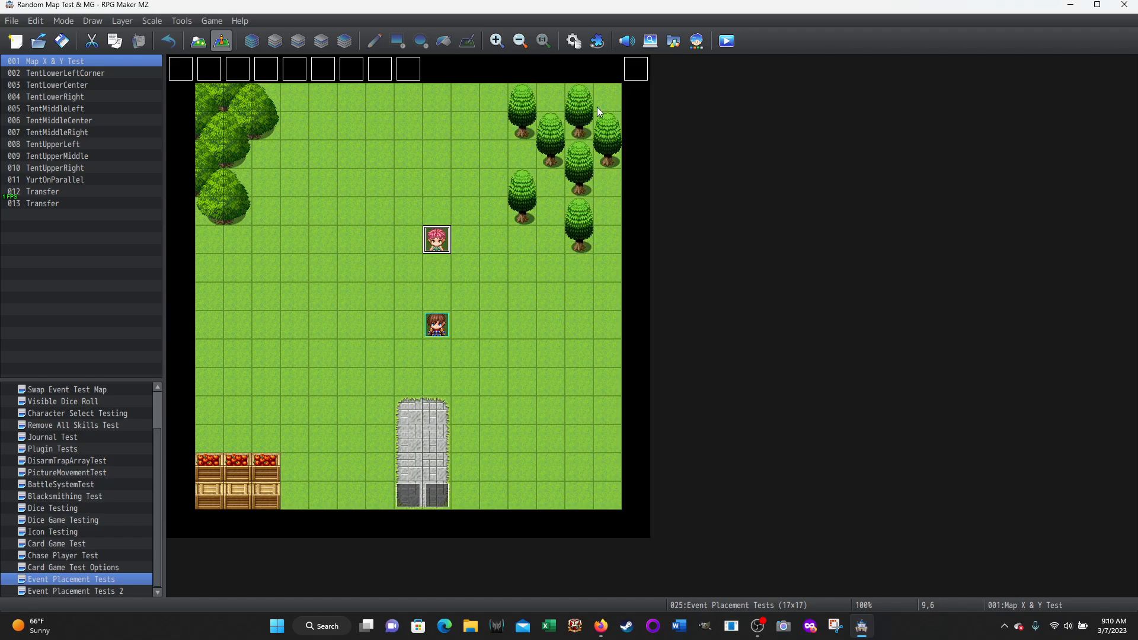
# Open item 0048 Yurt in the database and review its settings and the available item types
pyautogui.click(572, 42)
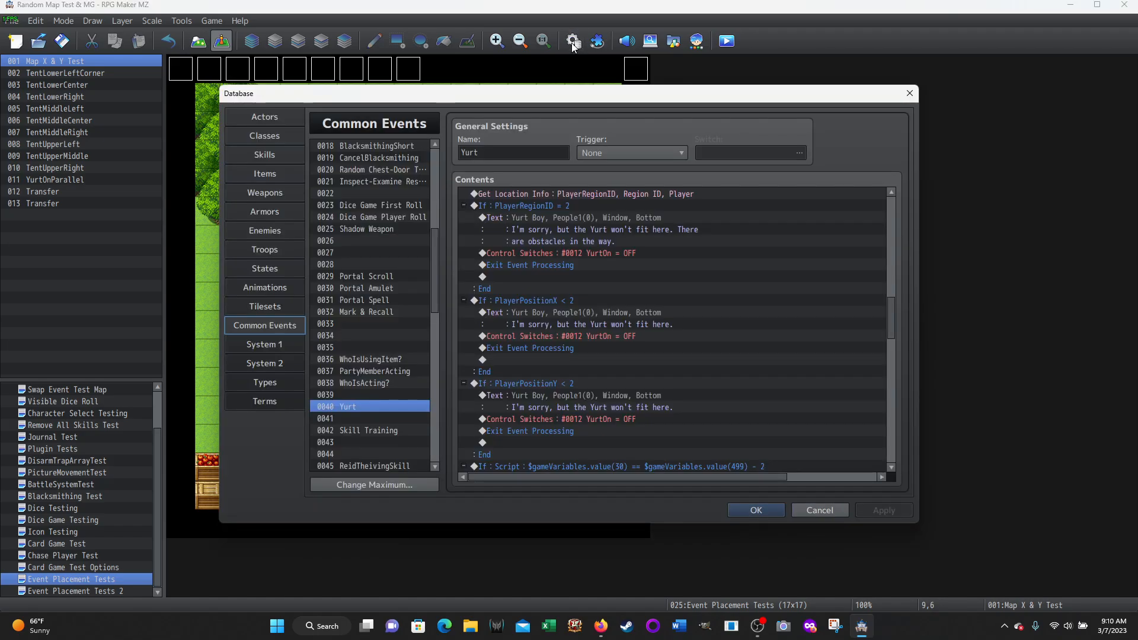
pyautogui.click(261, 172)
pyautogui.scroll(-4, 426, 304)
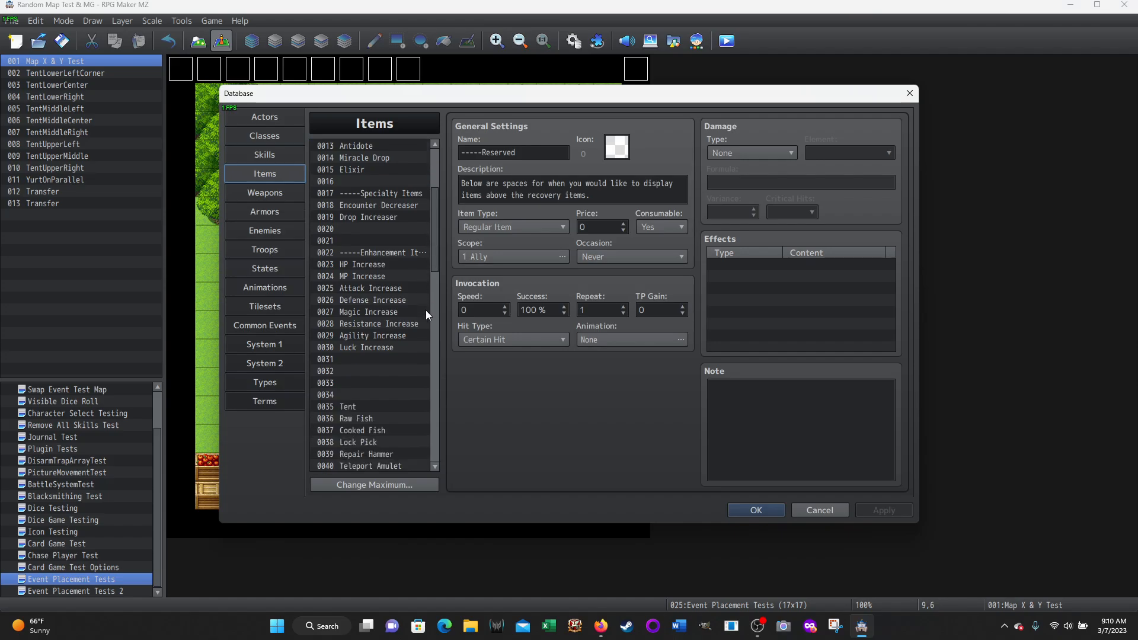
pyautogui.scroll(-3, 426, 311)
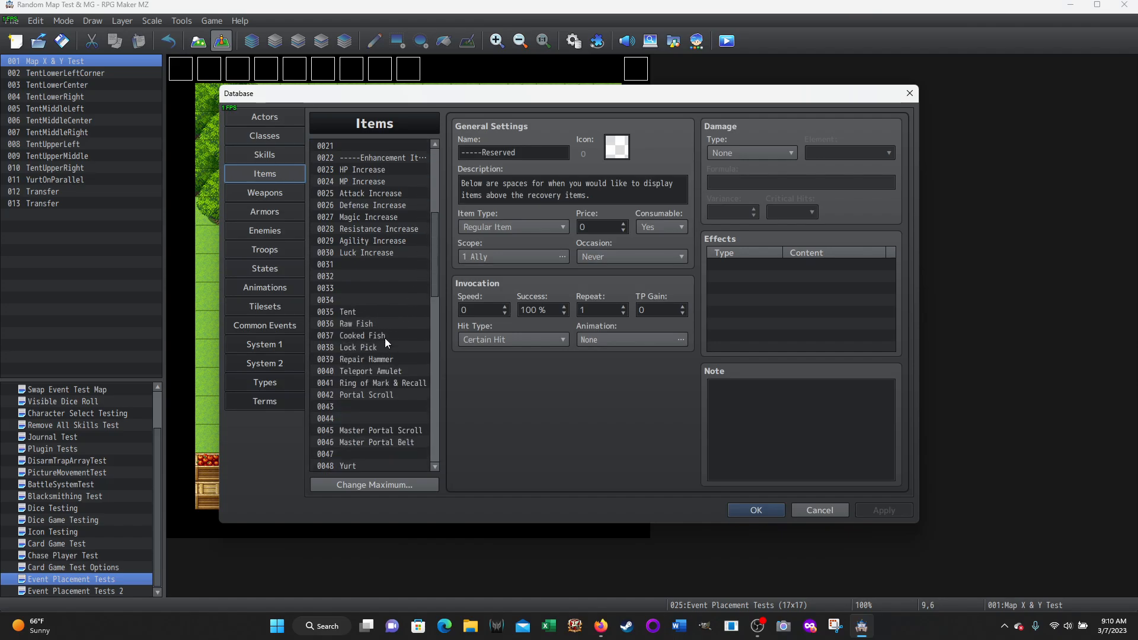
pyautogui.scroll(-2, 384, 338)
pyautogui.click(357, 417)
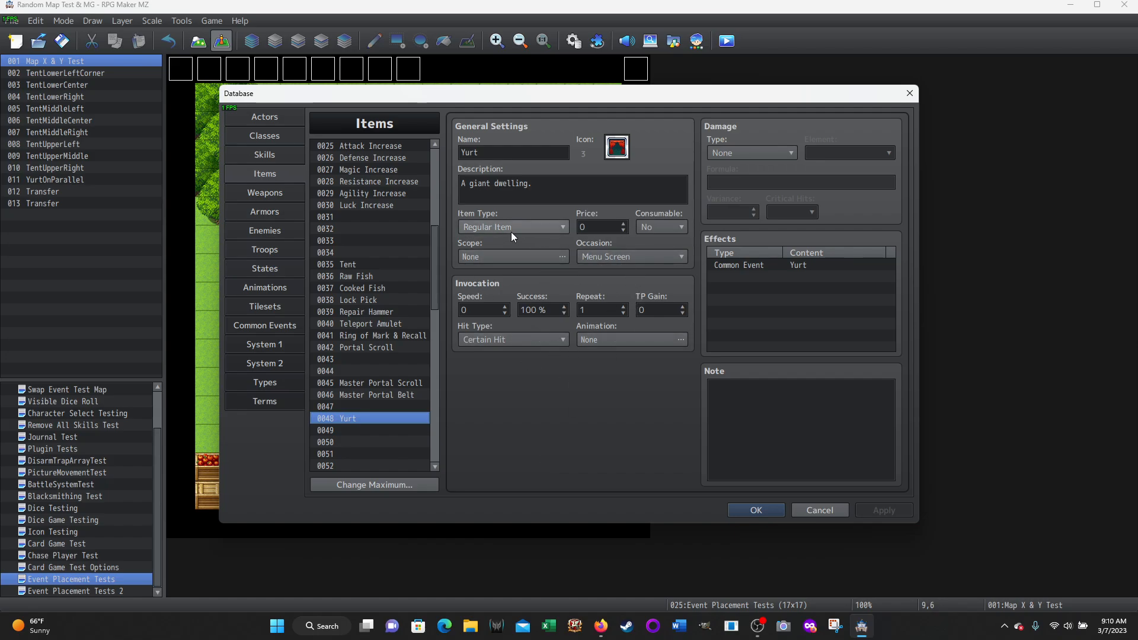
pyautogui.click(560, 229)
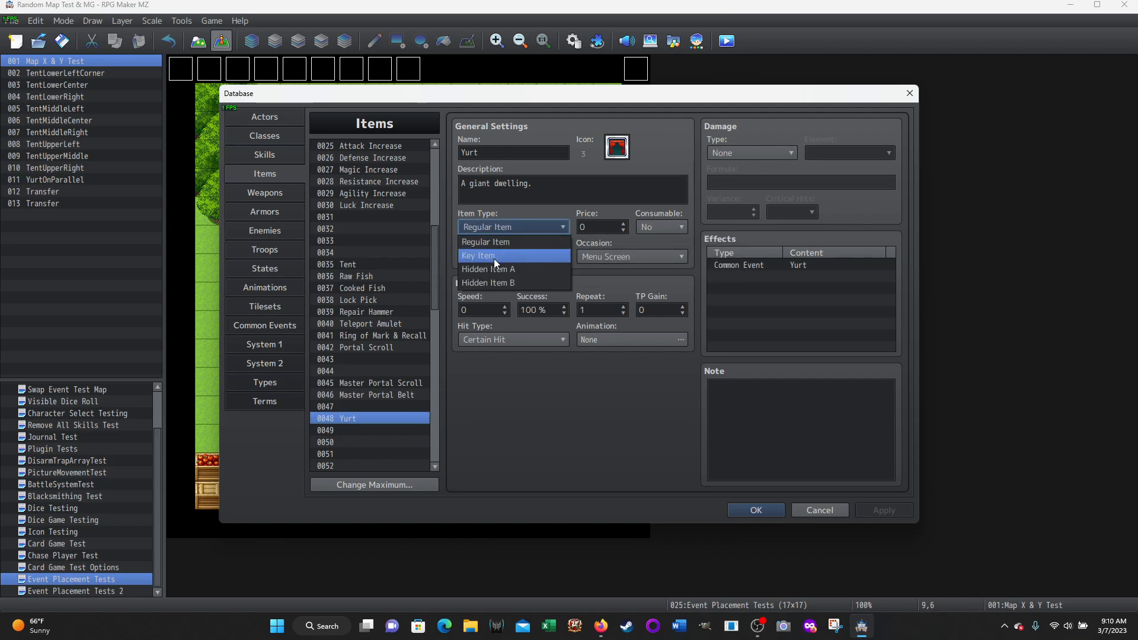
pyautogui.click(521, 202)
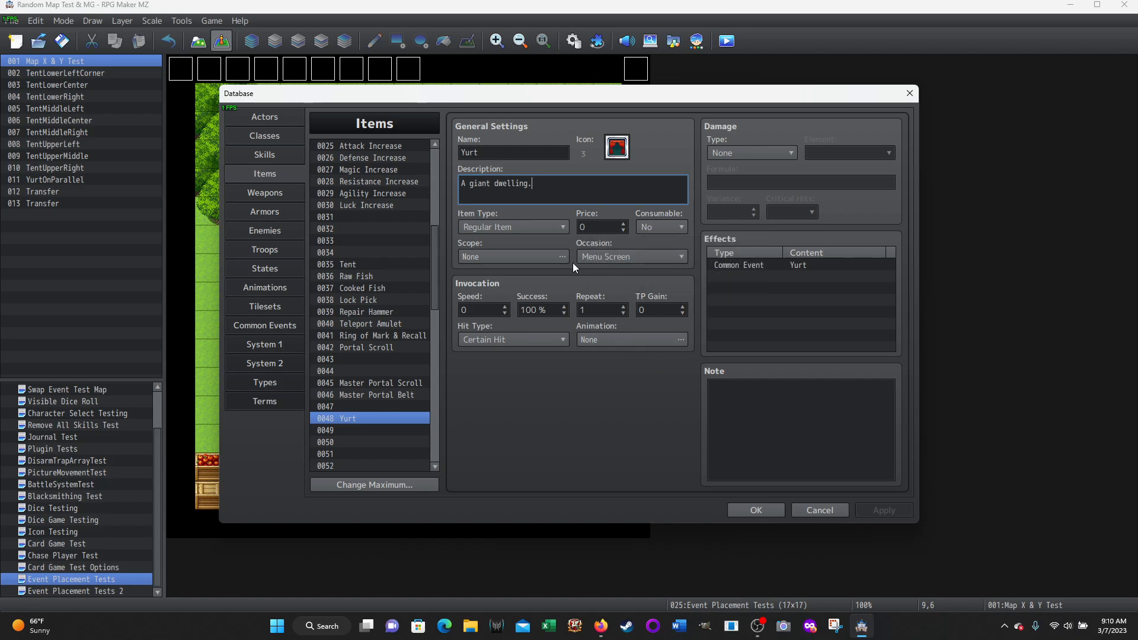
# Review the Yurt item's occasion options and how a Common Event effect is assigned, then close the database without changes
pyautogui.click(683, 257)
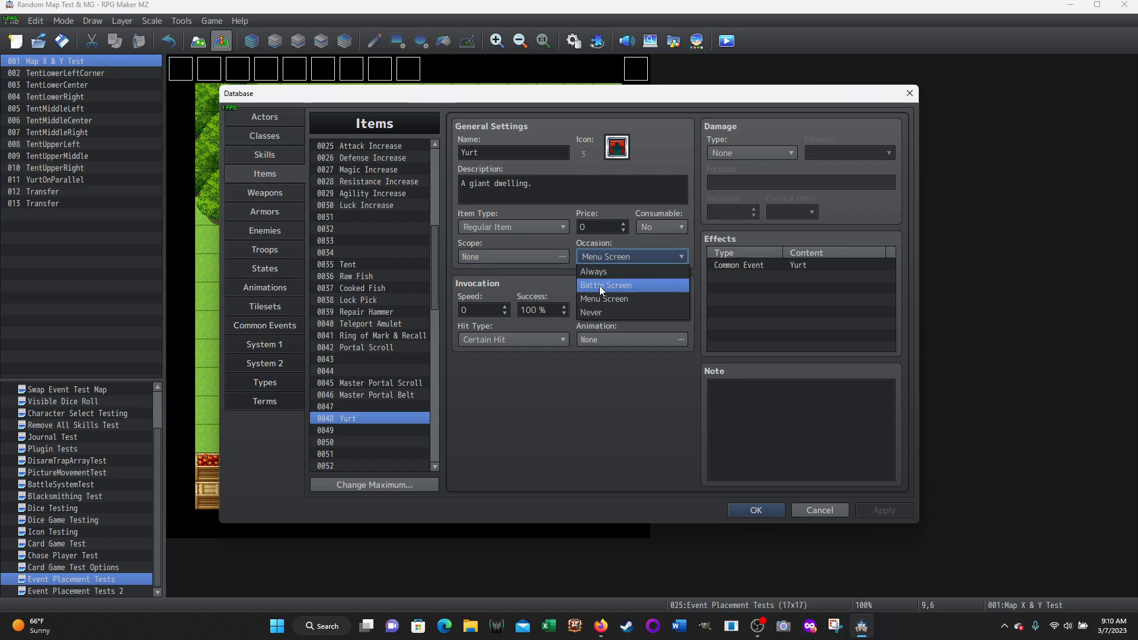
pyautogui.click(532, 240)
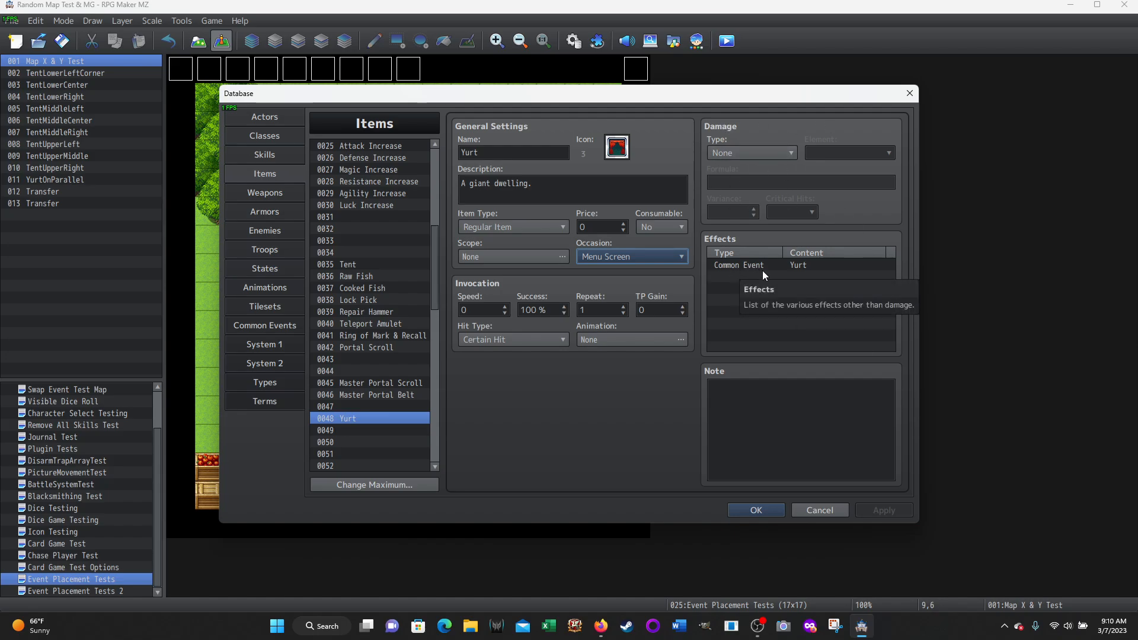
pyautogui.doubleClick(727, 277)
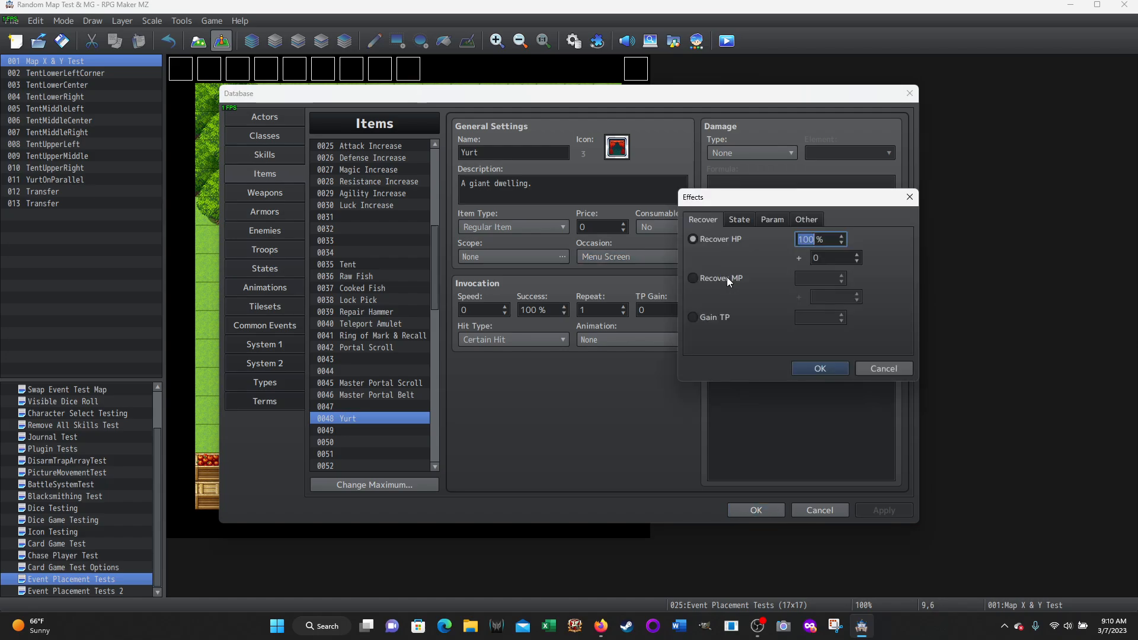
pyautogui.click(805, 222)
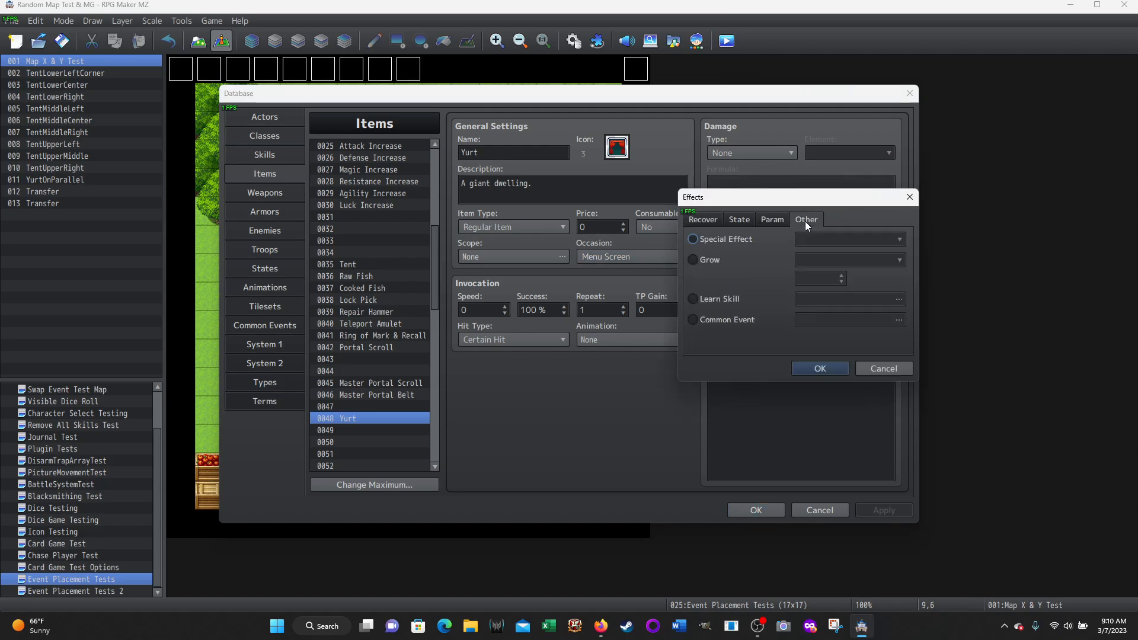
pyautogui.click(692, 319)
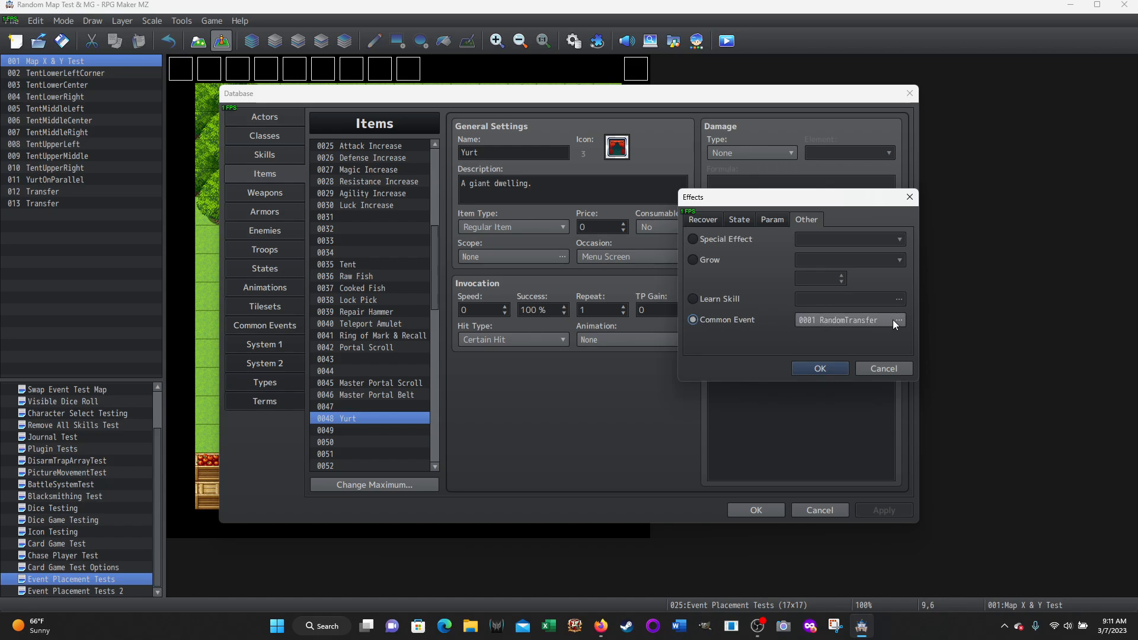
pyautogui.click(886, 369)
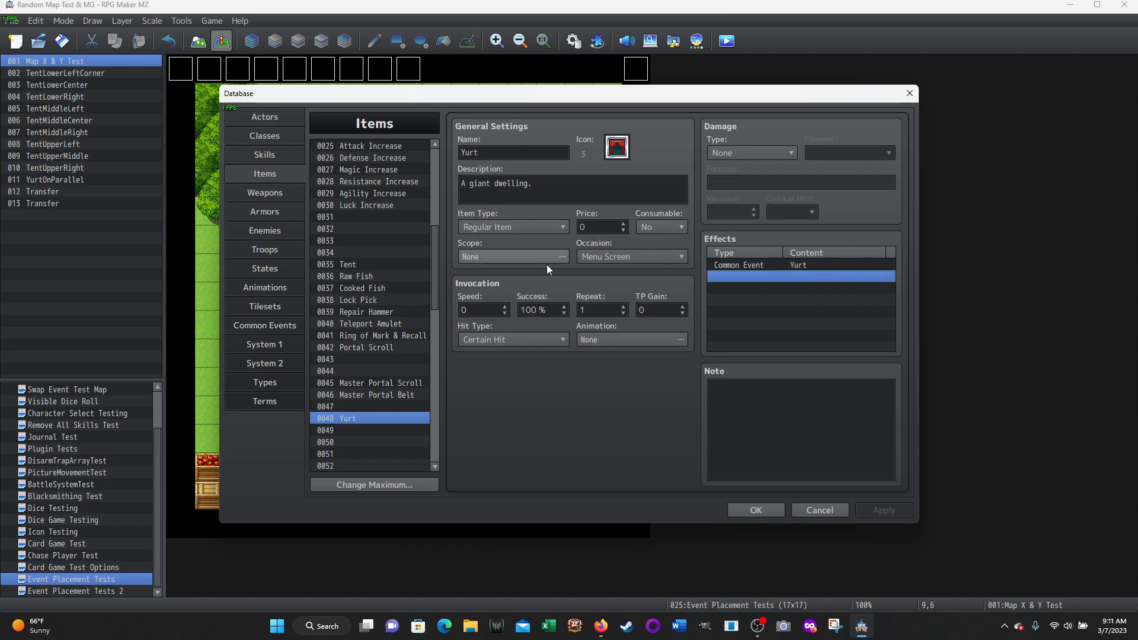
pyautogui.click(824, 510)
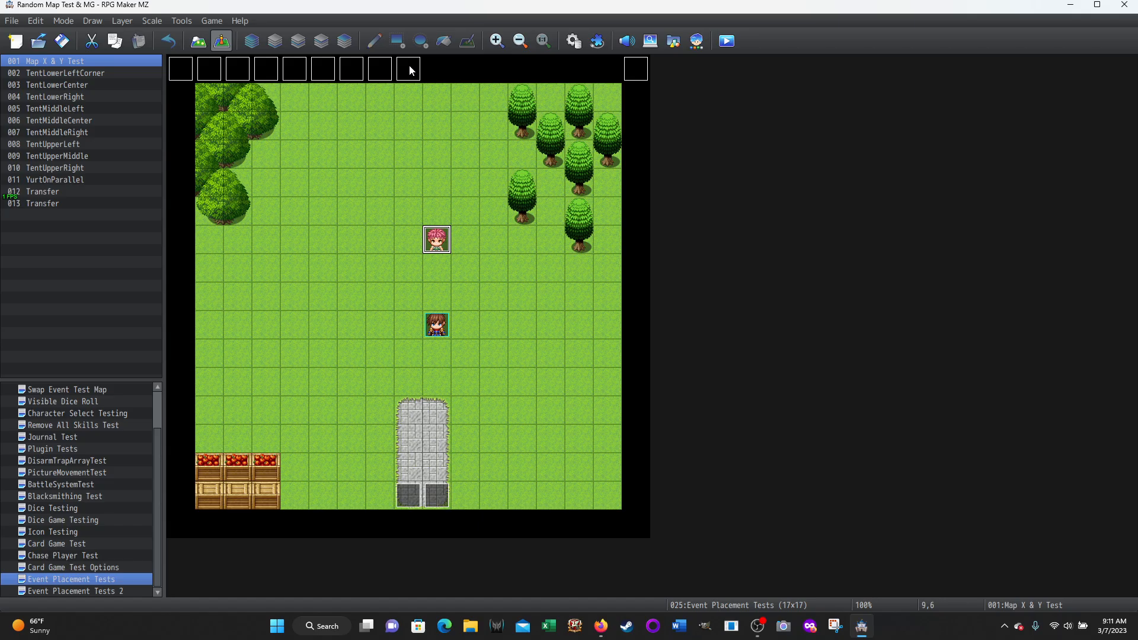
# Go through the nine tent events in the map's top row one by one, from TentLowerLeftCorner to TentUpperRight
pyautogui.click(180, 76)
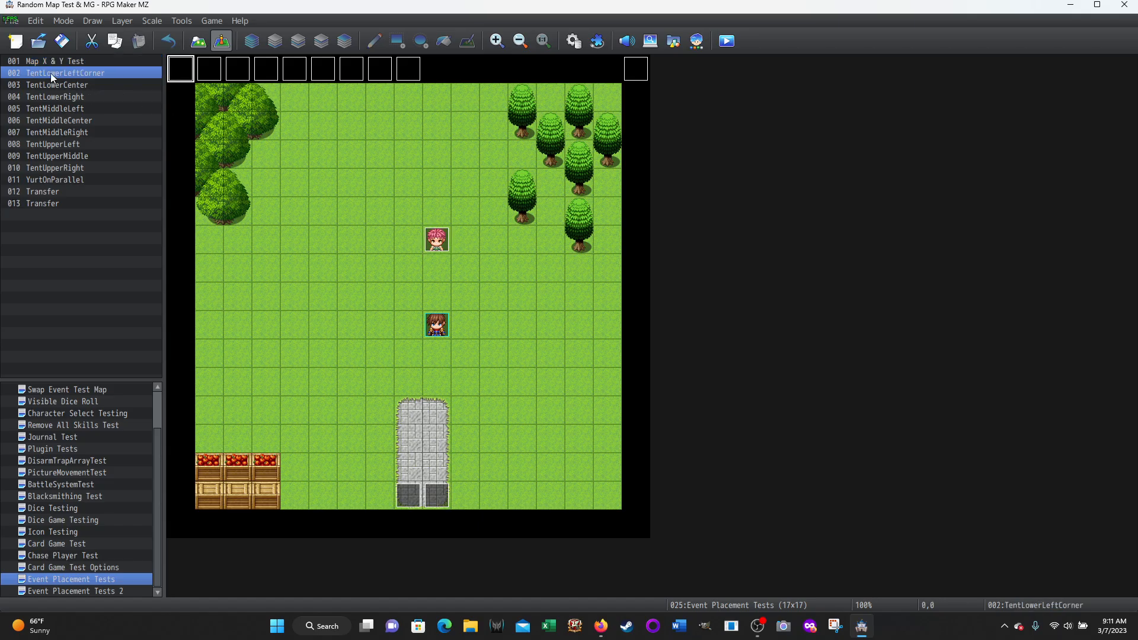
pyautogui.click(209, 76)
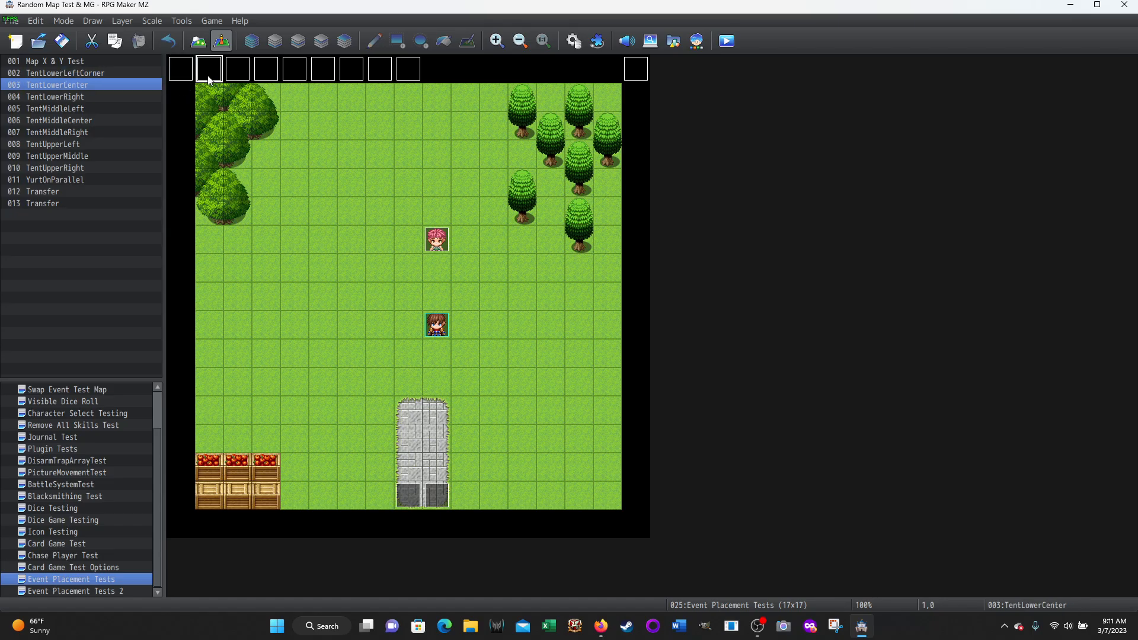
pyautogui.click(244, 76)
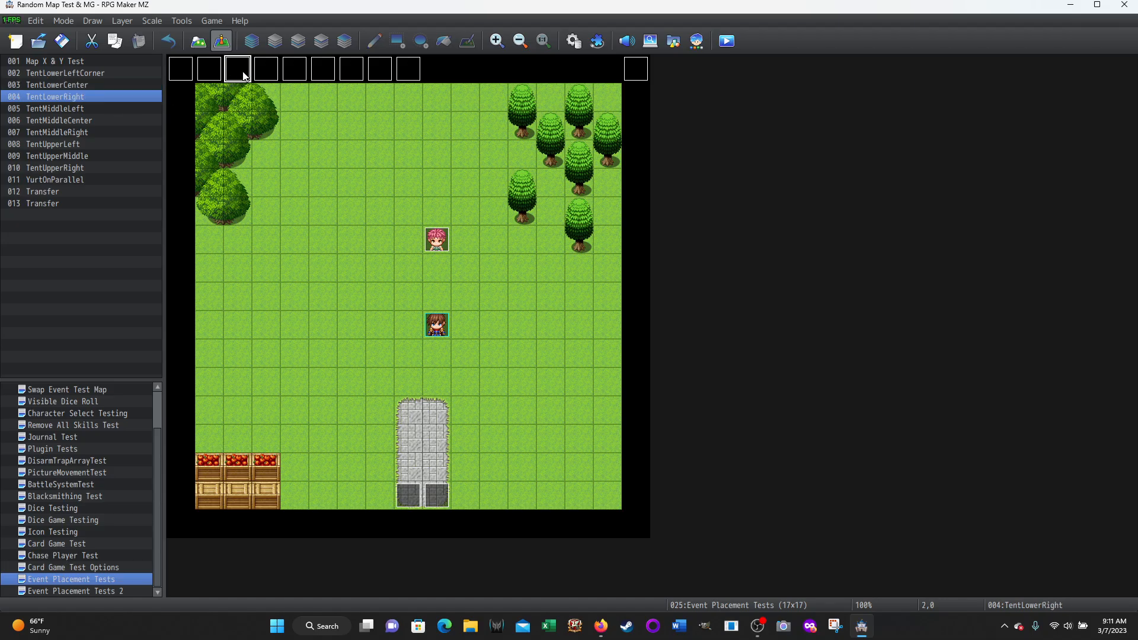
pyautogui.click(277, 79)
pyautogui.click(297, 76)
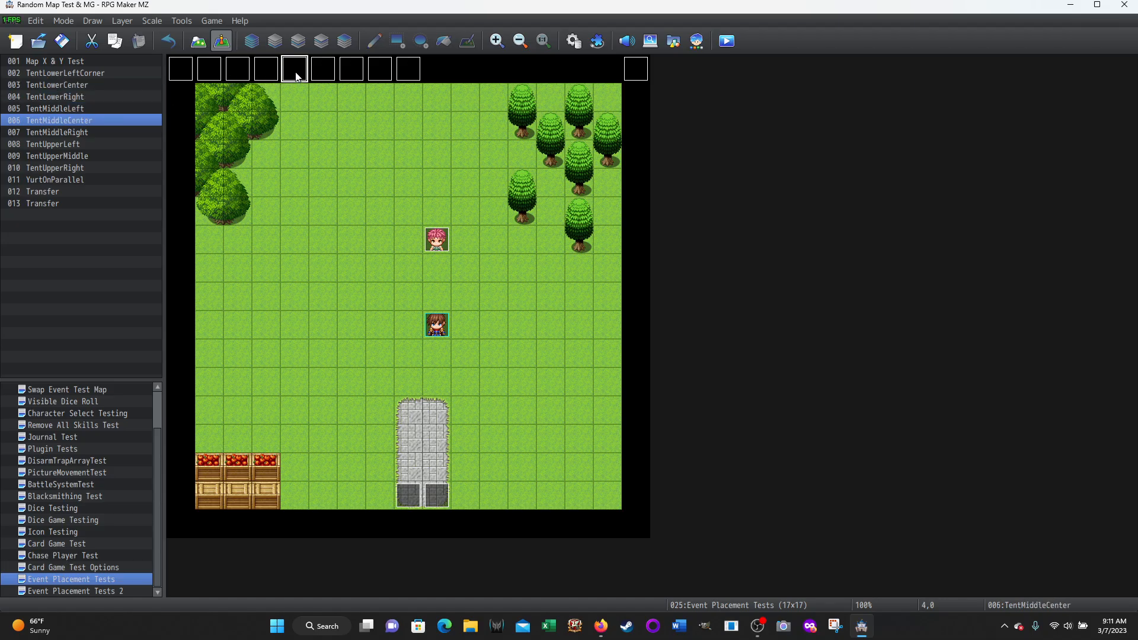
pyautogui.click(320, 76)
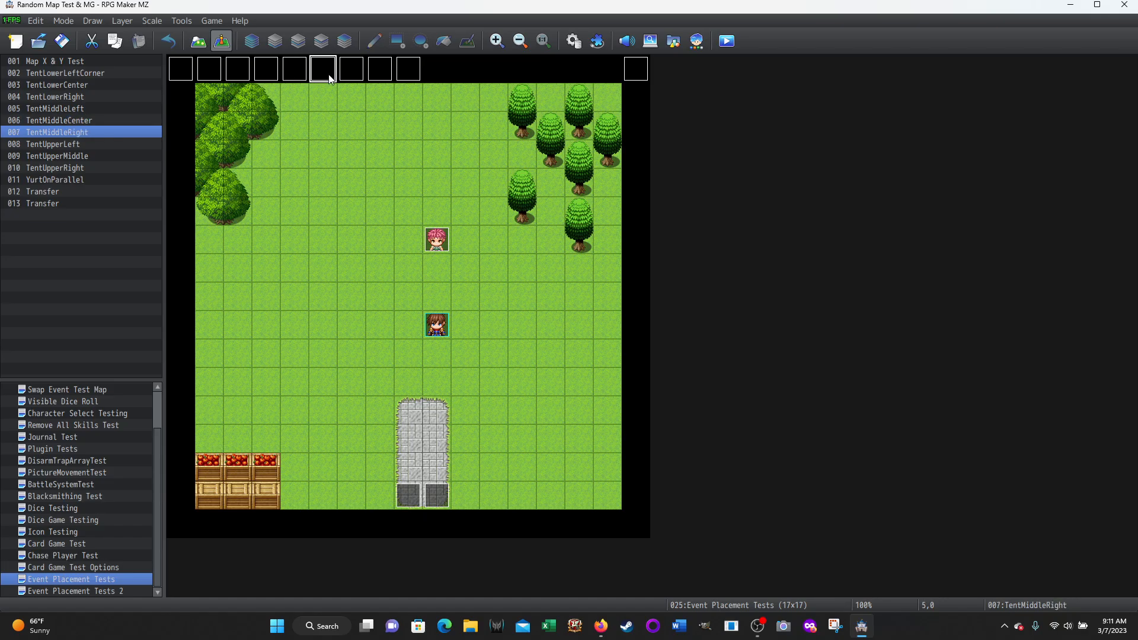
pyautogui.click(355, 77)
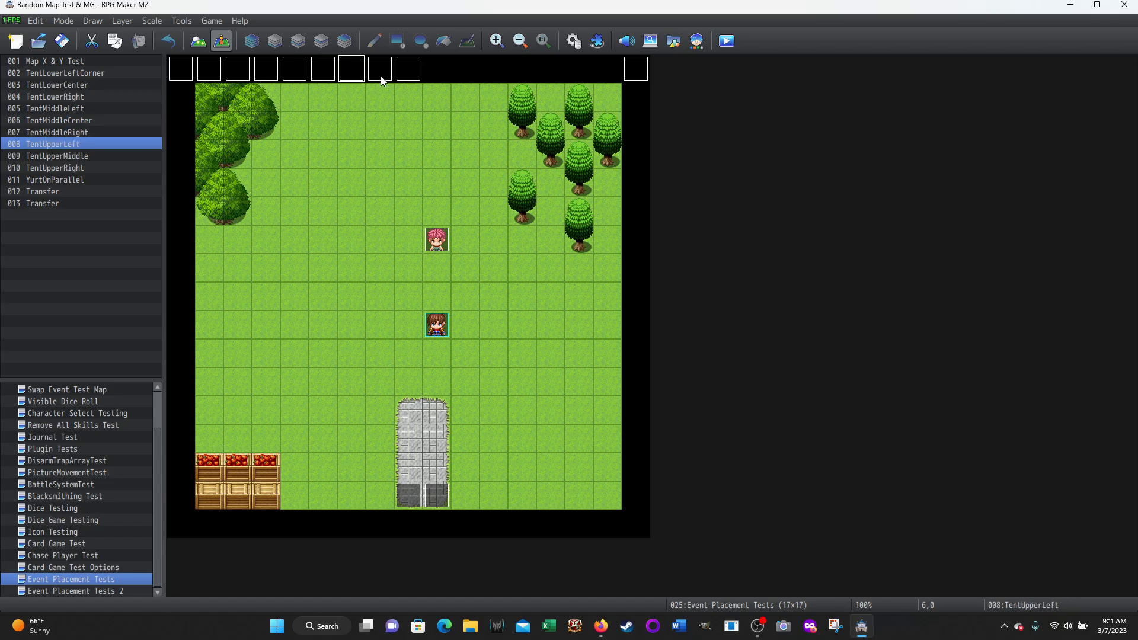
pyautogui.click(382, 79)
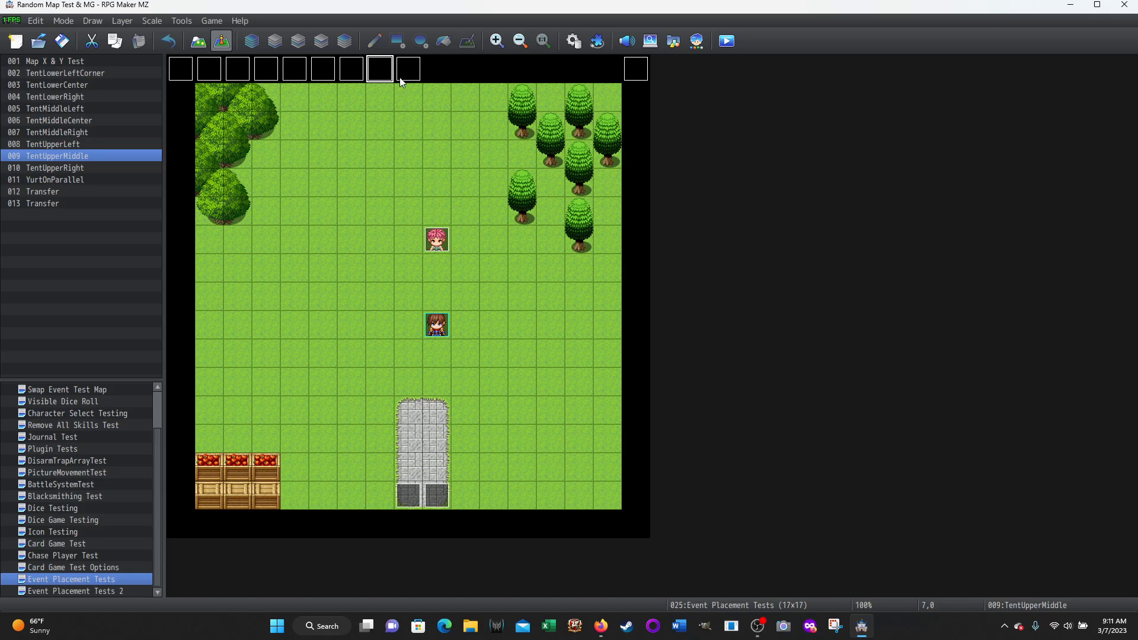
pyautogui.click(406, 77)
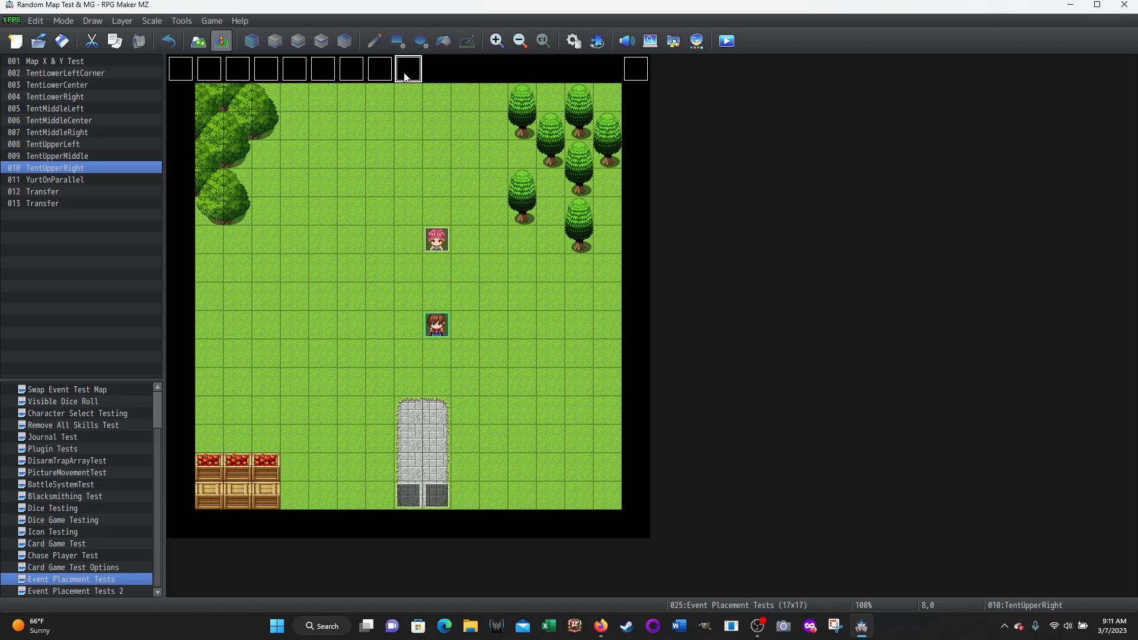
# Switch to map editing and examine the individual tiles of the red-topped tent in tileset B
pyautogui.click(196, 44)
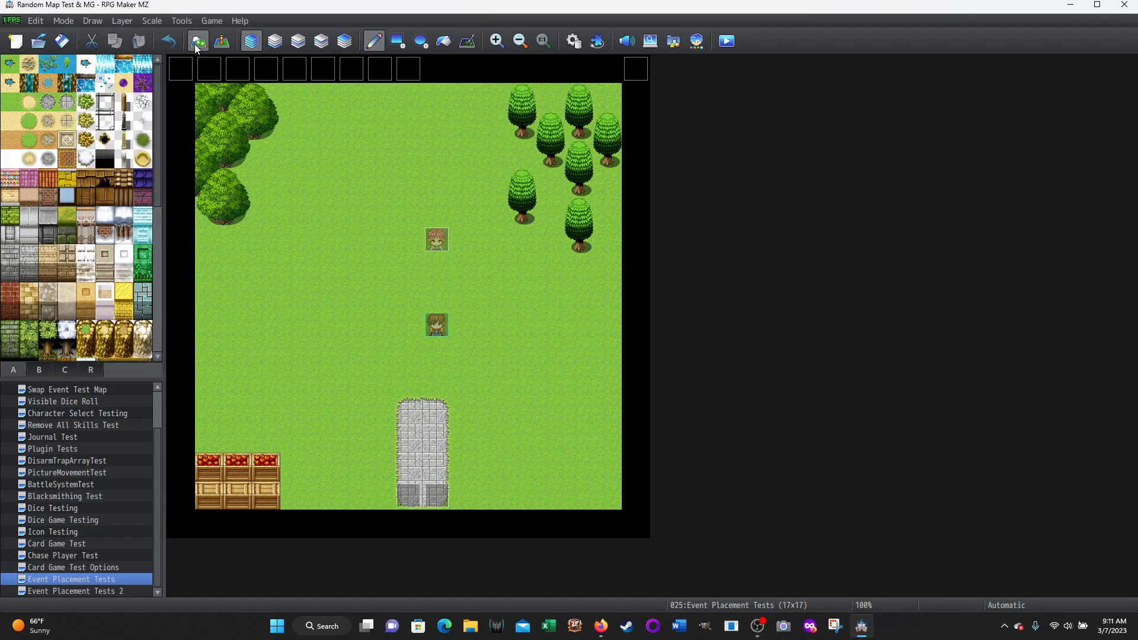
pyautogui.click(37, 369)
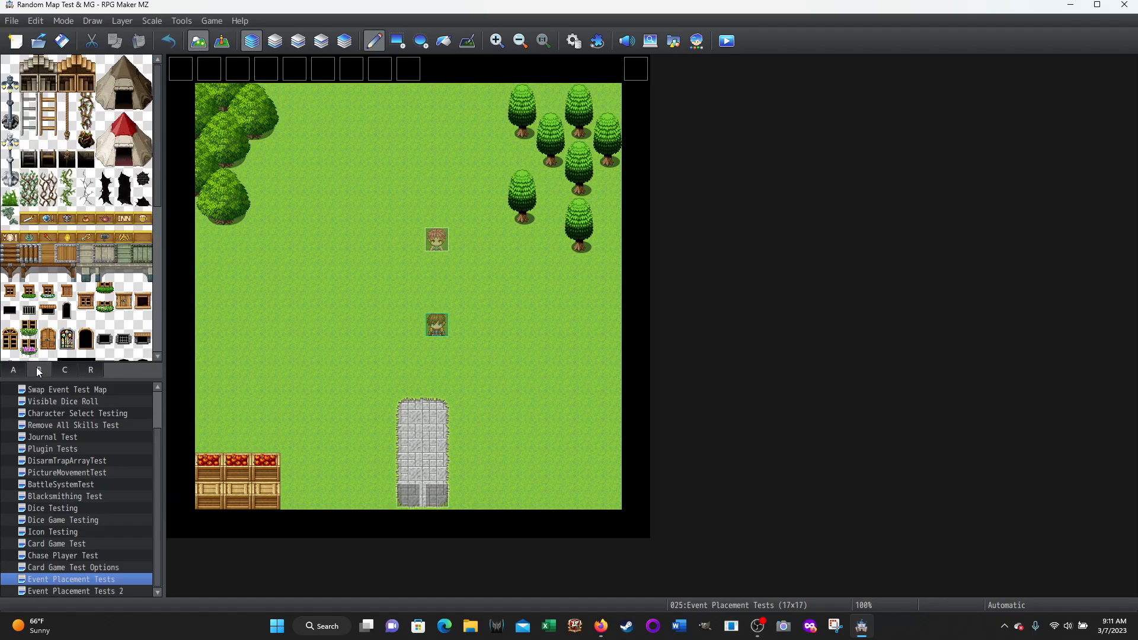
pyautogui.click(105, 122)
pyautogui.moveTo(105, 122); pyautogui.dragTo(142, 158)
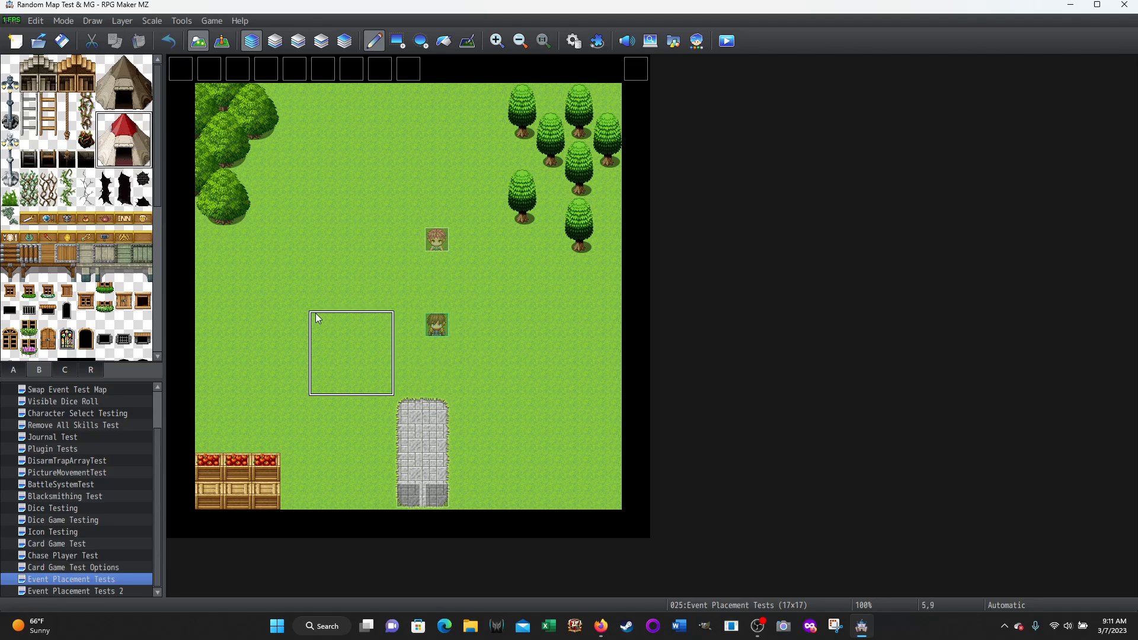
pyautogui.click(109, 157)
pyautogui.click(123, 160)
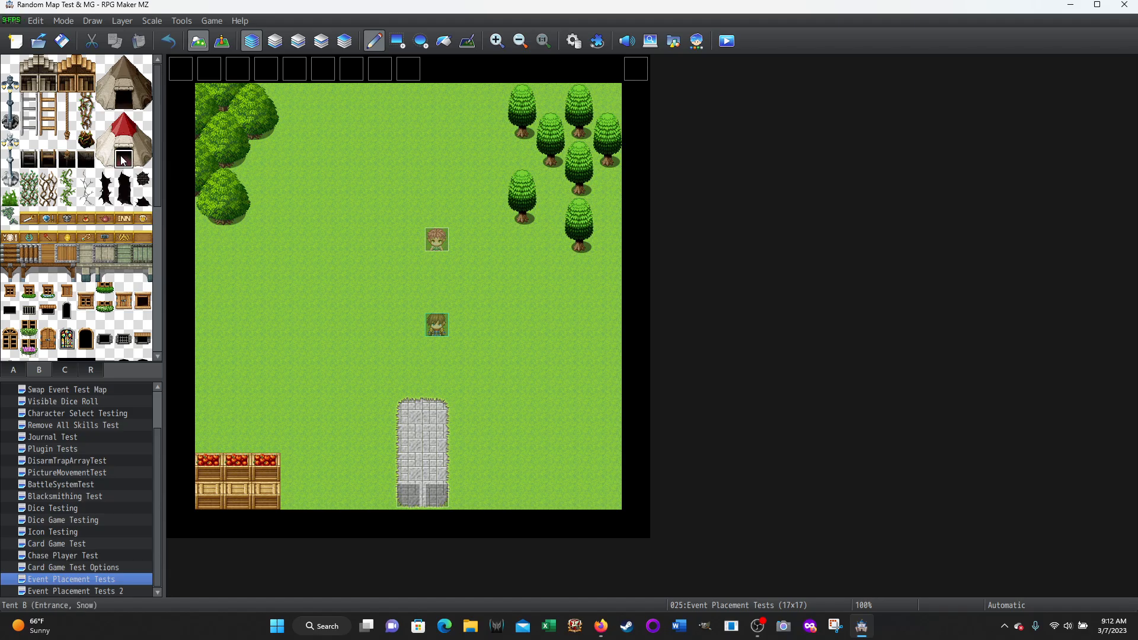
pyautogui.click(104, 139)
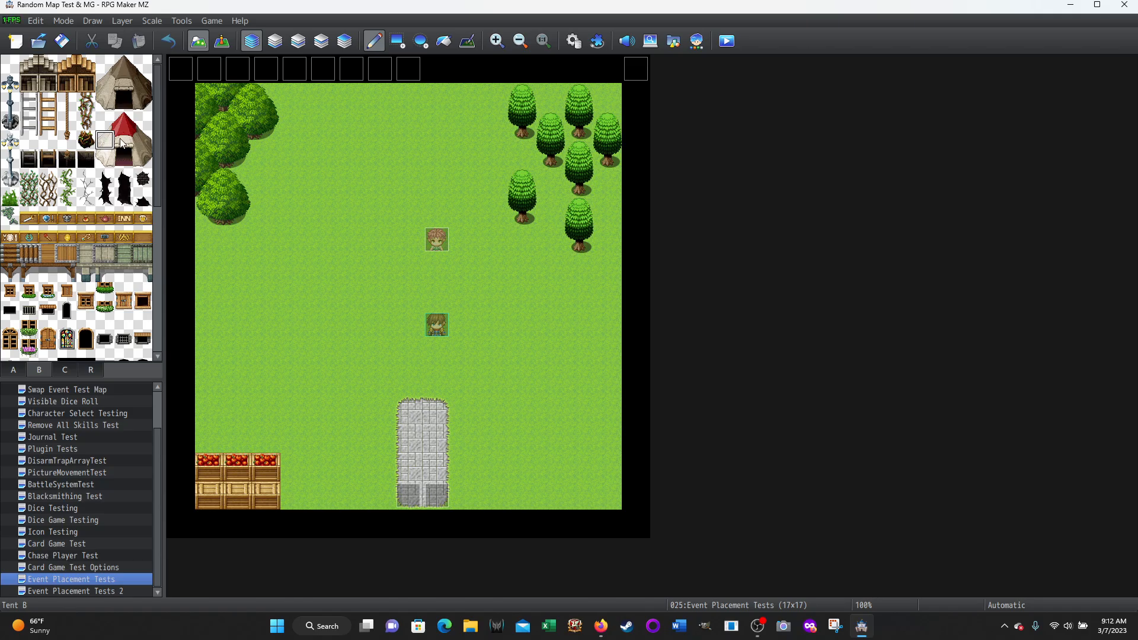
pyautogui.click(142, 140)
pyautogui.click(104, 119)
pyautogui.click(123, 123)
pyautogui.click(144, 122)
# Return to event editing, open the TentLowerLeftCorner event and examine its second page
pyautogui.click(222, 41)
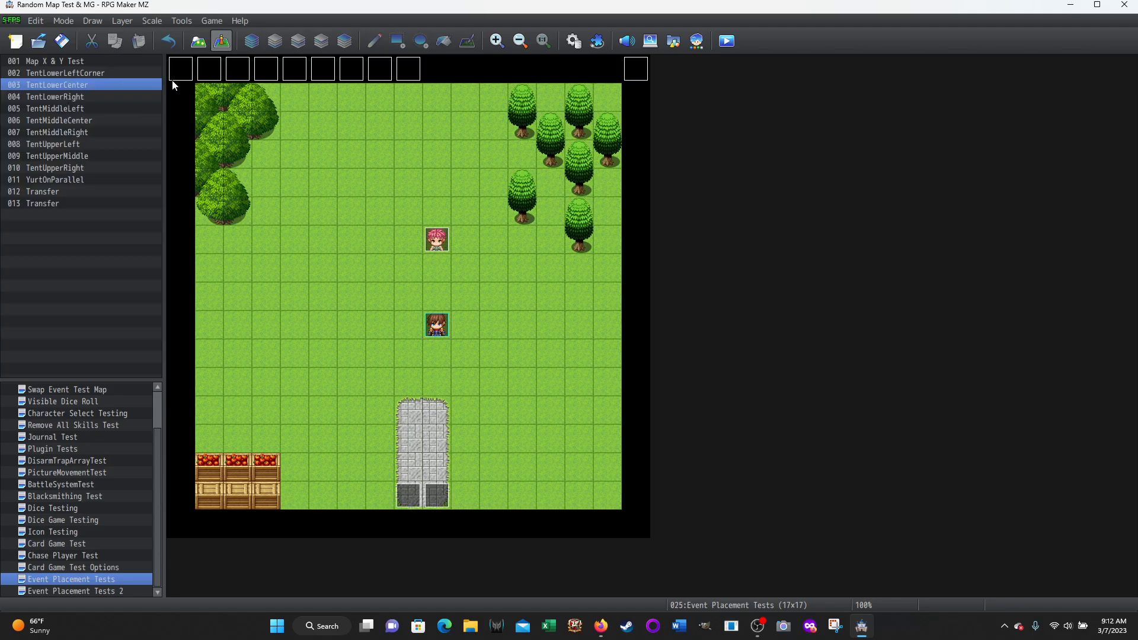
pyautogui.click(186, 72)
pyautogui.doubleClick(186, 73)
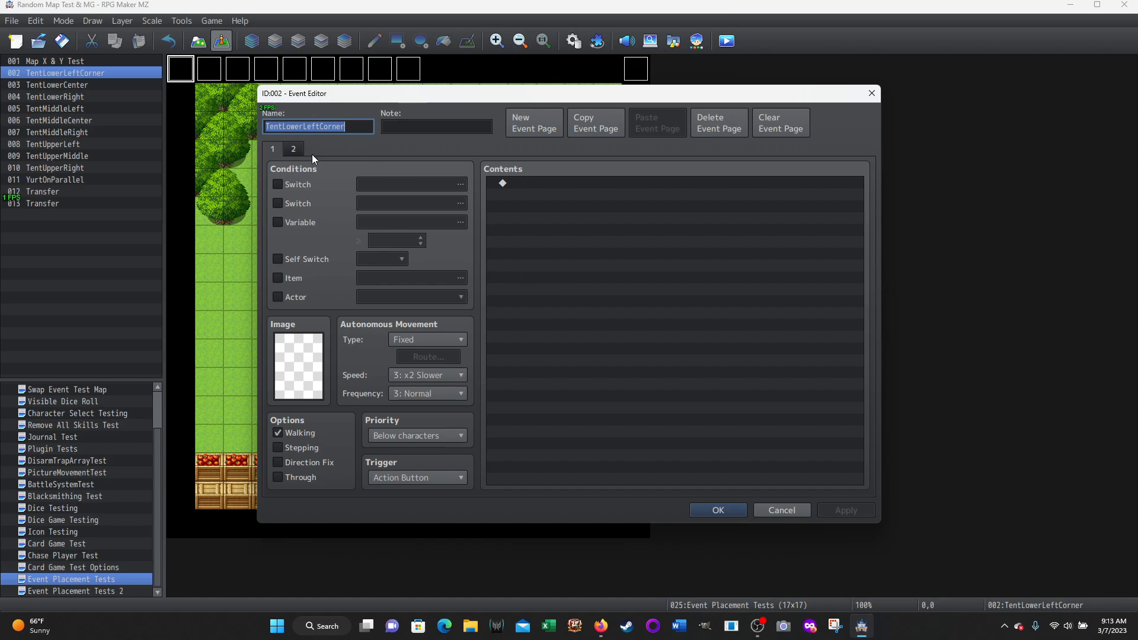
pyautogui.click(293, 150)
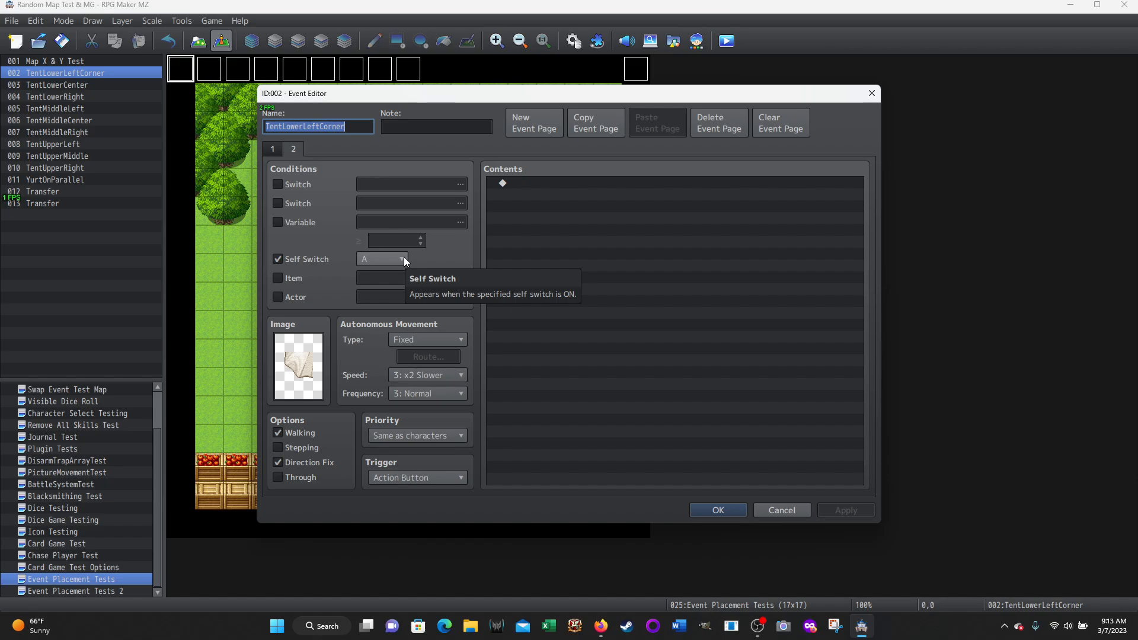
# Switch to OBS to check the recording, then return to RPG Maker MZ
pyautogui.moveTo(760, 627)
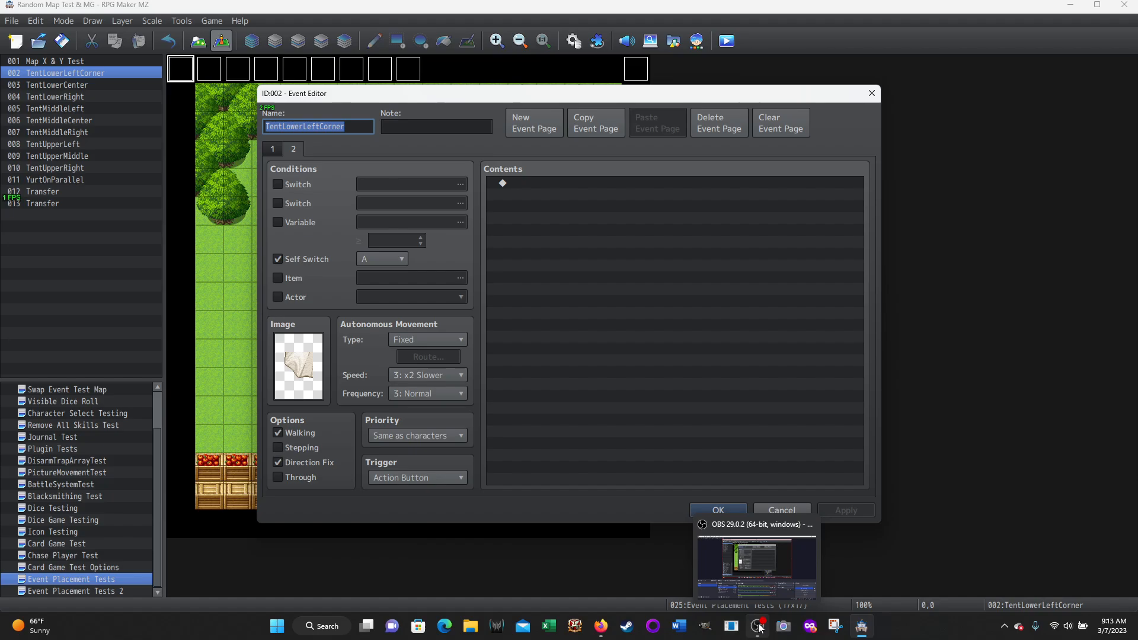
pyautogui.click(756, 563)
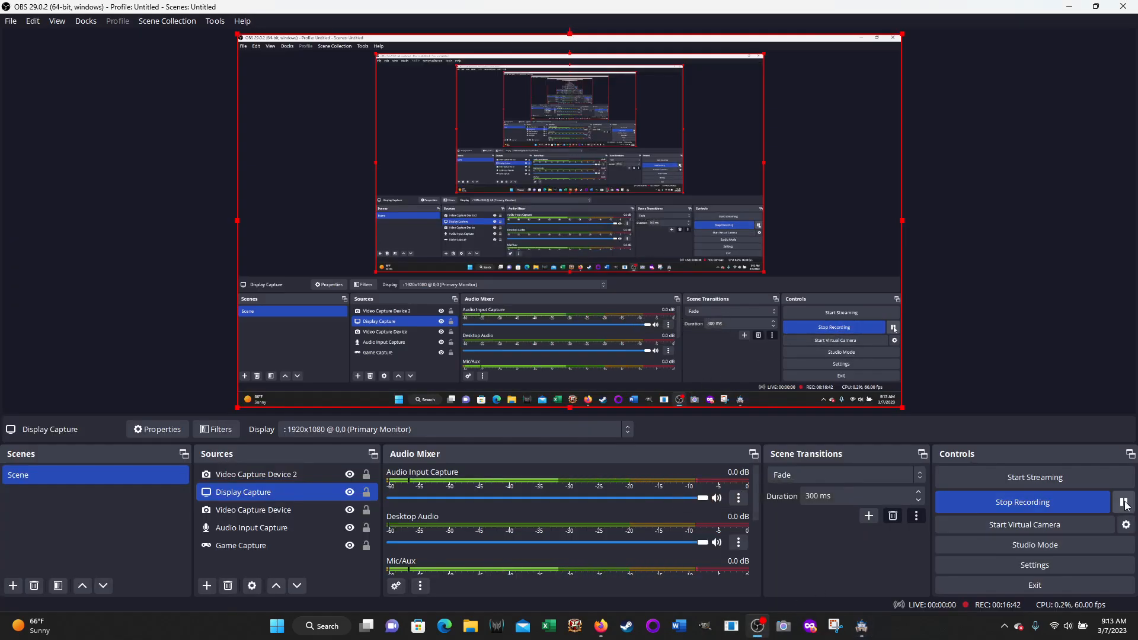
pyautogui.click(862, 627)
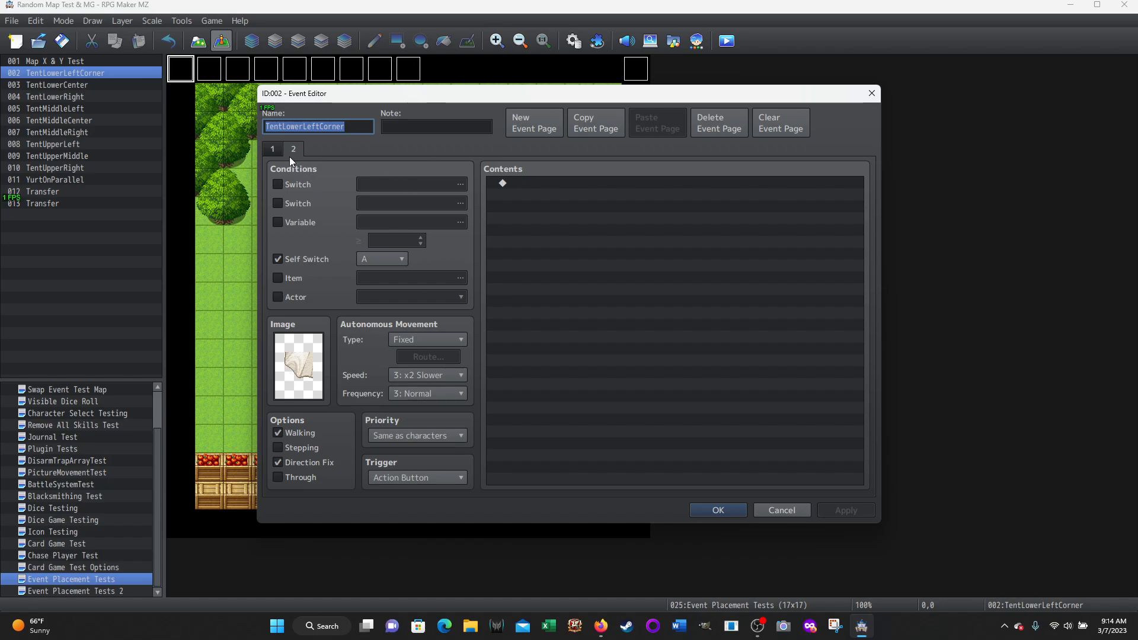
# Compare the first and second pages of the TentLowerLeftCorner event, then leave it without changes
pyautogui.click(274, 150)
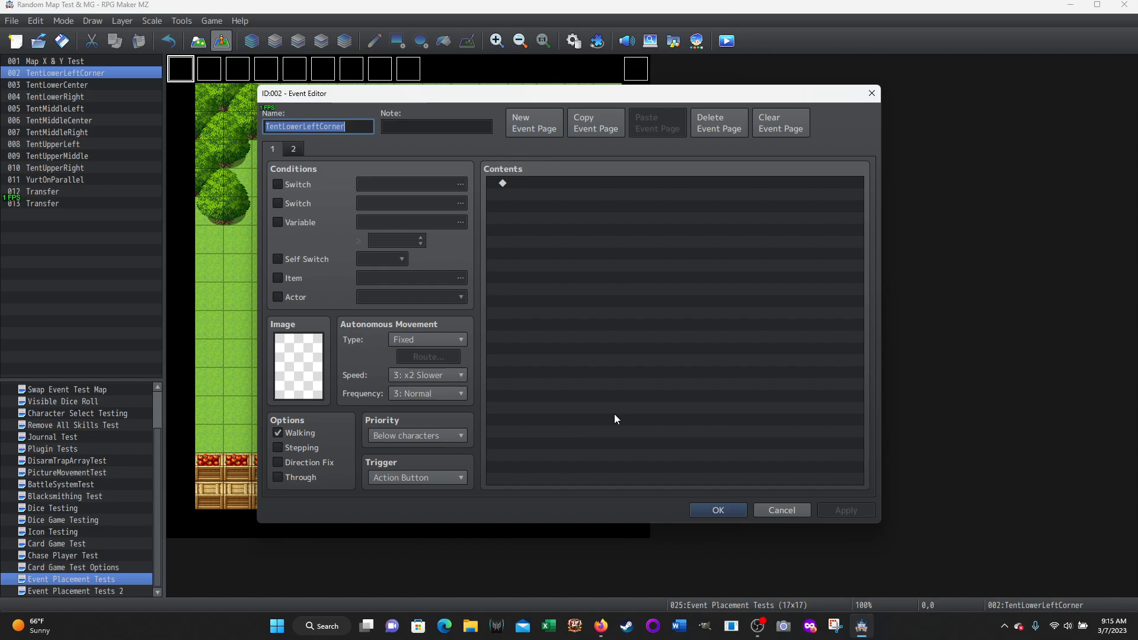
pyautogui.click(297, 151)
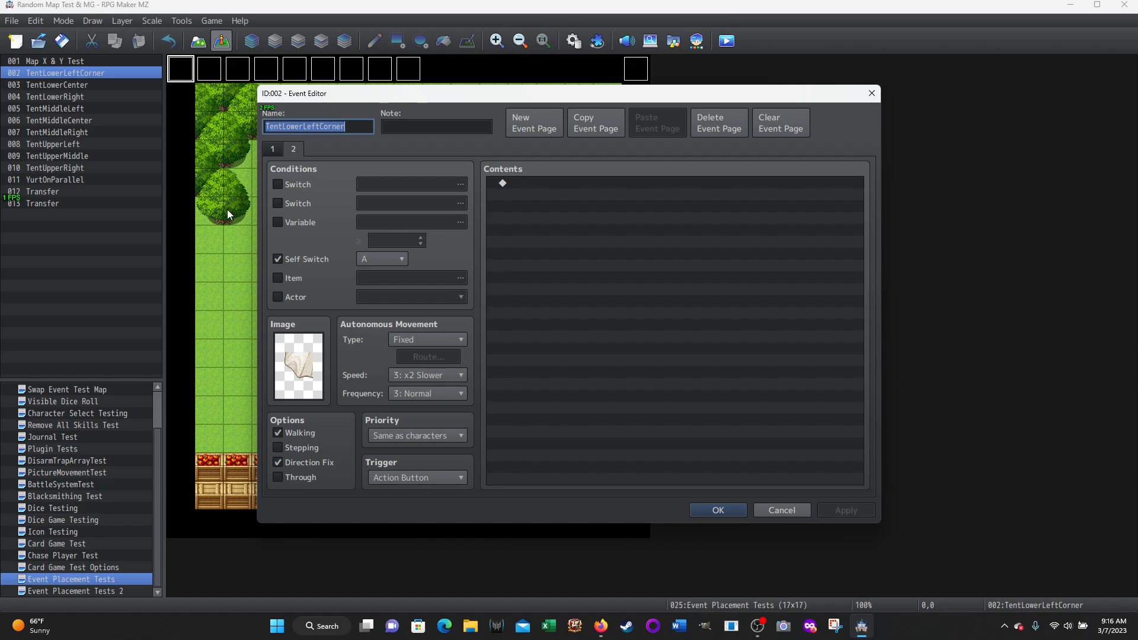
pyautogui.click(780, 510)
# Open the TentLowerCenter event, examine the commands and settings on its second page, and leave it without changes
pyautogui.click(213, 73)
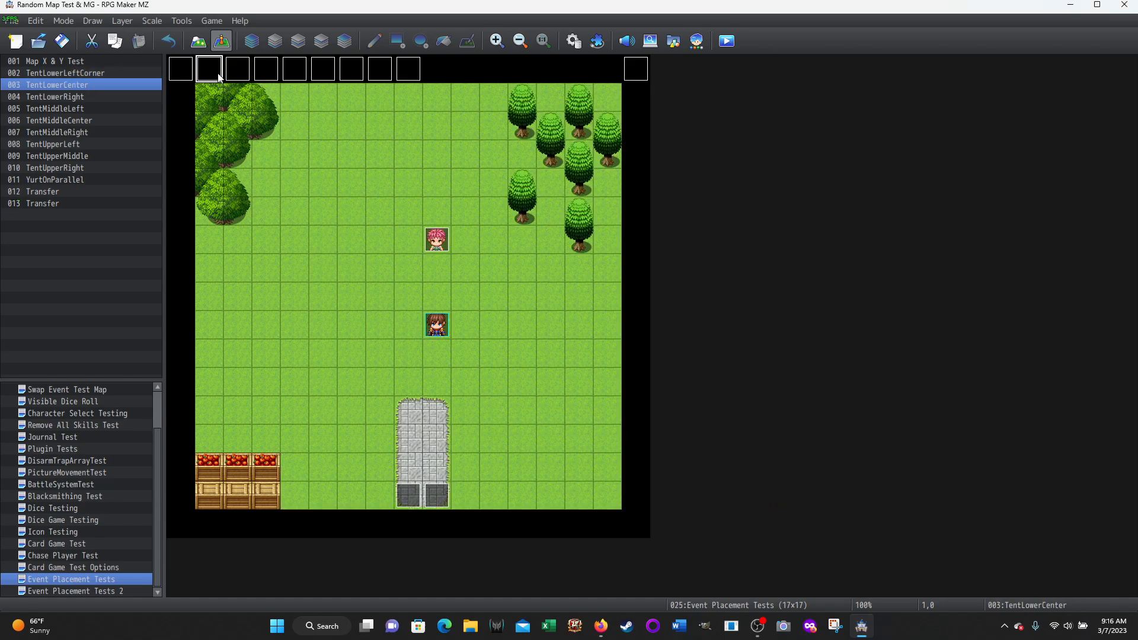
pyautogui.doubleClick(213, 74)
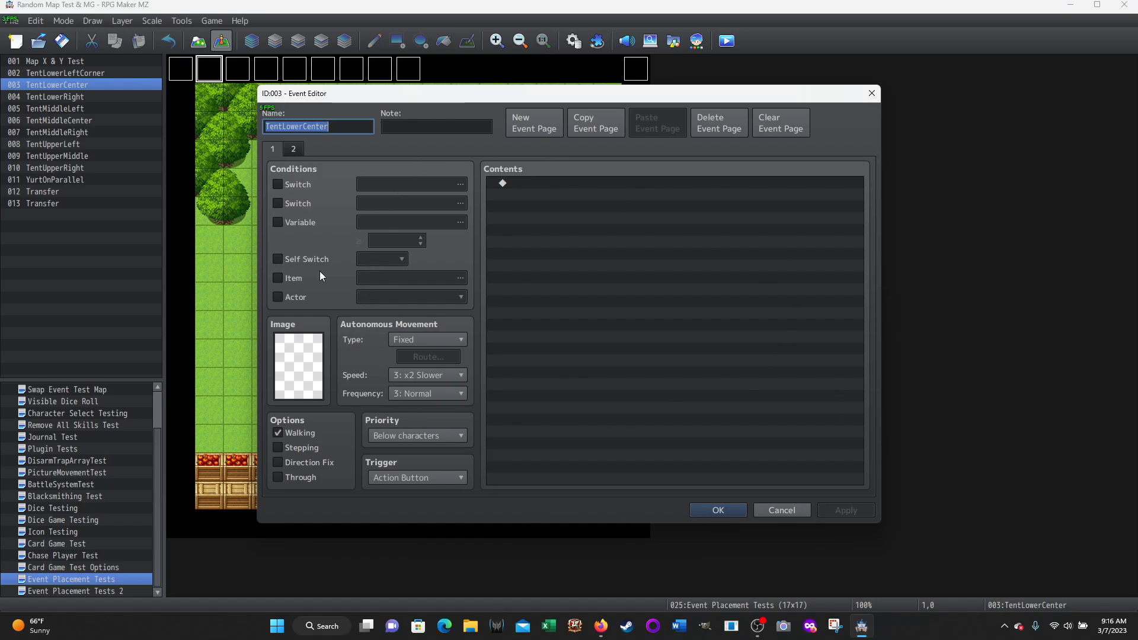
pyautogui.click(293, 149)
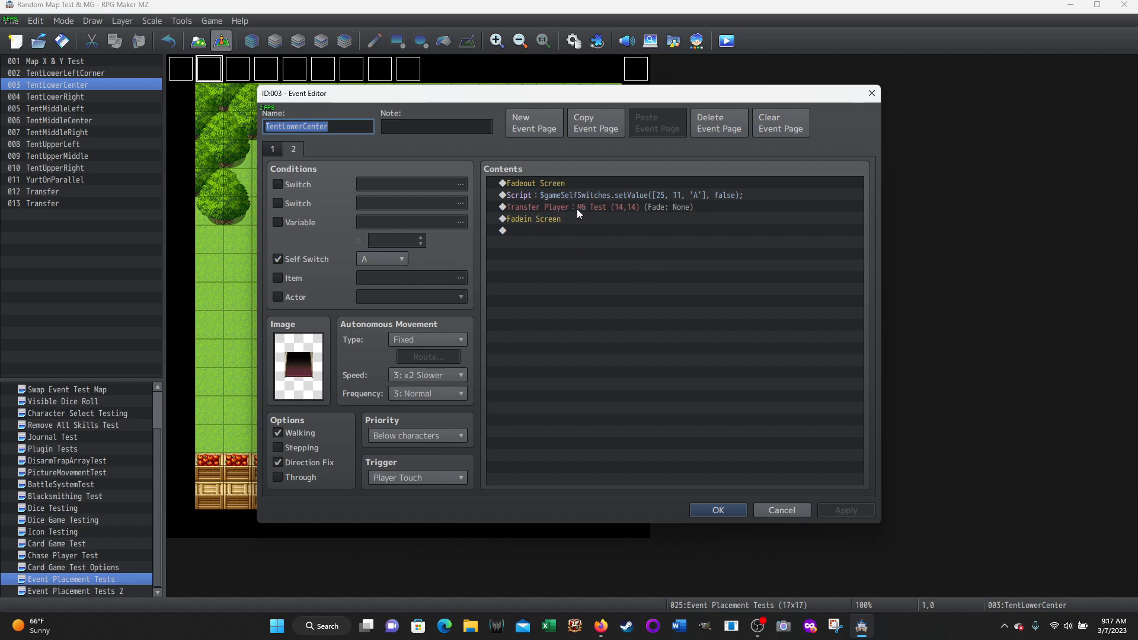
pyautogui.click(774, 510)
# Open the TentLowerRight event, examine both of its pages, and leave it without changes
pyautogui.doubleClick(239, 76)
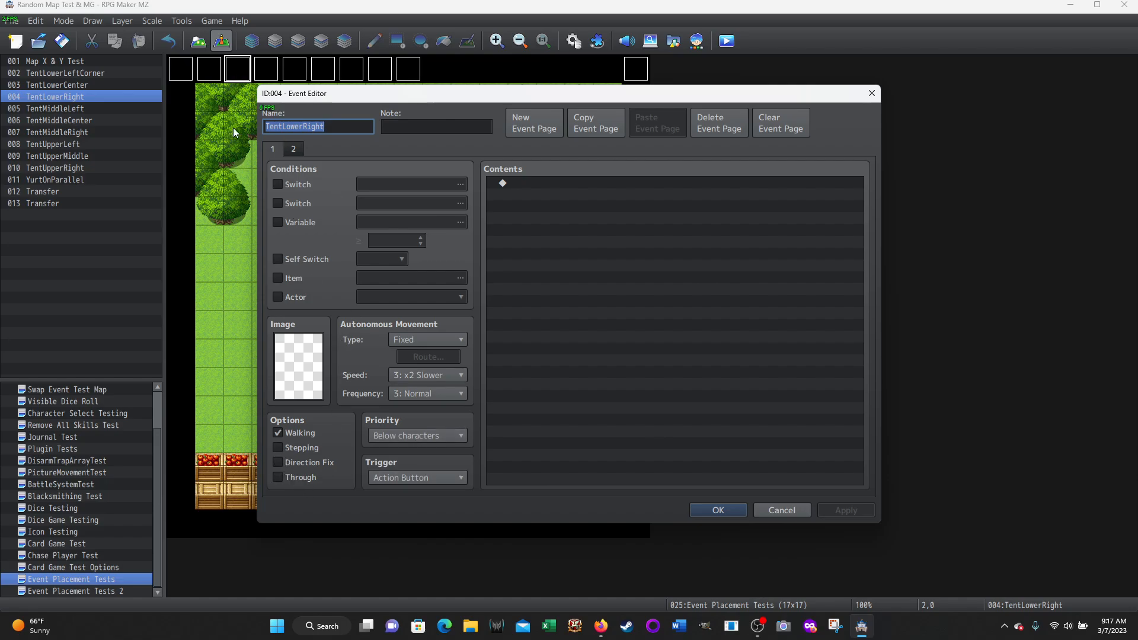
pyautogui.click(293, 149)
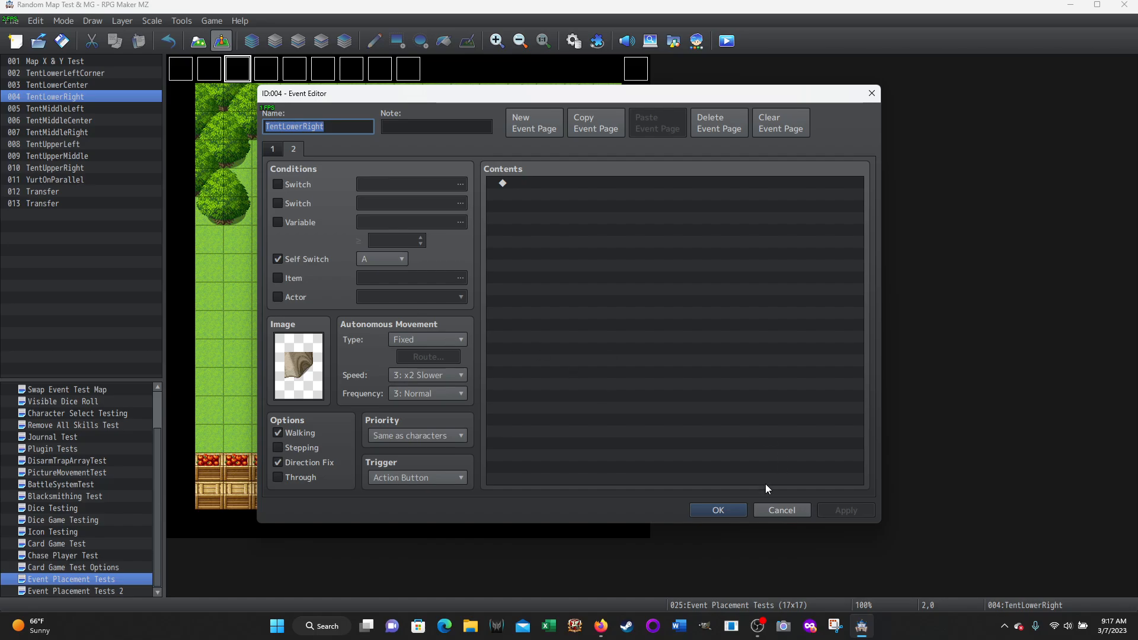
pyautogui.click(781, 510)
# Open the TentMiddleLeft event, compare its first and second pages, and leave it without changes
pyautogui.click(267, 70)
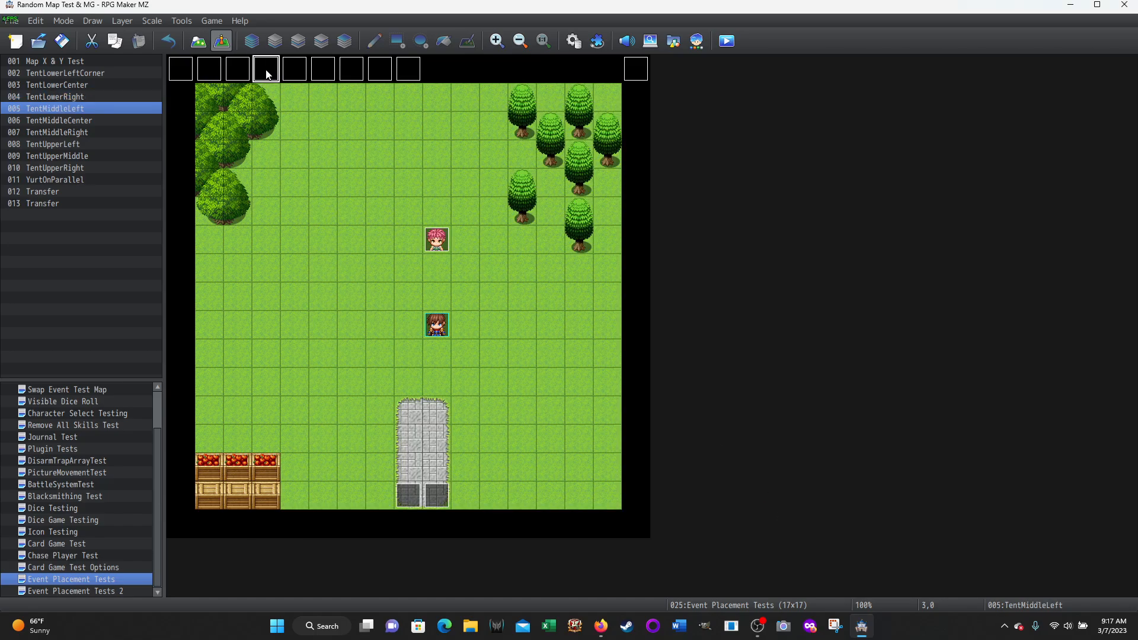
pyautogui.doubleClick(267, 70)
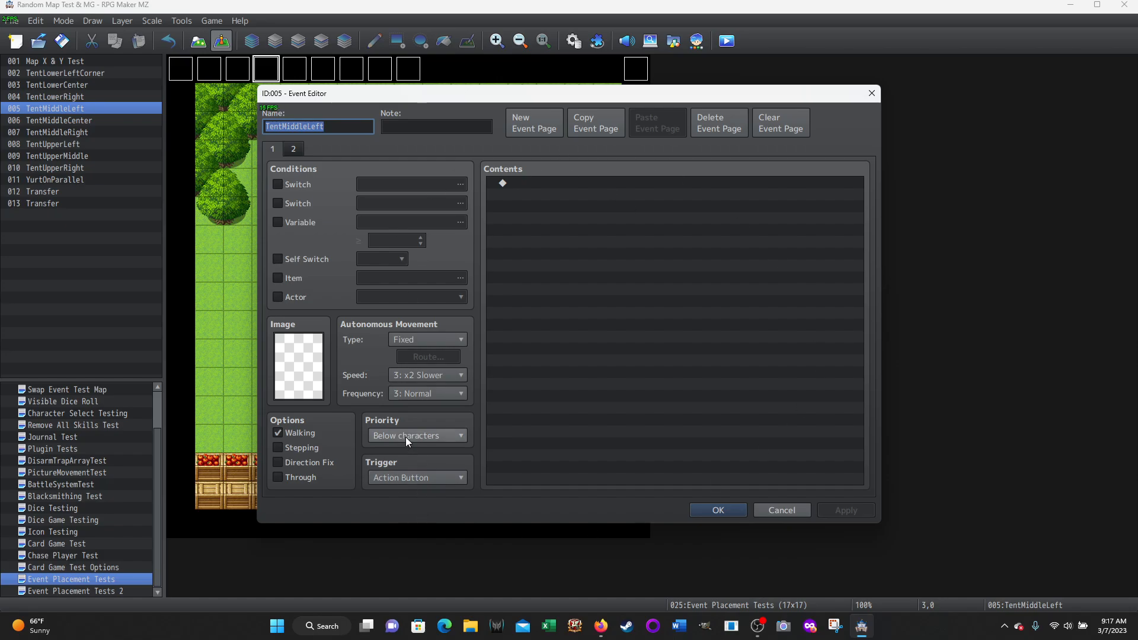
pyautogui.click(295, 150)
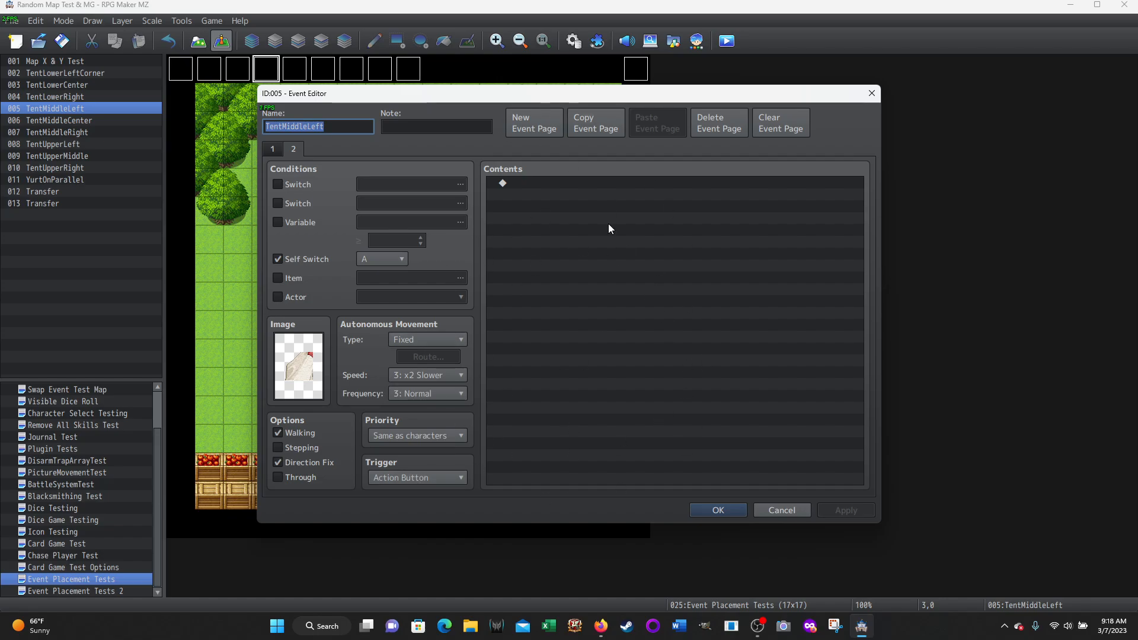
pyautogui.click(774, 512)
# Open the TentMiddleCenter event, examine both of its pages, and leave it without changes
pyautogui.doubleClick(296, 71)
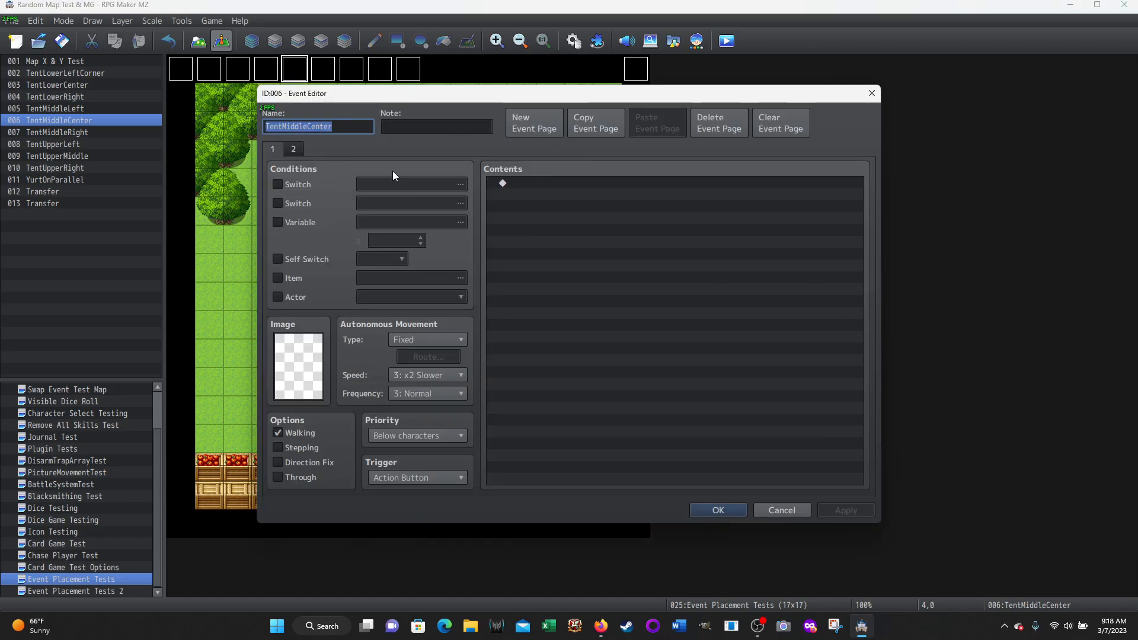
pyautogui.click(293, 149)
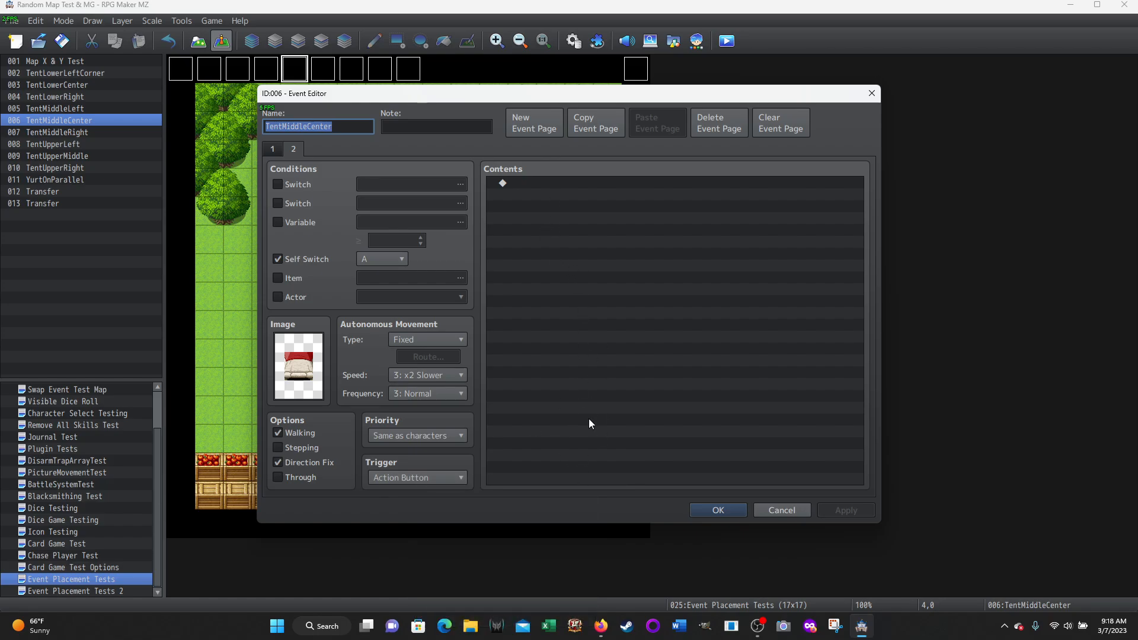
pyautogui.click(771, 513)
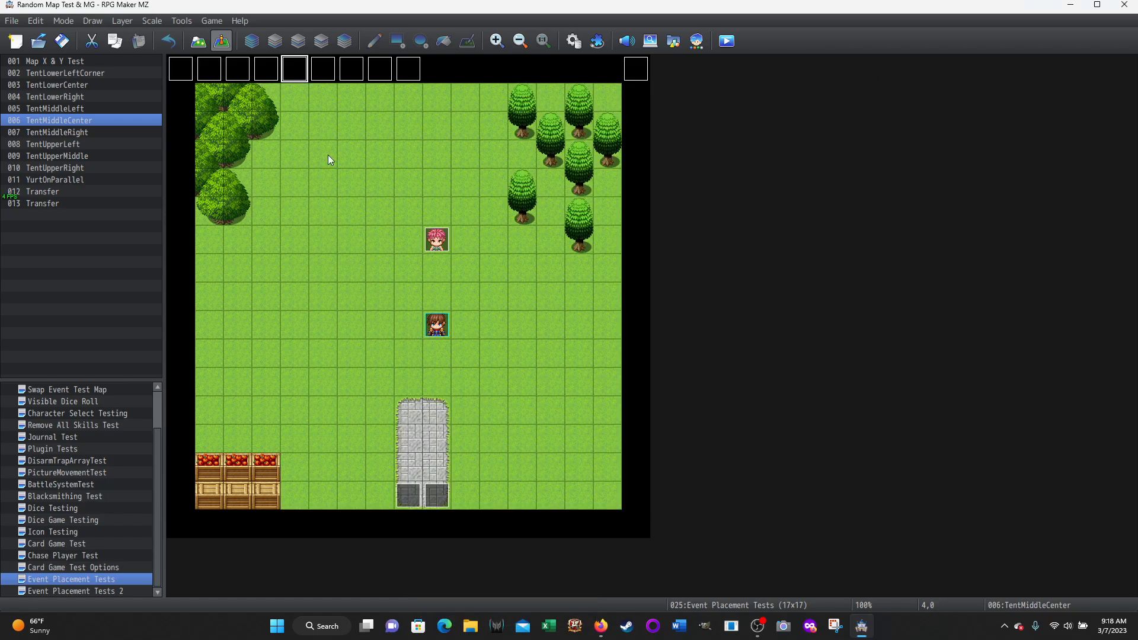
# Open the TentMiddleRight event, examine both of its pages, and leave it without changes
pyautogui.doubleClick(324, 68)
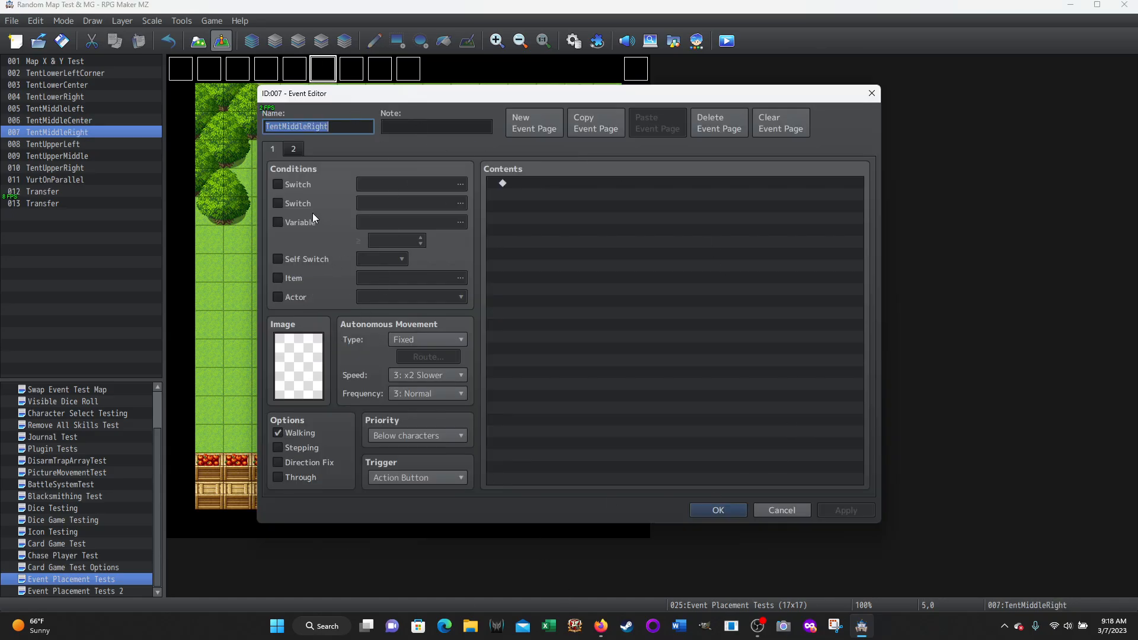
pyautogui.click(294, 148)
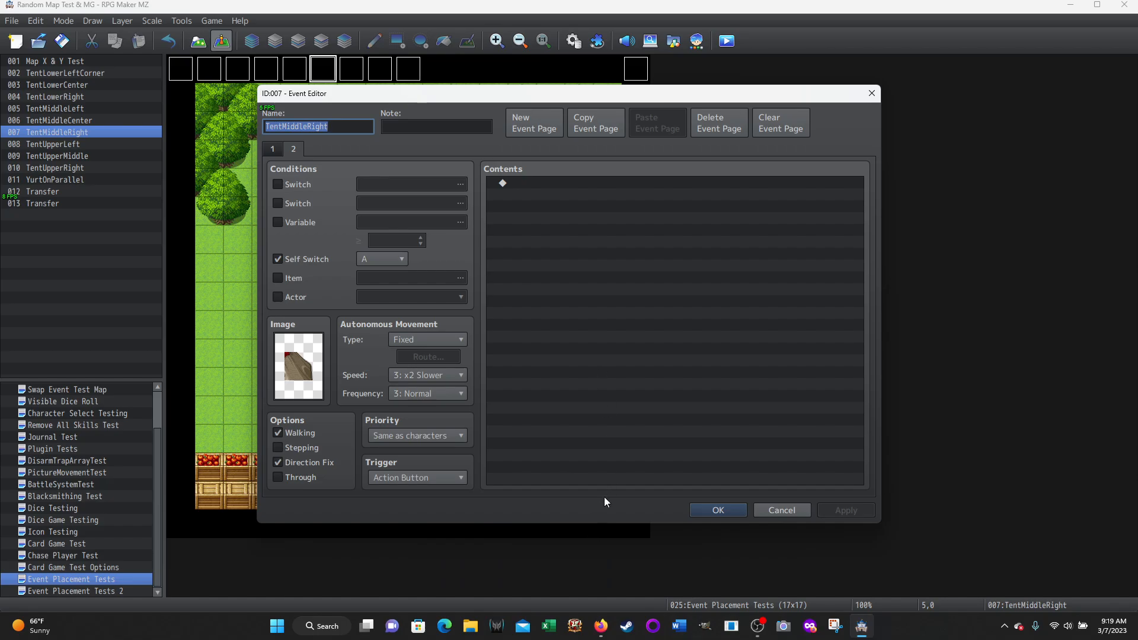
pyautogui.click(773, 511)
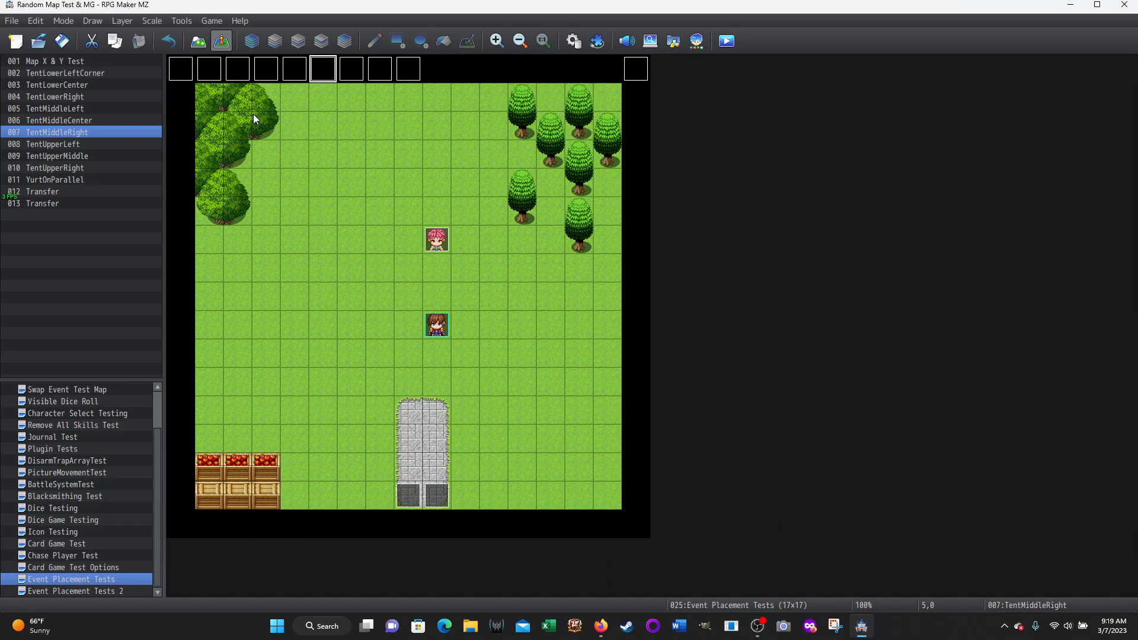
# Review the TentUpperLeft event's second page, including the available Priority choices, and leave the event without changes
pyautogui.doubleClick(357, 74)
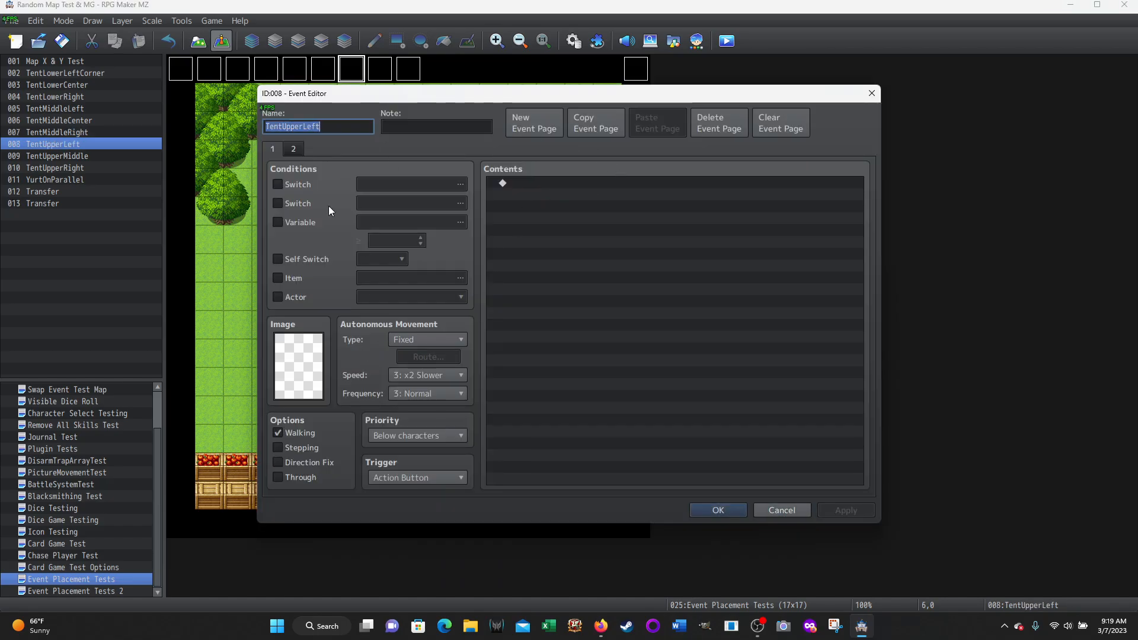
pyautogui.click(293, 149)
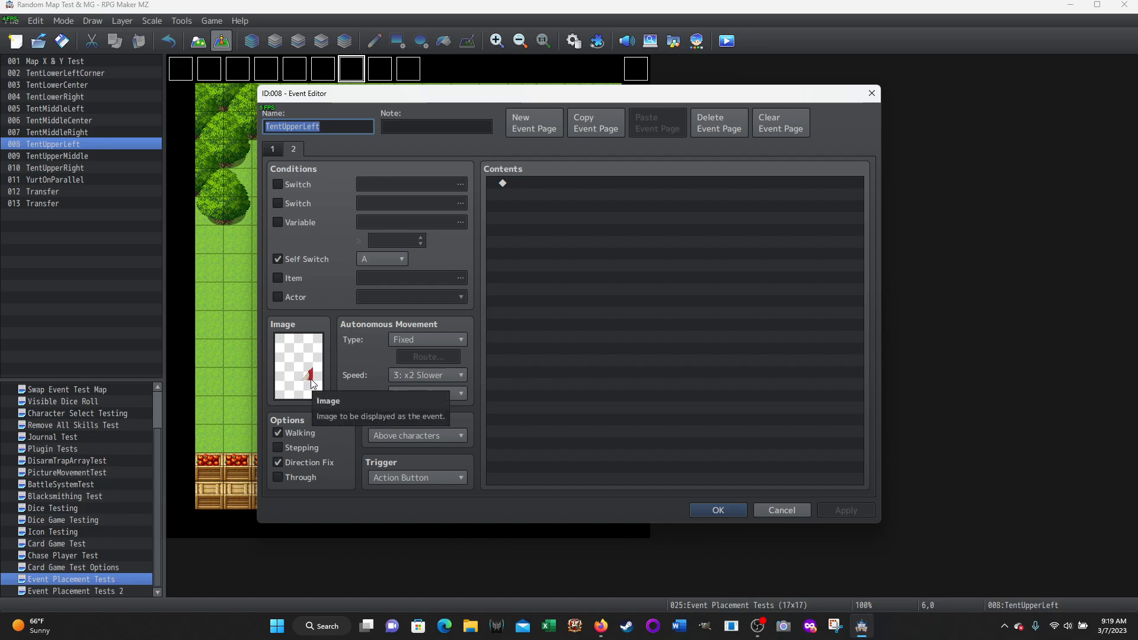
pyautogui.click(461, 435)
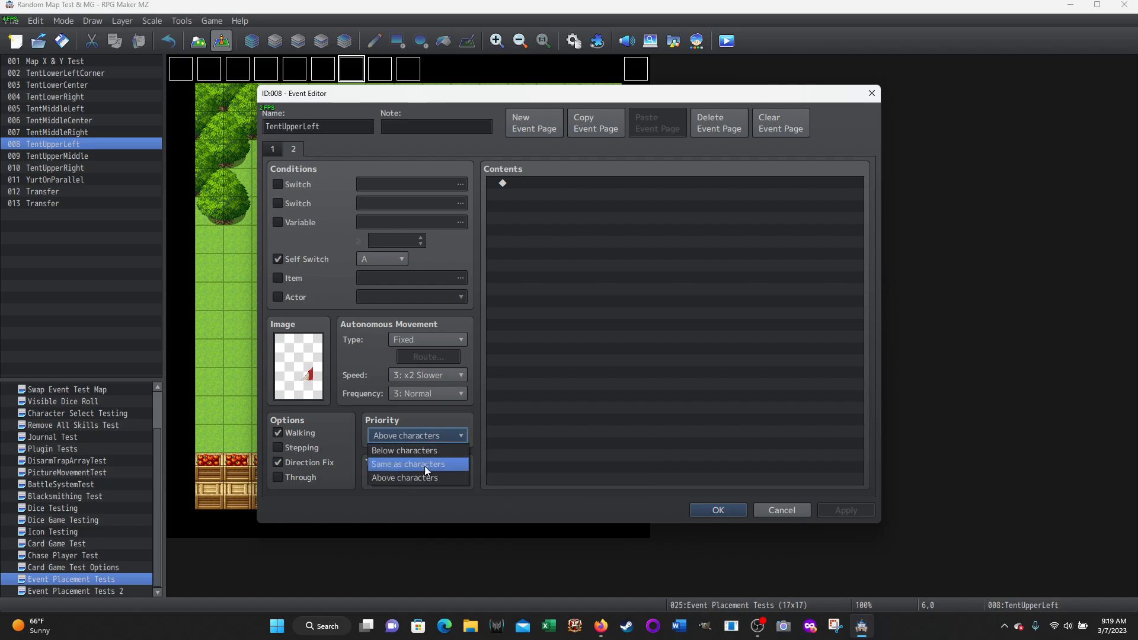
pyautogui.click(469, 418)
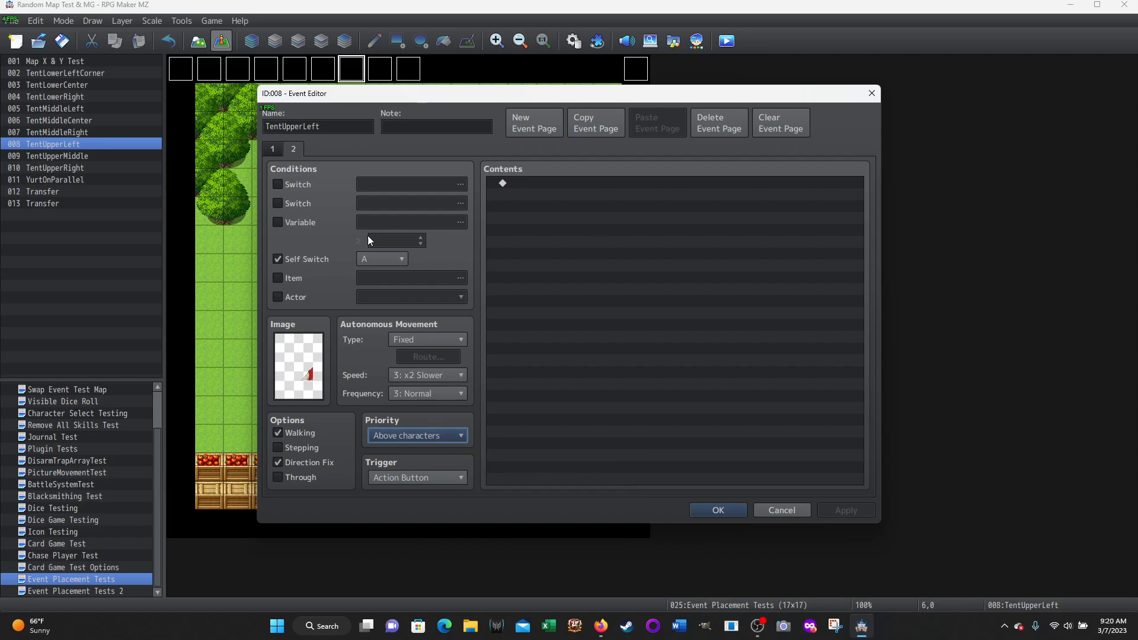
pyautogui.click(771, 510)
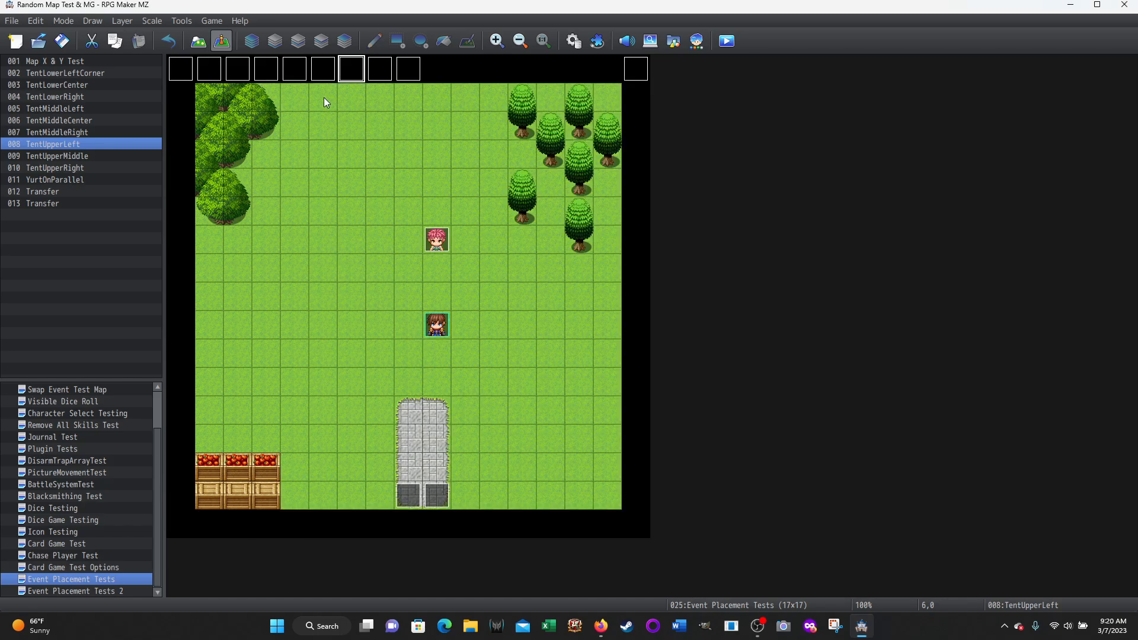
# Review the TentUpperMiddle event's second page, including its image, priority and trigger, and leave the event without changes
pyautogui.doubleClick(379, 73)
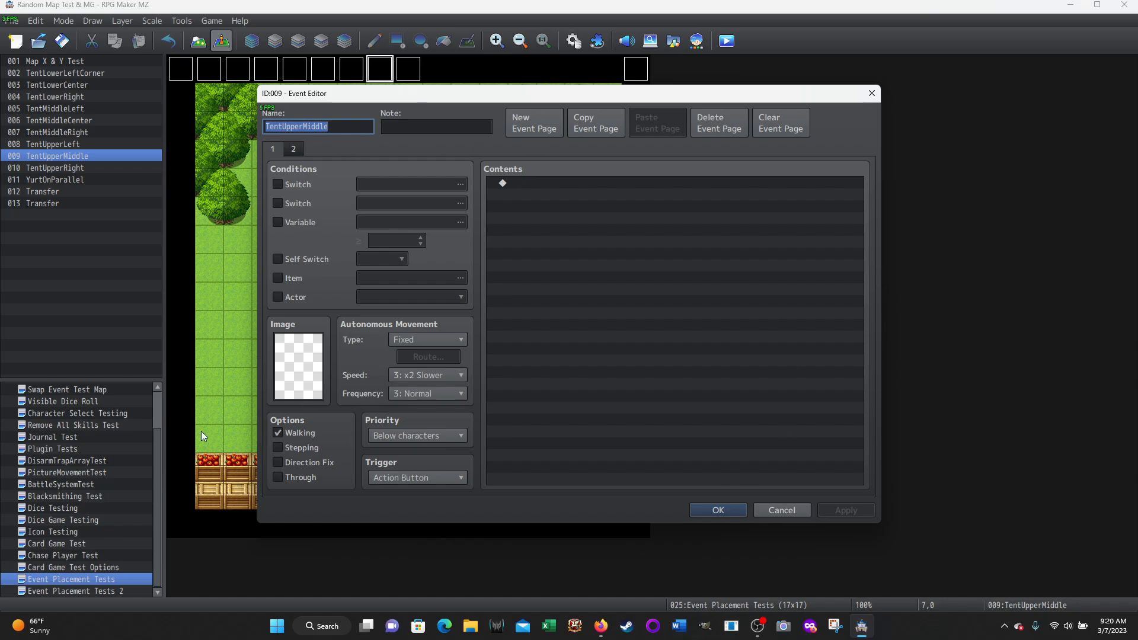
pyautogui.click(293, 149)
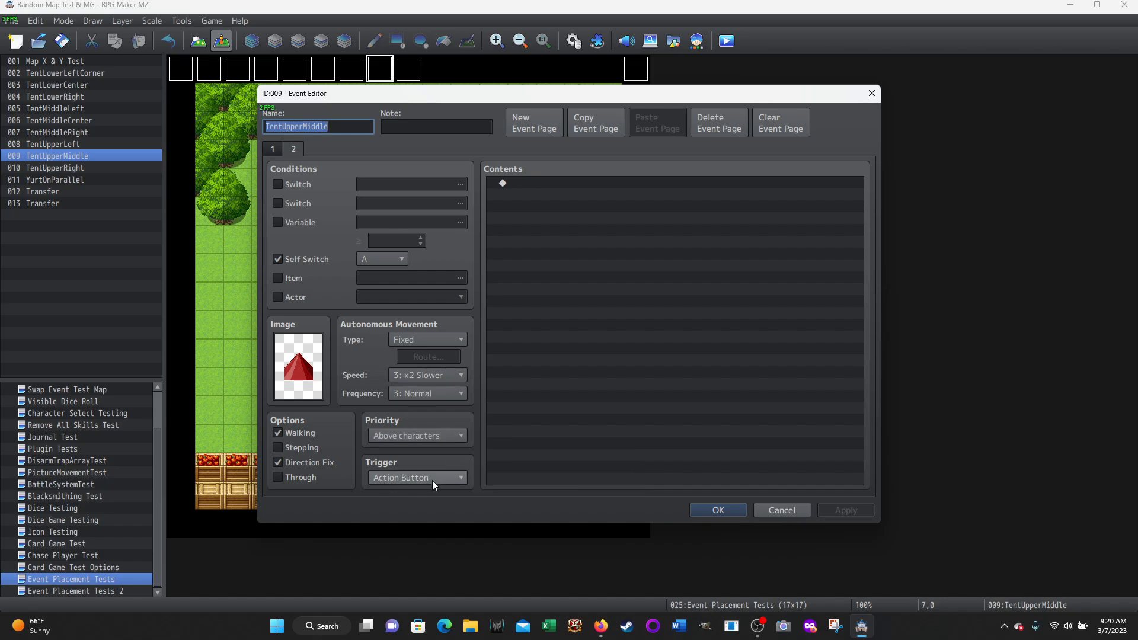
pyautogui.moveTo(432, 481)
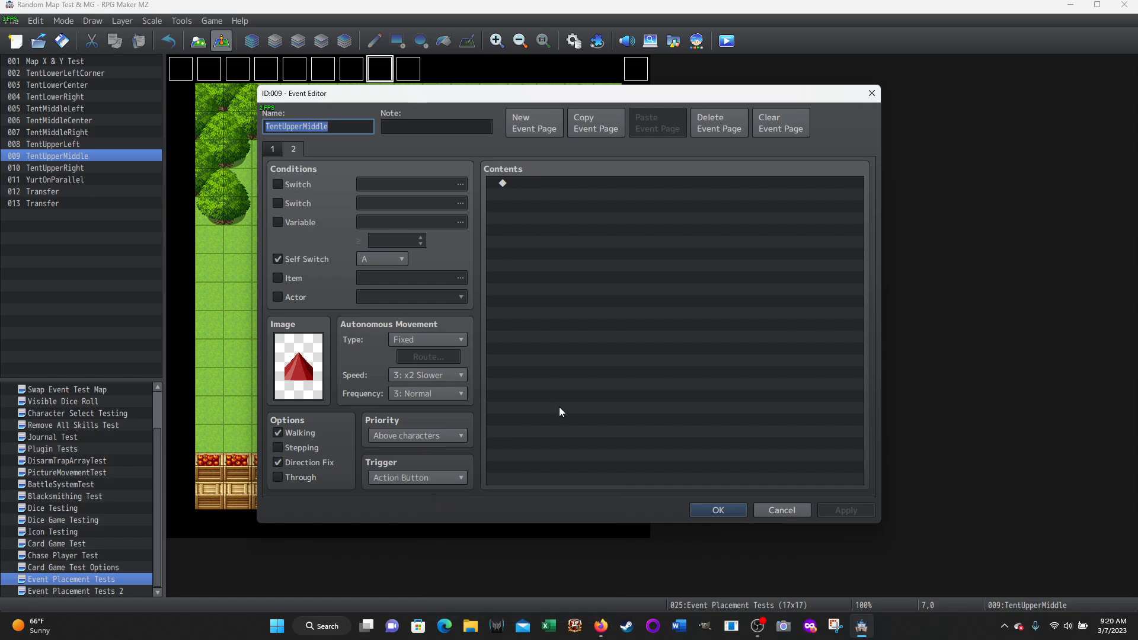
pyautogui.click(788, 515)
# Open the TentUpperRight event, examine its first and second pages, and leave it without changes
pyautogui.doubleClick(411, 69)
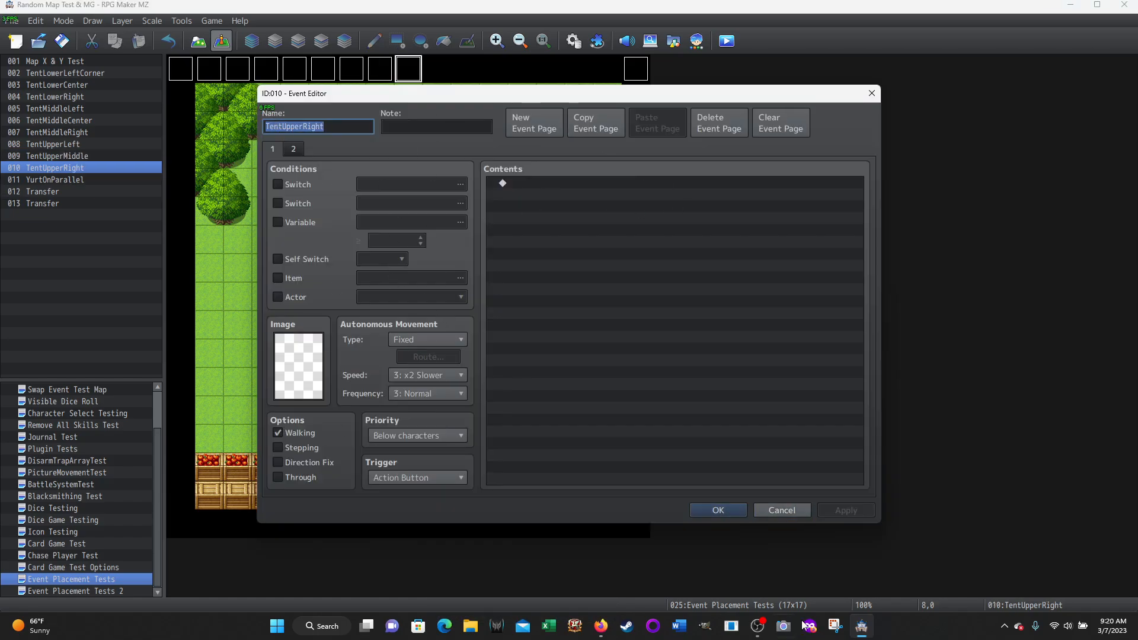
pyautogui.click(297, 149)
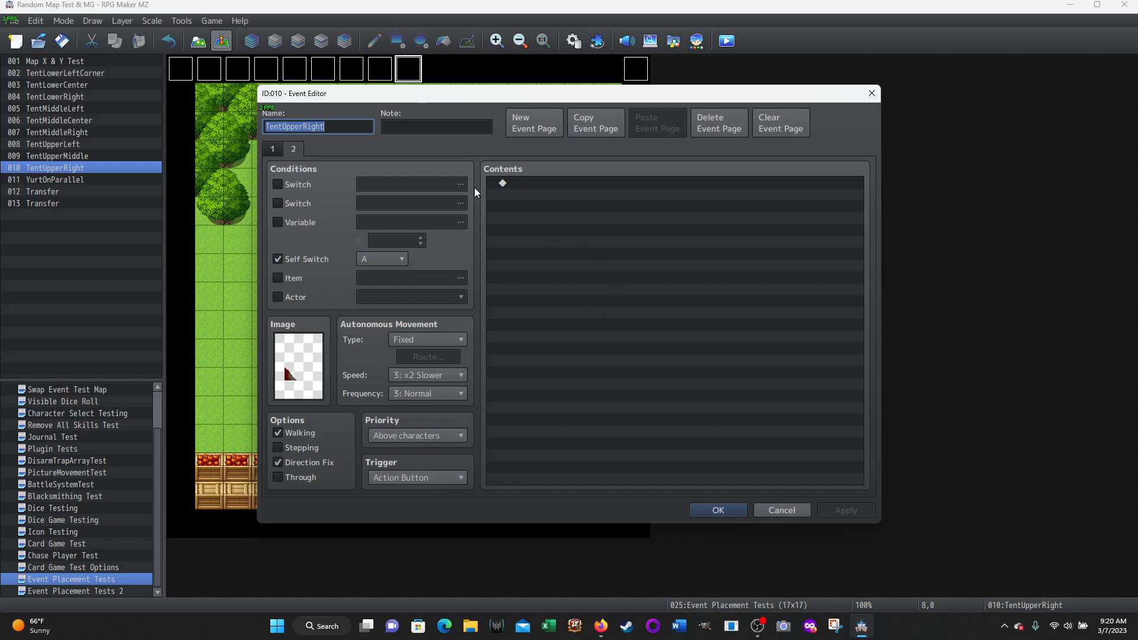
pyautogui.click(774, 507)
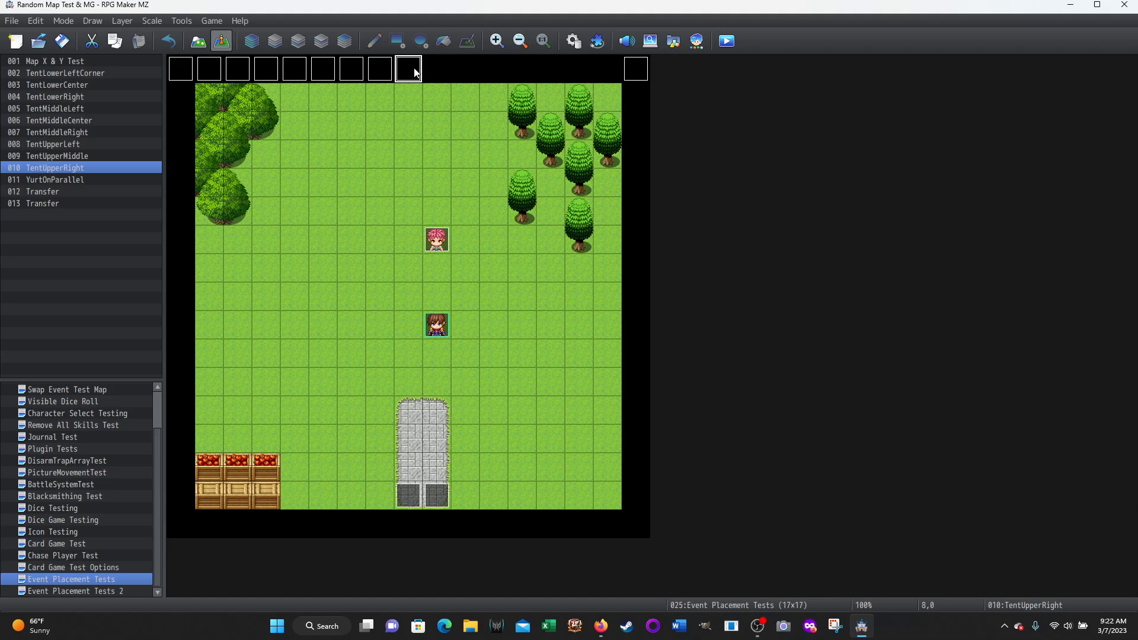
# Reopen the TentLowerLeftCorner event, examine the self switch condition and image on its second page, and leave it without changes
pyautogui.click(183, 77)
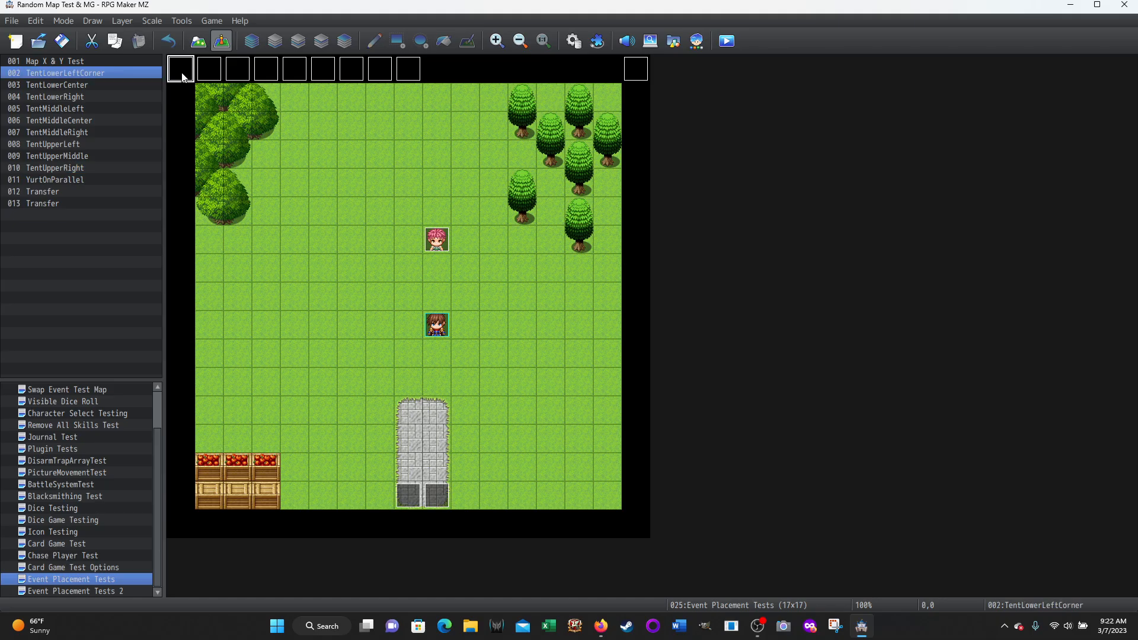
pyautogui.doubleClick(183, 77)
pyautogui.click(294, 149)
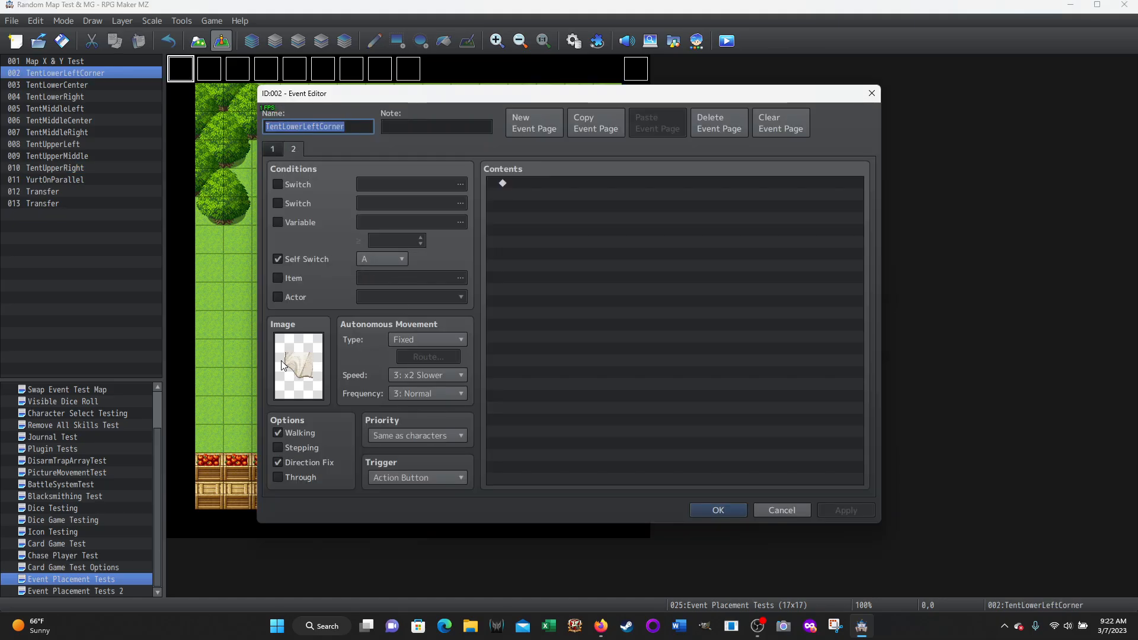
pyautogui.click(791, 511)
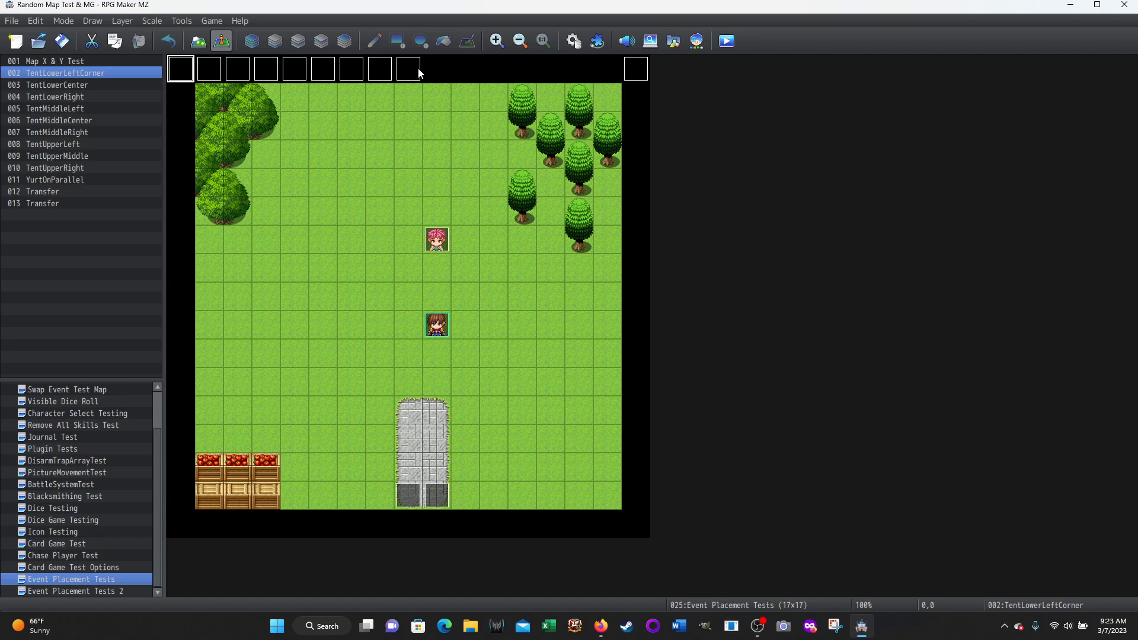
# Examine the Yurt common event's commands in the database from the CurrentMapID assignment onward, and close the database without changes
pyautogui.click(210, 74)
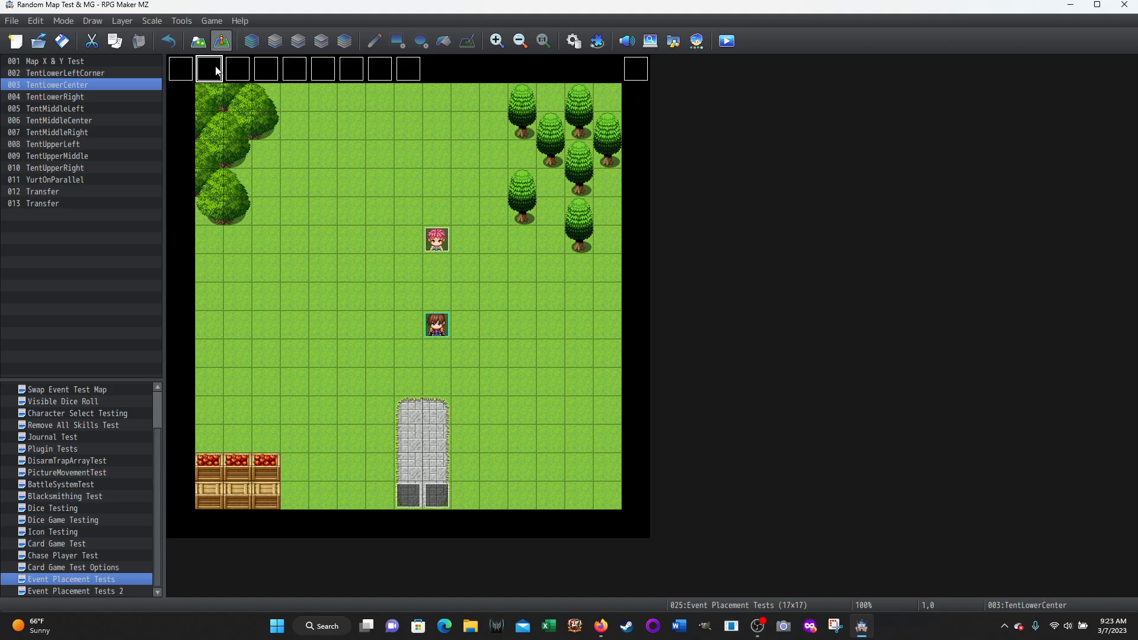
pyautogui.click(574, 41)
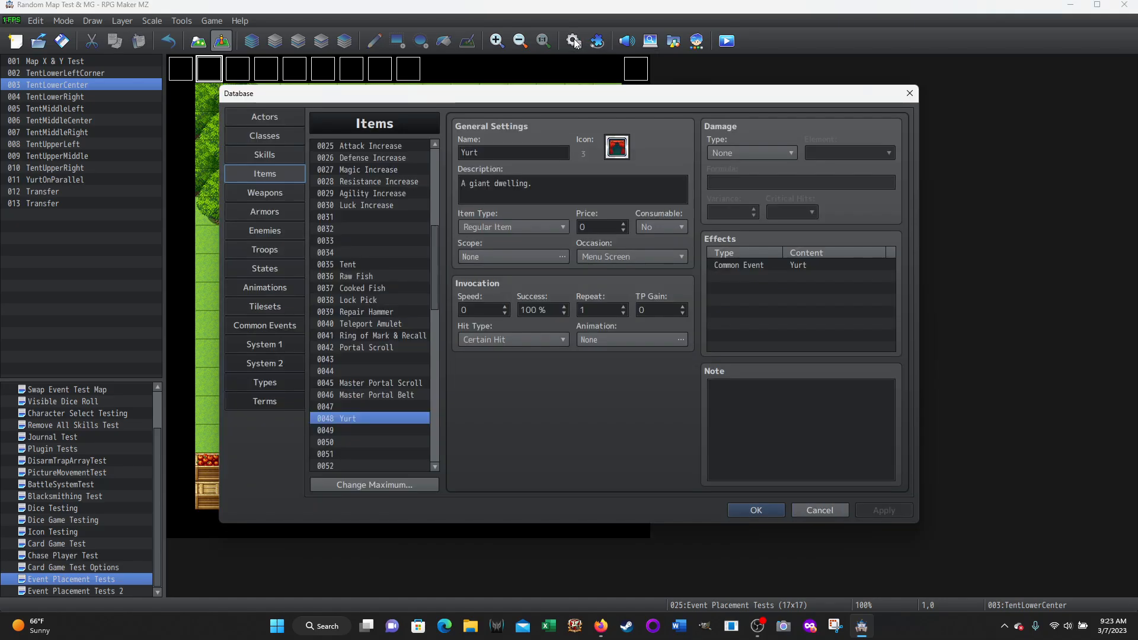
pyautogui.click(269, 325)
pyautogui.scroll(6, 766, 304)
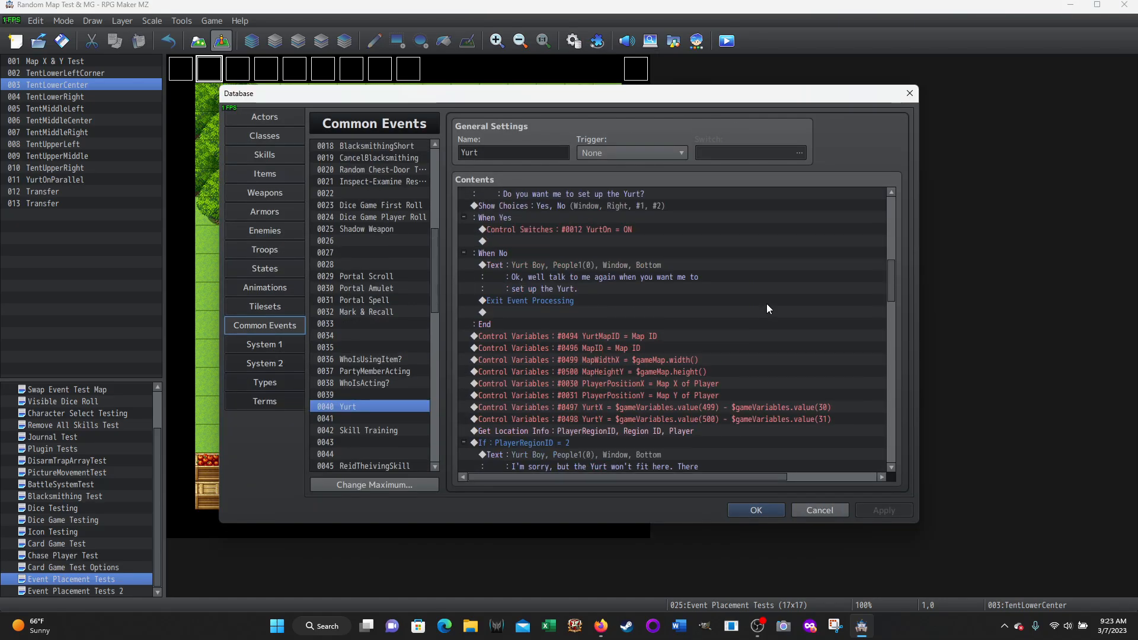
pyautogui.scroll(5, 767, 303)
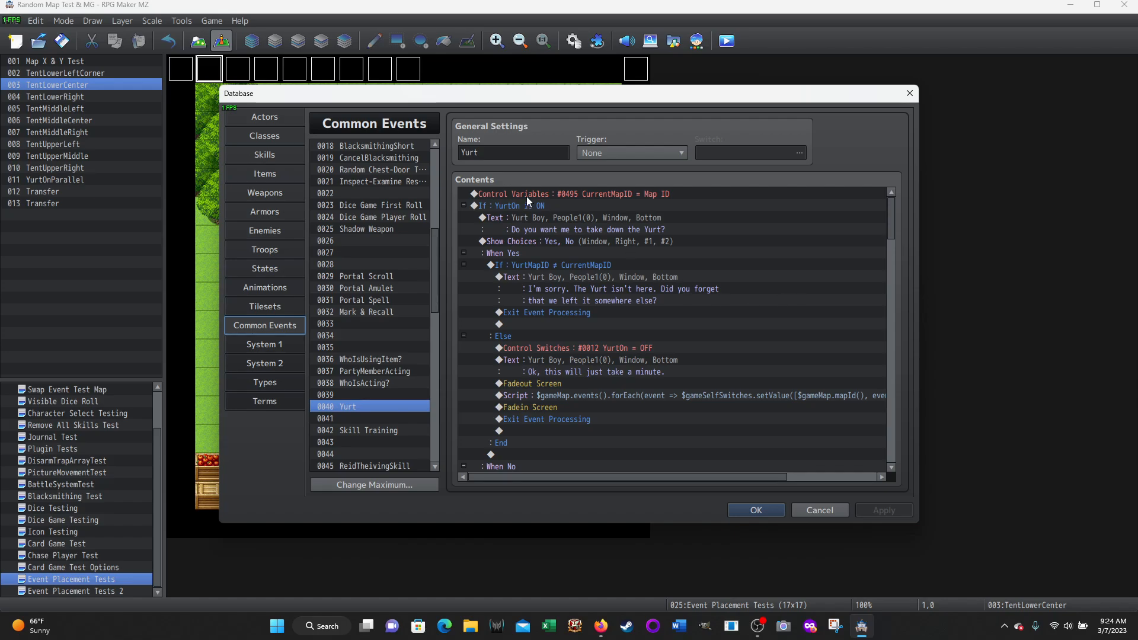
pyautogui.click(543, 192)
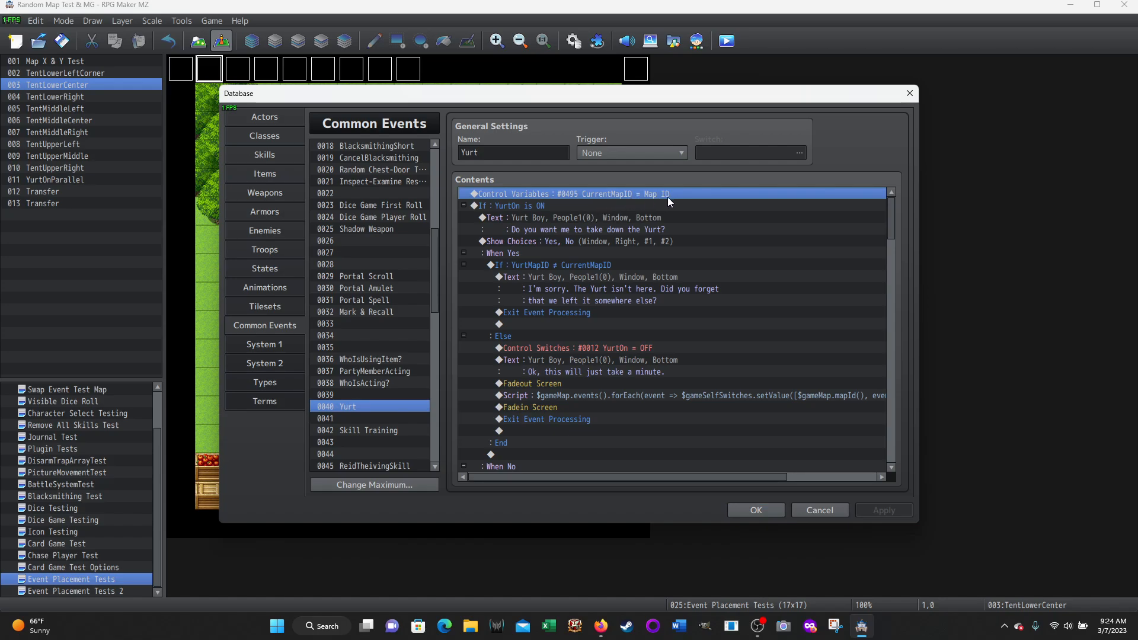
pyautogui.click(822, 511)
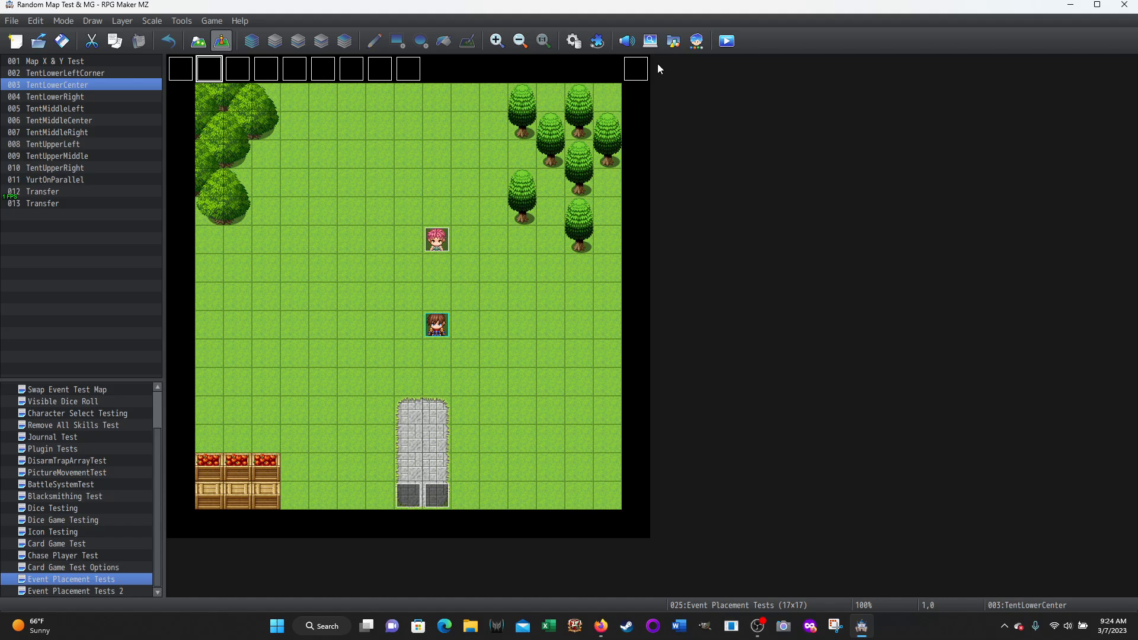
# Open the YurtOnParallel event, examine the MapID assignment's Game Data source and the MapID ≠ YurtMapID branch, and leave the event without changes
pyautogui.doubleClick(636, 69)
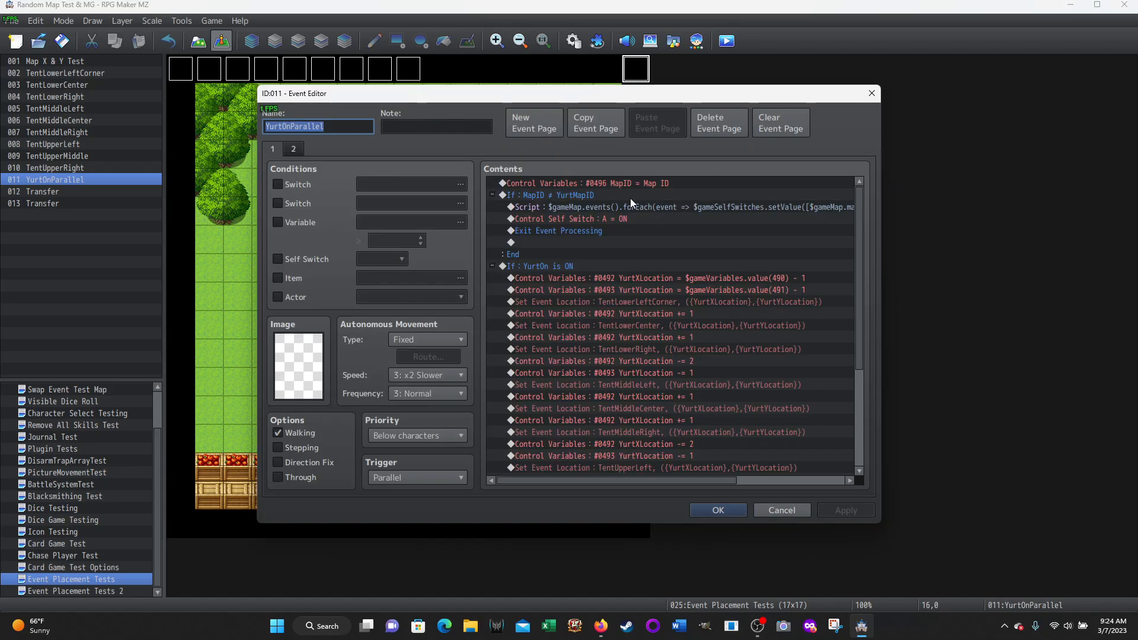
pyautogui.rightClick(619, 180)
pyautogui.click(643, 204)
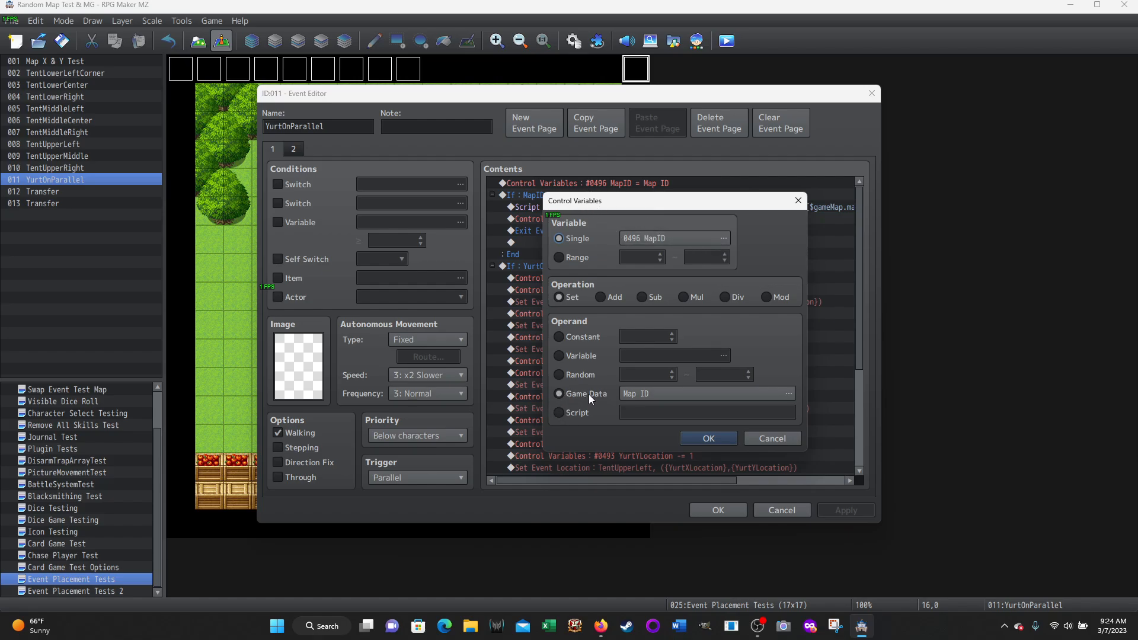
pyautogui.click(786, 394)
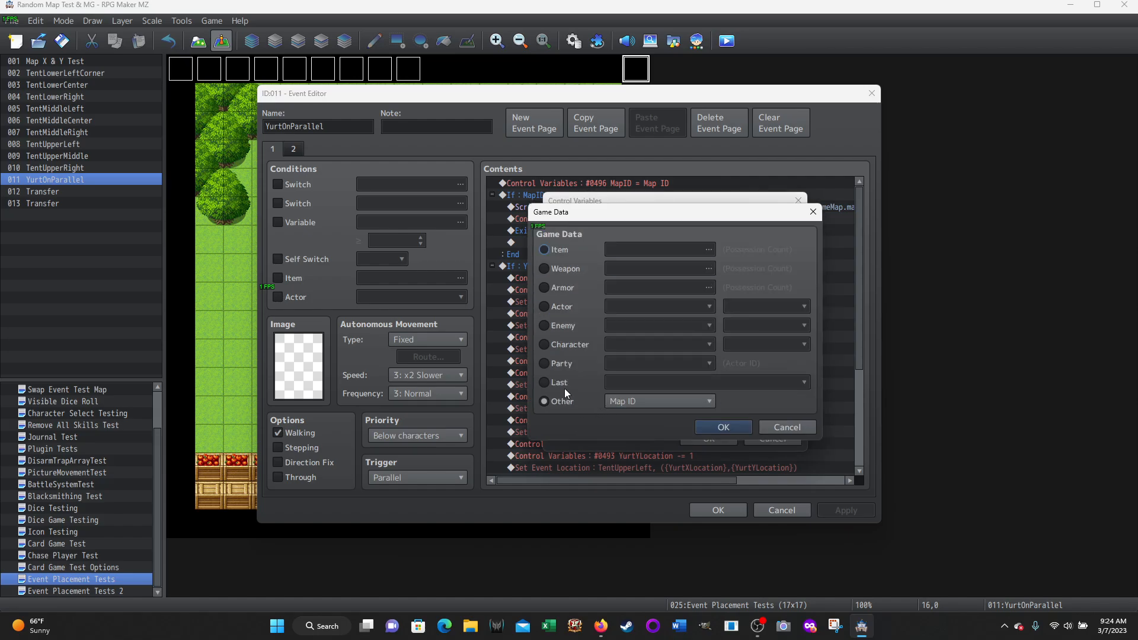
pyautogui.click(714, 400)
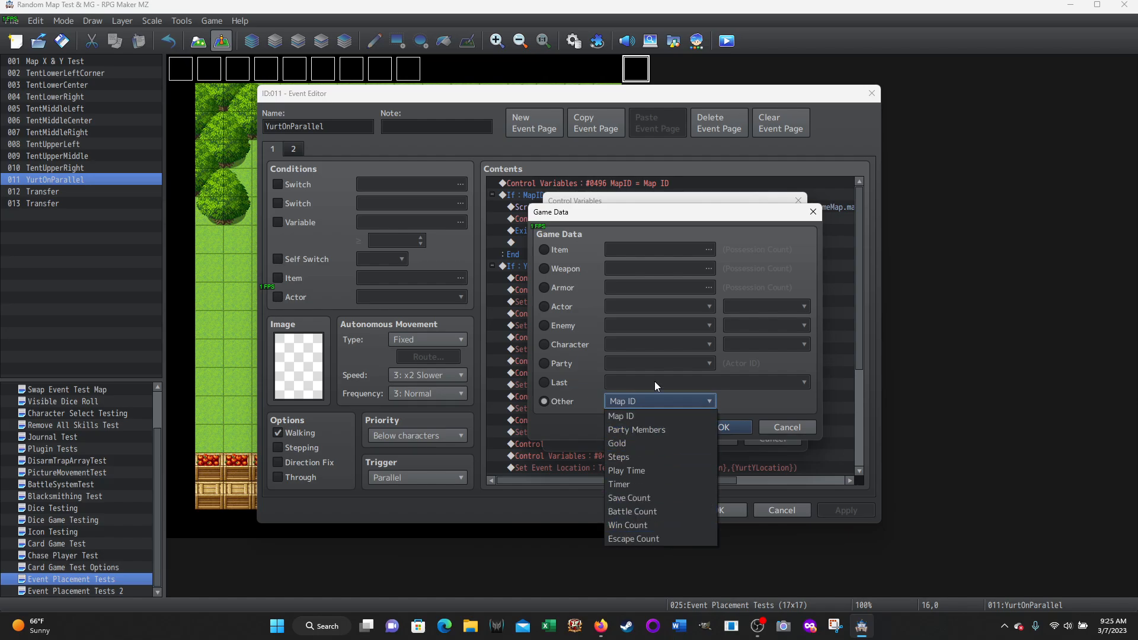
pyautogui.click(741, 400)
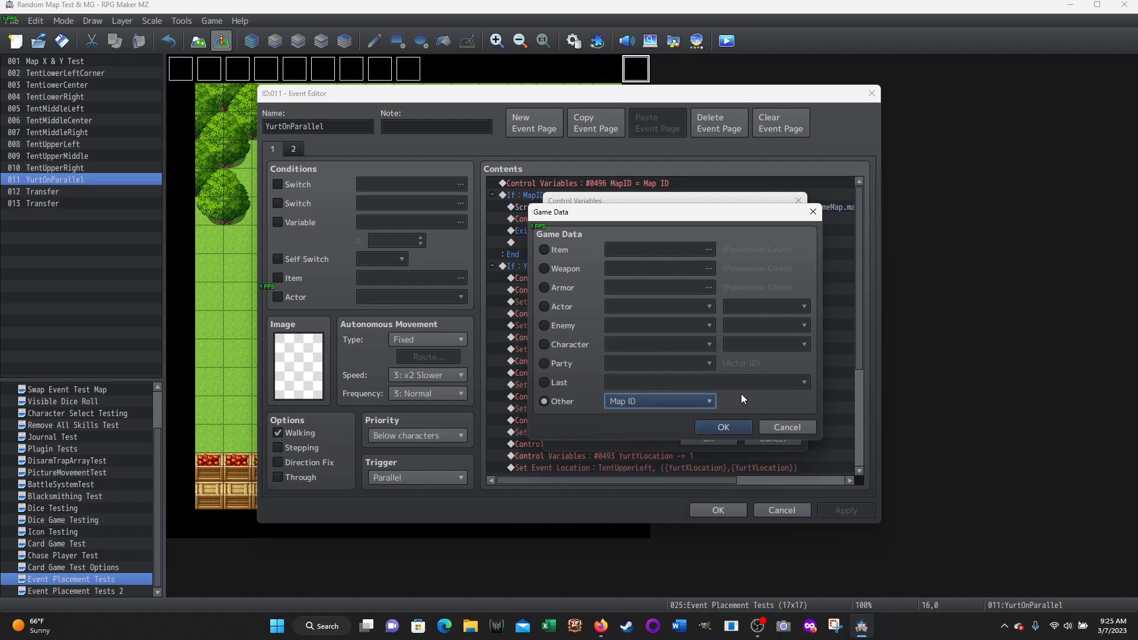
pyautogui.click(772, 431)
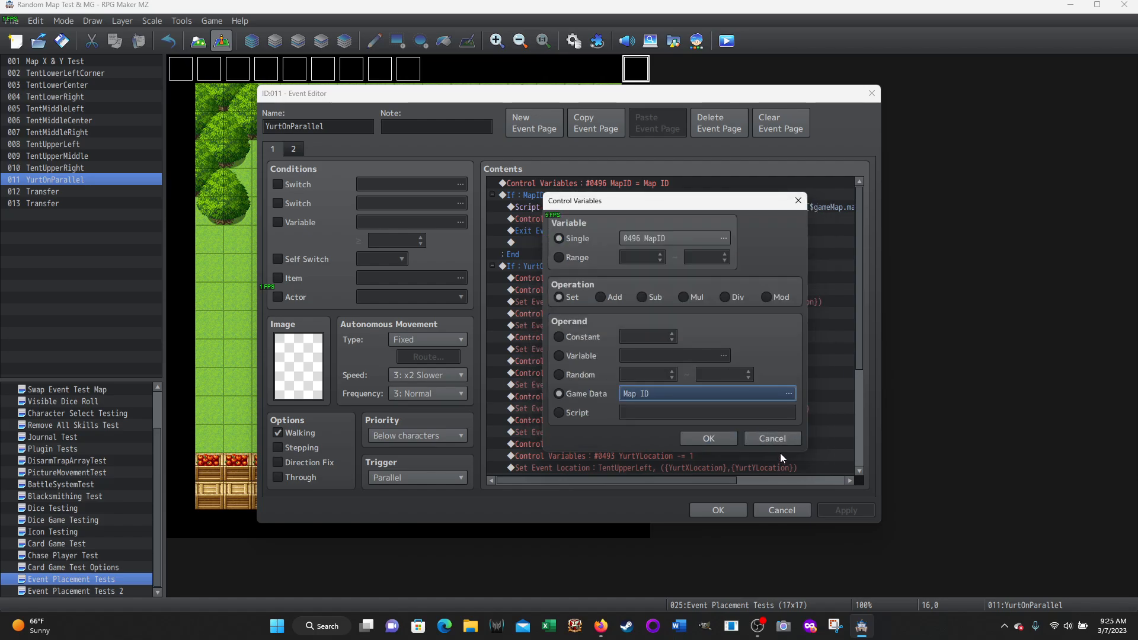
pyautogui.click(769, 441)
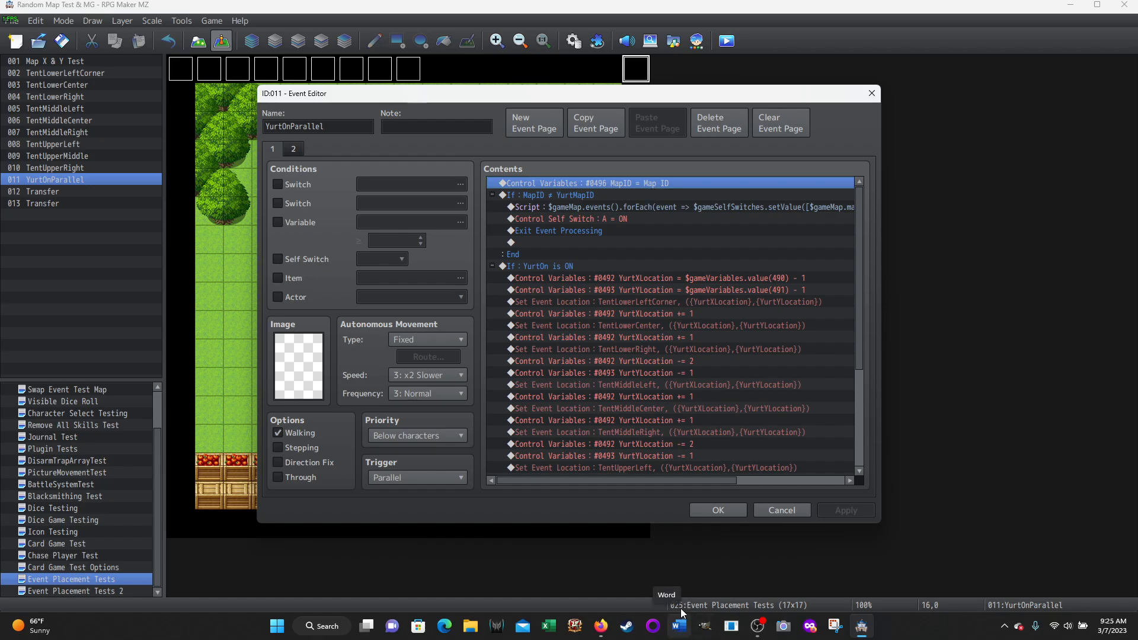
pyautogui.click(539, 197)
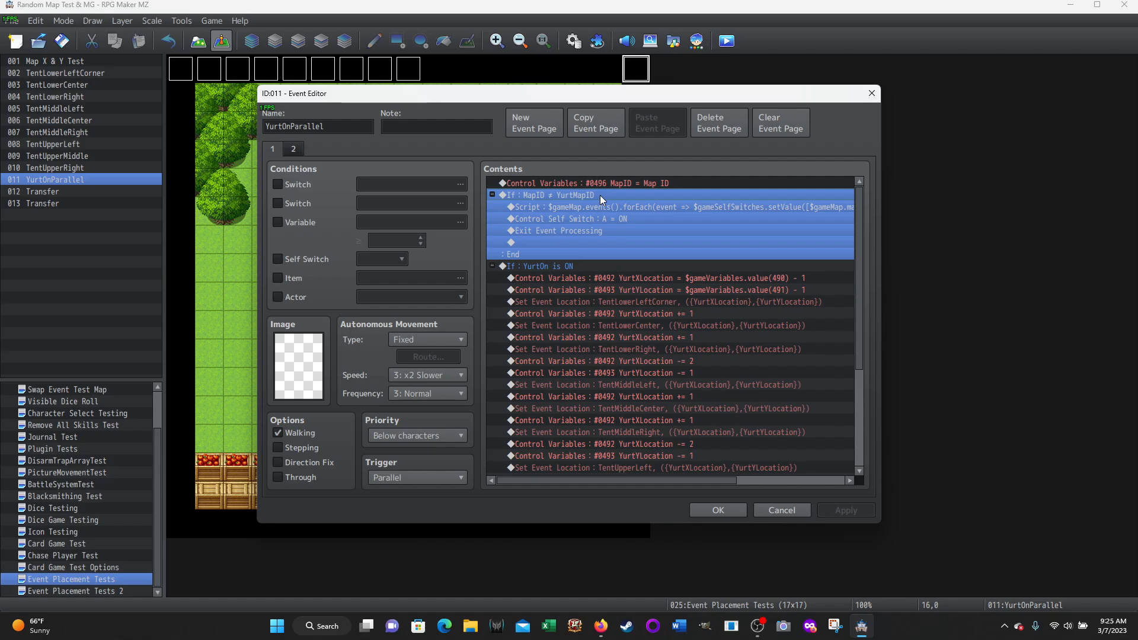
pyautogui.click(774, 514)
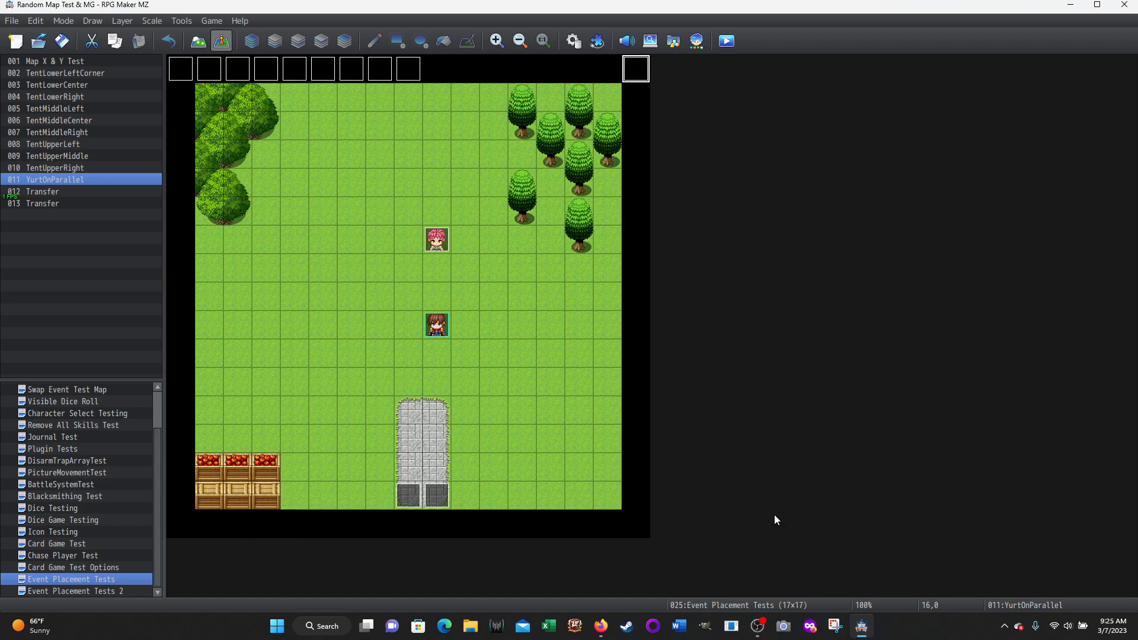
# Reopen the Yurt common event in the database and examine its CurrentMapID assignment and the full YurtOn is ON branch
pyautogui.click(568, 43)
pyautogui.scroll(1, 770, 295)
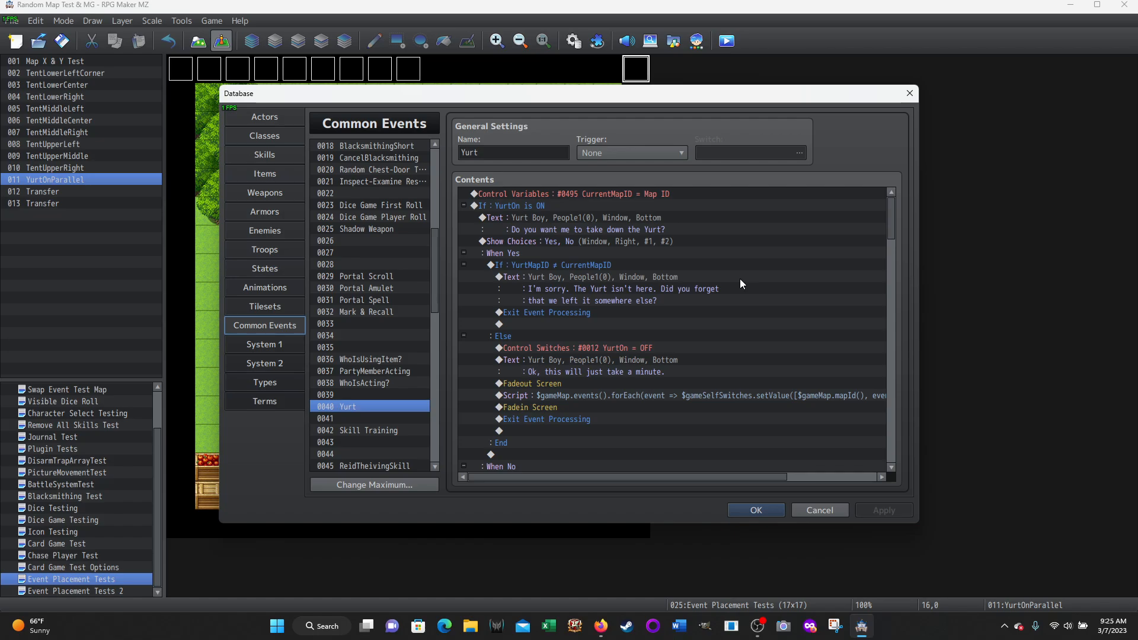
pyautogui.click(592, 197)
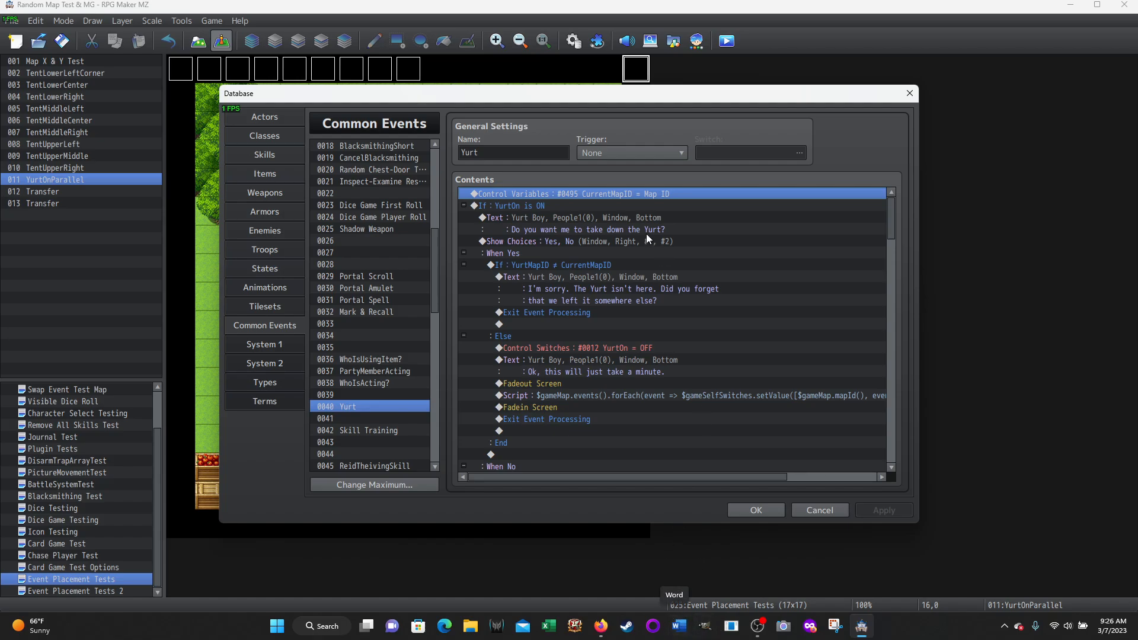
pyautogui.click(508, 205)
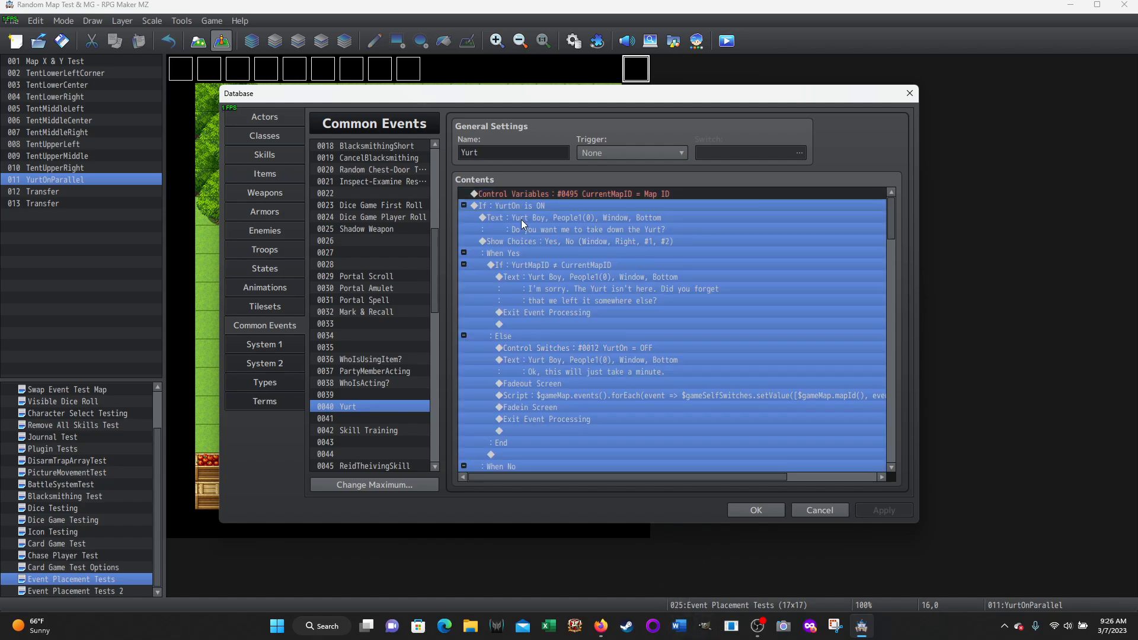
pyautogui.scroll(-3, 538, 303)
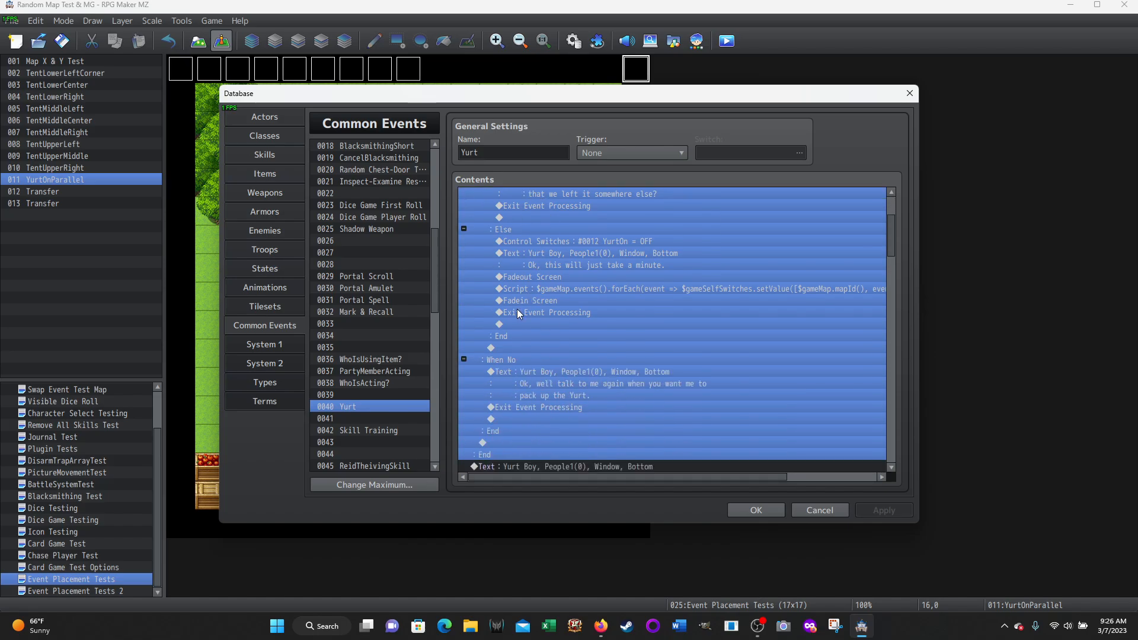
pyautogui.scroll(-2, 514, 312)
pyautogui.scroll(5, 531, 338)
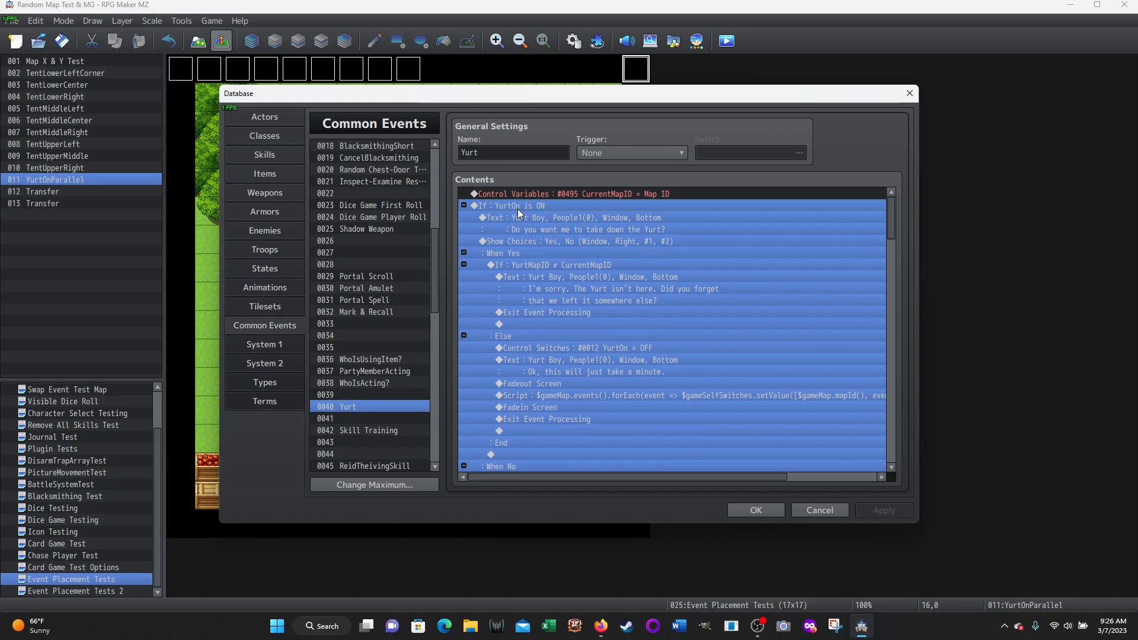
# Inspect the switch condition of the YurtOn conditional branch without changing it, and examine the message asking to take down the Yurt
pyautogui.click(535, 219)
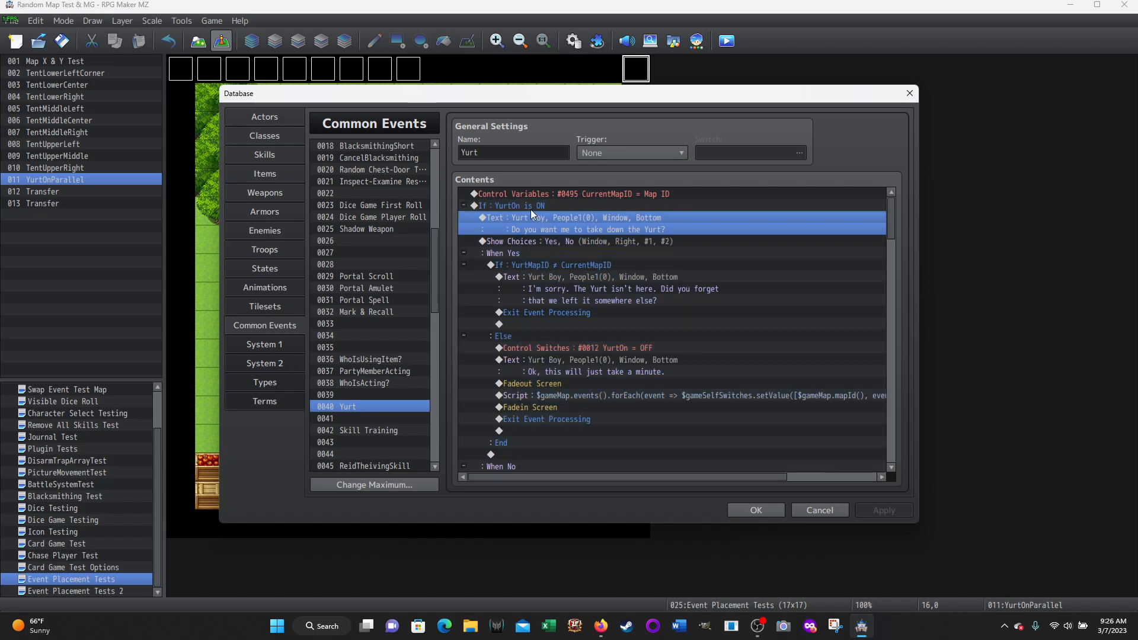
pyautogui.rightClick(531, 209)
pyautogui.click(546, 231)
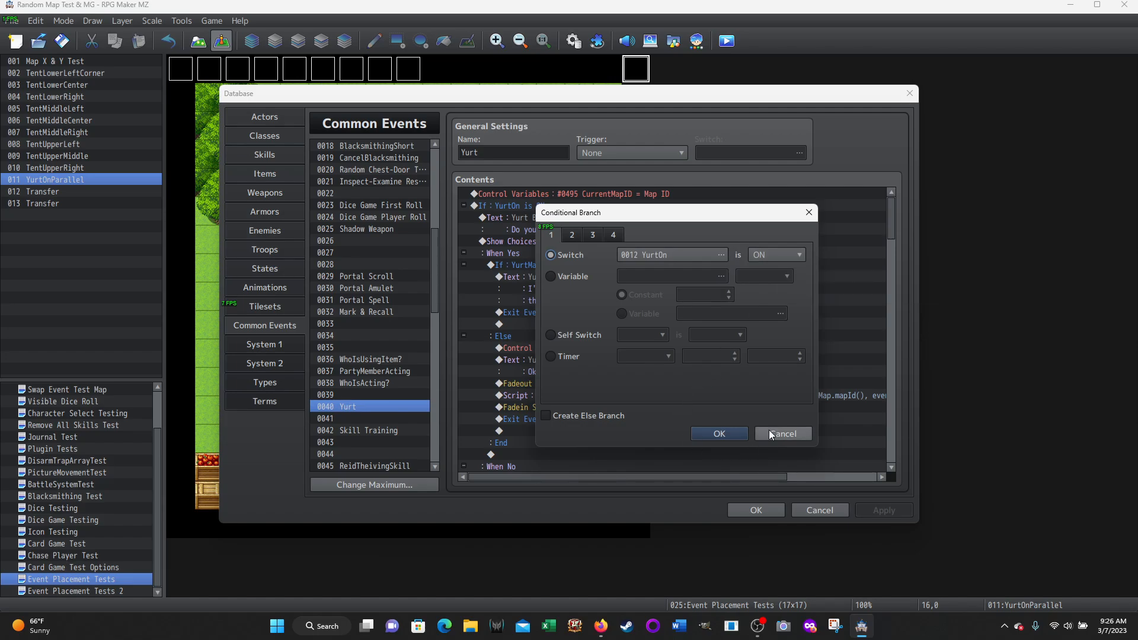
pyautogui.click(719, 433)
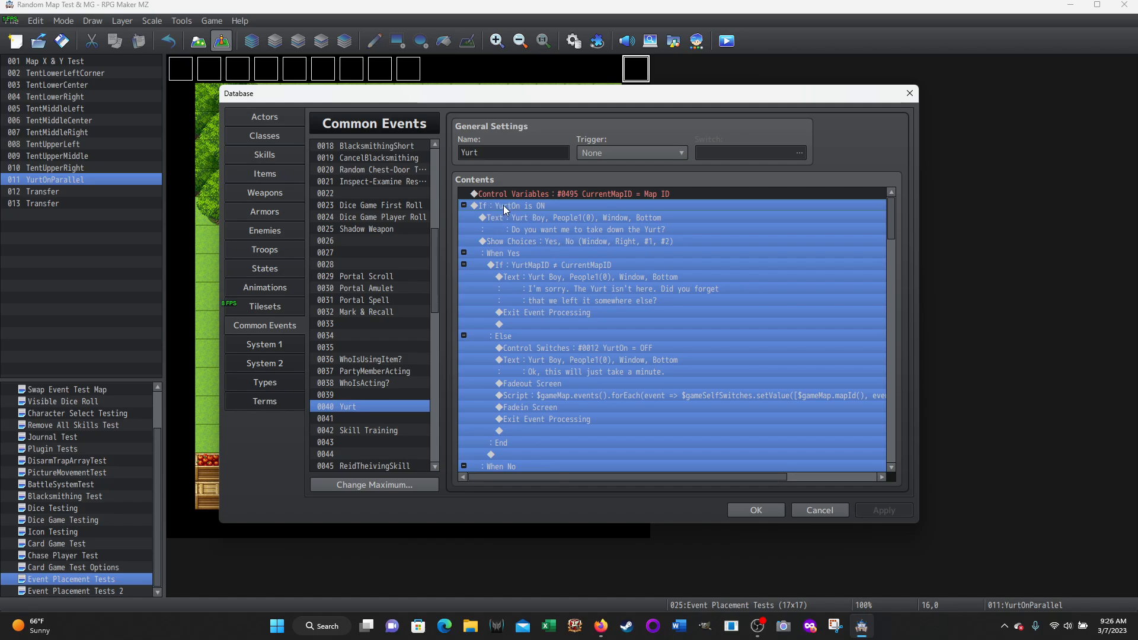
pyautogui.click(530, 220)
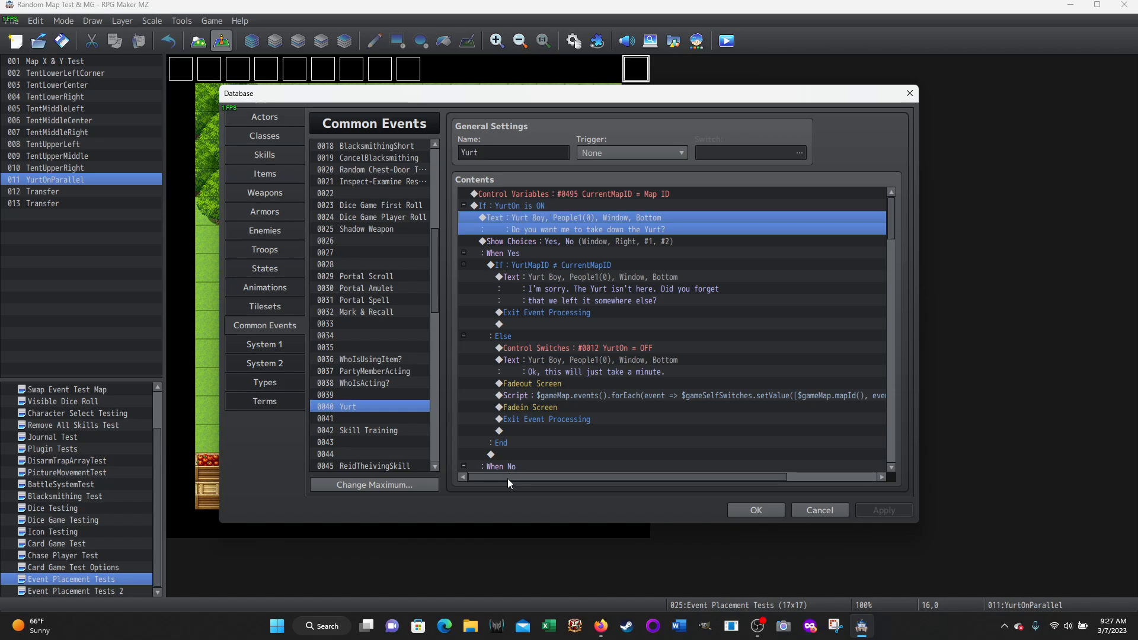
# Examine the message asking to set up the Yurt, and compare it with the take-down message inside the YurtOn branch
pyautogui.scroll(-4, 514, 317)
pyautogui.scroll(-5, 516, 296)
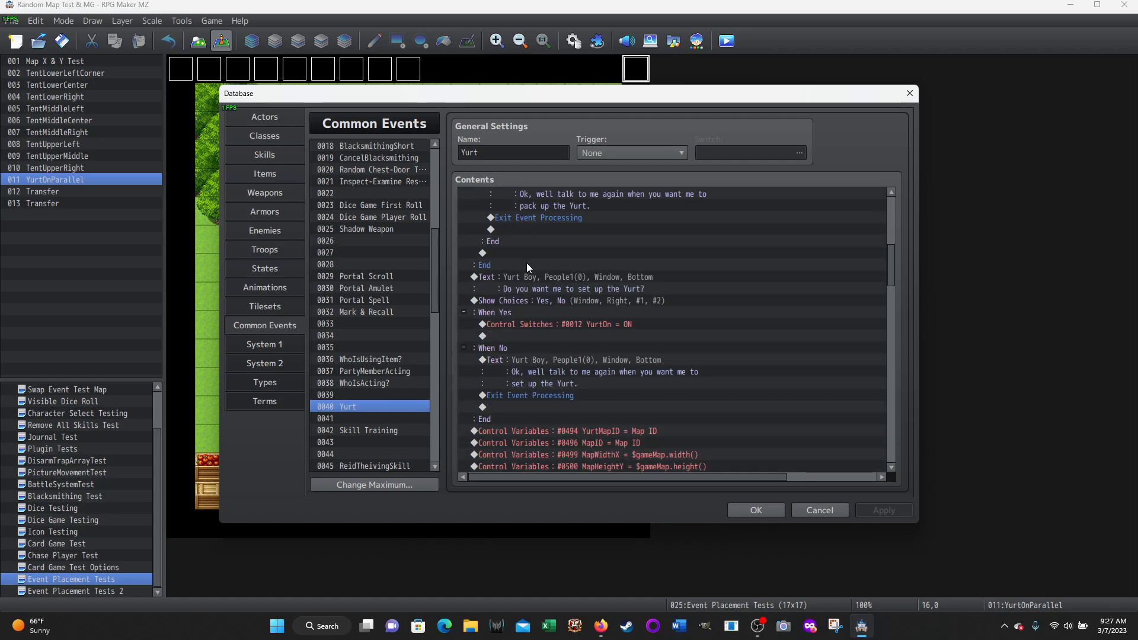
pyautogui.click(485, 276)
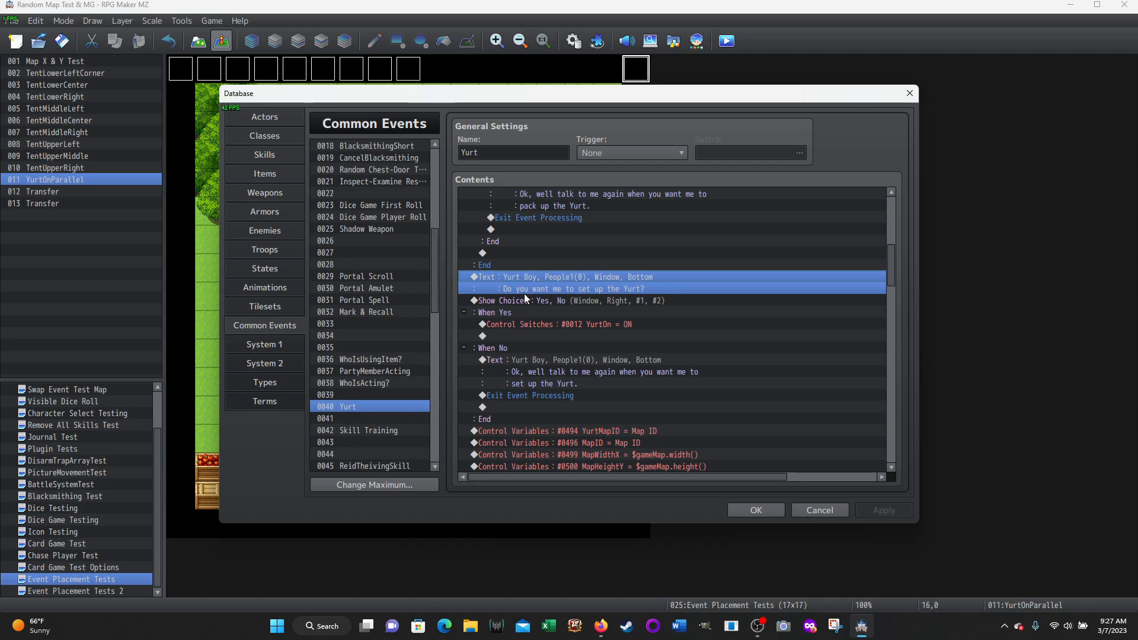
pyautogui.scroll(8, 525, 294)
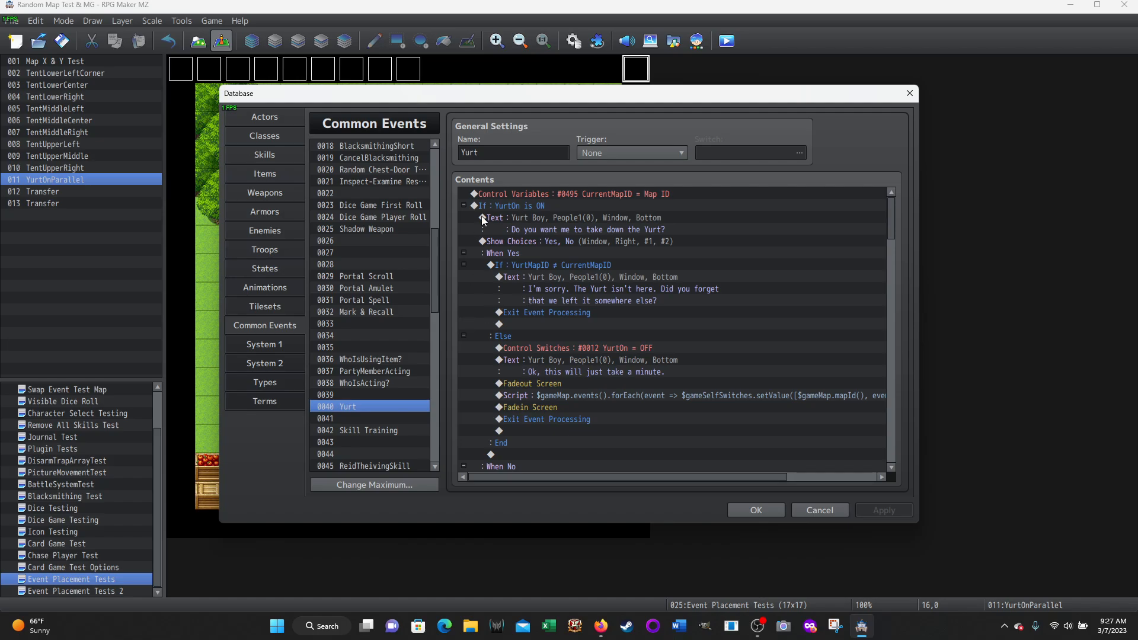
pyautogui.click(500, 205)
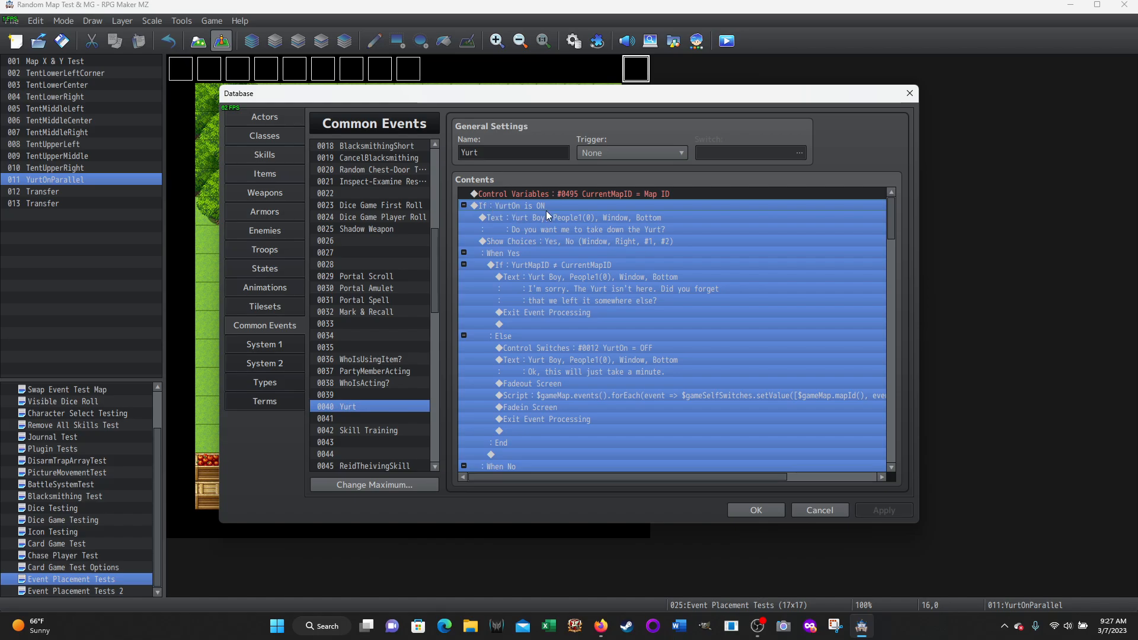
pyautogui.click(549, 225)
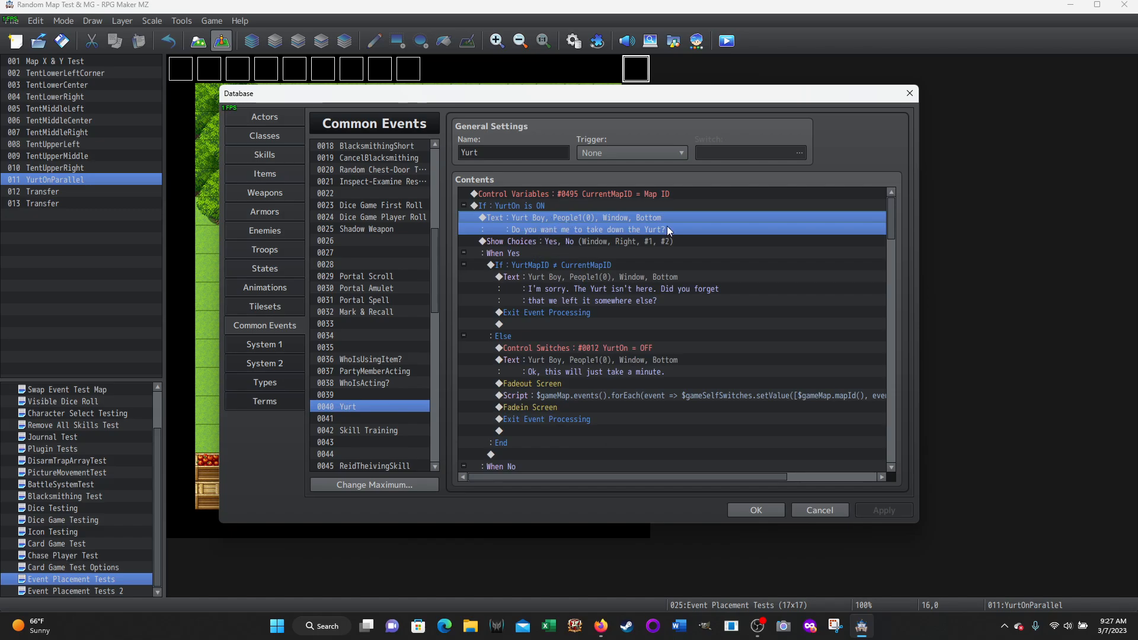
# Inspect the take-down prompt's Show Choices settings and view the list of available event commands, without changing or adding anything
pyautogui.click(537, 243)
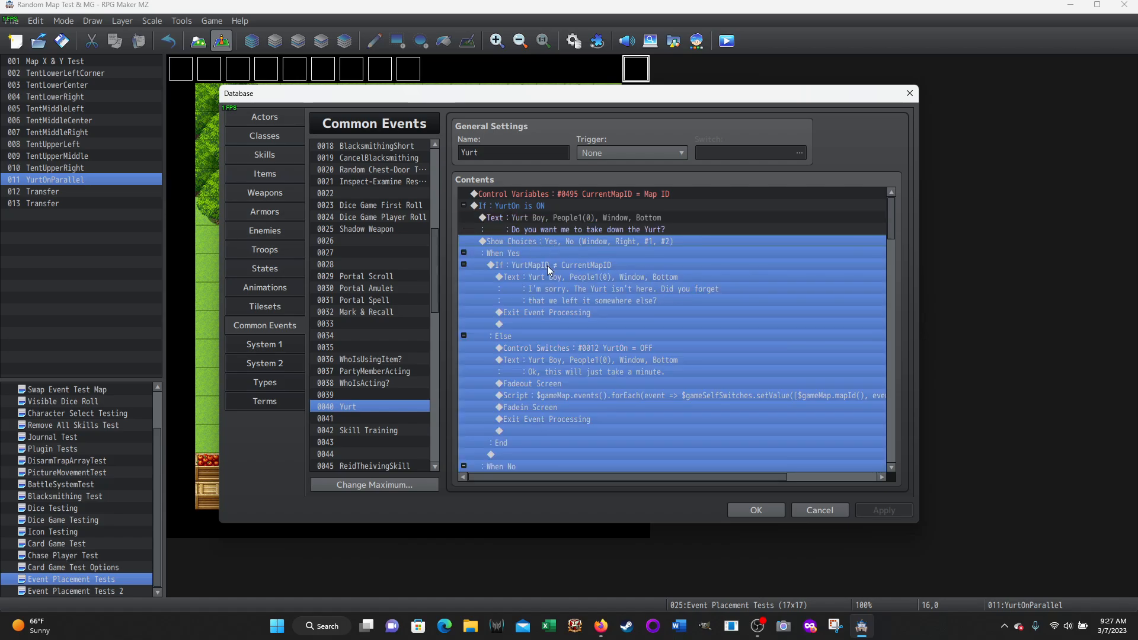
pyautogui.rightClick(533, 238)
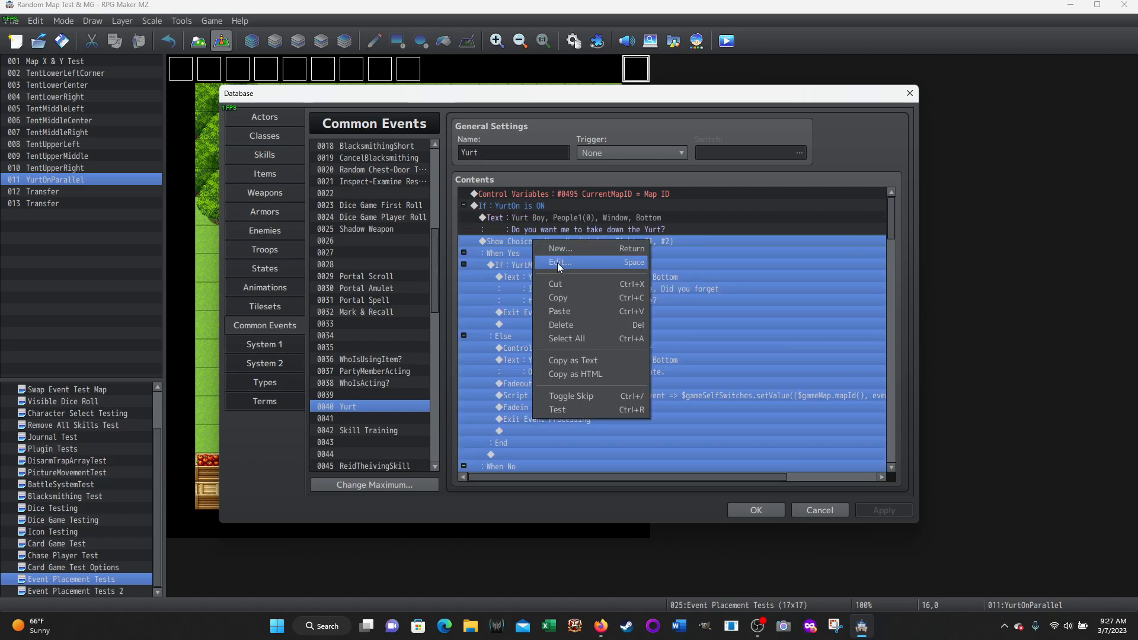
pyautogui.click(557, 249)
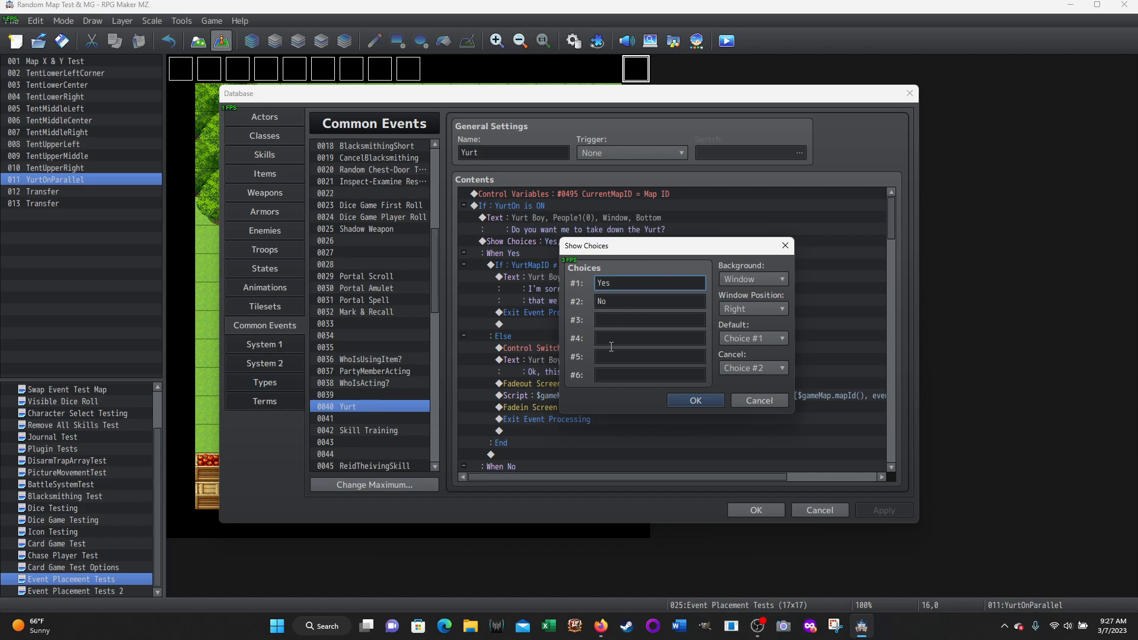
pyautogui.click(759, 401)
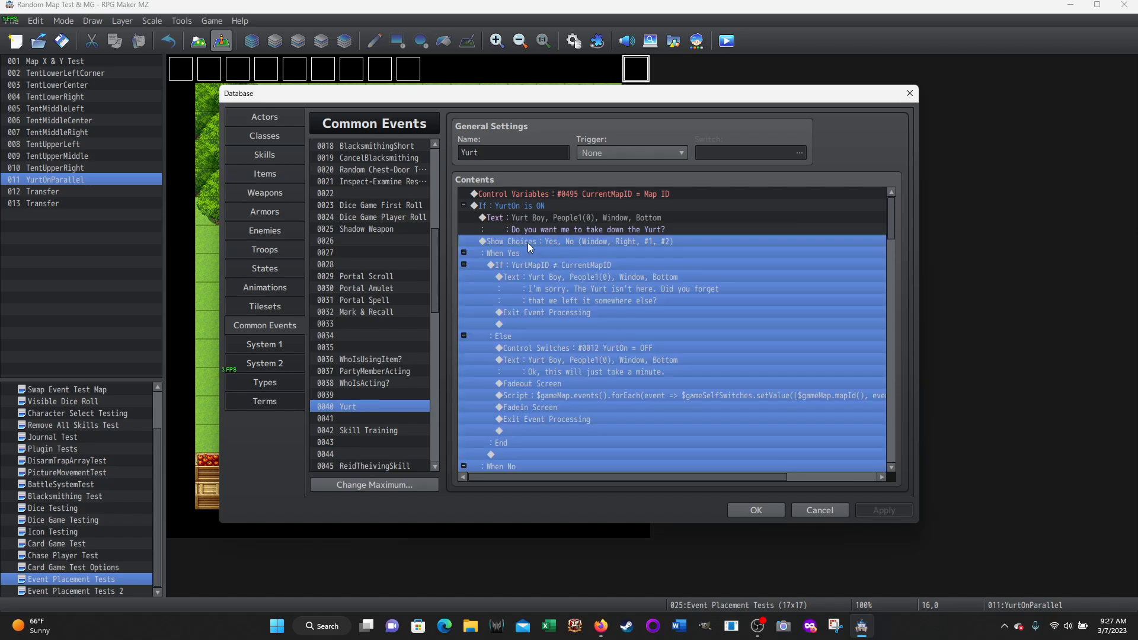
pyautogui.press('Insert')
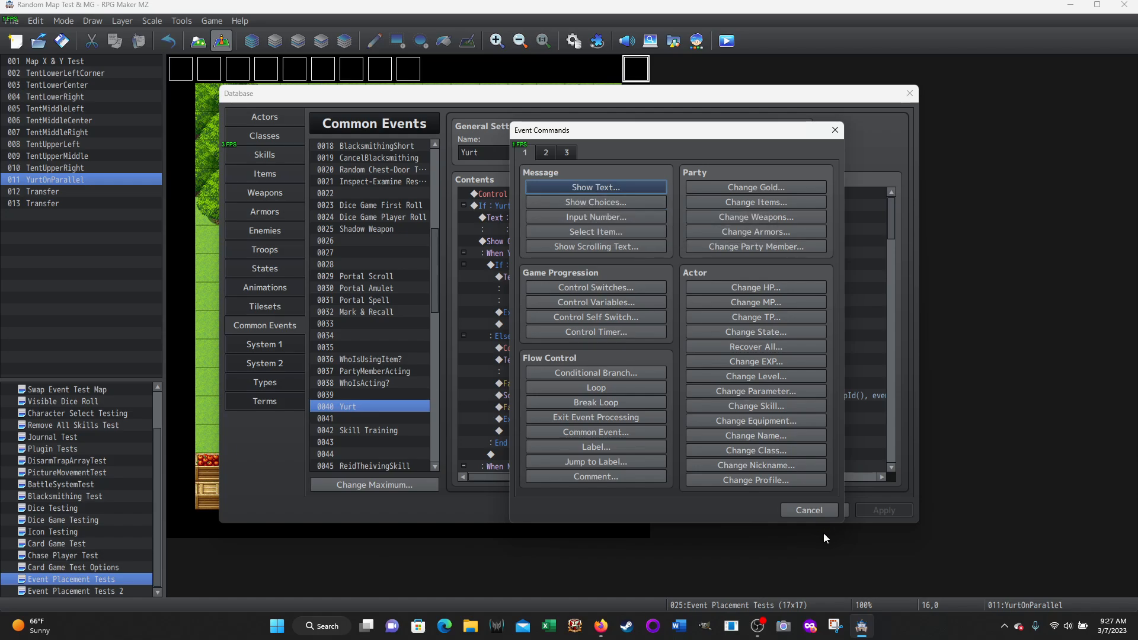
pyautogui.click(806, 510)
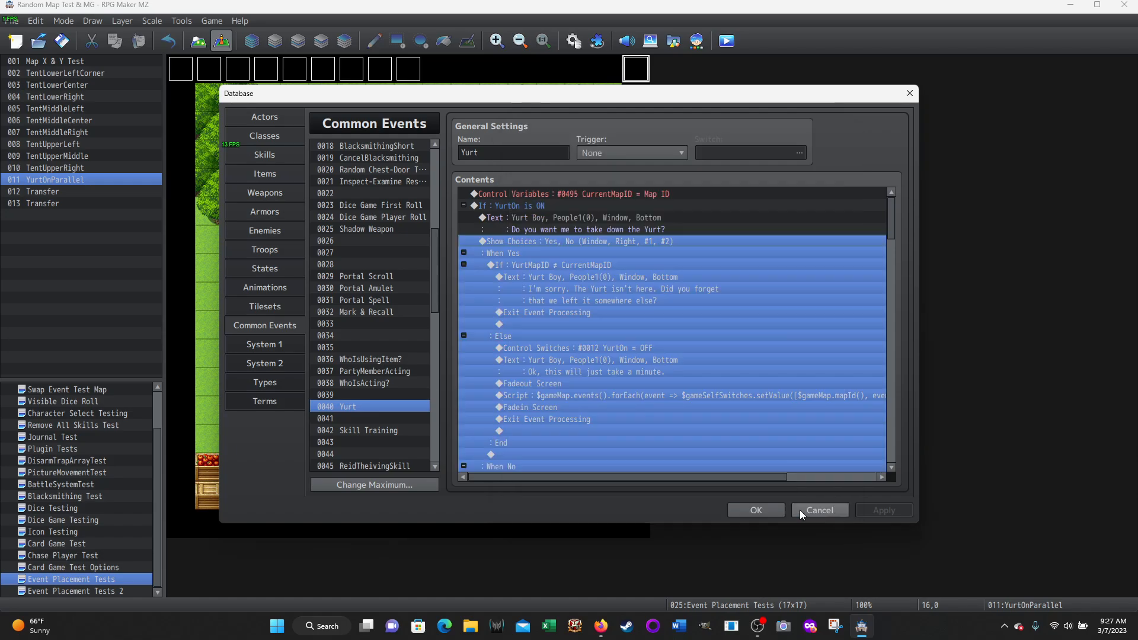
# Under the Yes choice, examine the YurtMapID ≠ CurrentMapID branch's condition, message and Exit Event Processing command without changing them
pyautogui.click(511, 250)
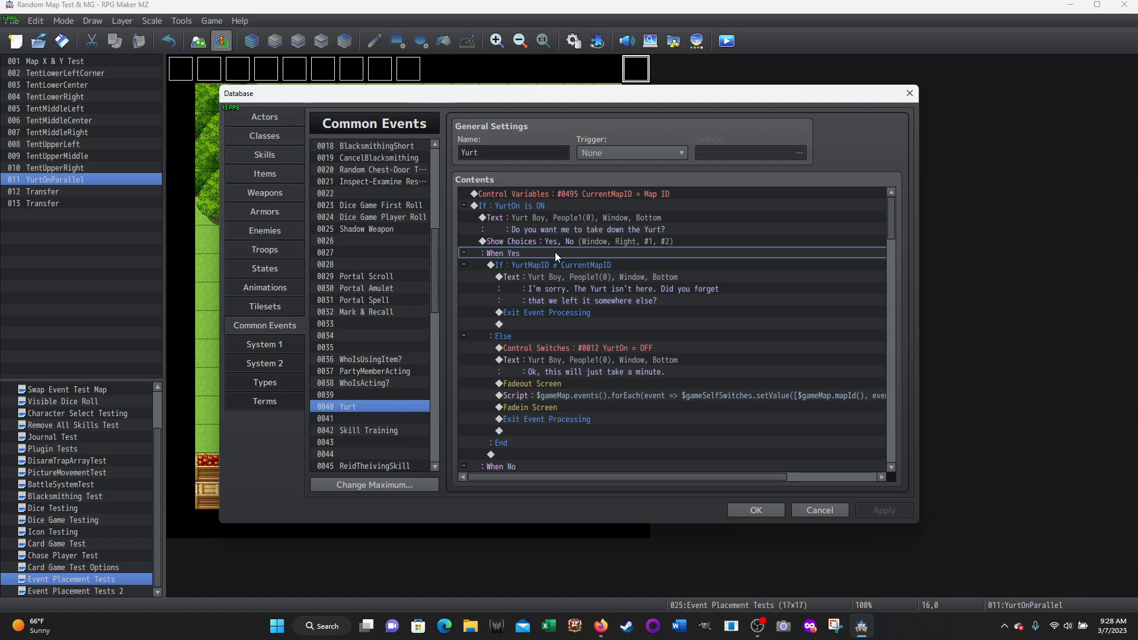
pyautogui.click(521, 264)
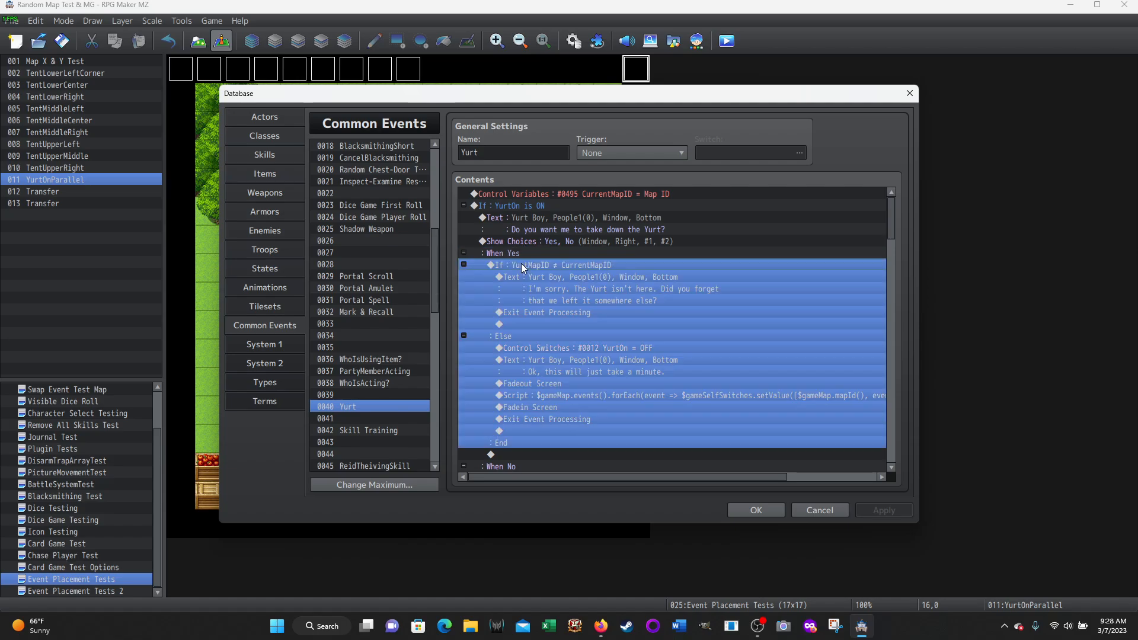
pyautogui.rightClick(521, 264)
pyautogui.click(543, 287)
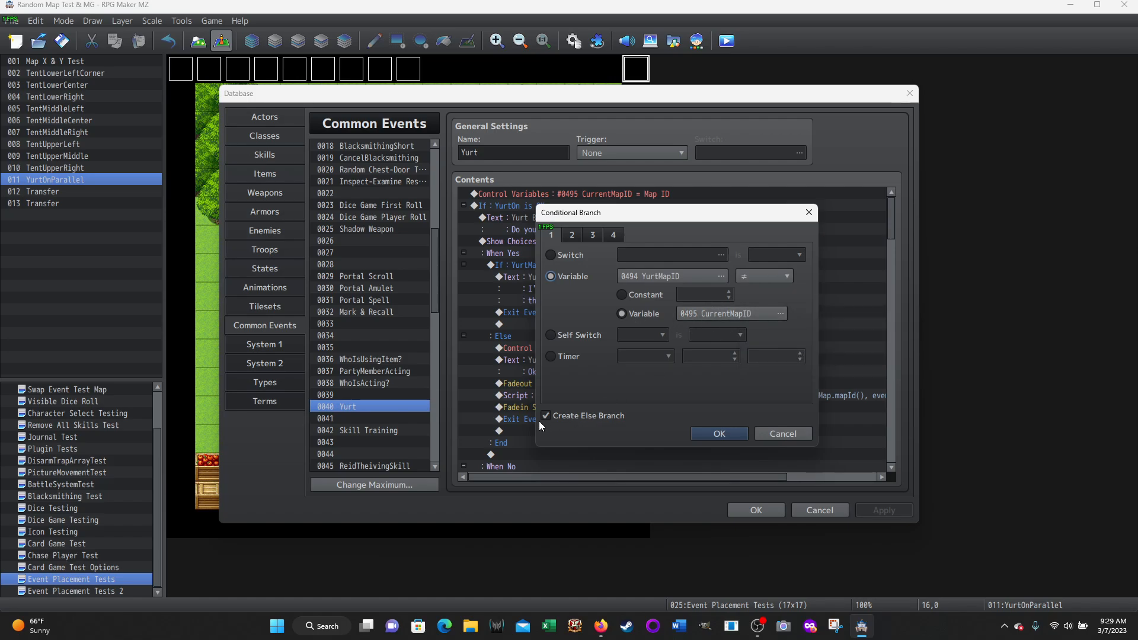
pyautogui.click(759, 431)
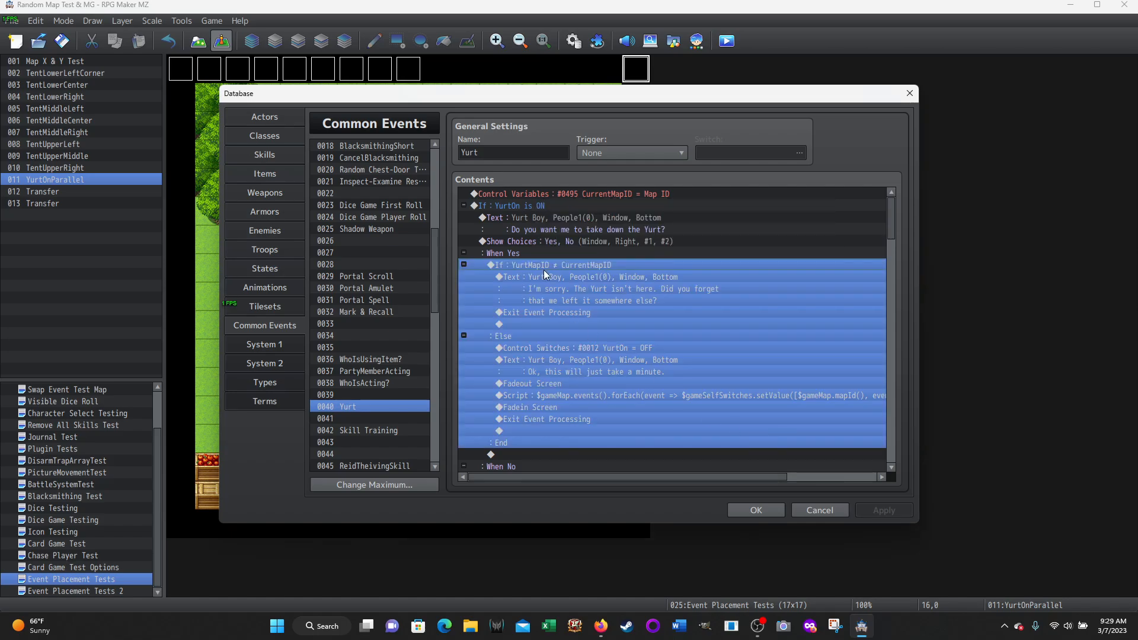
pyautogui.click(543, 275)
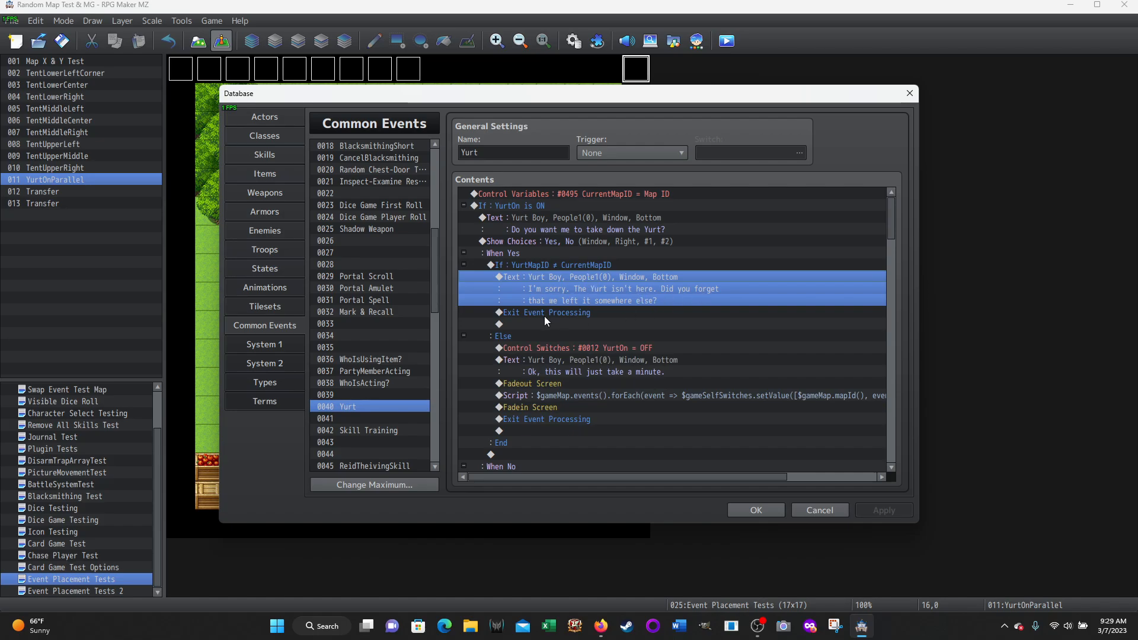
pyautogui.click(682, 313)
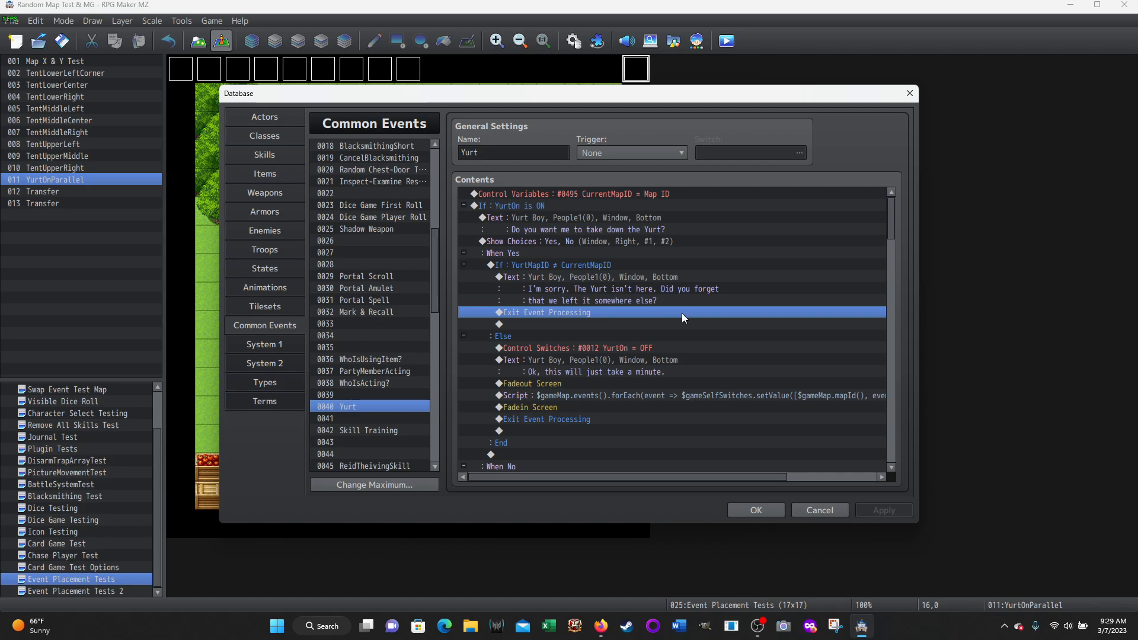
# In the Else branch of the YurtMapID ≠ CurrentMapID condition, examine the YurtOn = OFF switch command and the message after it
pyautogui.click(510, 336)
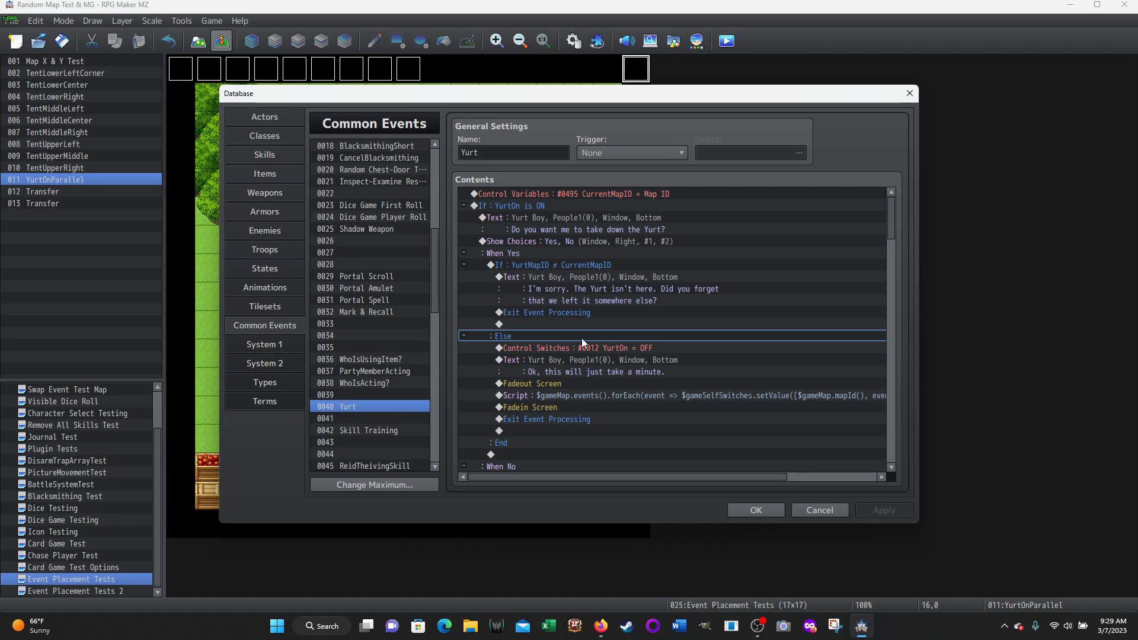
pyautogui.click(557, 345)
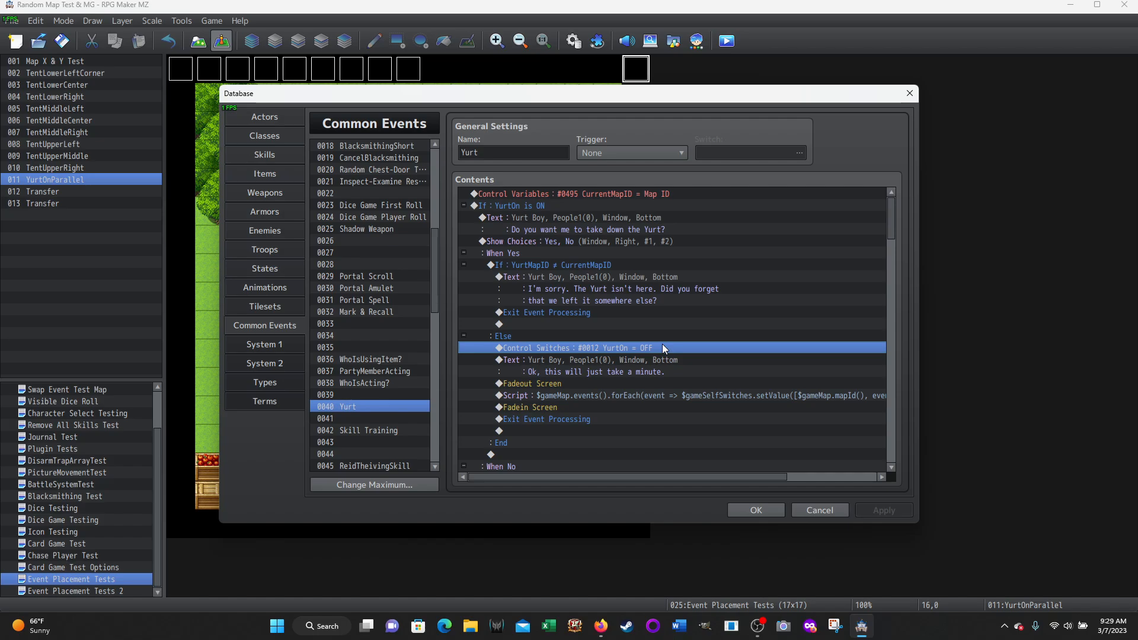
pyautogui.scroll(-1, 663, 347)
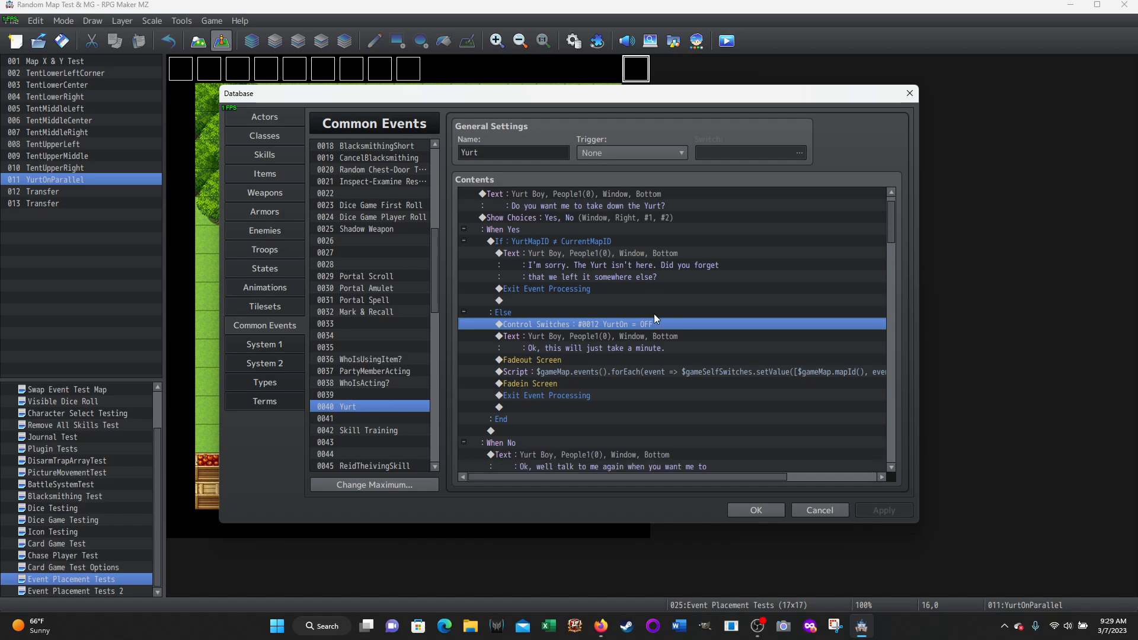
pyautogui.click(670, 325)
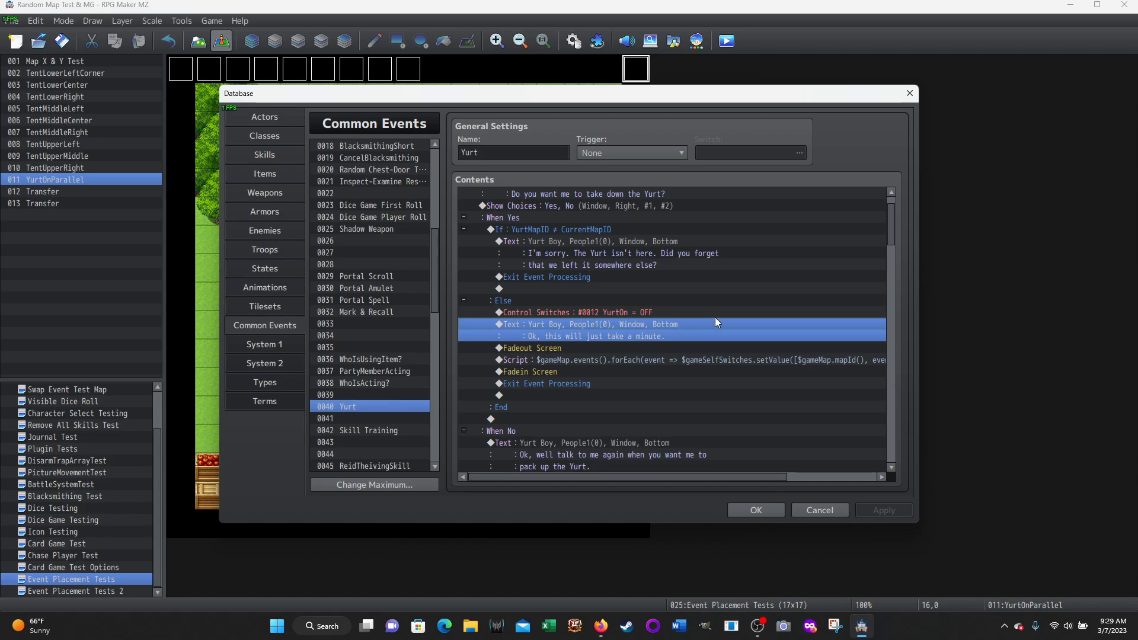
# Review the Else branch's Fadeout Screen, Fadein Screen and Exit Event Processing commands, and view the available screen commands without adding any
pyautogui.click(542, 350)
pyautogui.scroll(-1, 734, 315)
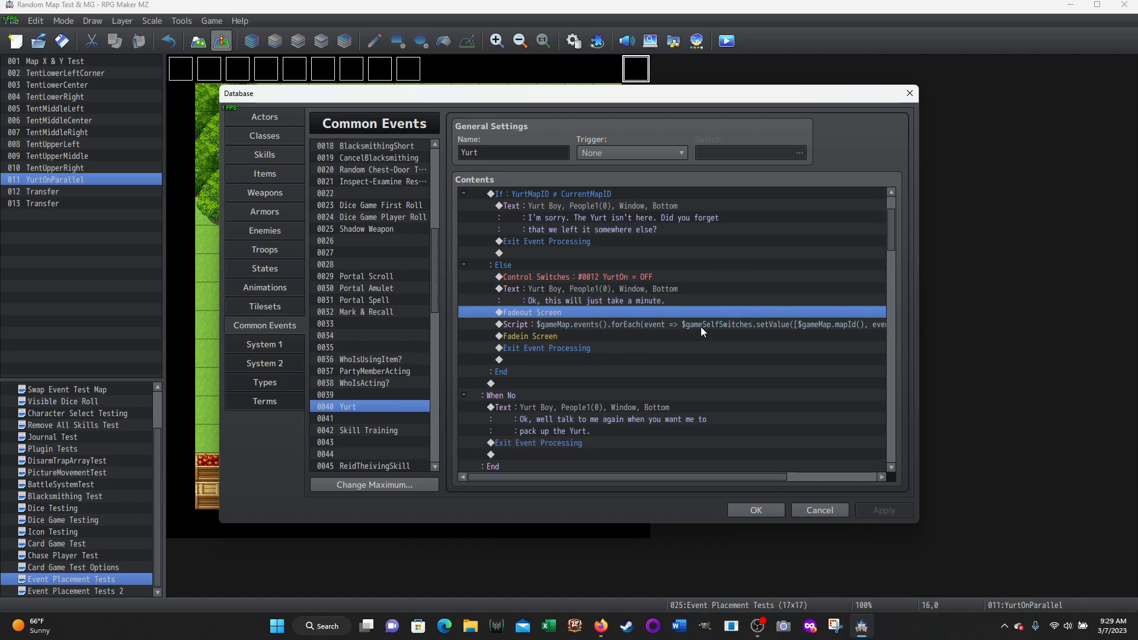
pyautogui.rightClick(533, 311)
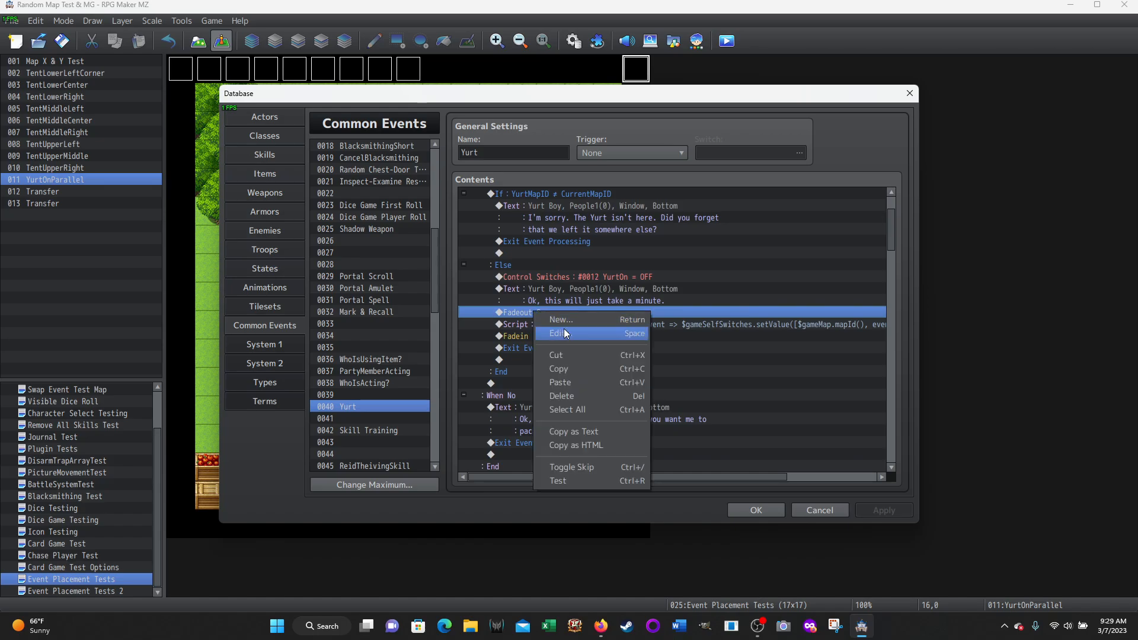
pyautogui.click(564, 333)
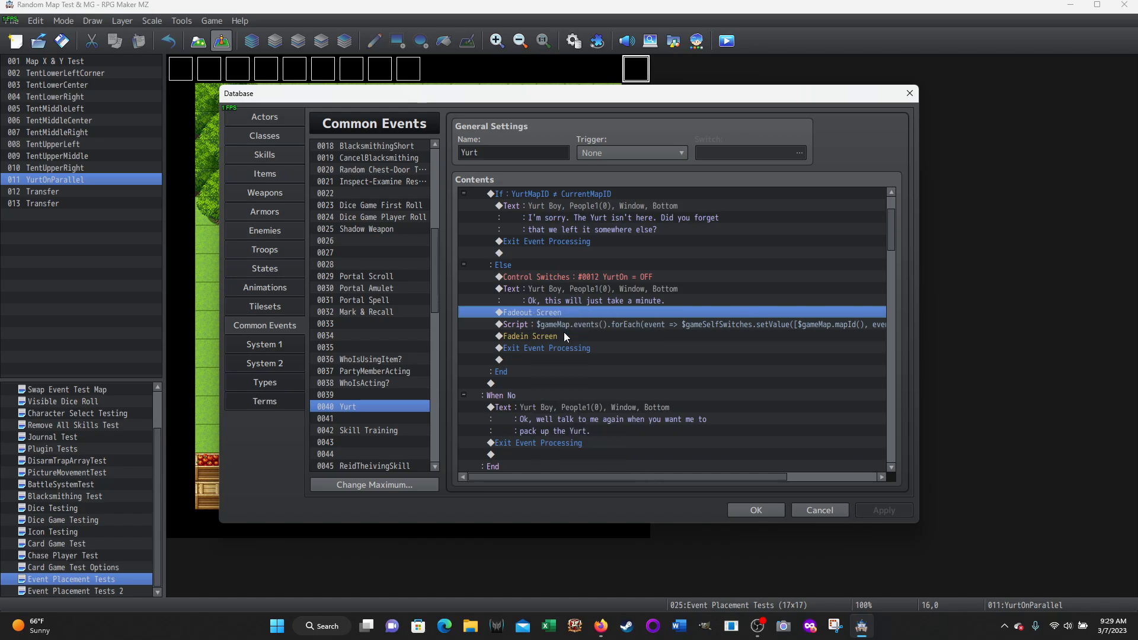
pyautogui.doubleClick(536, 312)
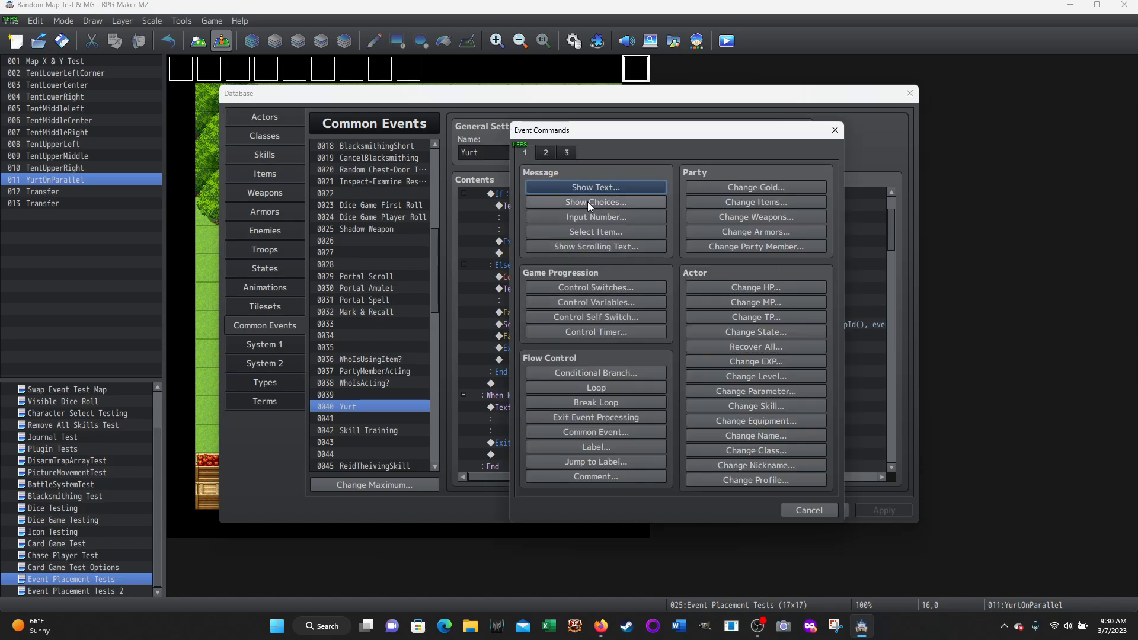
pyautogui.click(546, 153)
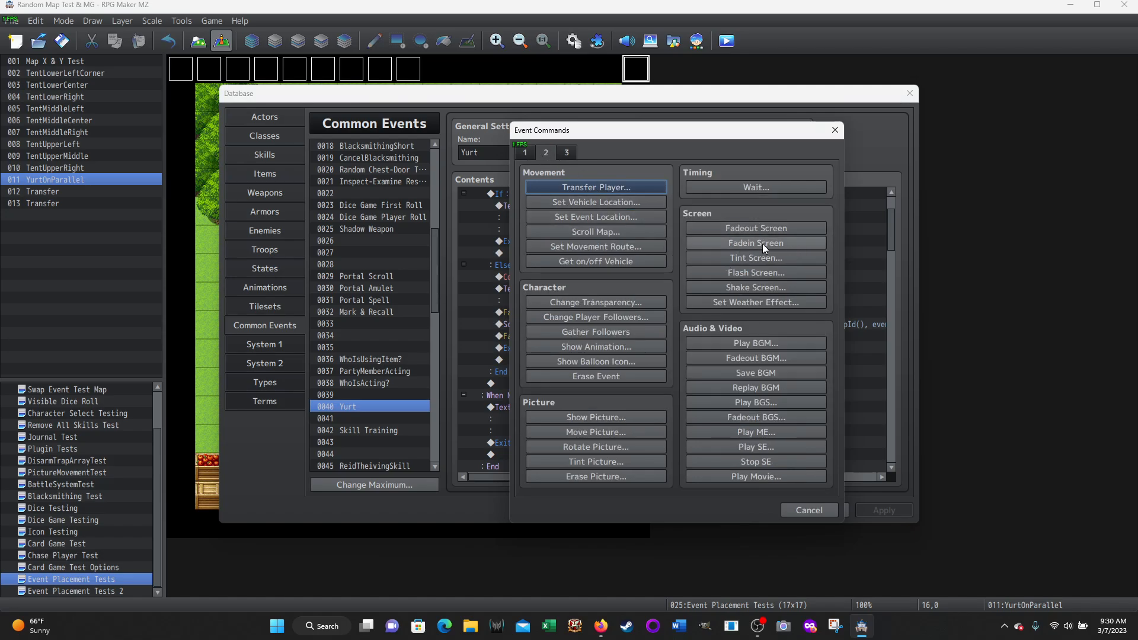
pyautogui.click(802, 509)
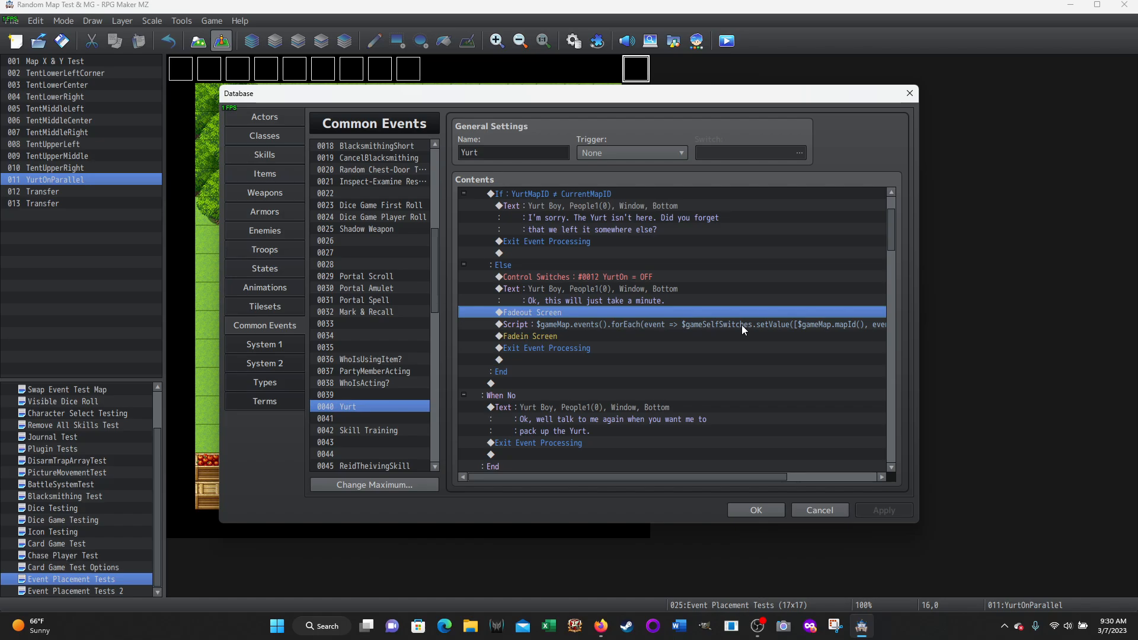
pyautogui.click(529, 337)
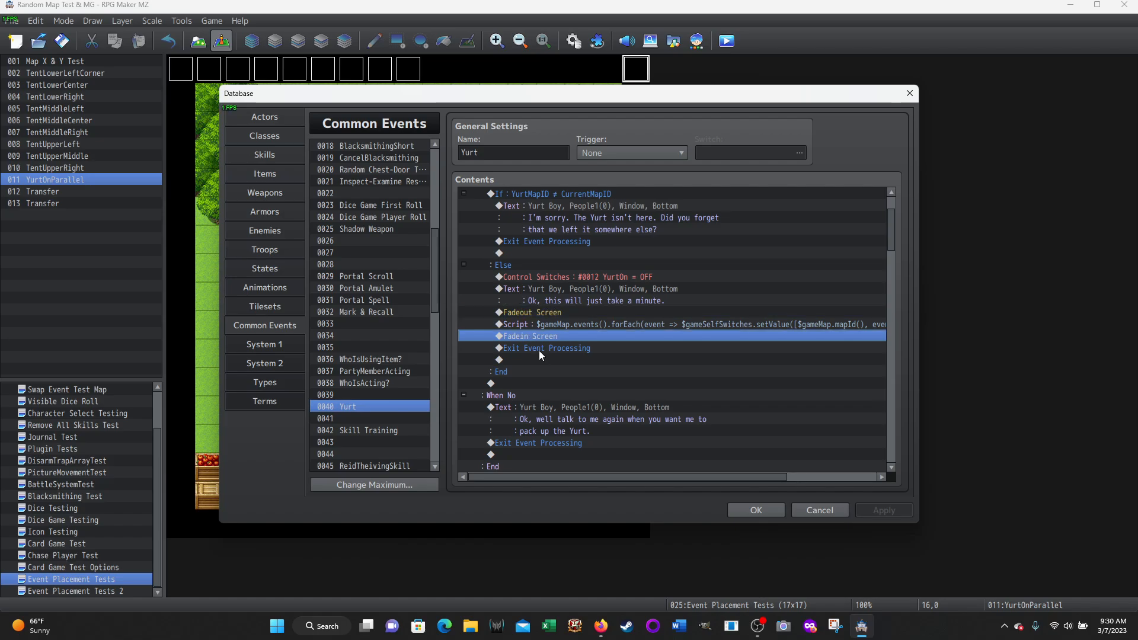
pyautogui.click(539, 350)
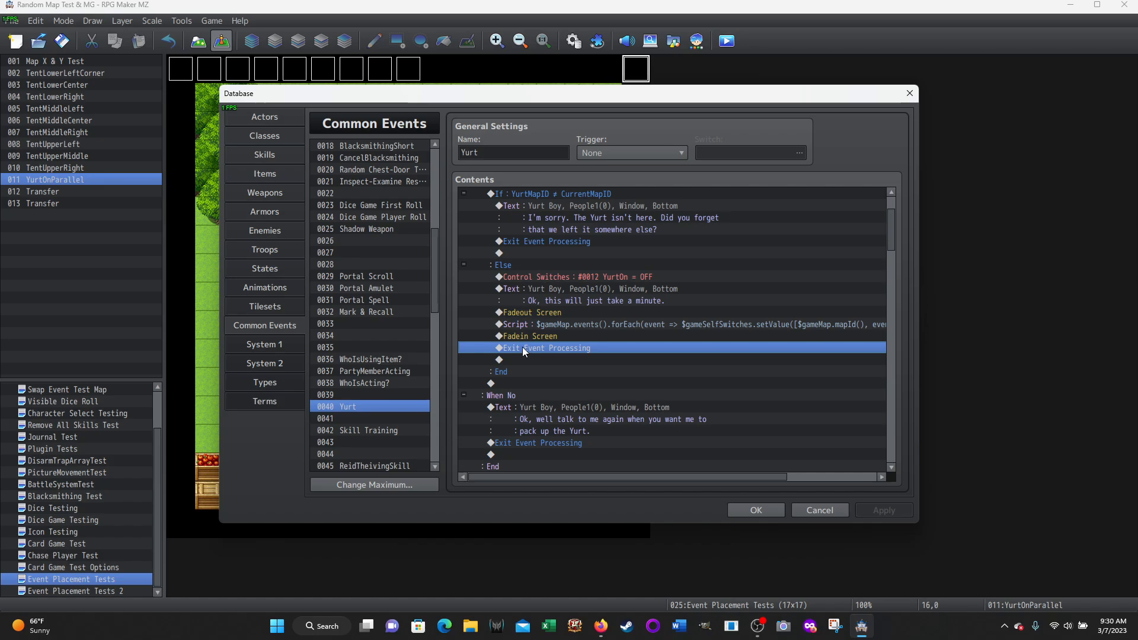
# Open the Else branch's self-switch script between the fadeout and fadein, and view it from the start of the line
pyautogui.click(579, 327)
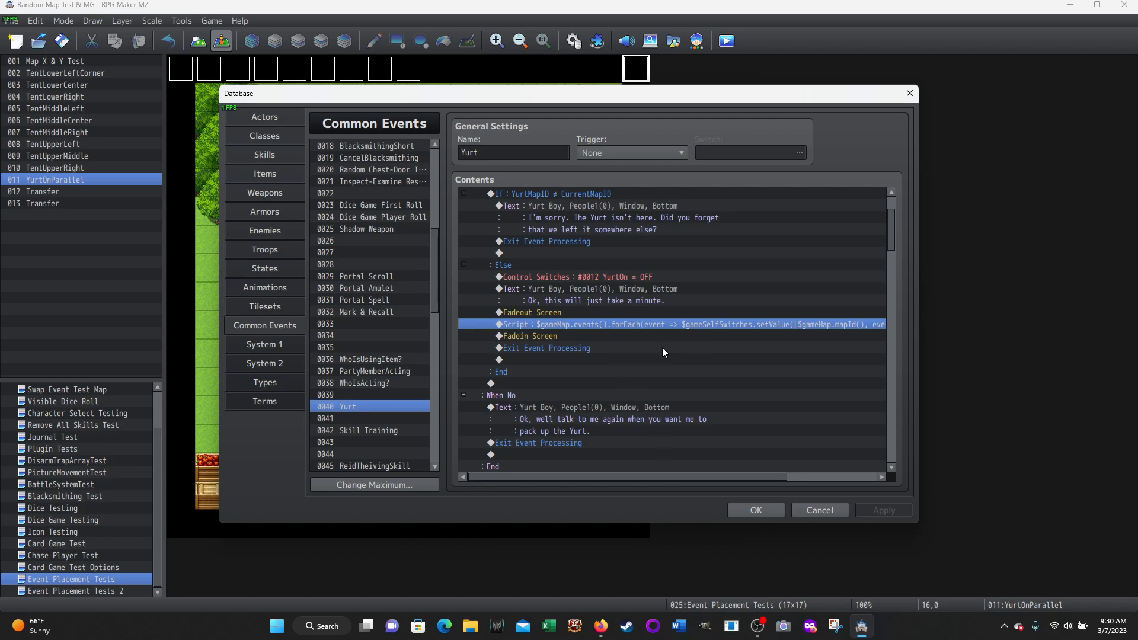
pyautogui.rightClick(588, 328)
pyautogui.click(700, 347)
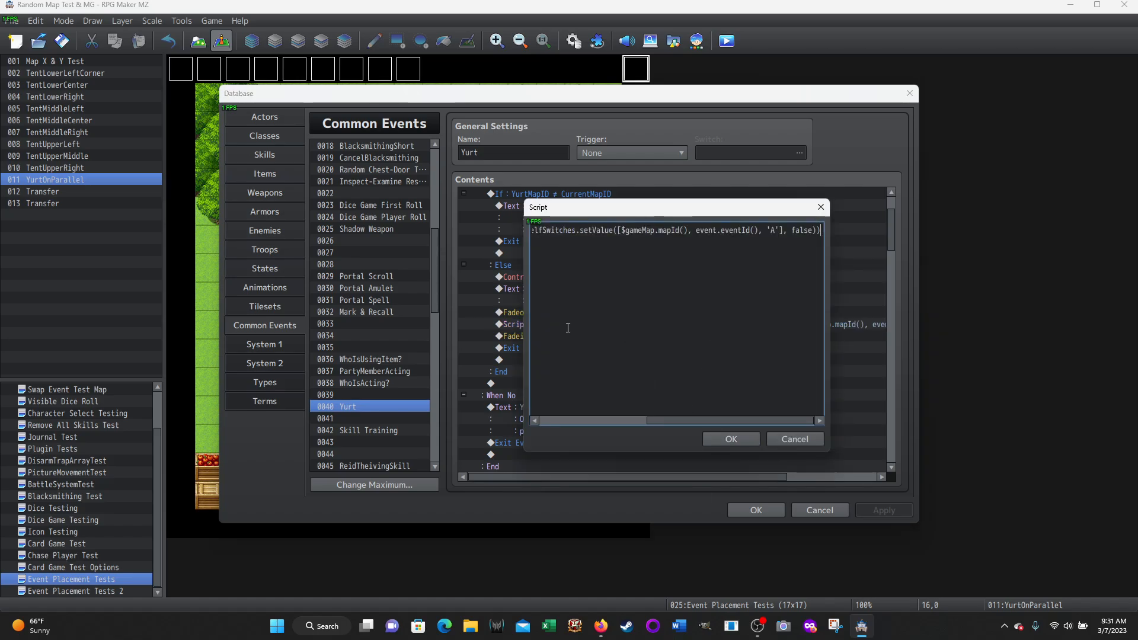
pyautogui.moveTo(670, 420); pyautogui.dragTo(561, 419)
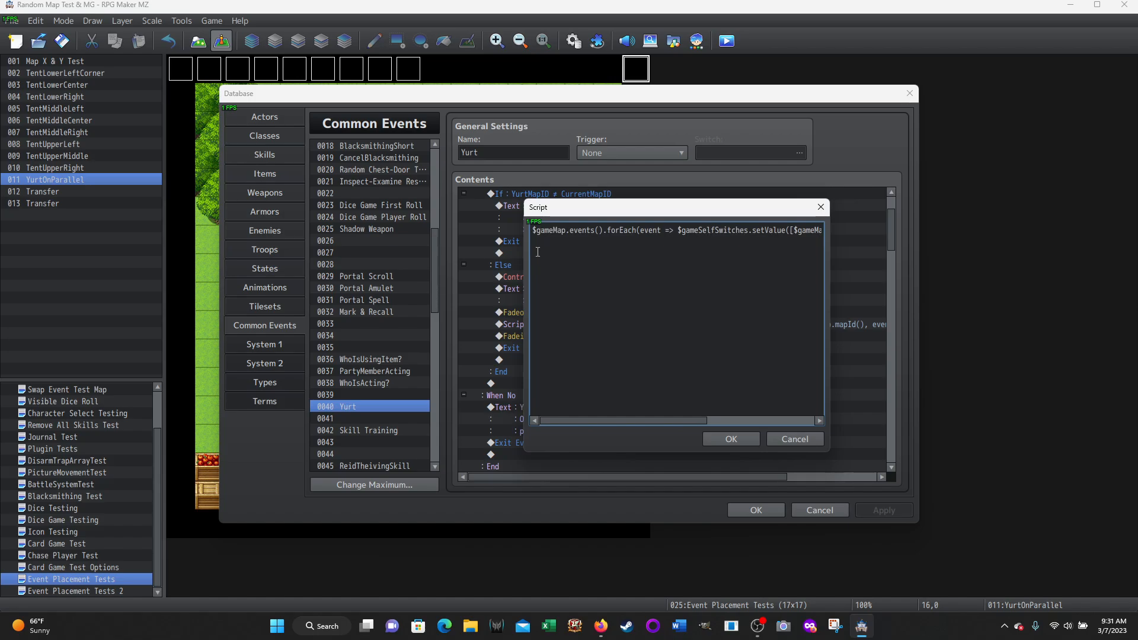
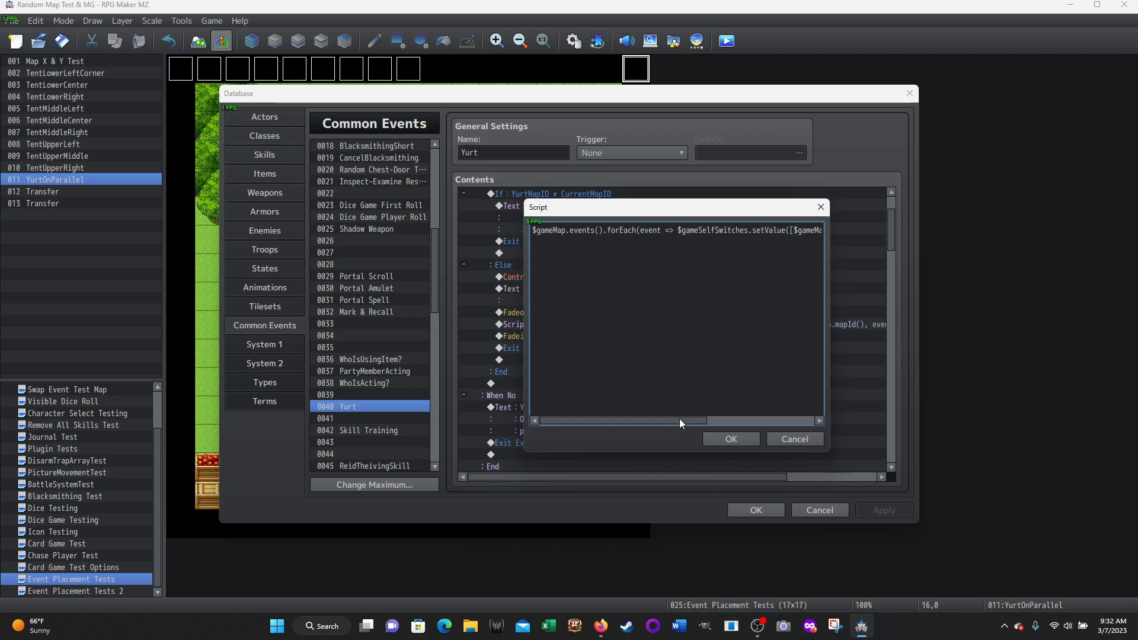
# Read the self-switch script from the forEach call through the setValue call, focusing on $gameSelfSwitches and its $gameMap.mapId() argument
pyautogui.moveTo(679, 418); pyautogui.dragTo(729, 423)
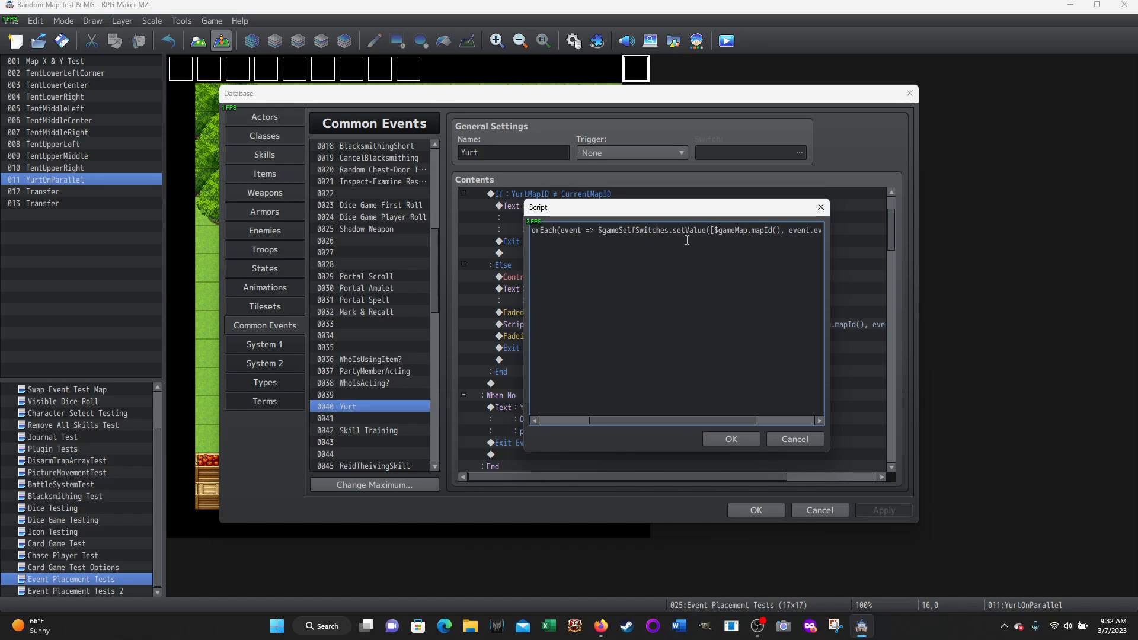
pyautogui.moveTo(599, 229); pyautogui.dragTo(698, 230)
pyautogui.click(605, 253)
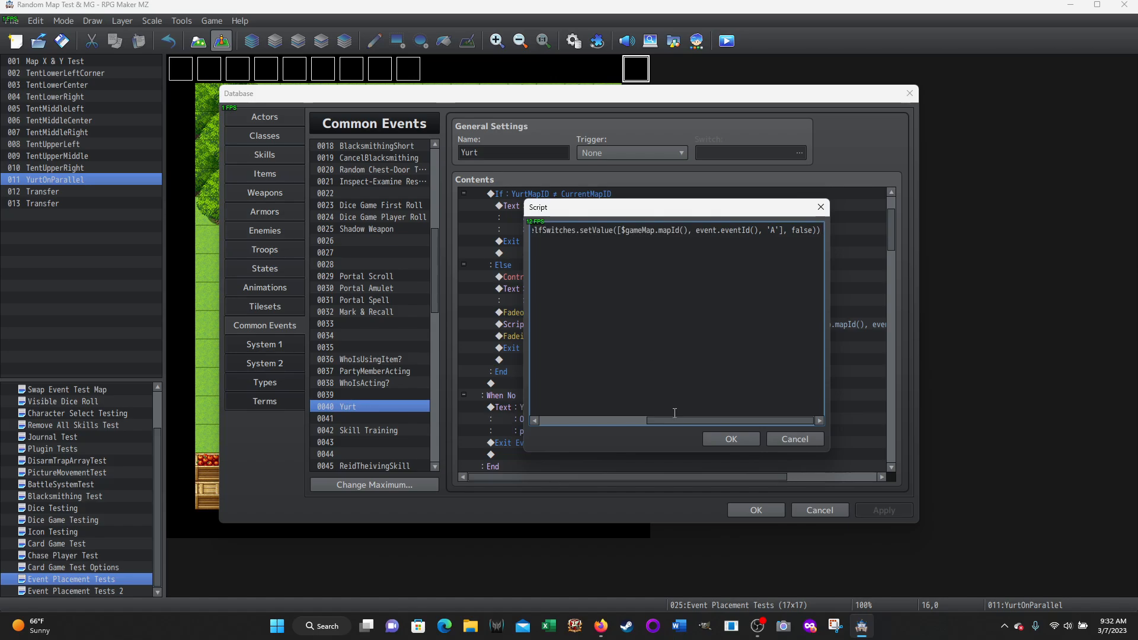
pyautogui.moveTo(673, 422); pyautogui.dragTo(622, 411)
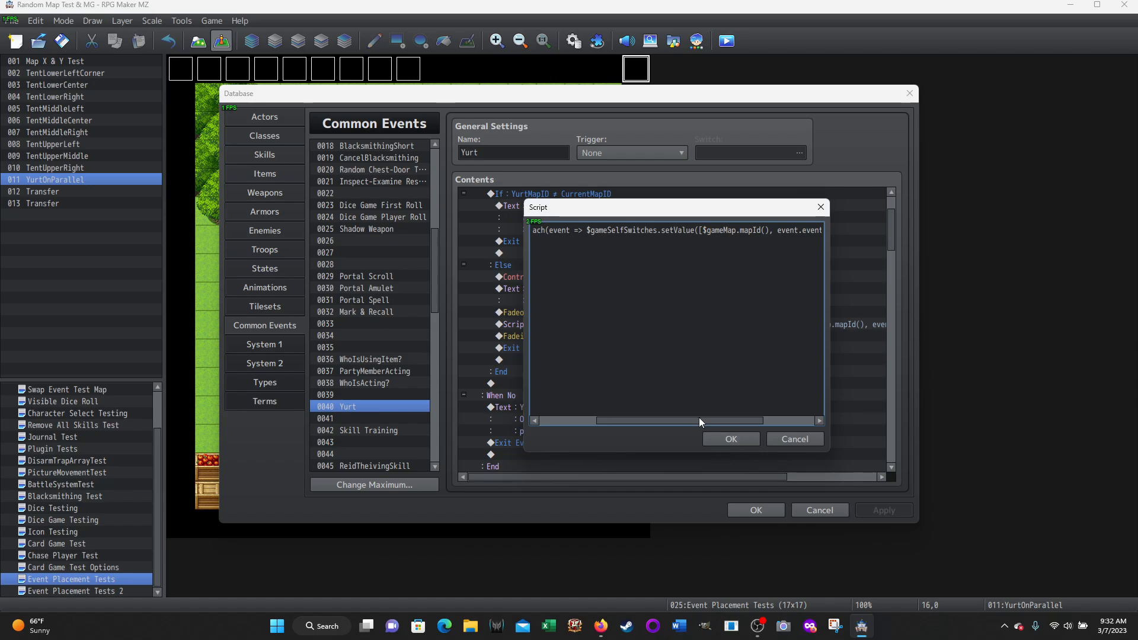
pyautogui.moveTo(699, 417); pyautogui.dragTo(722, 419)
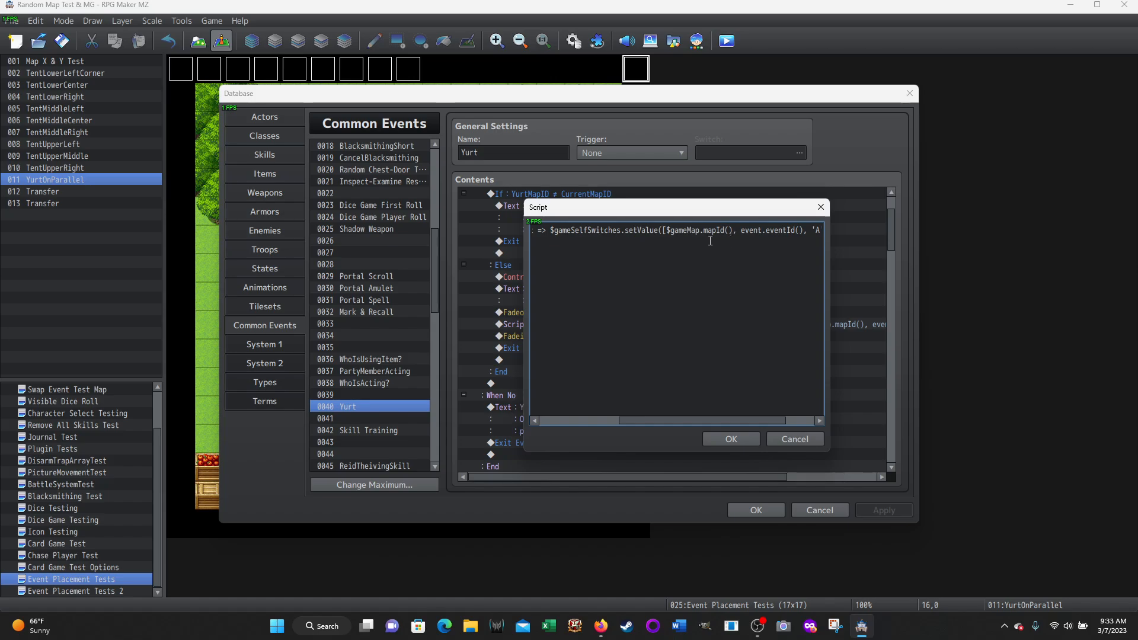
pyautogui.moveTo(667, 230); pyautogui.dragTo(732, 230)
pyautogui.click(692, 416)
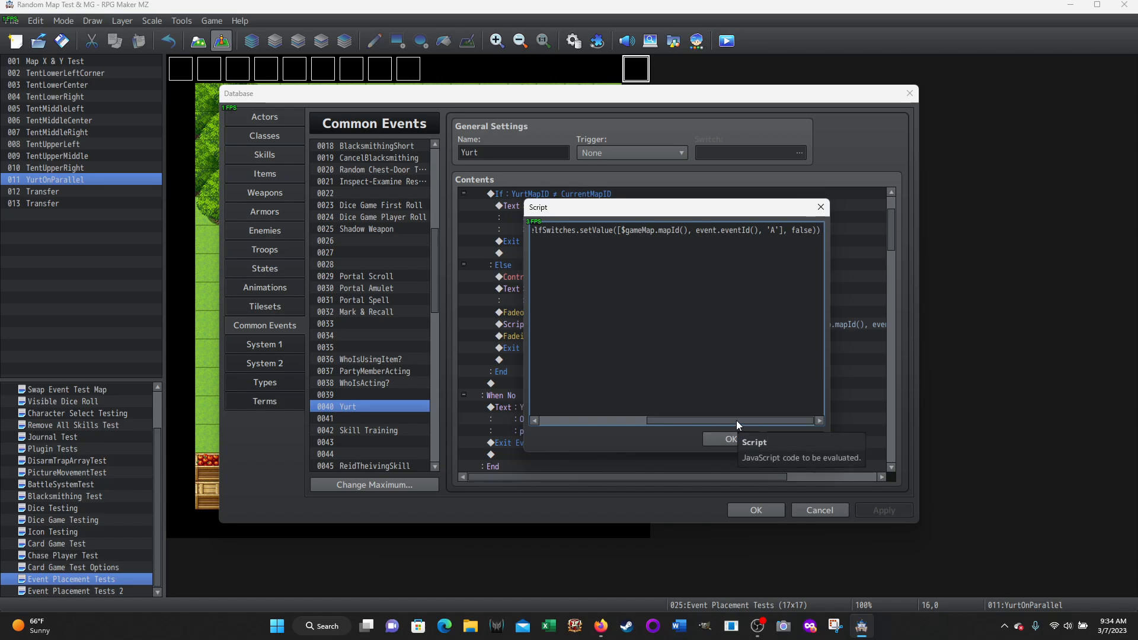
# Reread the self-switch script from start to end, close it without changes, and view its full line in the Yurt event contents
pyautogui.moveTo(736, 421); pyautogui.dragTo(586, 410)
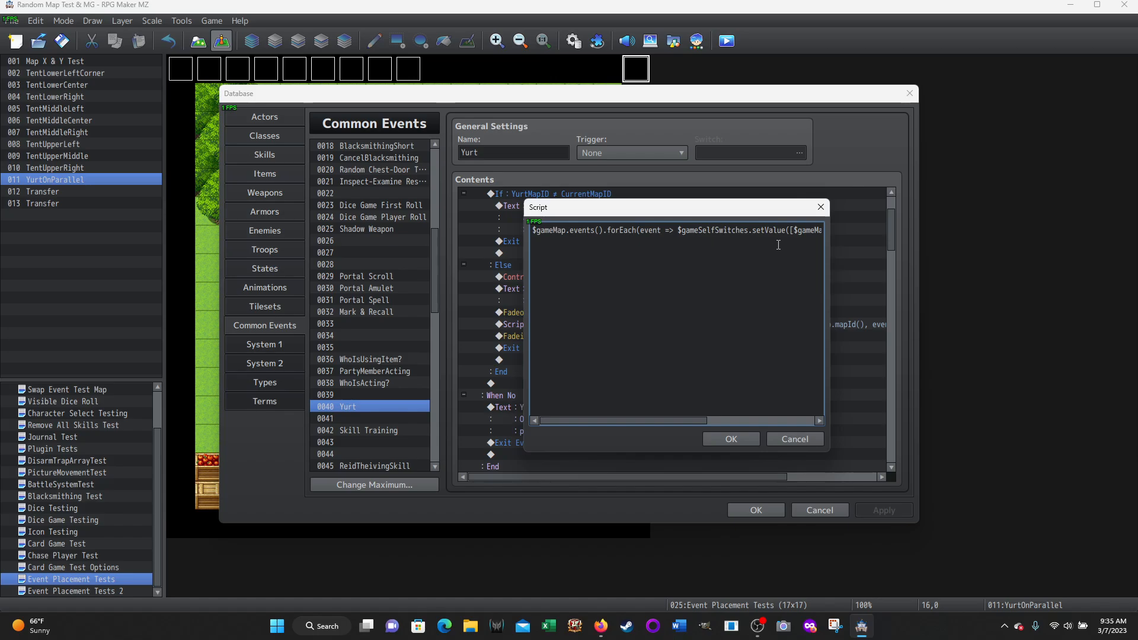
pyautogui.moveTo(691, 423); pyautogui.dragTo(774, 422)
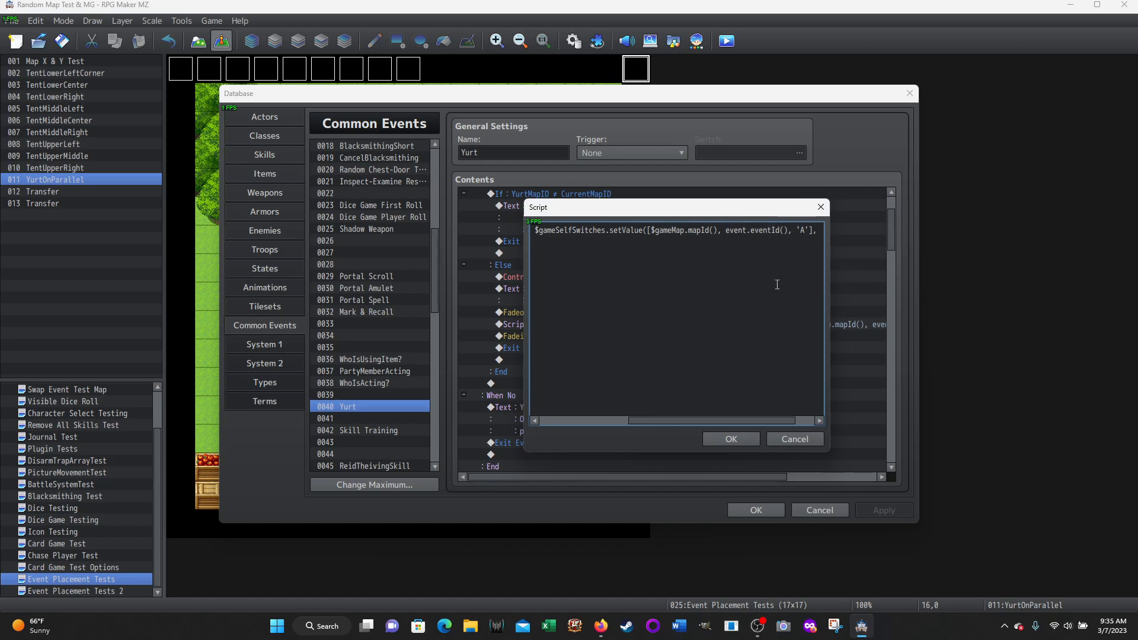
pyautogui.moveTo(694, 422); pyautogui.dragTo(729, 424)
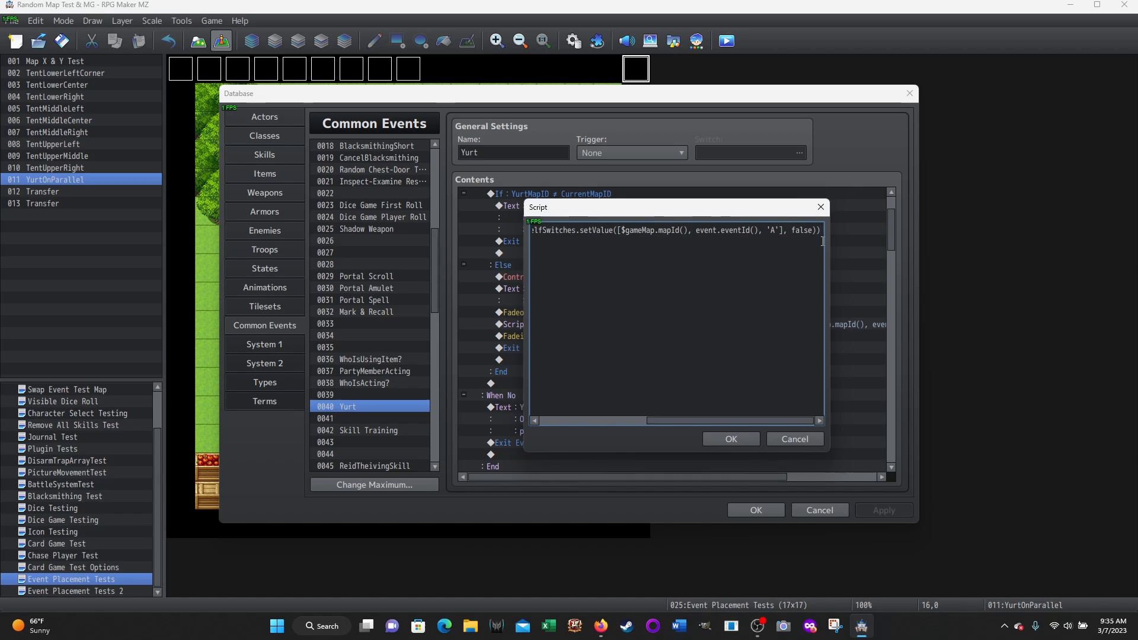
pyautogui.click(795, 437)
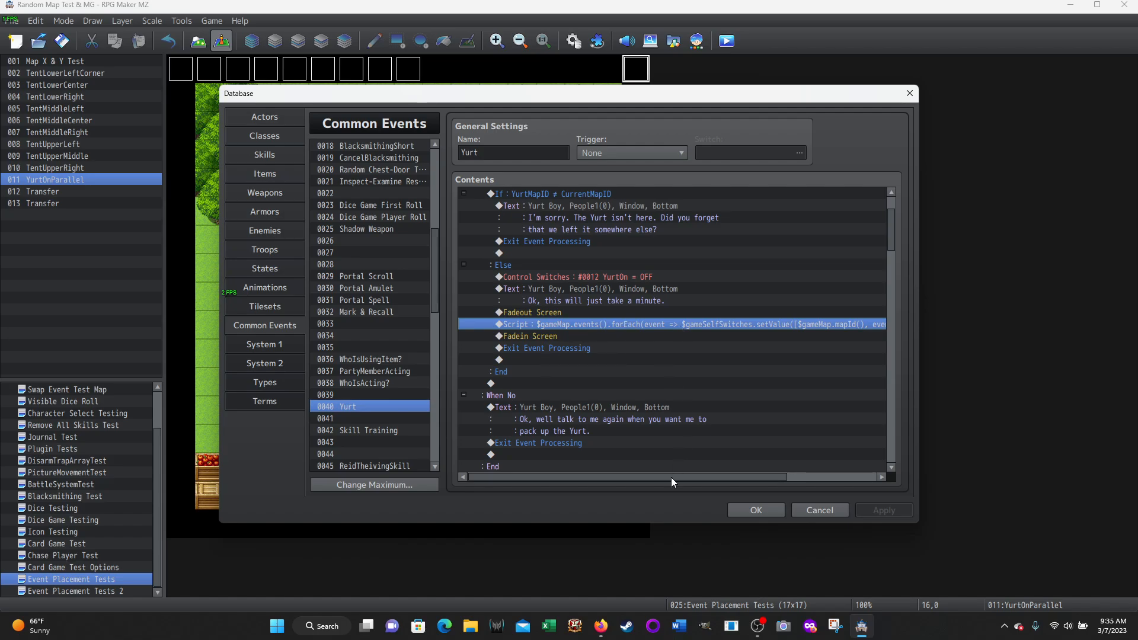
pyautogui.moveTo(671, 478); pyautogui.dragTo(830, 482)
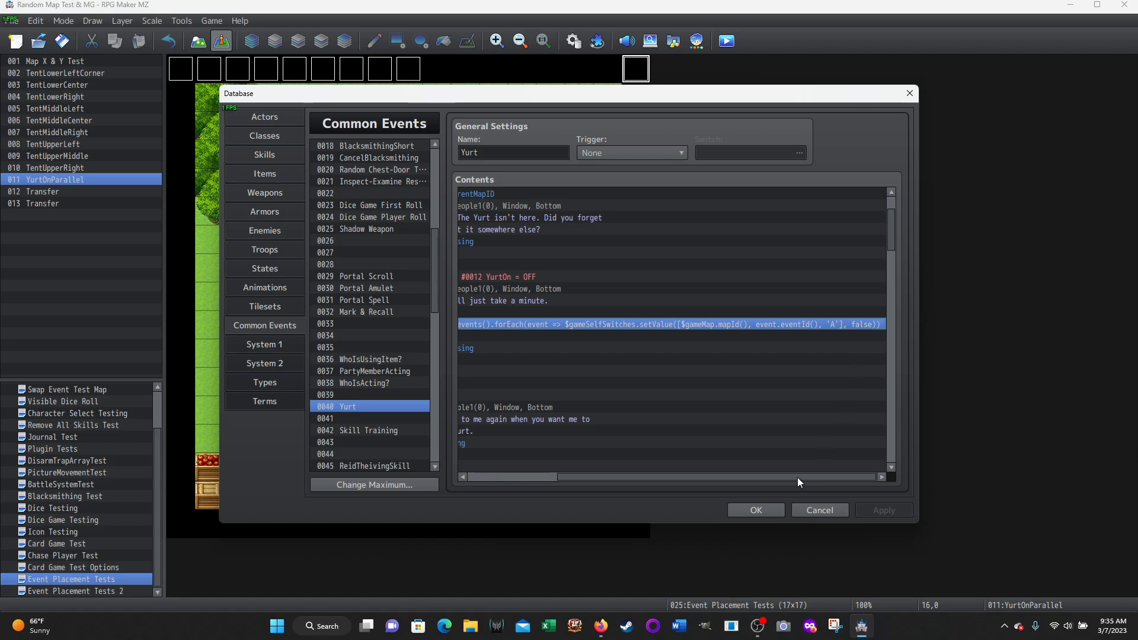
pyautogui.moveTo(798, 478); pyautogui.dragTo(712, 464)
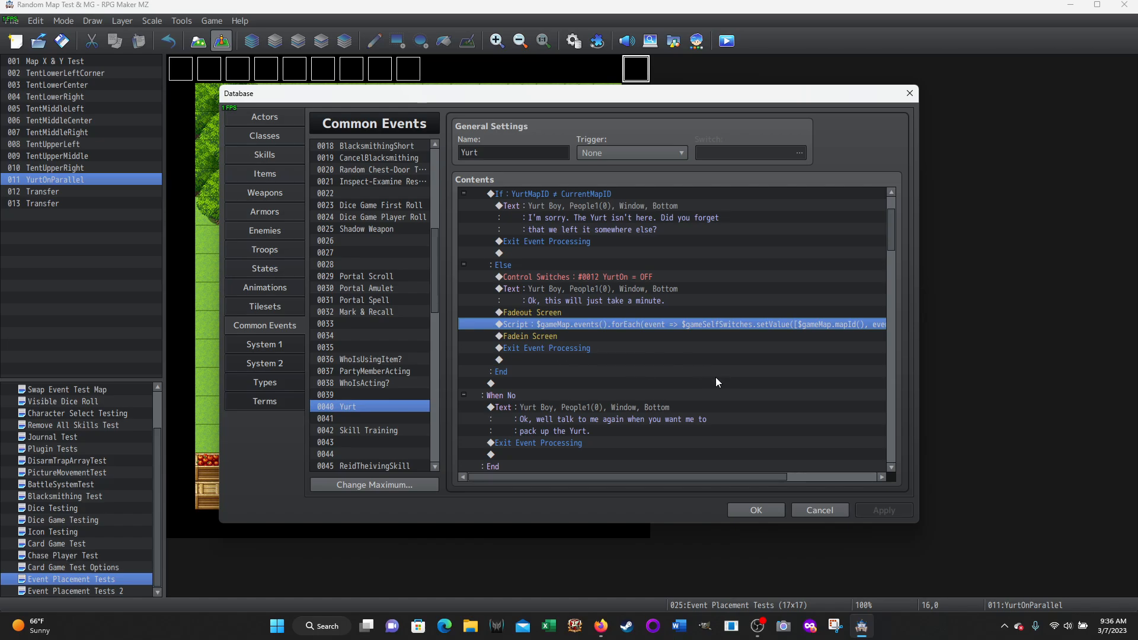
# Compare the Yurt event's YurtOn is ON take-down block with the set-up message and choices that follow it
pyautogui.scroll(-2, 716, 377)
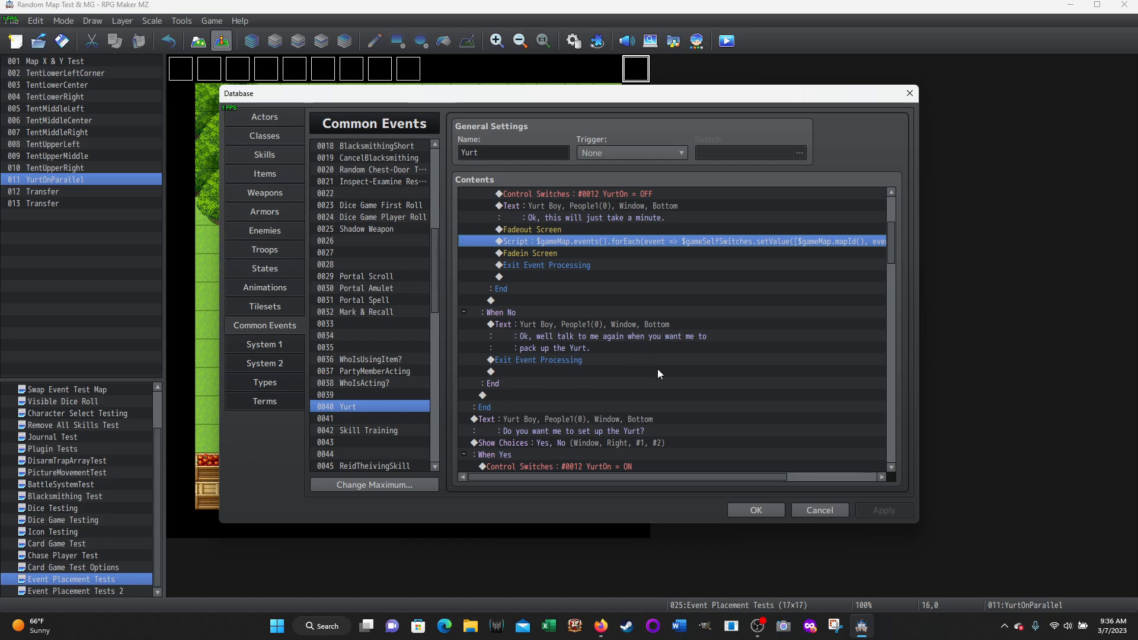
pyautogui.scroll(4, 639, 354)
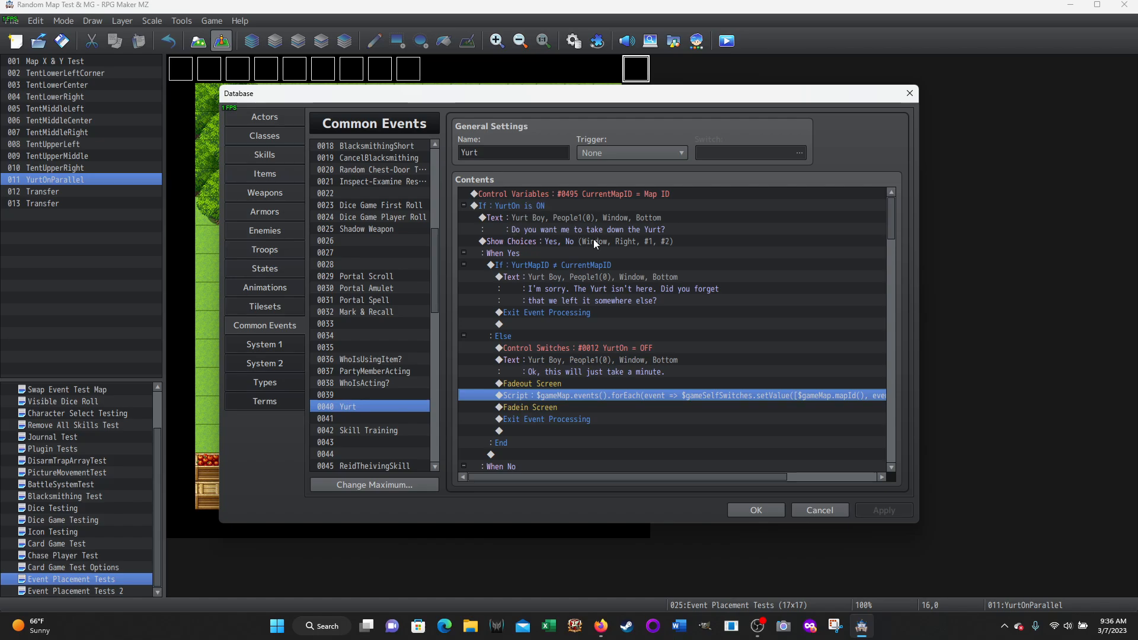
pyautogui.scroll(-10, 622, 356)
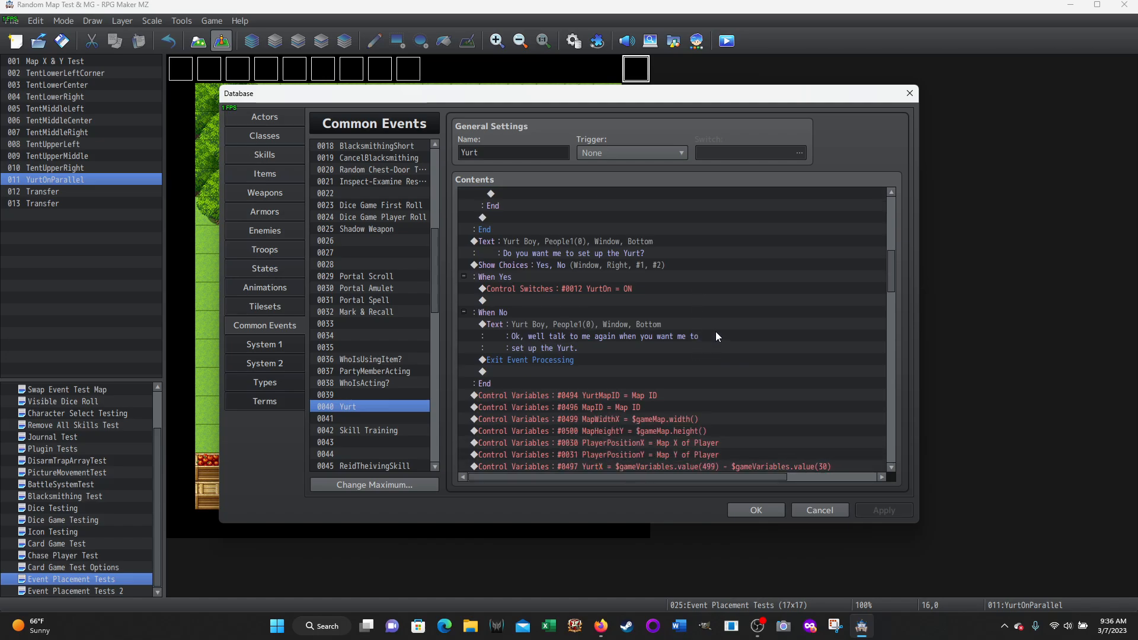
pyautogui.scroll(2, 716, 332)
pyautogui.scroll(-1, 716, 336)
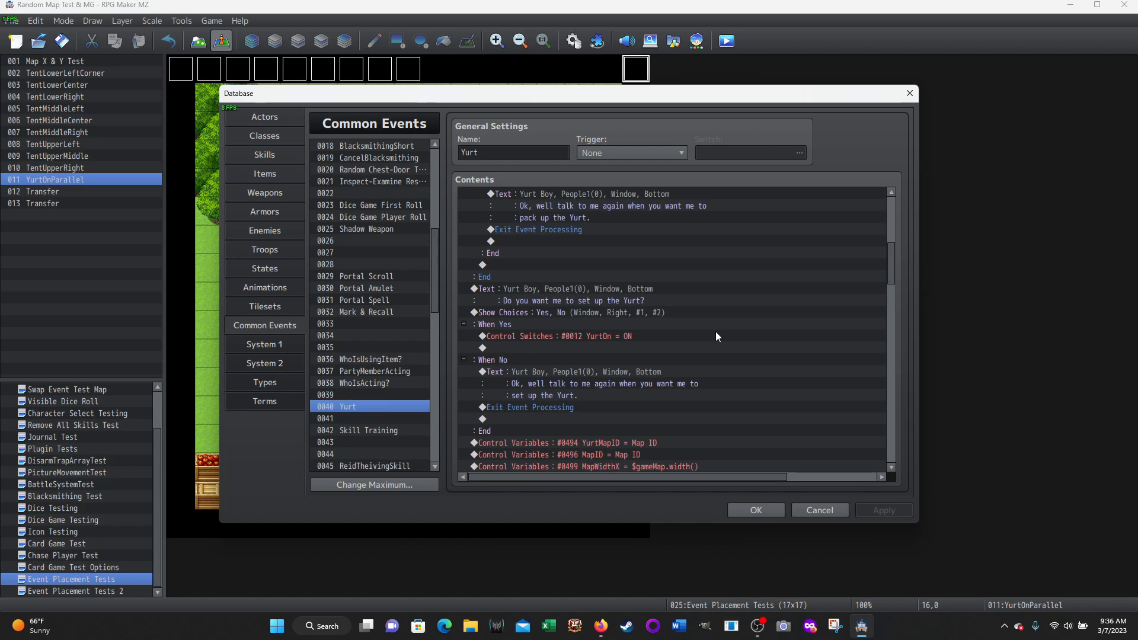
pyautogui.scroll(2, 716, 337)
pyautogui.scroll(7, 518, 209)
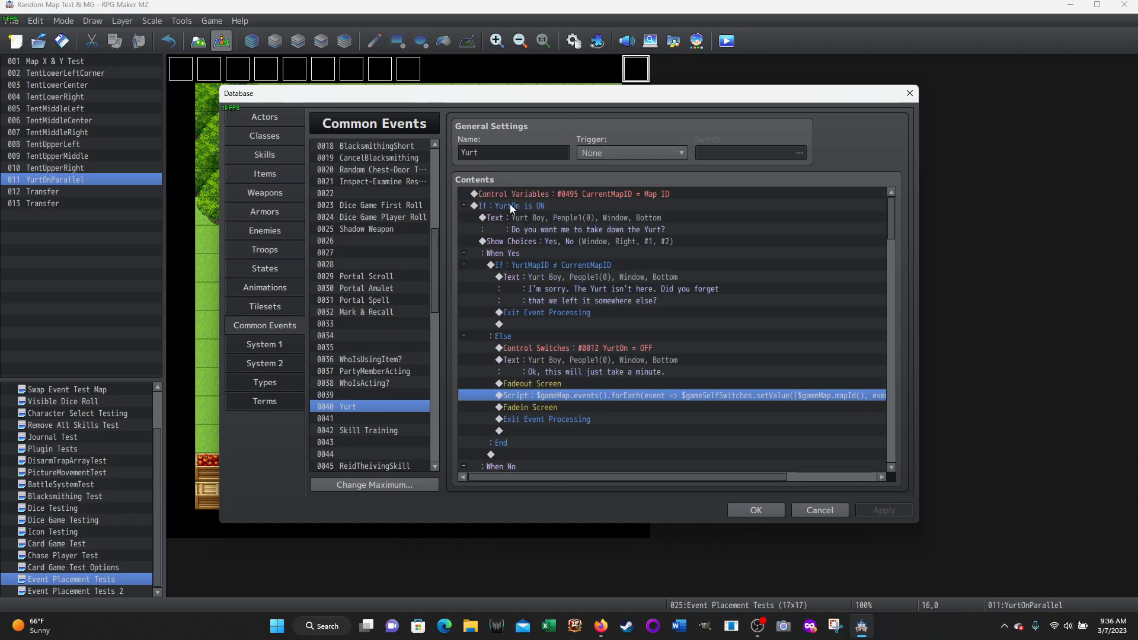
pyautogui.scroll(-7, 510, 243)
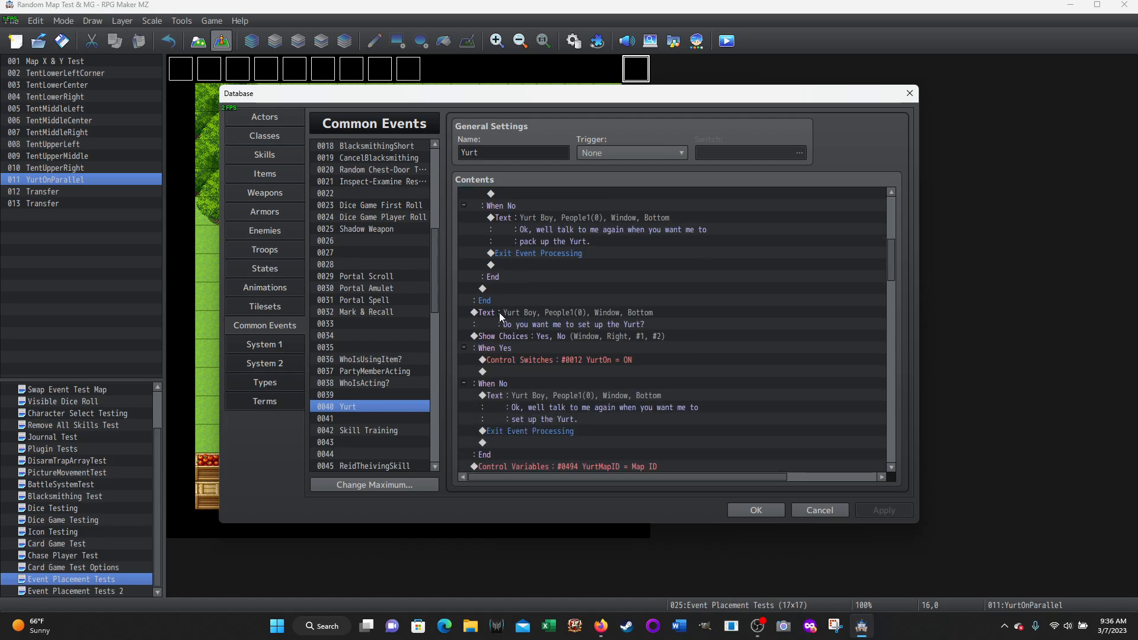
# Examine the set-up question, its Yes/No choices, and the YurtOn = ON switch command under Yes
pyautogui.click(535, 315)
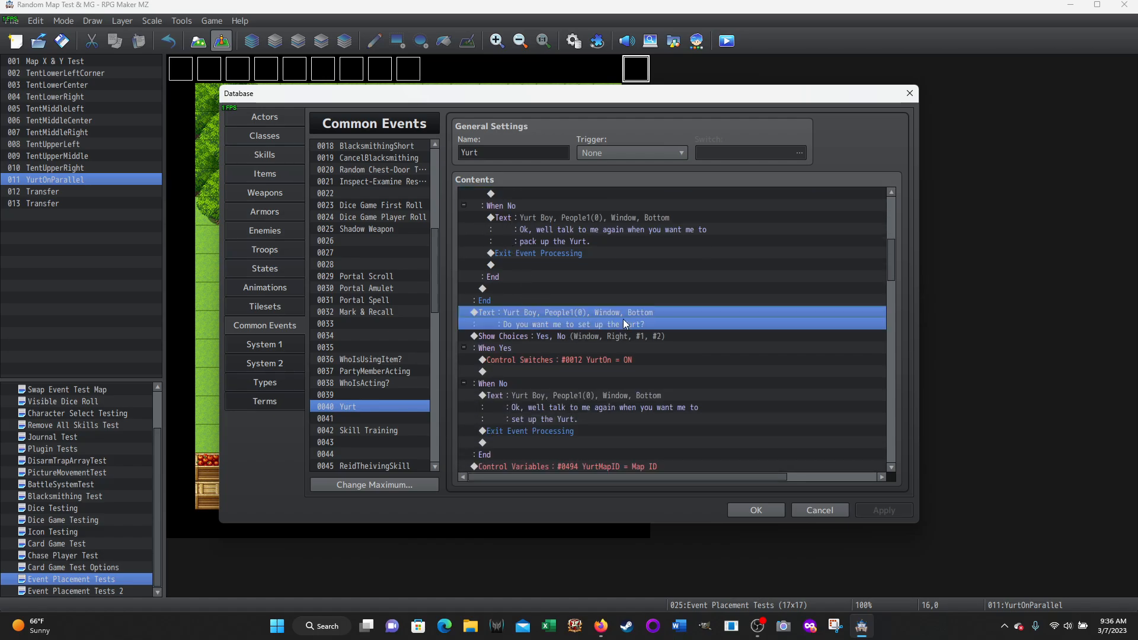
pyautogui.scroll(-1, 759, 299)
pyautogui.click(516, 300)
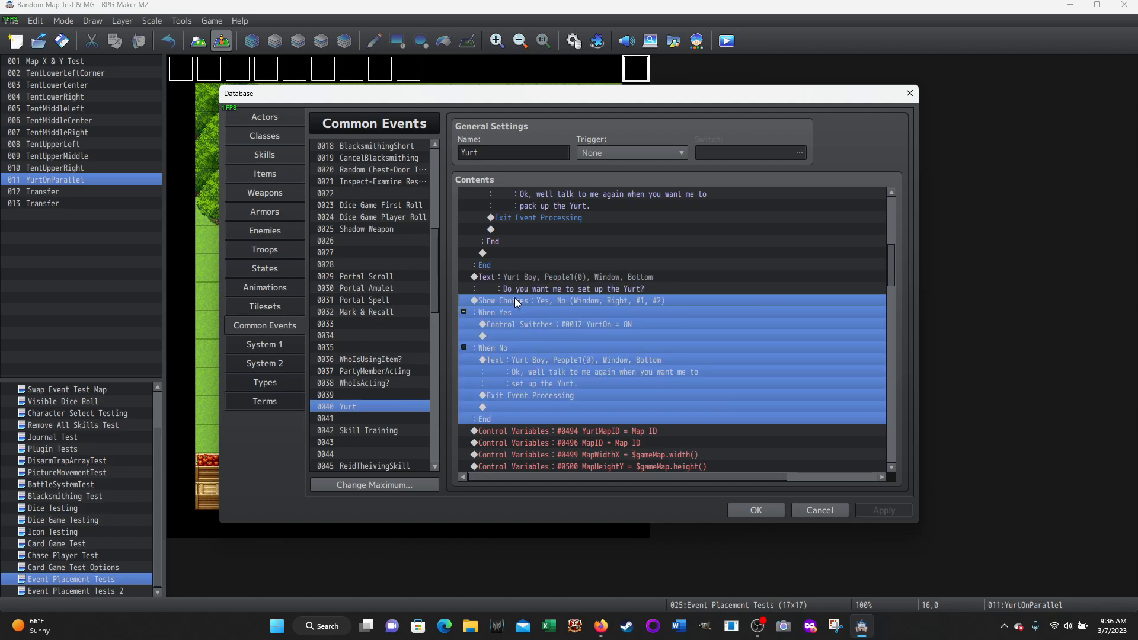
pyautogui.scroll(-2, 515, 297)
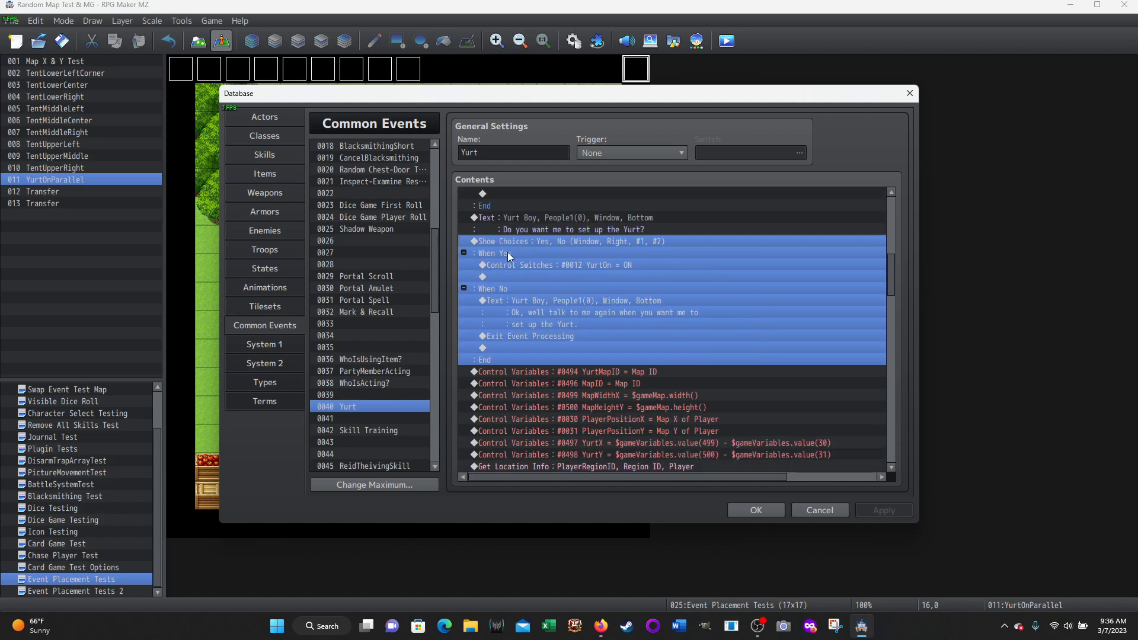
pyautogui.click(504, 261)
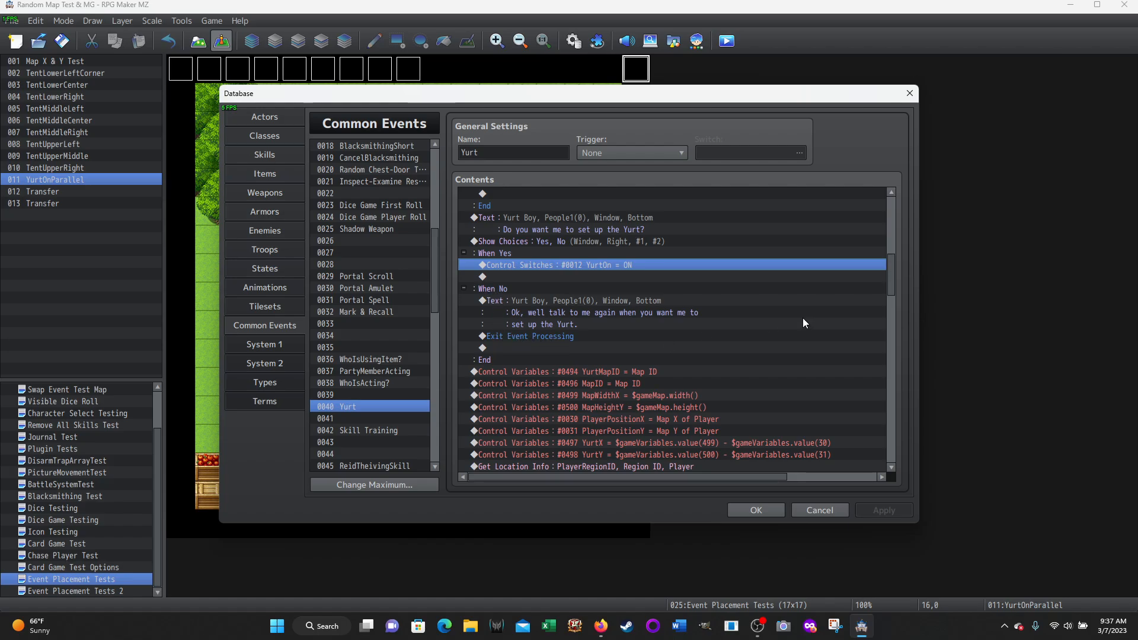
# Inspect the MapWidthX and MapHeightY variable commands after the set-up choices, checking their script operands without changing them
pyautogui.scroll(-2, 800, 317)
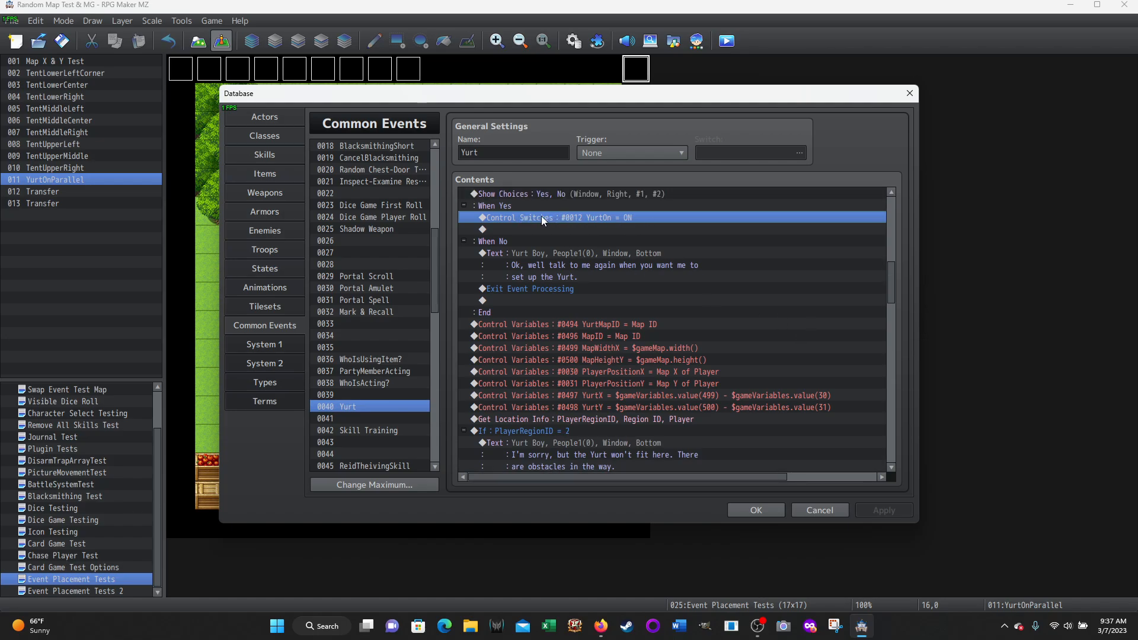
pyautogui.scroll(-3, 809, 301)
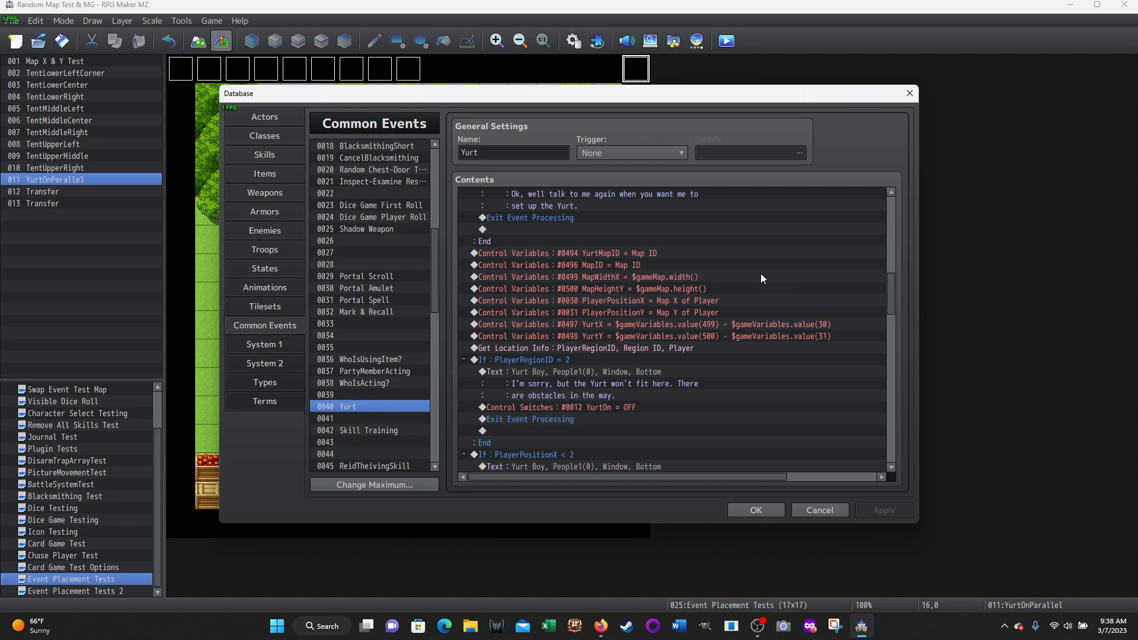
pyautogui.scroll(-1, 778, 274)
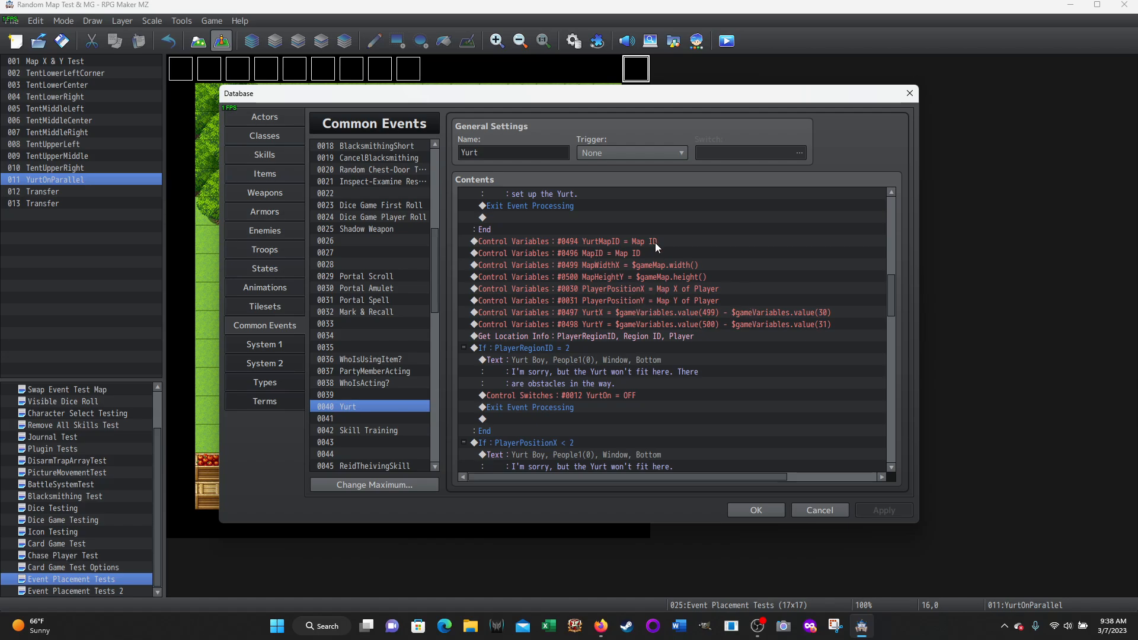
pyautogui.rightClick(610, 265)
pyautogui.click(635, 290)
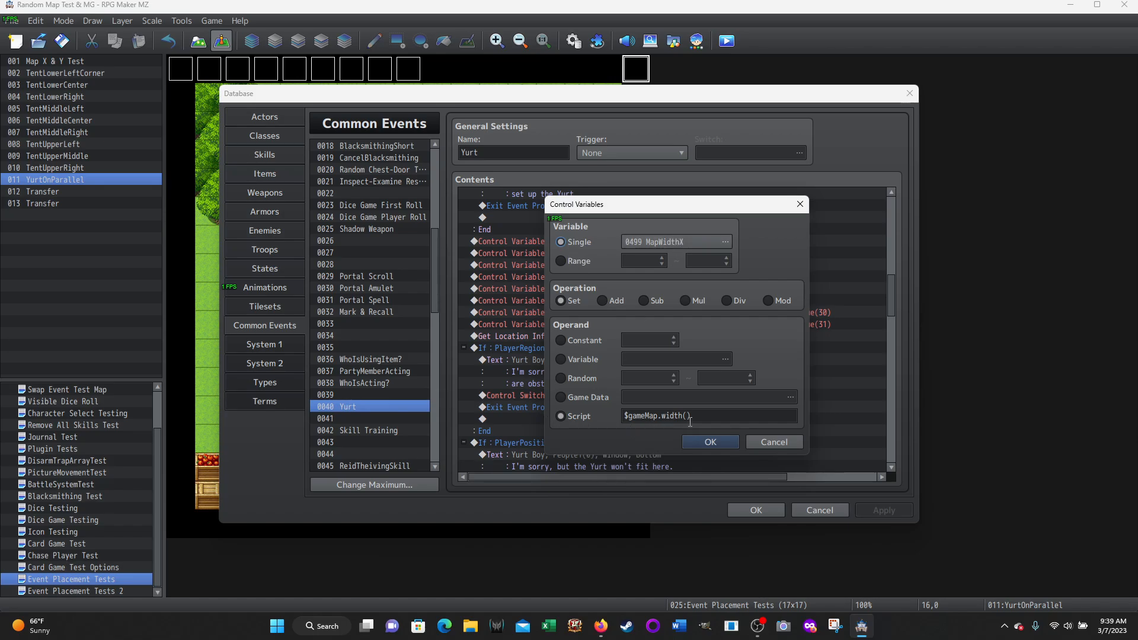
pyautogui.click(764, 444)
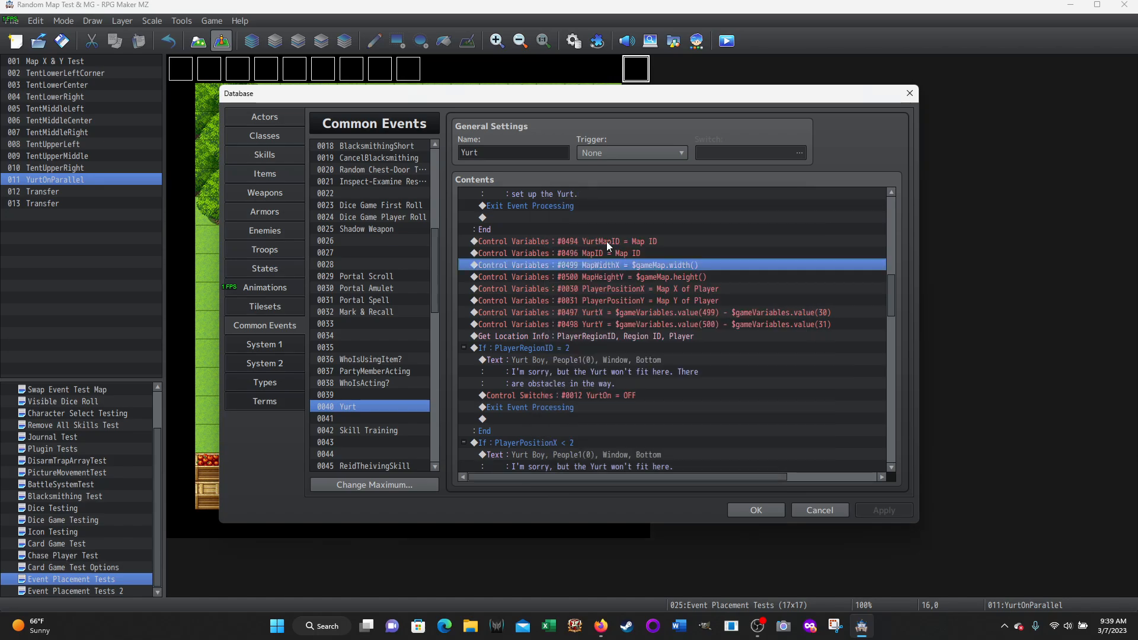
pyautogui.rightClick(630, 277)
pyautogui.click(663, 299)
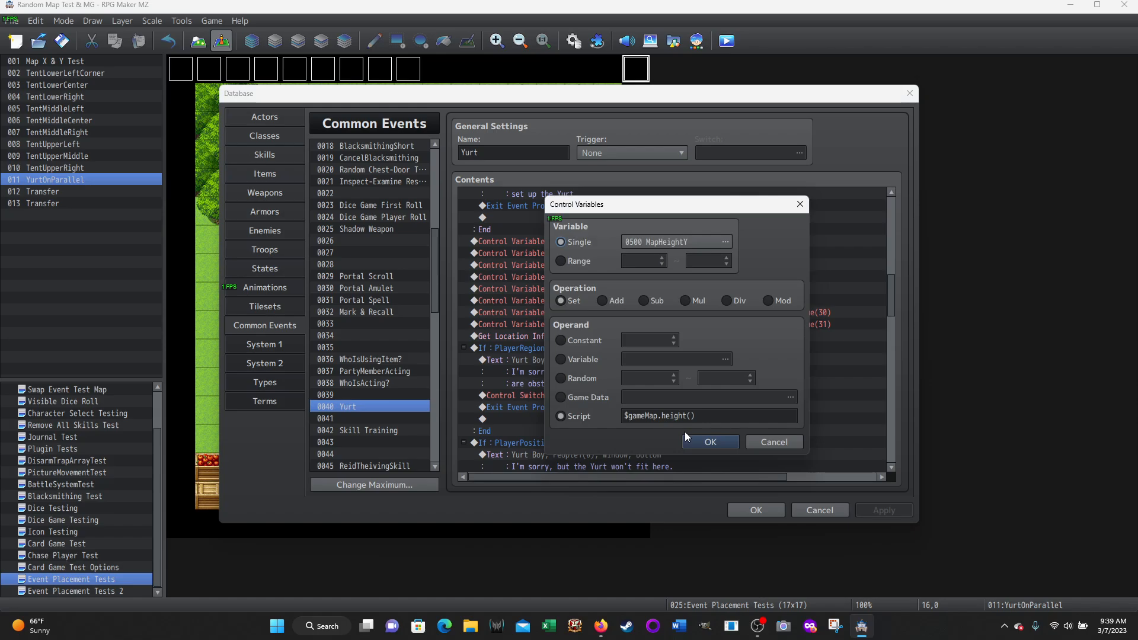
pyautogui.click(711, 443)
# Inspect the PlayerPositionX variable command and its game data source, and close both without changes
pyautogui.click(628, 289)
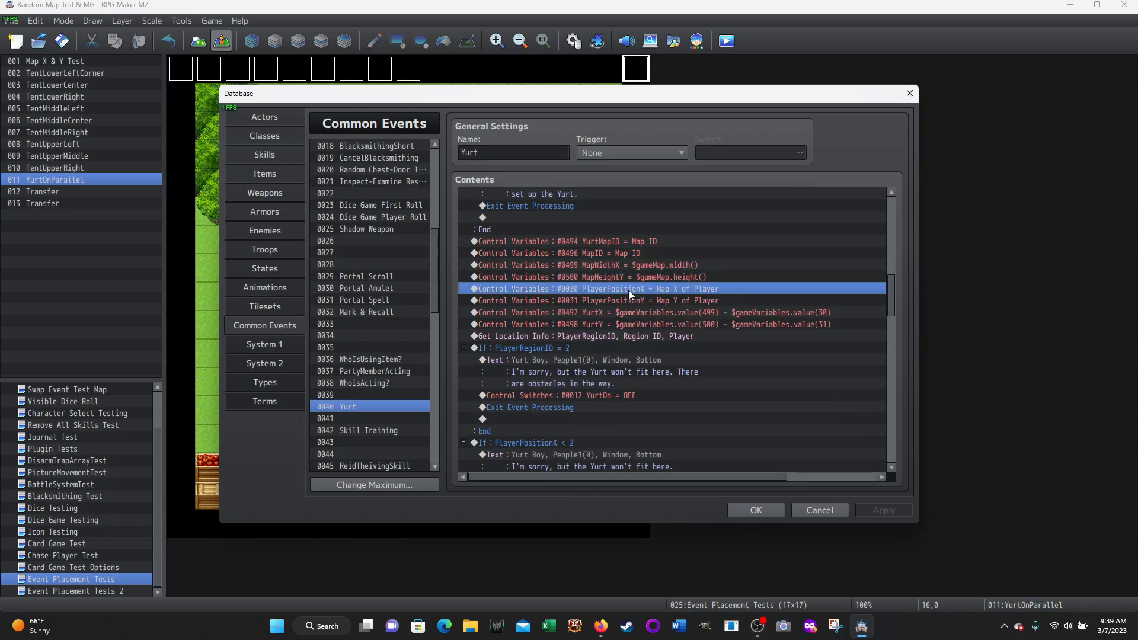
pyautogui.rightClick(629, 290)
pyautogui.click(646, 301)
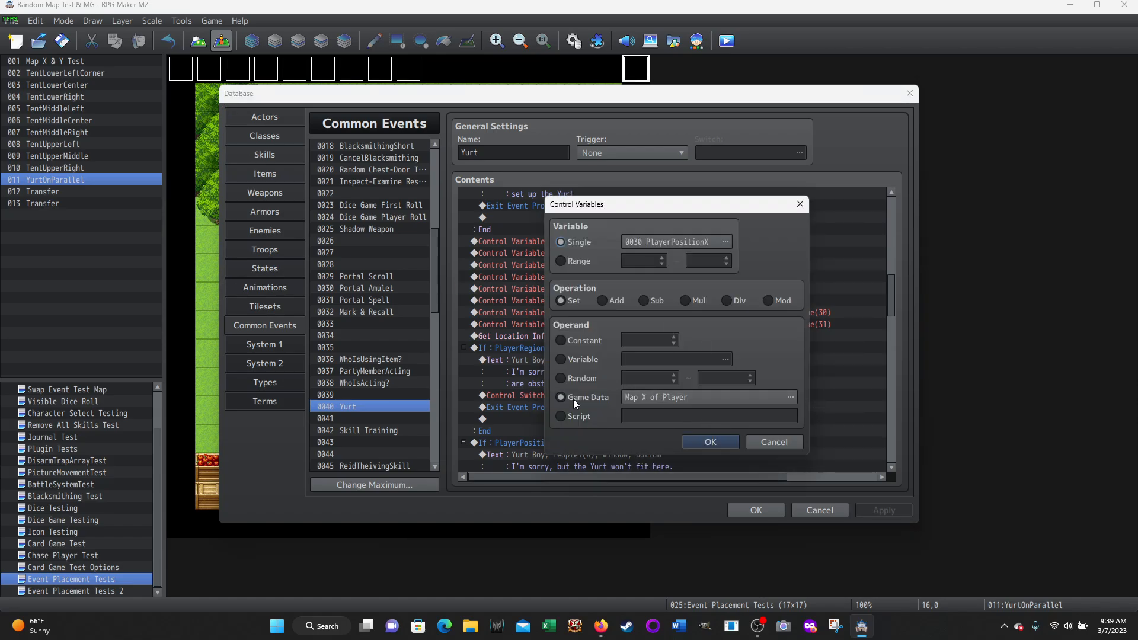
pyautogui.click(795, 395)
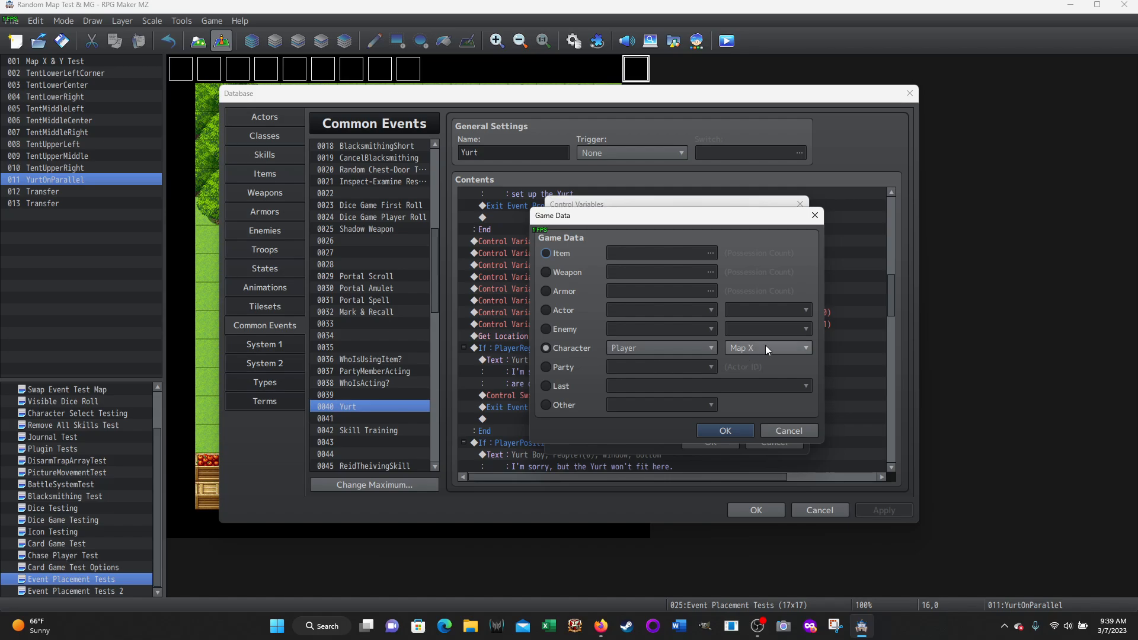
pyautogui.click(790, 430)
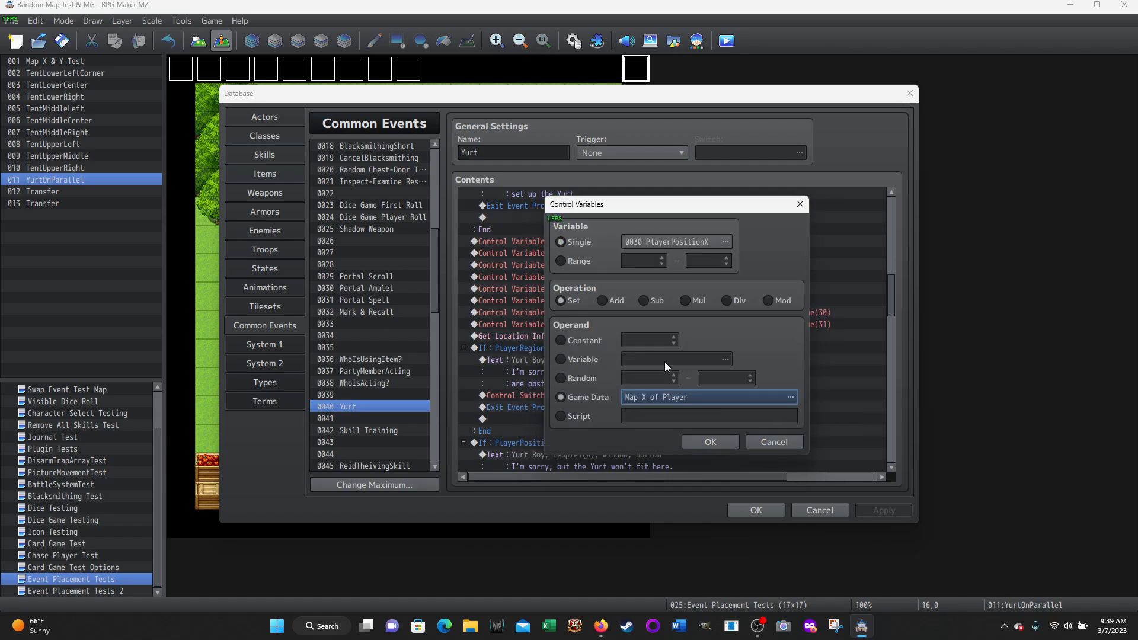
pyautogui.click(761, 445)
# Inspect the PlayerPositionY variable command and its game data source for the player character, and close both without changes
pyautogui.rightClick(642, 297)
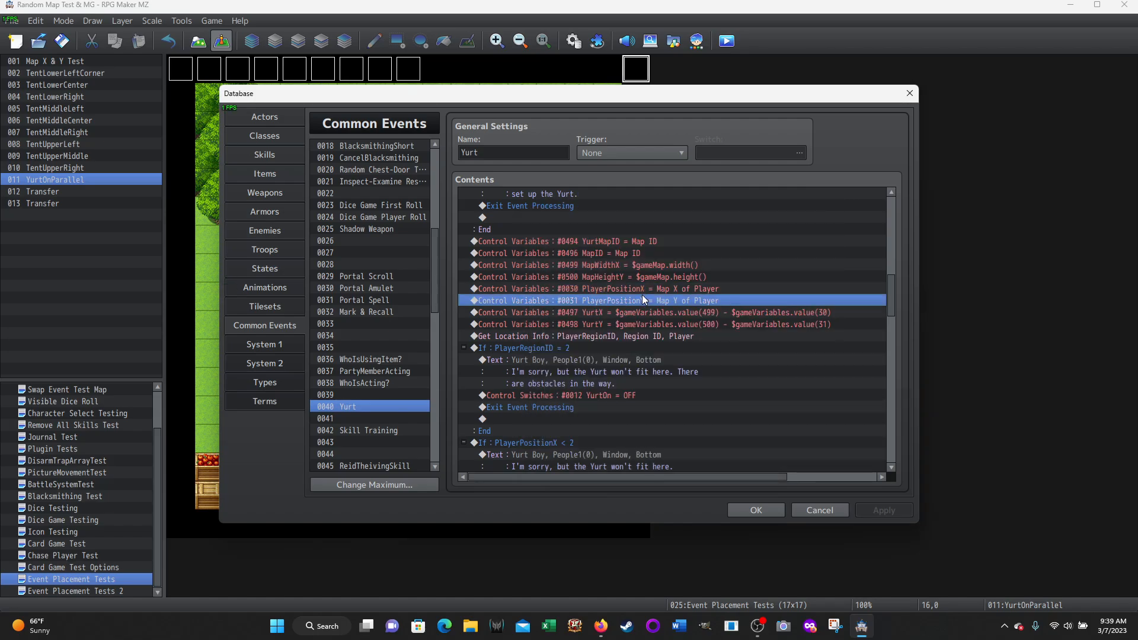
pyautogui.click(670, 304)
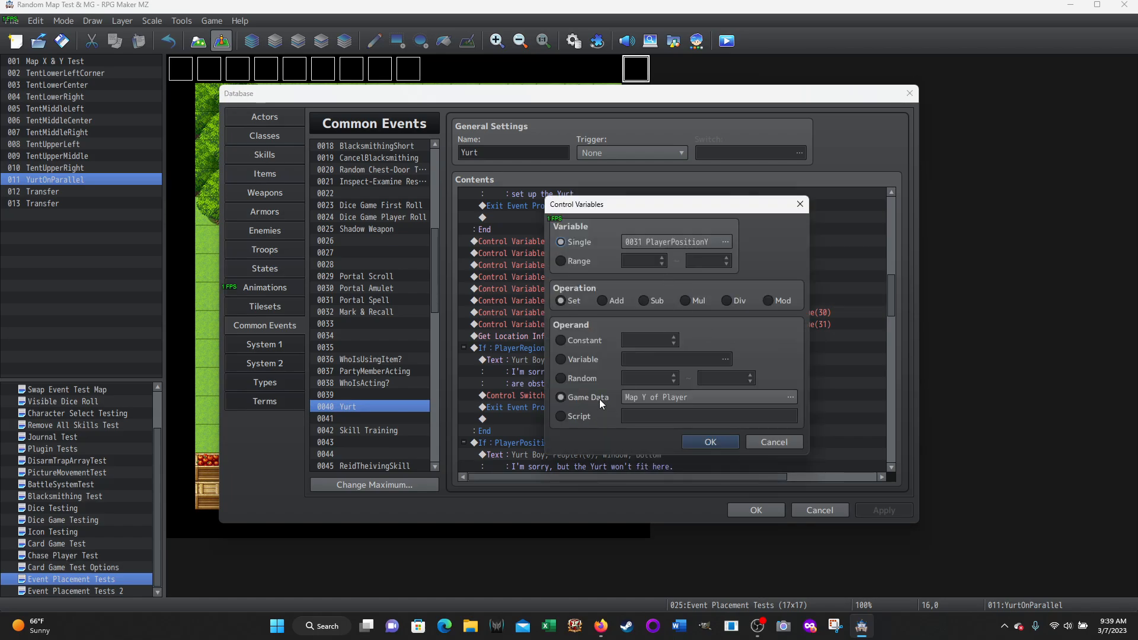
pyautogui.click(773, 398)
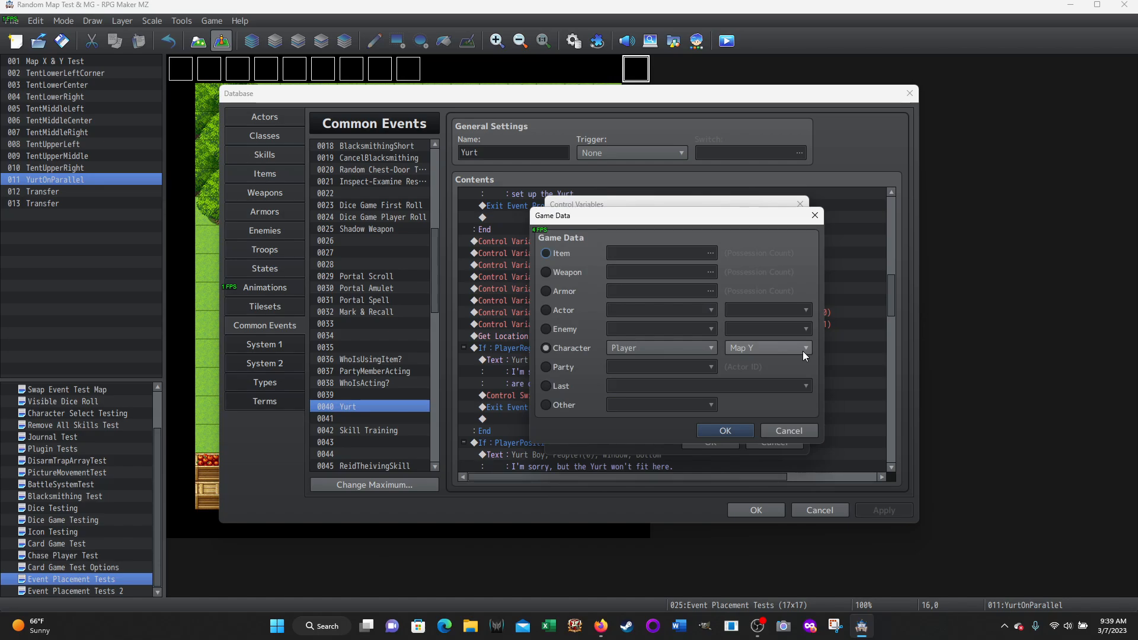
pyautogui.click(725, 430)
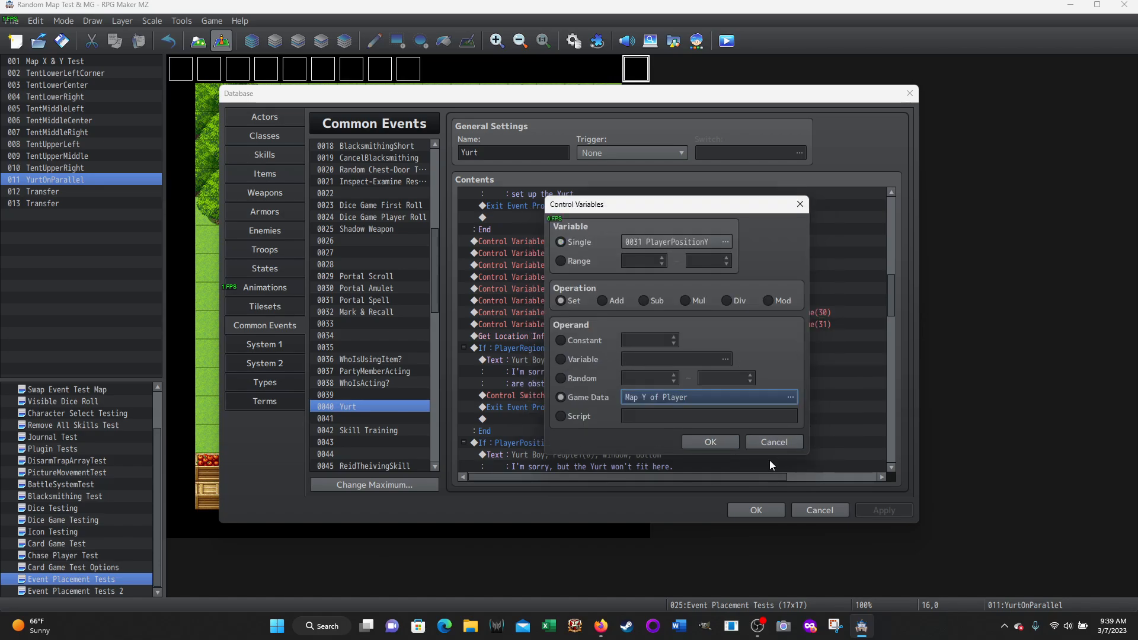
pyautogui.click(768, 444)
# Inspect the script operand of the YurtX variable command and close it without changes
pyautogui.click(649, 311)
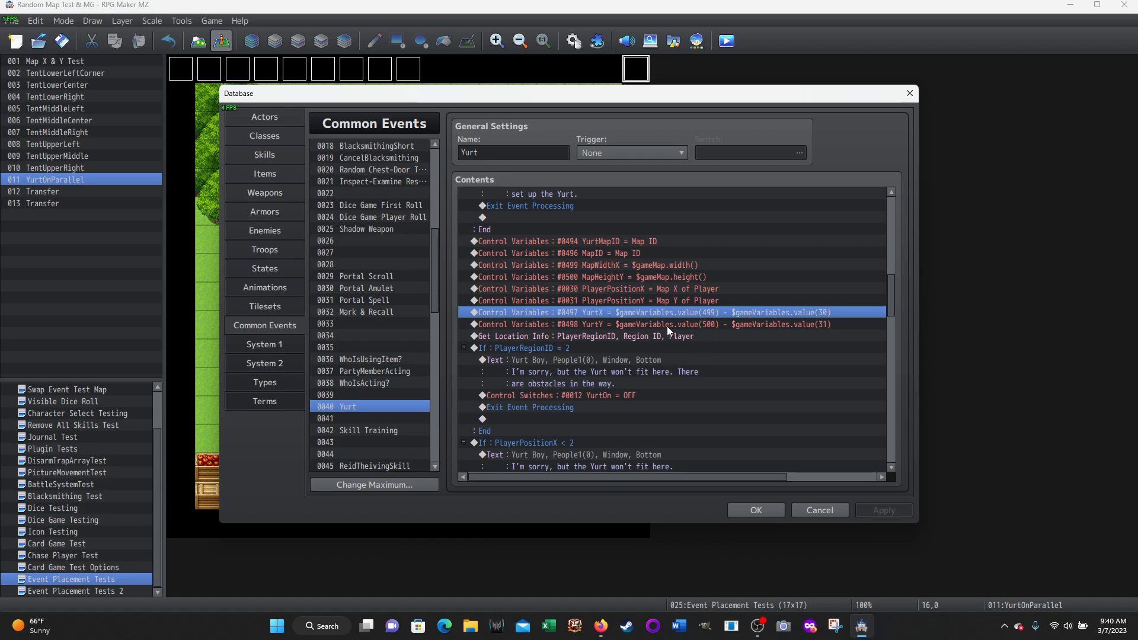
pyautogui.rightClick(612, 308)
pyautogui.click(630, 320)
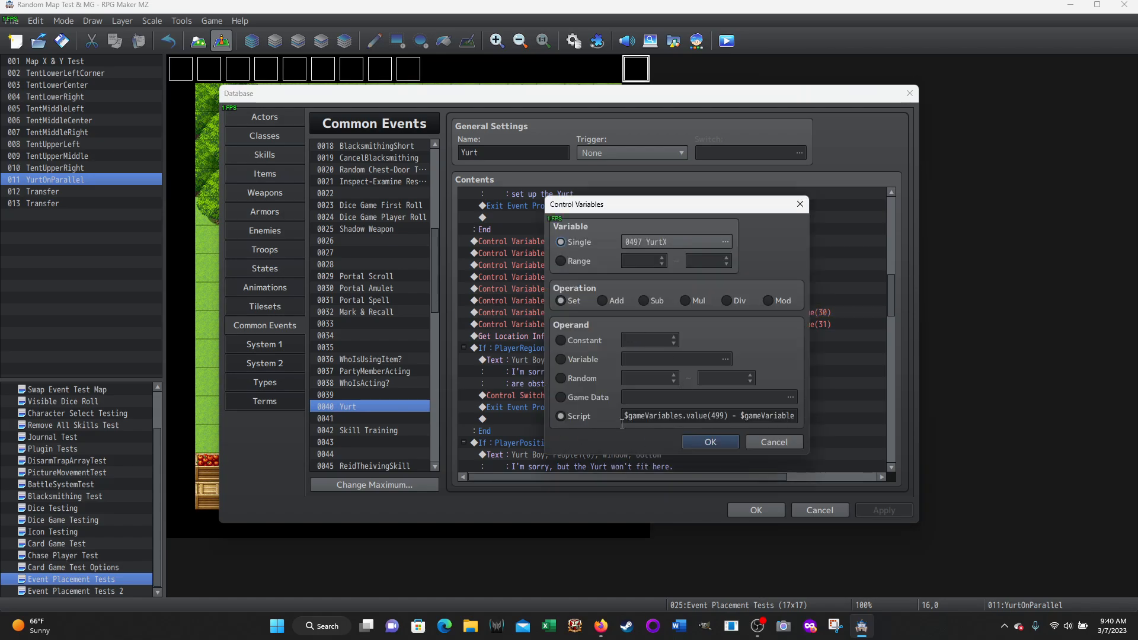
pyautogui.click(766, 442)
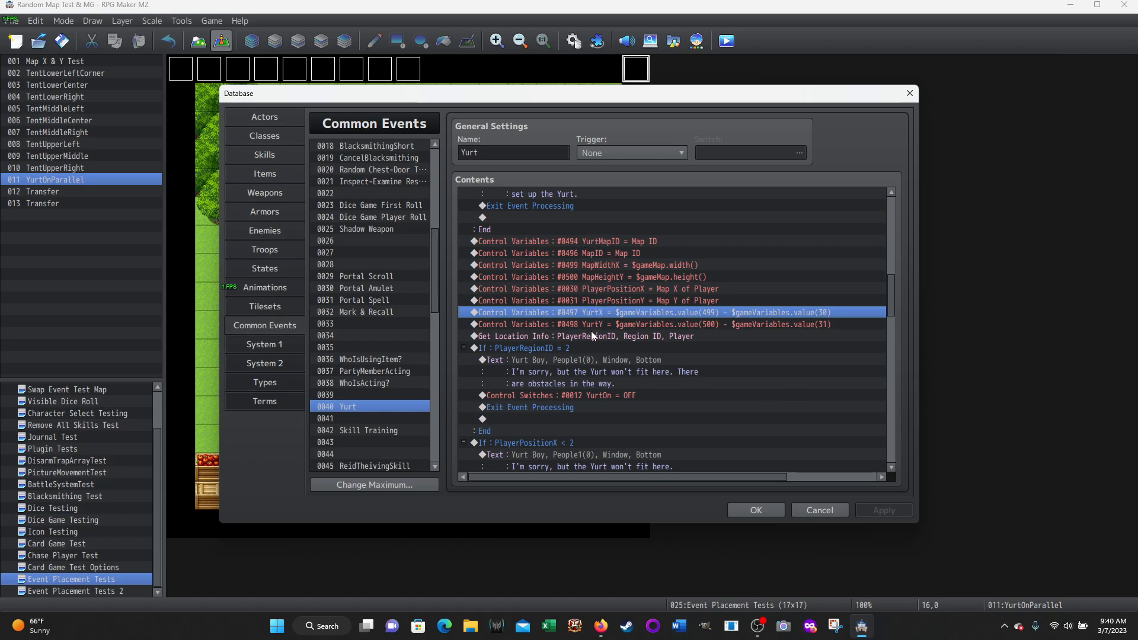
# Inspect the Get Location Info command for PlayerRegionID, checking its info type and character designation choices, and cancel without changes
pyautogui.click(524, 339)
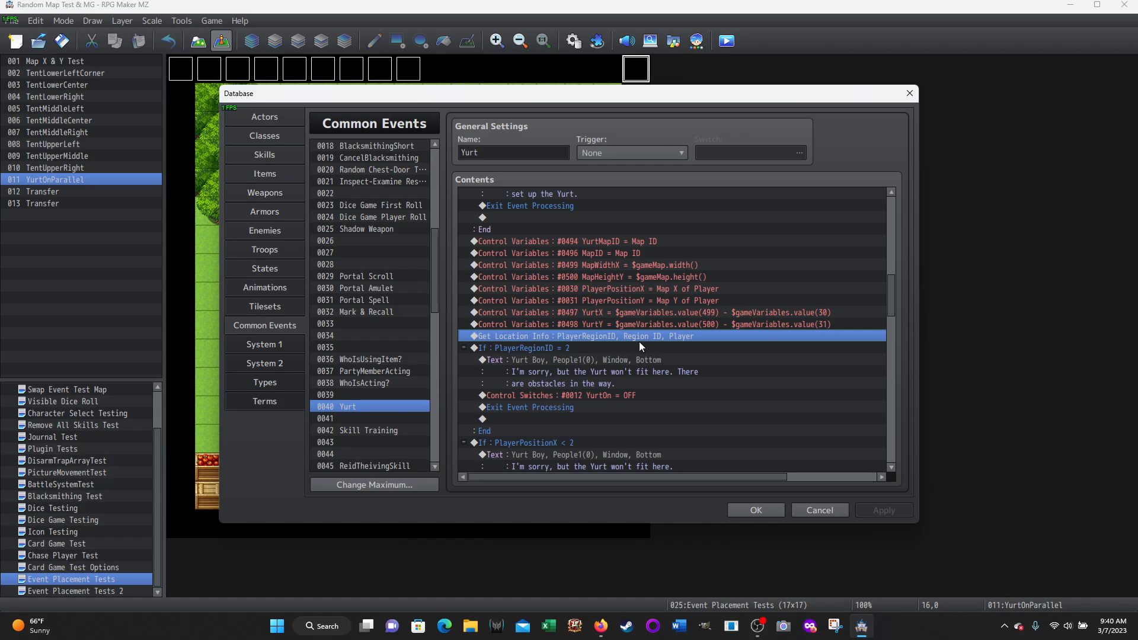
pyautogui.rightClick(575, 339)
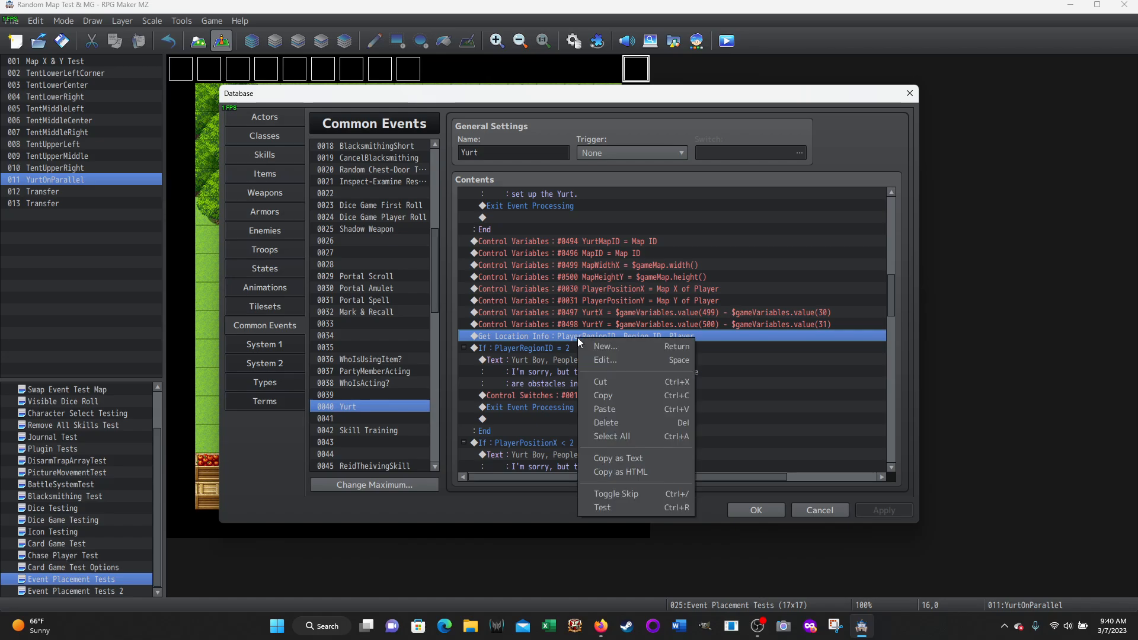
pyautogui.click(599, 357)
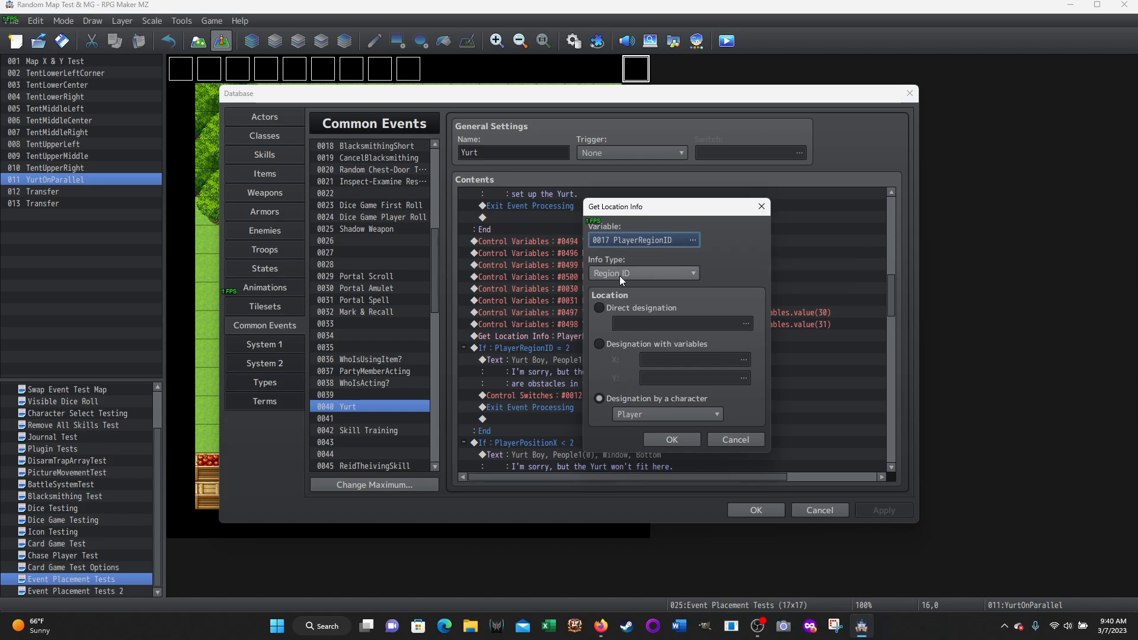
pyautogui.click(692, 272)
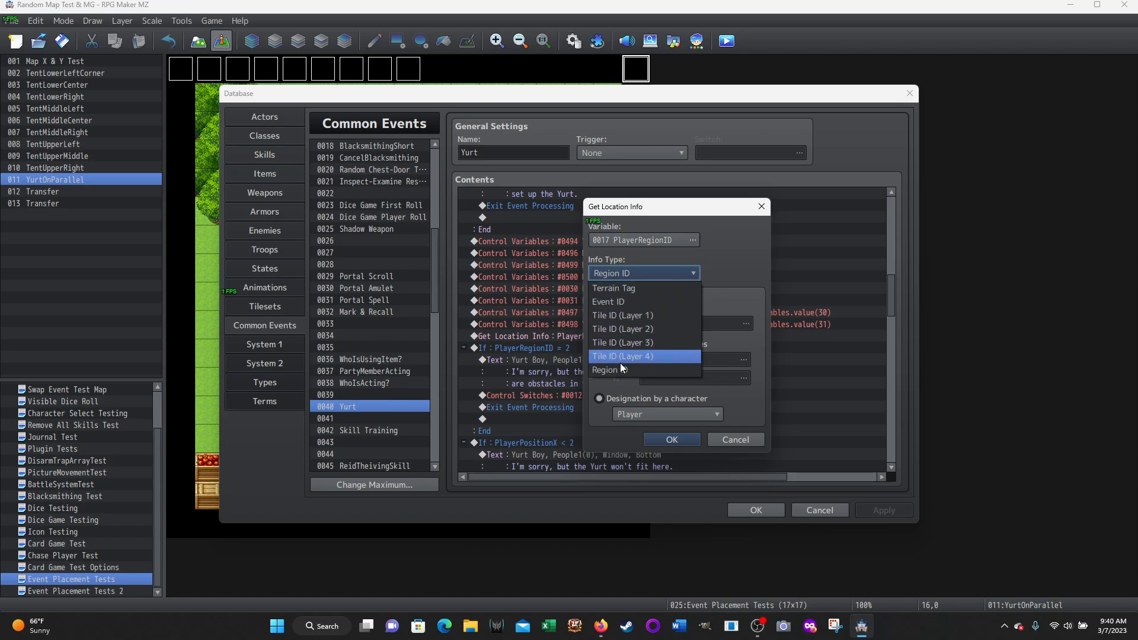
pyautogui.click(773, 255)
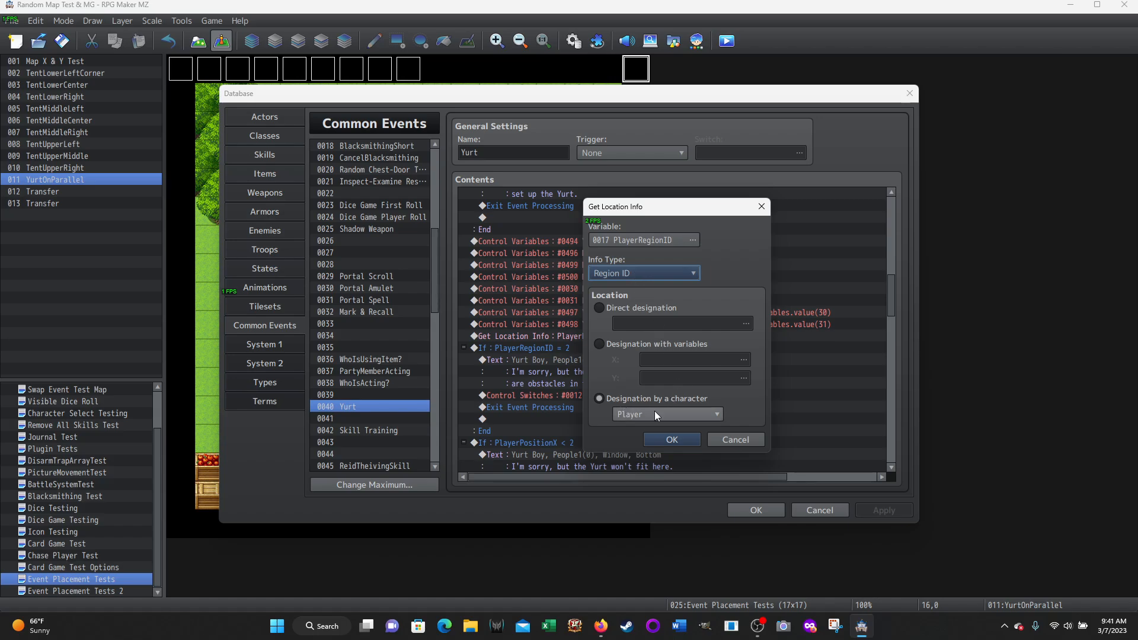
pyautogui.click(712, 415)
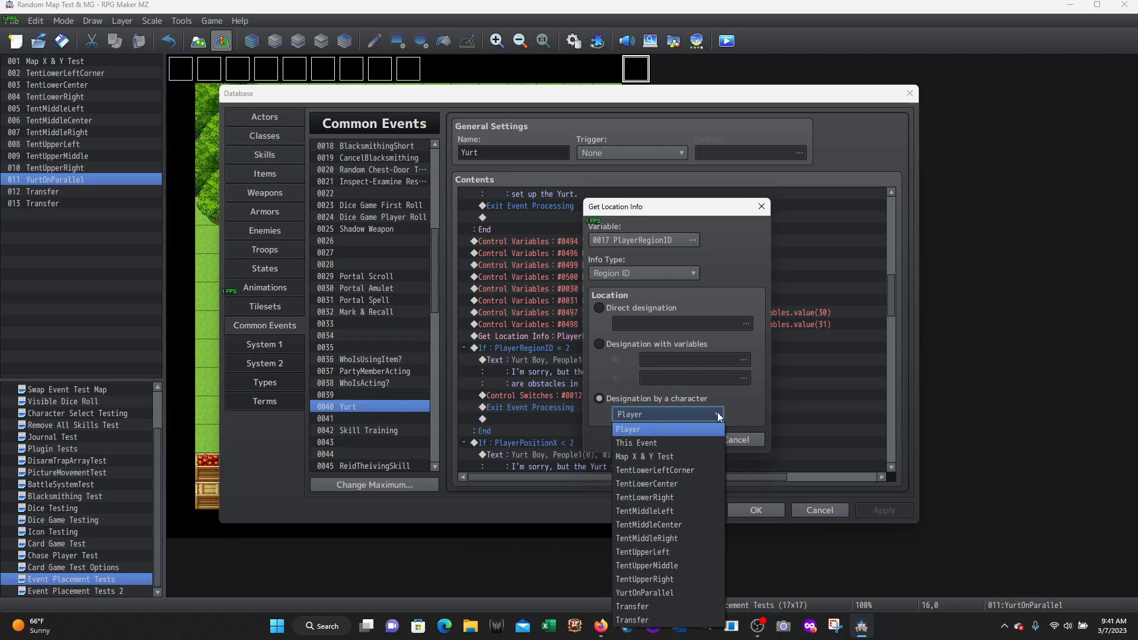
pyautogui.click(641, 429)
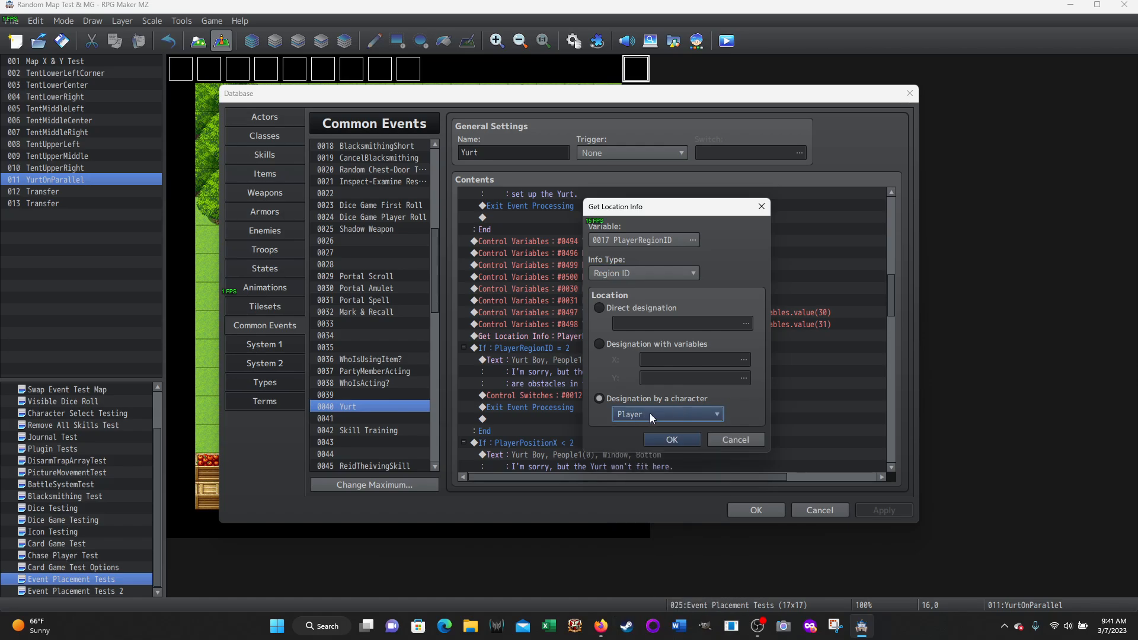
pyautogui.click(734, 439)
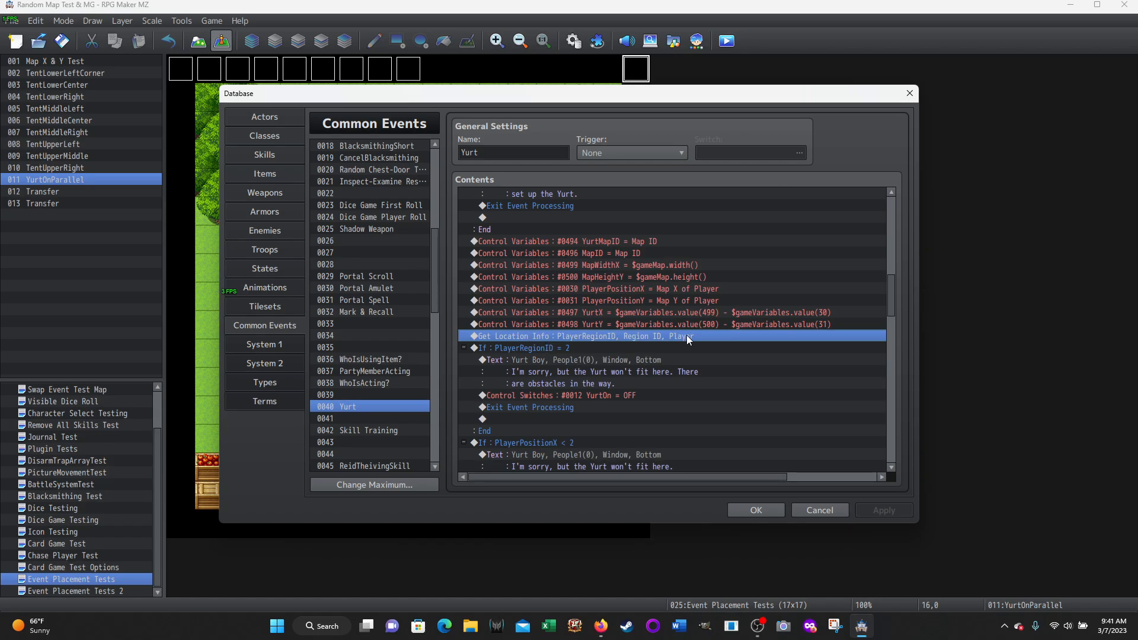
# Locate Get Location Info among the available event commands, view its info types for a new command, and cancel without adding it
pyautogui.rightClick(511, 338)
pyautogui.click(705, 360)
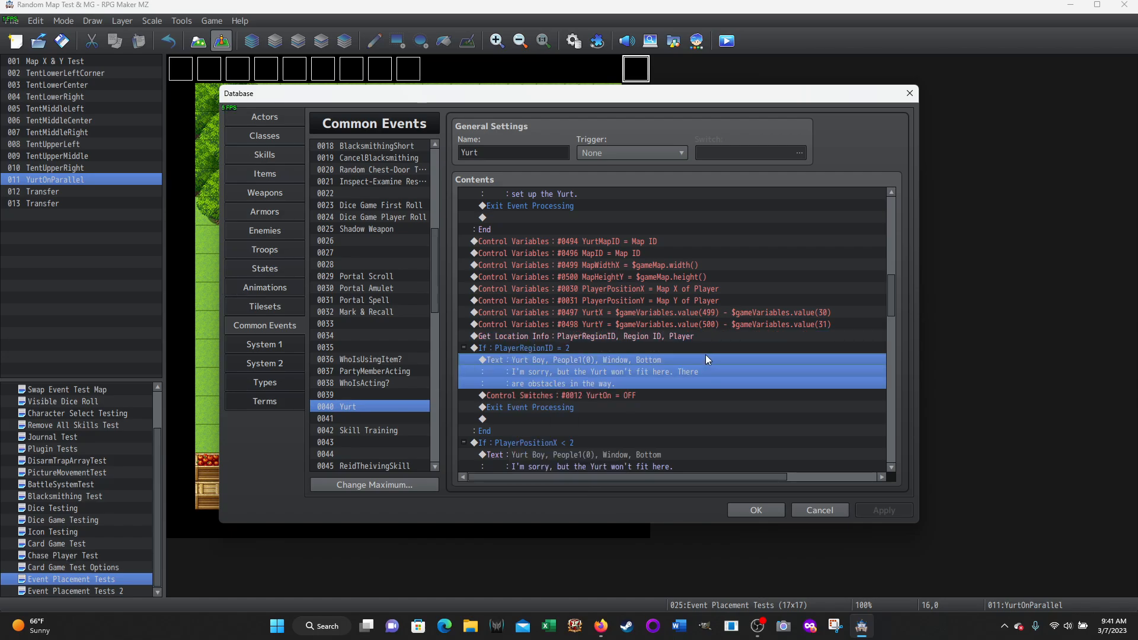
pyautogui.doubleClick(517, 335)
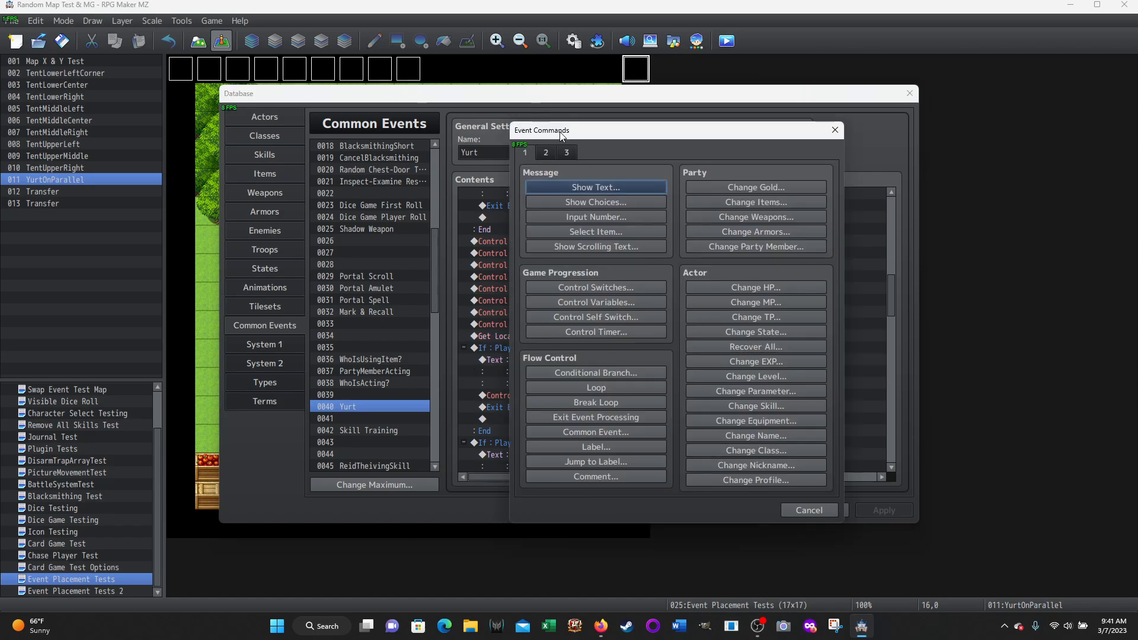
pyautogui.click(546, 152)
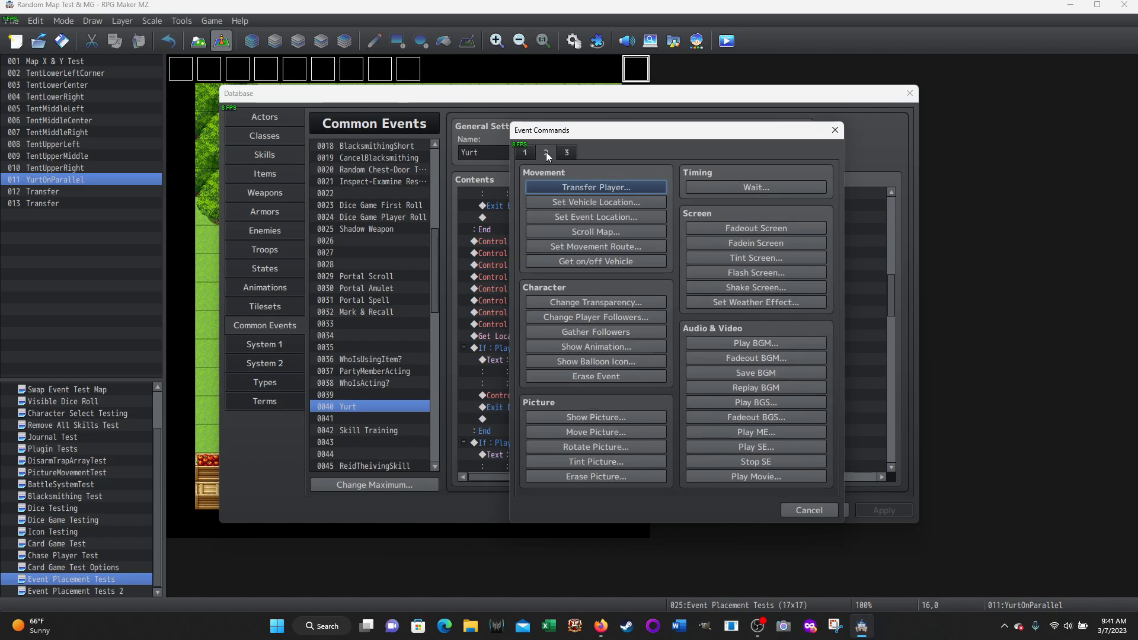
pyautogui.click(569, 152)
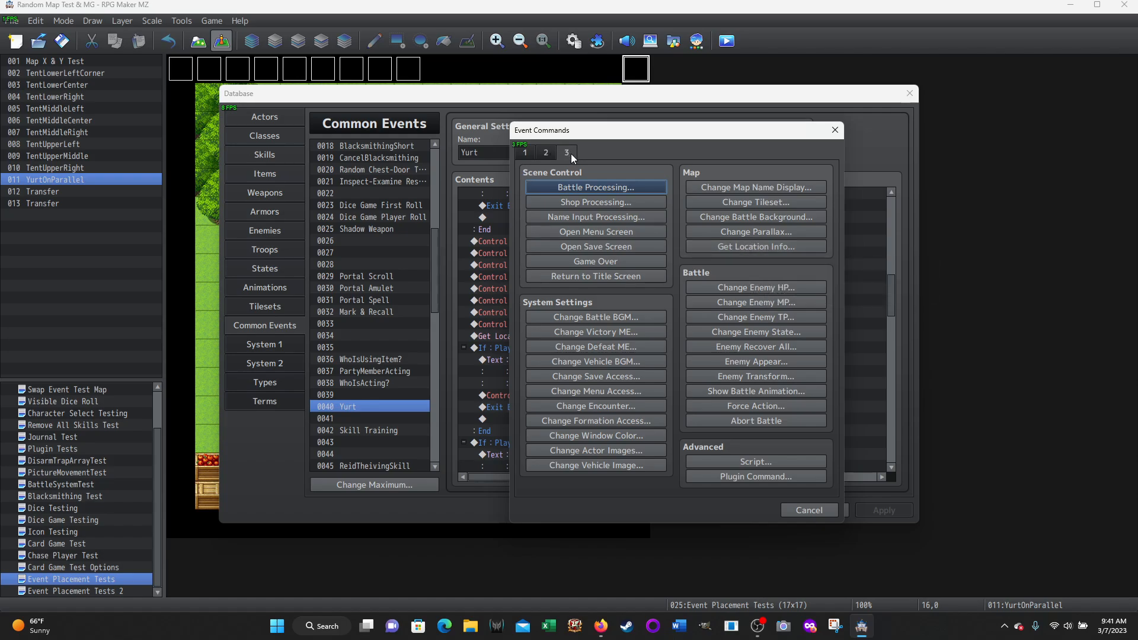
pyautogui.click(734, 248)
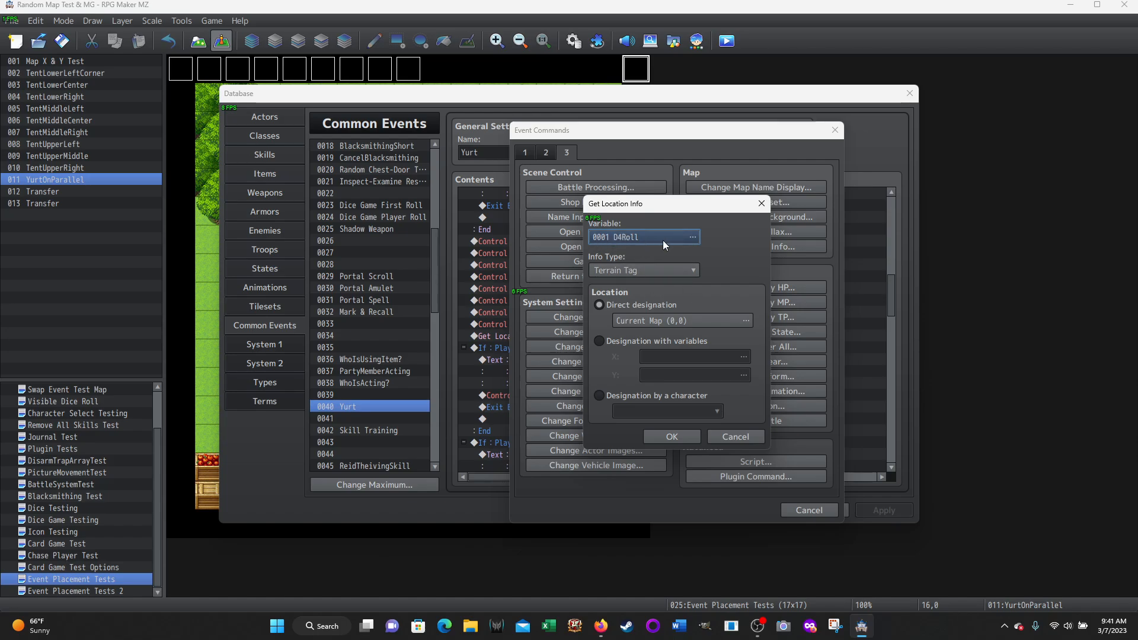
pyautogui.click(694, 270)
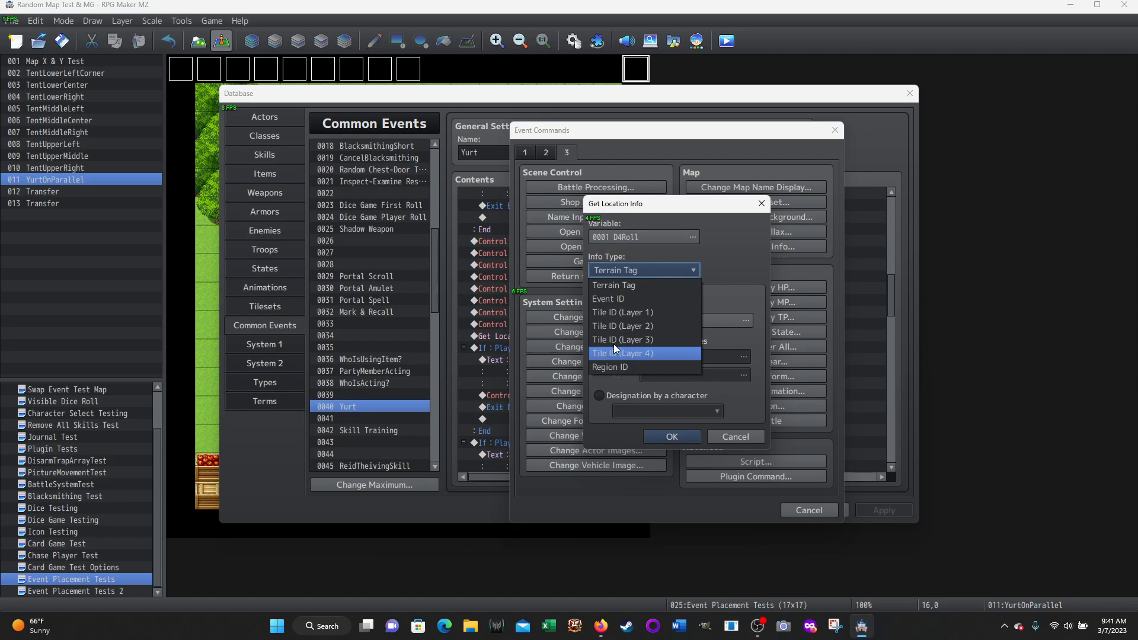
pyautogui.click(695, 271)
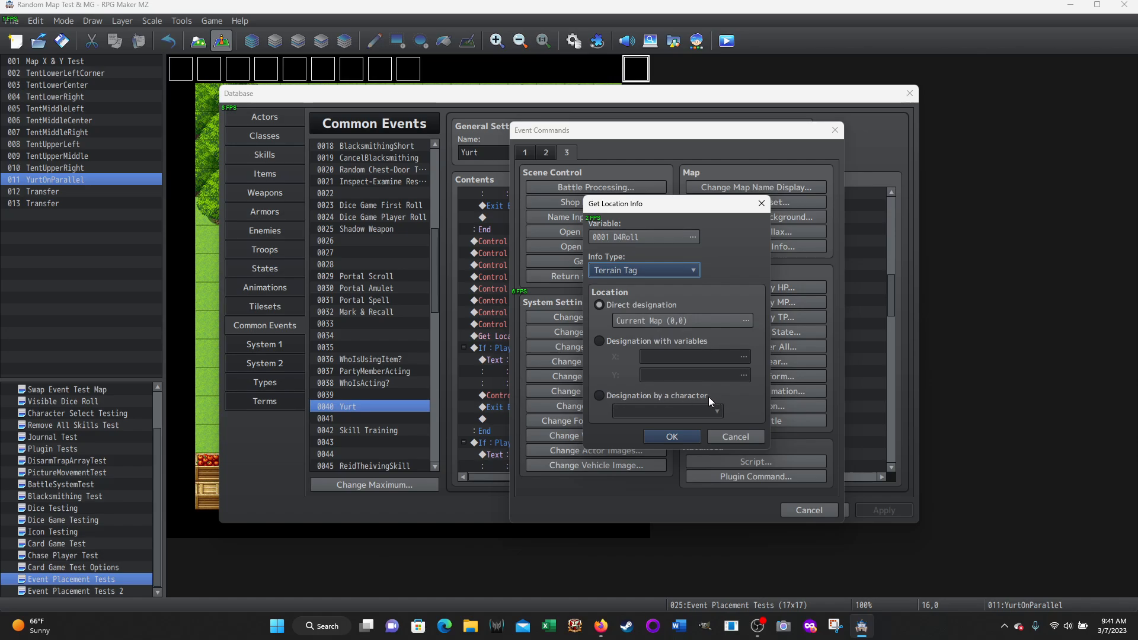
pyautogui.click(735, 437)
pyautogui.click(796, 510)
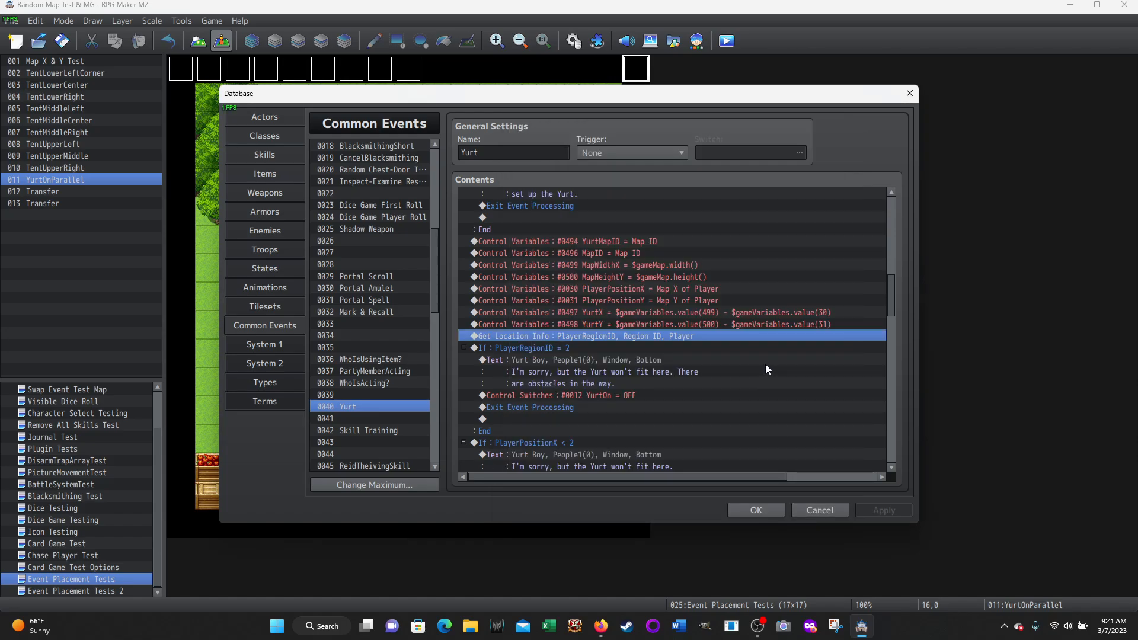
# Close the database without saving and display the region IDs painted on the Event Placement Tests map
pyautogui.scroll(-1, 694, 350)
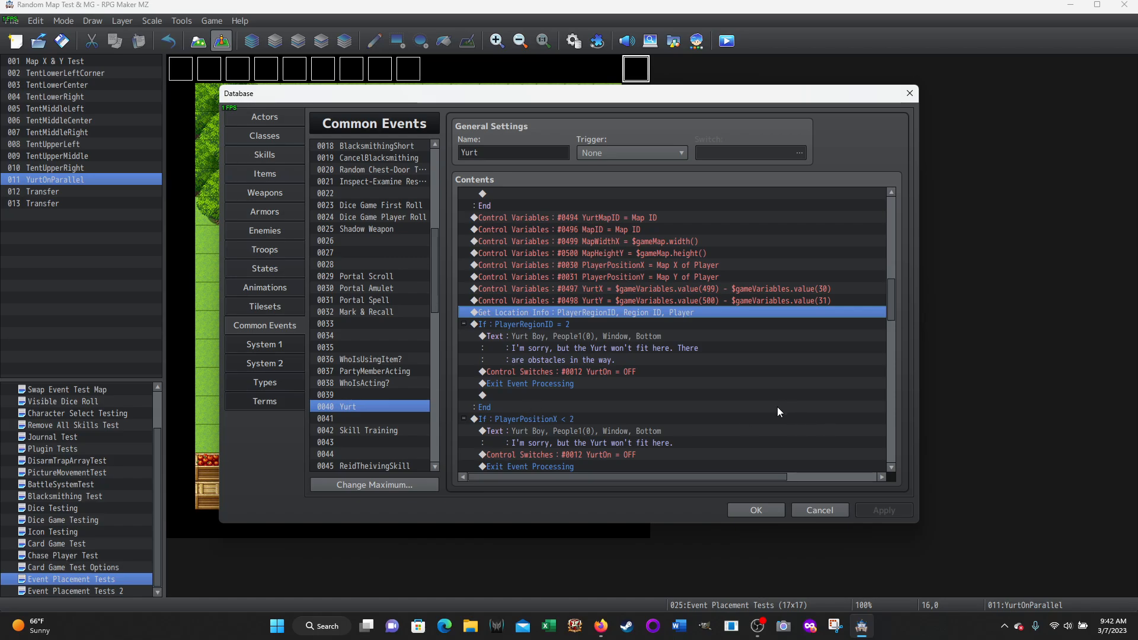
pyautogui.click(807, 510)
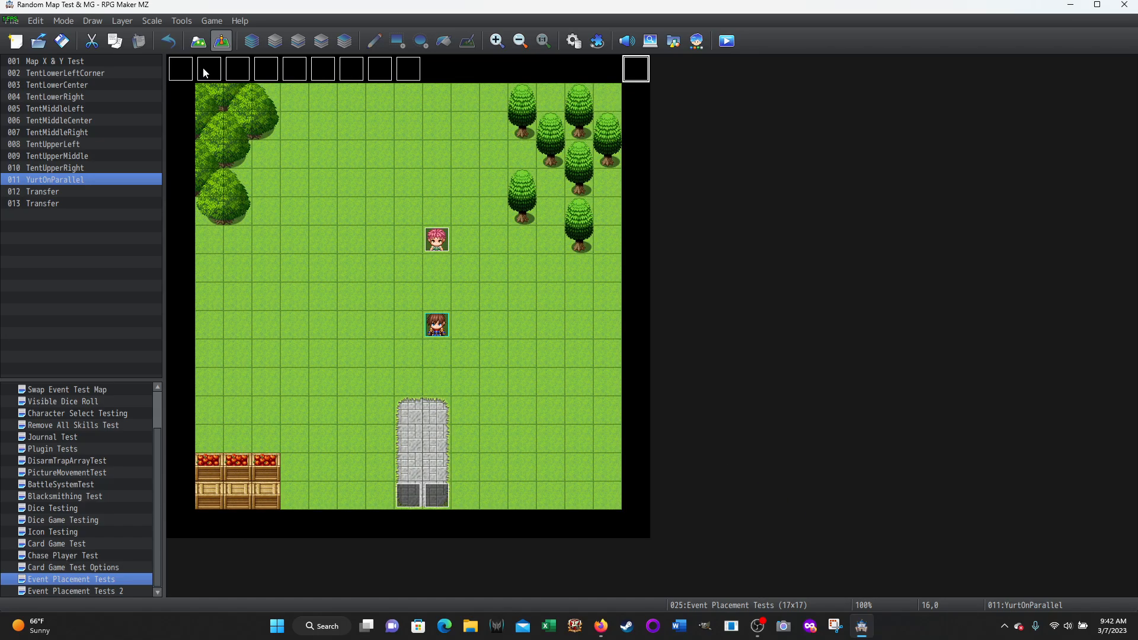
pyautogui.click(198, 41)
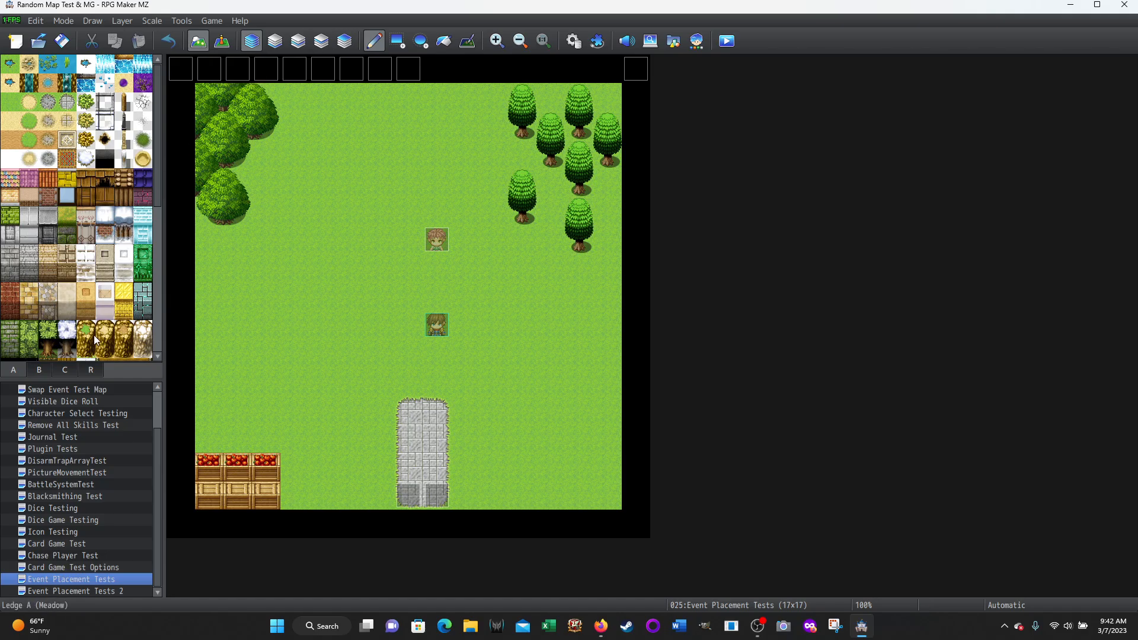
pyautogui.click(90, 372)
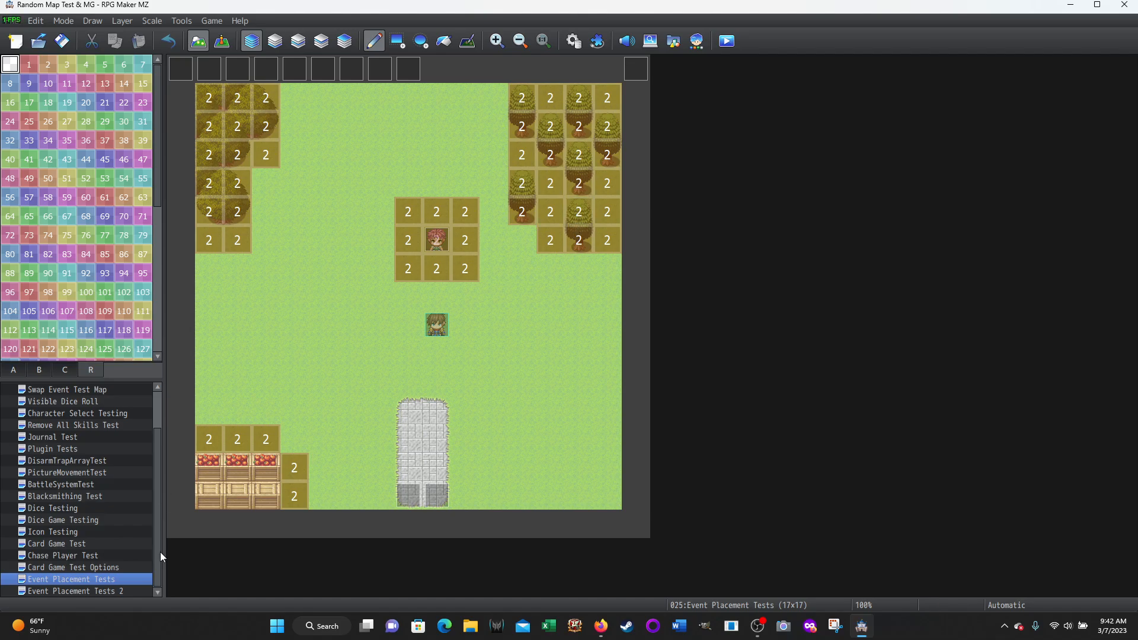
# View the region IDs on the Event Placement Tests 2 map, compare them with its plain tiles, and return to event editing
pyautogui.click(62, 591)
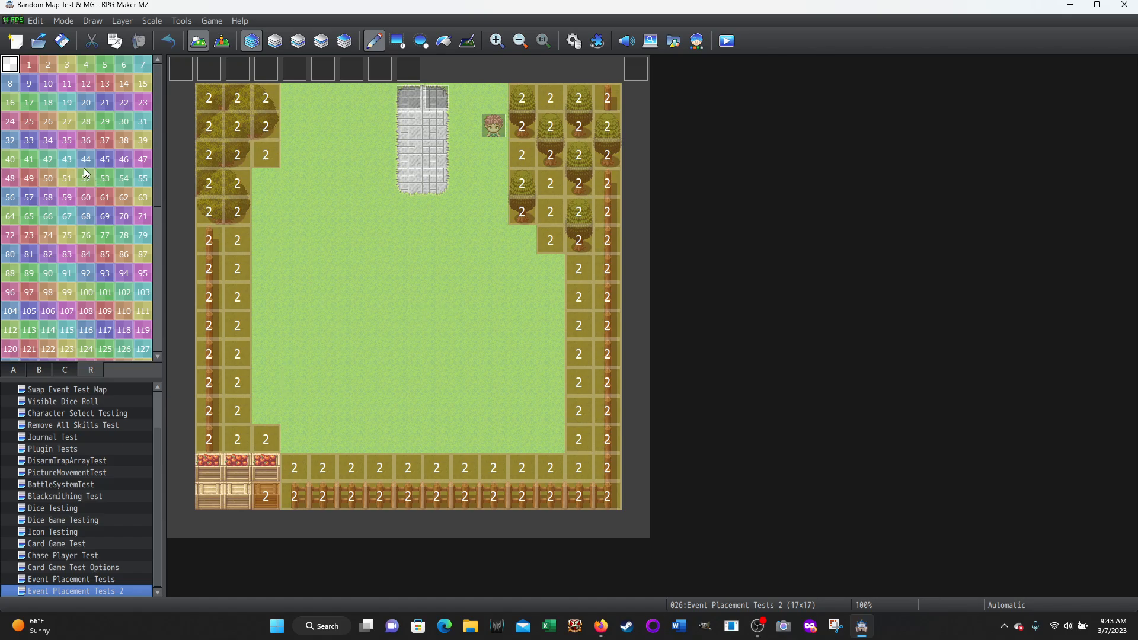
pyautogui.click(13, 373)
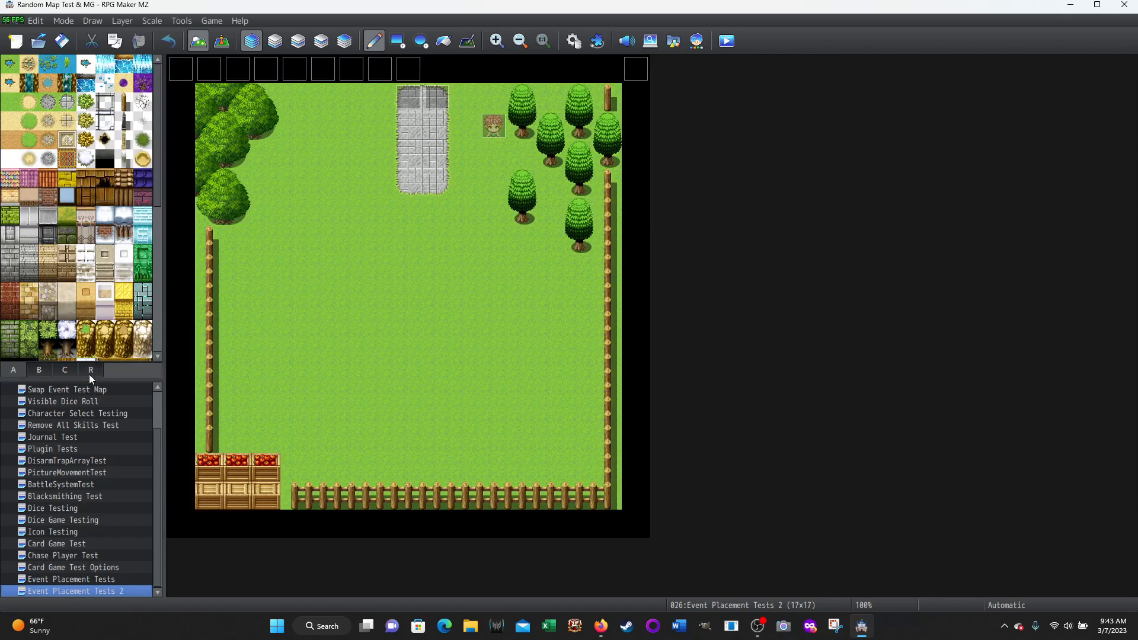
pyautogui.click(221, 41)
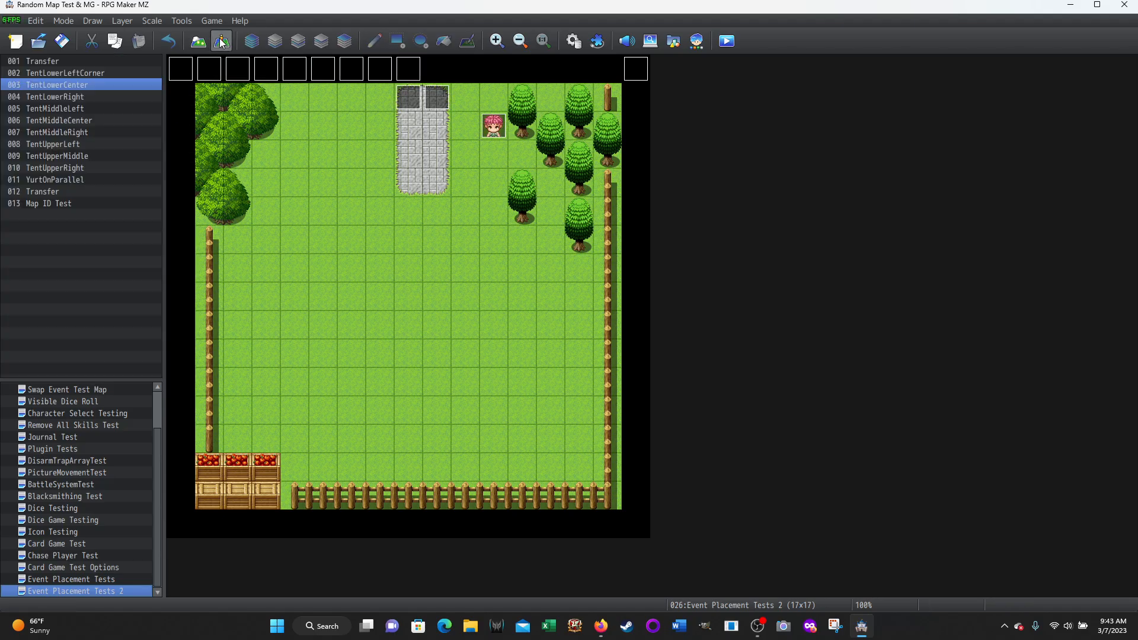
# Reopen the Yurt common event and review its PlayerRegionID, PlayerPositionX and PlayerPositionY conditional branches that refuse the set-up
pyautogui.click(573, 41)
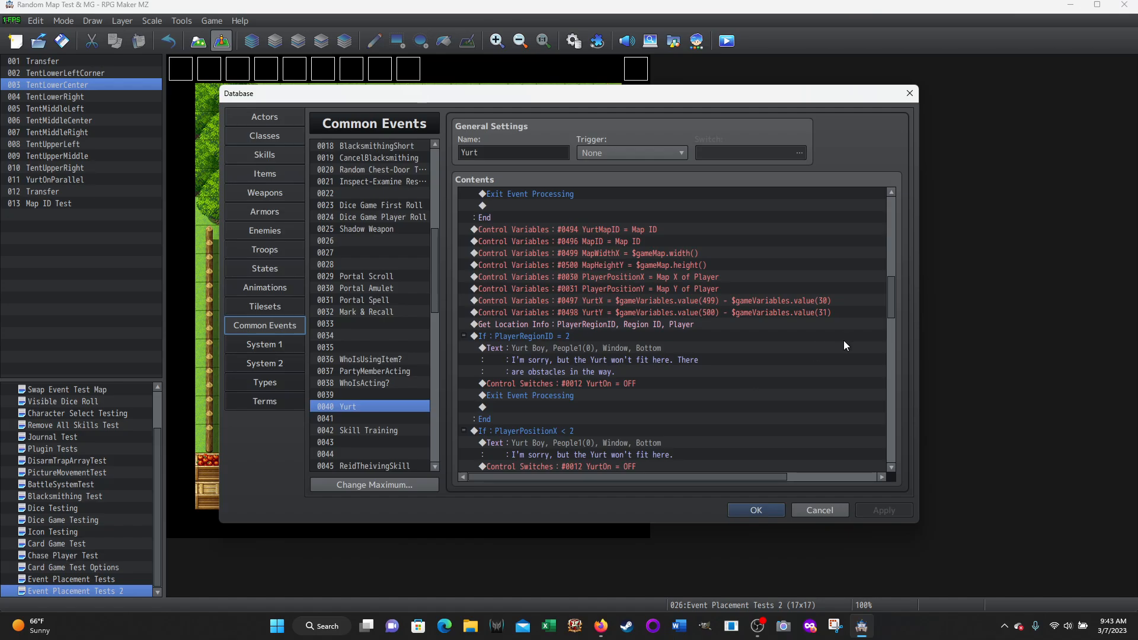
pyautogui.scroll(-2, 770, 355)
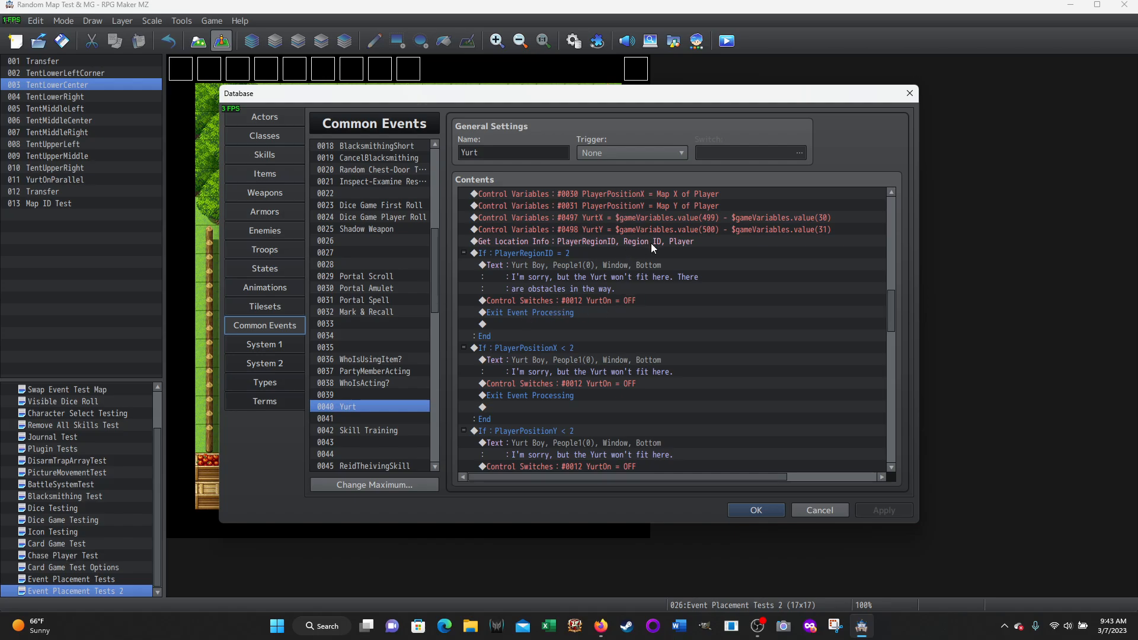
pyautogui.scroll(2, 651, 243)
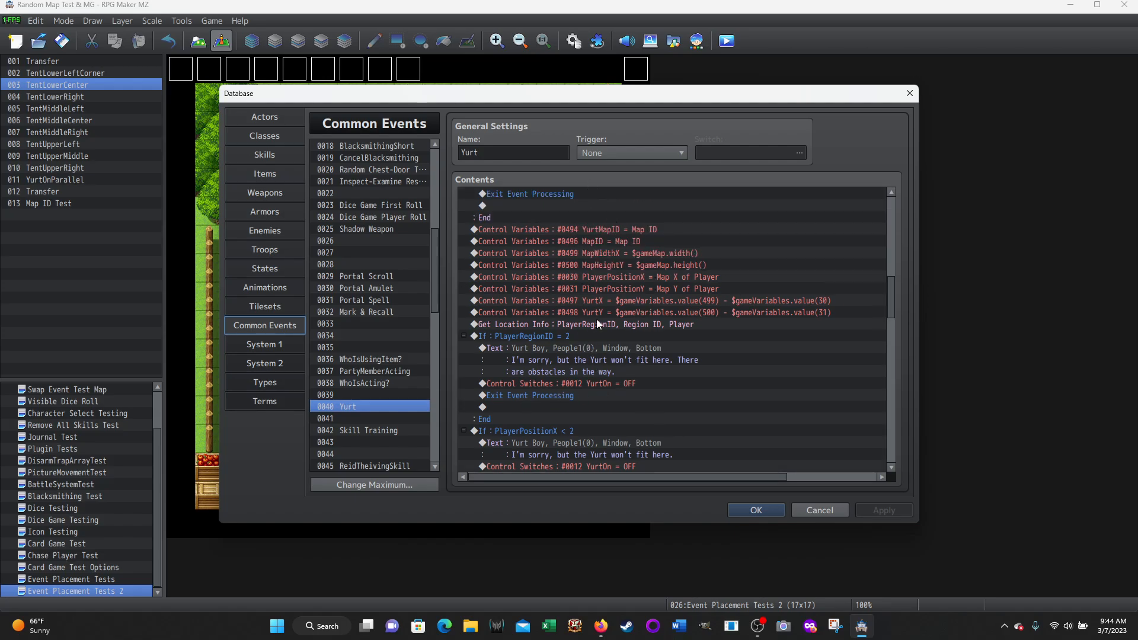
pyautogui.scroll(-2, 746, 315)
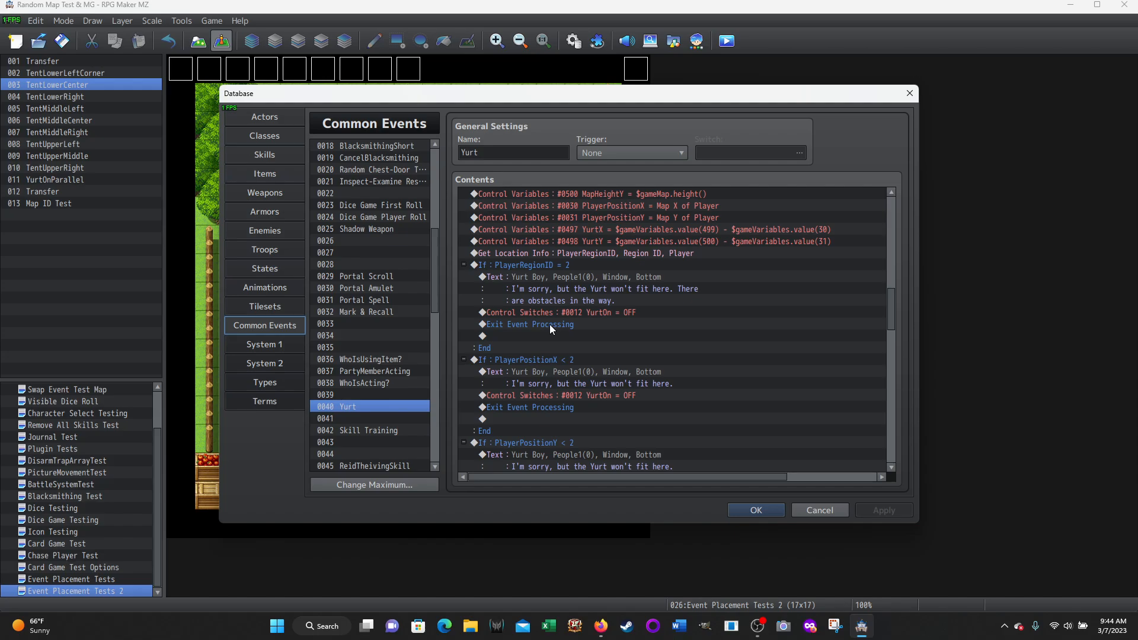
pyautogui.scroll(-1, 542, 277)
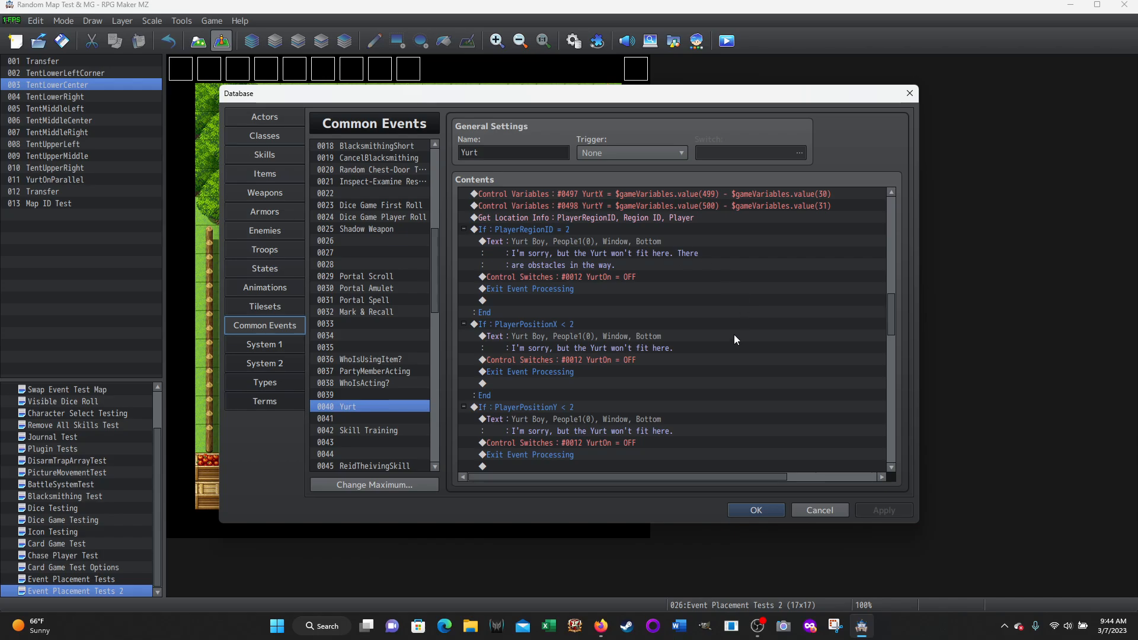
# Examine the PlayerPositionX < 2 branch of the Yurt common event together with the PlayerRegionID branch and variable assignments above it
pyautogui.scroll(-2, 726, 341)
pyautogui.click(514, 268)
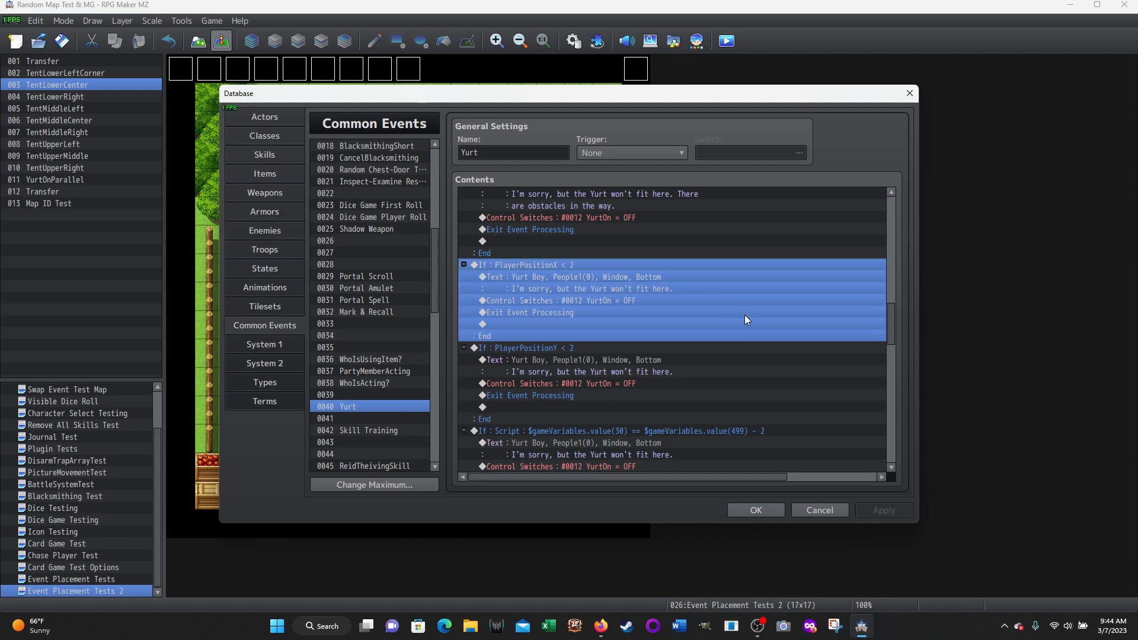
pyautogui.scroll(-1, 745, 315)
pyautogui.scroll(2, 672, 278)
pyautogui.scroll(1, 672, 278)
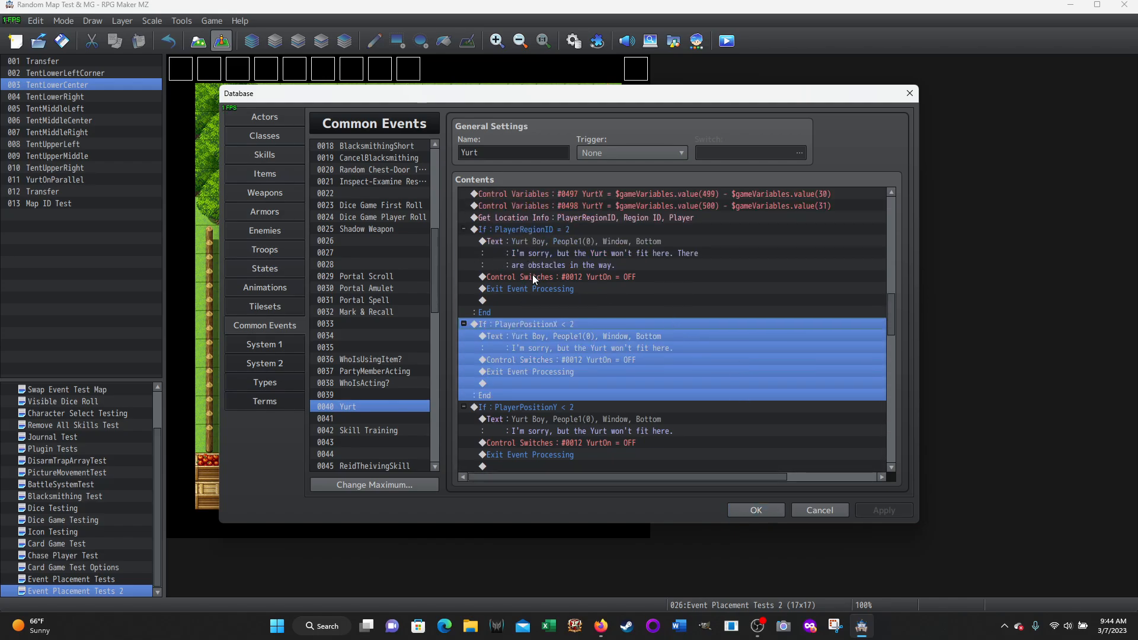
pyautogui.scroll(-2, 469, 294)
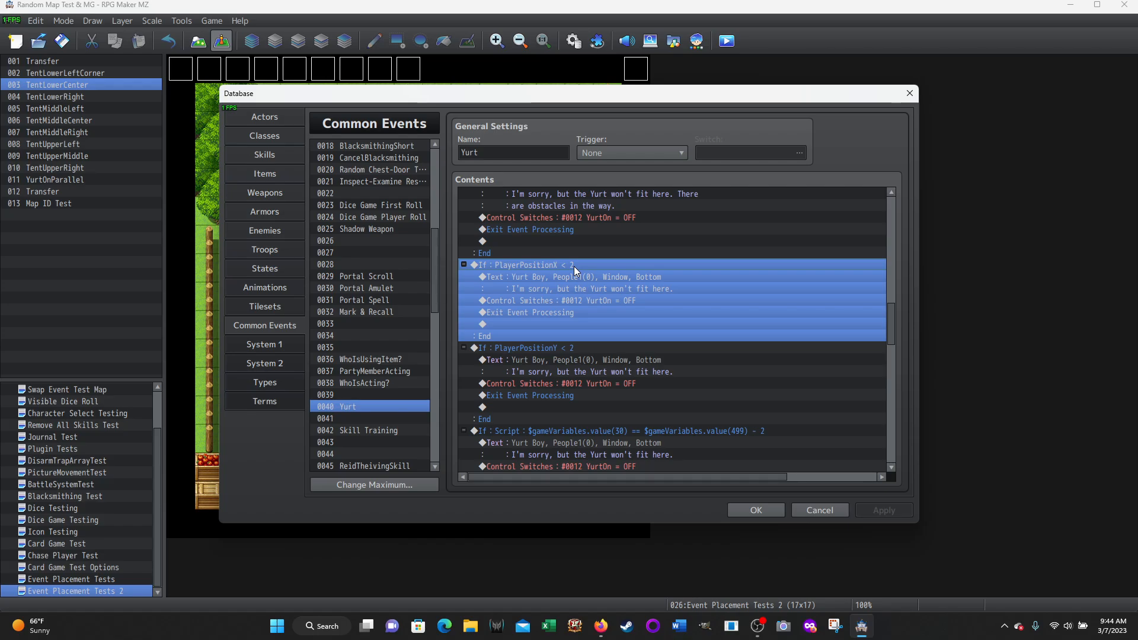
pyautogui.click(539, 253)
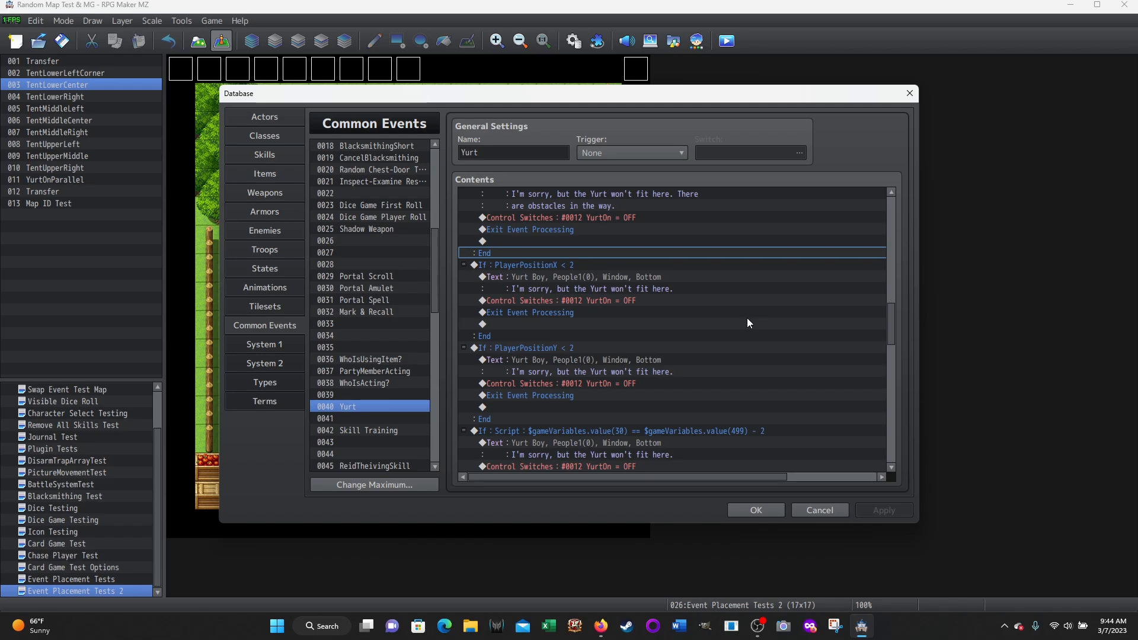
pyautogui.scroll(3, 747, 321)
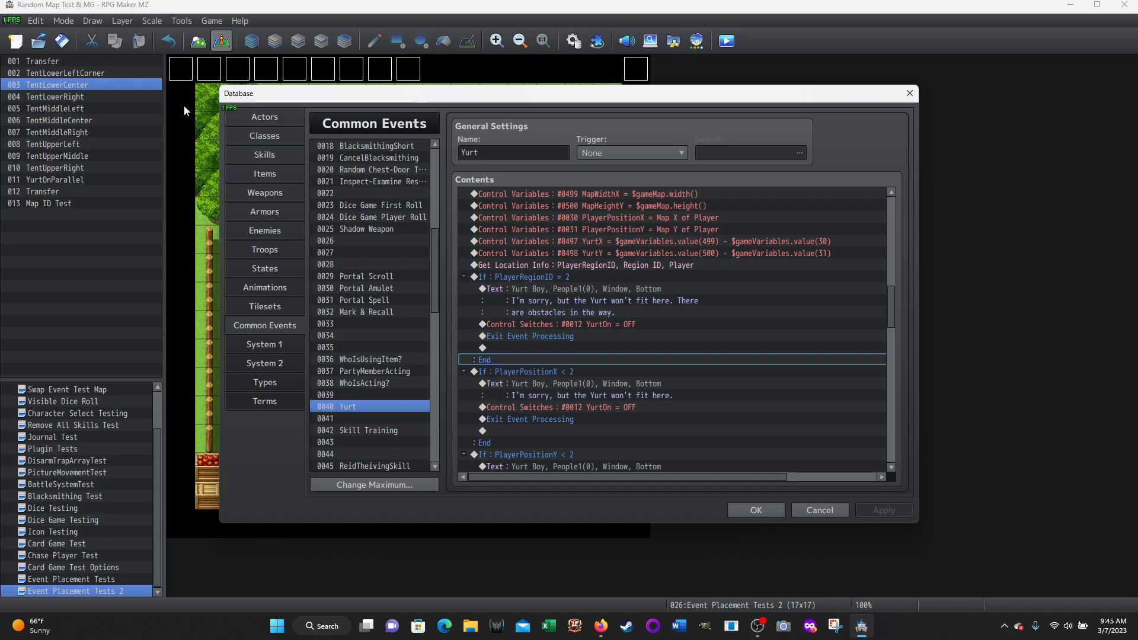
# Close the database without saving and check the coordinates of corner, upper-edge and interior tiles on the Event Placement Tests map
pyautogui.click(811, 508)
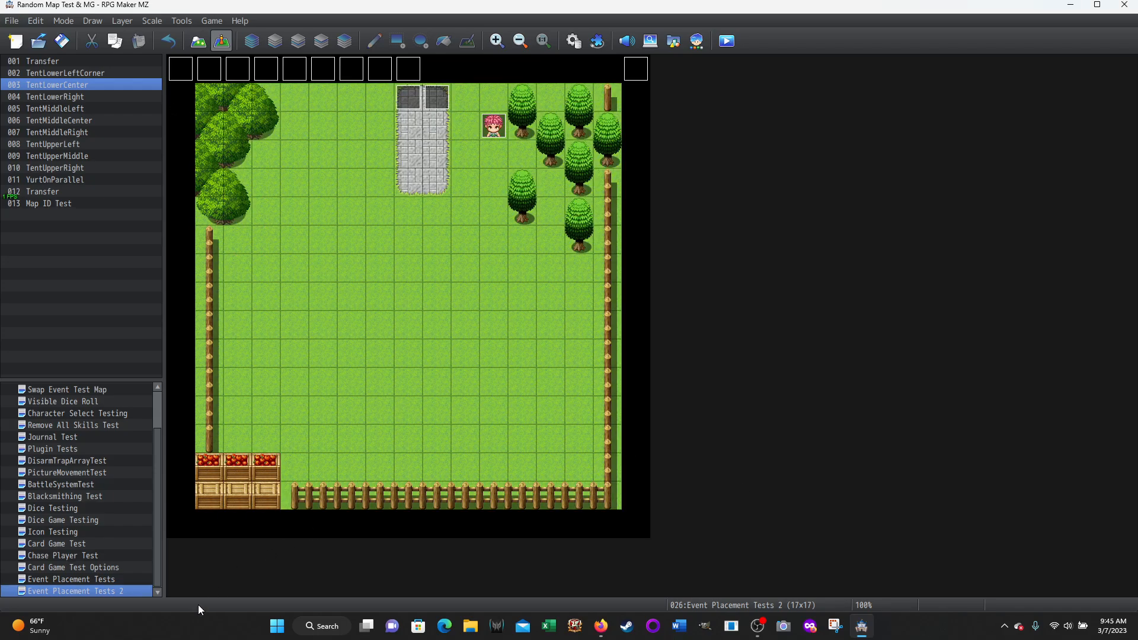
pyautogui.click(77, 580)
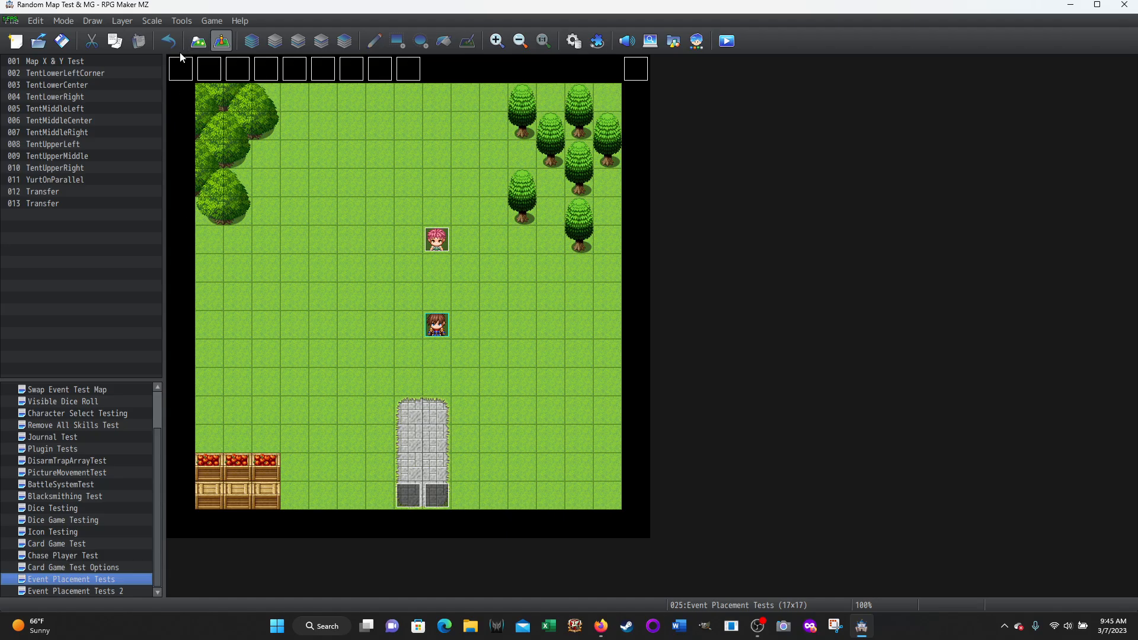
pyautogui.click(188, 75)
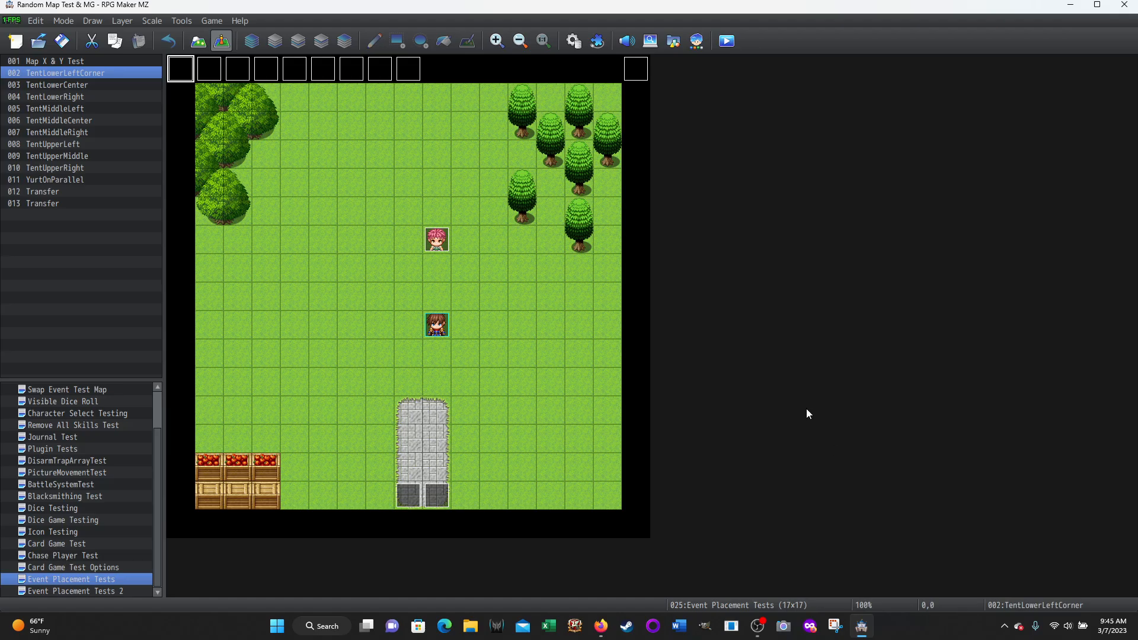
pyautogui.click(635, 67)
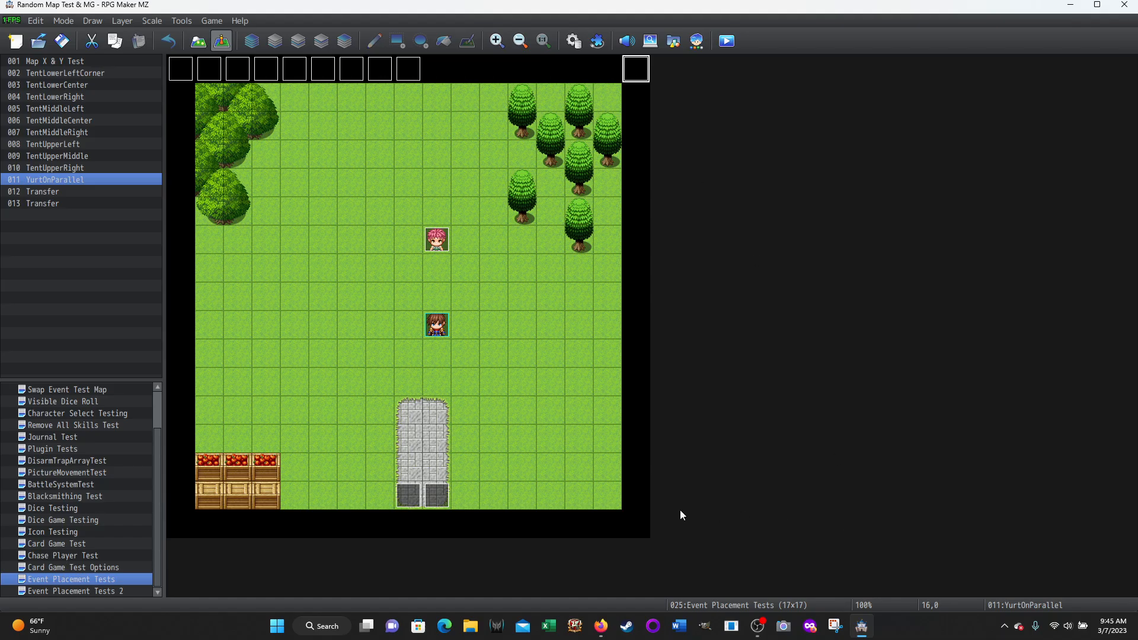
pyautogui.click(637, 537)
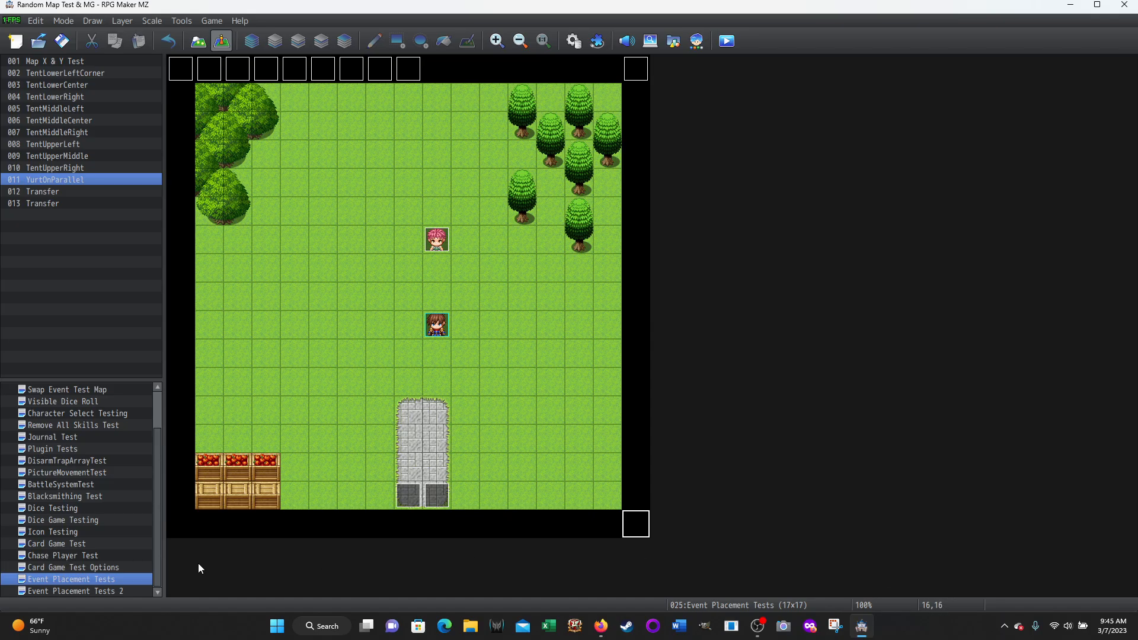
pyautogui.click(185, 526)
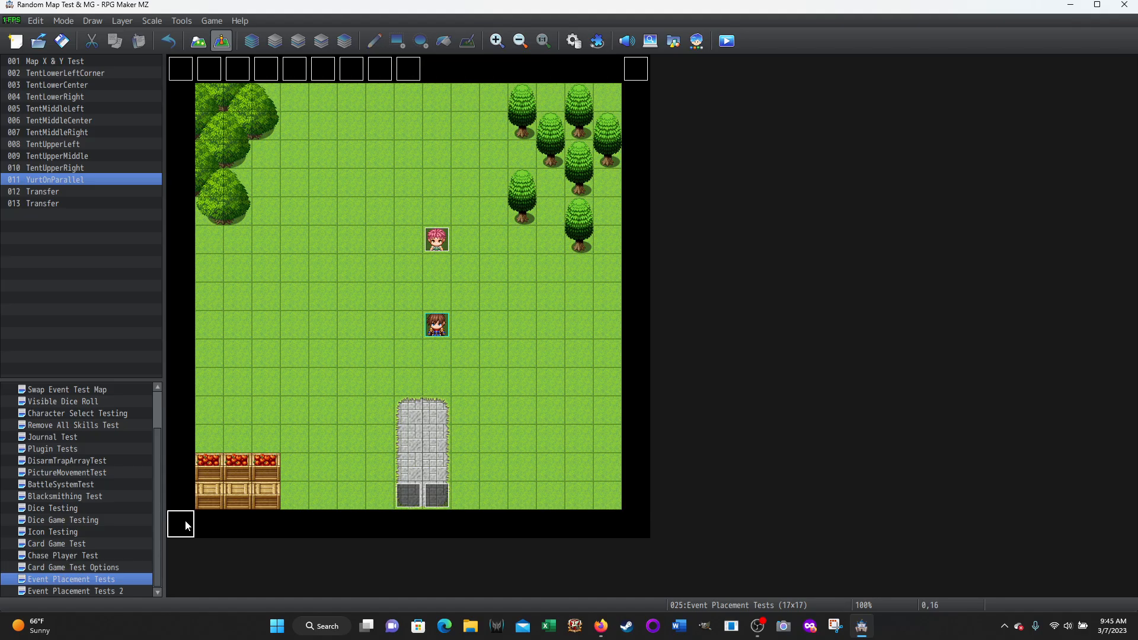
pyautogui.click(376, 213)
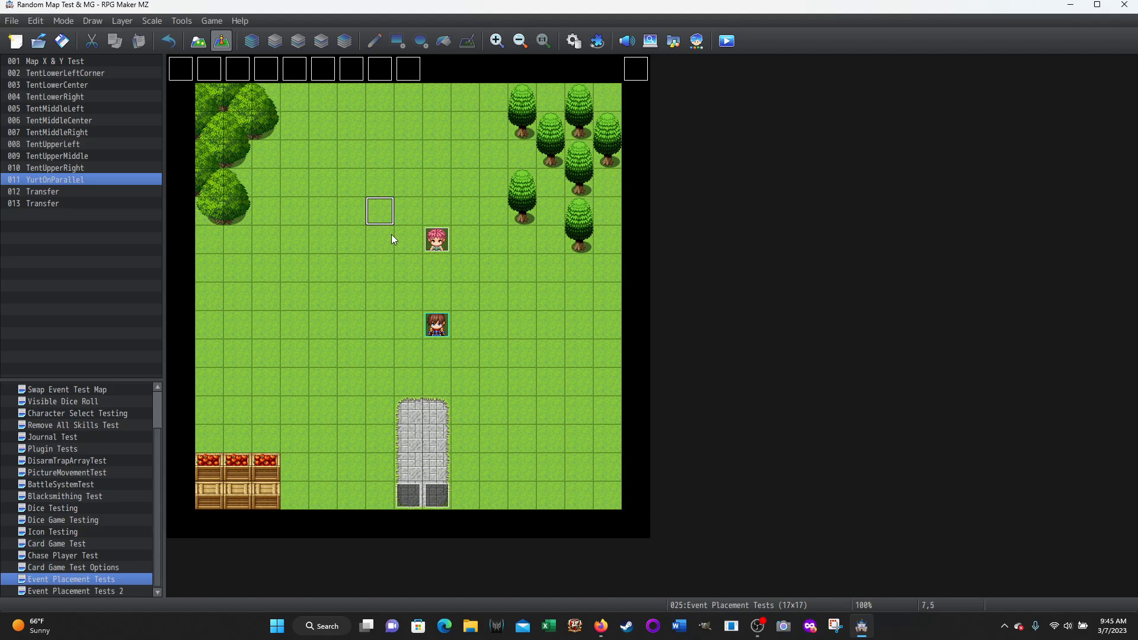
pyautogui.click(179, 70)
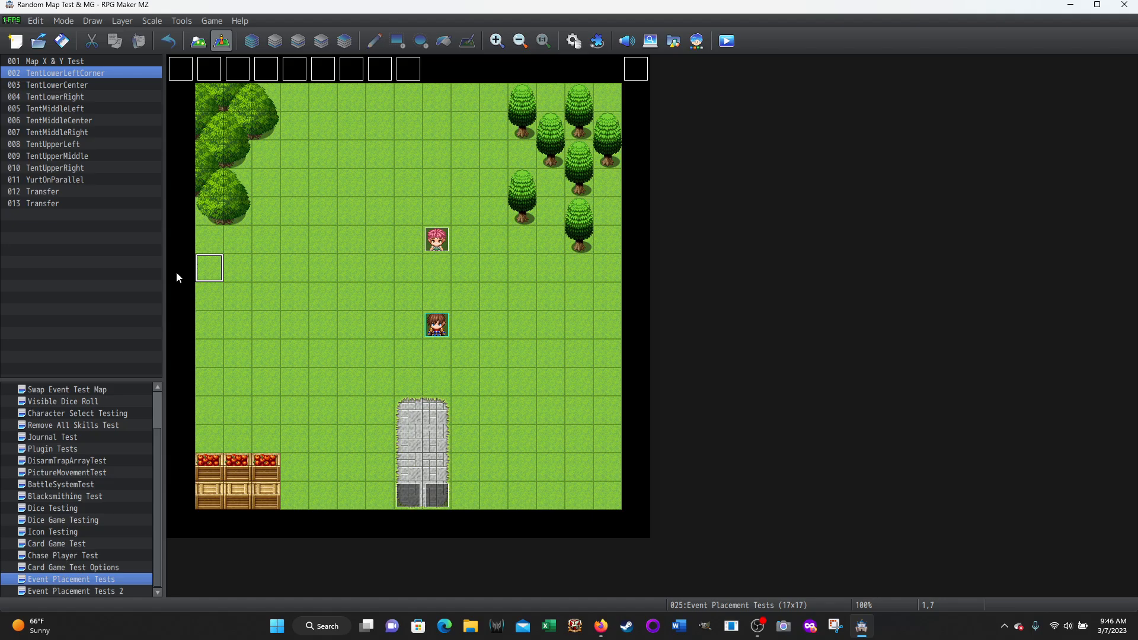
pyautogui.click(437, 67)
pyautogui.click(433, 104)
# Reopen the Yurt common event and examine the text, YurtOn switch and Exit Event Processing commands in its PlayerPositionY < 2 branch
pyautogui.click(573, 42)
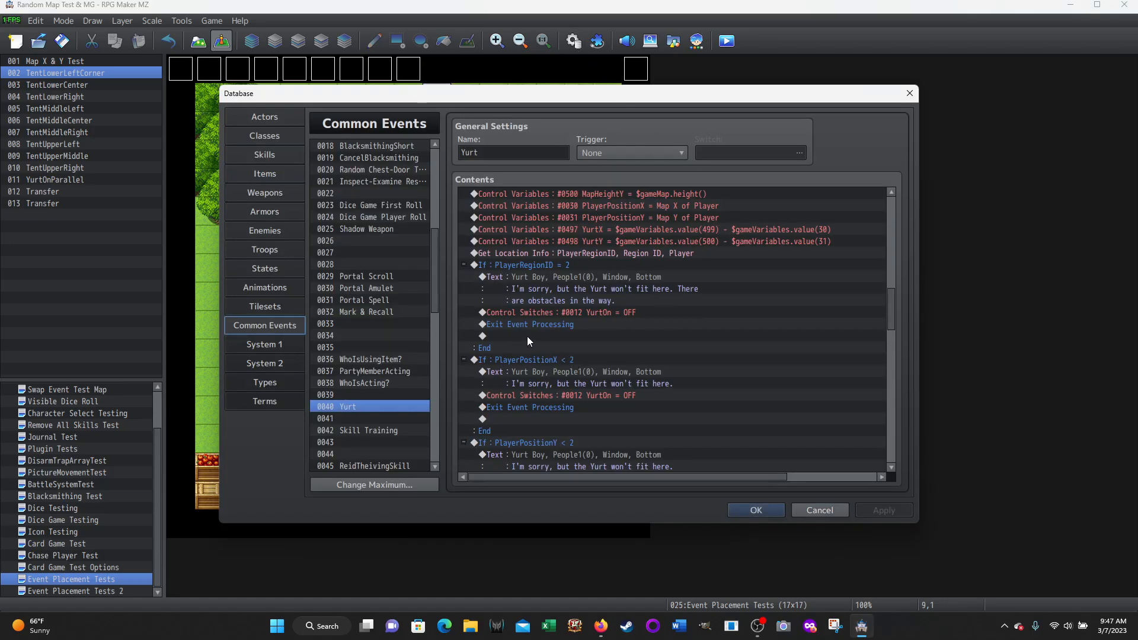
pyautogui.scroll(-1, 611, 364)
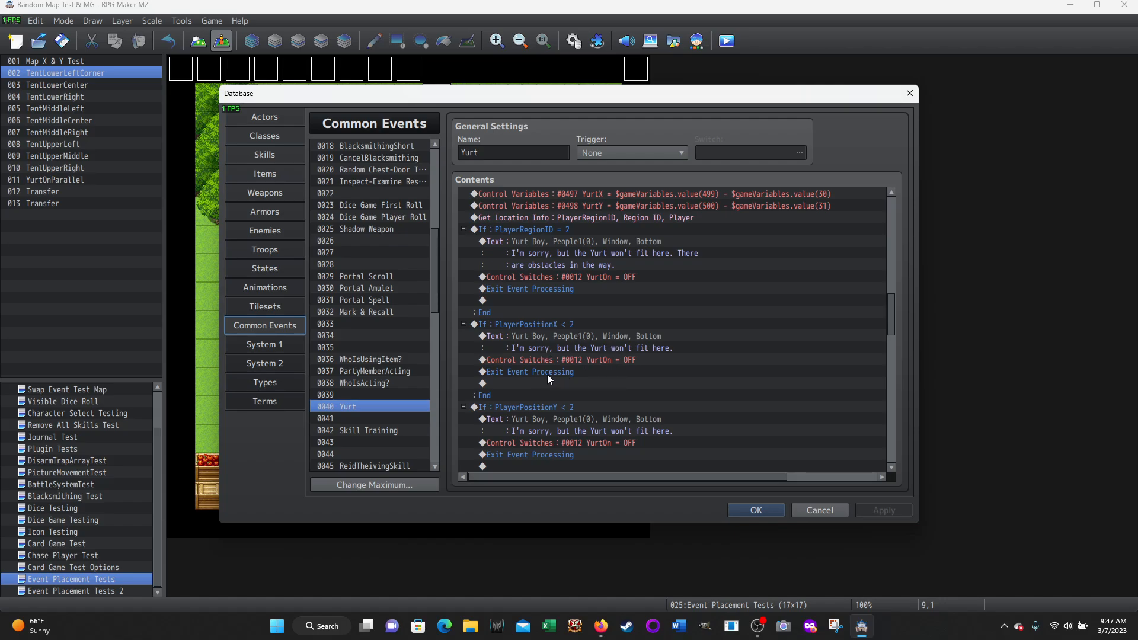
pyautogui.scroll(-2, 543, 374)
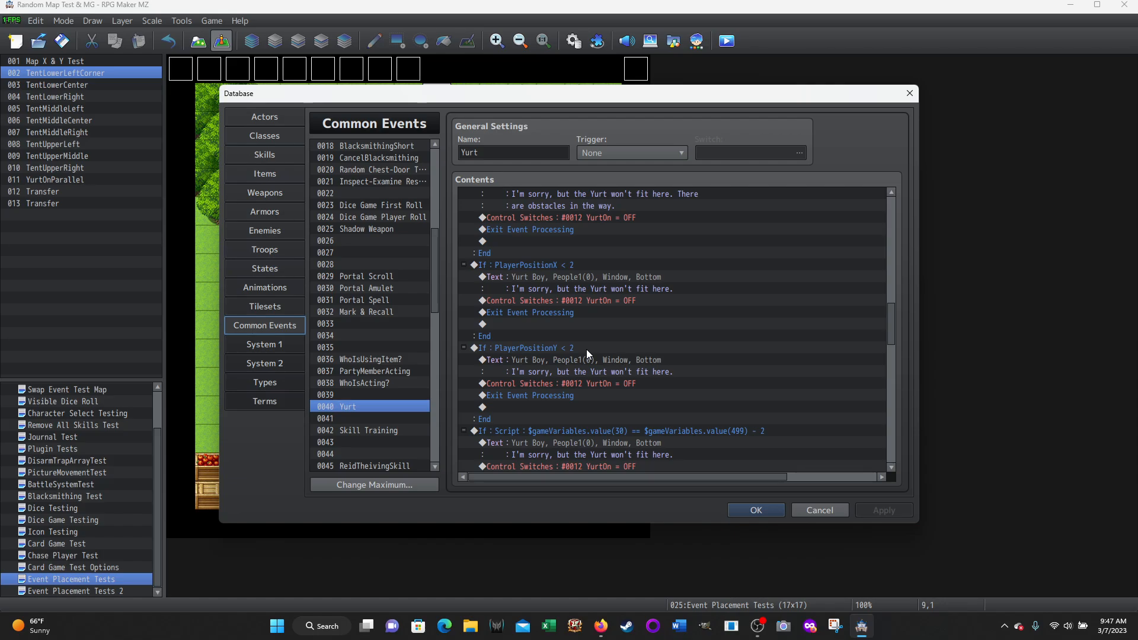
pyautogui.click(561, 360)
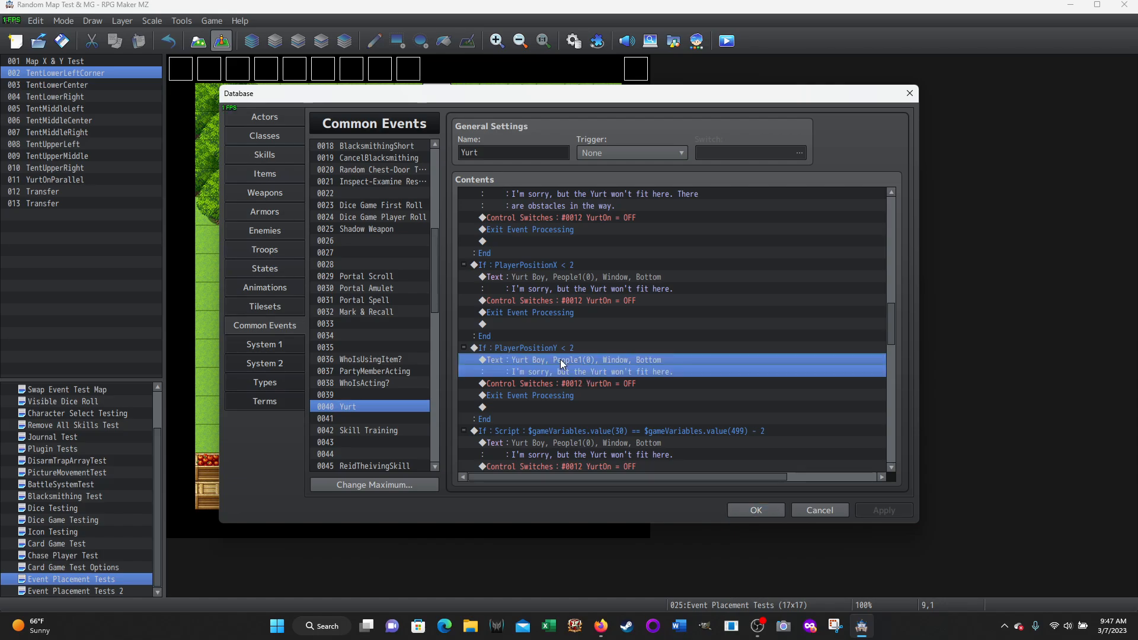
pyautogui.click(578, 385)
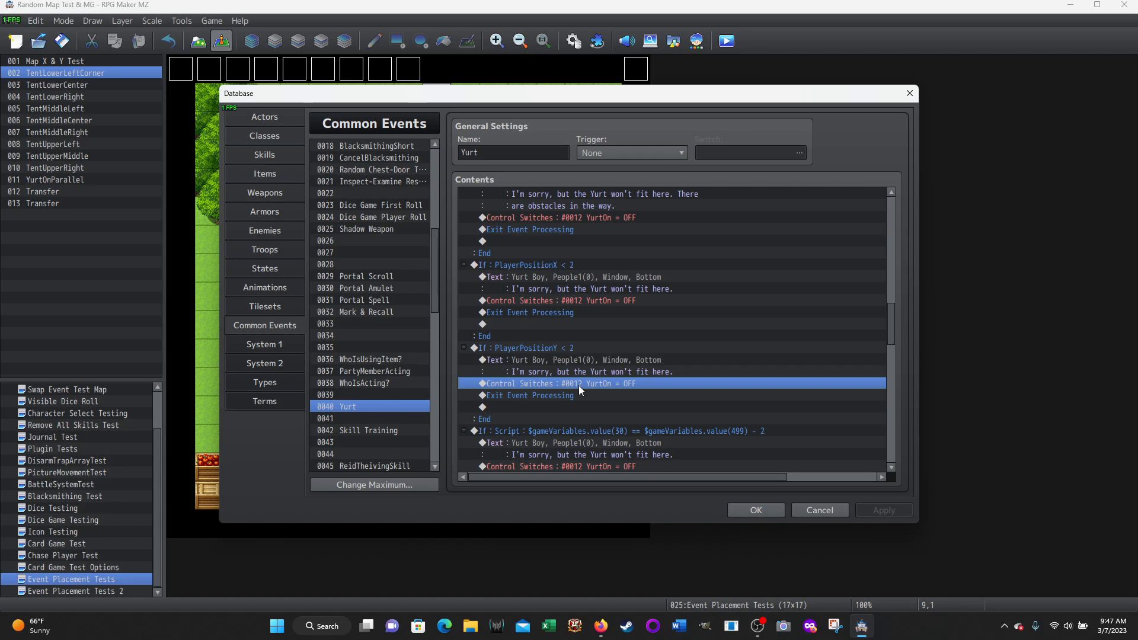
pyautogui.click(547, 396)
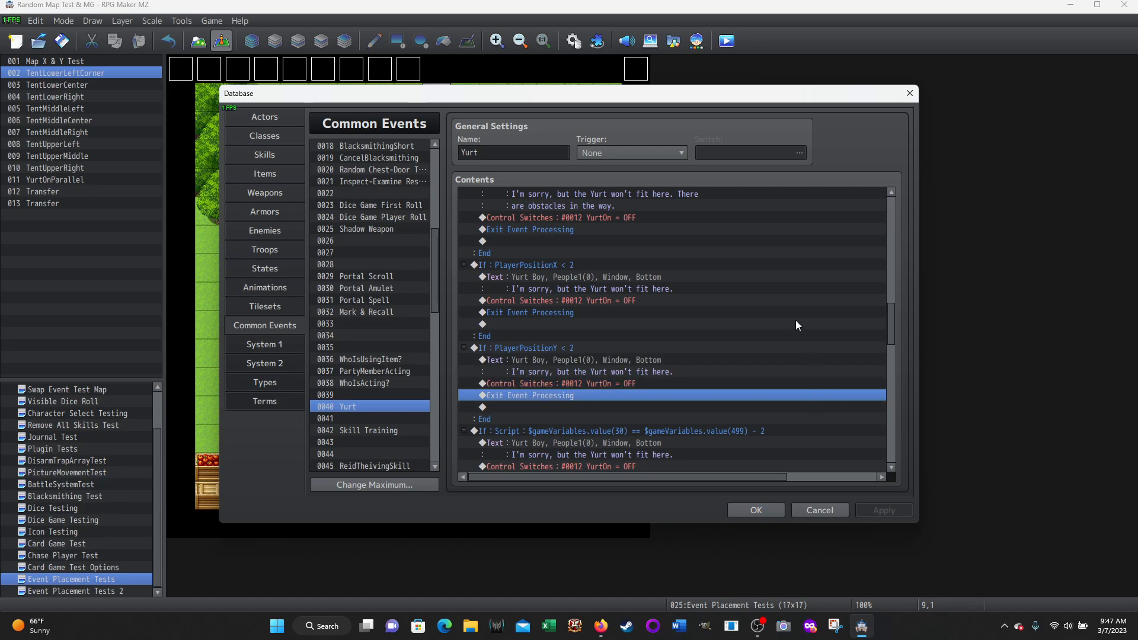
# View the settings of the script conditional branch comparing variable 30 with variable 499 minus 2, and cancel without changing them
pyautogui.scroll(-2, 809, 309)
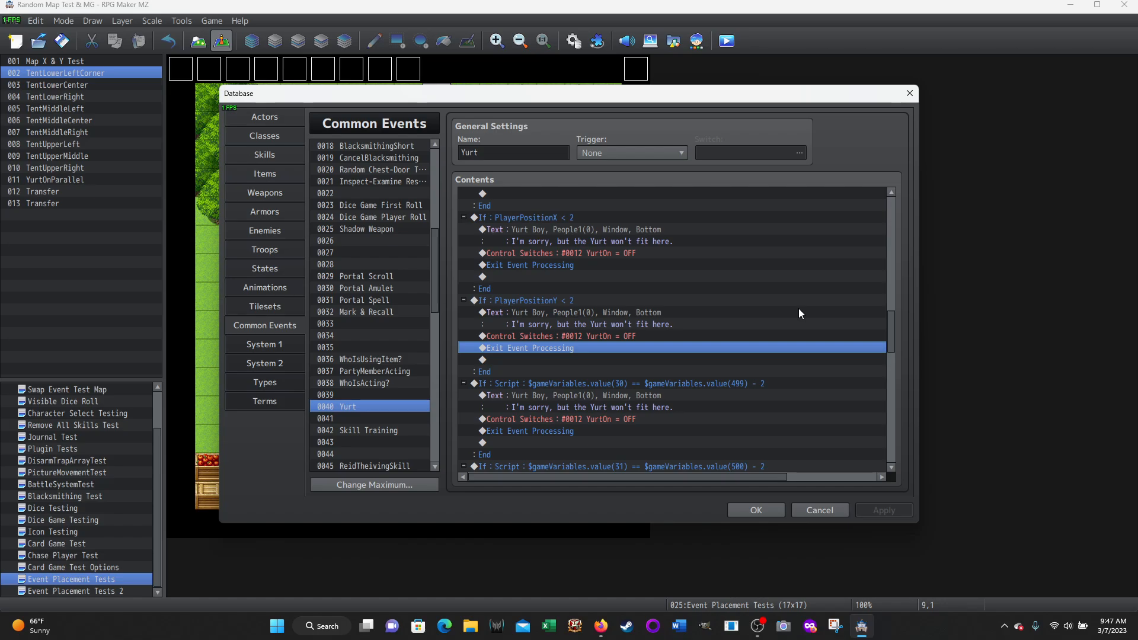
pyautogui.scroll(-2, 799, 313)
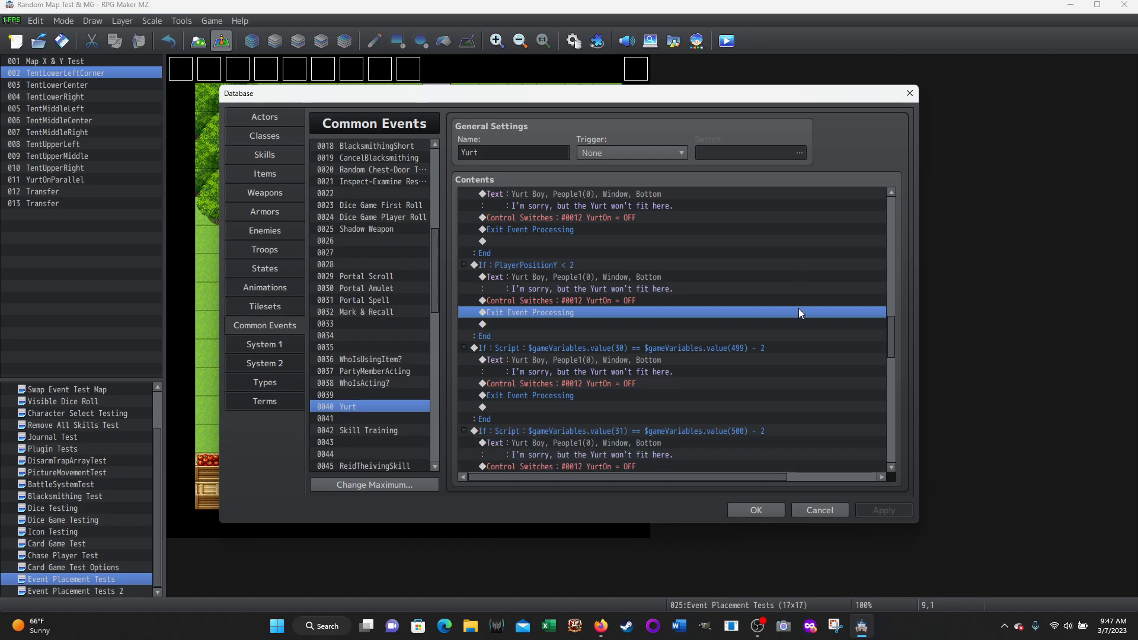
pyautogui.scroll(-1, 798, 308)
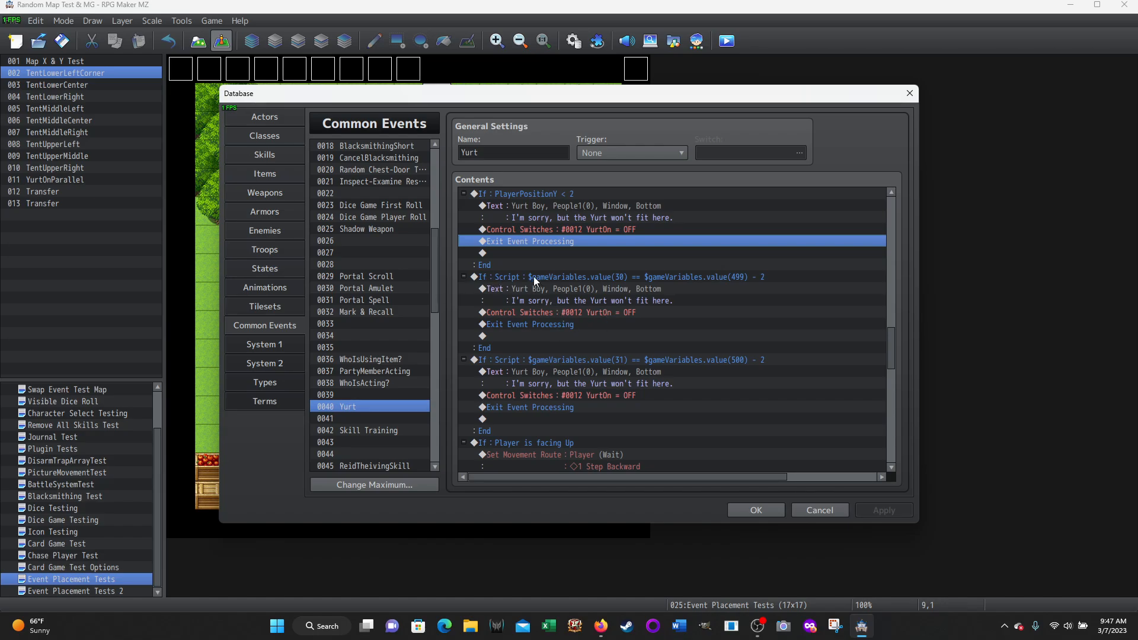
pyautogui.rightClick(515, 279)
pyautogui.click(553, 294)
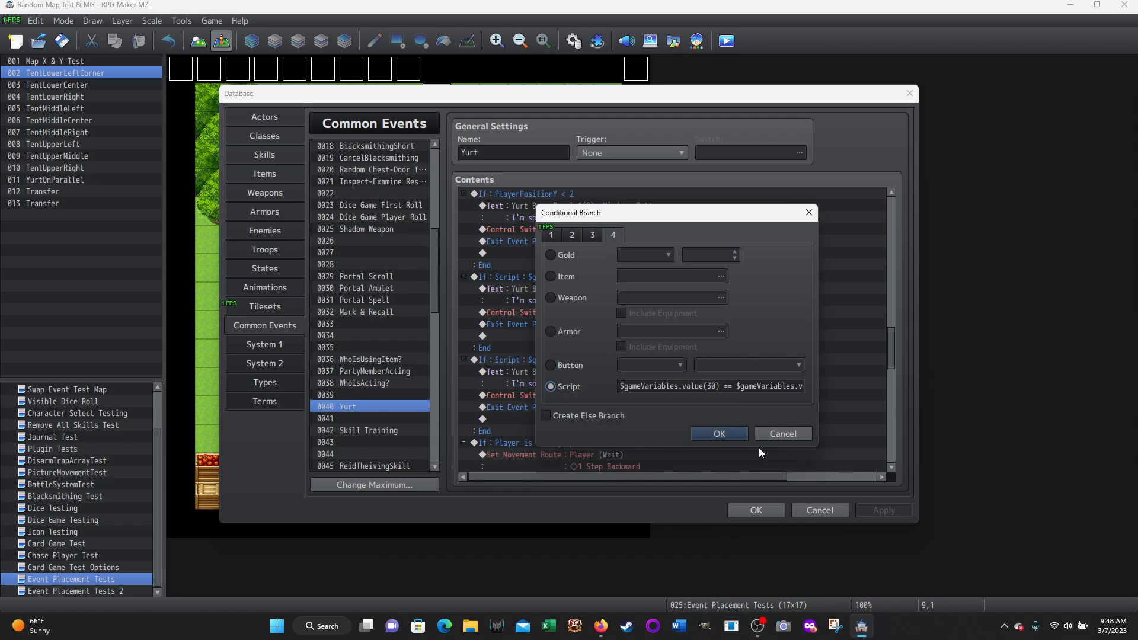
pyautogui.click(777, 434)
pyautogui.click(518, 265)
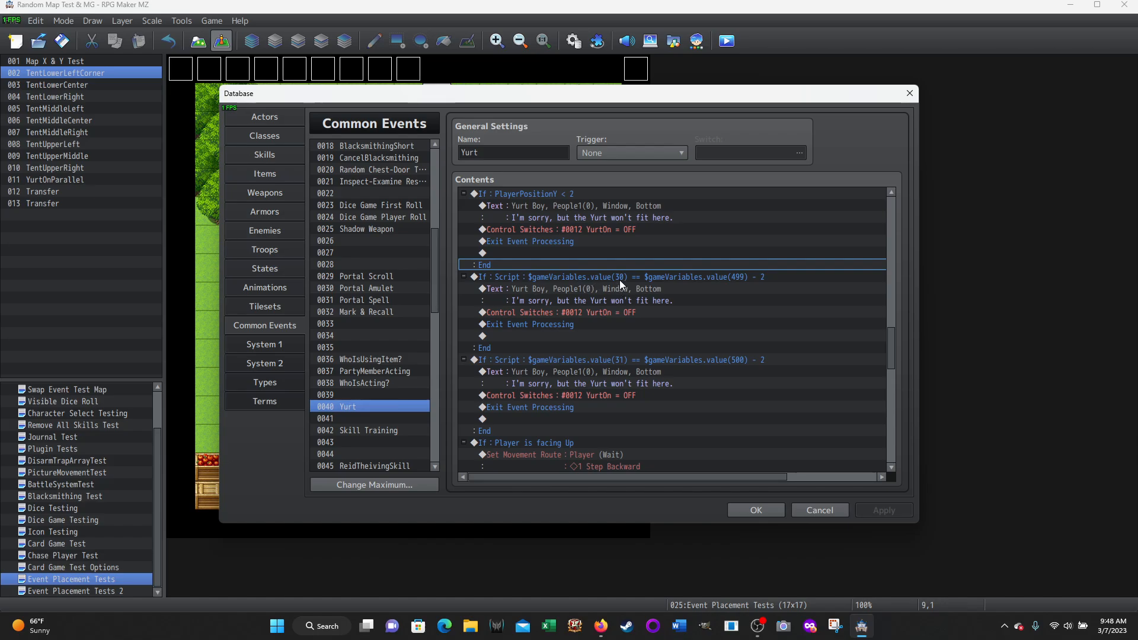
# Compare the variable 30 and 499 script condition with the PlayerPositionX and MapWidthX assignments, and close the database without saving
pyautogui.scroll(8, 879, 347)
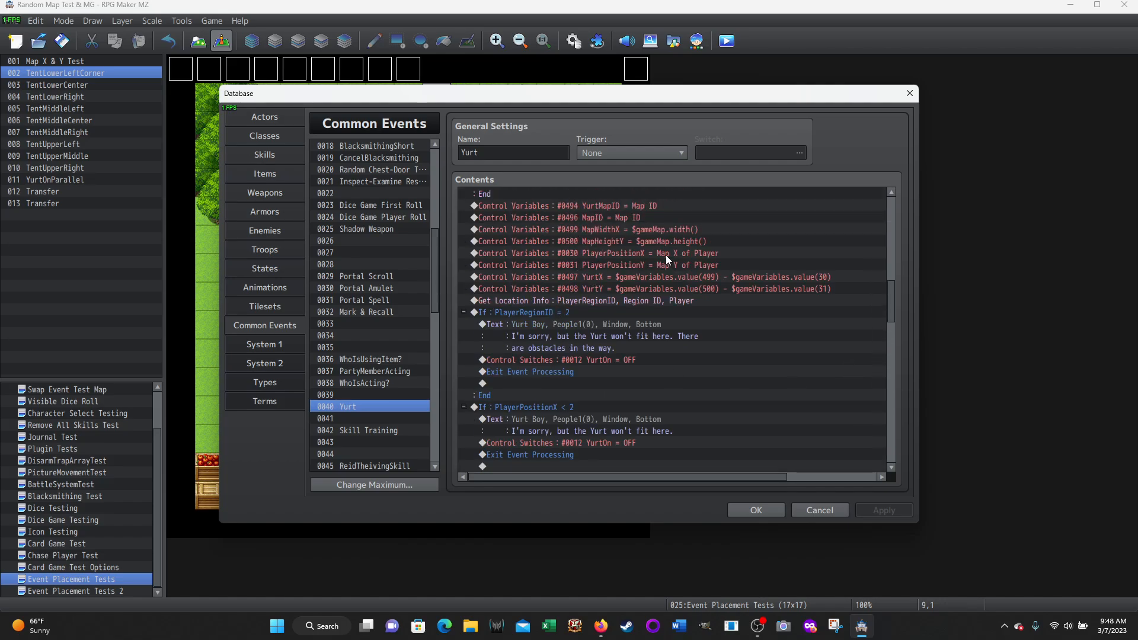
pyautogui.scroll(-7, 778, 365)
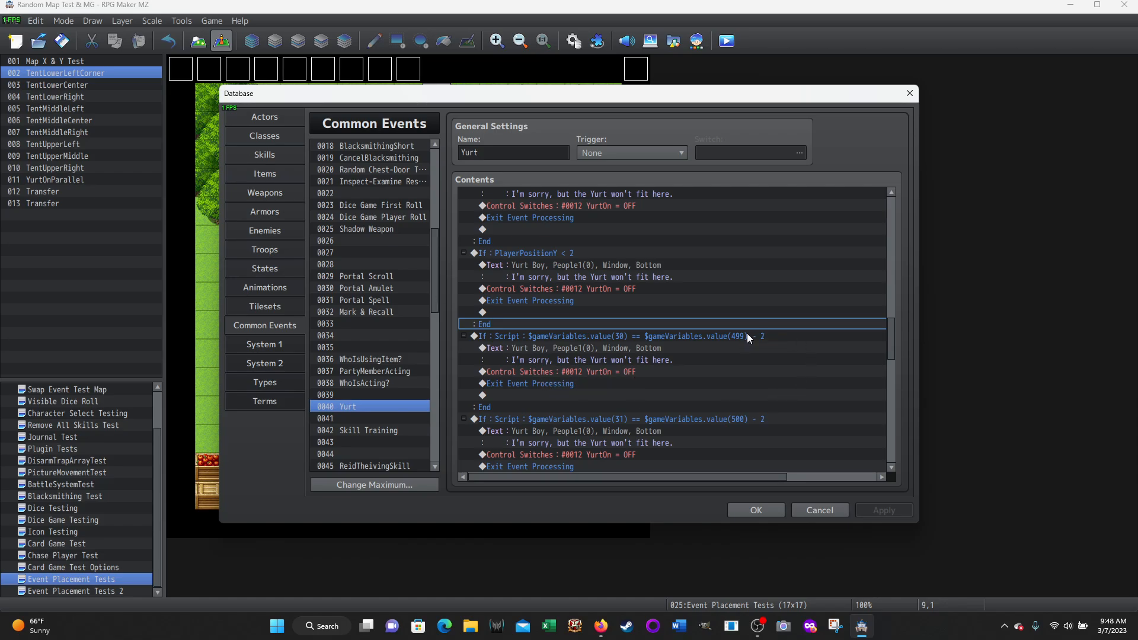
pyautogui.scroll(6, 751, 340)
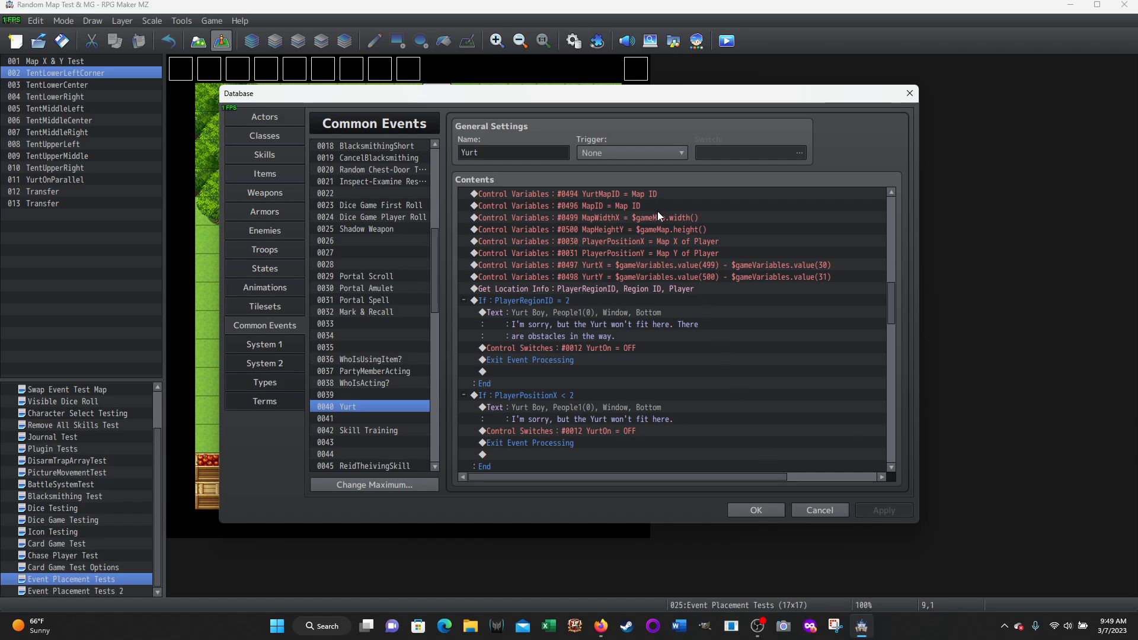
pyautogui.scroll(-8, 705, 296)
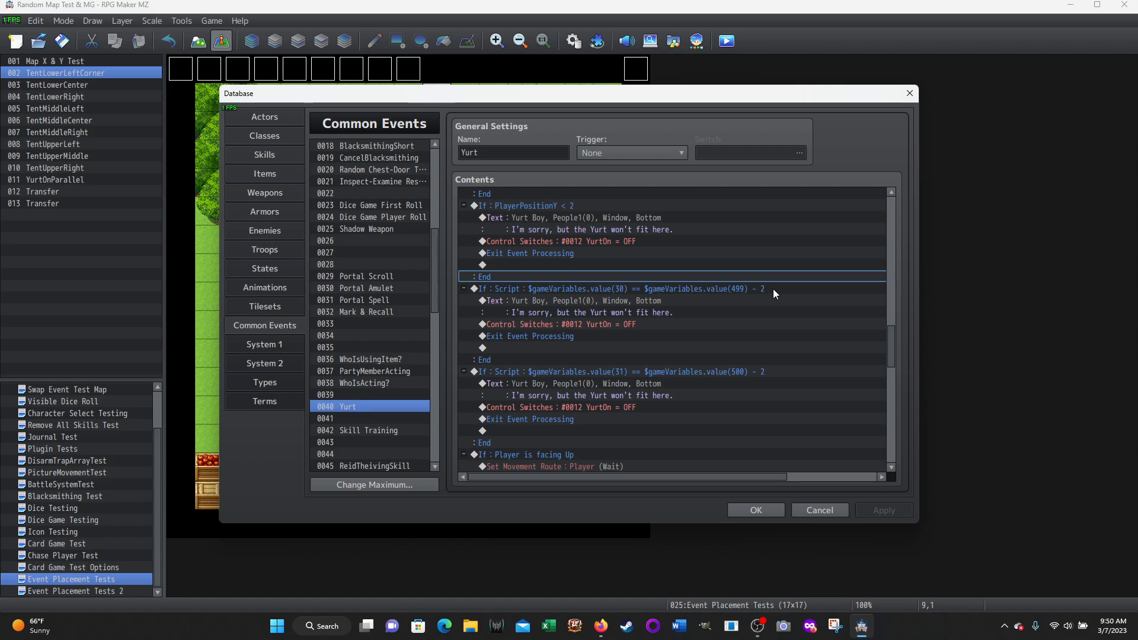
pyautogui.click(816, 511)
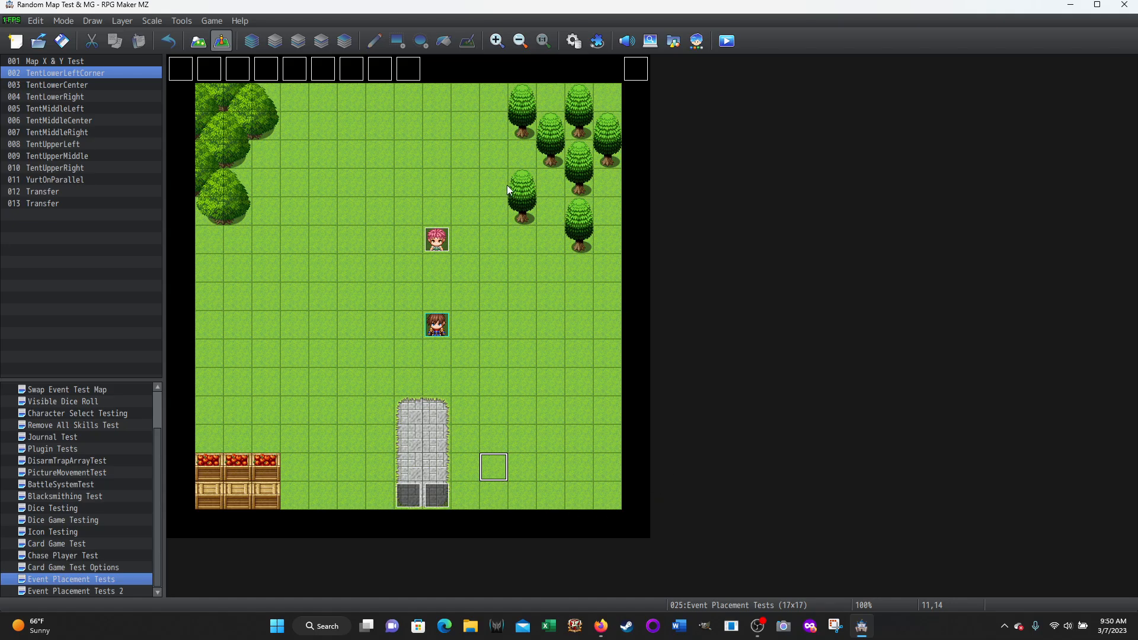
# Reopen the Yurt common event and review the variable 31 and 500 script branch, the map and position variables, and Get Location Info
pyautogui.click(573, 40)
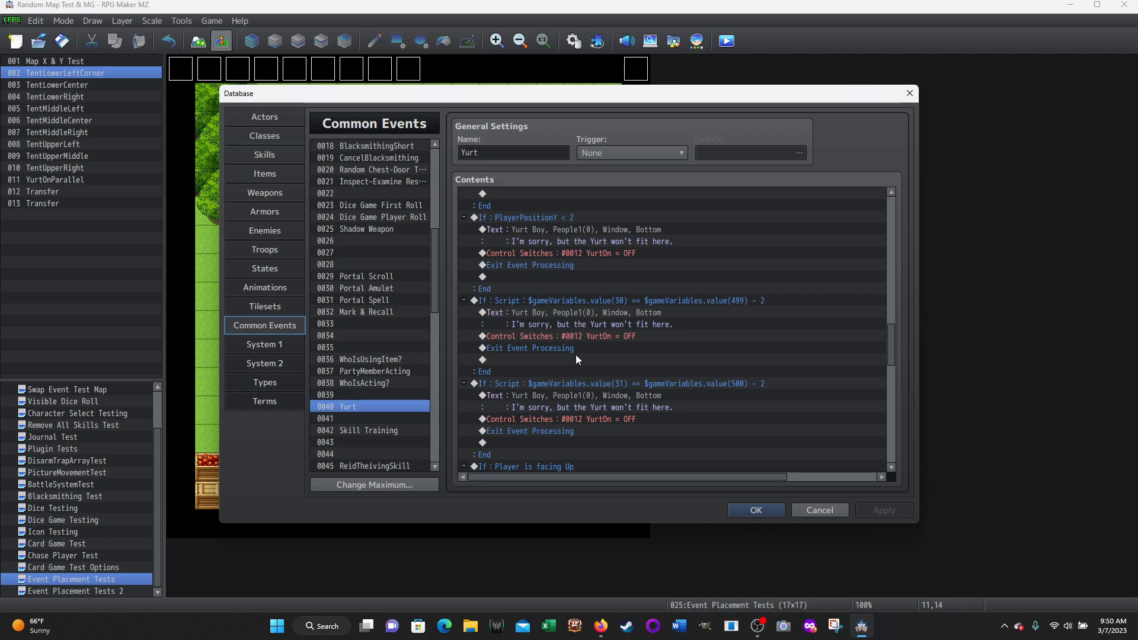
pyautogui.scroll(-1, 538, 385)
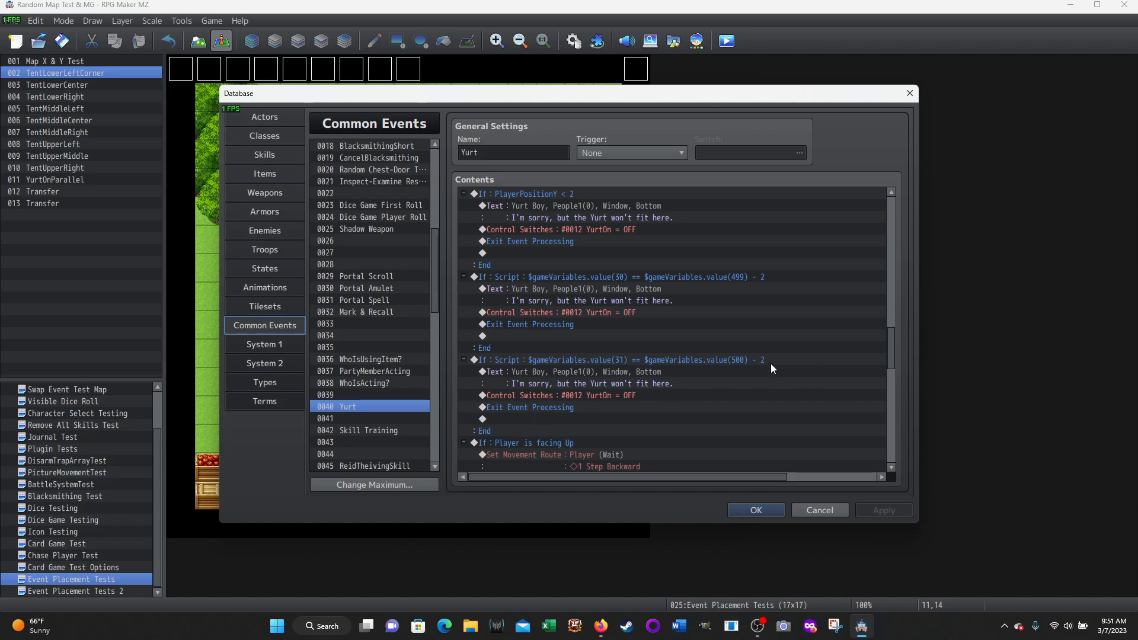
pyautogui.scroll(3, 770, 363)
pyautogui.scroll(6, 771, 363)
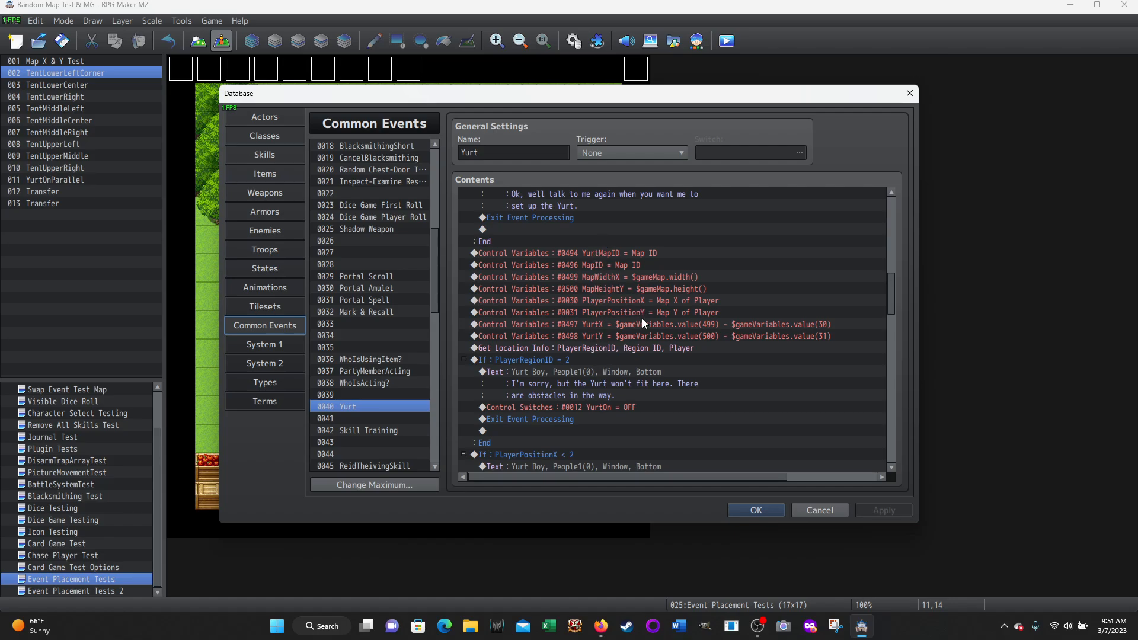
pyautogui.scroll(-2, 846, 370)
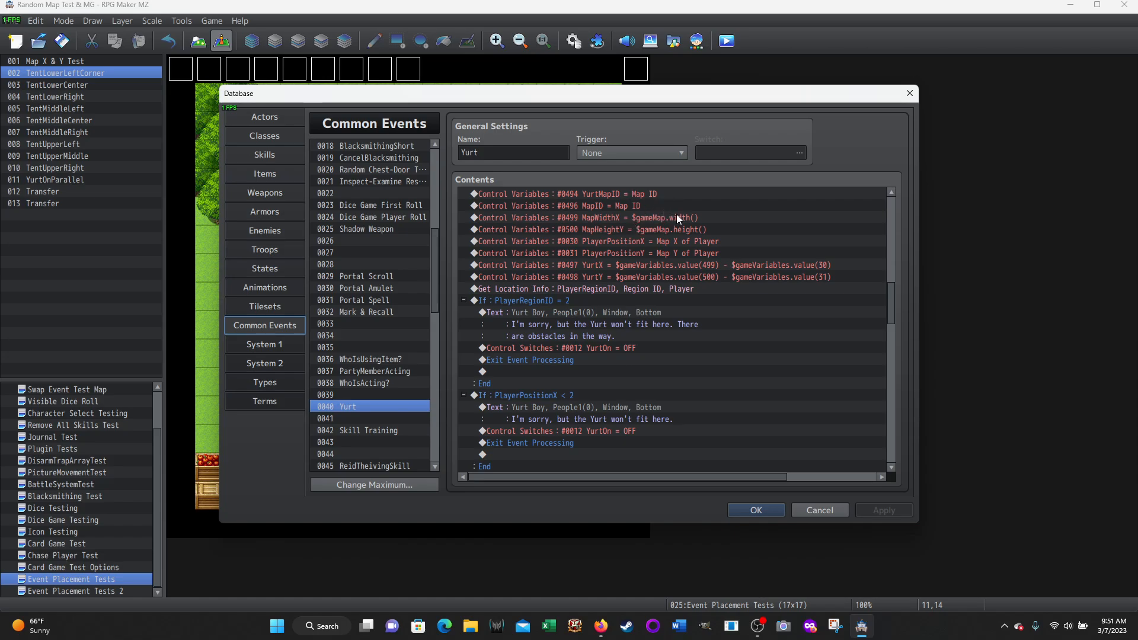
pyautogui.scroll(-1, 711, 354)
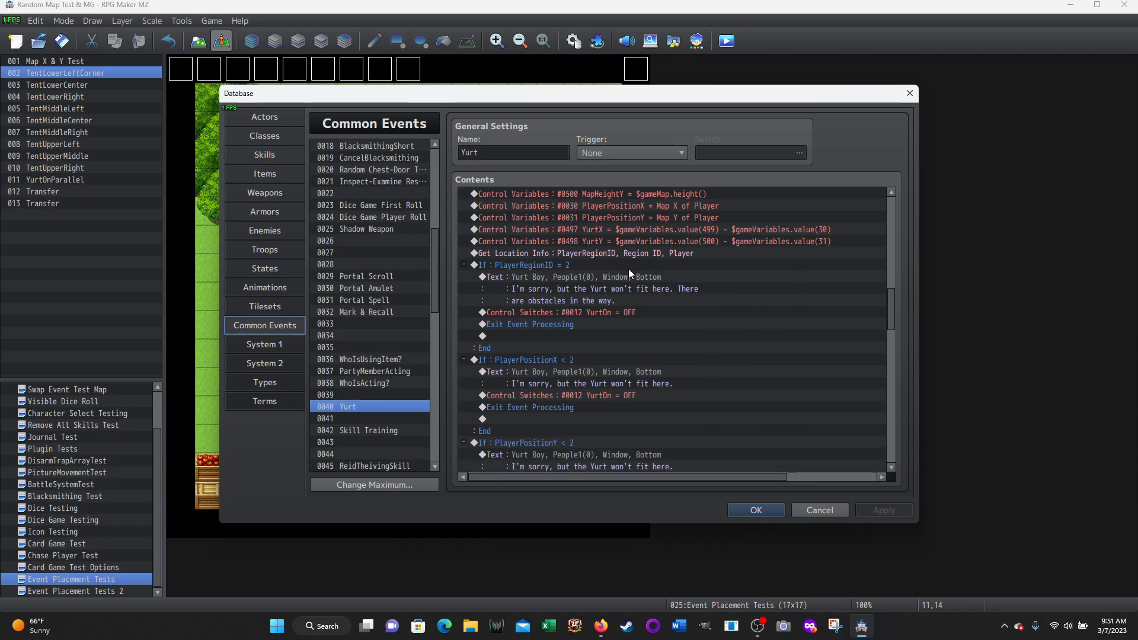
pyautogui.click(650, 254)
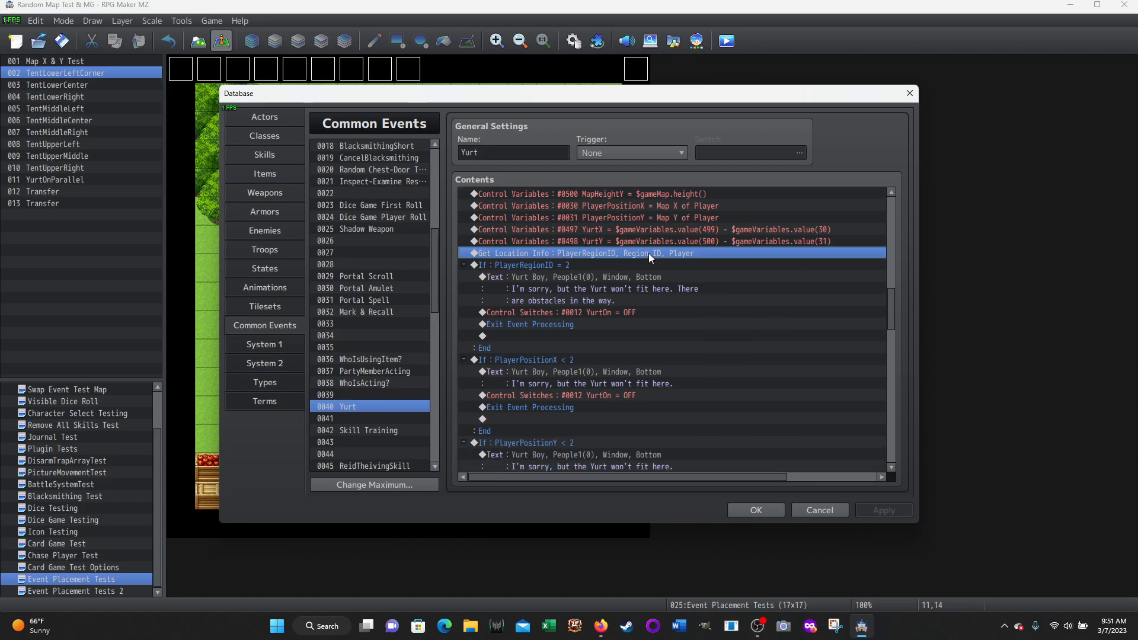
# Review the Yurt event's PlayerRegionID = 2, PlayerPositionX < 2, PlayerPositionY < 2 and variable 30 and 499 script branches
pyautogui.click(535, 266)
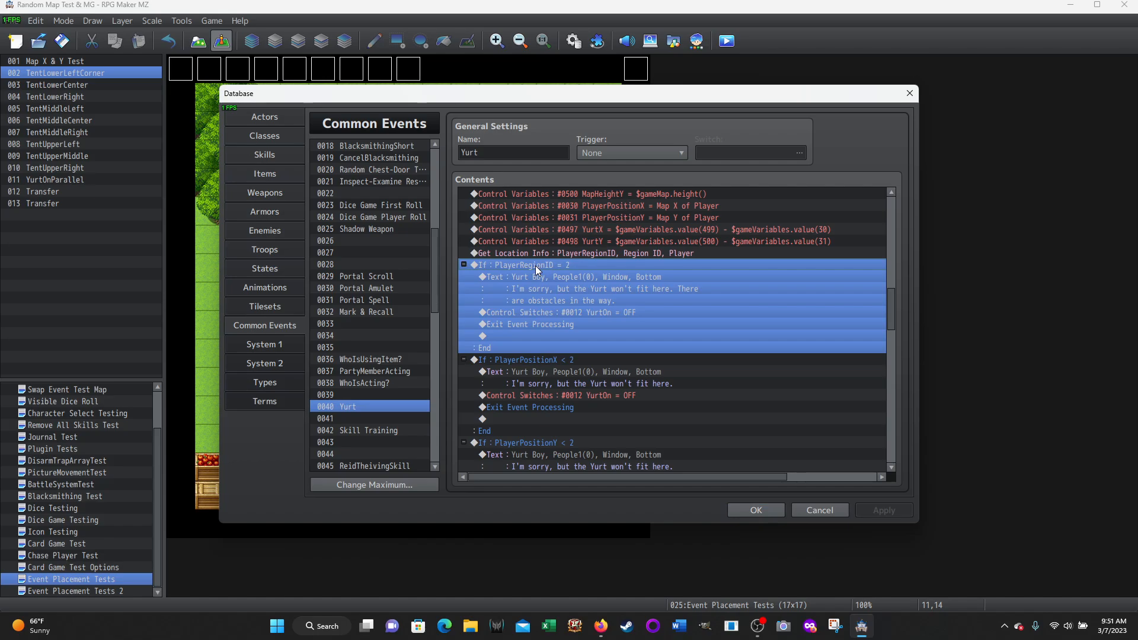
pyautogui.scroll(-1, 564, 317)
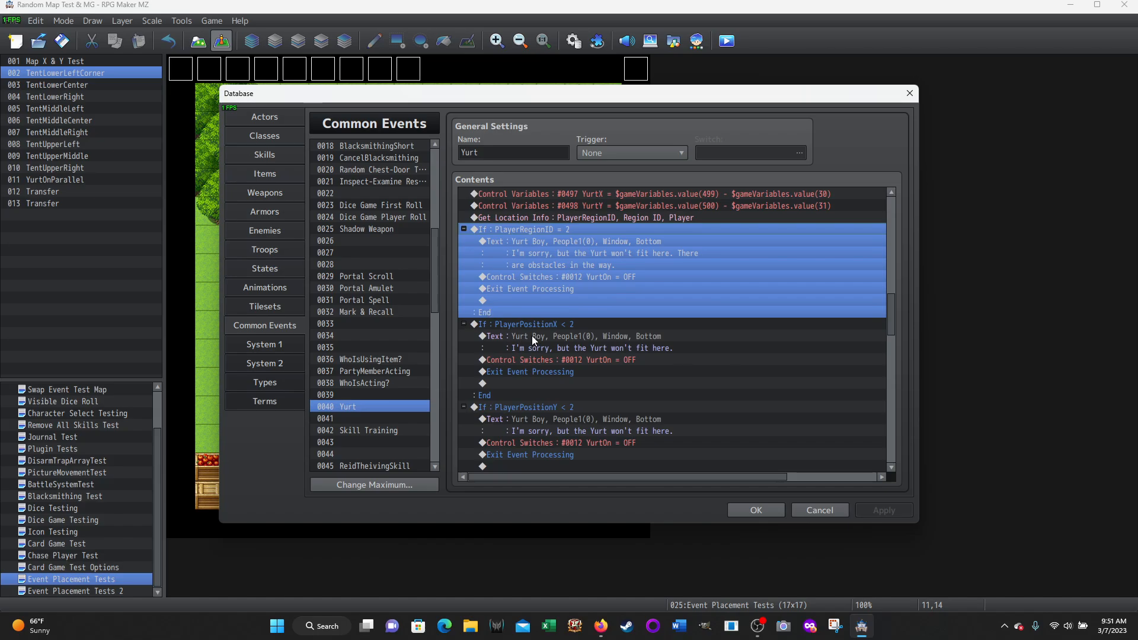
pyautogui.click(517, 322)
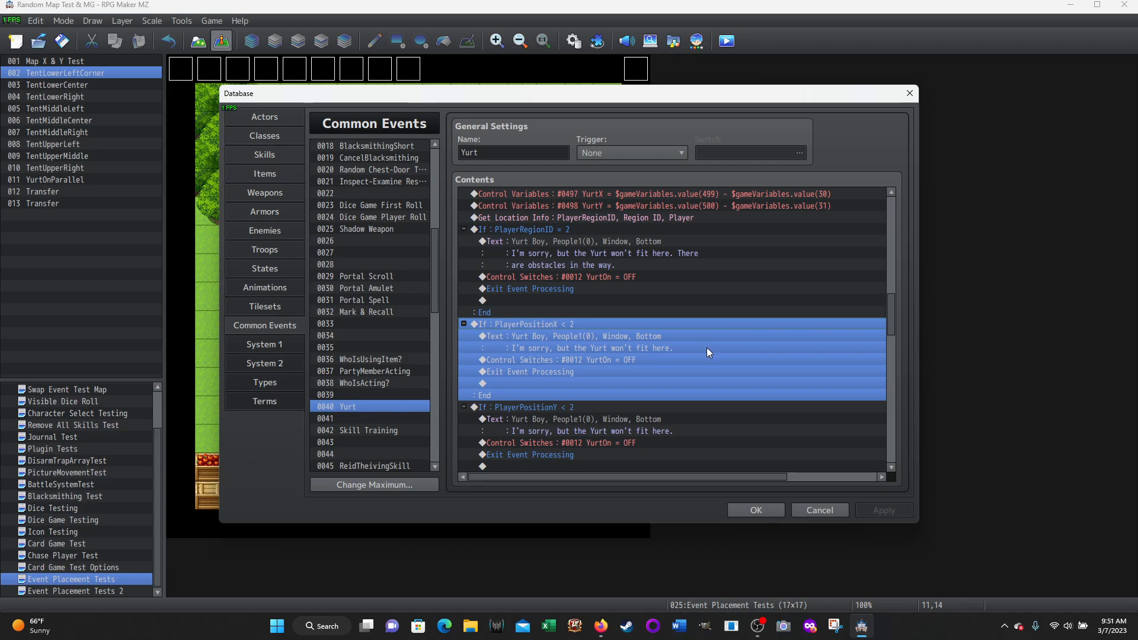
pyautogui.scroll(-2, 771, 348)
pyautogui.click(518, 338)
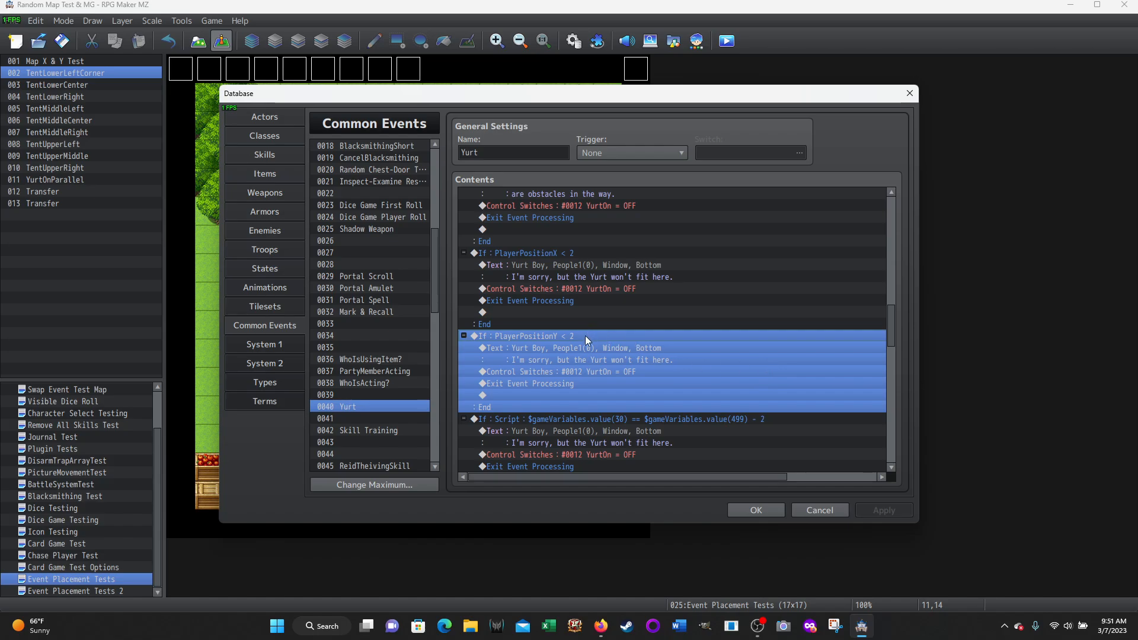
pyautogui.scroll(-3, 738, 361)
pyautogui.click(538, 325)
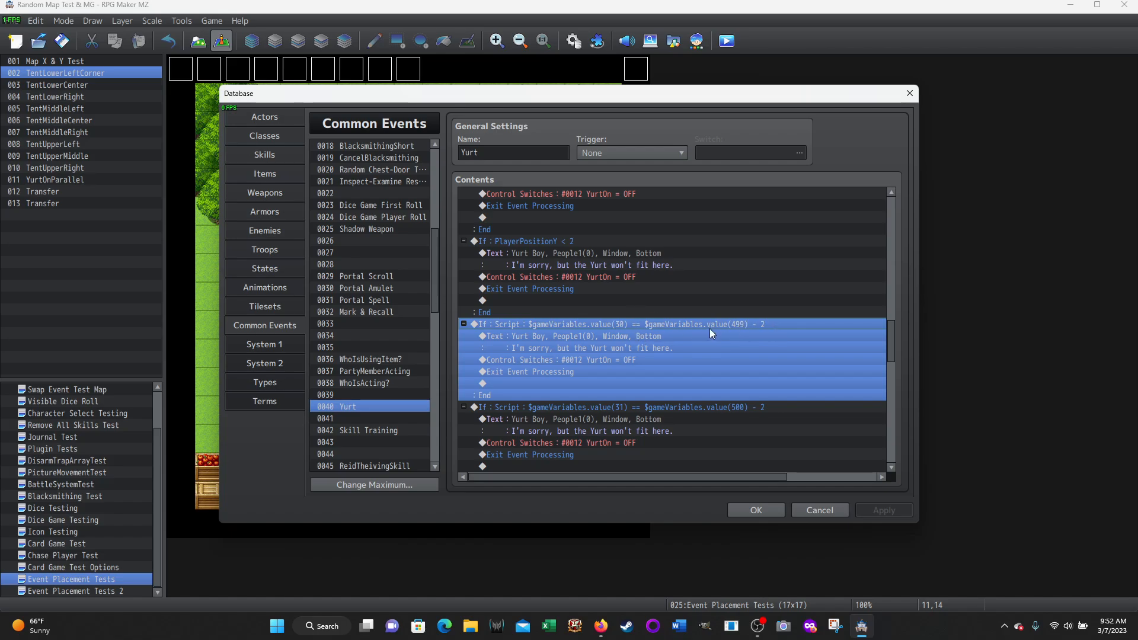
pyautogui.scroll(-2, 615, 339)
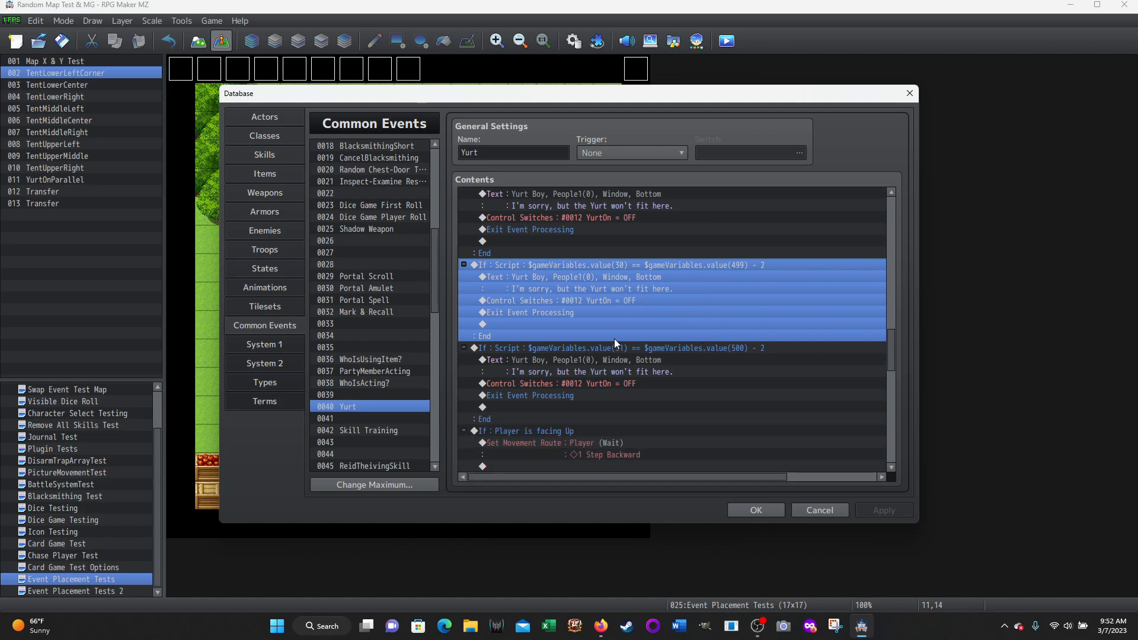
# View the settings of the script conditional branch comparing variable 31 with variable 500 minus 2, and cancel without changing them
pyautogui.click(575, 345)
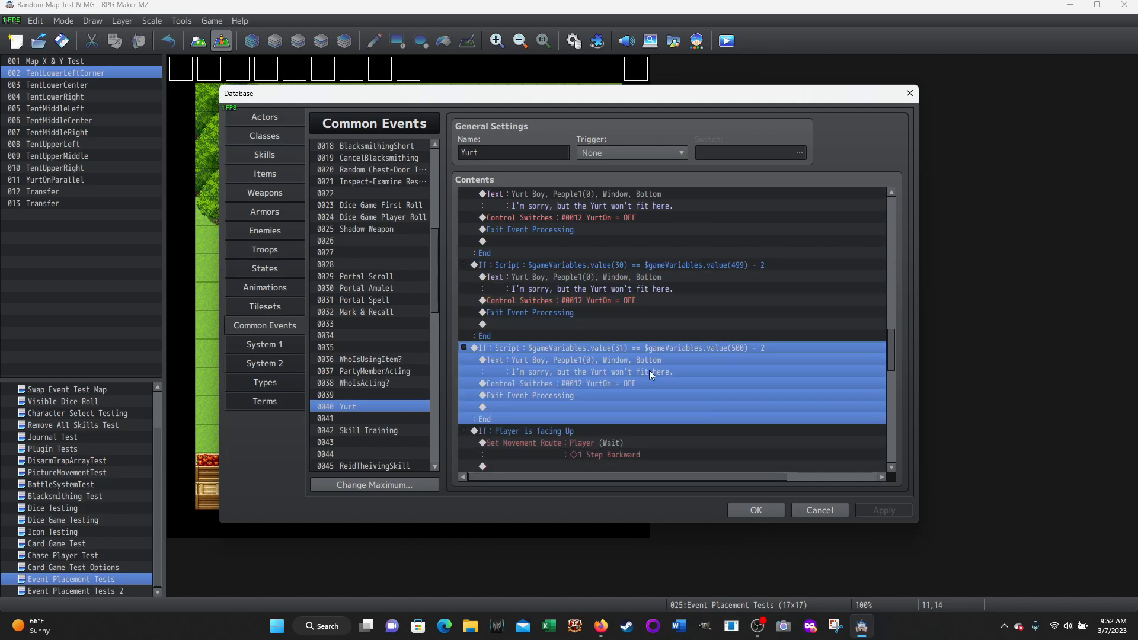
pyautogui.rightClick(543, 347)
pyautogui.click(561, 371)
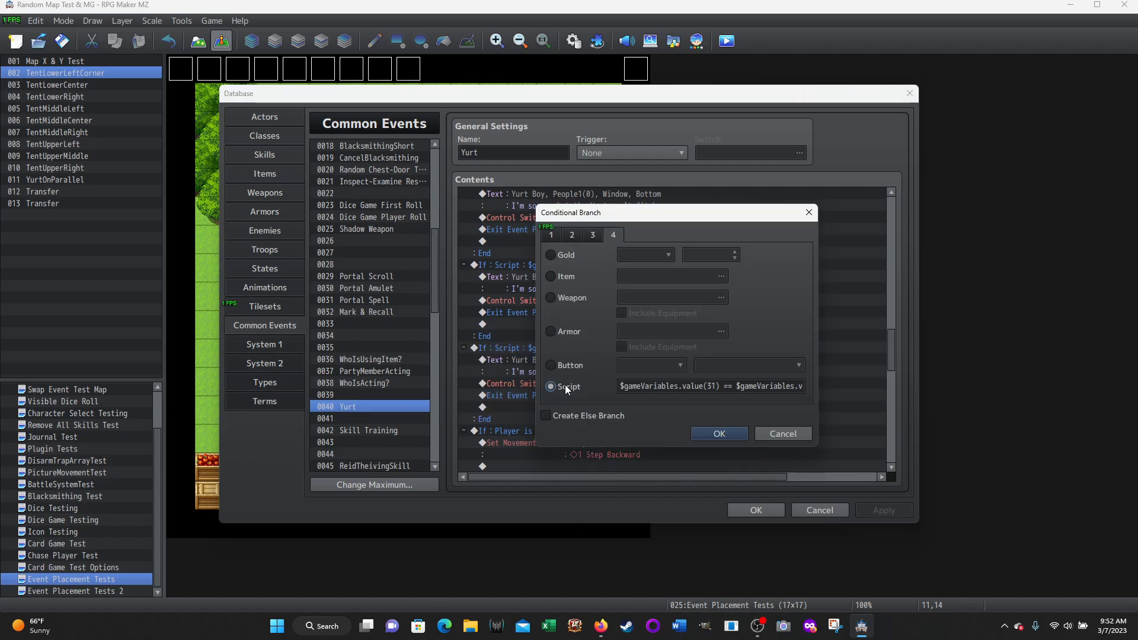
pyautogui.click(777, 435)
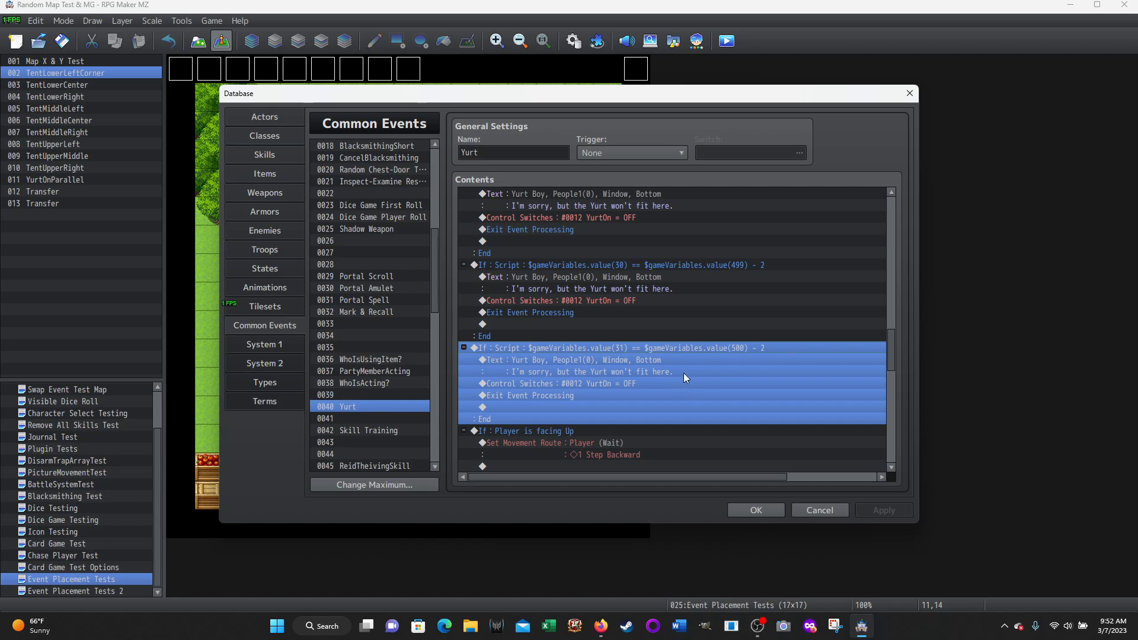
# Compare the script boundary checks with the PlayerPositionY < 2 branch, and continue to the player-facing branches
pyautogui.scroll(-1, 712, 386)
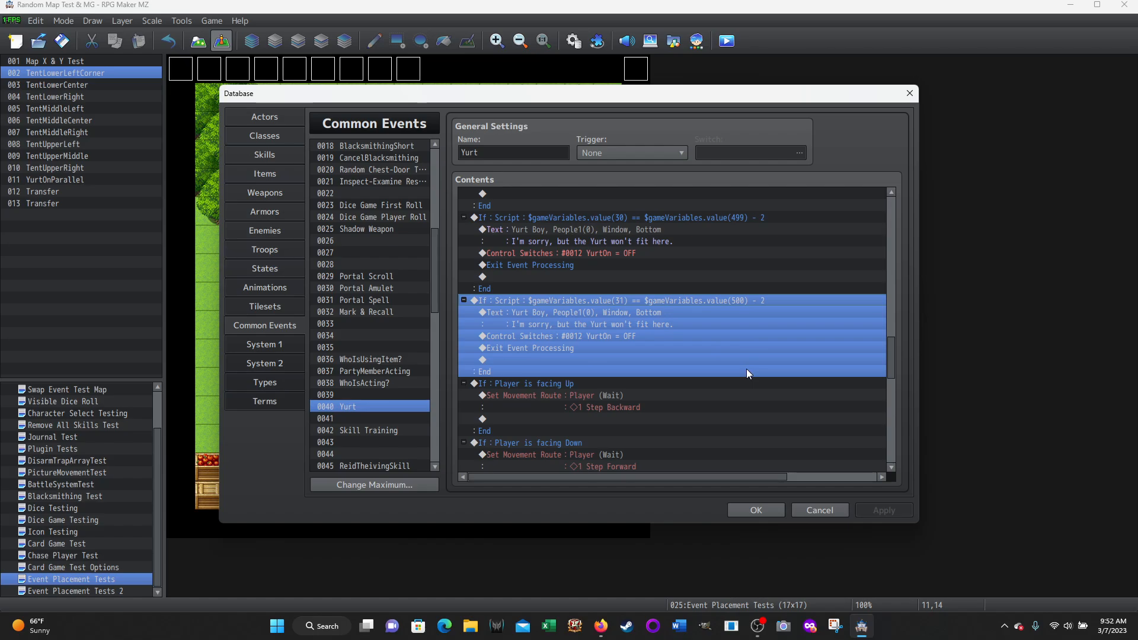
pyautogui.scroll(-2, 745, 340)
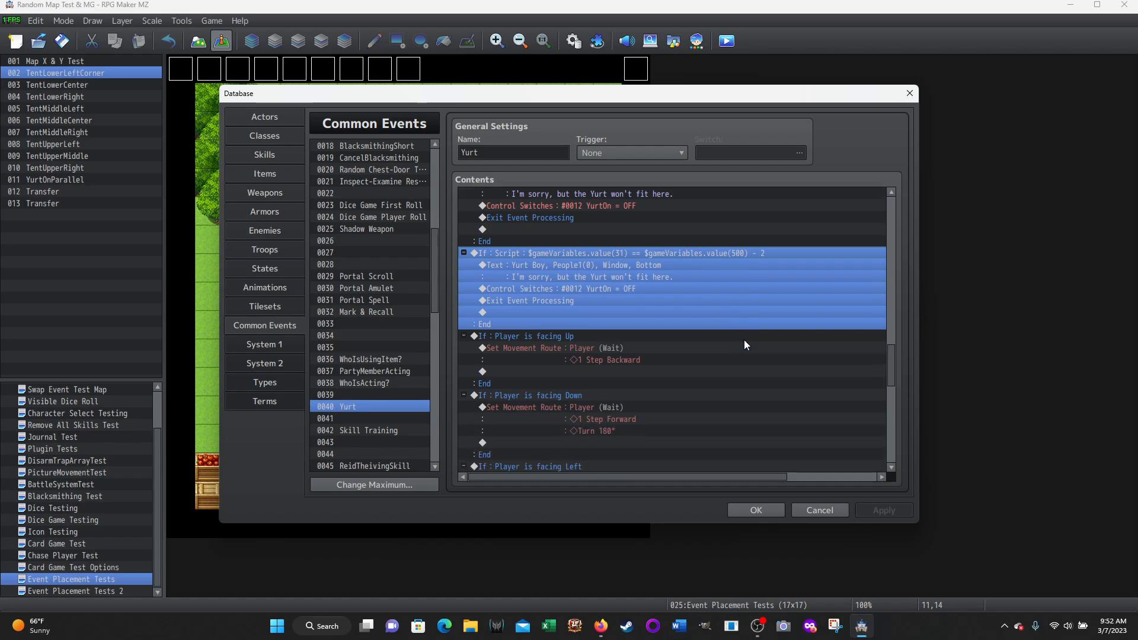
pyautogui.scroll(4, 680, 309)
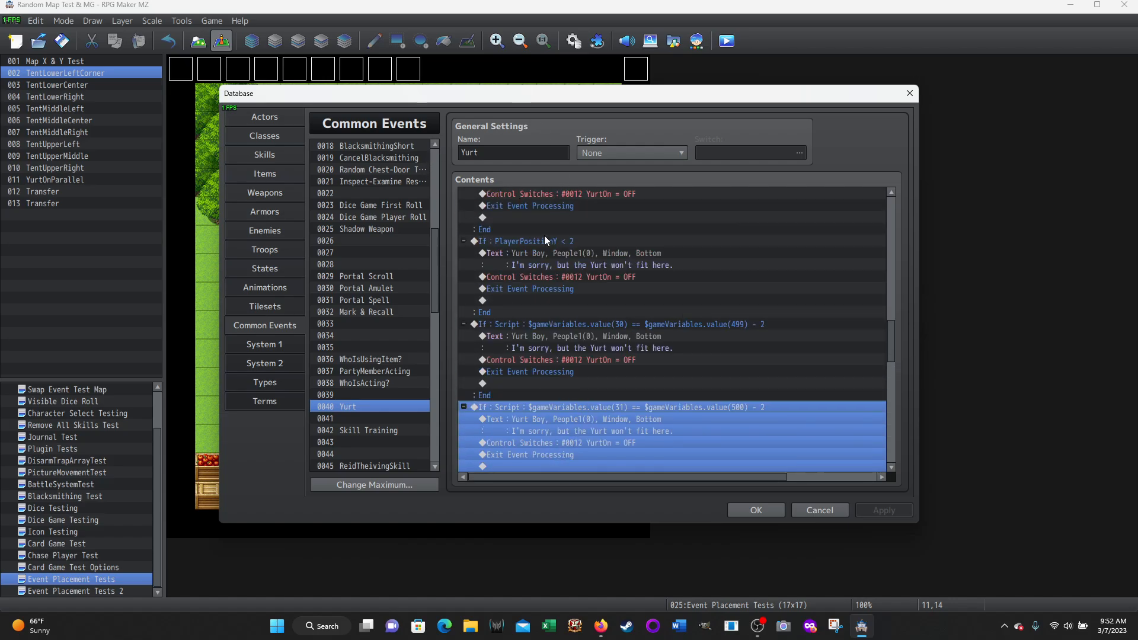
pyautogui.scroll(-1, 801, 439)
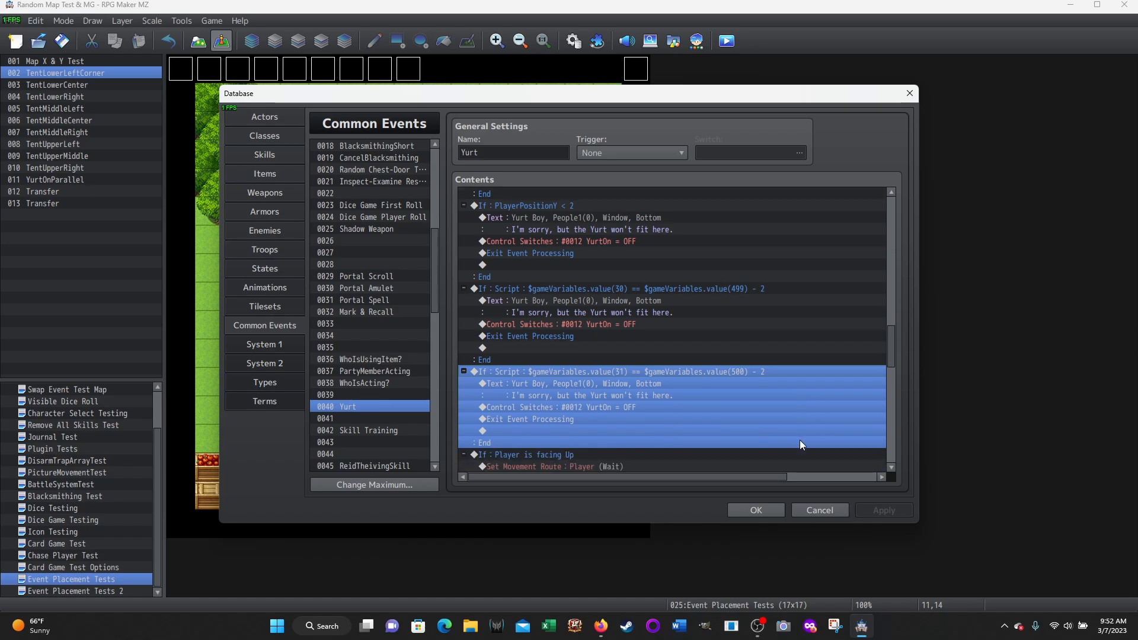
pyautogui.scroll(-1, 788, 389)
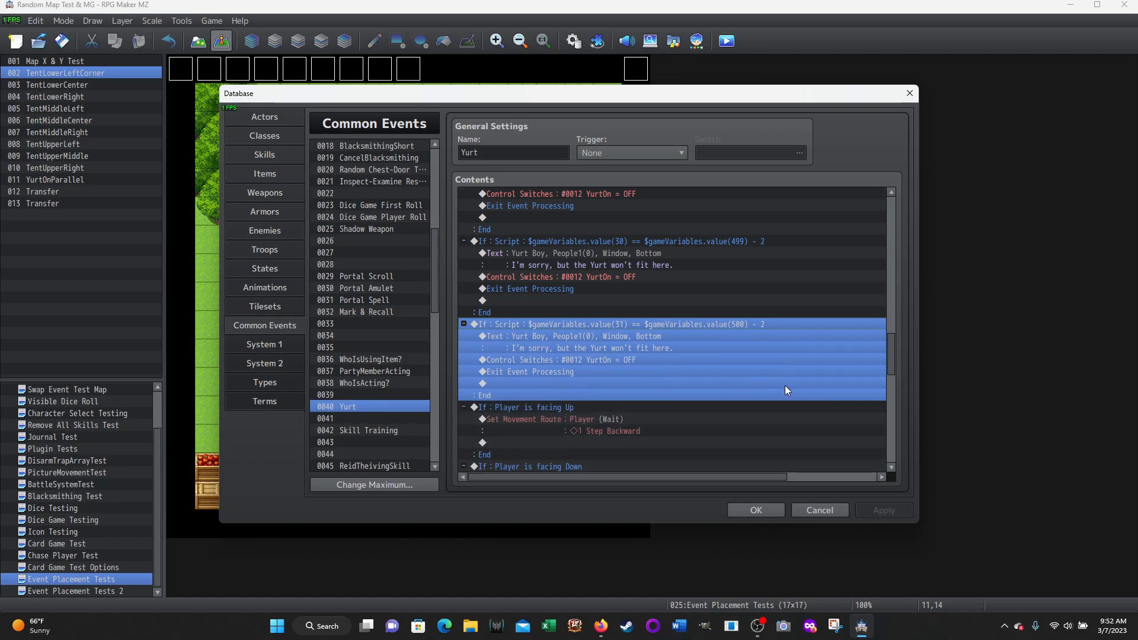
pyautogui.scroll(-4, 785, 385)
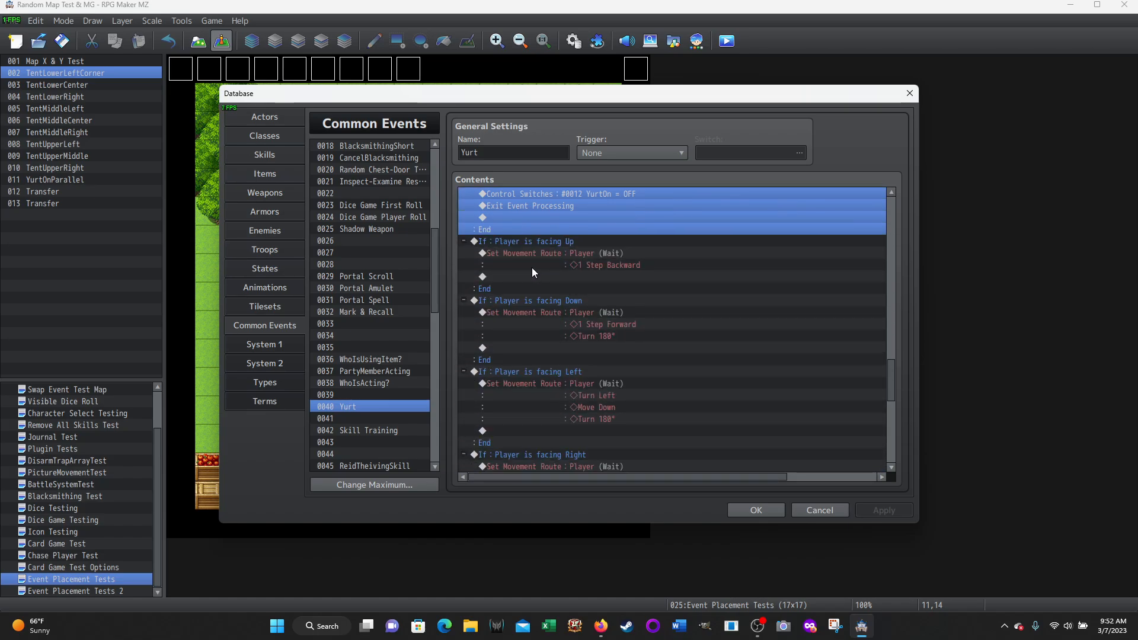
# Examine the movement routes in the Player is facing Up and facing Down branches, and close the database without saving
pyautogui.click(514, 246)
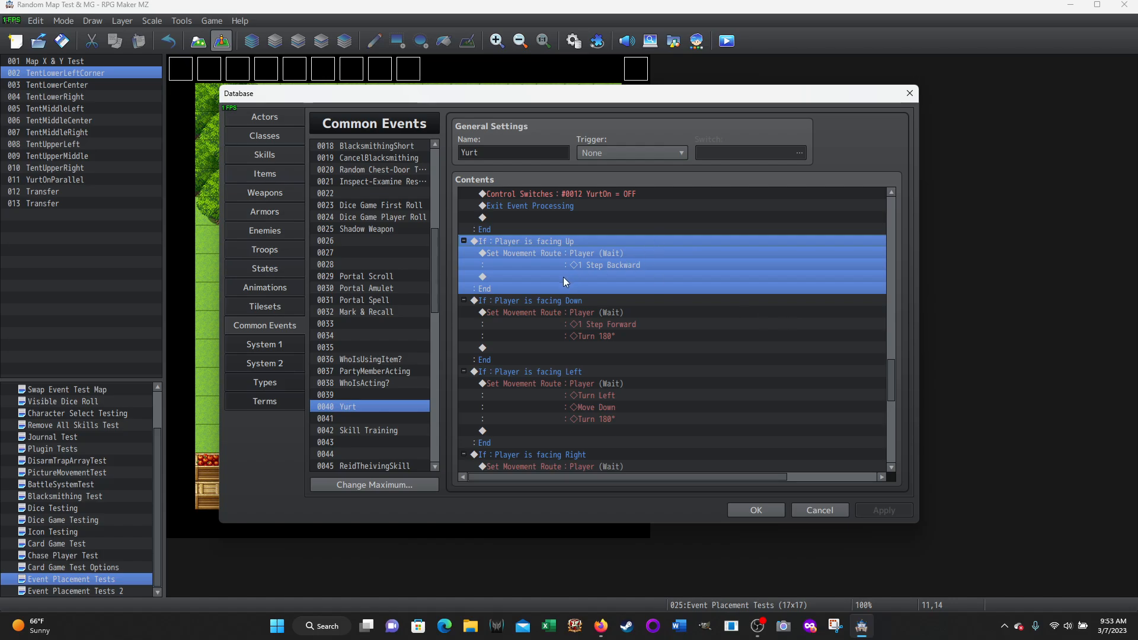
pyautogui.click(521, 301)
pyautogui.scroll(-2, 747, 276)
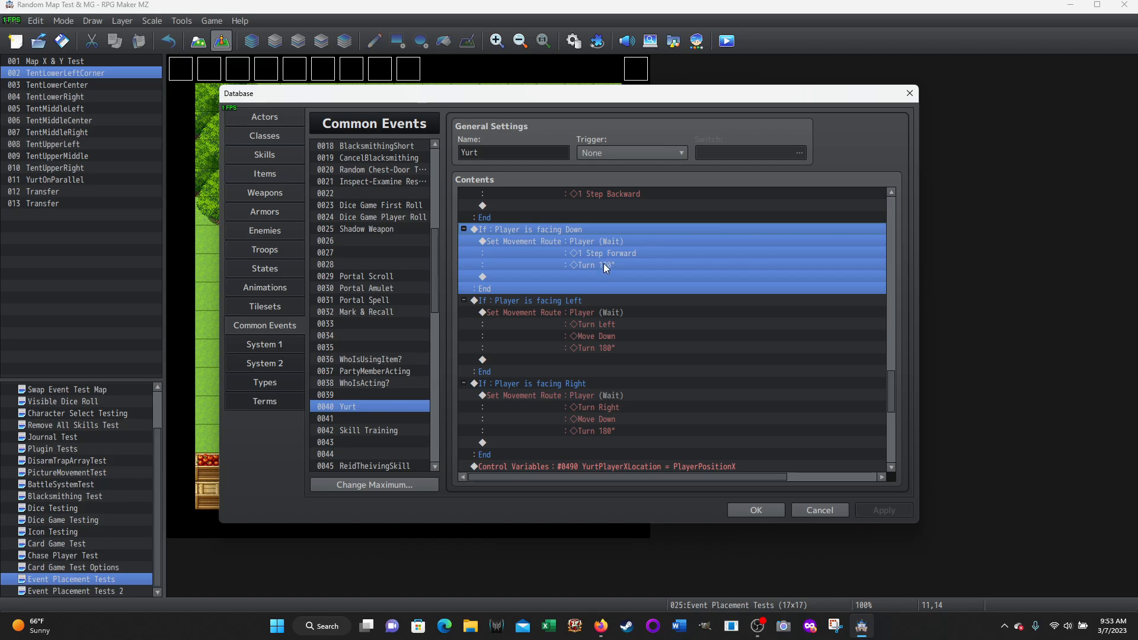
pyautogui.click(817, 510)
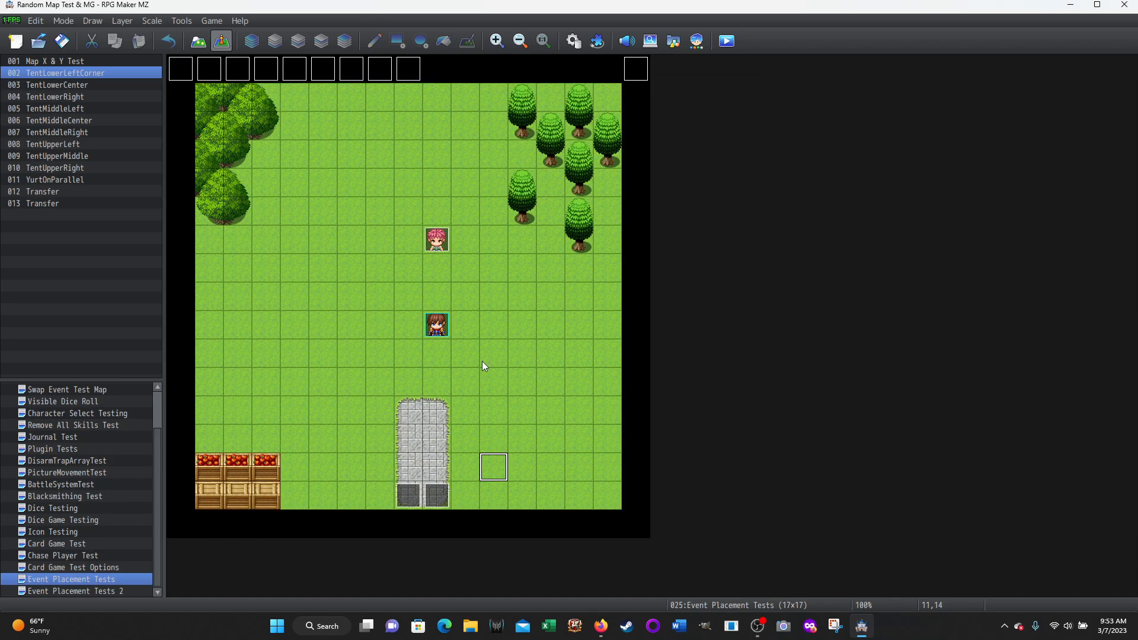
# Inspect tile positions beside the stone path, near both side edges and near the upper middle of the Event Placement Tests map
pyautogui.click(522, 410)
pyautogui.click(524, 439)
pyautogui.click(234, 298)
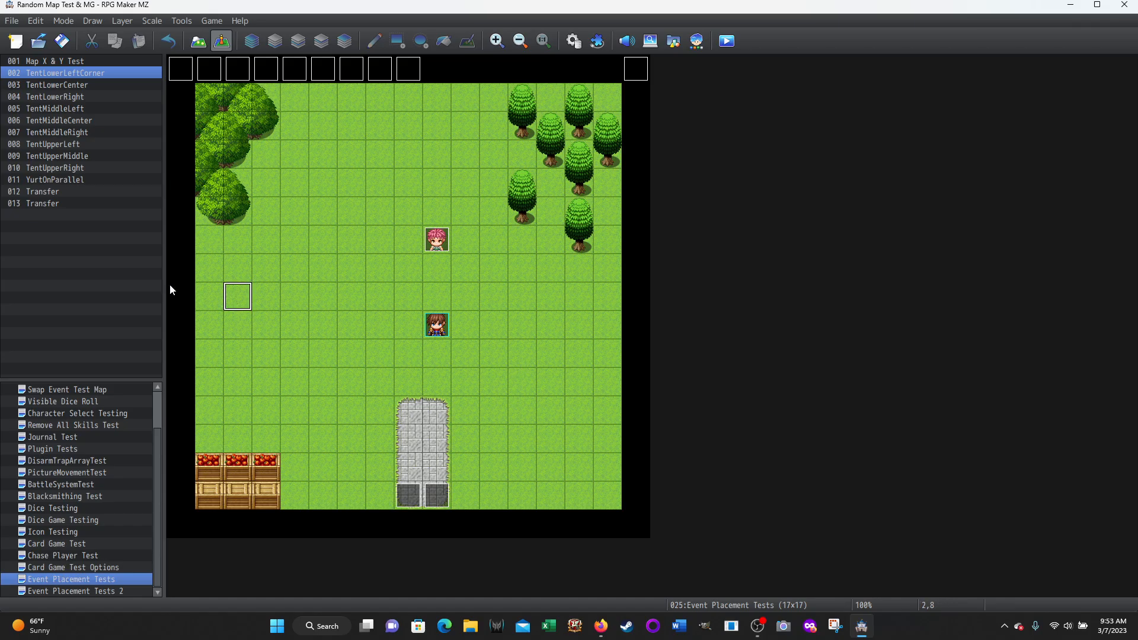
pyautogui.click(271, 300)
pyautogui.click(581, 294)
pyautogui.click(550, 291)
pyautogui.click(439, 122)
pyautogui.click(431, 156)
# Reopen the Yurt common event, view the Player is facing Down condition's settings, and cancel without changing them
pyautogui.click(580, 38)
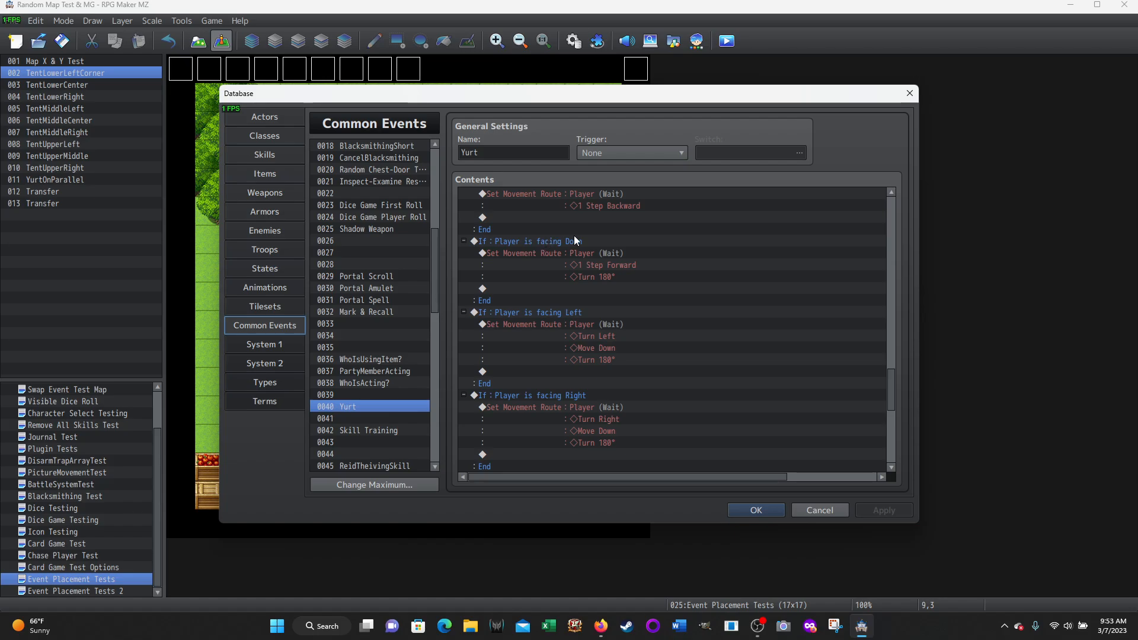
pyautogui.rightClick(547, 254)
pyautogui.click(569, 277)
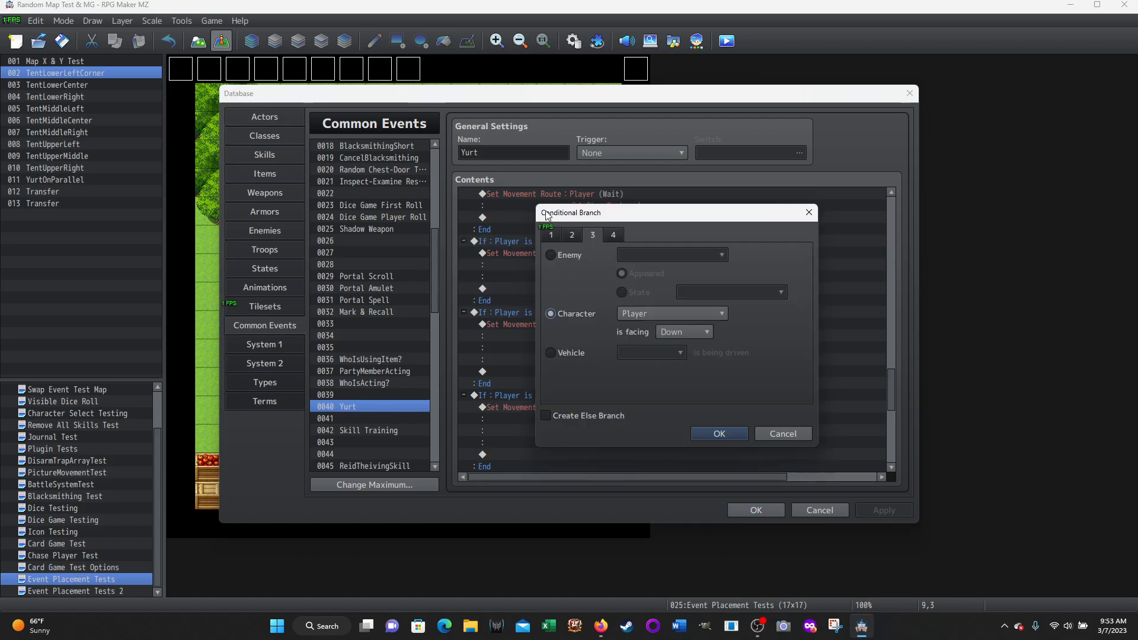
pyautogui.click(779, 434)
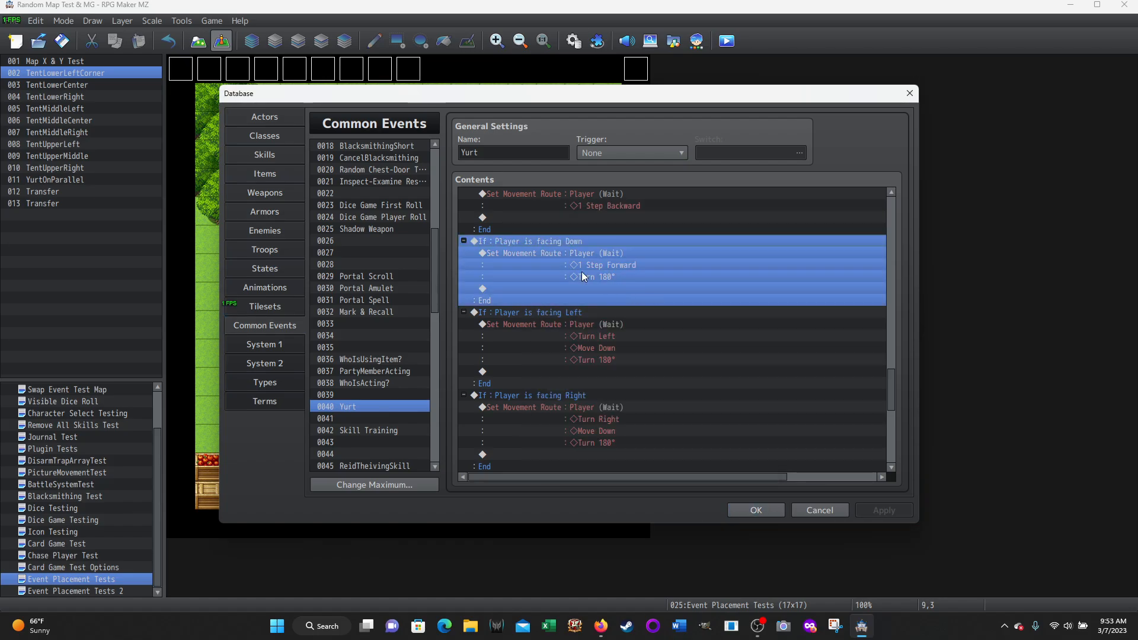
# View the Set Movement Route command of the facing Down branch and its available movement commands, and cancel without changes
pyautogui.rightClick(543, 252)
pyautogui.click(611, 243)
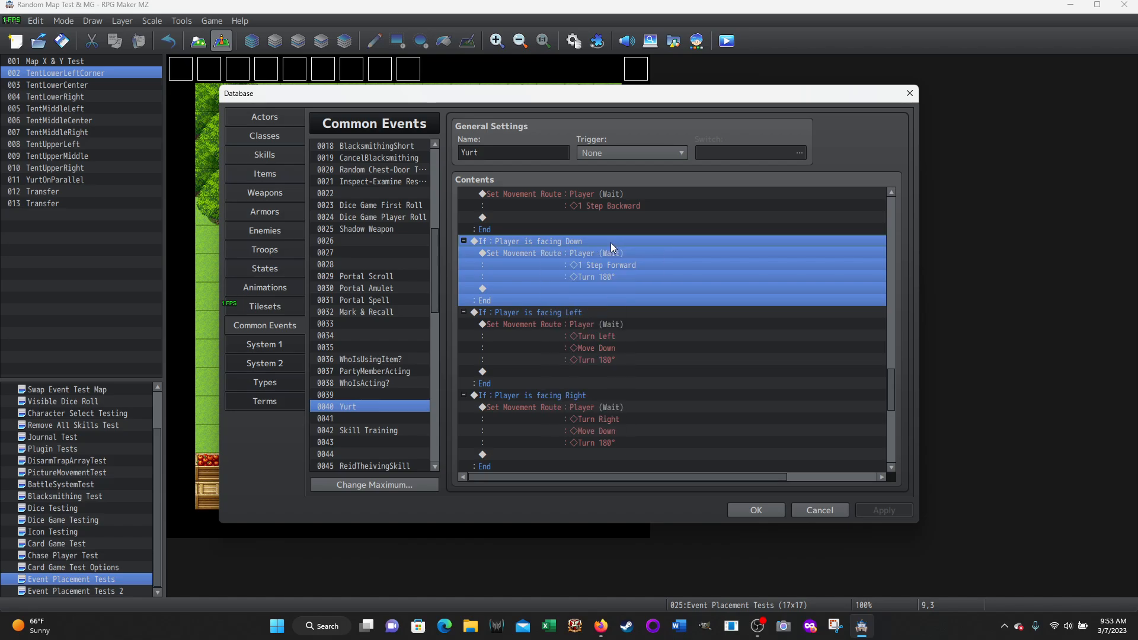
pyautogui.click(523, 254)
pyautogui.rightClick(528, 252)
pyautogui.click(584, 274)
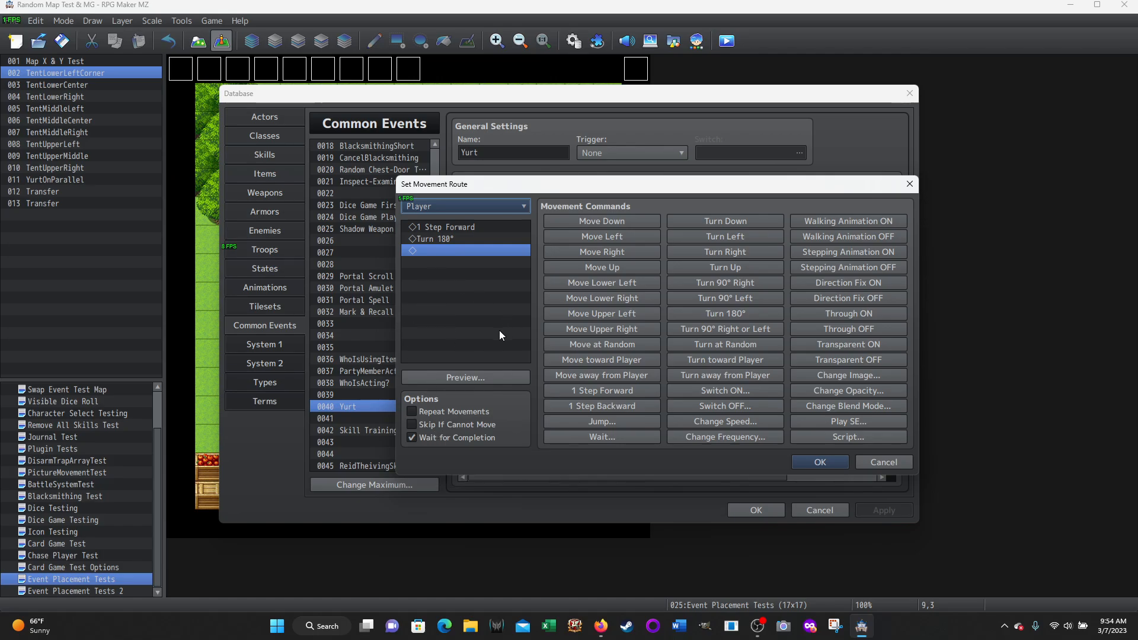
pyautogui.click(823, 512)
pyautogui.click(868, 464)
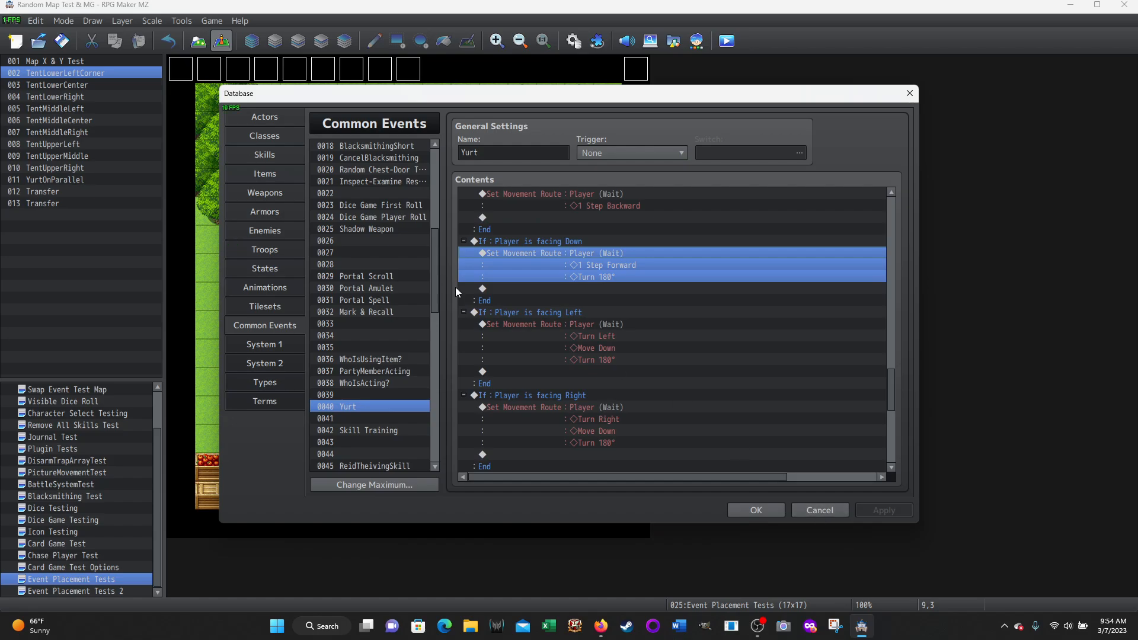
# Examine the movement routes in the Player is facing Left and facing Right branches of the Yurt event
pyautogui.click(526, 313)
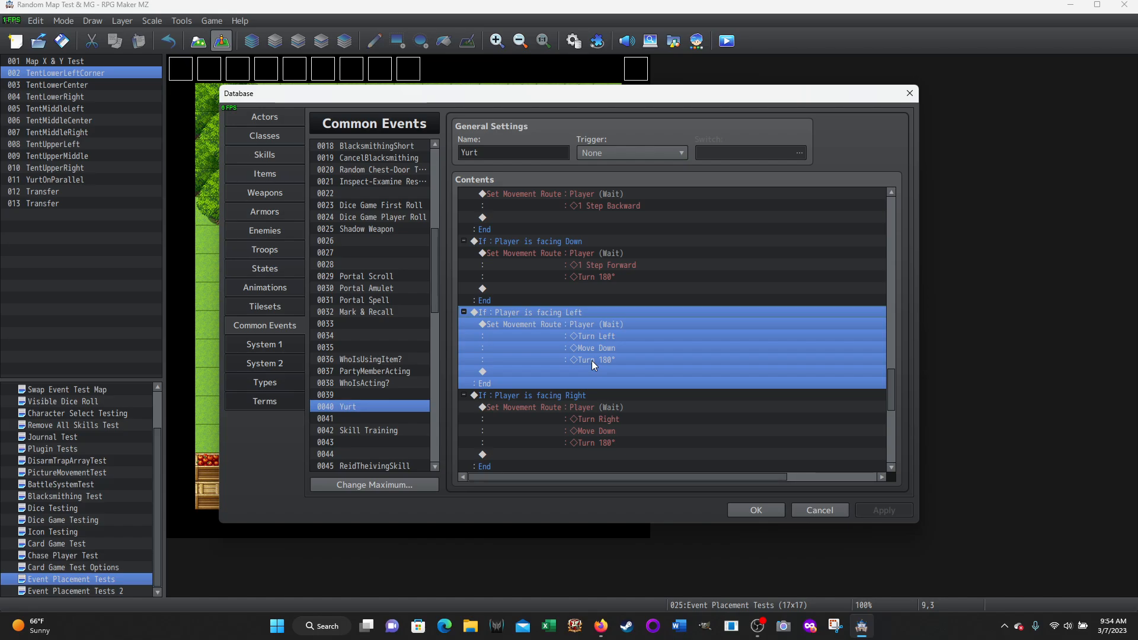
pyautogui.click(541, 396)
pyautogui.scroll(-4, 717, 299)
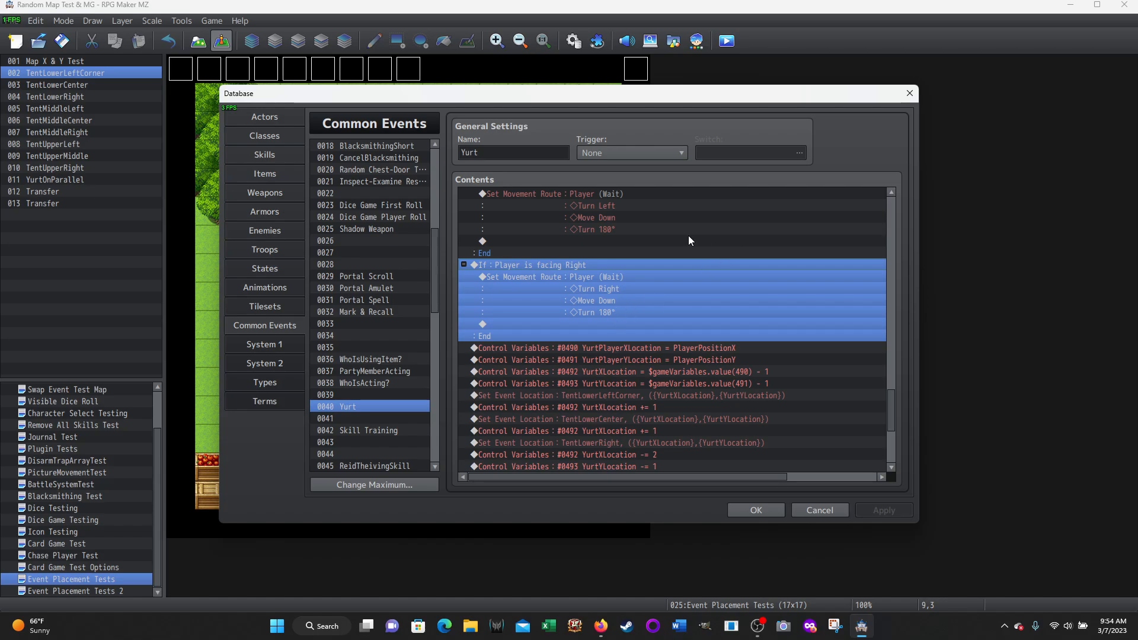
# Go back through the Yurt event's facing branches to the script checks and the PlayerPositionY < 2 branch
pyautogui.scroll(2, 689, 240)
pyautogui.scroll(1, 689, 253)
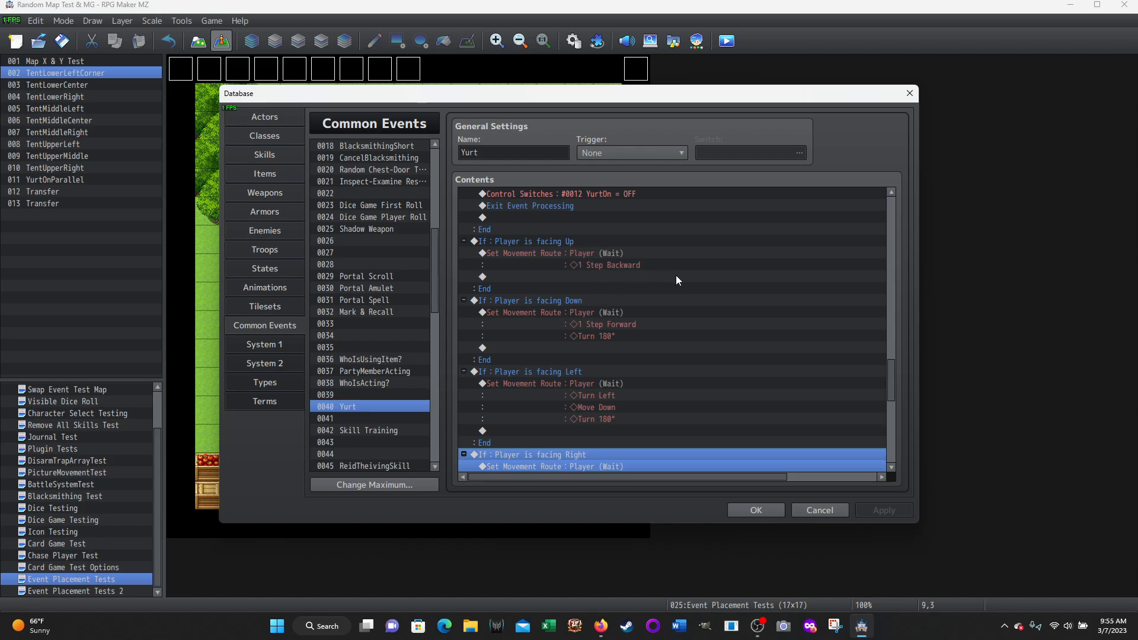
pyautogui.scroll(1, 677, 278)
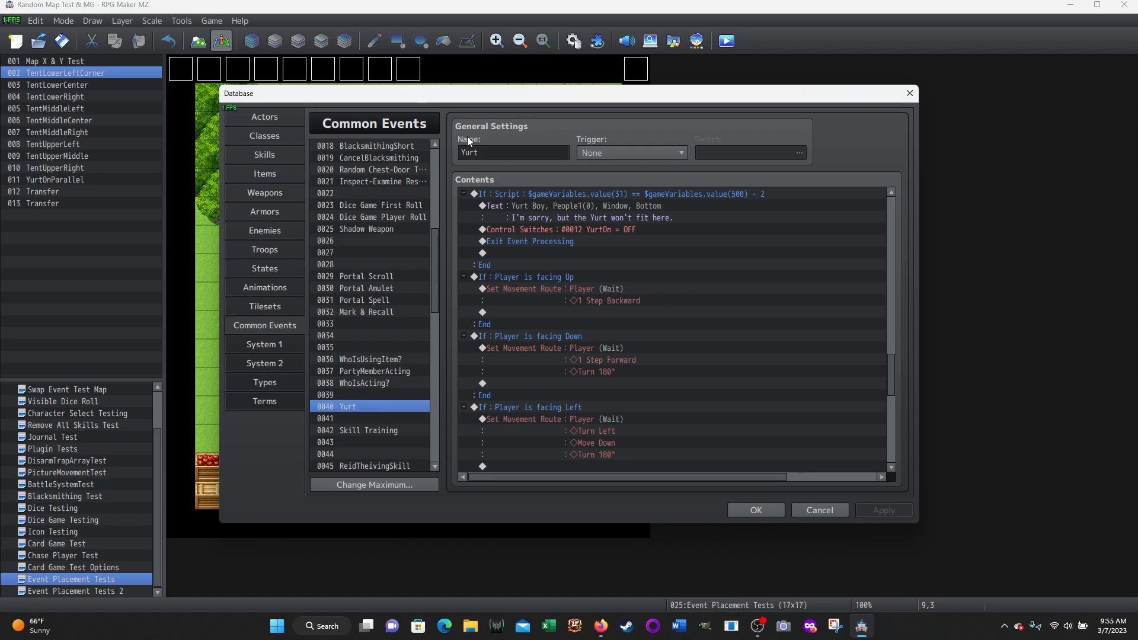
pyautogui.scroll(3, 553, 231)
pyautogui.scroll(1, 558, 263)
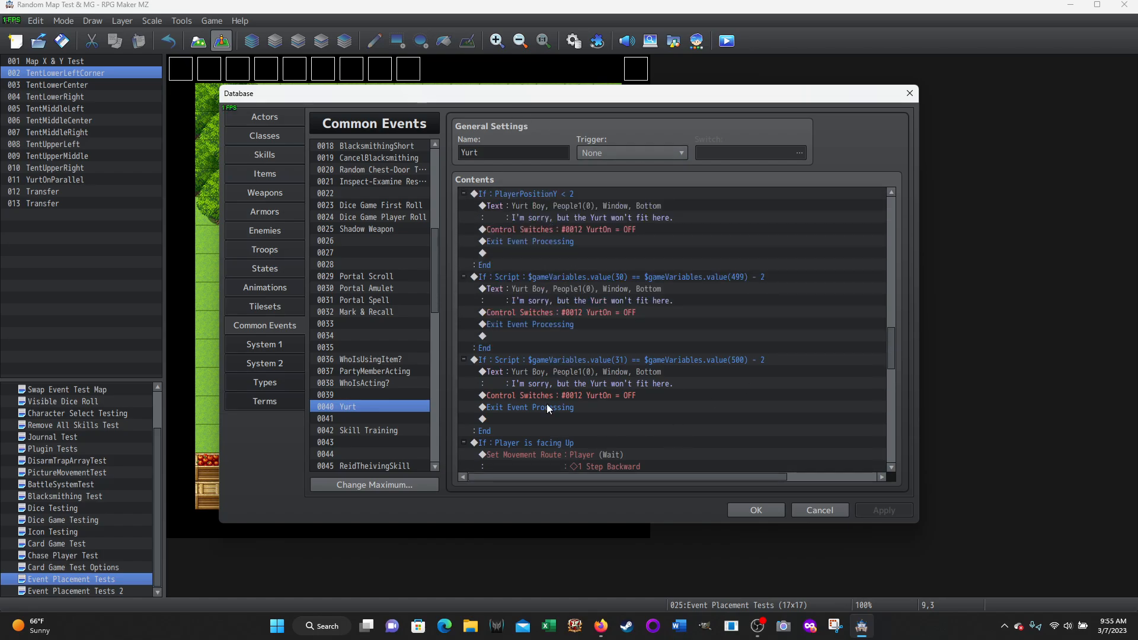
# Reread the four player-facing branches in order, down to the YurtPlayerXLocation and YurtXLocation variable assignments
pyautogui.scroll(-5, 818, 346)
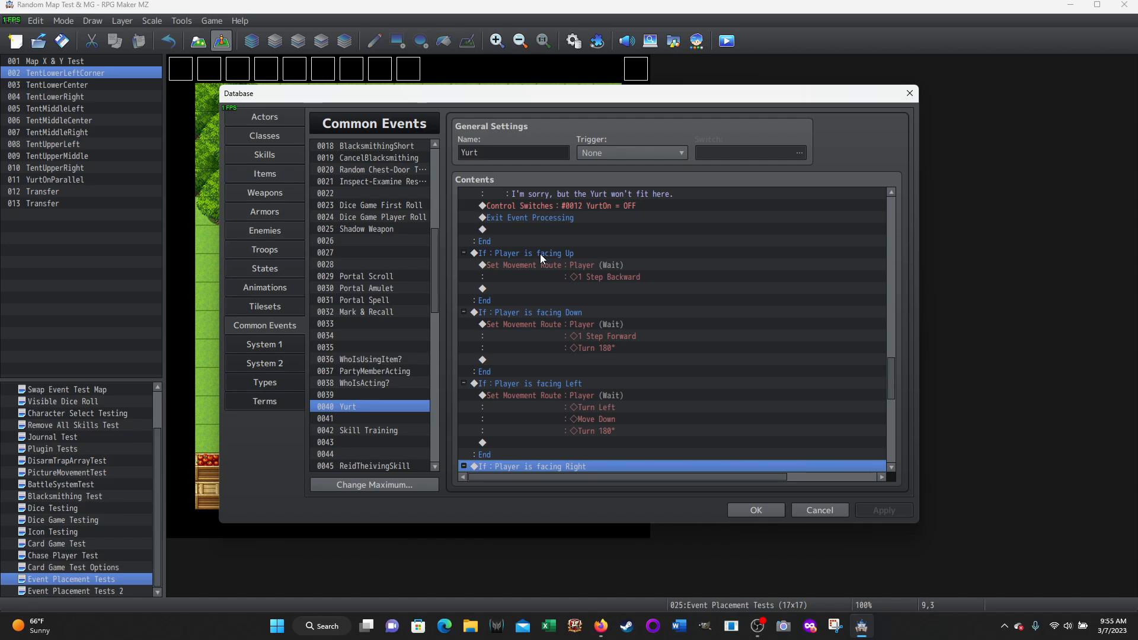
pyautogui.scroll(-1, 692, 312)
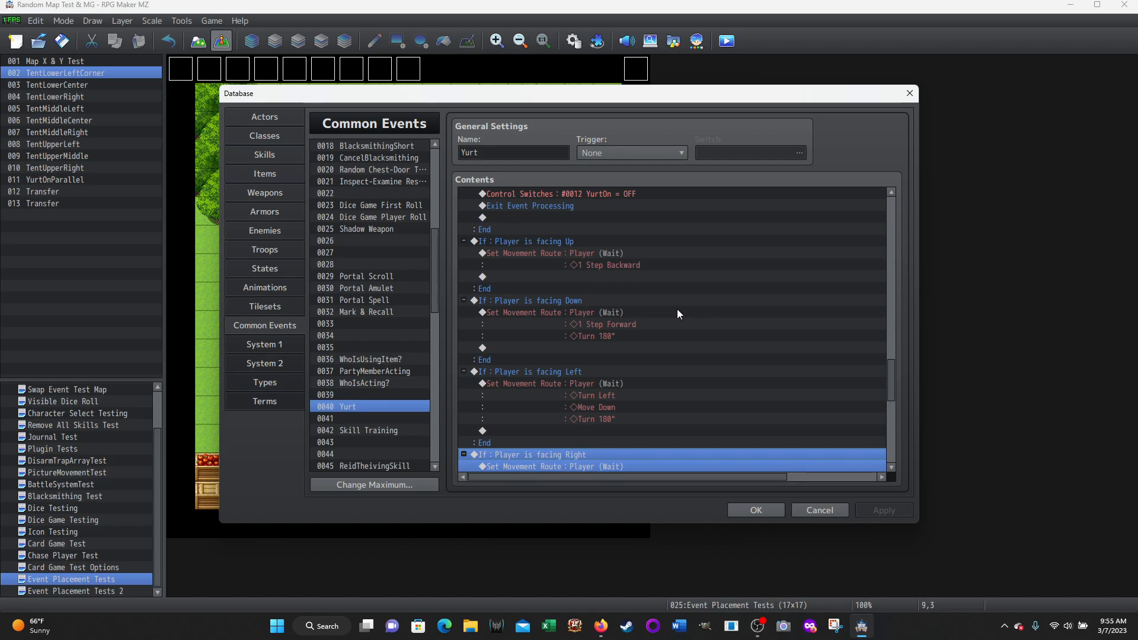
pyautogui.scroll(-2, 595, 293)
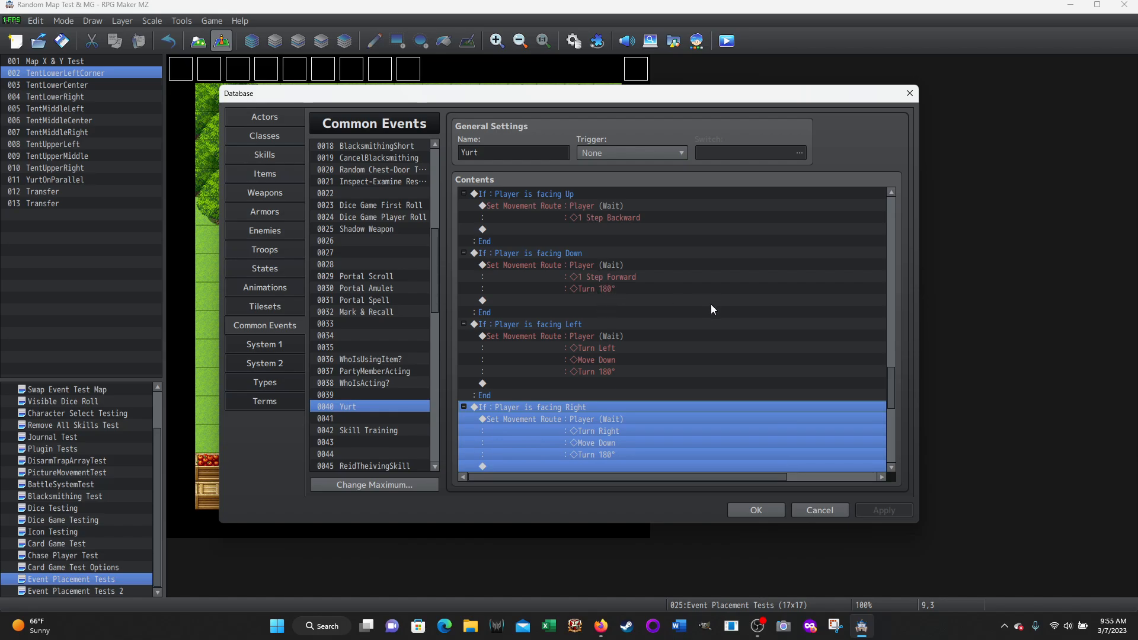
pyautogui.scroll(-3, 557, 253)
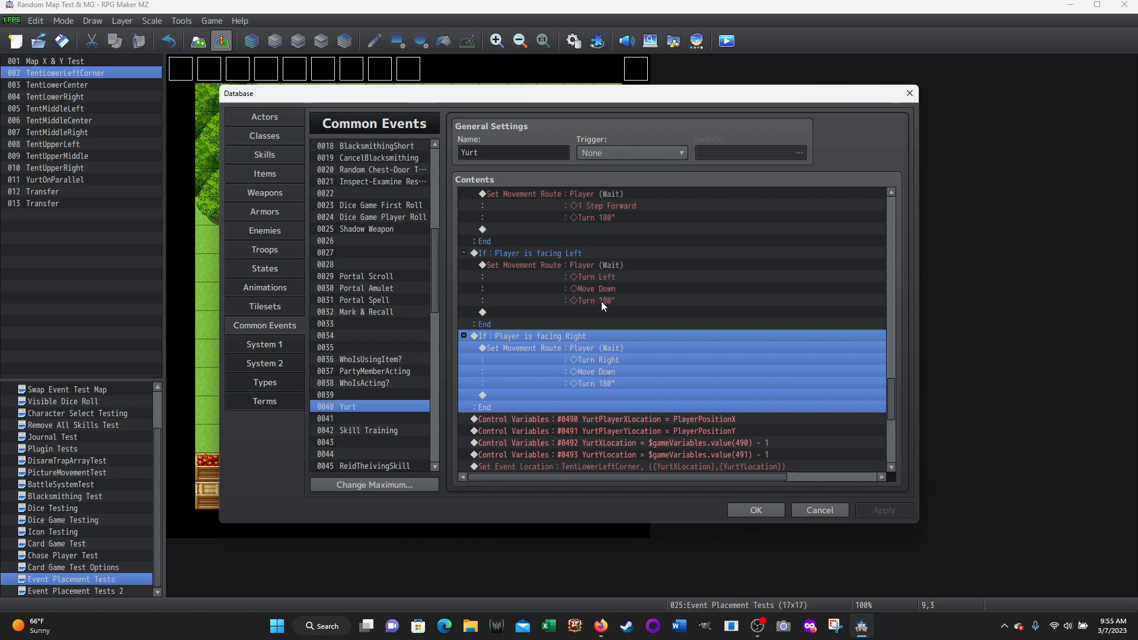
pyautogui.scroll(-1, 654, 301)
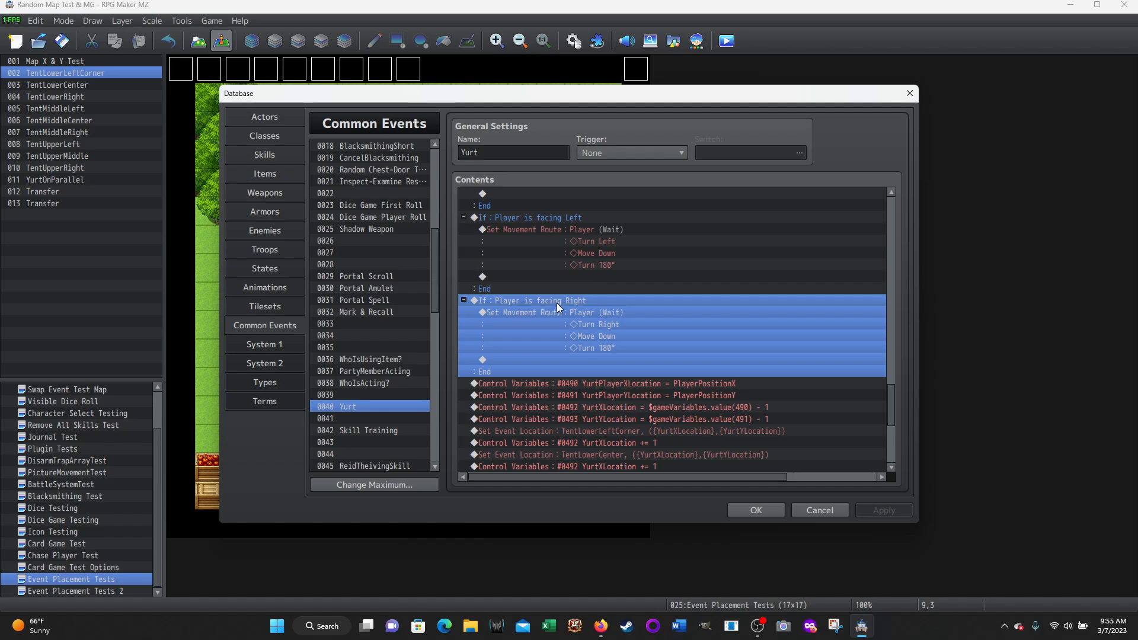
pyautogui.click(528, 288)
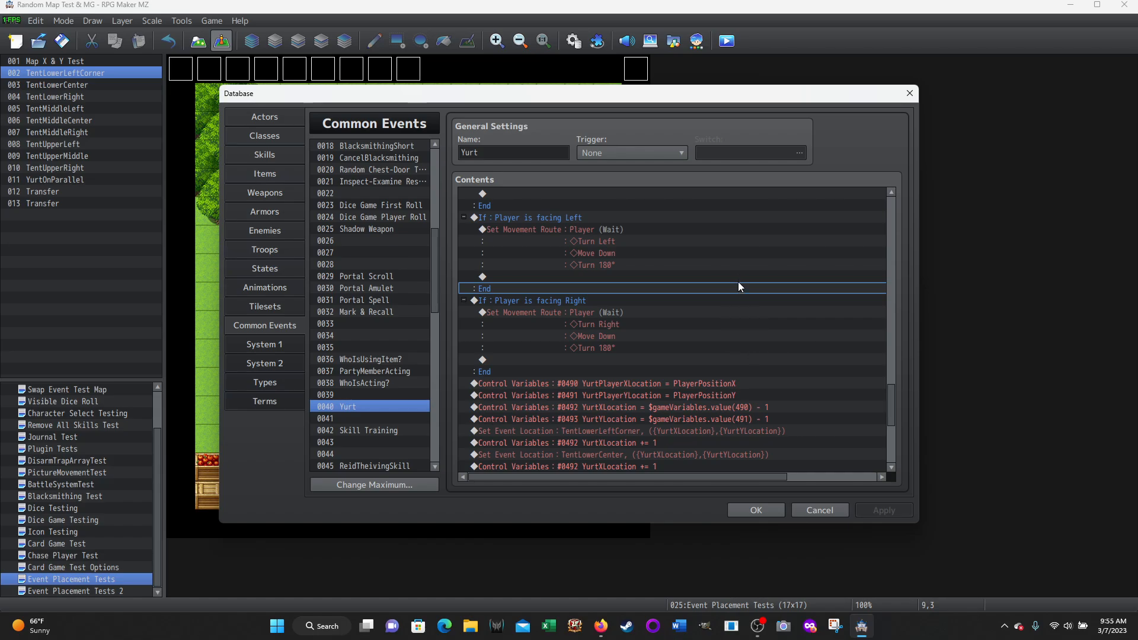
# Revisit the Yurt event's Up, Down, Left and Right facing branches, selecting each one in turn
pyautogui.scroll(2, 742, 284)
pyautogui.scroll(3, 746, 288)
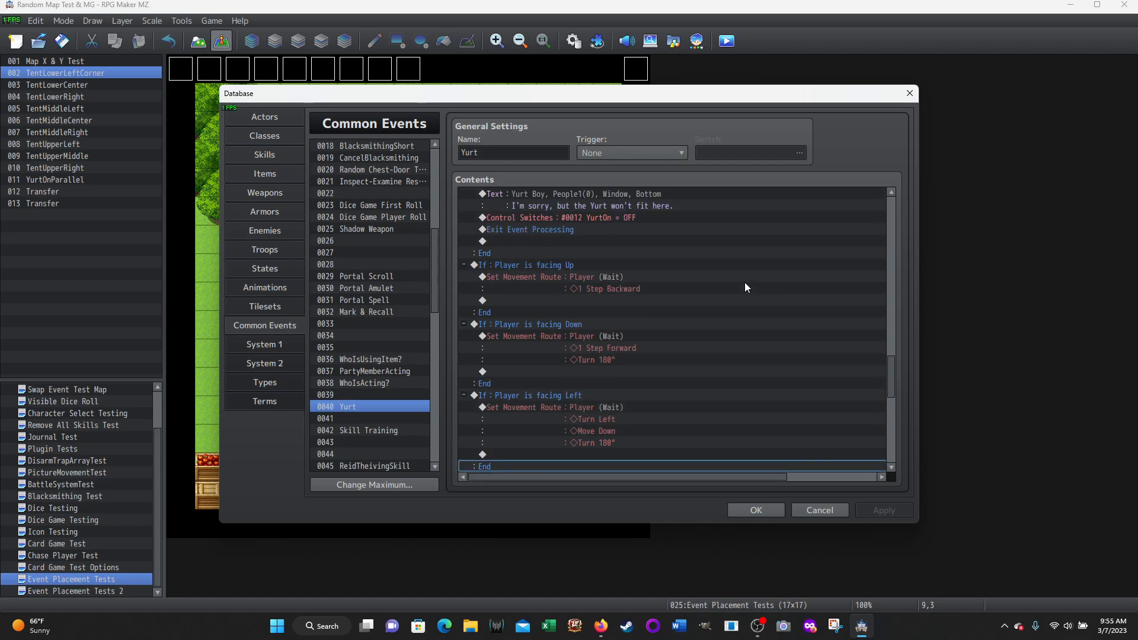
pyautogui.click(532, 266)
pyautogui.scroll(-3, 571, 289)
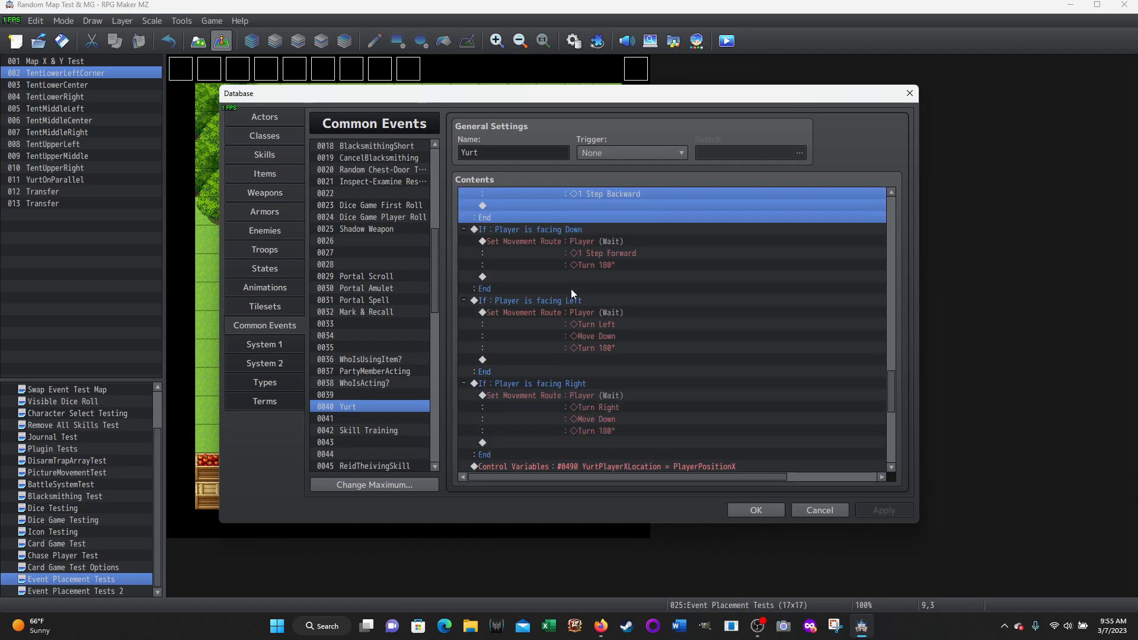
pyautogui.click(511, 232)
pyautogui.click(522, 306)
pyautogui.click(517, 380)
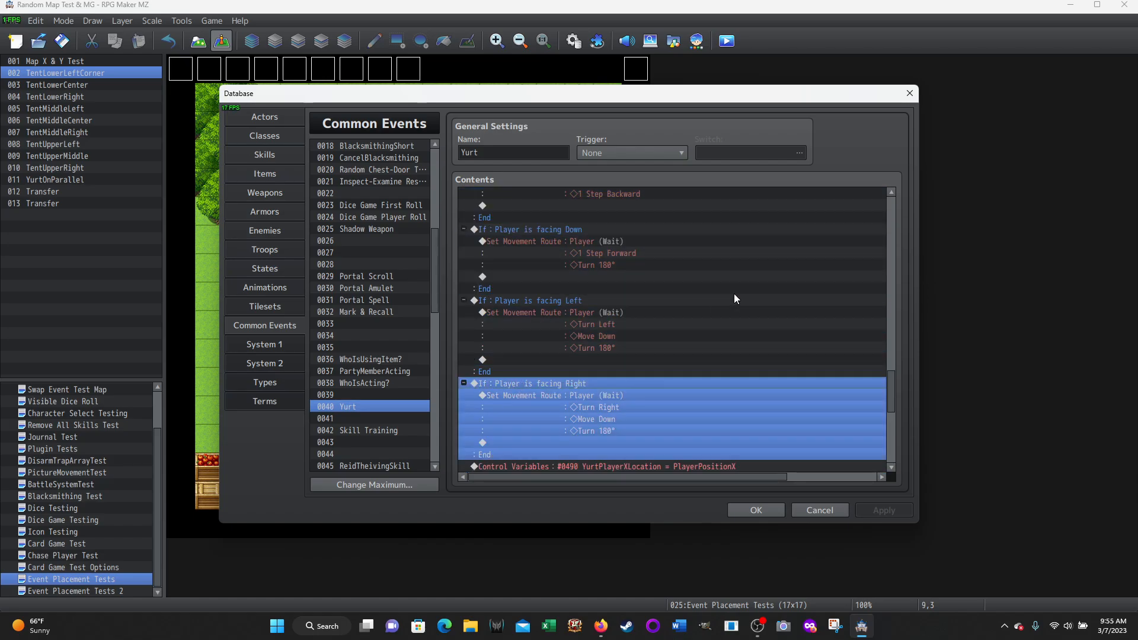
# Examine the variable and Set Event Location block that positions the tent events, selecting it through TentUpperRight, then its first YurtPlayerXLocation assignment
pyautogui.scroll(-3, 734, 293)
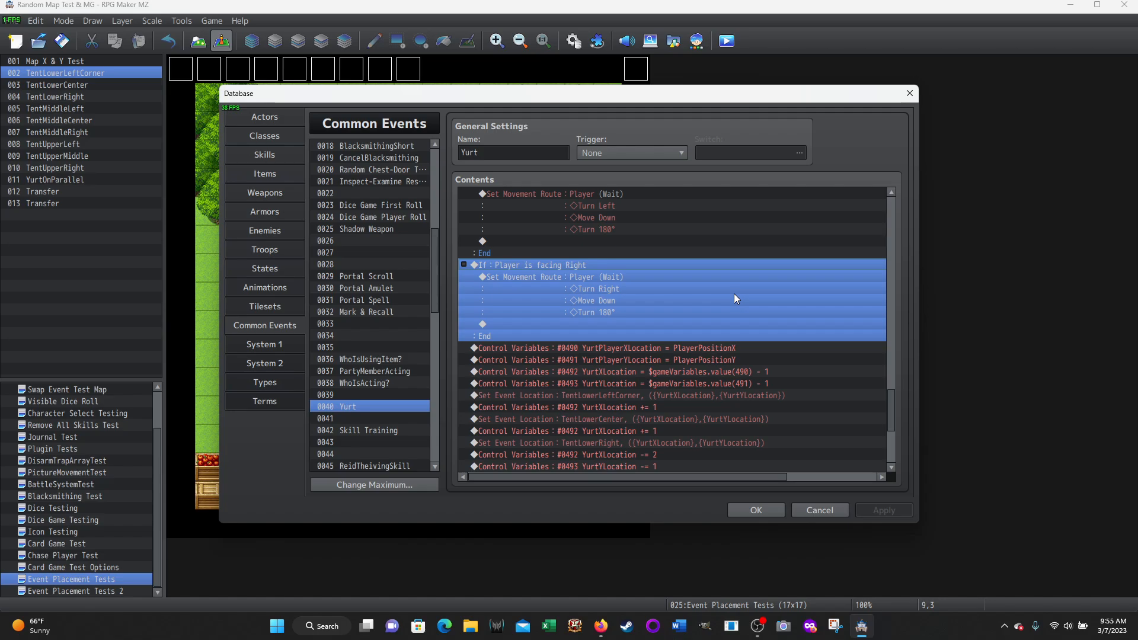
pyautogui.scroll(-3, 771, 282)
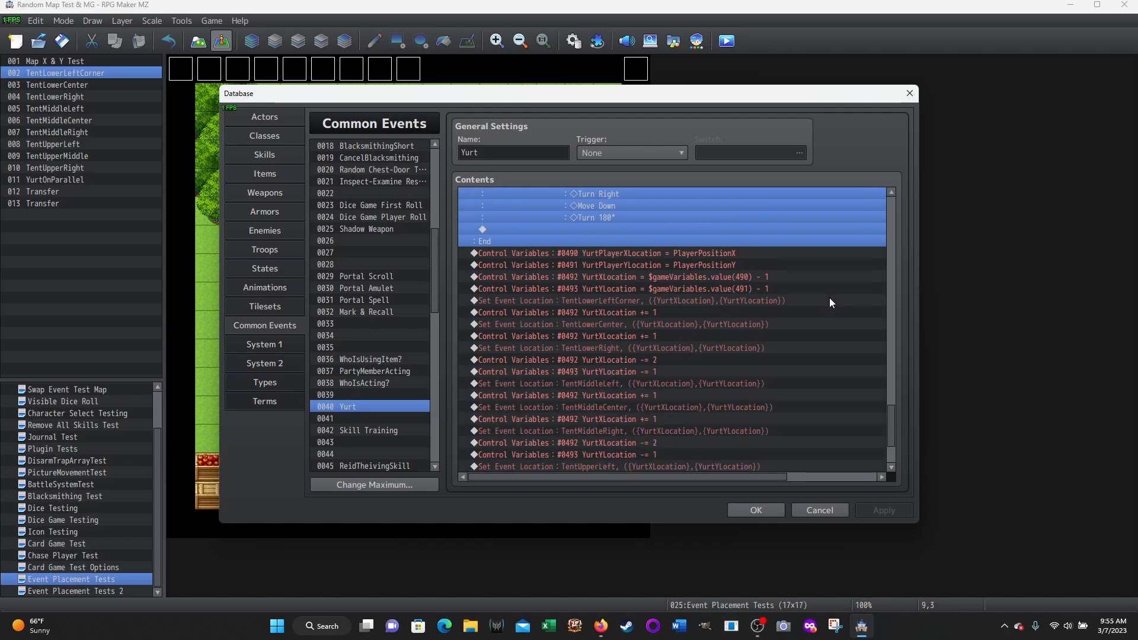
pyautogui.scroll(-2, 830, 299)
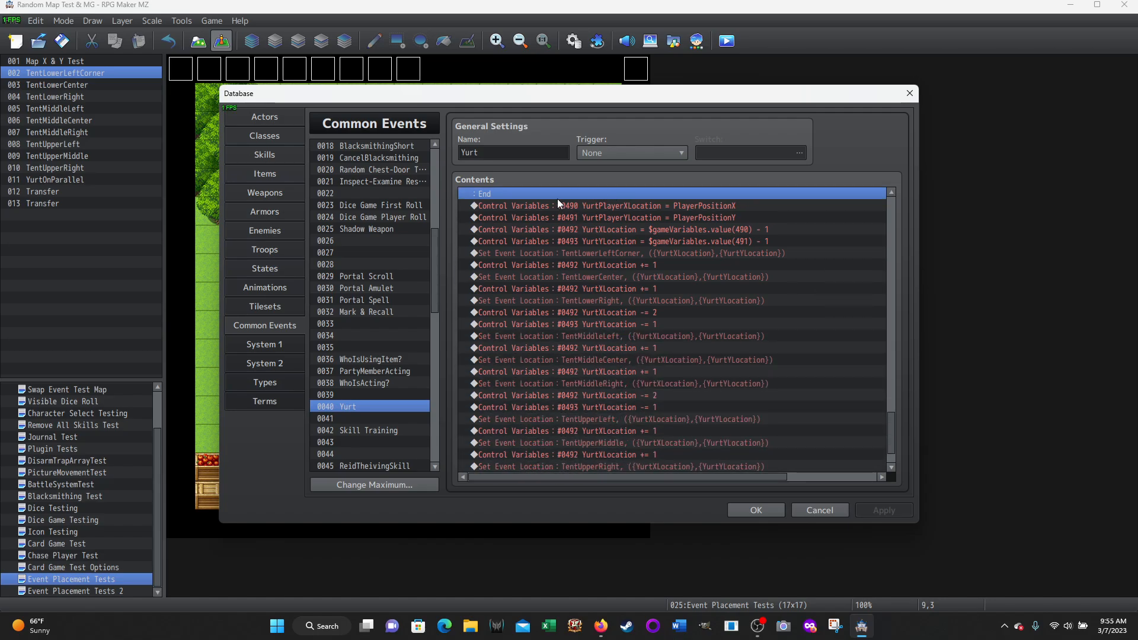
pyautogui.scroll(-2, 728, 273)
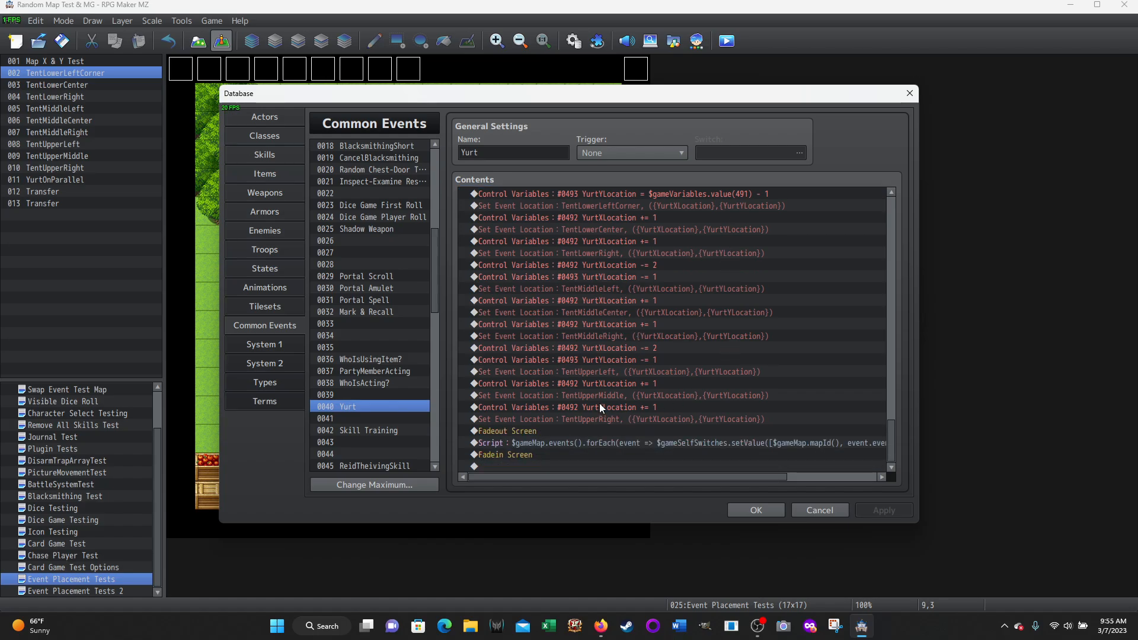
pyautogui.keyDown('shift'); pyautogui.click(542, 418); pyautogui.keyUp('shift')
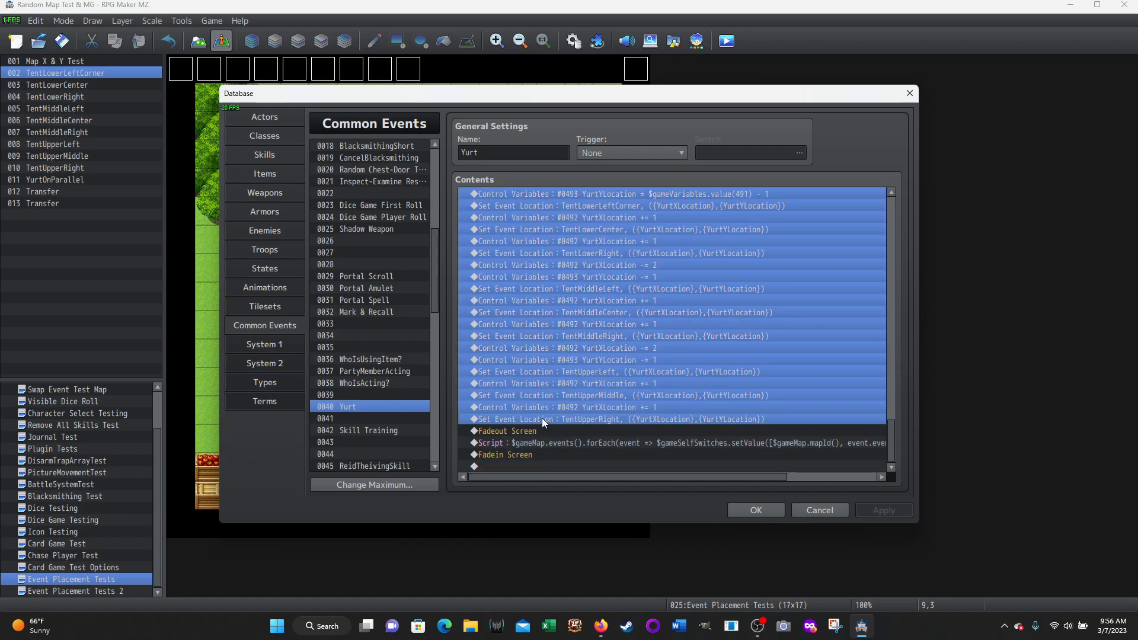
pyautogui.scroll(4, 803, 307)
pyautogui.scroll(-3, 803, 313)
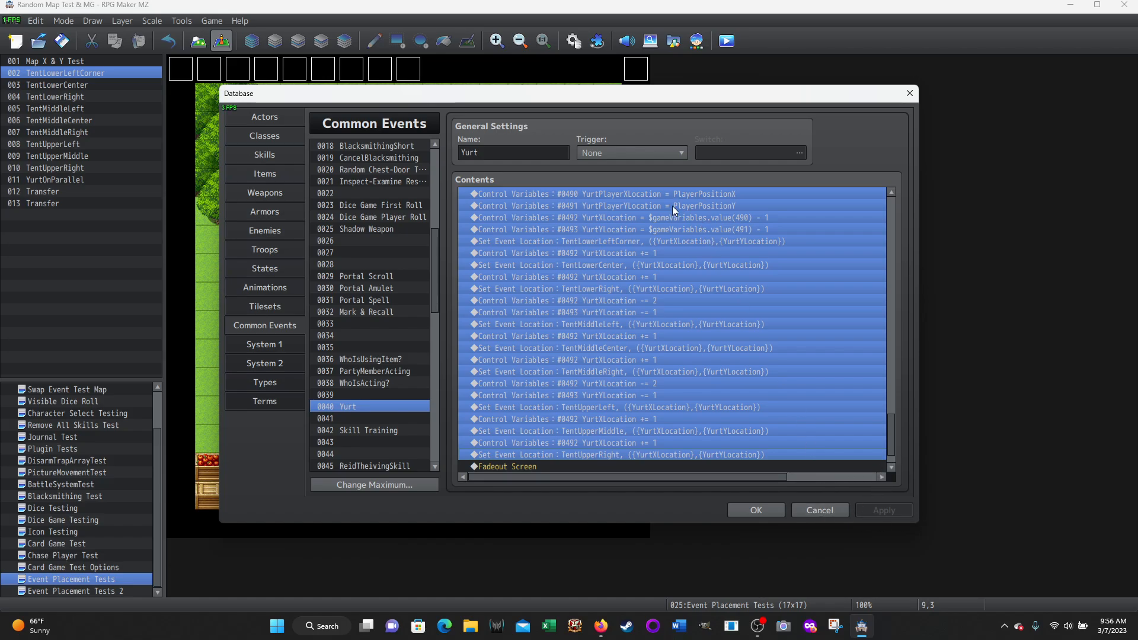
pyautogui.click(655, 194)
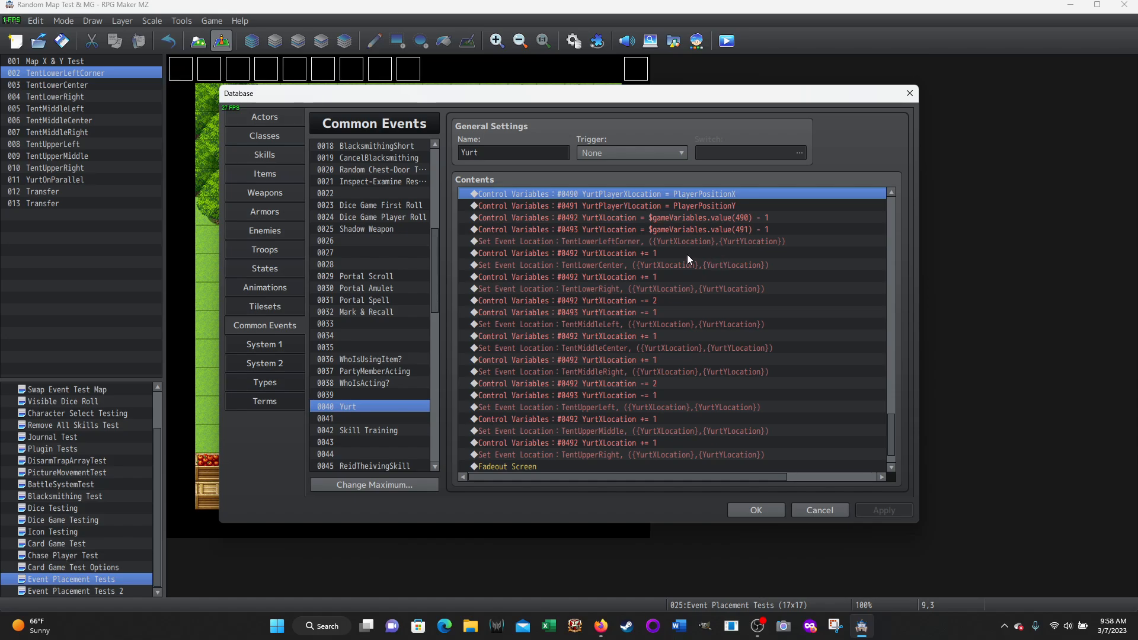
# Inspect the TentLowerLeftCorner Set Event Location settings and find that command among the Movement event commands, leaving everything unchanged
pyautogui.rightClick(545, 240)
pyautogui.click(569, 249)
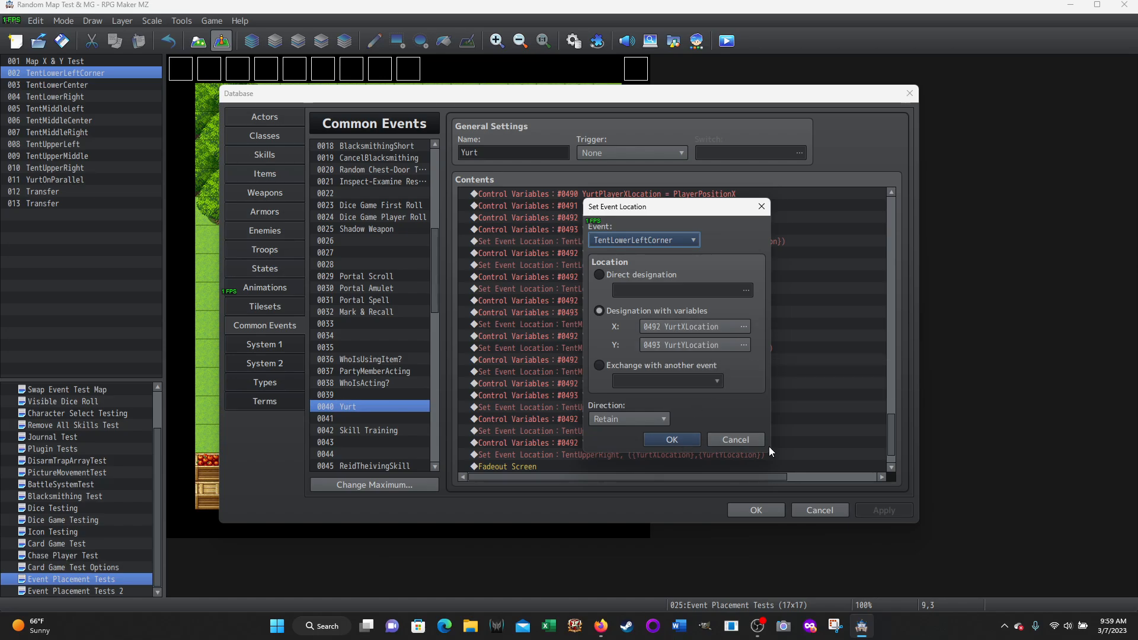
pyautogui.click(740, 440)
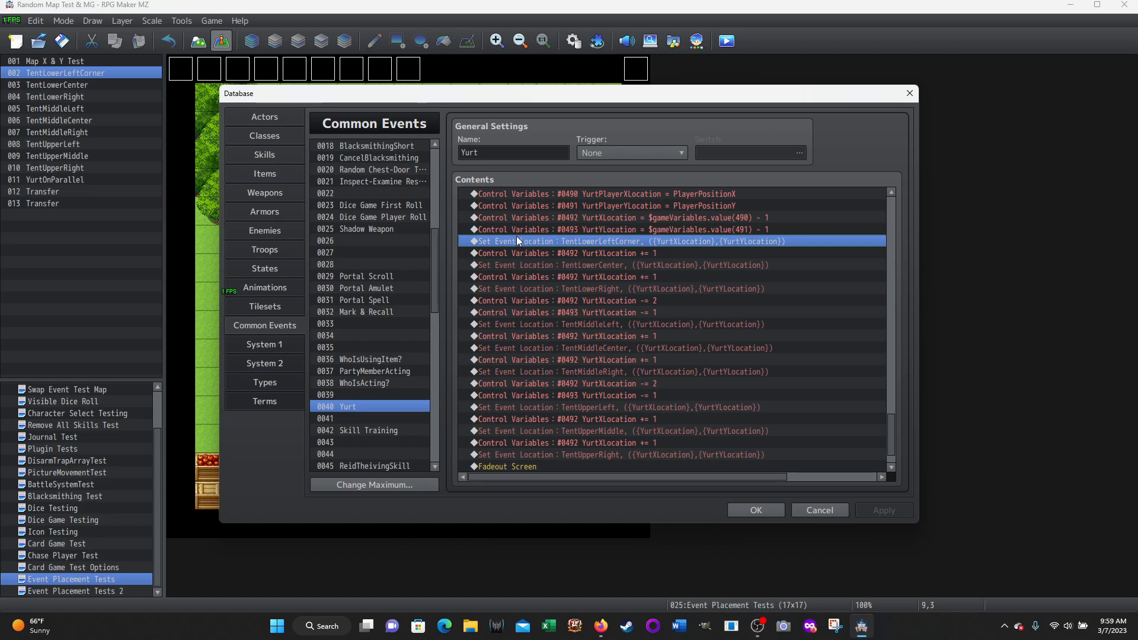
pyautogui.press('Insert')
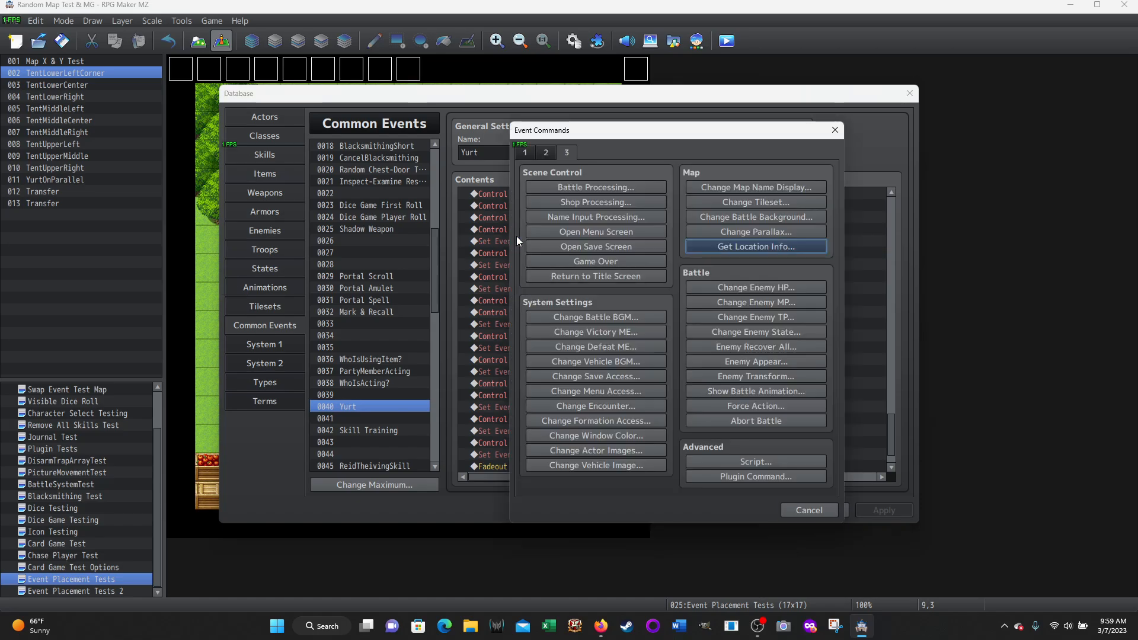
pyautogui.click(546, 156)
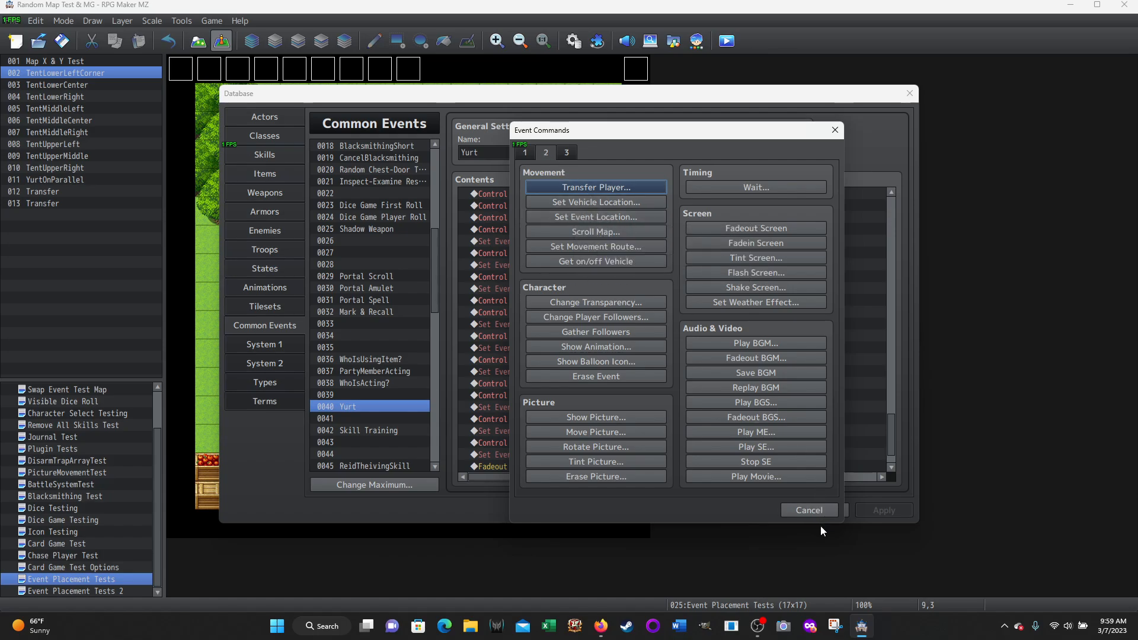
pyautogui.click(802, 510)
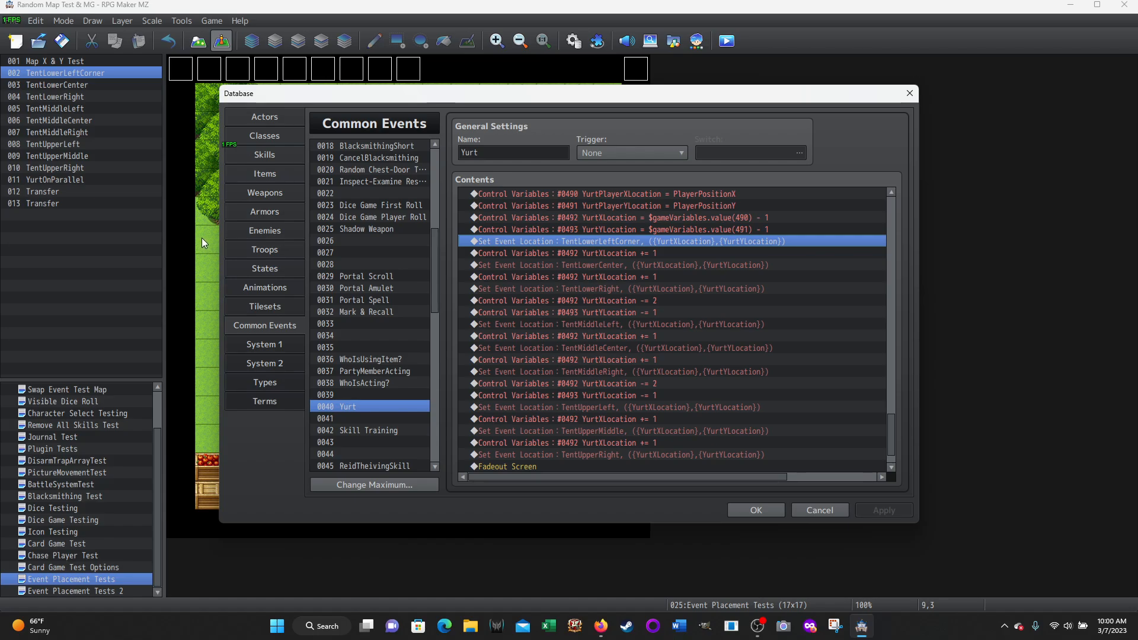
# Walk through the lower tent row's YurtXLocation increments and Set Event Location commands, from TentLowerLeftCorner to TentLowerRight
pyautogui.click(588, 255)
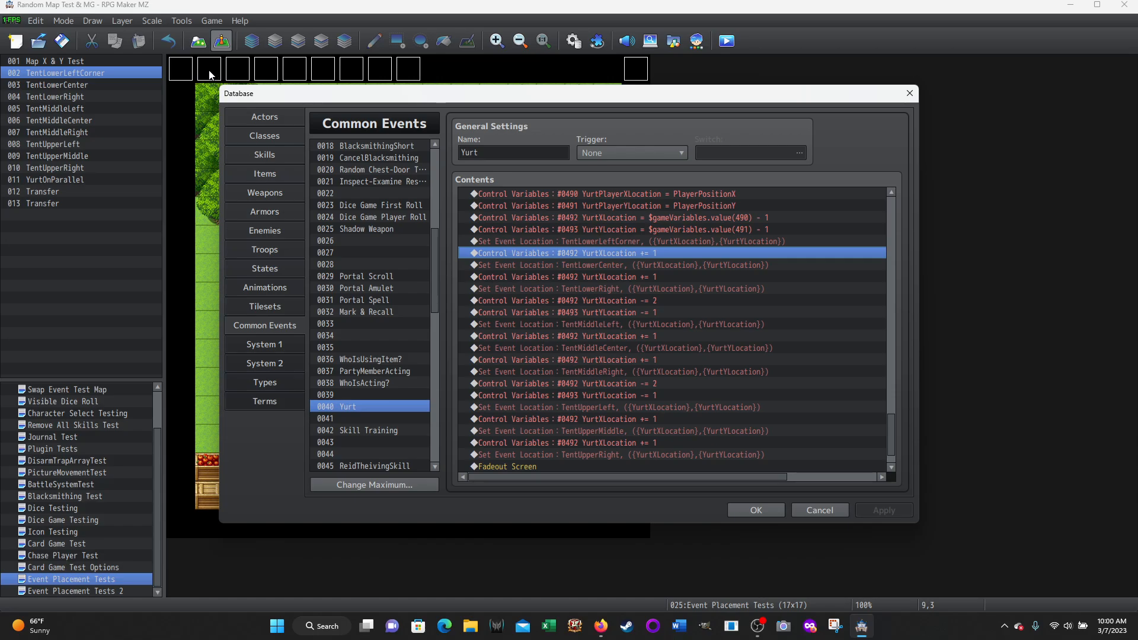
pyautogui.click(575, 277)
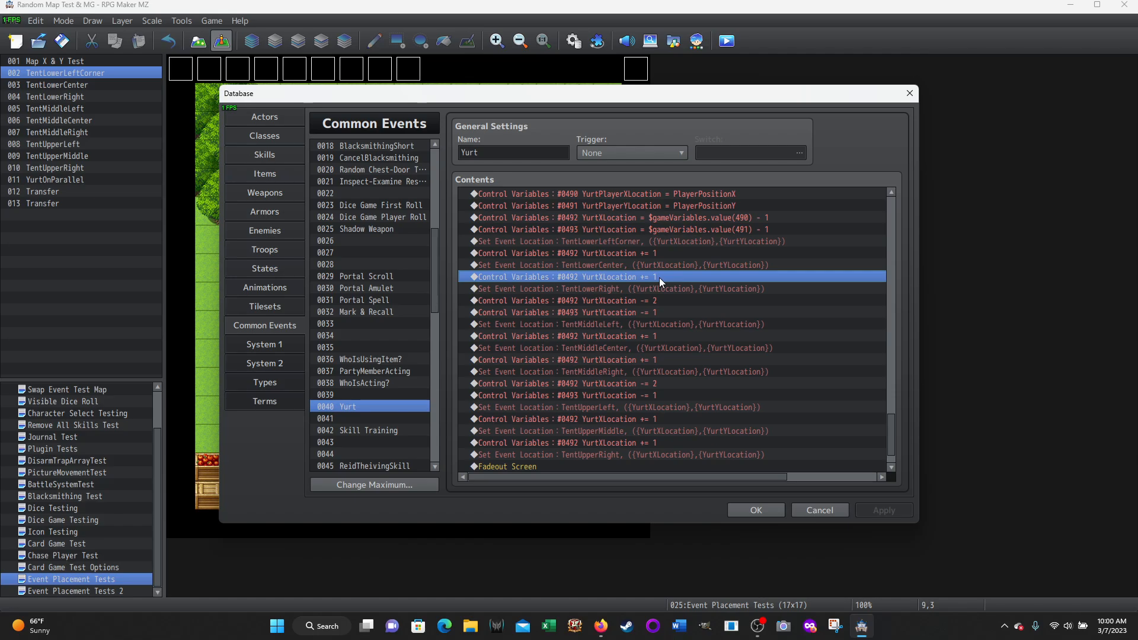
pyautogui.click(520, 291)
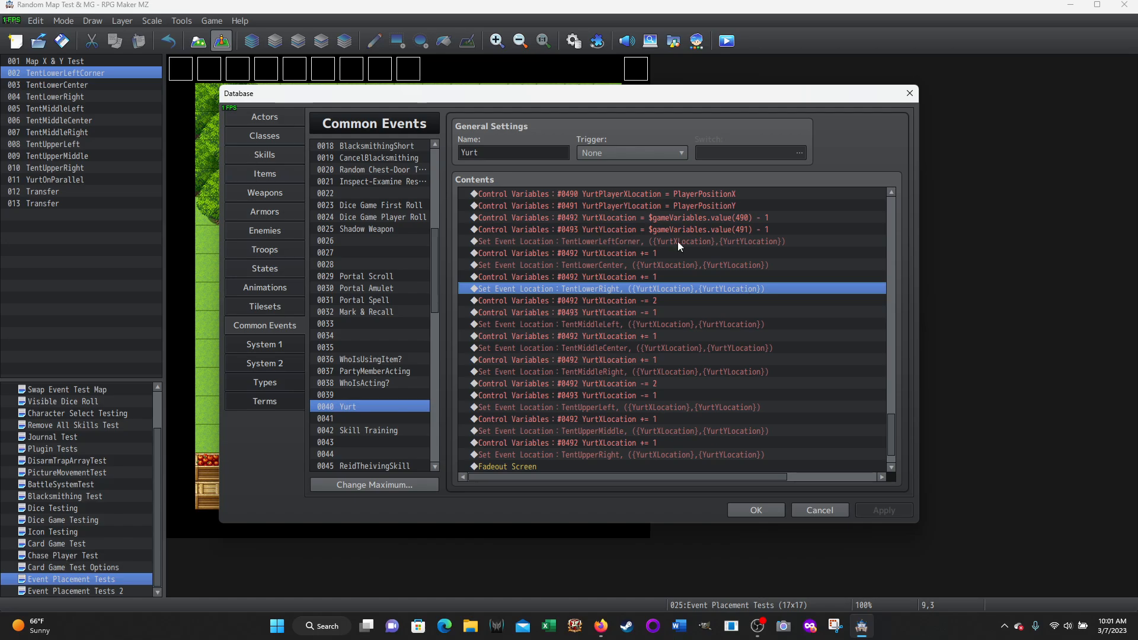
pyautogui.click(586, 241)
pyautogui.click(579, 264)
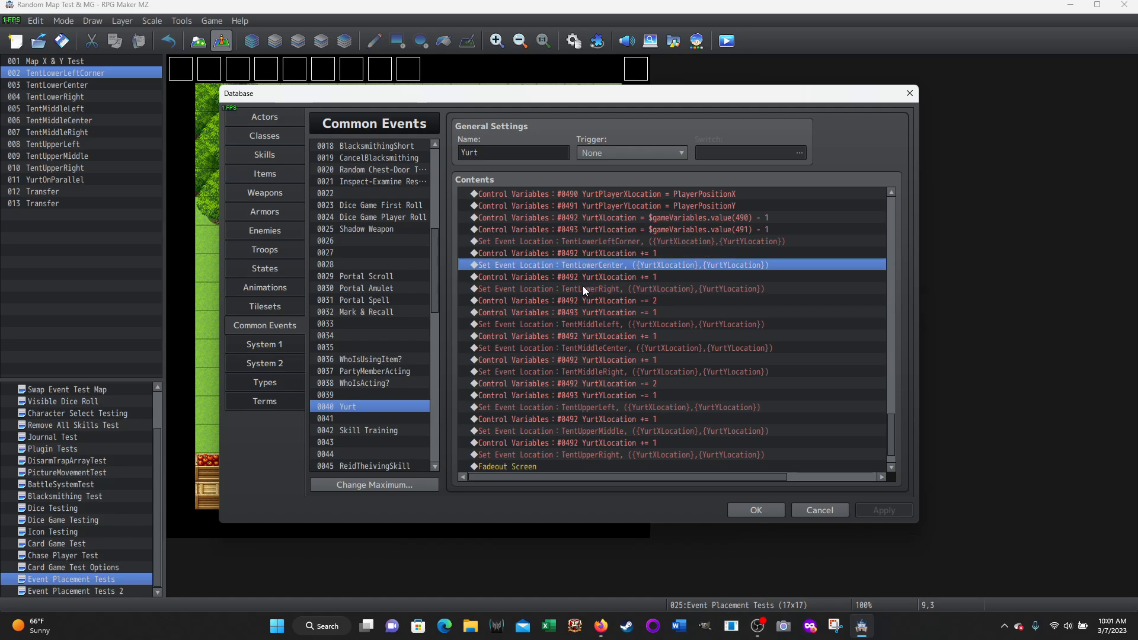
pyautogui.click(580, 290)
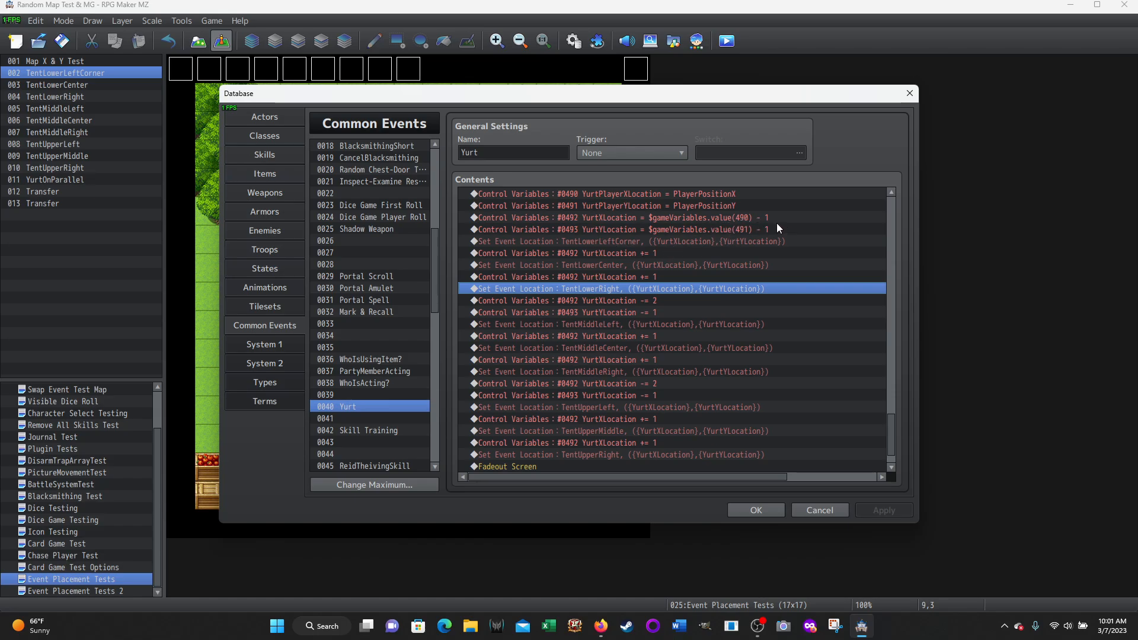
pyautogui.click(652, 255)
pyautogui.click(647, 281)
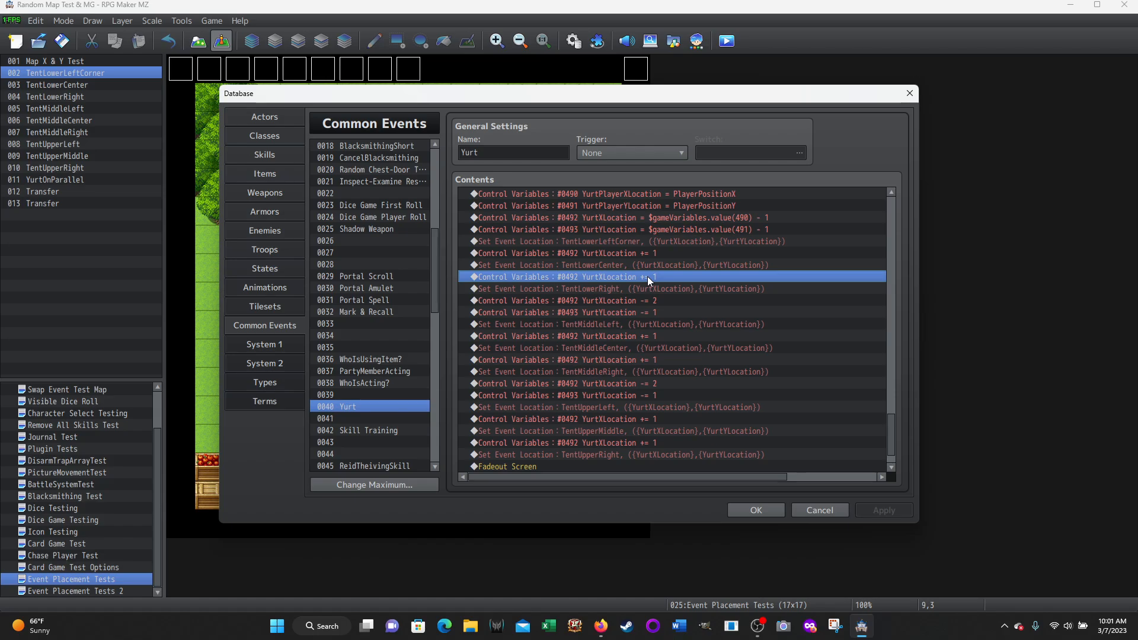
pyautogui.click(583, 242)
pyautogui.click(585, 264)
pyautogui.click(592, 288)
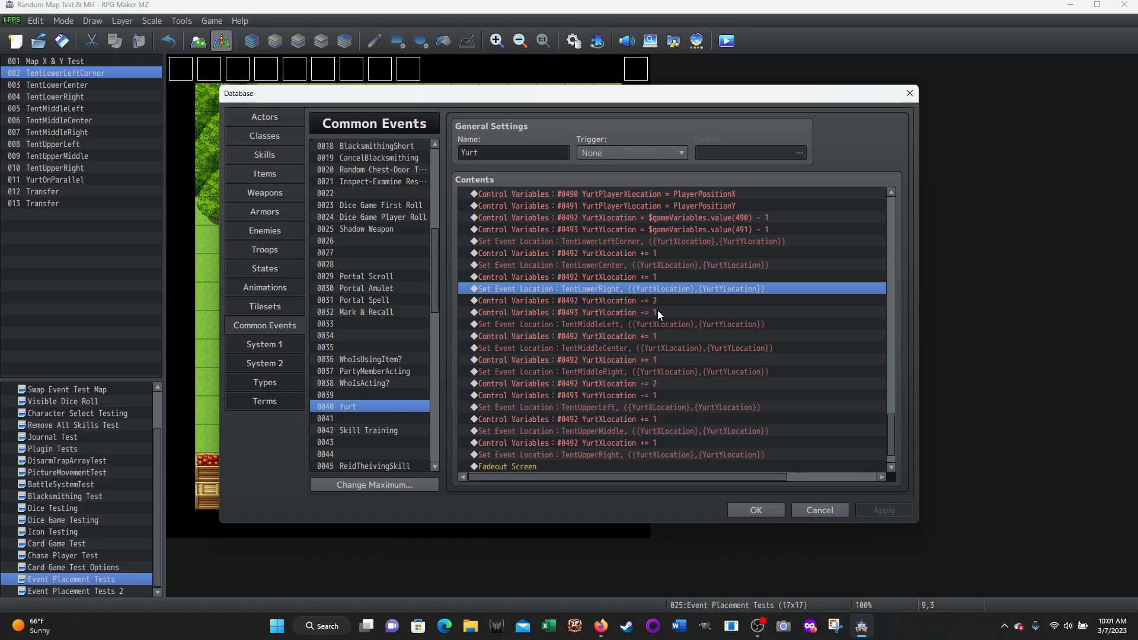
# Walk through the middle tent row's commands from TentMiddleLeft to TentMiddleRight, including the YurtXLocation += 1 lines between them
pyautogui.click(519, 325)
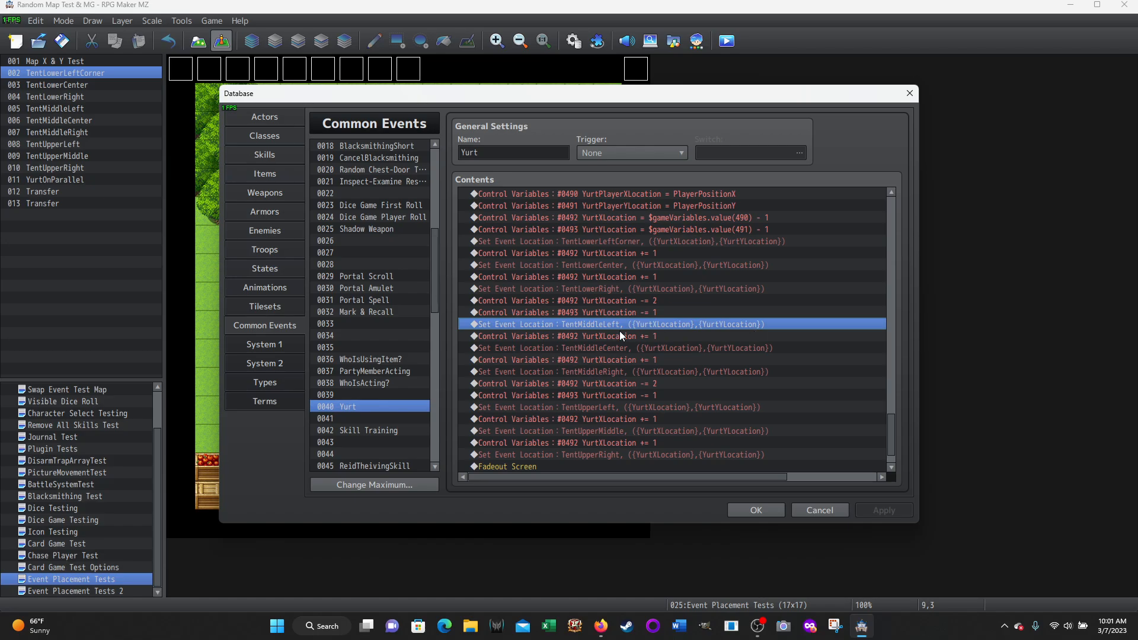
pyautogui.click(601, 336)
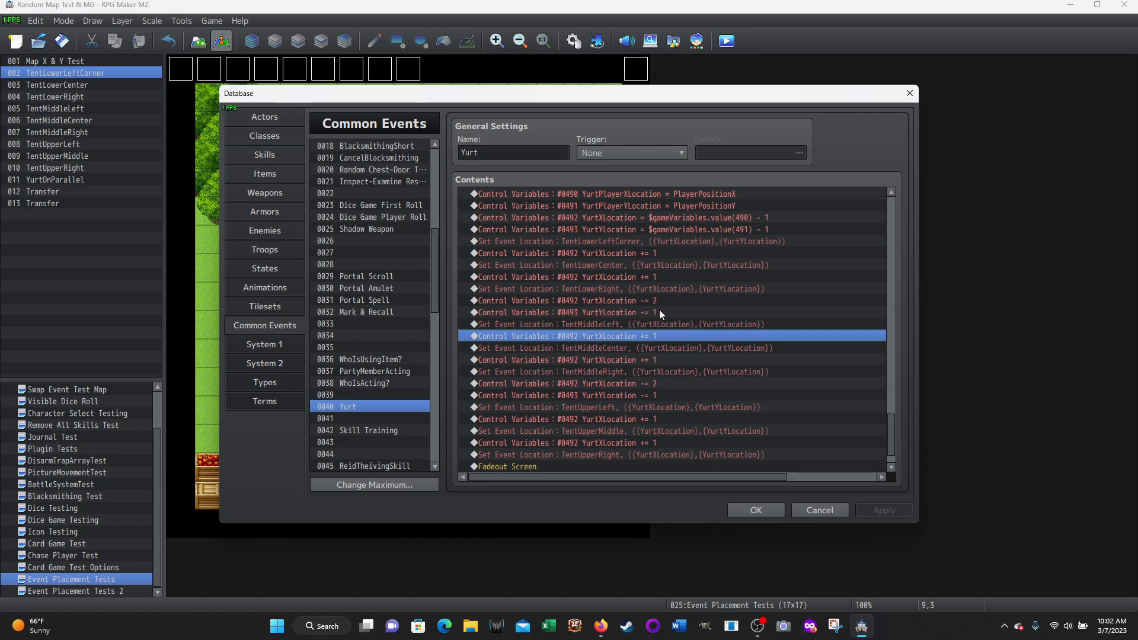
pyautogui.click(585, 348)
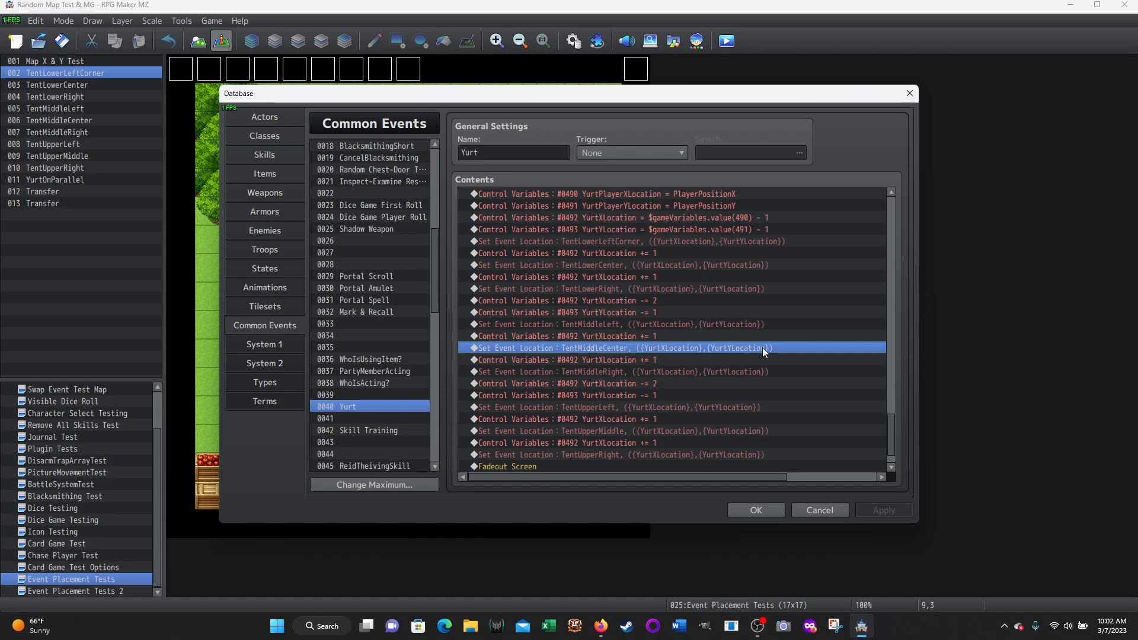
pyautogui.click(594, 360)
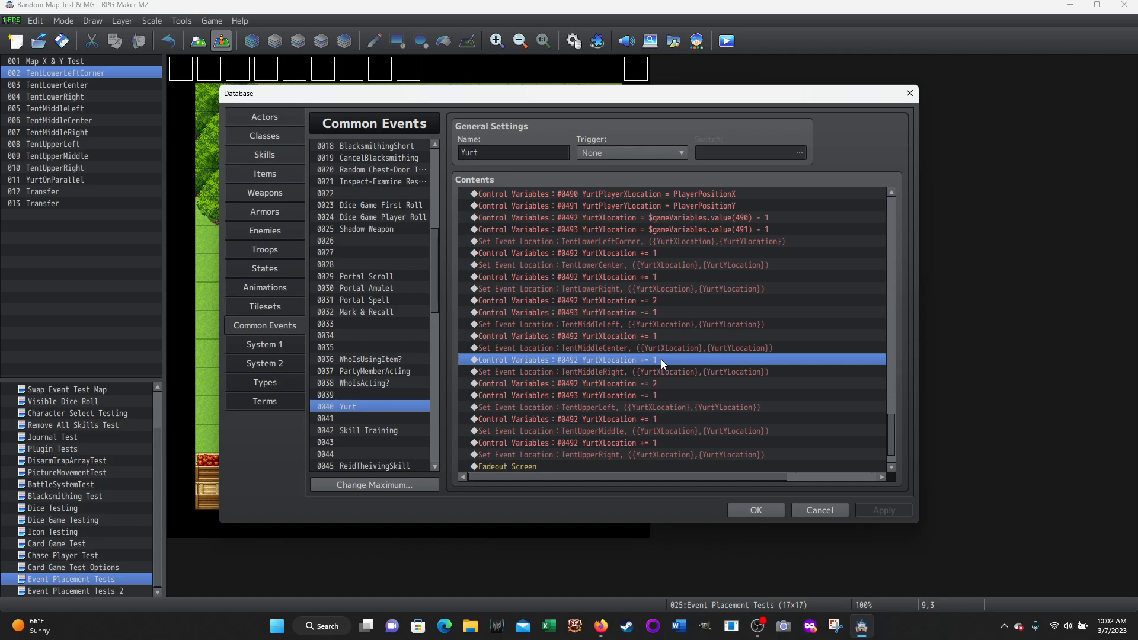
pyautogui.click(581, 372)
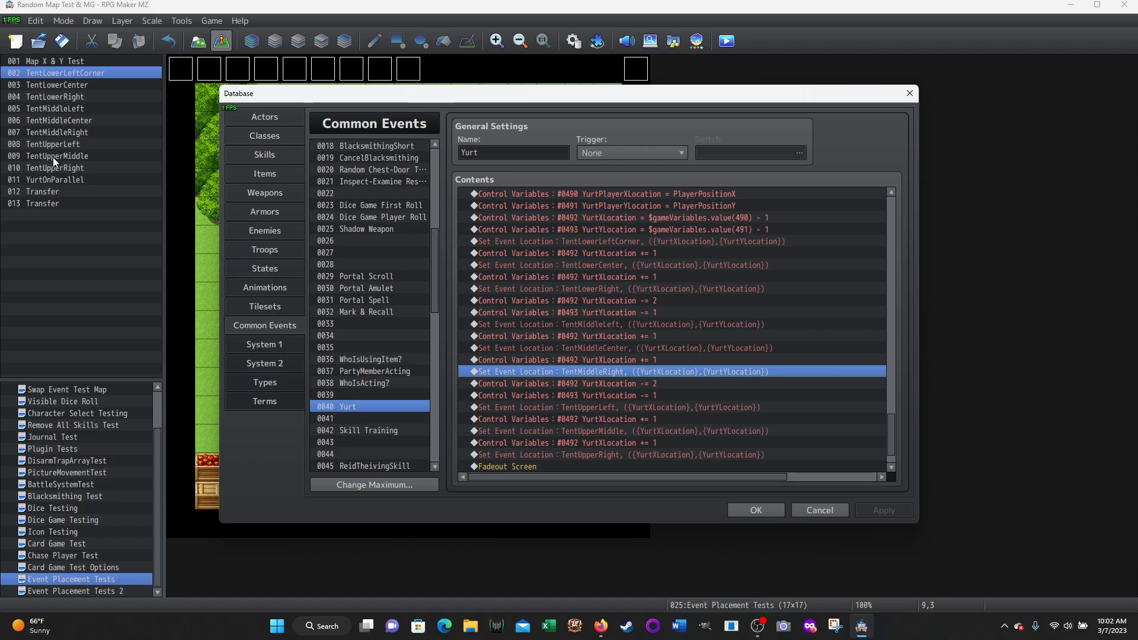
# Walk through the upper tent row's commands from YurtXLocation -= 2 to TentUpperRight, and close the database without applying changes
pyautogui.click(610, 385)
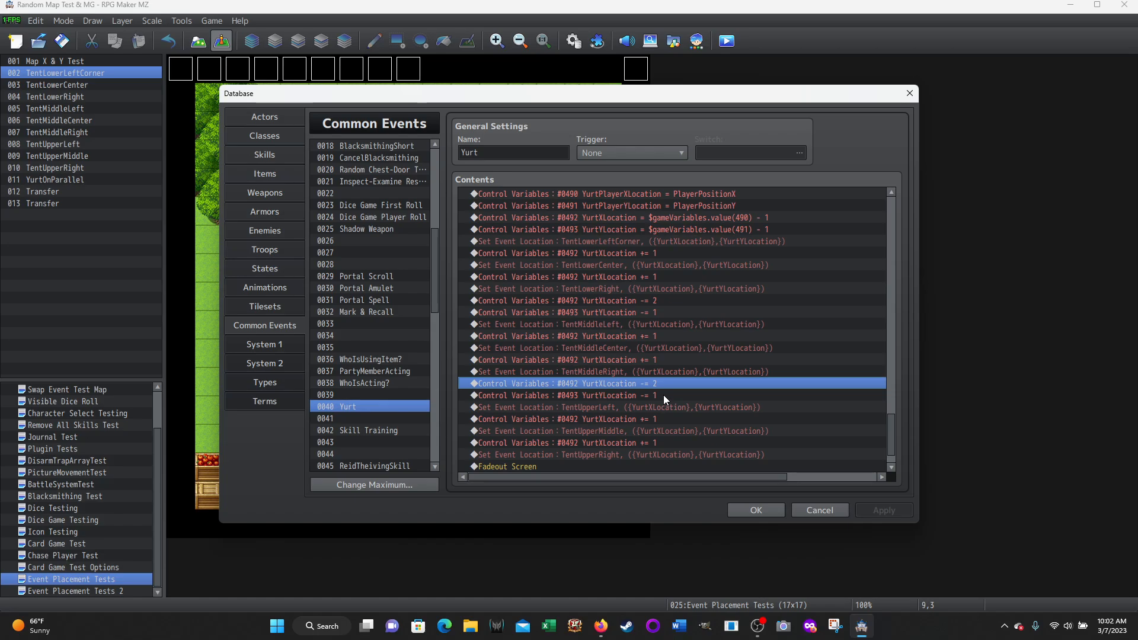
pyautogui.click(582, 407)
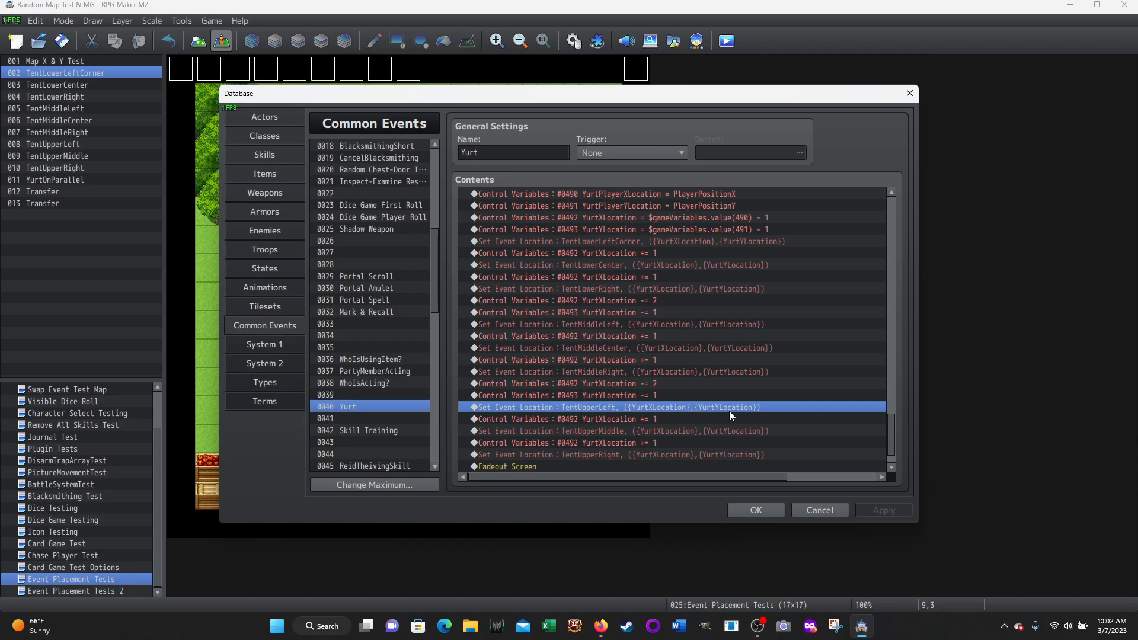
pyautogui.click(604, 419)
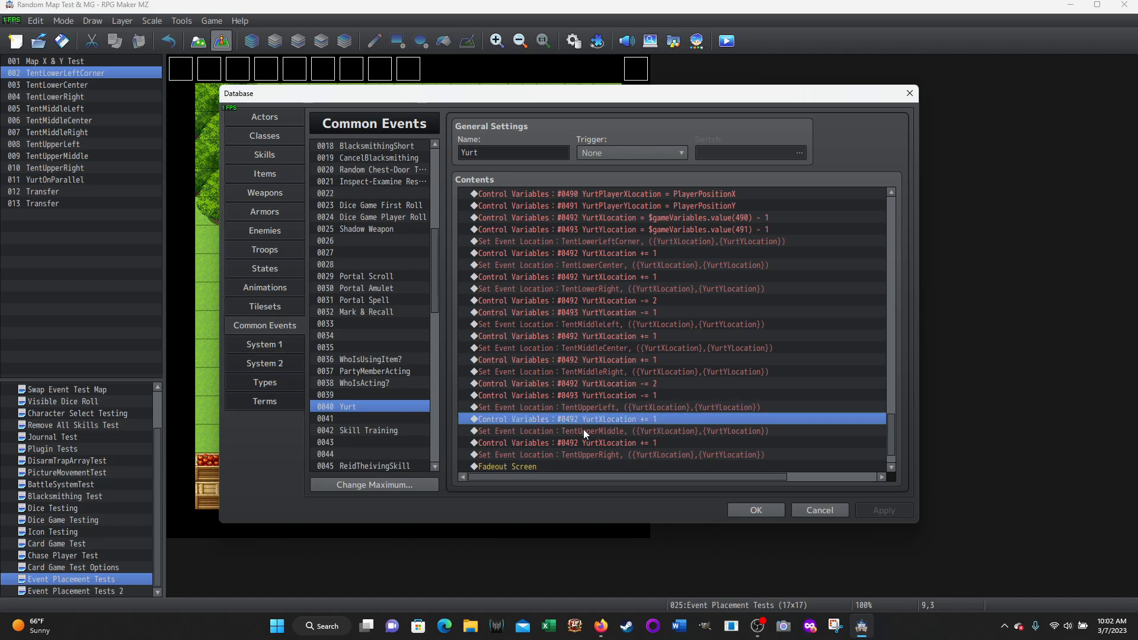
pyautogui.click(584, 431)
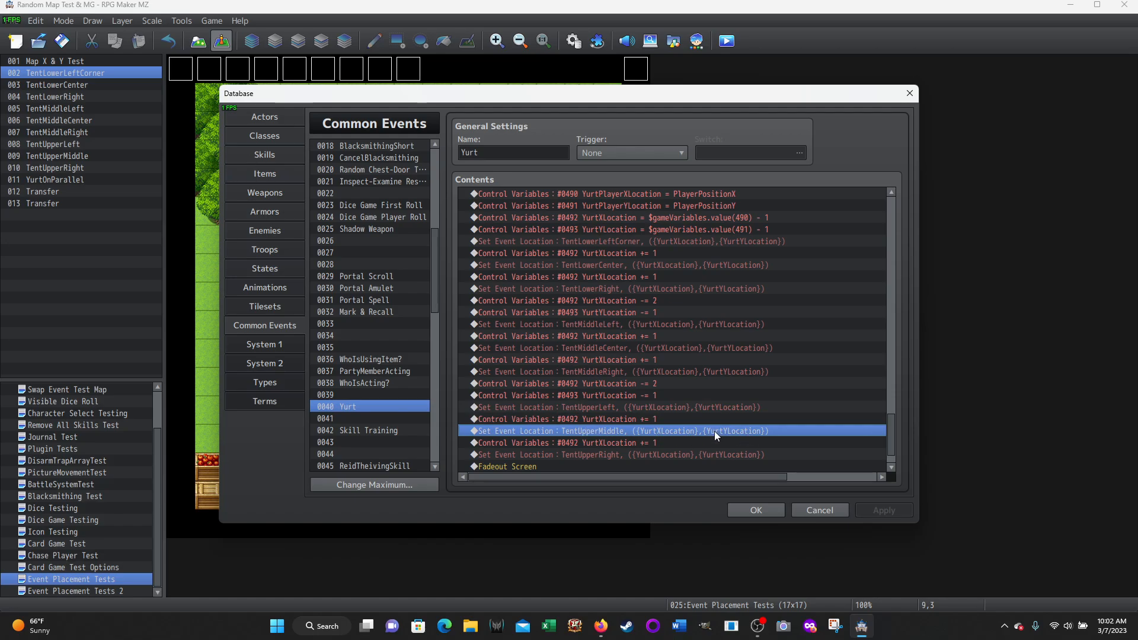
pyautogui.click(601, 442)
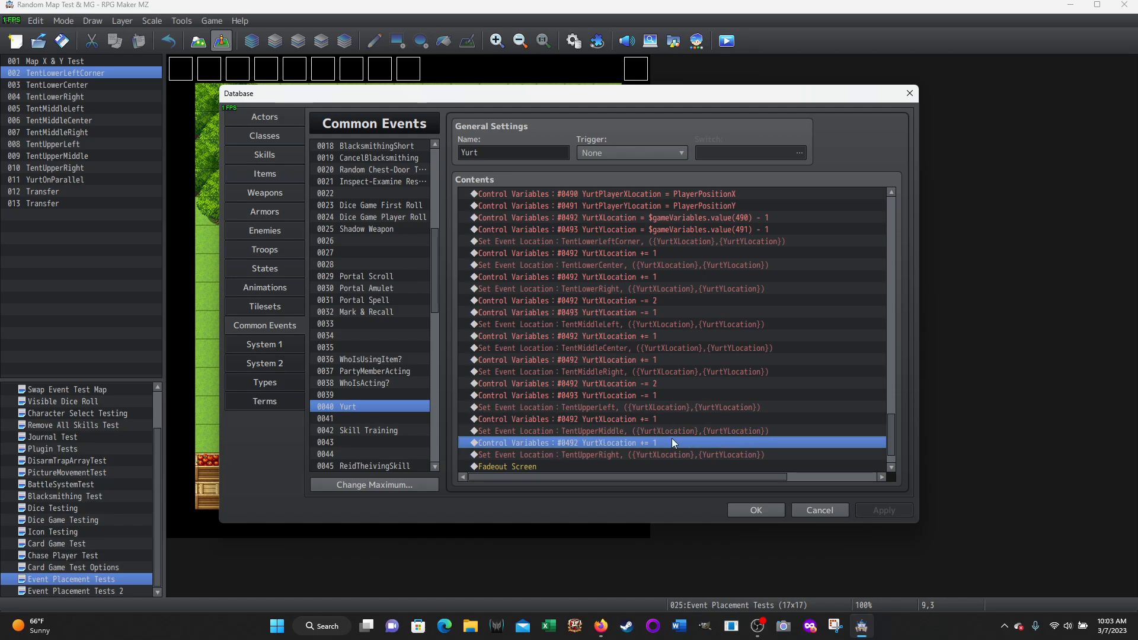
pyautogui.click(592, 456)
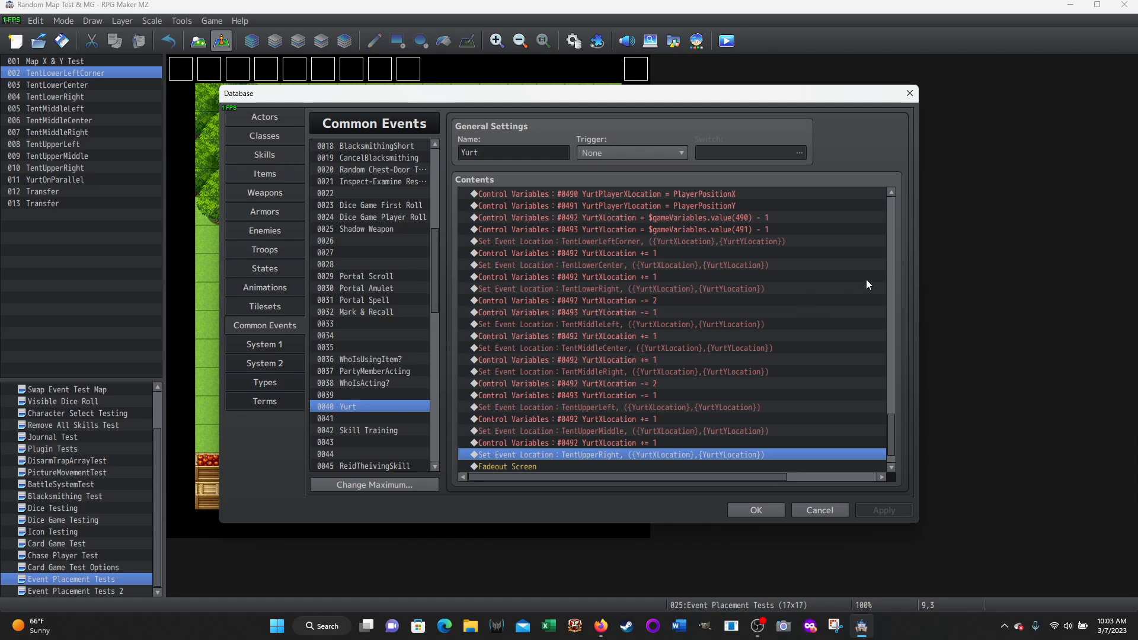
pyautogui.click(816, 512)
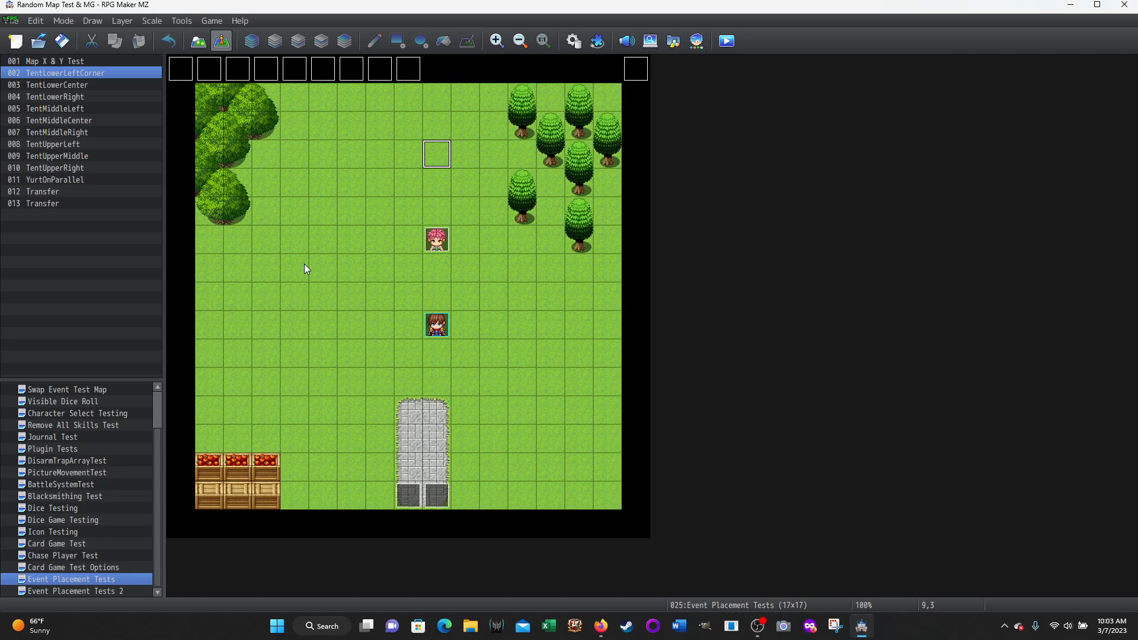
# Trace the yurt's three-by-three footprint on the Event Placement Tests map, selecting grass tiles in rows 7, 6 and 5
pyautogui.click(305, 273)
pyautogui.click(293, 300)
pyautogui.click(297, 269)
pyautogui.click(268, 266)
pyautogui.click(319, 266)
pyautogui.click(265, 238)
pyautogui.click(296, 238)
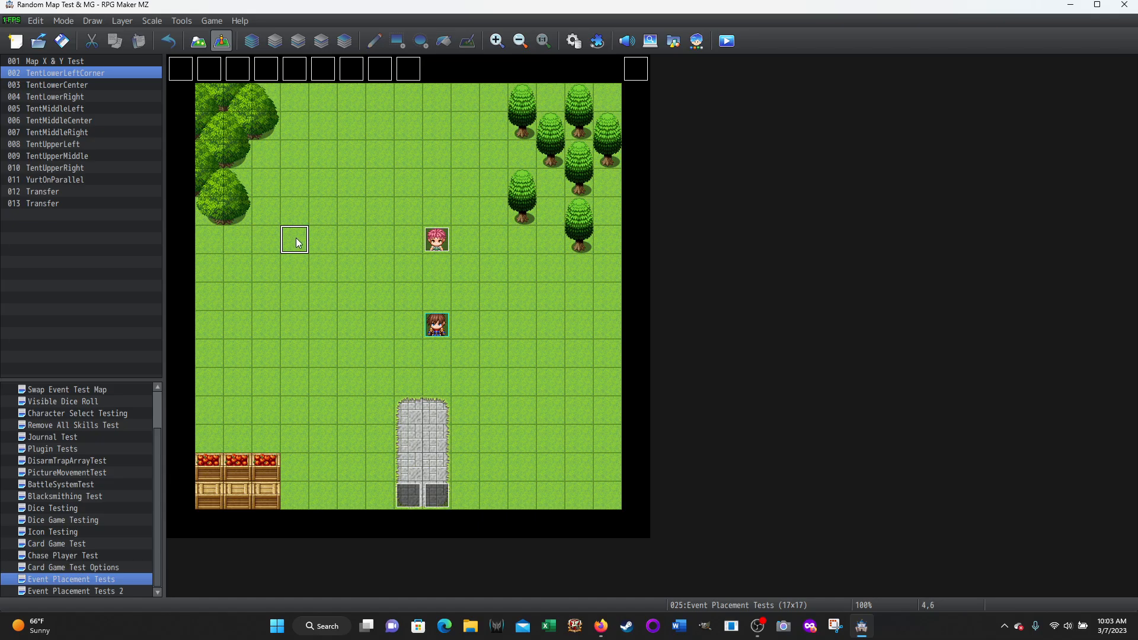
pyautogui.click(325, 249)
pyautogui.click(265, 214)
pyautogui.click(290, 211)
pyautogui.click(318, 212)
# Select the nine tent events in order, from TentLowerLeftCorner to TentUpperRight, matching them to their tiles in the yurt's footprint
pyautogui.click(182, 75)
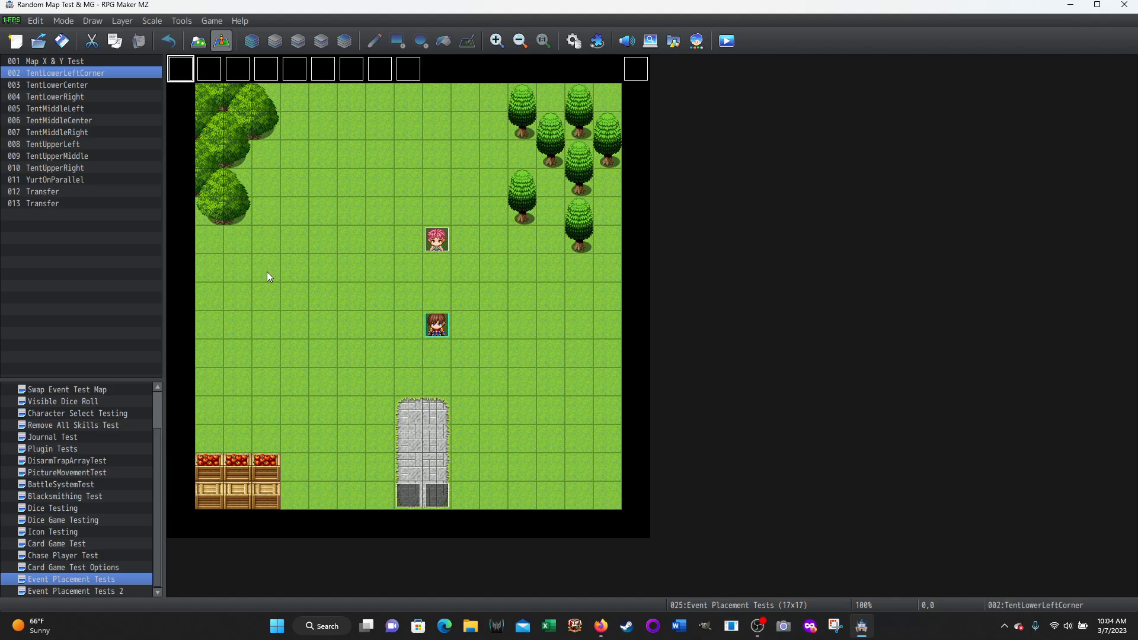
pyautogui.click(210, 72)
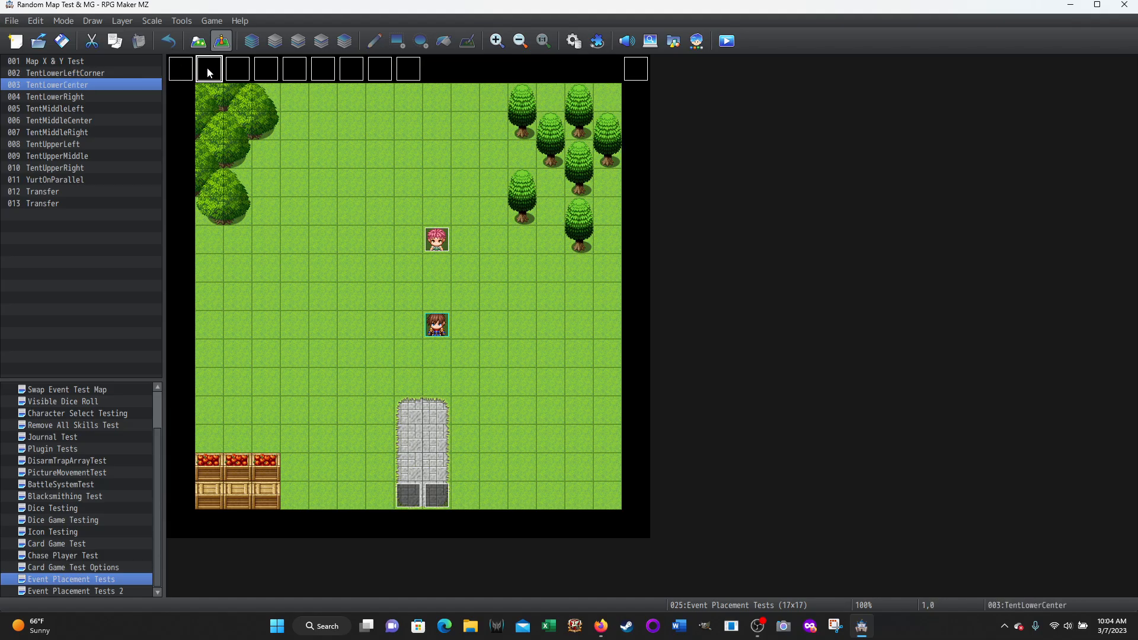
pyautogui.click(238, 70)
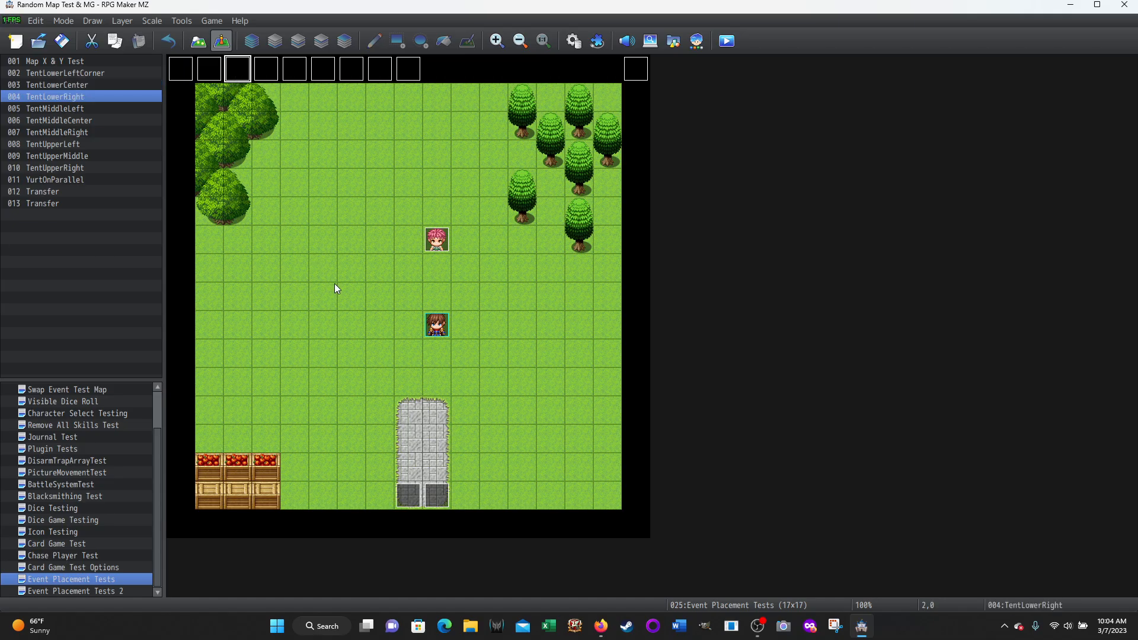
pyautogui.click(265, 65)
pyautogui.click(295, 70)
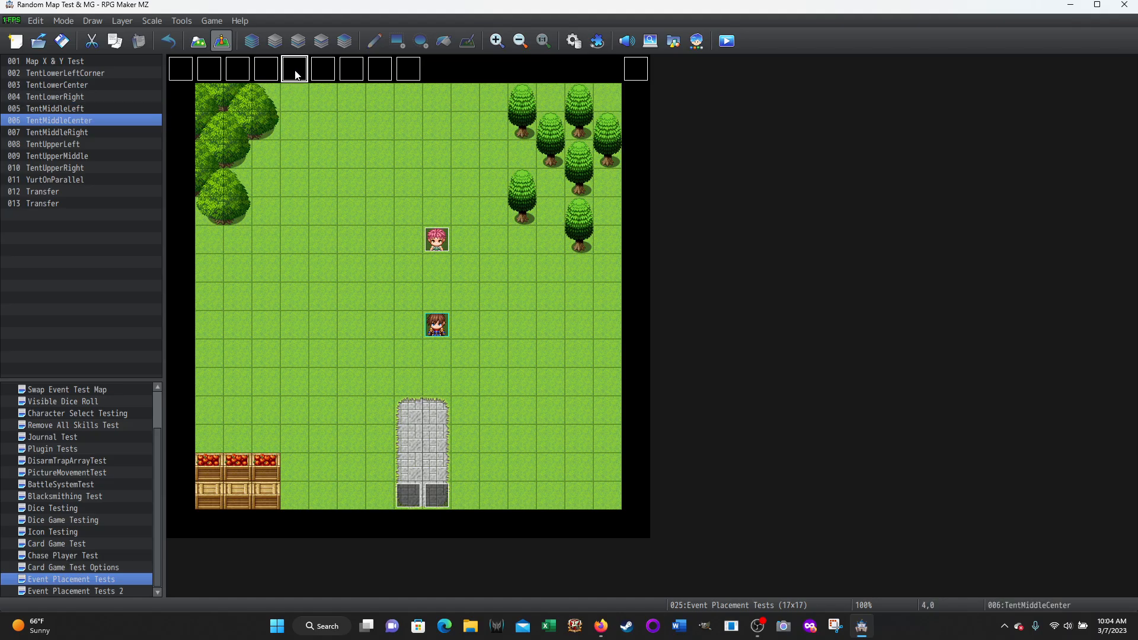
pyautogui.click(332, 74)
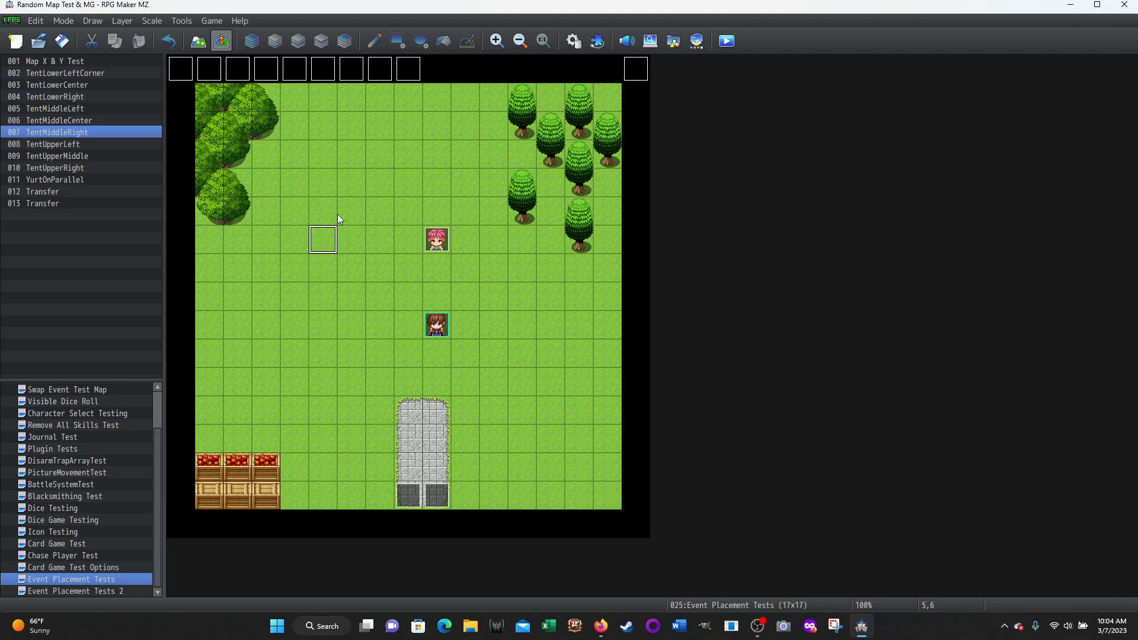
pyautogui.click(361, 73)
pyautogui.click(382, 70)
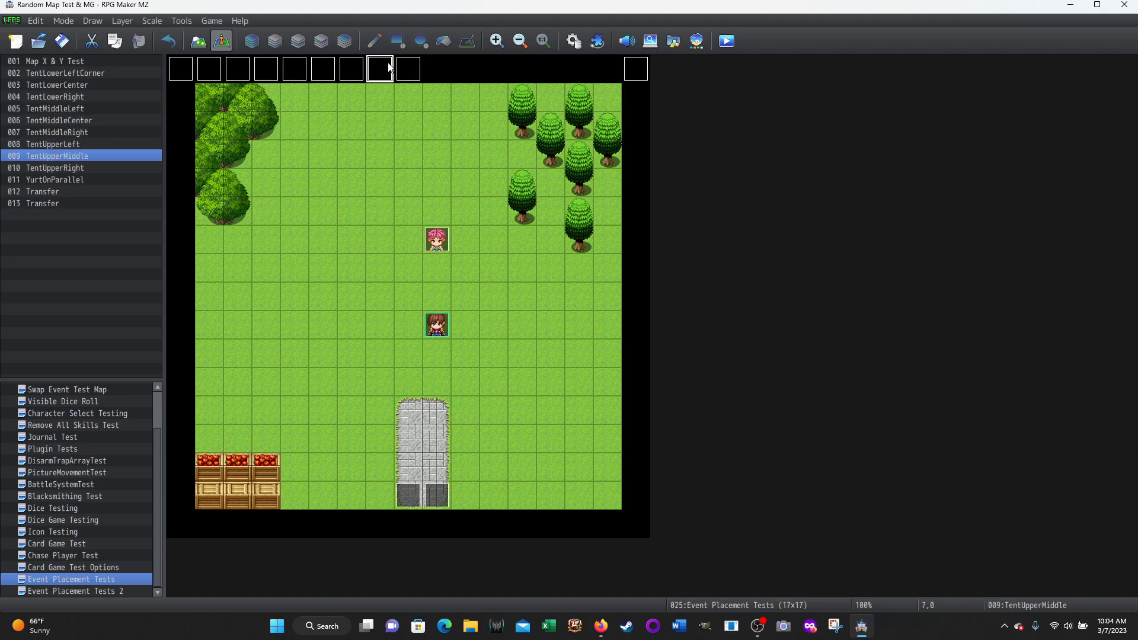
pyautogui.click(290, 221)
pyautogui.click(408, 71)
pyautogui.click(325, 215)
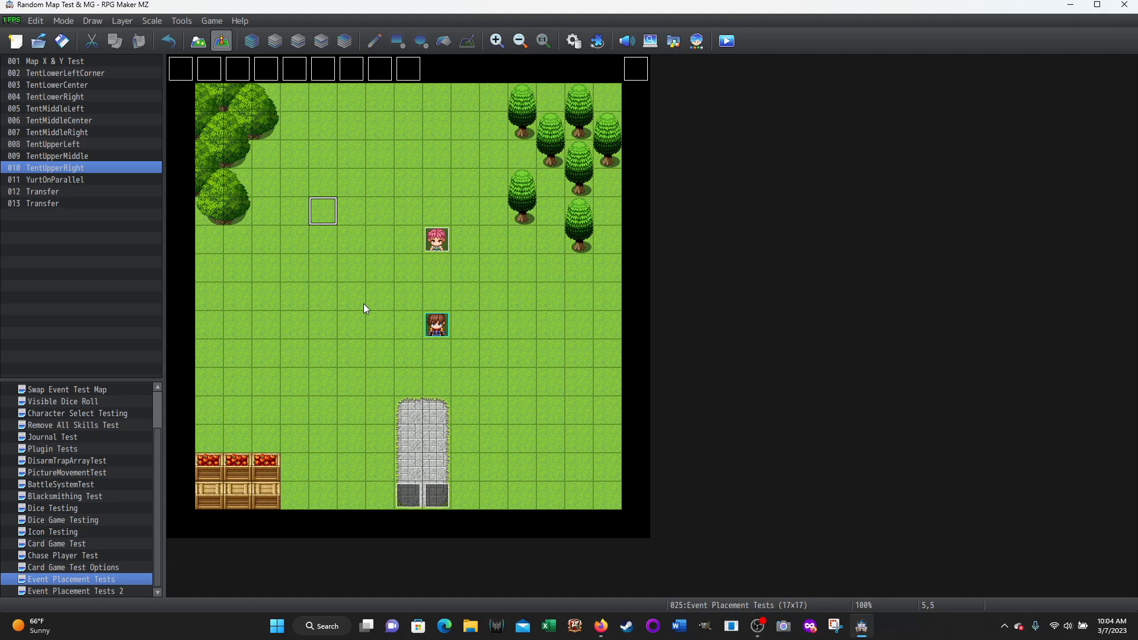
# Reopen the Yurt common event and read the full Script line that sets self switch A for all map events
pyautogui.click(574, 40)
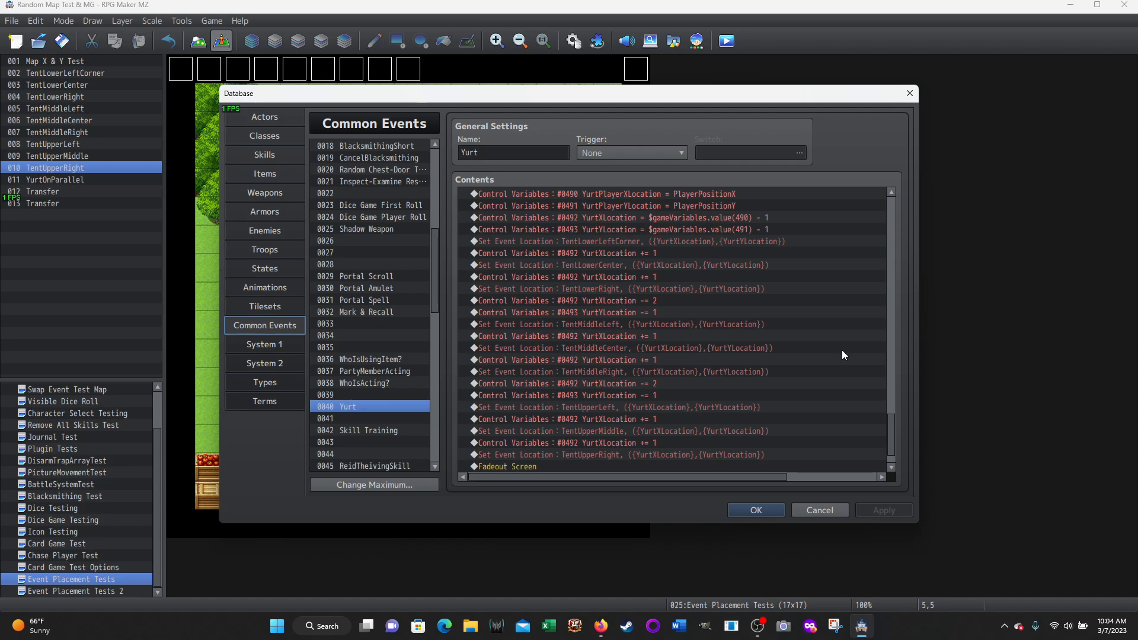
pyautogui.scroll(-1, 841, 356)
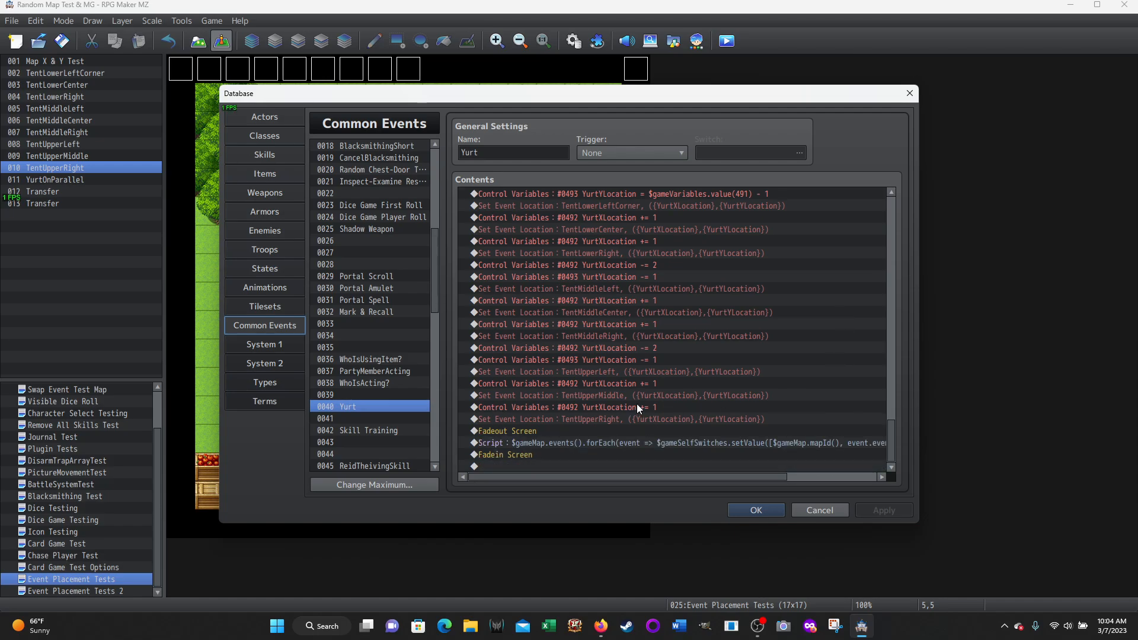
pyautogui.click(520, 443)
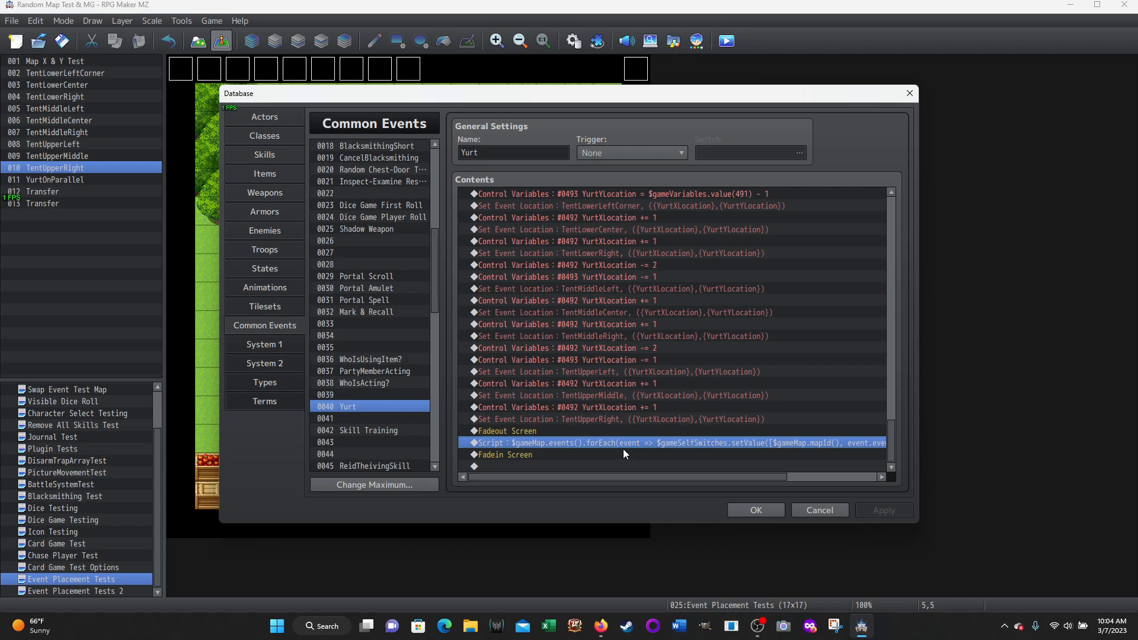
pyautogui.moveTo(600, 474); pyautogui.dragTo(807, 457)
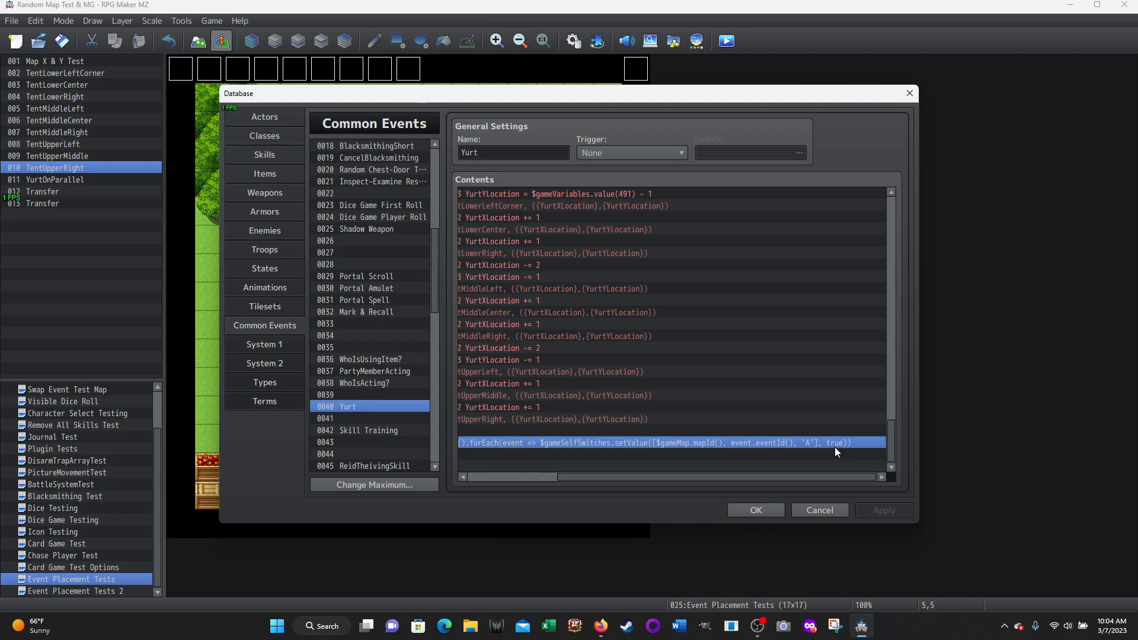
# Walk through the four Control Variables lines that set YurtPlayerXLocation, YurtPlayerYLocation, YurtXLocation and YurtYLocation in the Yurt common event
pyautogui.moveTo(785, 480); pyautogui.dragTo(624, 464)
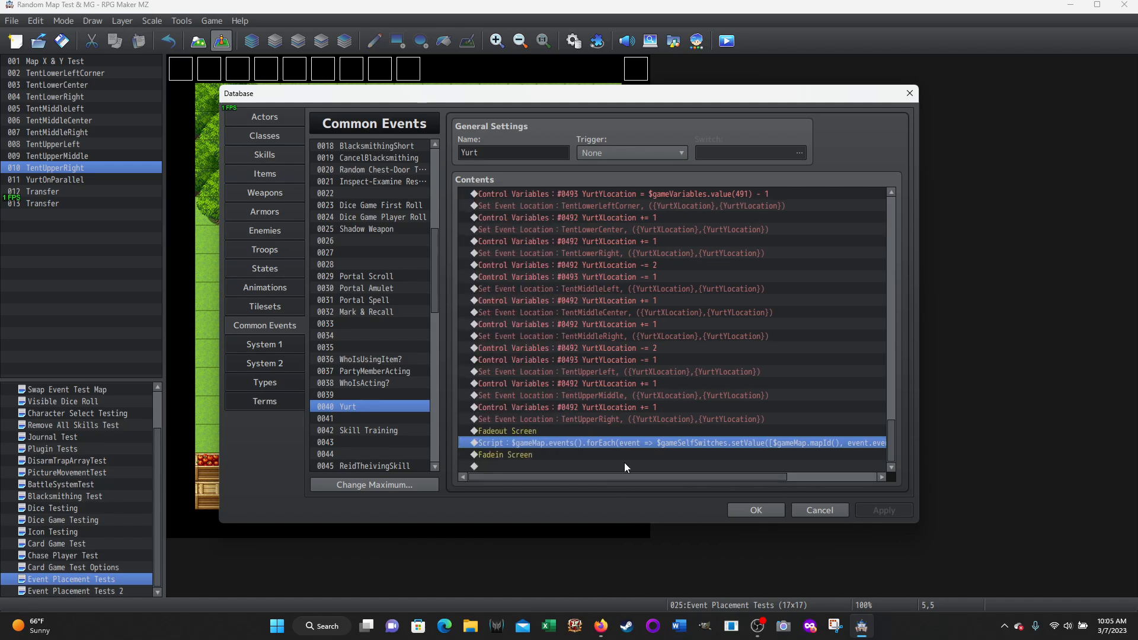
pyautogui.scroll(2, 735, 258)
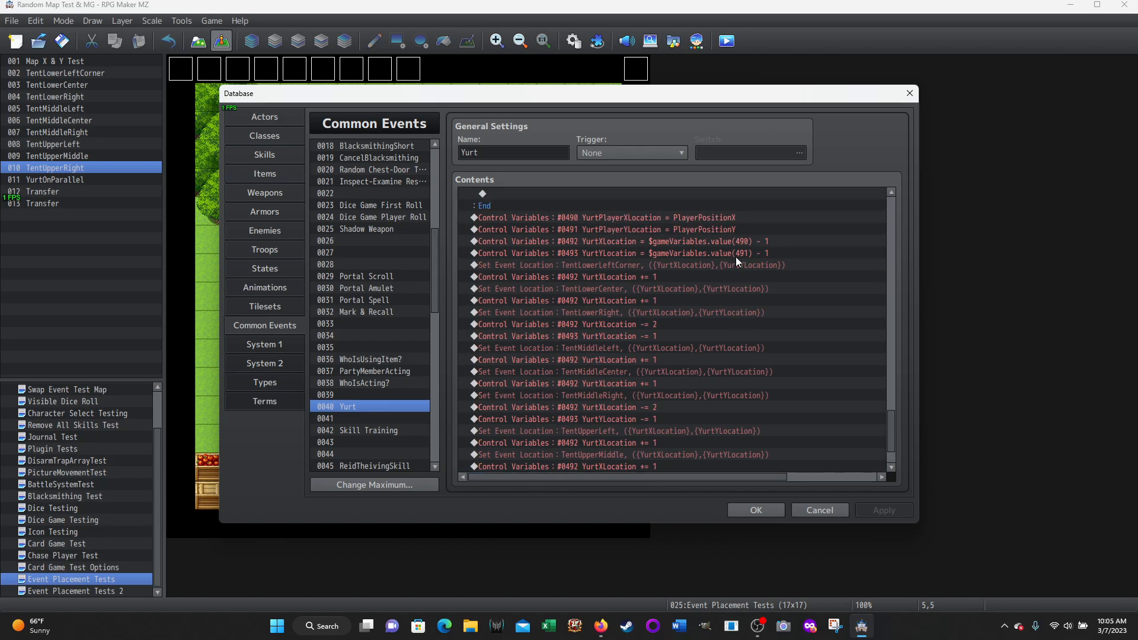
pyautogui.click(601, 220)
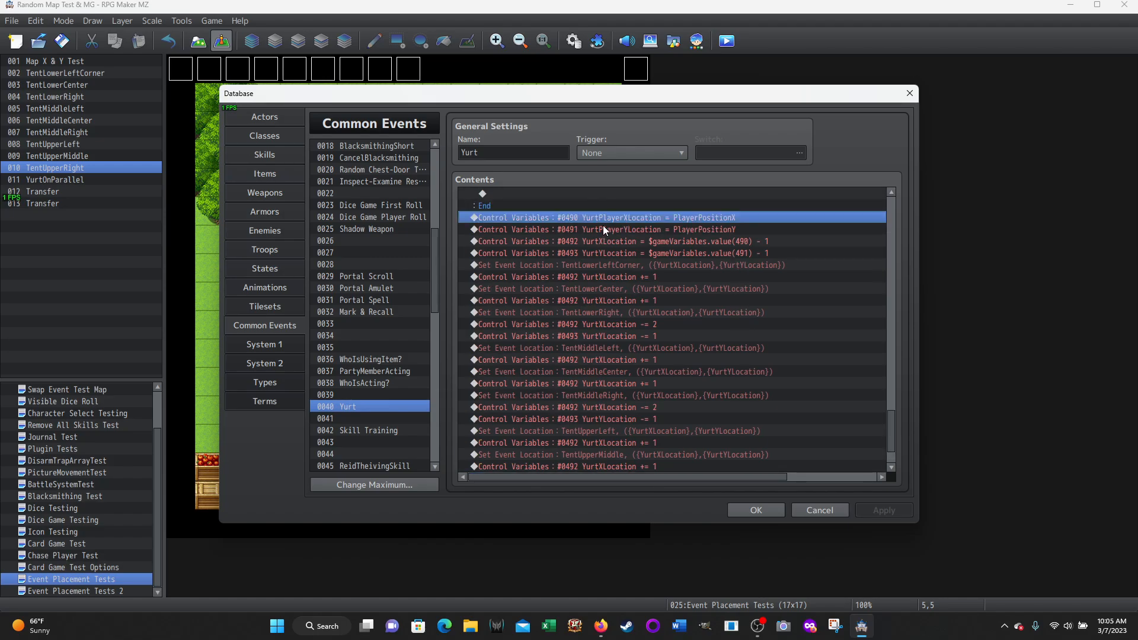
pyautogui.click(603, 229)
pyautogui.click(610, 243)
pyautogui.click(616, 258)
pyautogui.click(617, 218)
pyautogui.click(614, 231)
pyautogui.click(614, 239)
pyautogui.click(615, 254)
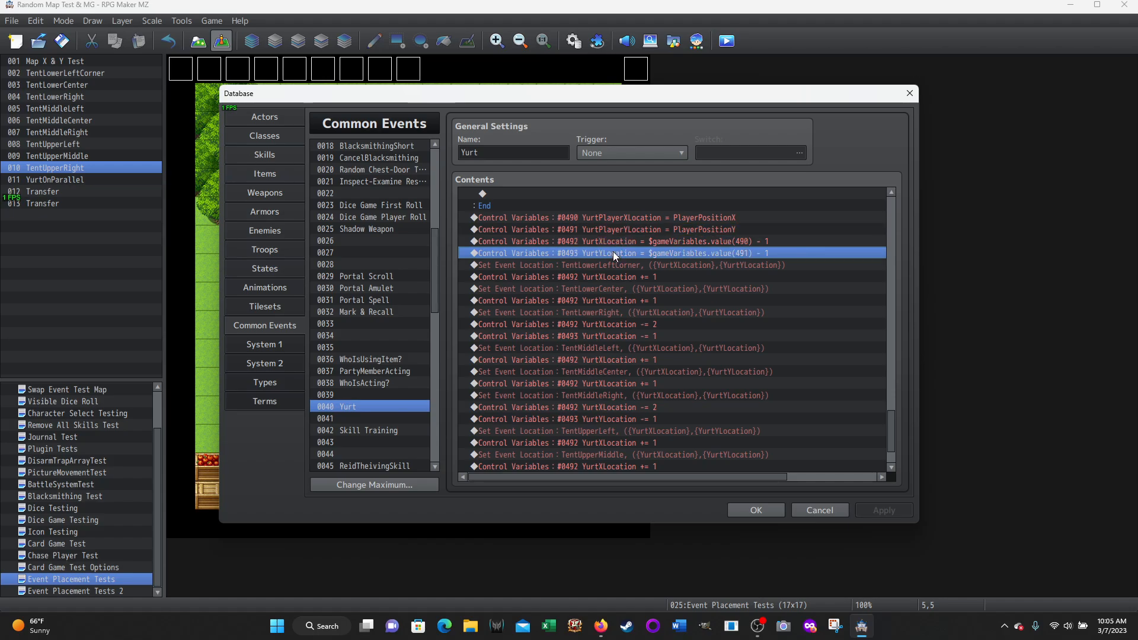
# Review the lower tent row's Set Event Location commands, from TentLowerLeftCorner through TentLowerCenter to TentLowerRight
pyautogui.scroll(-1, 508, 236)
pyautogui.click(534, 231)
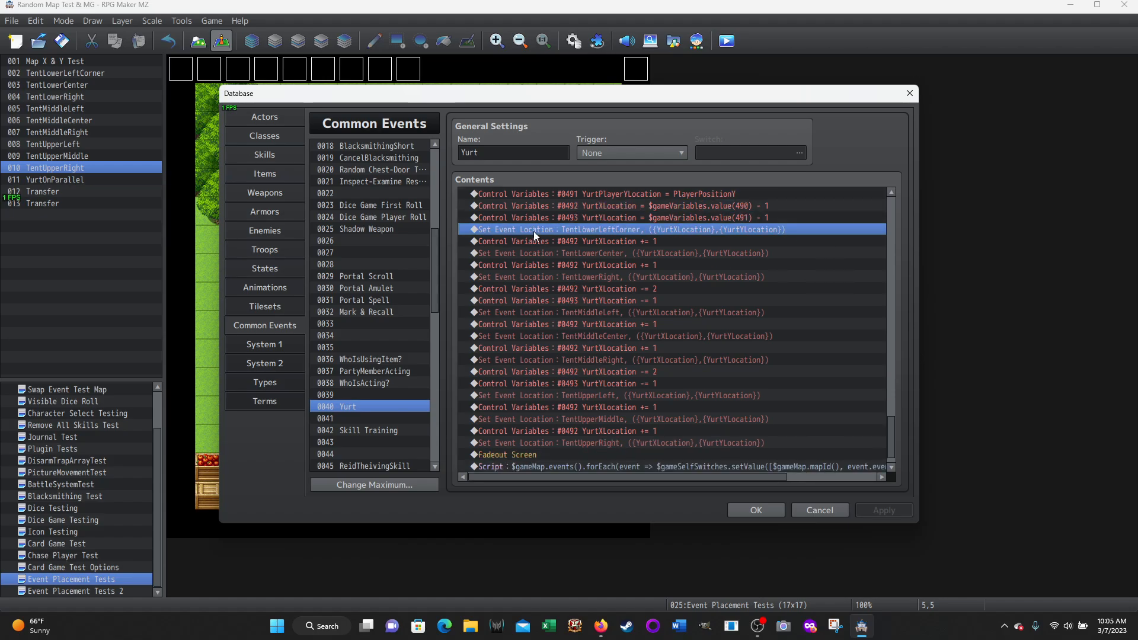
pyautogui.click(538, 253)
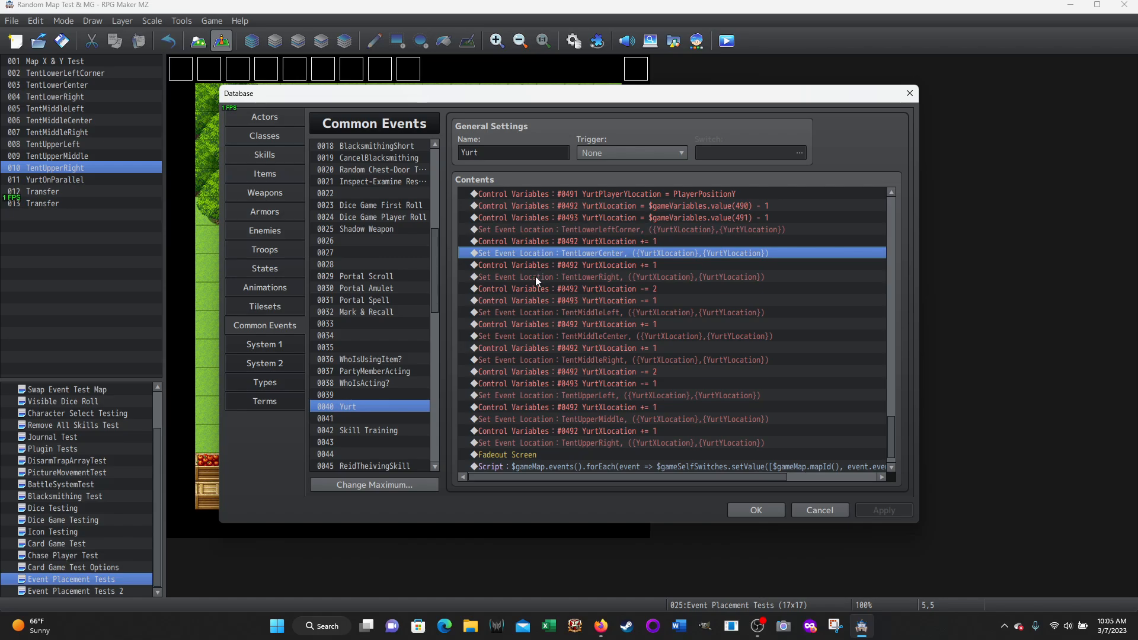
pyautogui.click(536, 277)
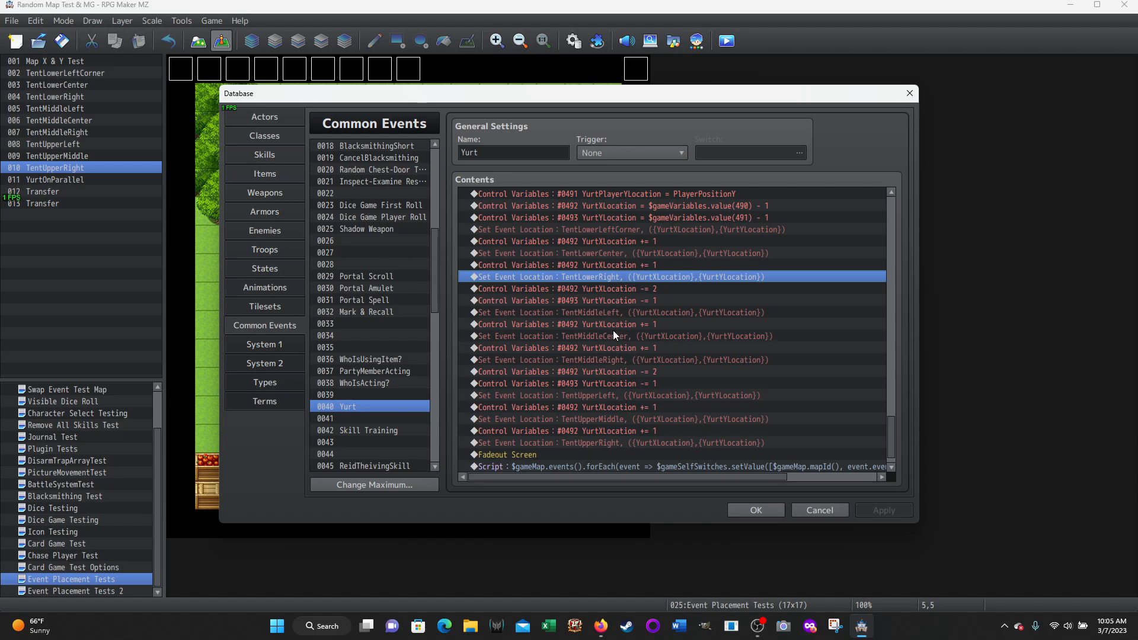
# Reread the full self-switch Script line between the Fadeout Screen and Fadein Screen commands at the end of the event
pyautogui.scroll(-1, 663, 341)
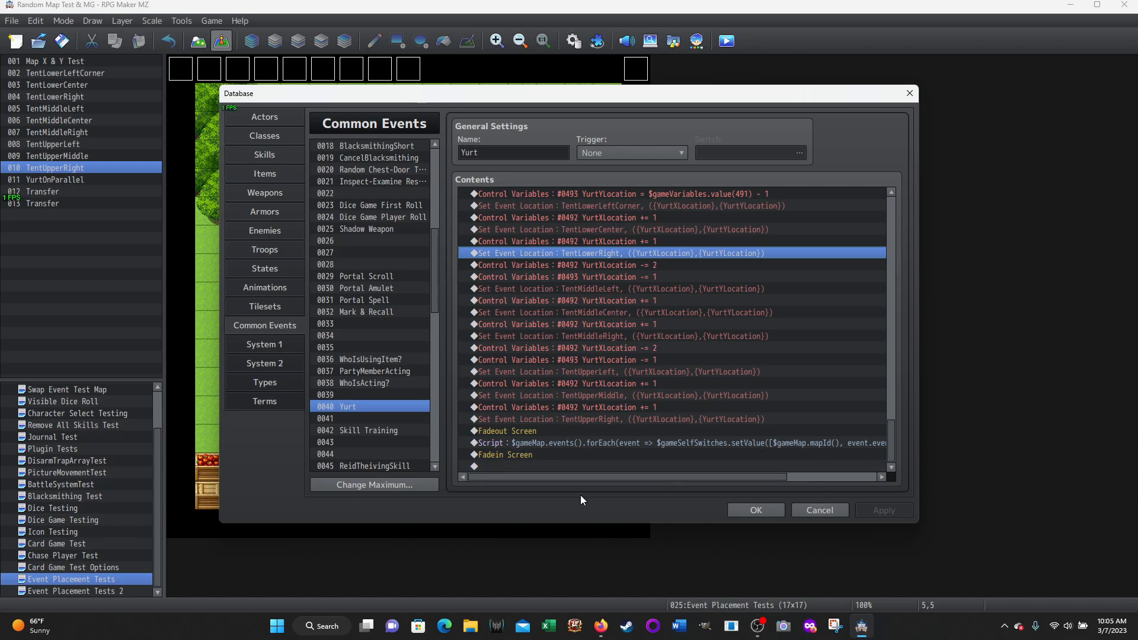
pyautogui.click(544, 443)
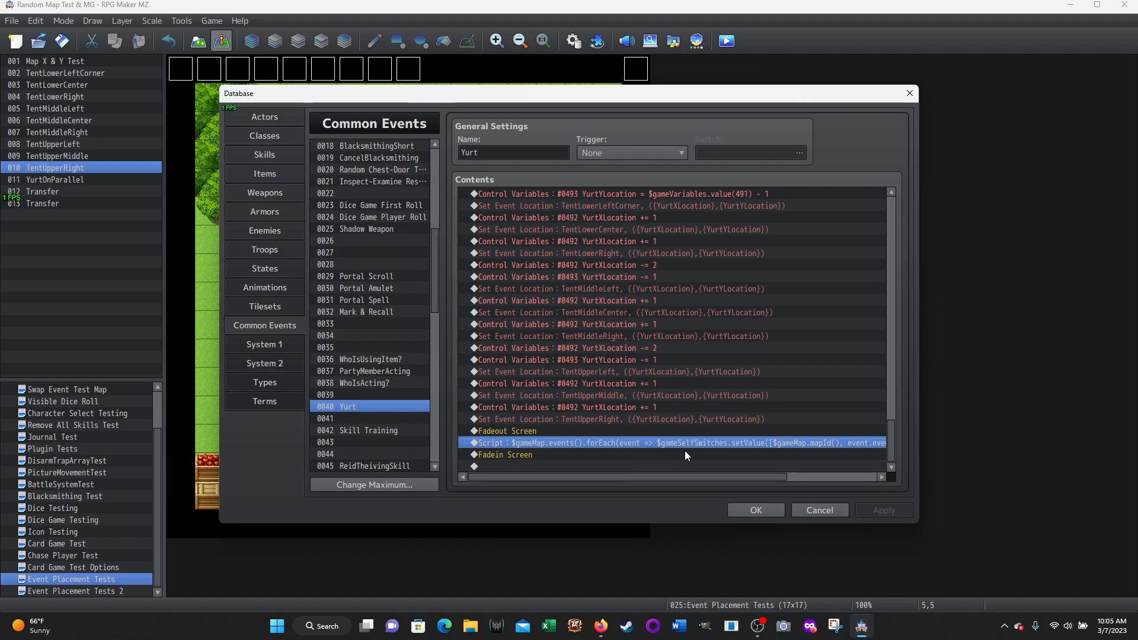
pyautogui.moveTo(682, 478); pyautogui.dragTo(838, 453)
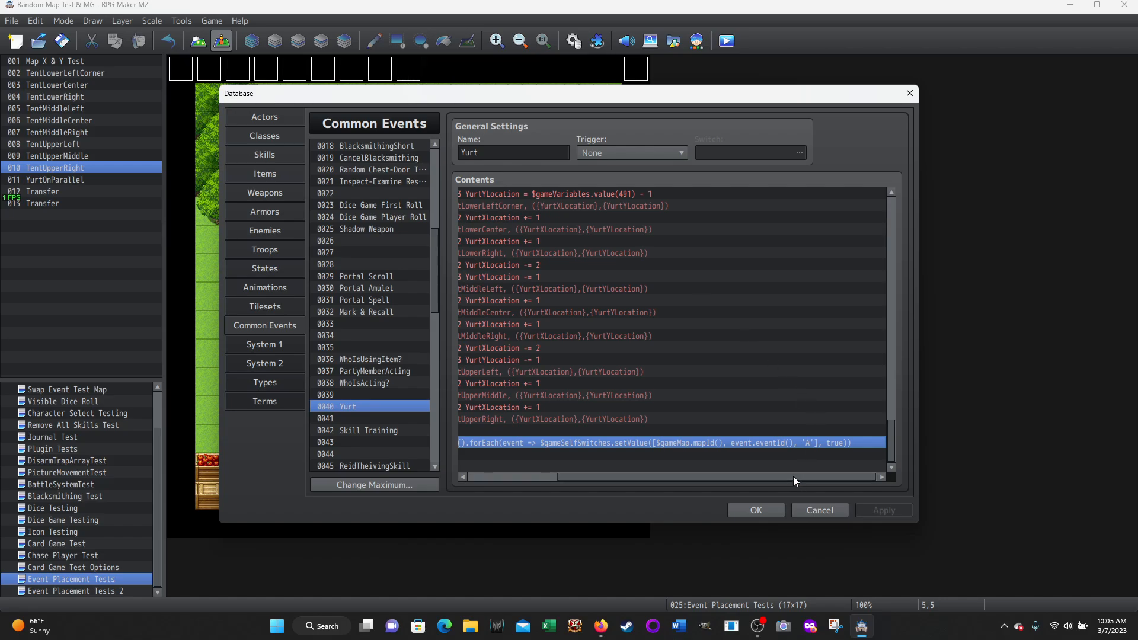
pyautogui.moveTo(793, 476); pyautogui.dragTo(619, 475)
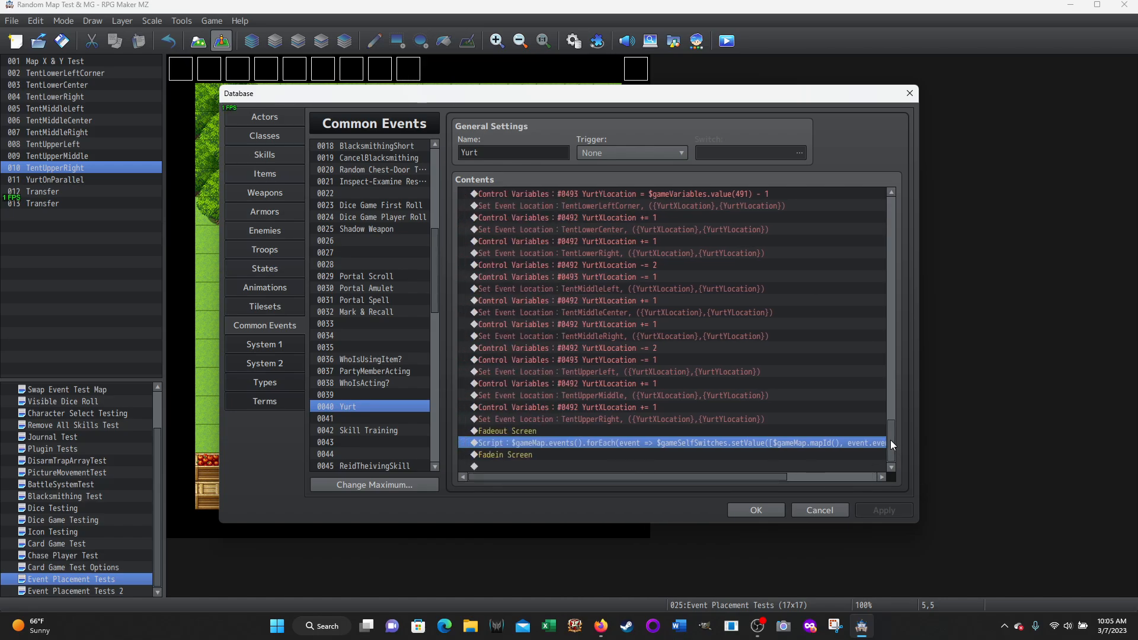
# Return to the start of the Yurt event and examine the CurrentMapID variable, the YurtOn condition and the take-down question
pyautogui.scroll(15, 678, 297)
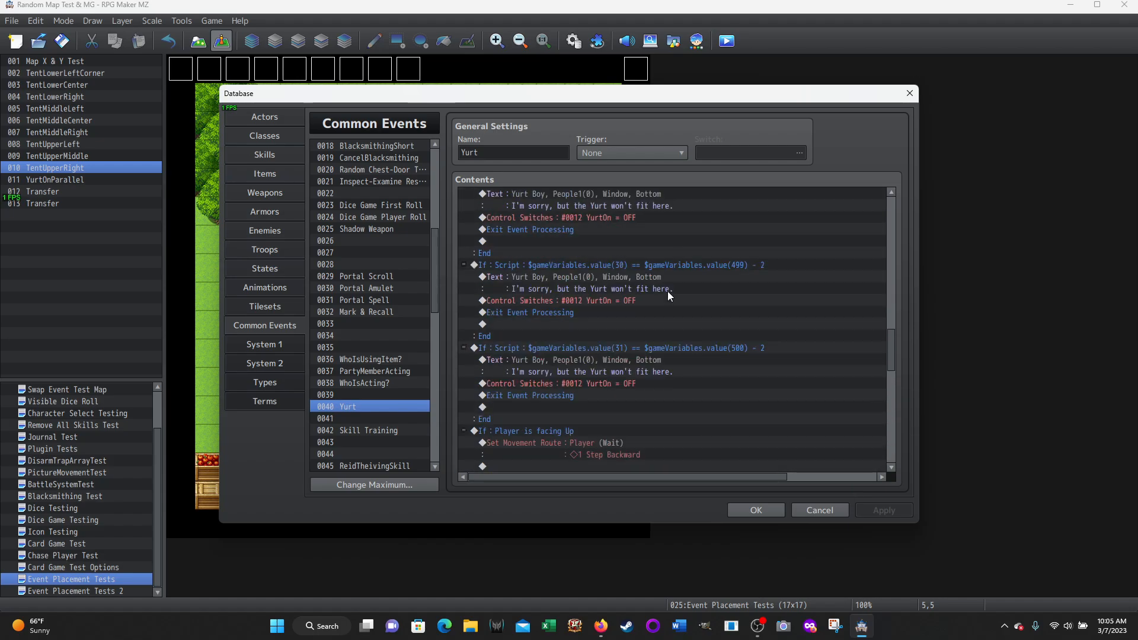
pyautogui.scroll(15, 667, 290)
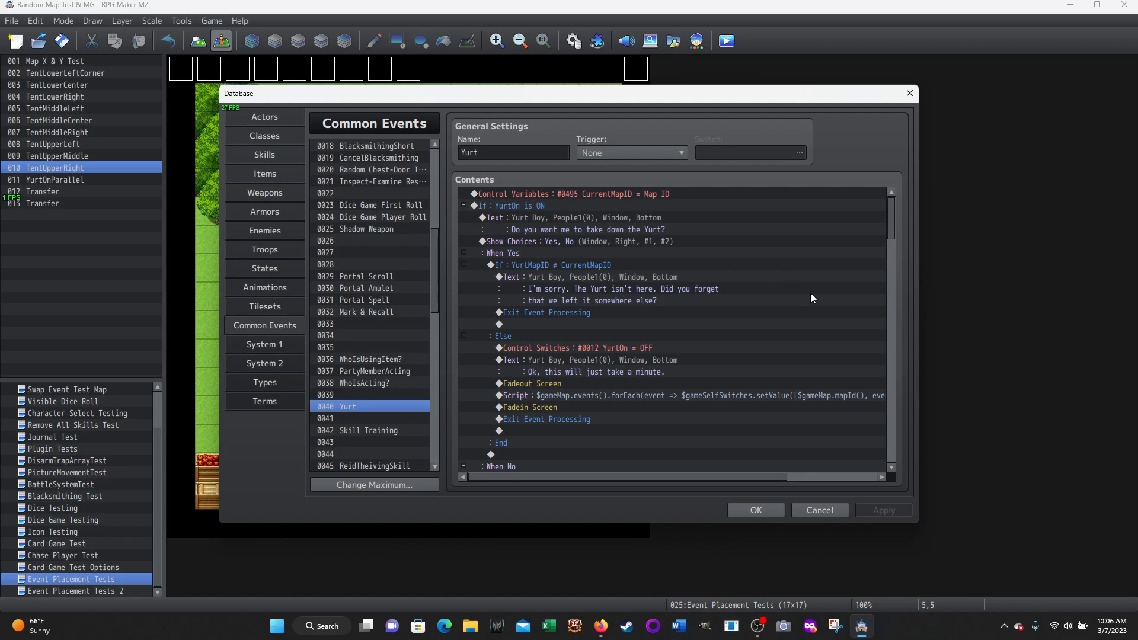
pyautogui.click(600, 192)
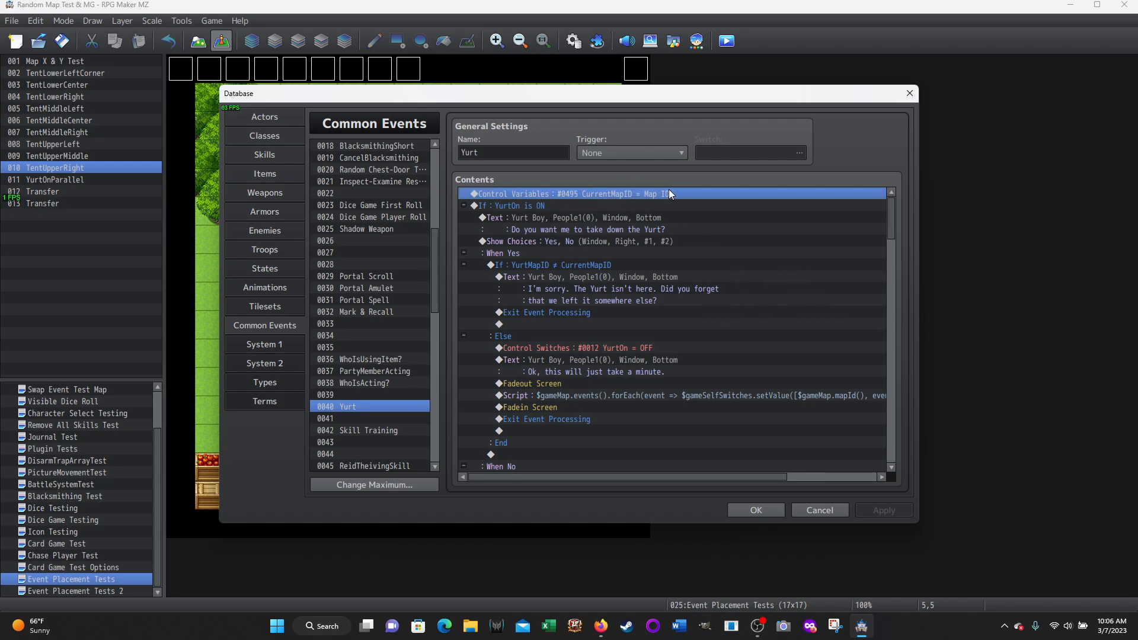
pyautogui.click(513, 205)
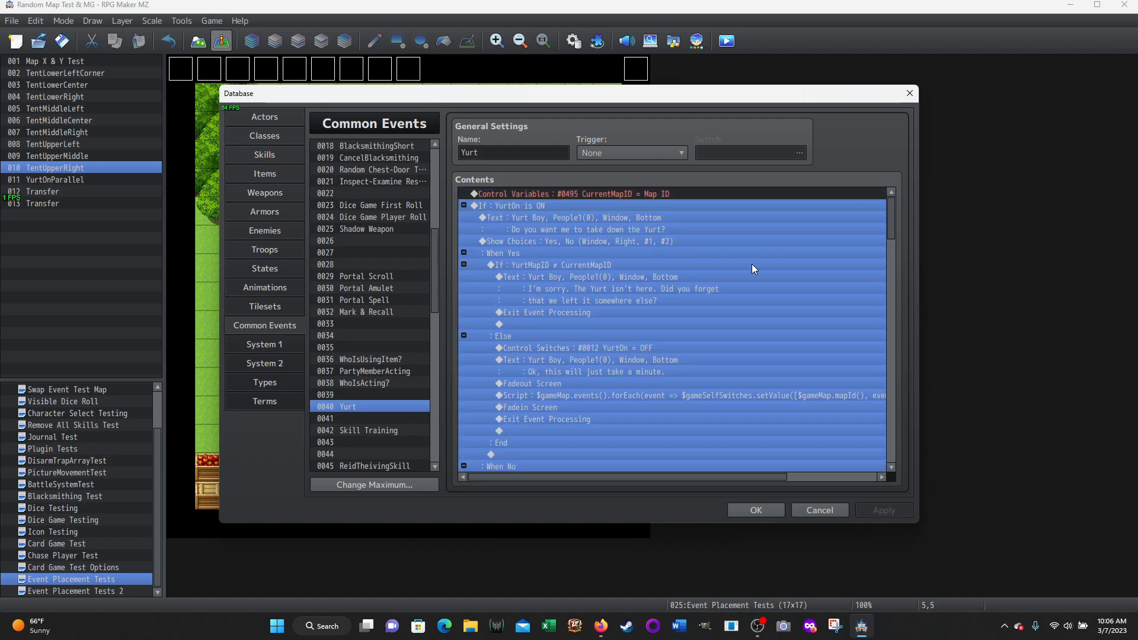
pyautogui.click(533, 218)
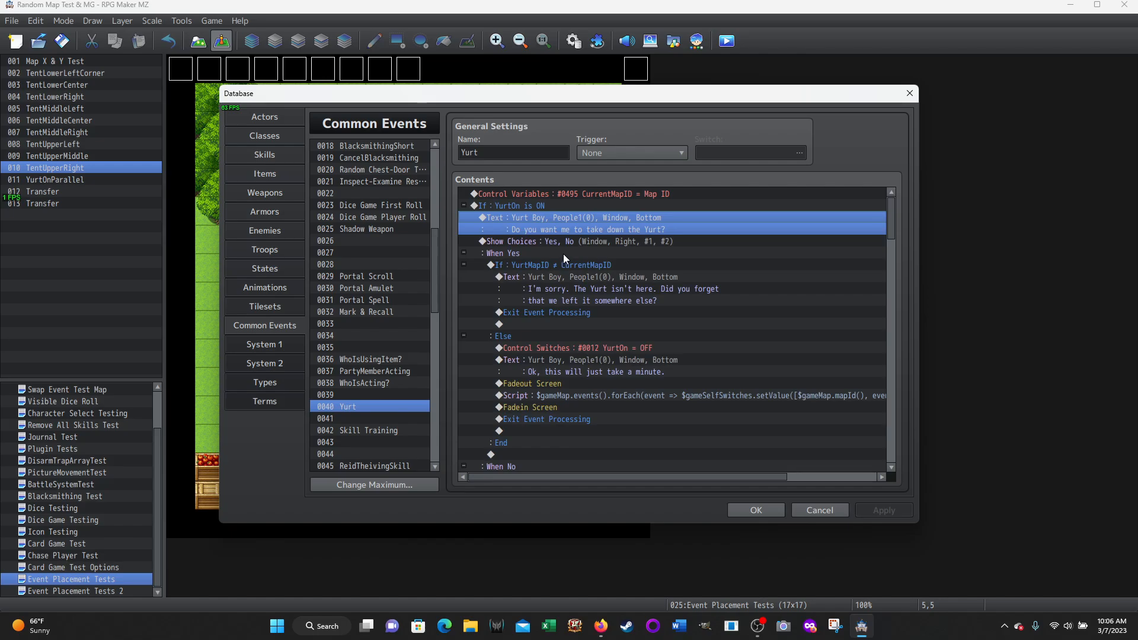
# Examine the take-down Yes branch, including its YurtMapID check and the full Script line that sets self switch A to false
pyautogui.scroll(-1, 798, 314)
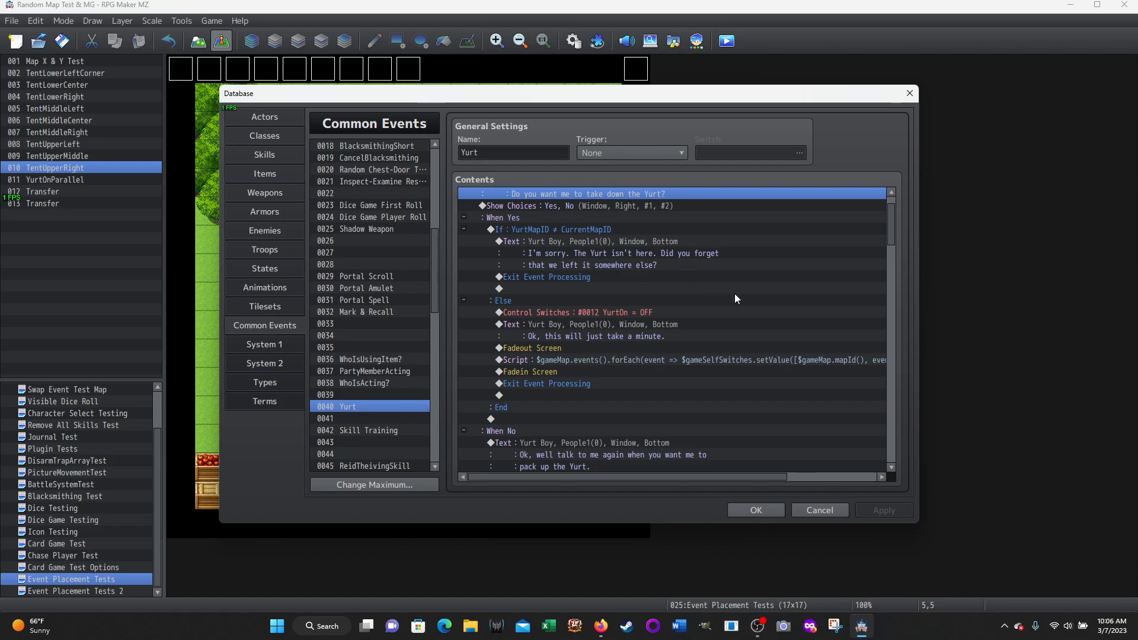
pyautogui.scroll(-2, 734, 298)
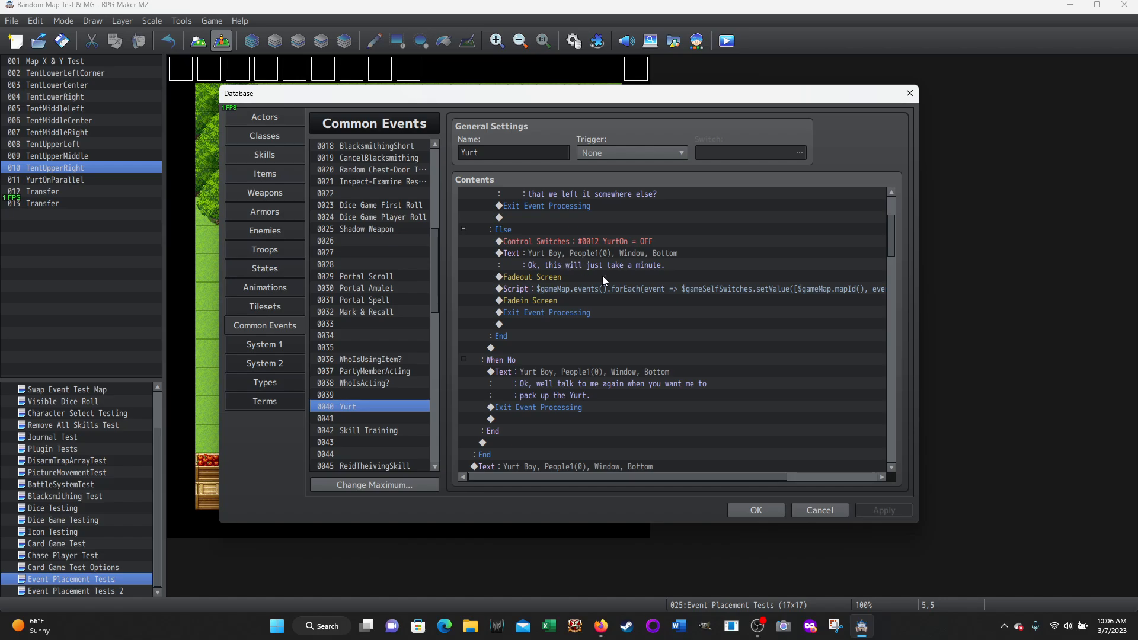
pyautogui.click(632, 293)
pyautogui.moveTo(619, 478); pyautogui.dragTo(770, 486)
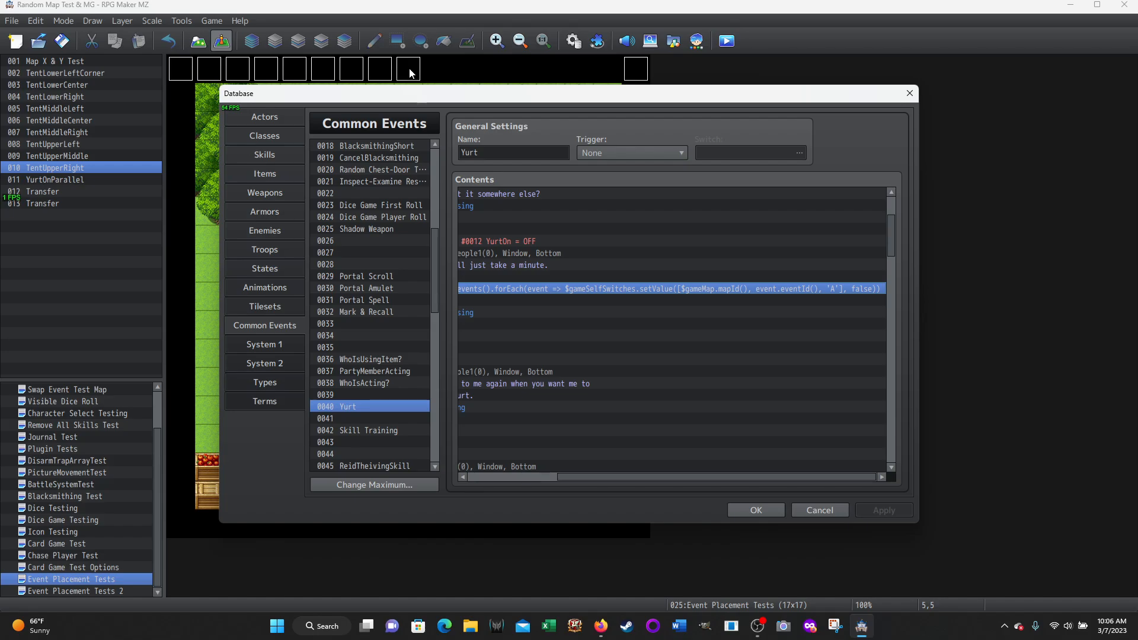
pyautogui.moveTo(806, 478); pyautogui.dragTo(701, 355)
# Review the take-down No branch's message and the text asking whether to set up the Yurt
pyautogui.scroll(-3, 689, 328)
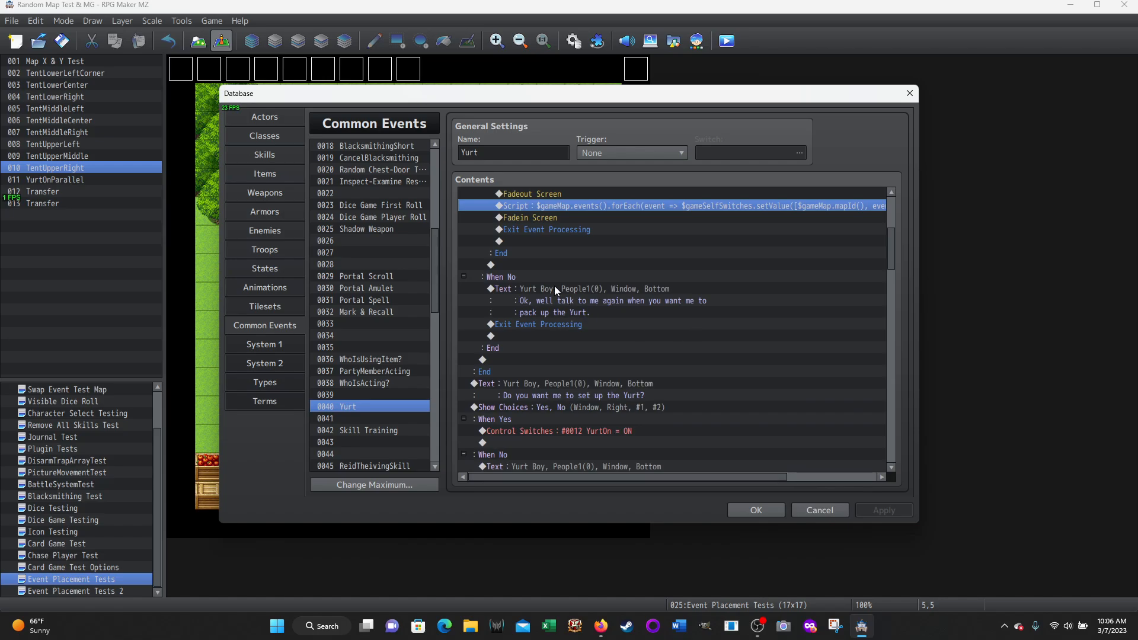
pyautogui.click(531, 293)
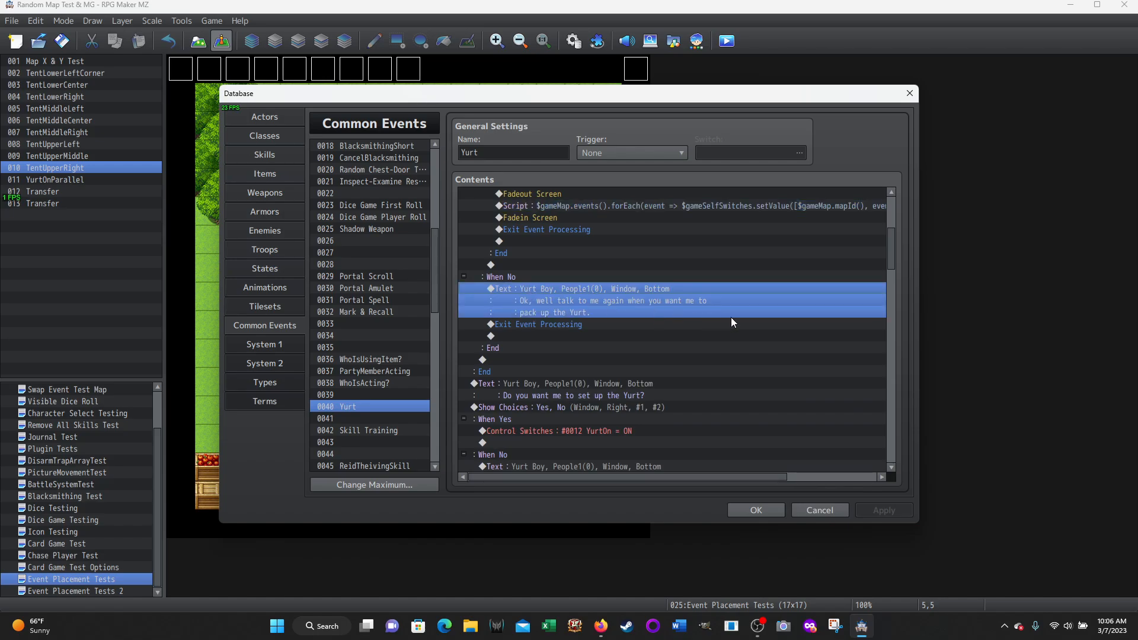
pyautogui.scroll(-4, 731, 317)
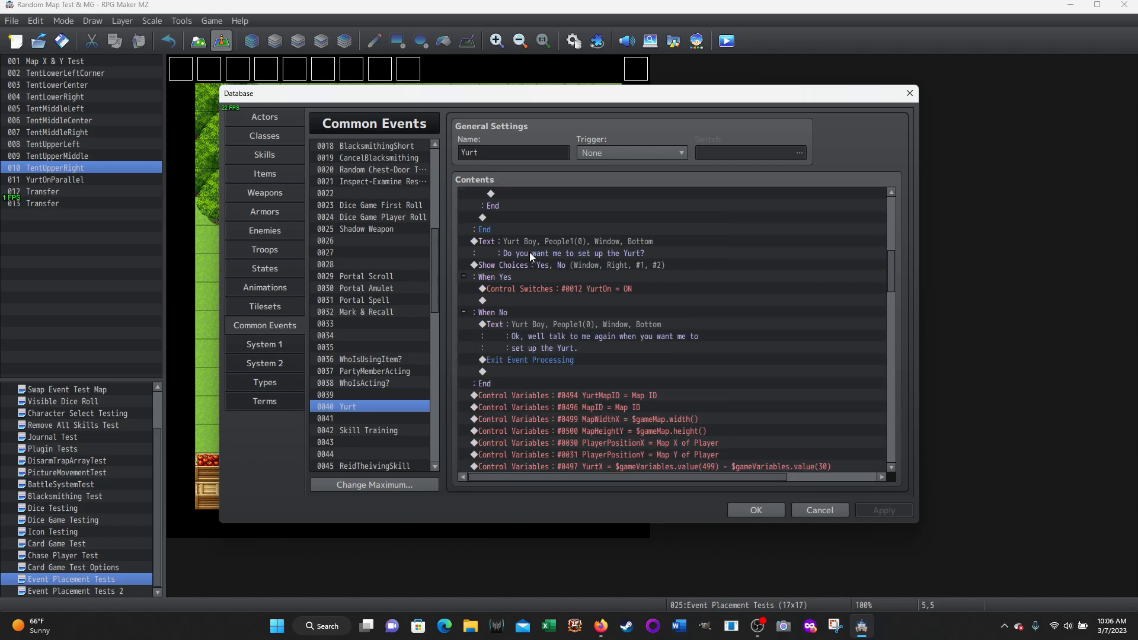
pyautogui.click(530, 253)
pyautogui.scroll(-1, 720, 293)
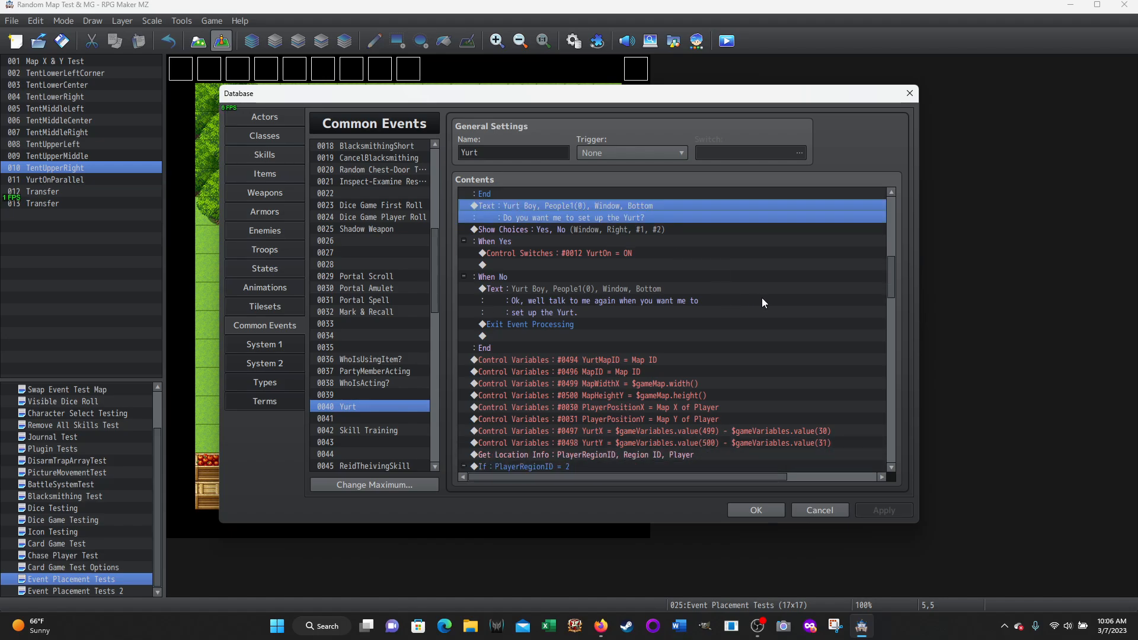
# Read the setup variables from YurtMapID through map size, player position, YurtX and YurtY to the PlayerRegionID location info
pyautogui.scroll(-2, 849, 334)
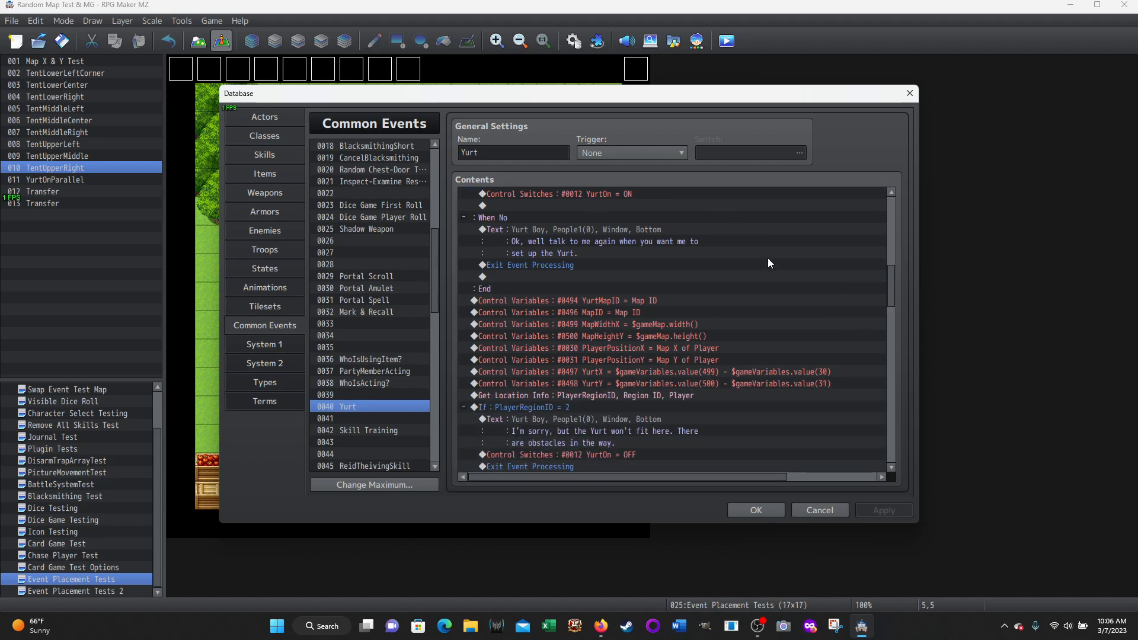
pyautogui.scroll(-2, 789, 291)
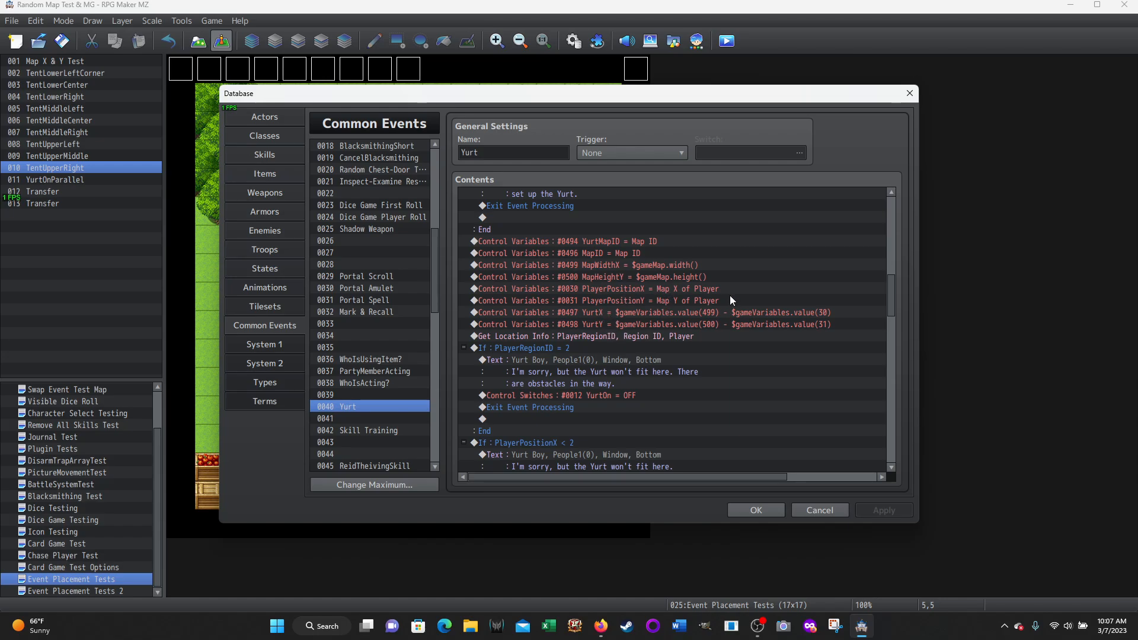
pyautogui.scroll(-3, 770, 341)
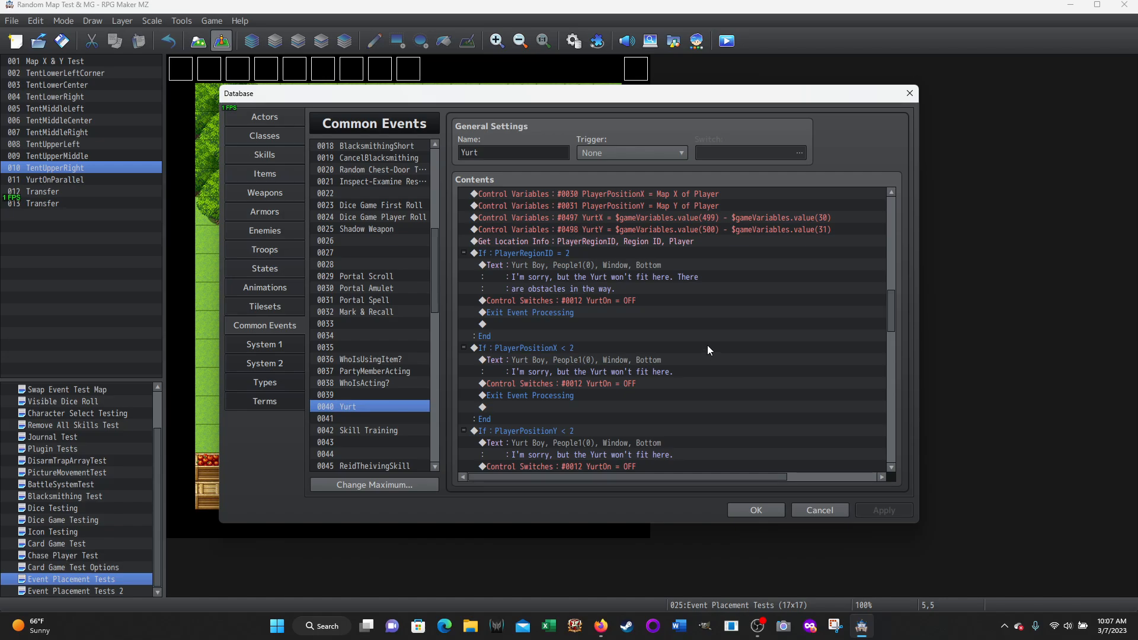
# Examine the placement checks for PlayerRegionID = 2, PlayerPositionX < 2 and PlayerPositionY < 2
pyautogui.click(528, 255)
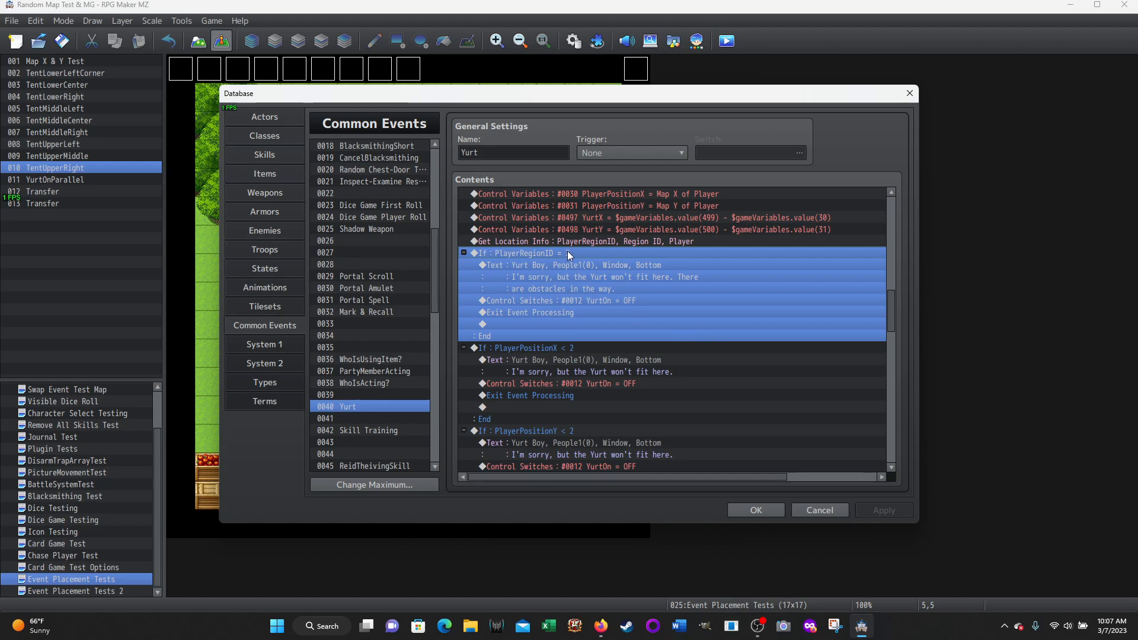
pyautogui.scroll(-3, 681, 308)
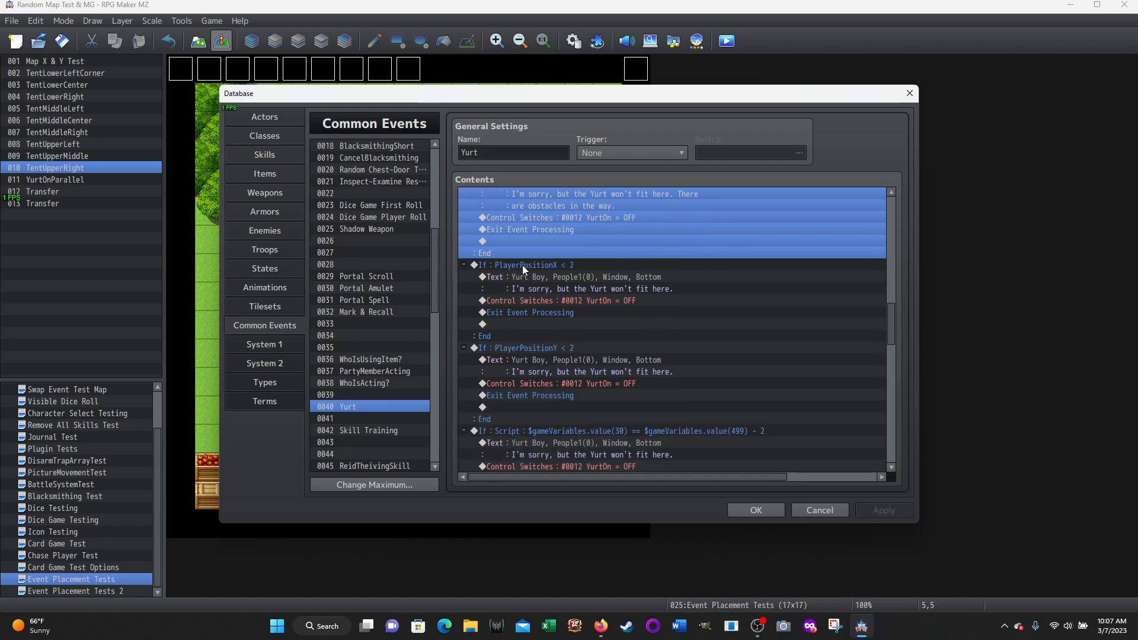
pyautogui.click(522, 266)
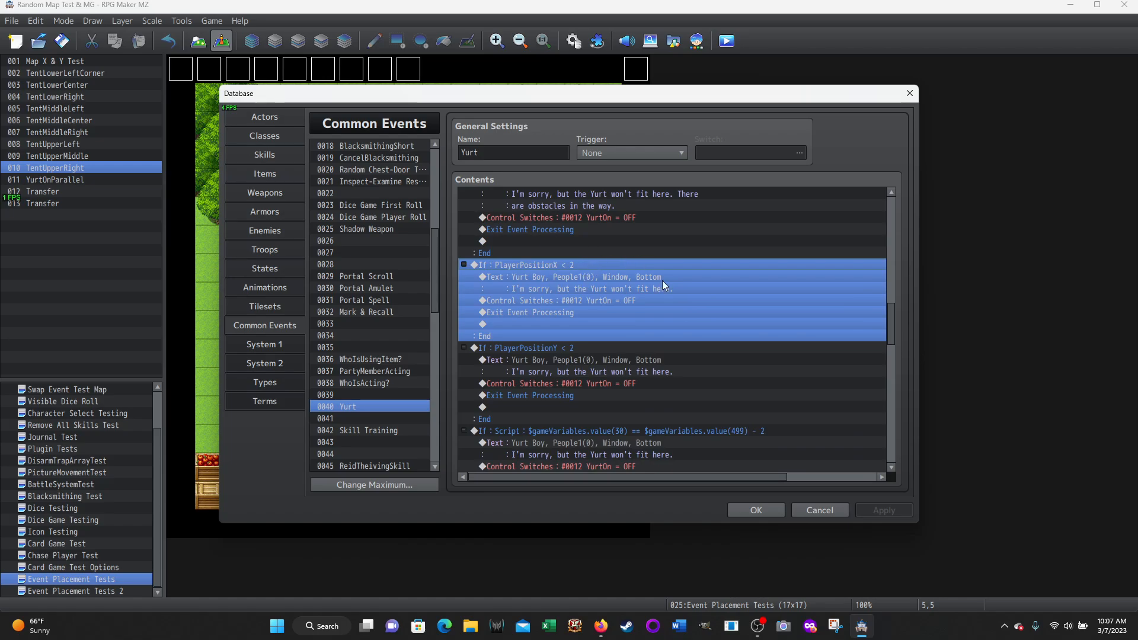
pyautogui.scroll(-2, 663, 280)
pyautogui.click(529, 277)
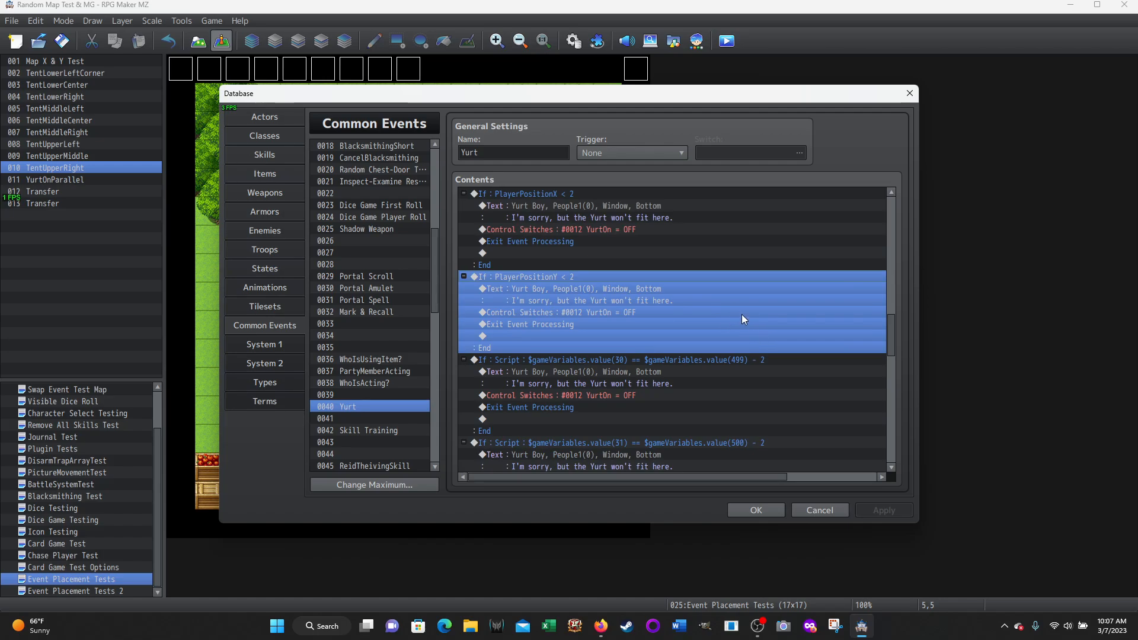
# Examine the two Script conditions comparing the player's X and Y positions with the map width and height minus 2
pyautogui.scroll(-3, 743, 319)
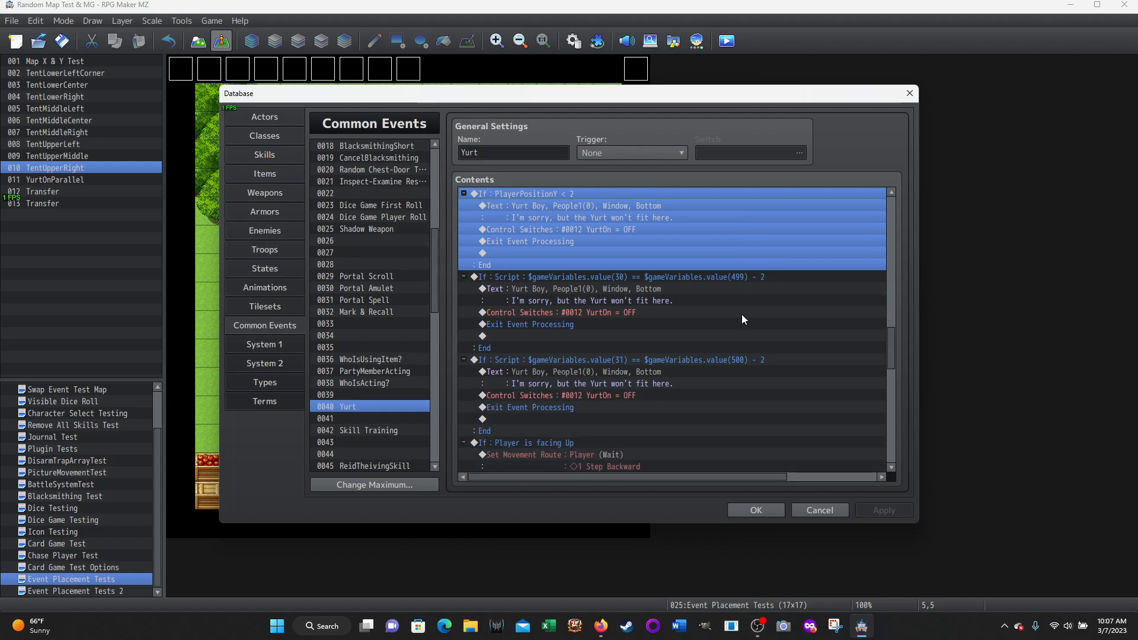
pyautogui.click(529, 277)
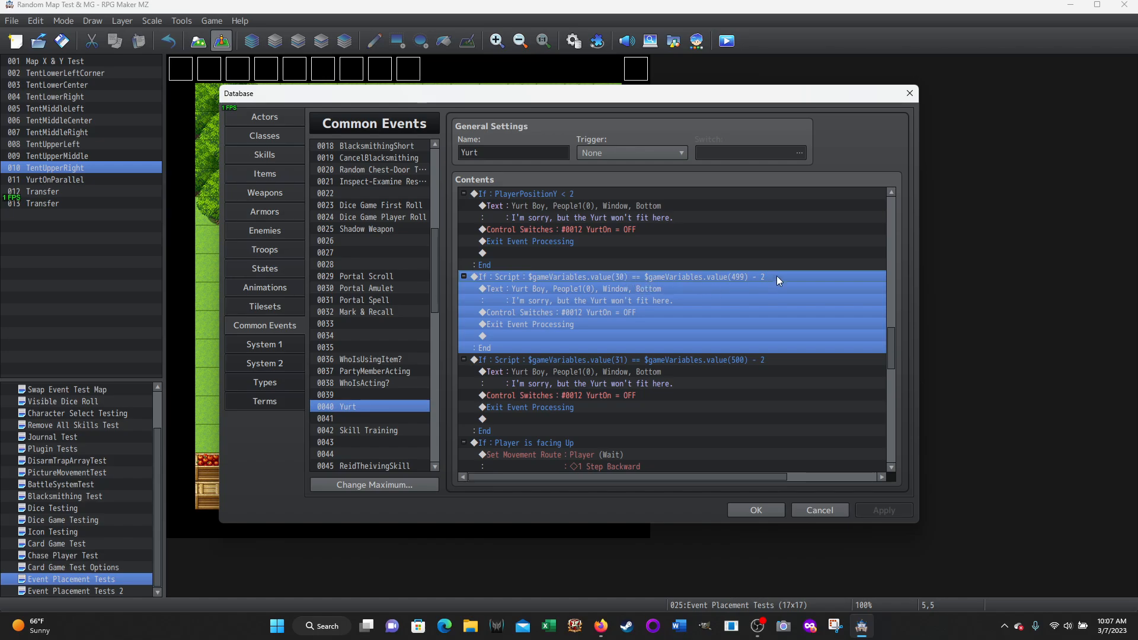
pyautogui.scroll(-2, 779, 279)
pyautogui.click(575, 279)
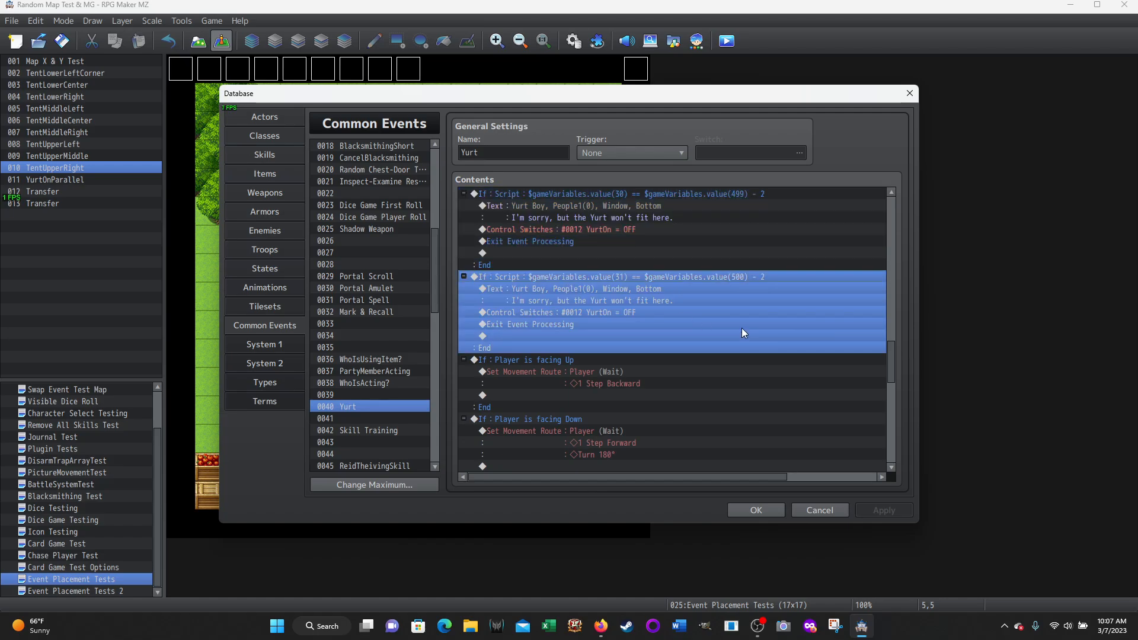
# Examine the conditions for the player facing Up, Down, Left and Right, along with their movement routes
pyautogui.scroll(-4, 742, 334)
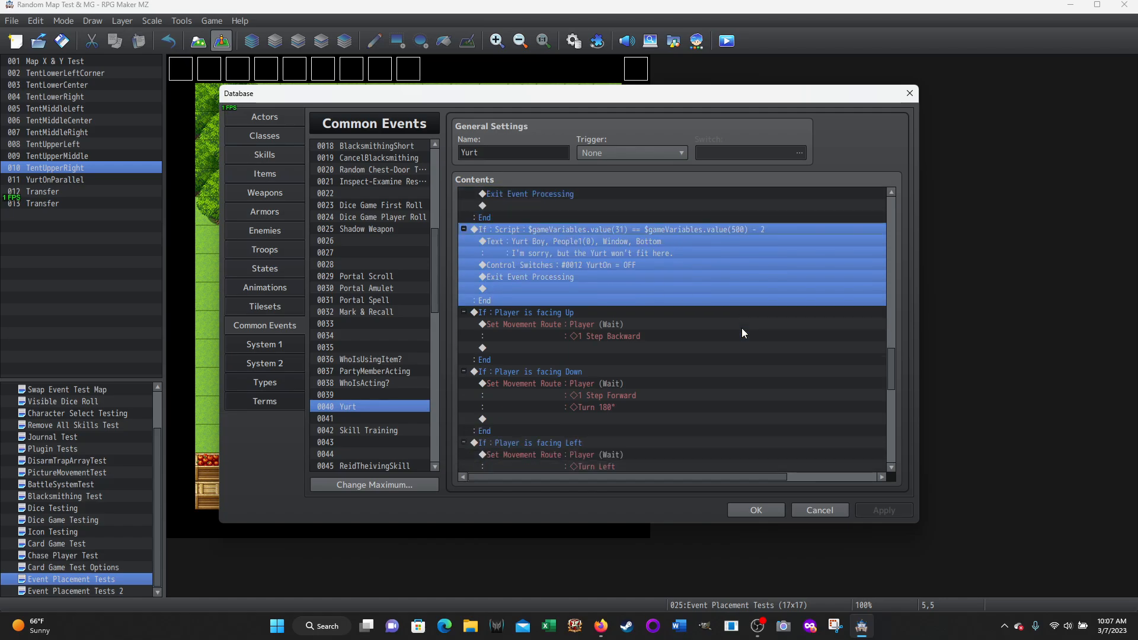
pyautogui.click(522, 229)
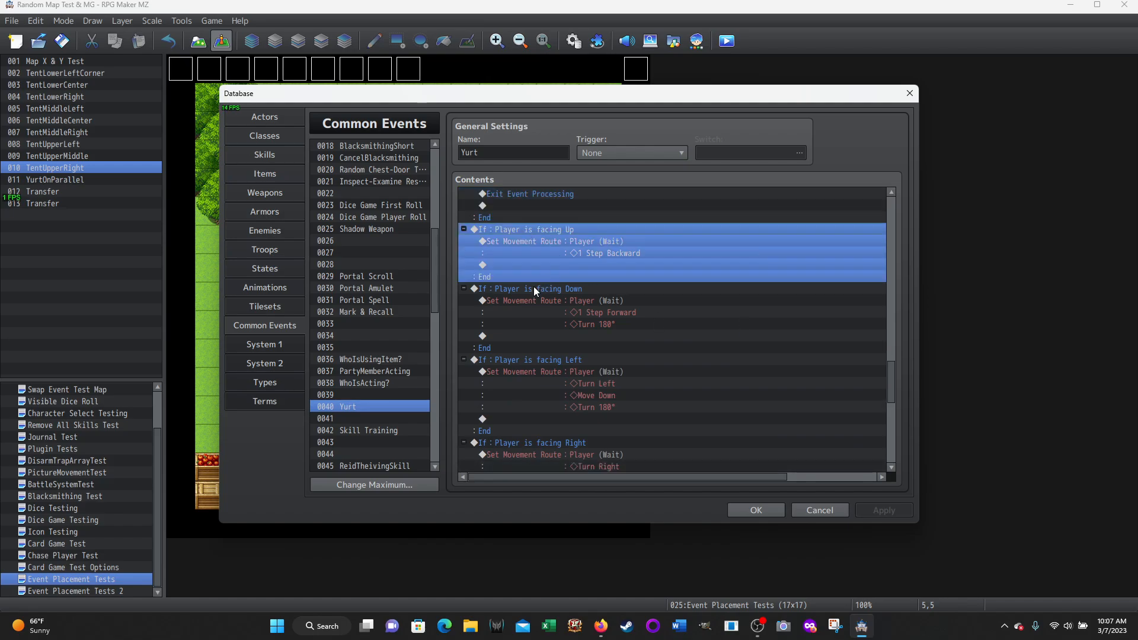
pyautogui.click(534, 288)
pyautogui.click(525, 360)
pyautogui.scroll(-1, 524, 360)
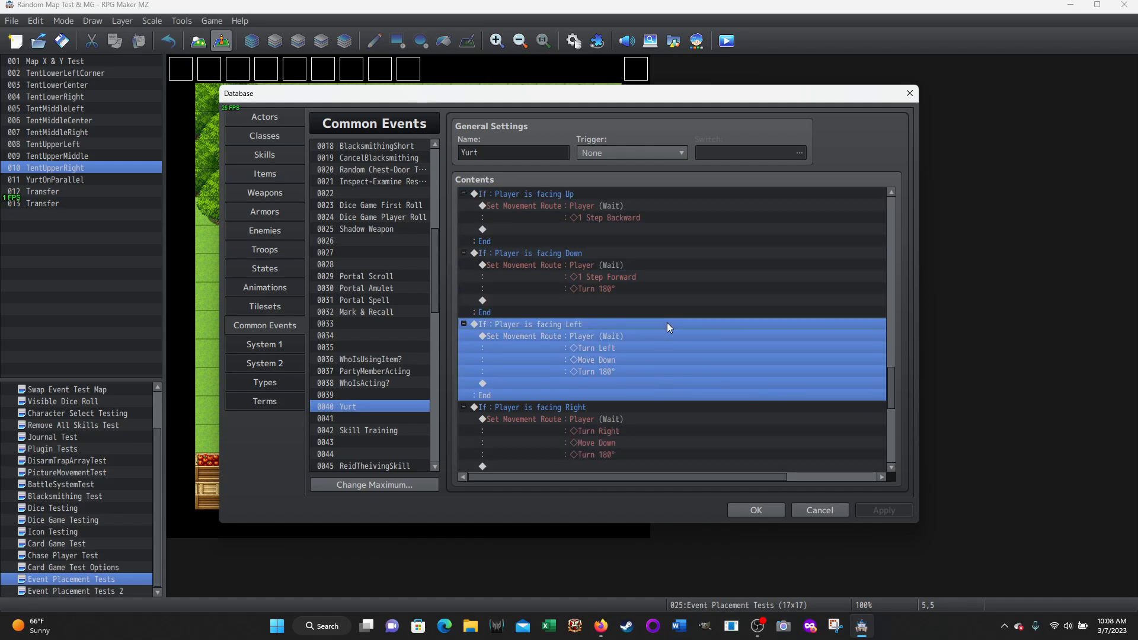
pyautogui.scroll(-1, 524, 361)
pyautogui.click(524, 360)
pyautogui.scroll(-1, 694, 324)
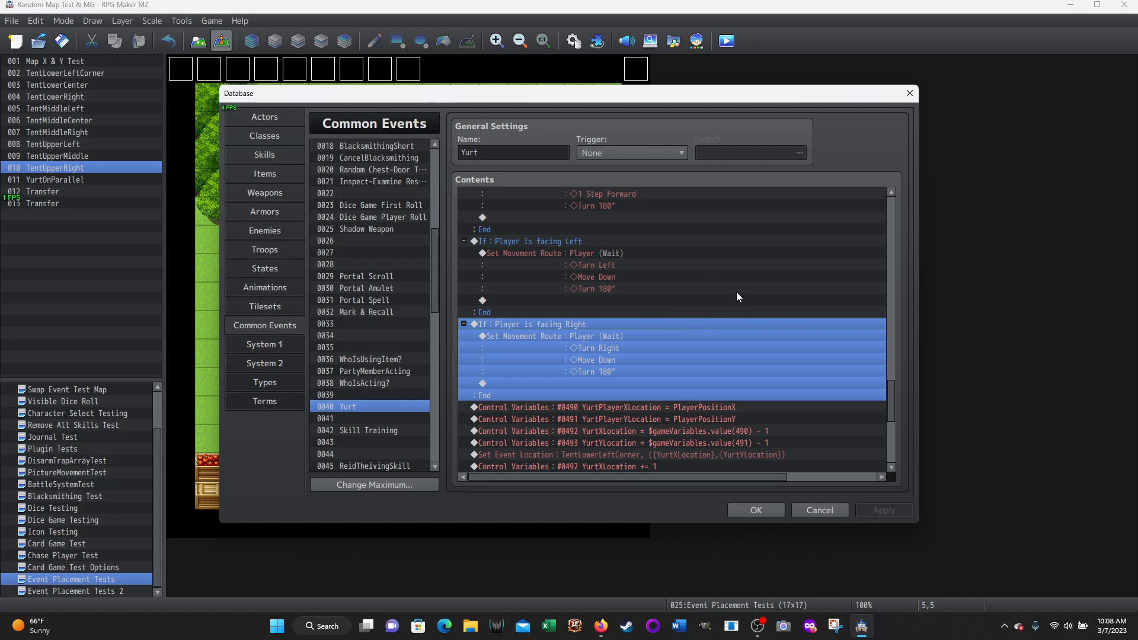
# Read how YurtPlayerXLocation and YurtPlayerYLocation take the player's position and YurtXLocation and YurtYLocation subtract 1 from them
pyautogui.scroll(-5, 741, 288)
pyautogui.click(621, 242)
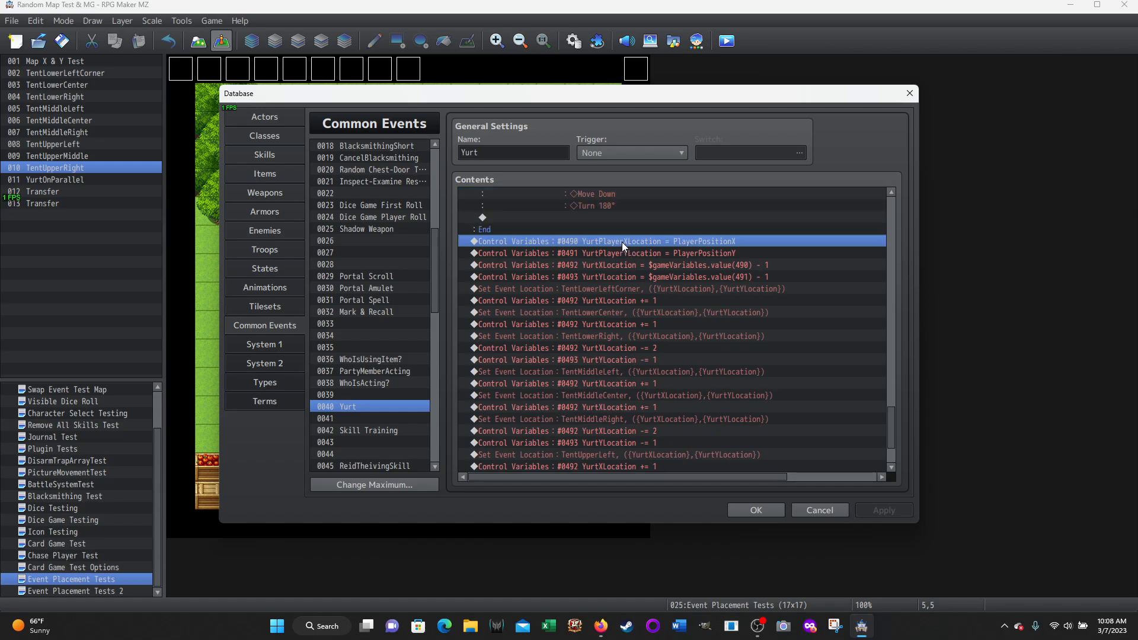
pyautogui.click(625, 254)
pyautogui.click(622, 265)
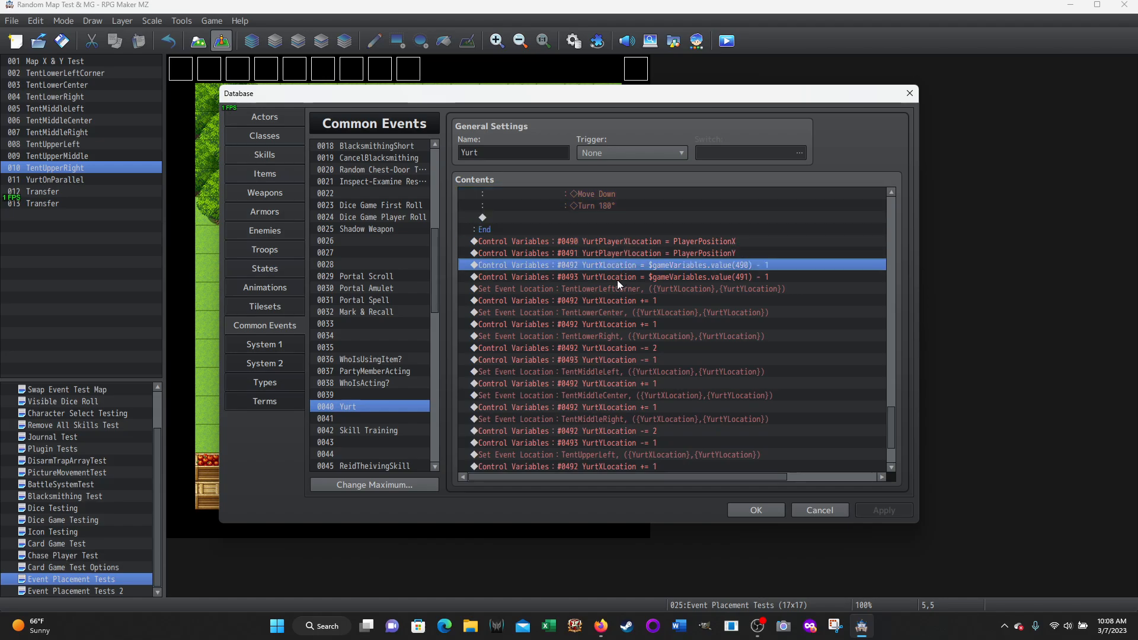
pyautogui.click(617, 278)
pyautogui.scroll(-2, 815, 315)
pyautogui.scroll(1, 816, 315)
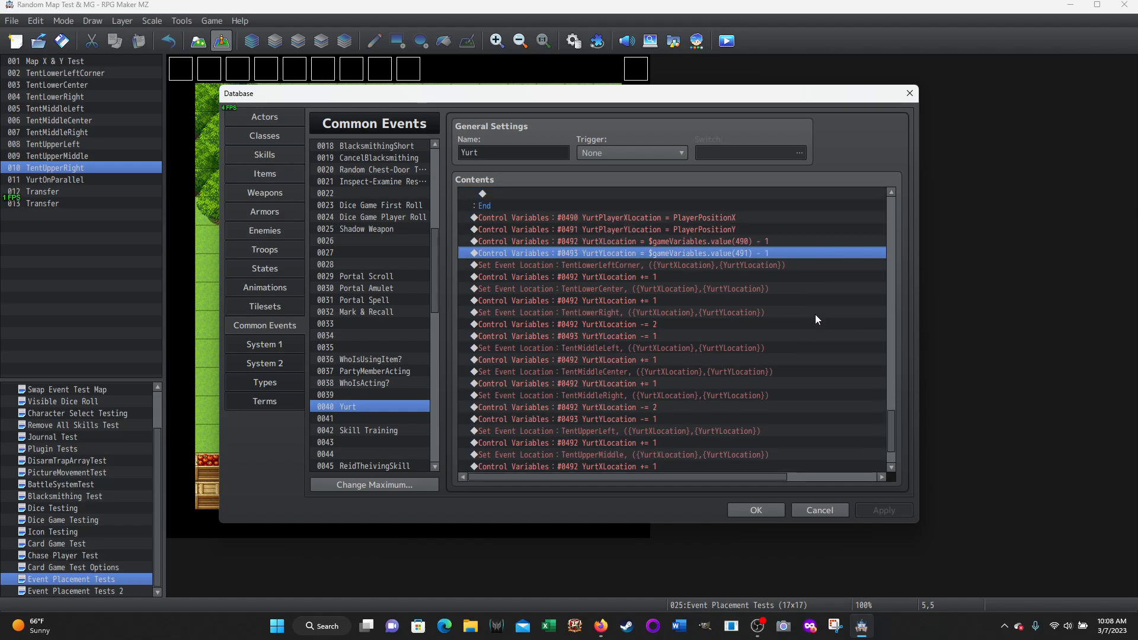
# Trace the lower tent row's placement, from TentLowerLeftCorner through the YurtXLocation += 1 increments around TentLowerCenter
pyautogui.click(554, 266)
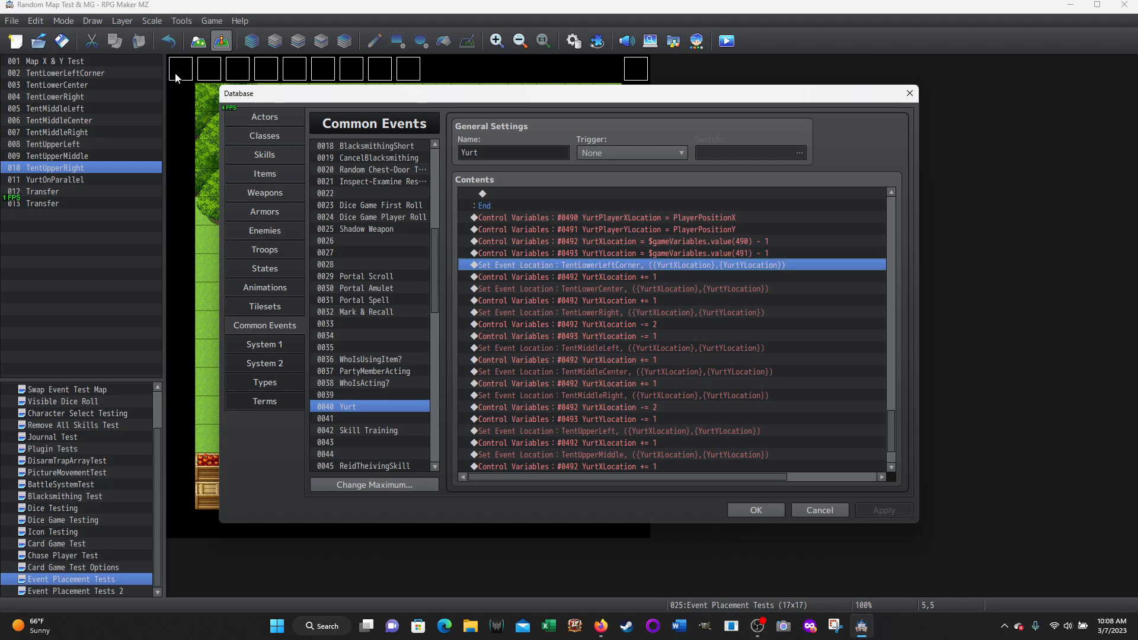
pyautogui.click(594, 278)
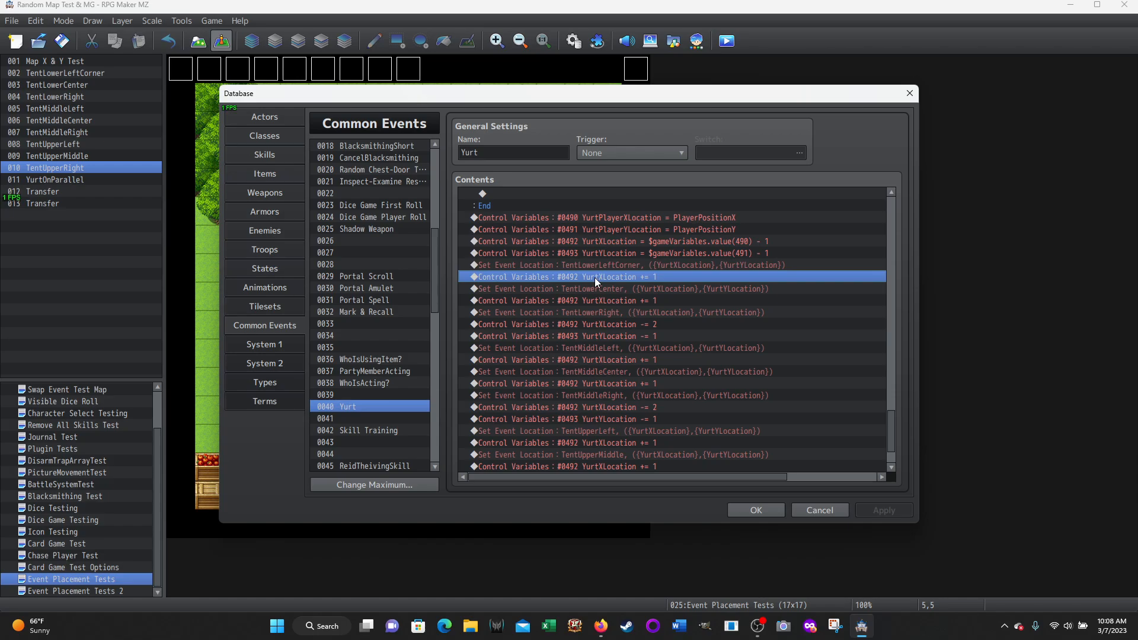
pyautogui.click(597, 290)
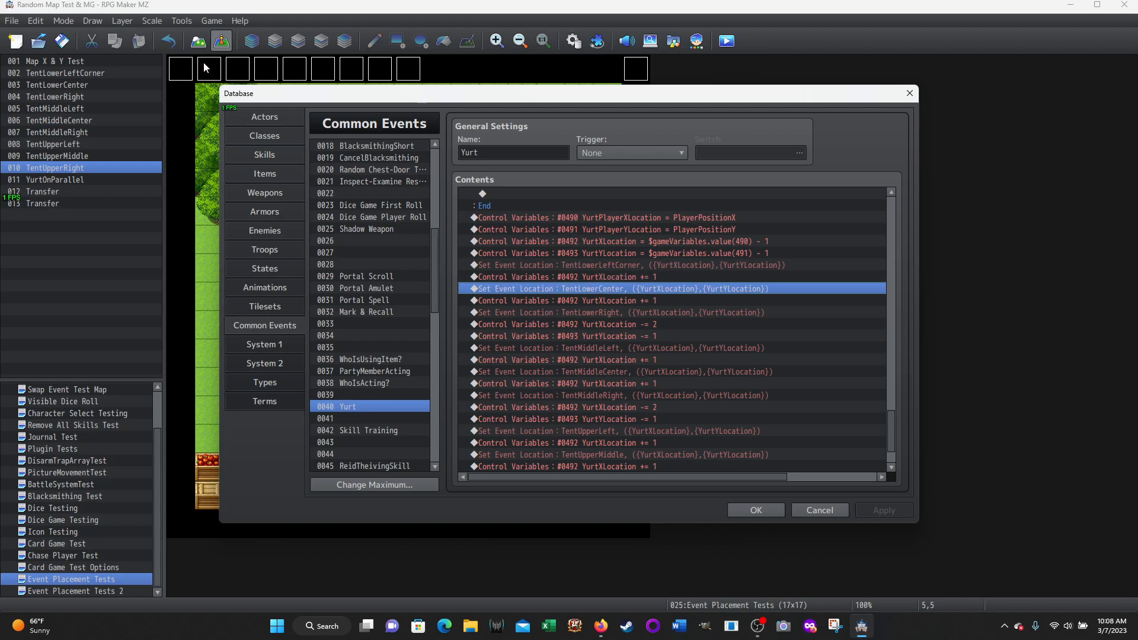
pyautogui.click(596, 303)
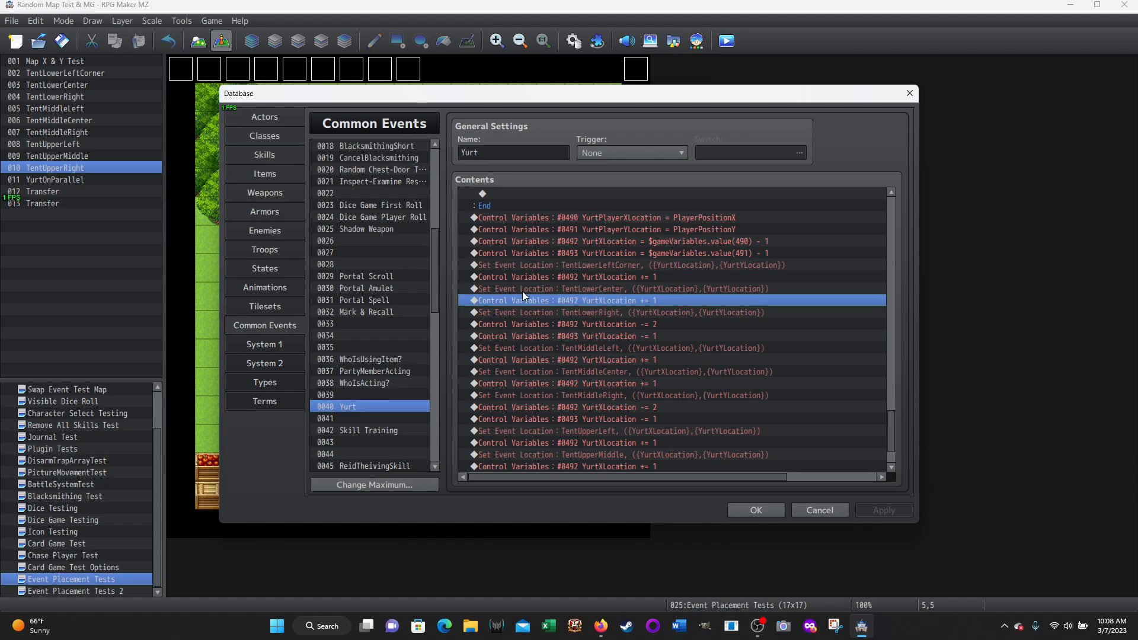
# Trace the middle tent row's placement, from YurtXLocation -= 2 and YurtYLocation -= 1 through TentMiddleLeft, TentMiddleCenter and TentMiddleRight
pyautogui.click(602, 326)
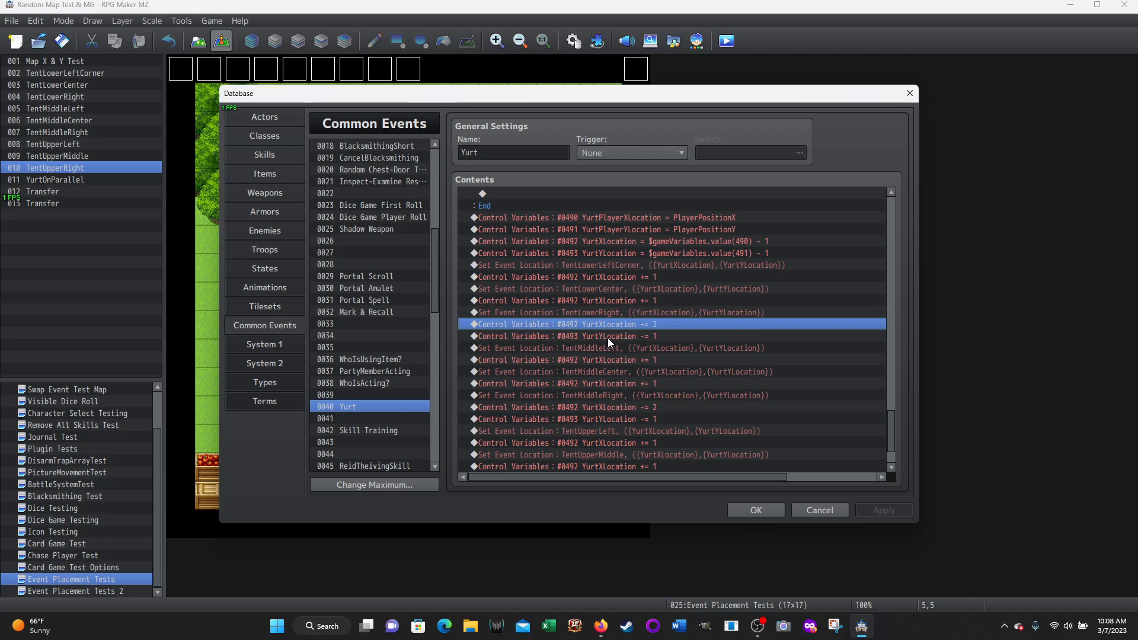
pyautogui.click(607, 337)
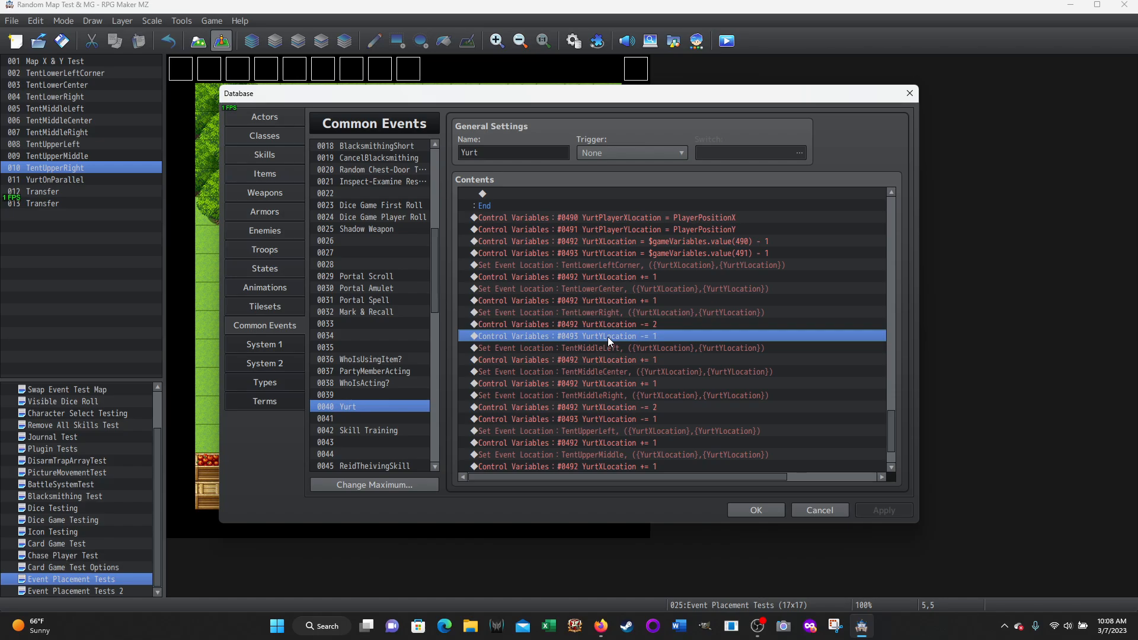
pyautogui.click(589, 348)
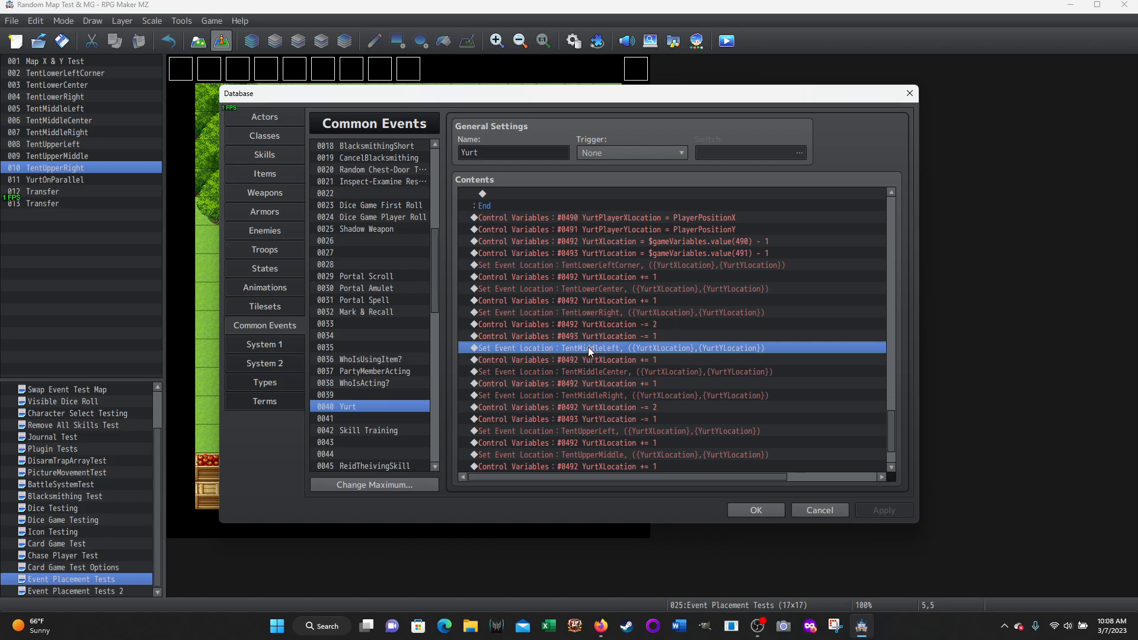
pyautogui.click(608, 360)
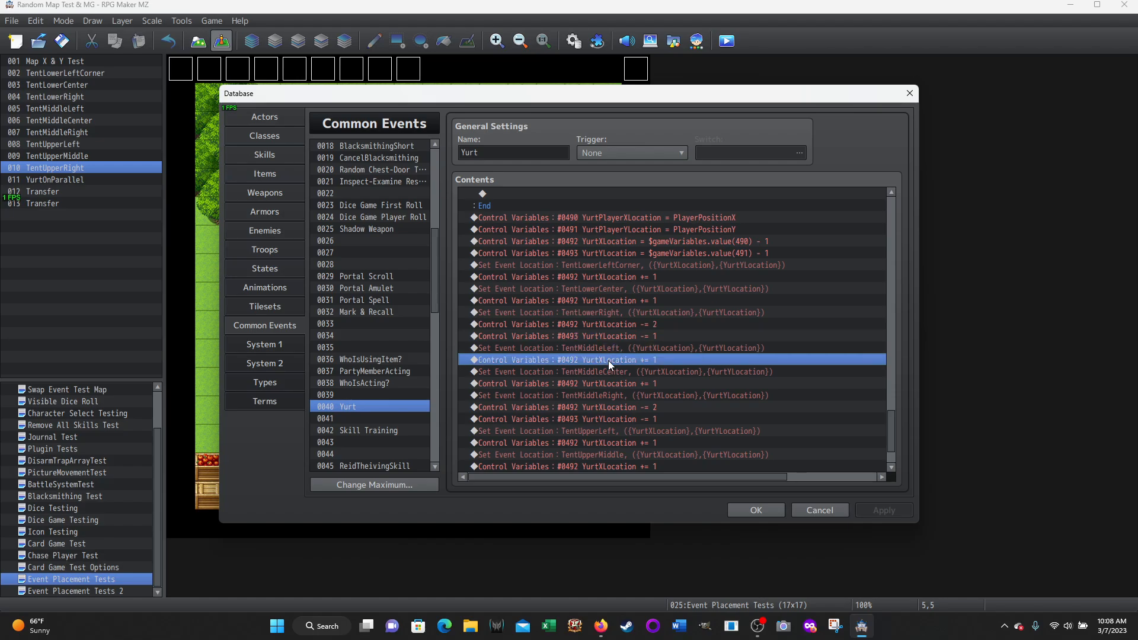
pyautogui.click(580, 372)
pyautogui.scroll(-2, 596, 339)
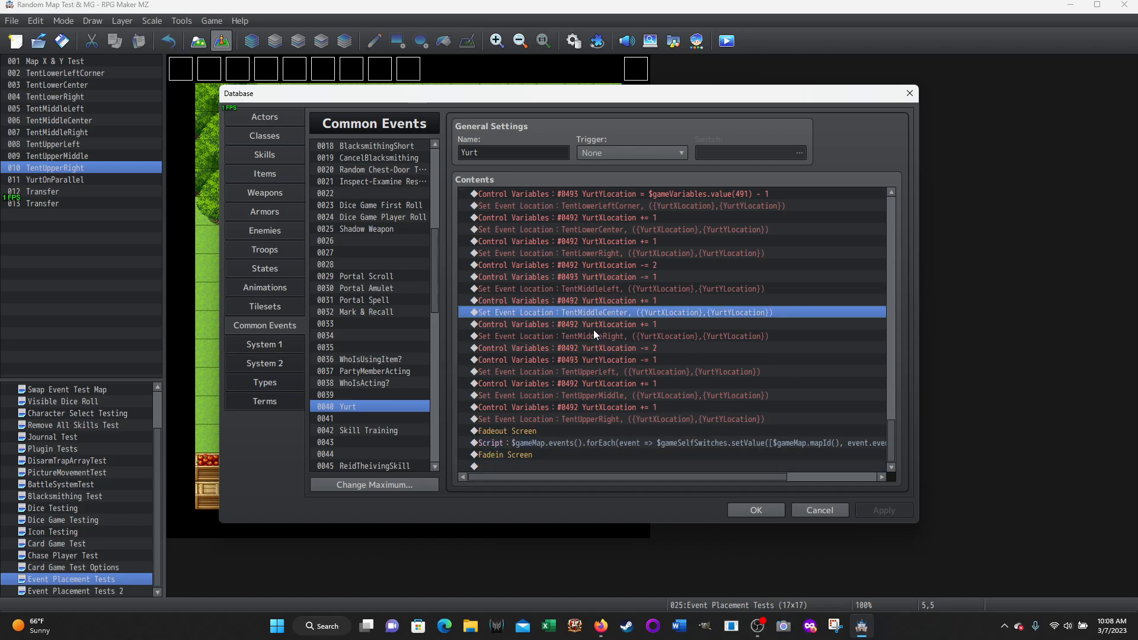
pyautogui.click(589, 325)
pyautogui.click(596, 336)
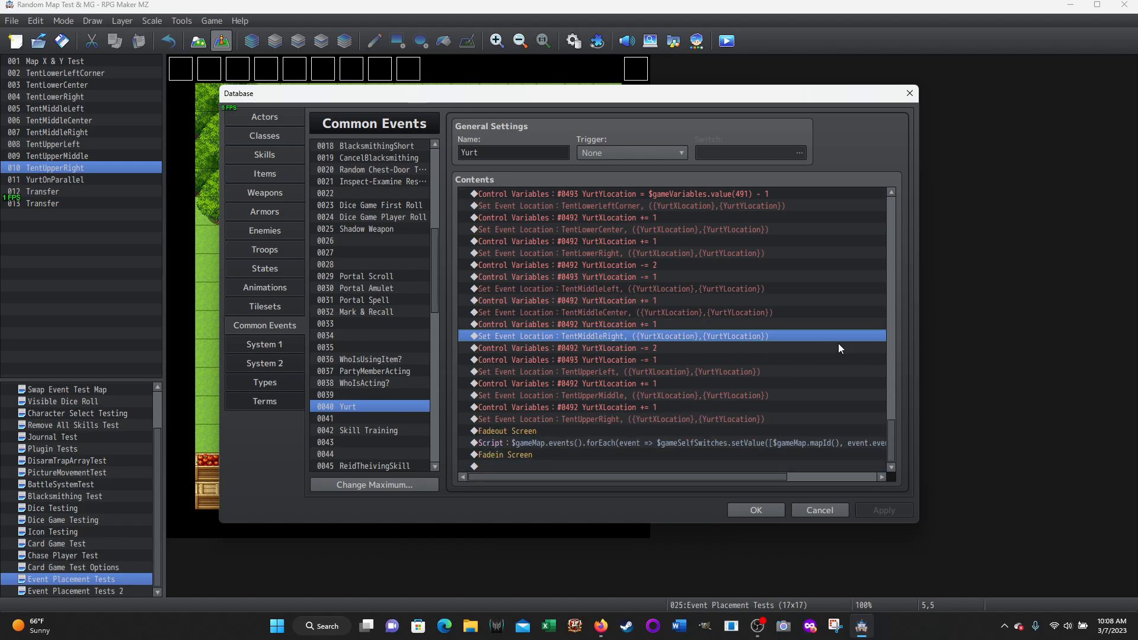
# Trace the upper tent row's placement, from its YurtXLocation and YurtYLocation offsets through TentUpperLeft, TentUpperMiddle and TentUpperRight
pyautogui.click(614, 348)
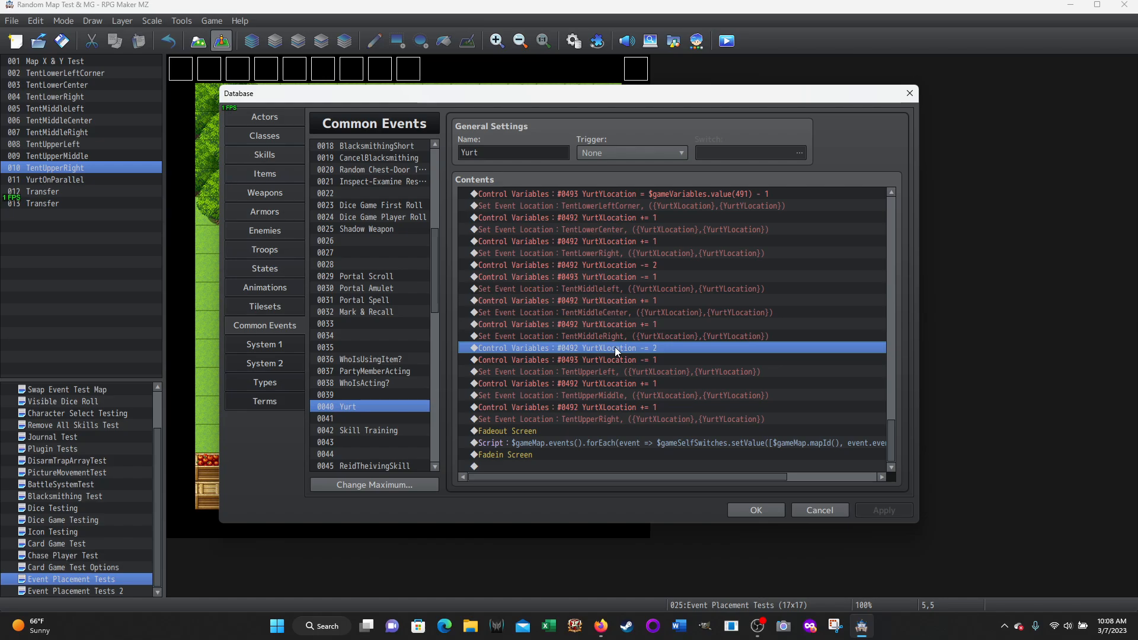
pyautogui.click(605, 361)
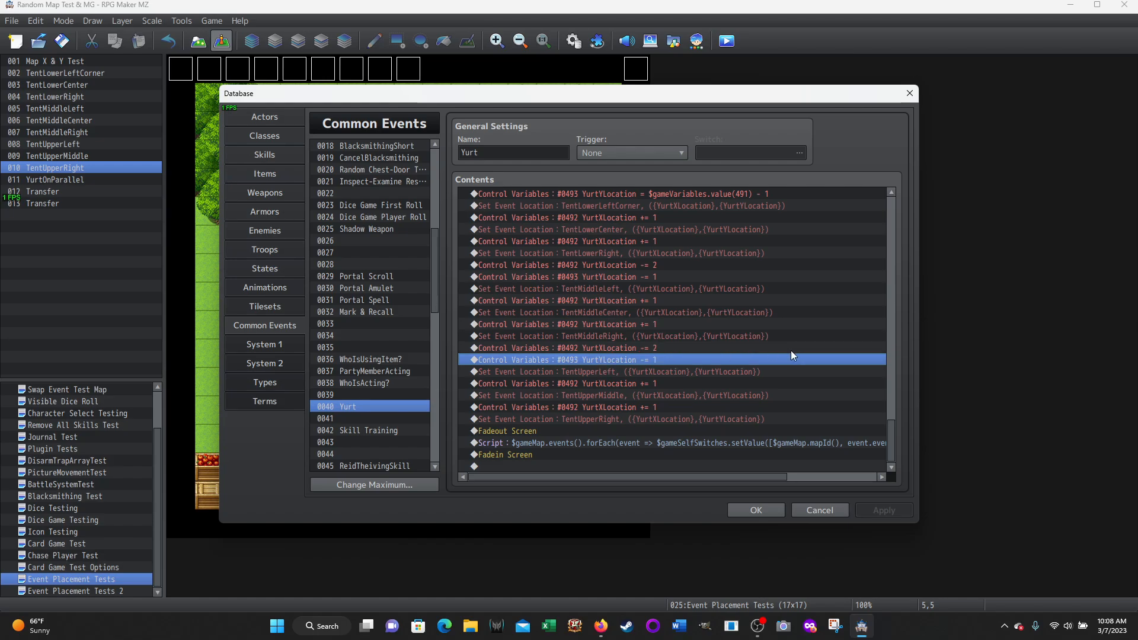
pyautogui.click(585, 372)
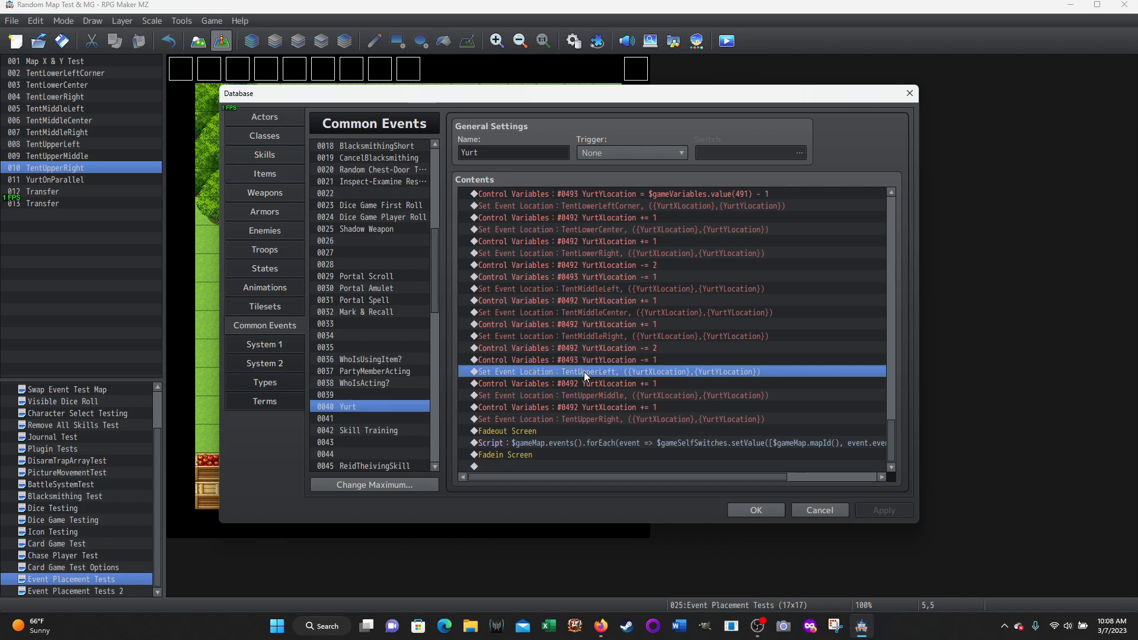
pyautogui.click(592, 382)
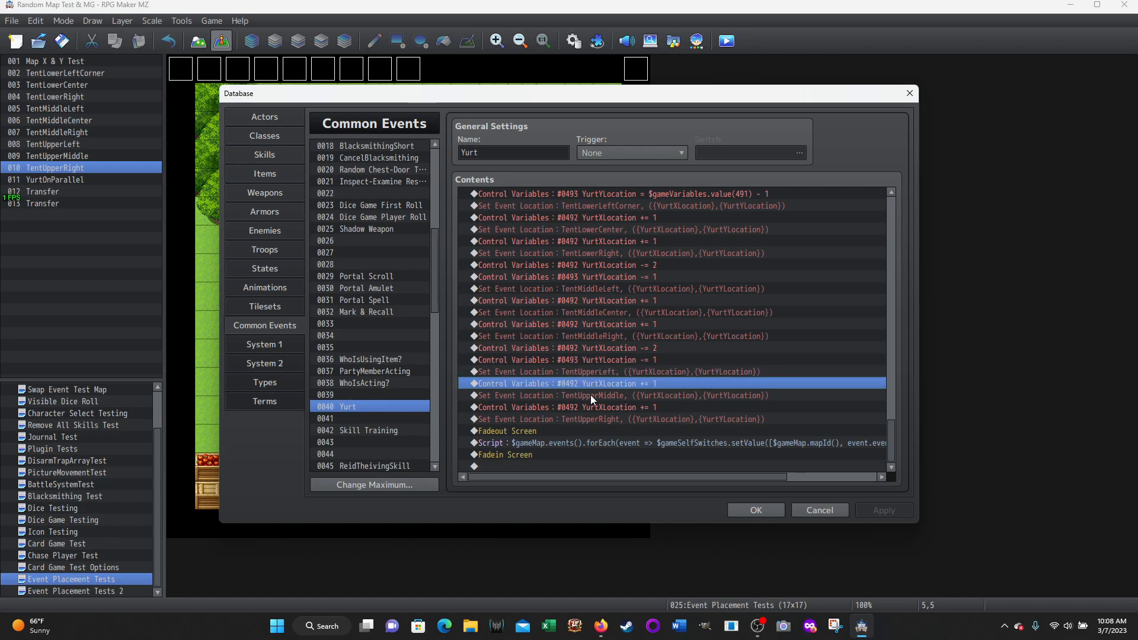
pyautogui.click(591, 395)
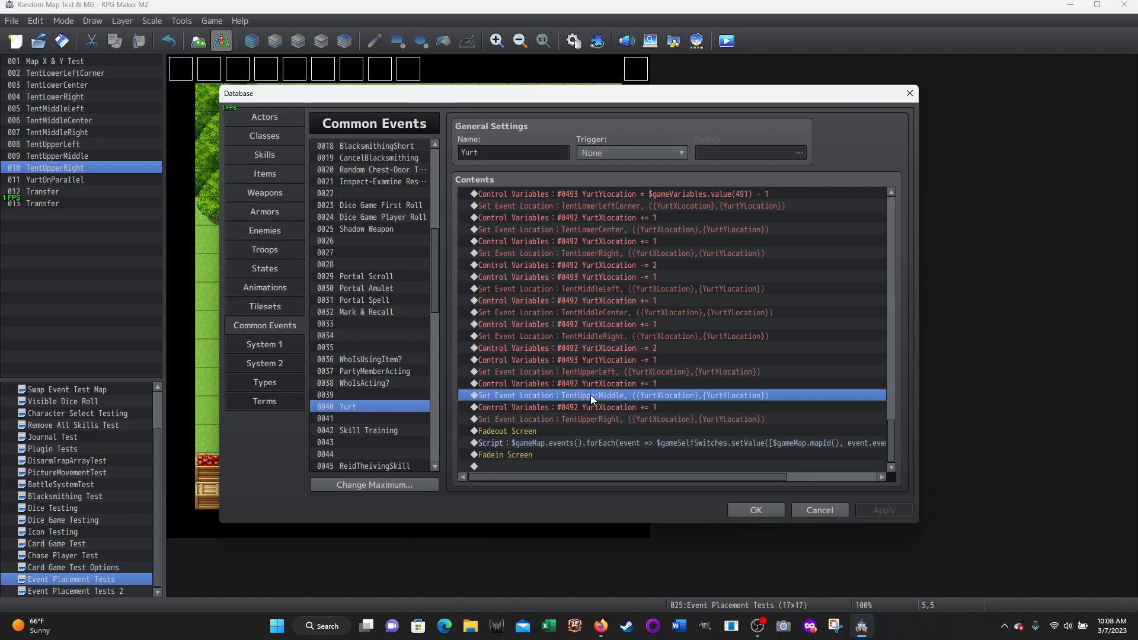
pyautogui.click(587, 407)
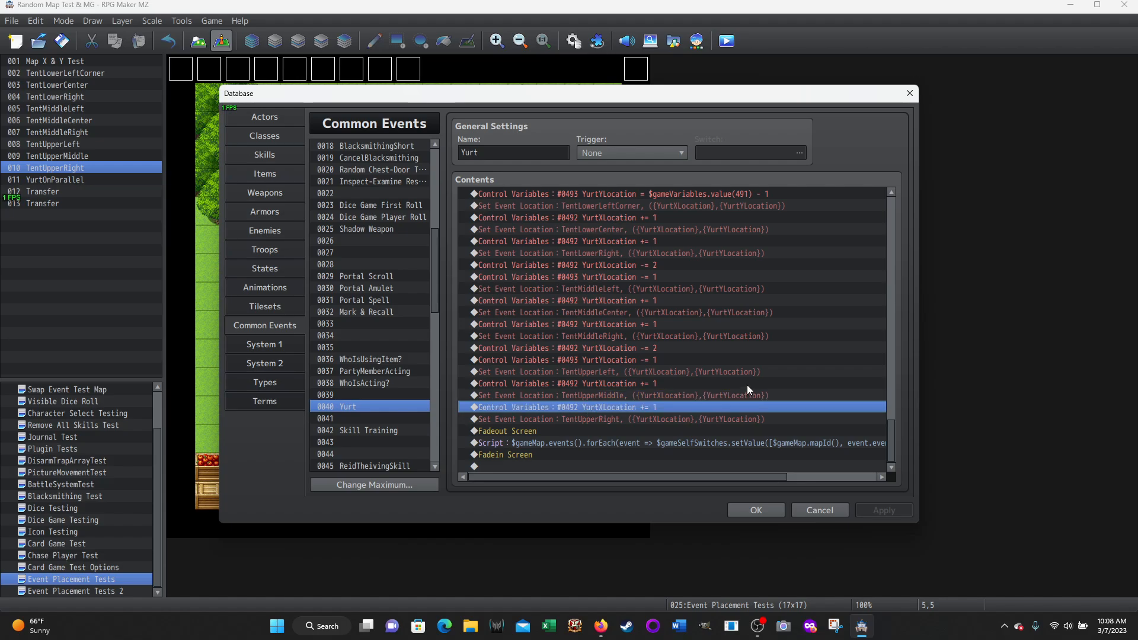
pyautogui.click(598, 421)
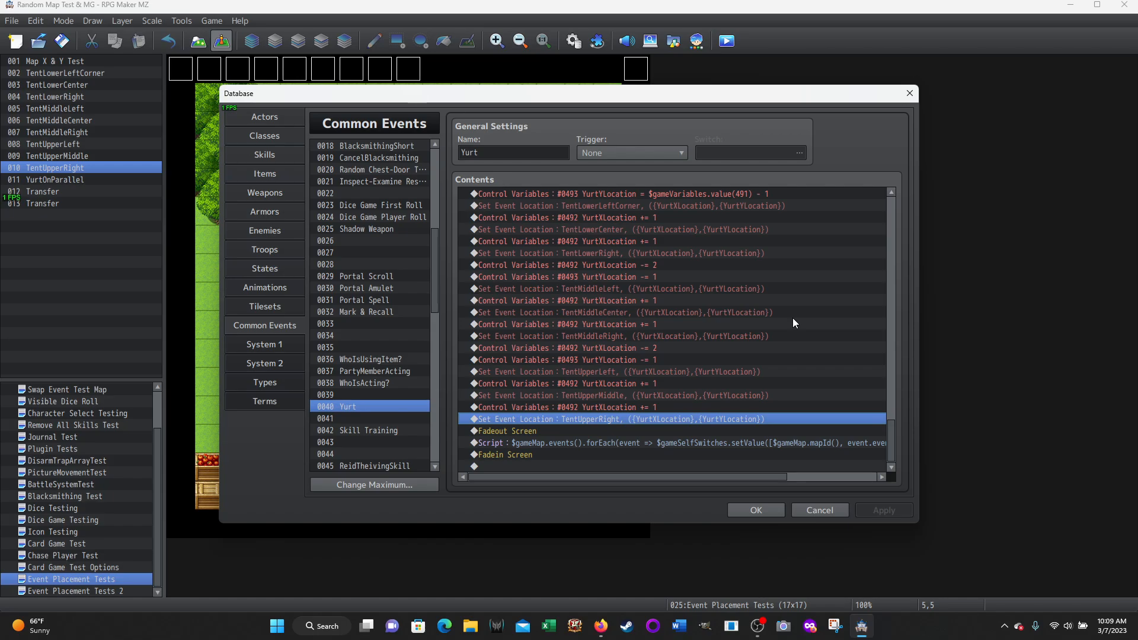
# Read the full script that sets self switch A to true for all map events, and close the database without changes
pyautogui.click(550, 442)
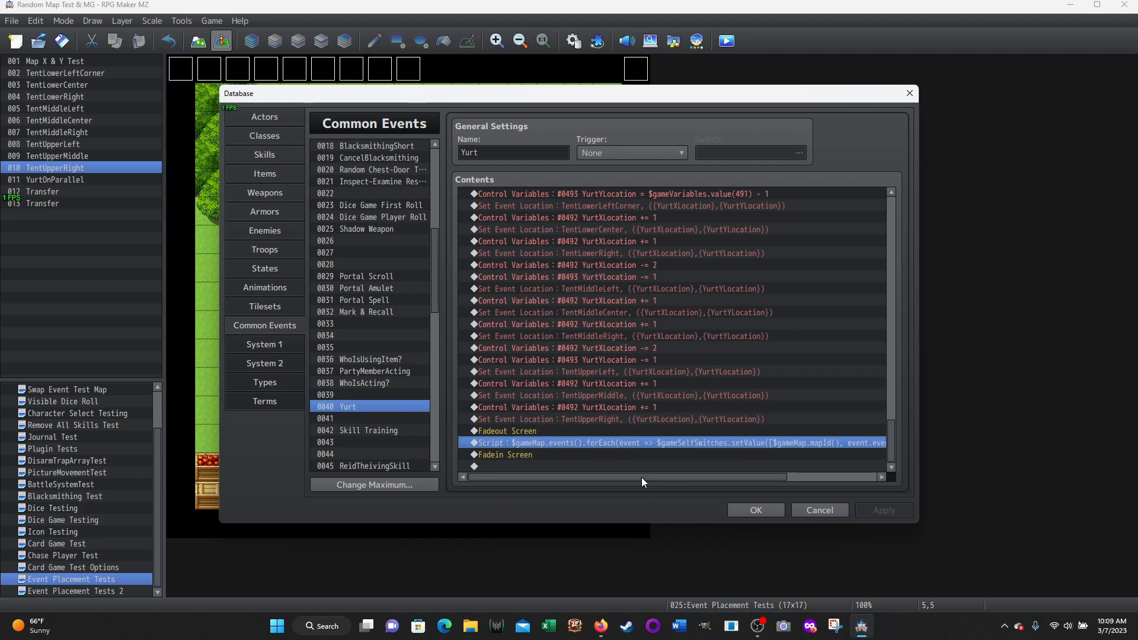
pyautogui.moveTo(641, 478); pyautogui.dragTo(806, 478)
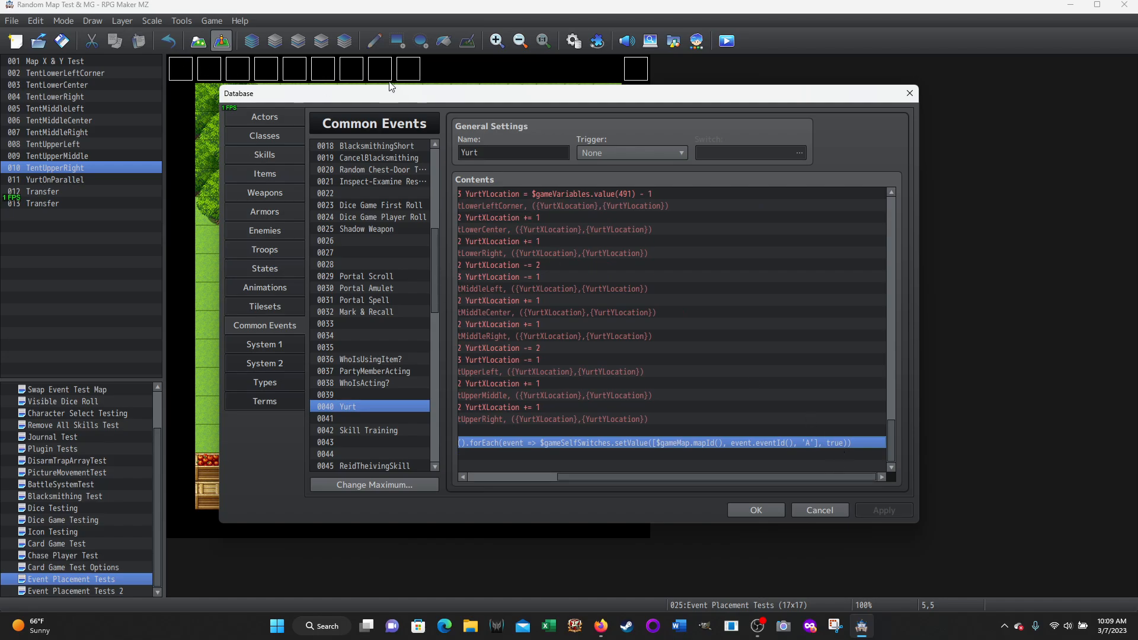
pyautogui.moveTo(747, 478); pyautogui.dragTo(659, 478)
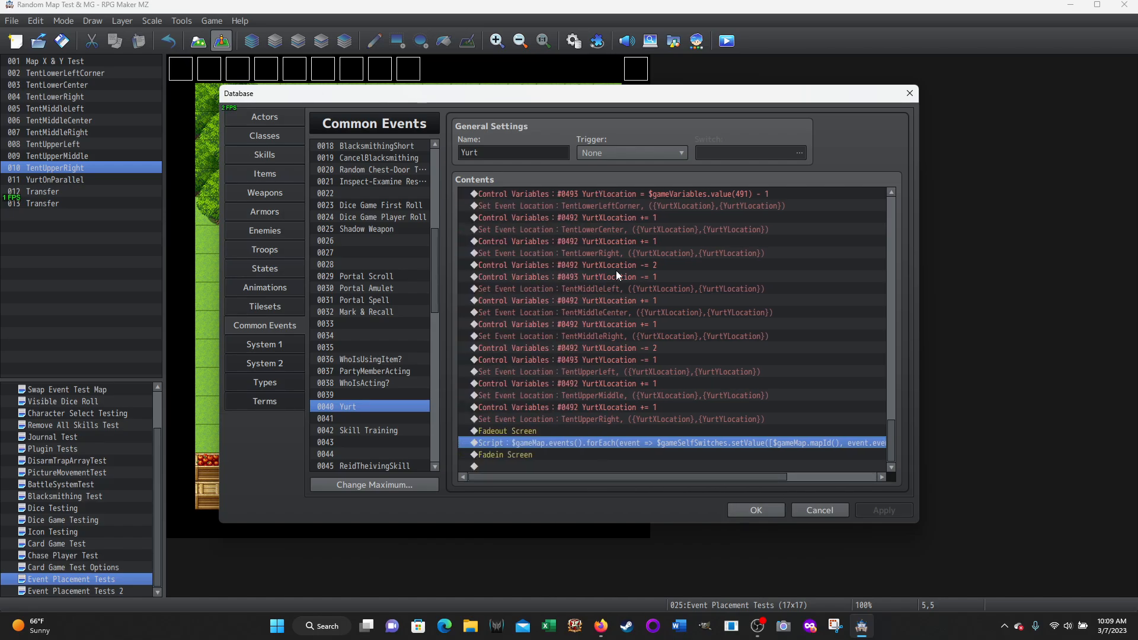
pyautogui.click(807, 506)
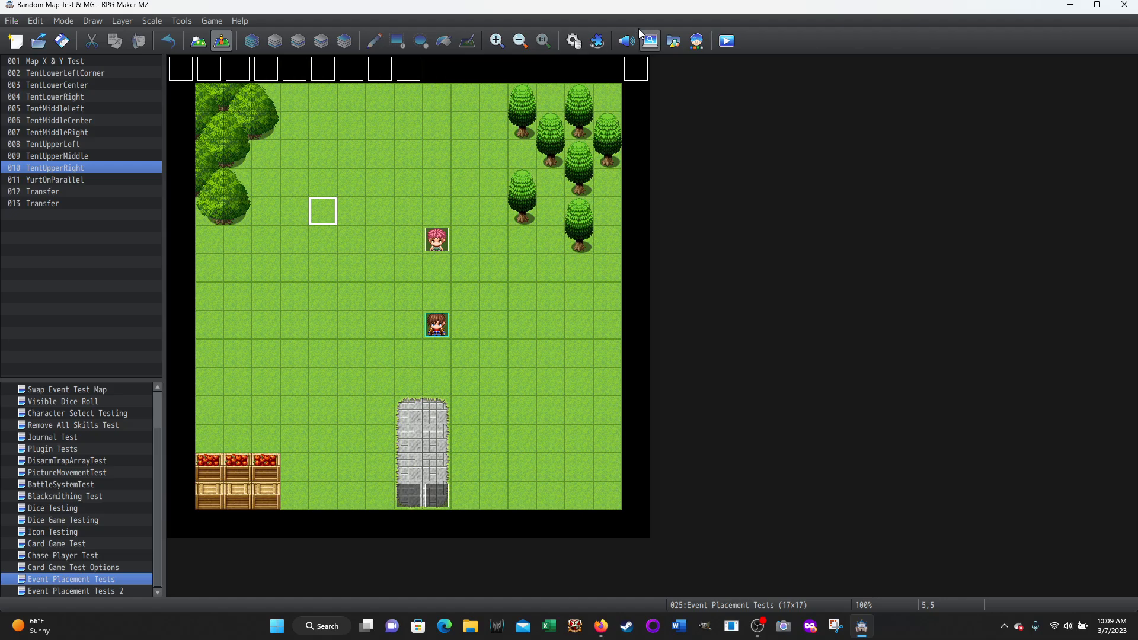
# Open the YurtOnParallel event and inspect its MapID ≠ YurtMapID branch, the full self-switch script and event page 2
pyautogui.click(637, 72)
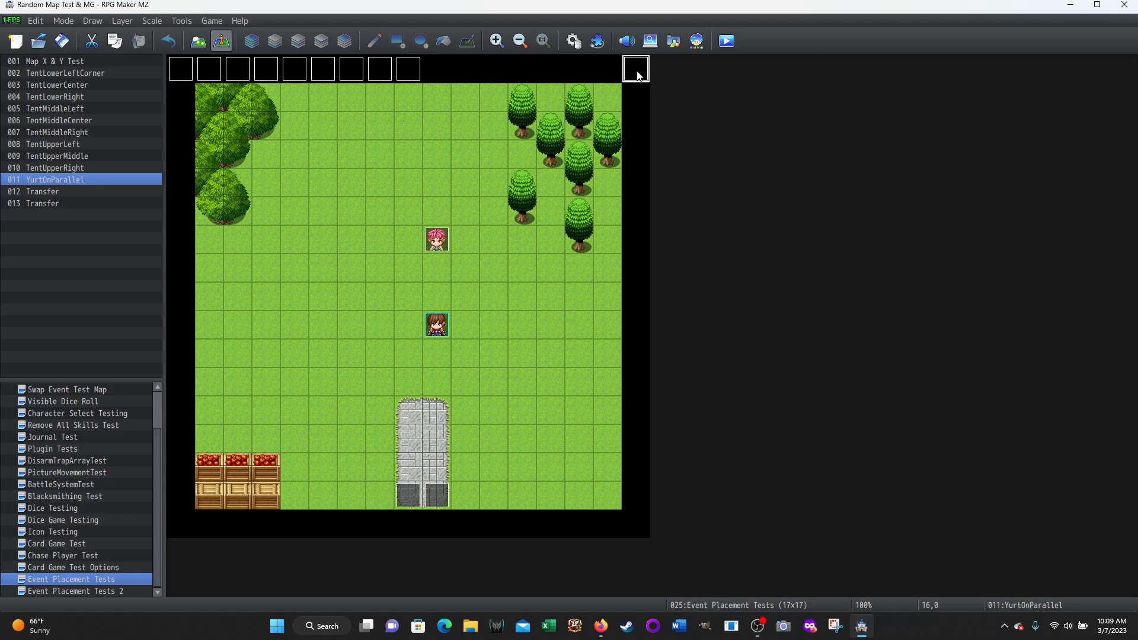
pyautogui.doubleClick(637, 73)
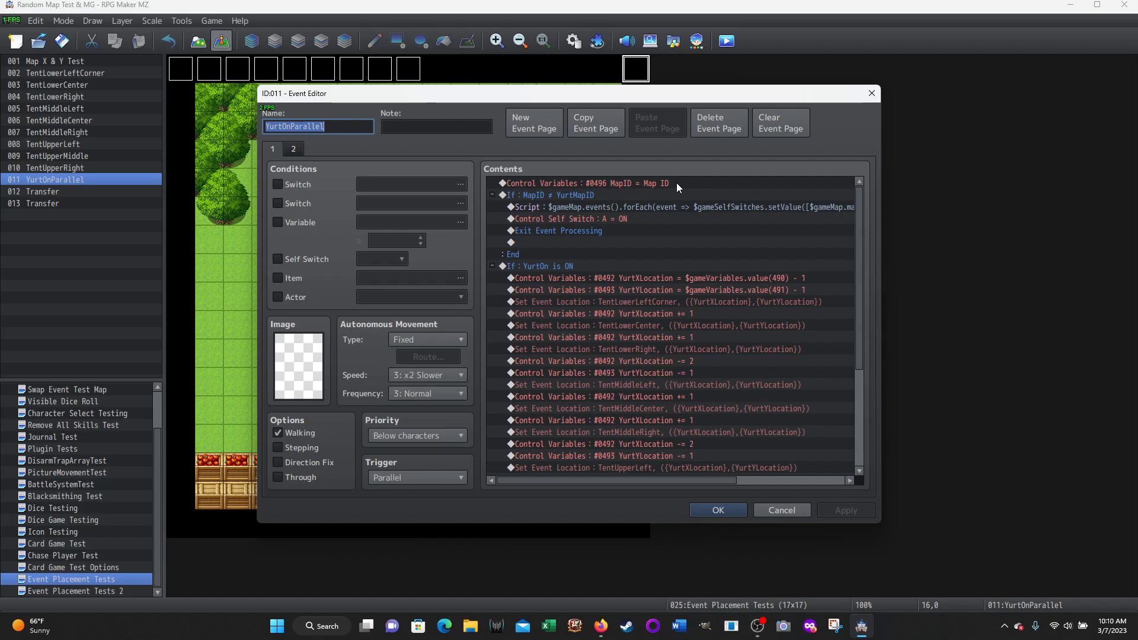
pyautogui.click(548, 194)
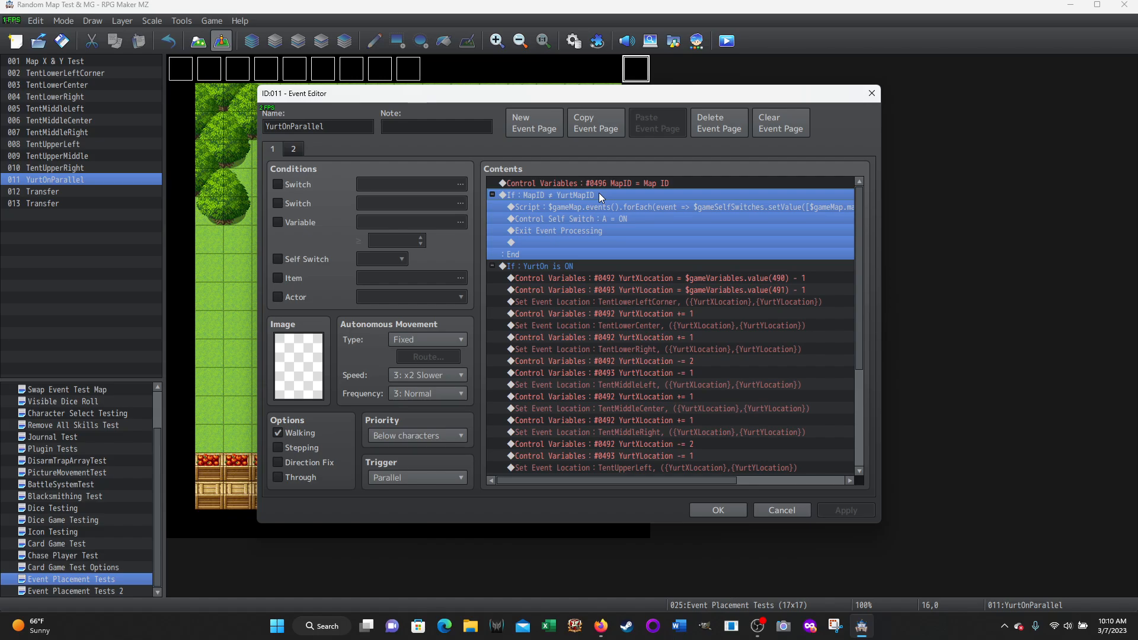
pyautogui.click(578, 209)
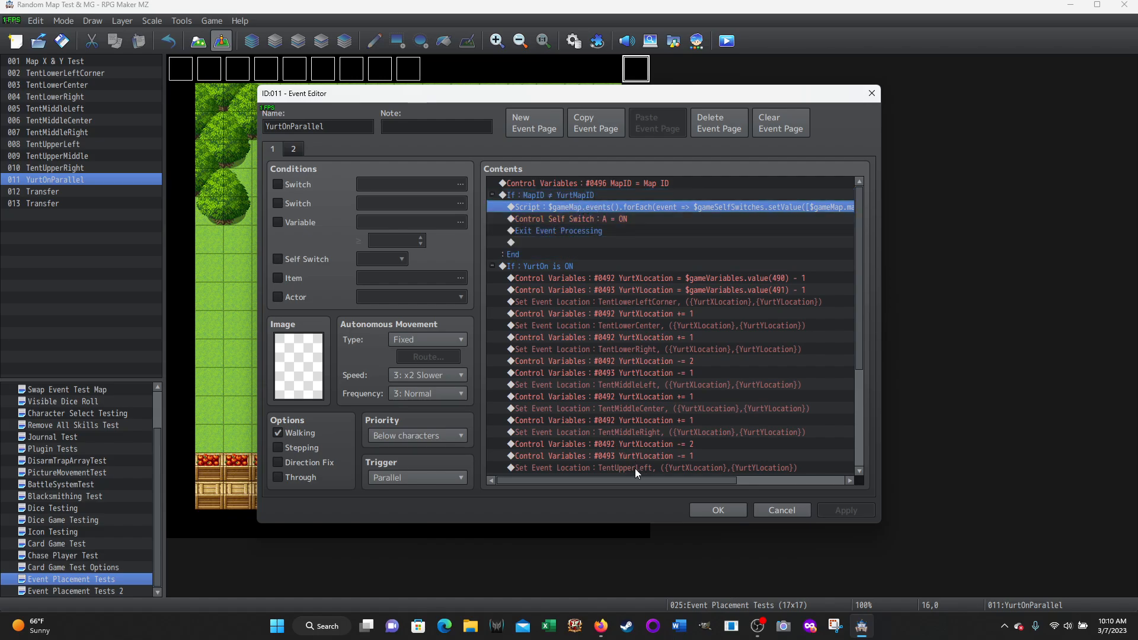
pyautogui.moveTo(628, 481); pyautogui.dragTo(791, 483)
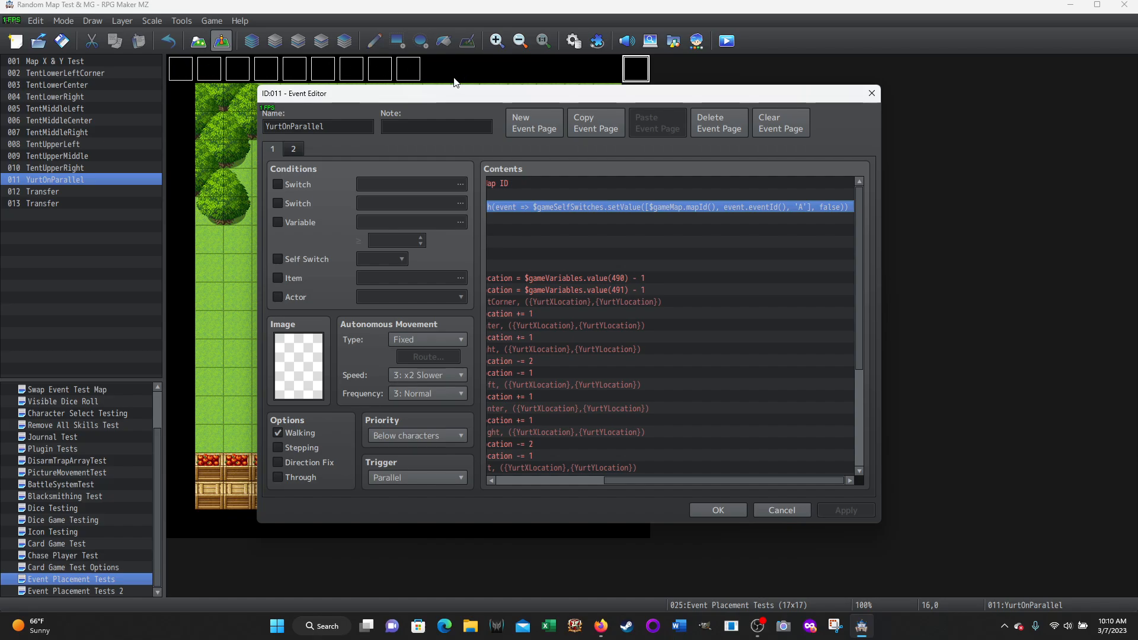
pyautogui.moveTo(739, 483); pyautogui.dragTo(619, 475)
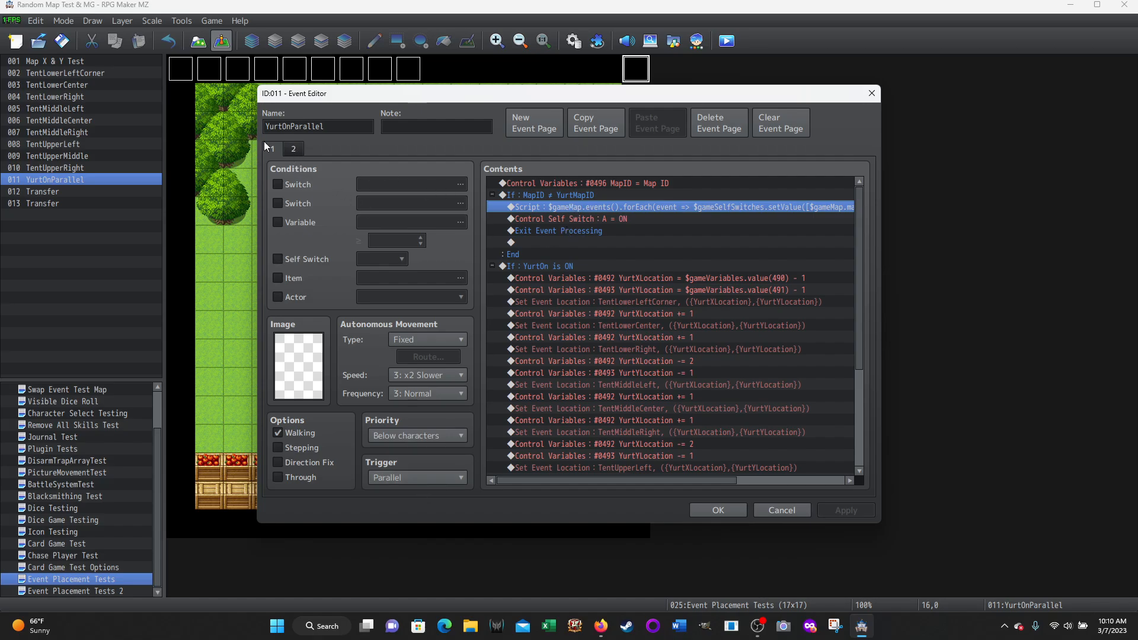
pyautogui.click(293, 148)
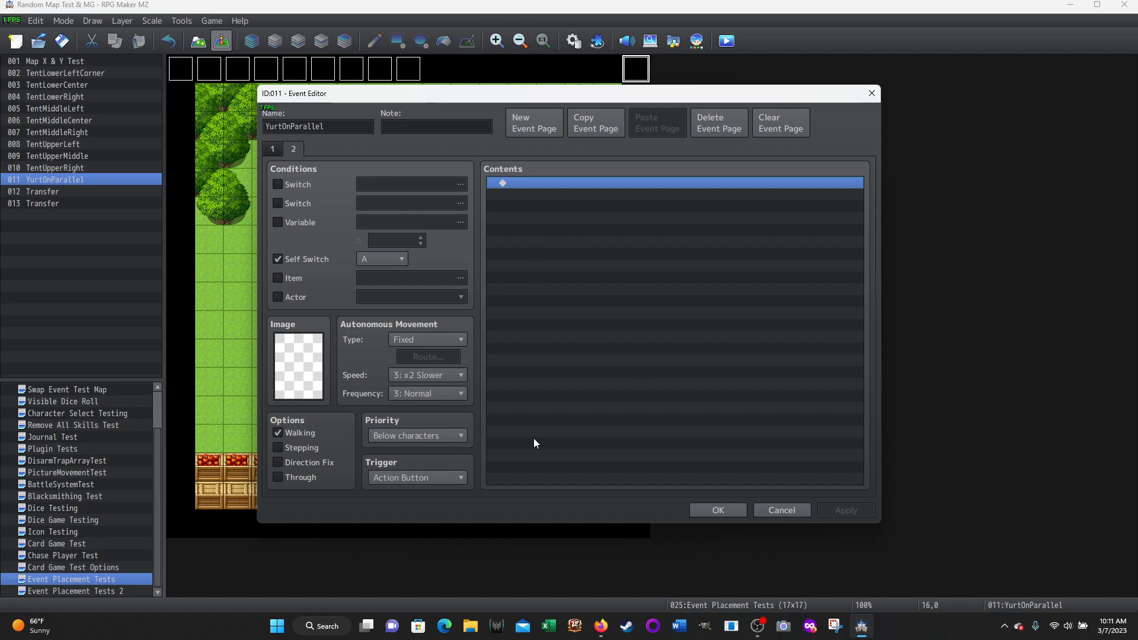
# Review event page 1 of YurtOnParallel and select the YurtOn is ON commands from the YurtXLocation assignment through TentUpperRight's placement
pyautogui.click(276, 152)
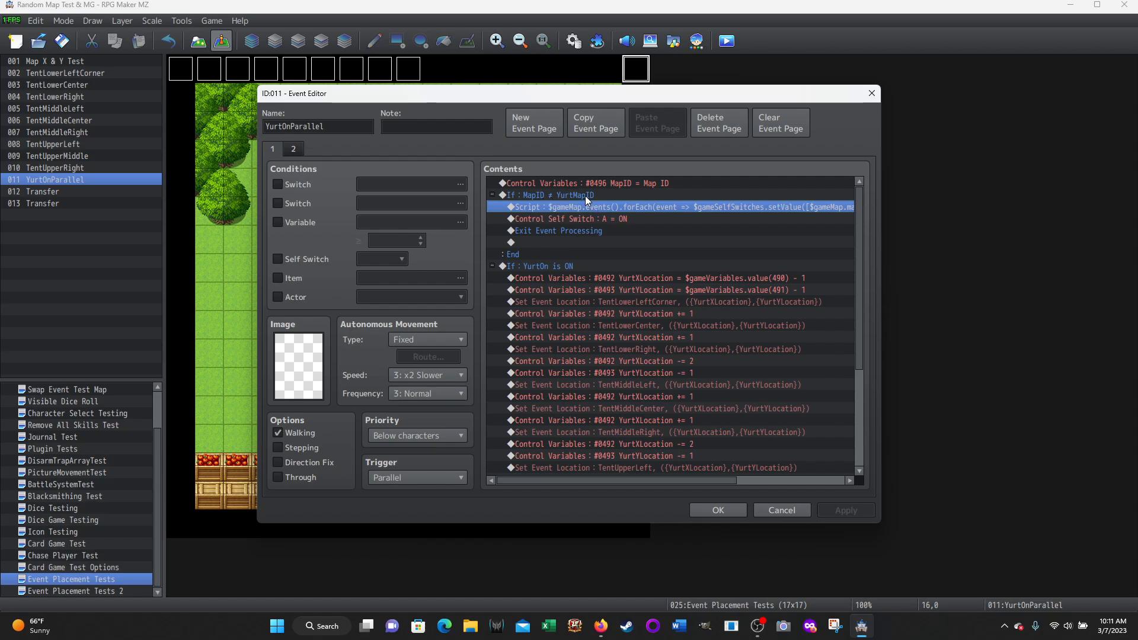
pyautogui.scroll(-1, 651, 221)
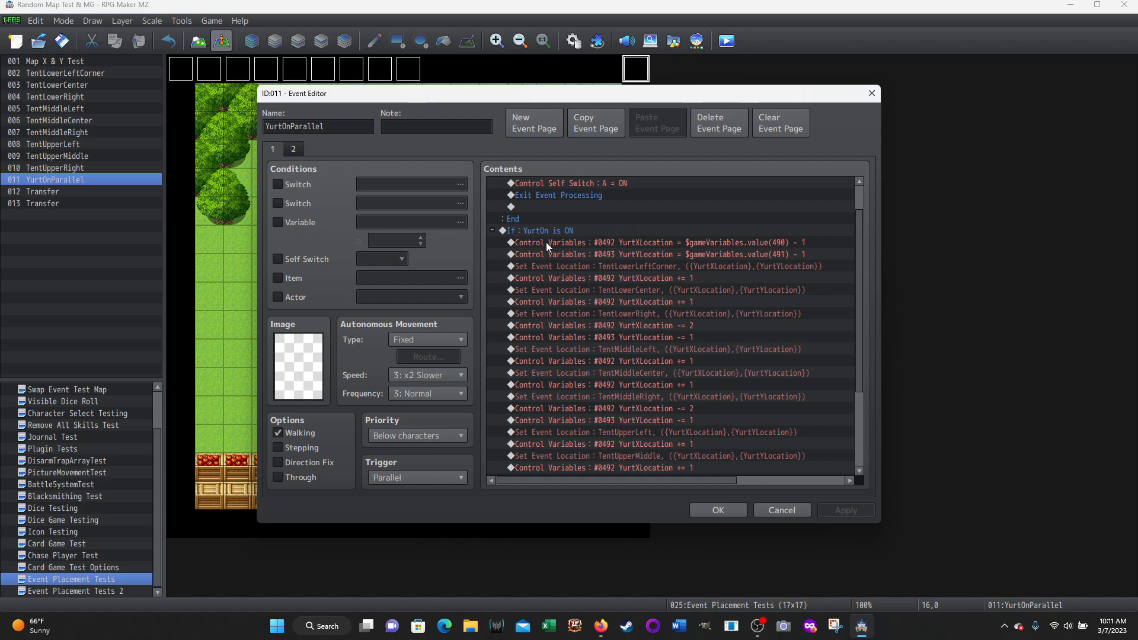
pyautogui.scroll(1, 631, 212)
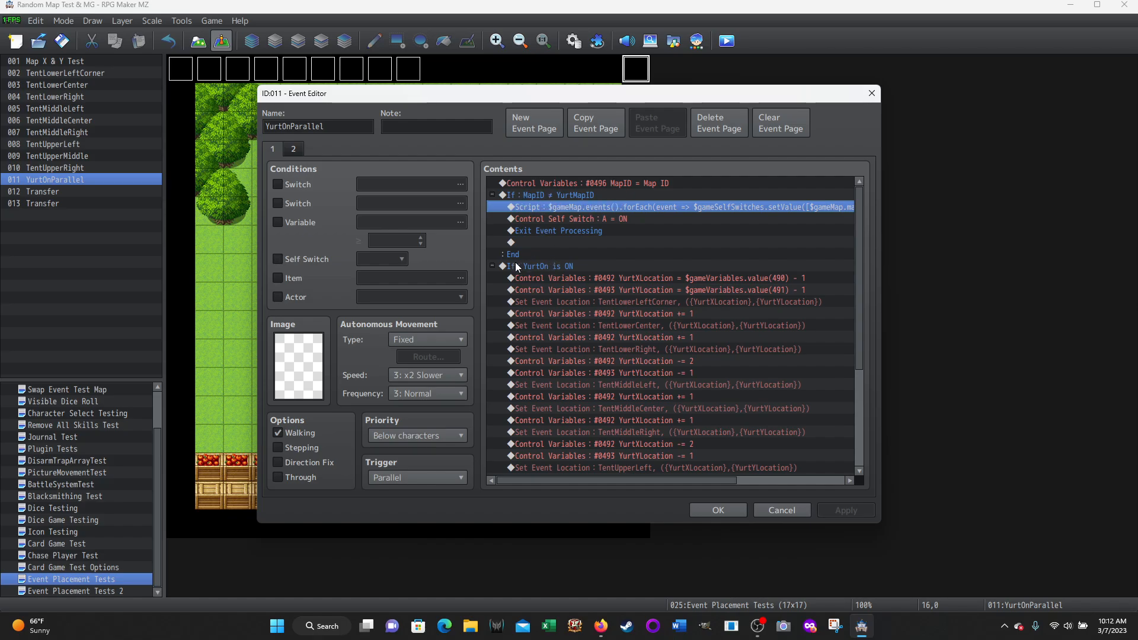
pyautogui.scroll(-2, 549, 270)
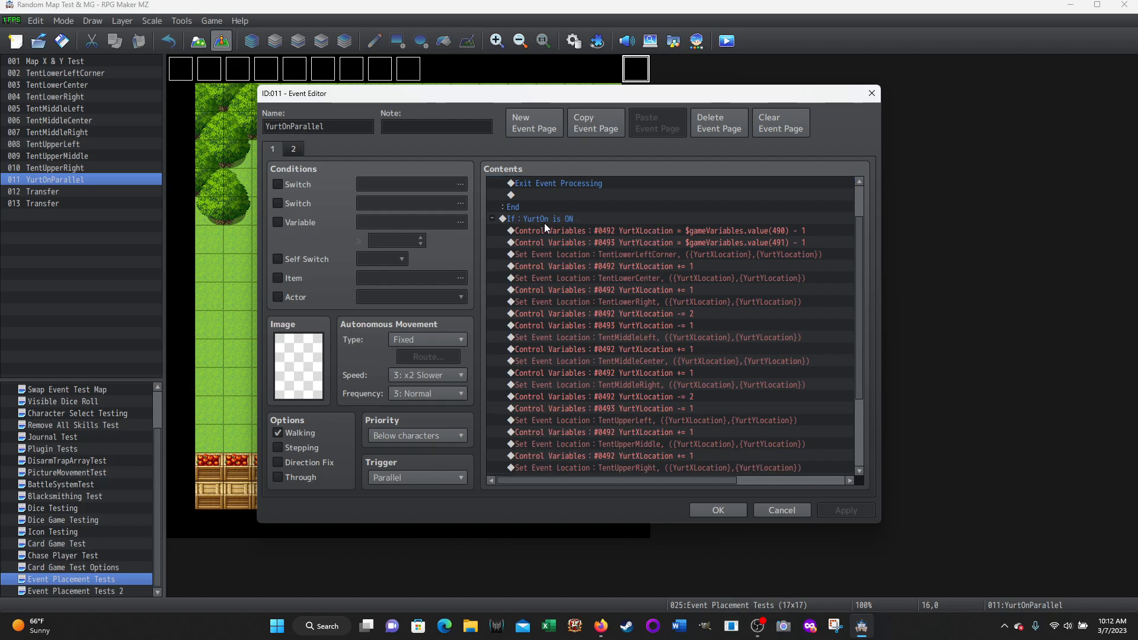
pyautogui.scroll(-1, 806, 307)
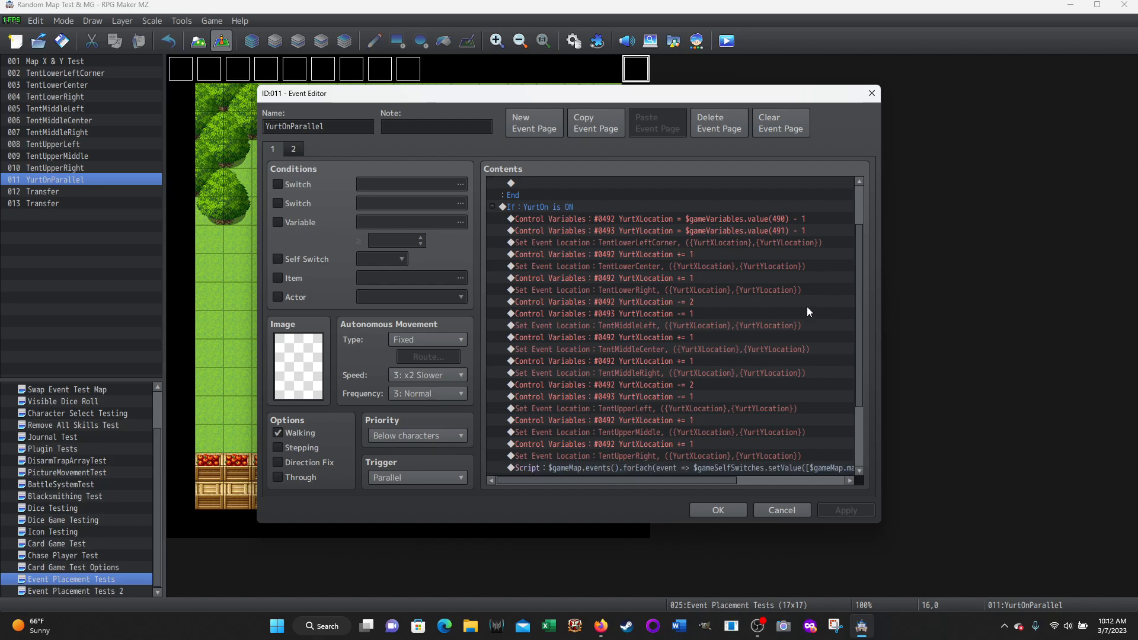
pyautogui.scroll(-1, 807, 307)
pyautogui.click(634, 195)
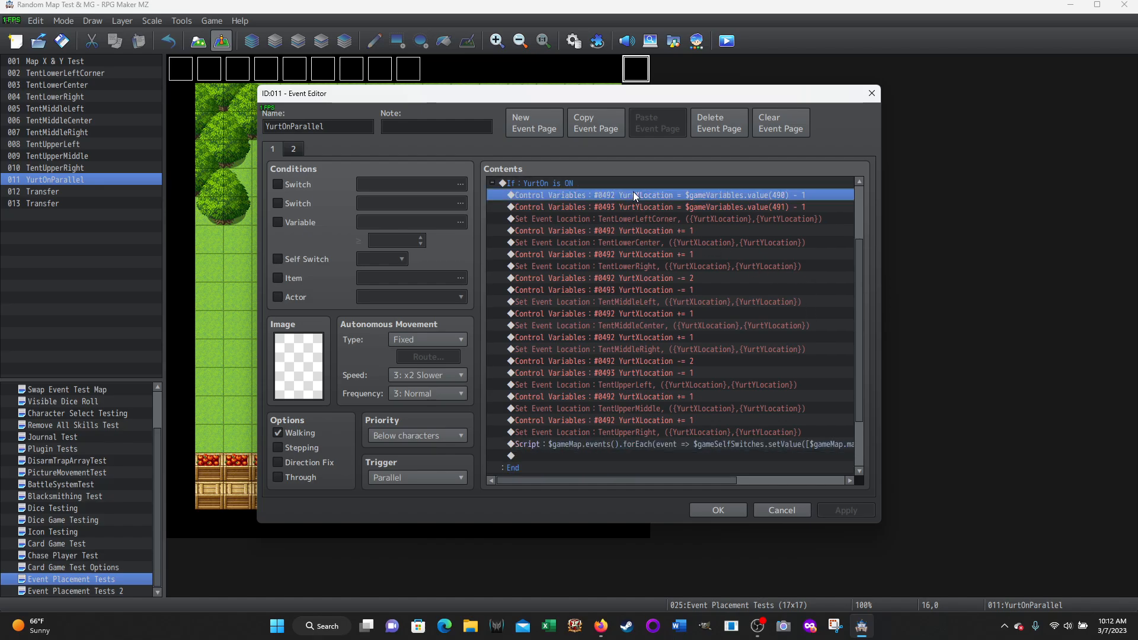
pyautogui.keyDown('shift'); pyautogui.click(614, 431); pyautogui.keyUp('shift')
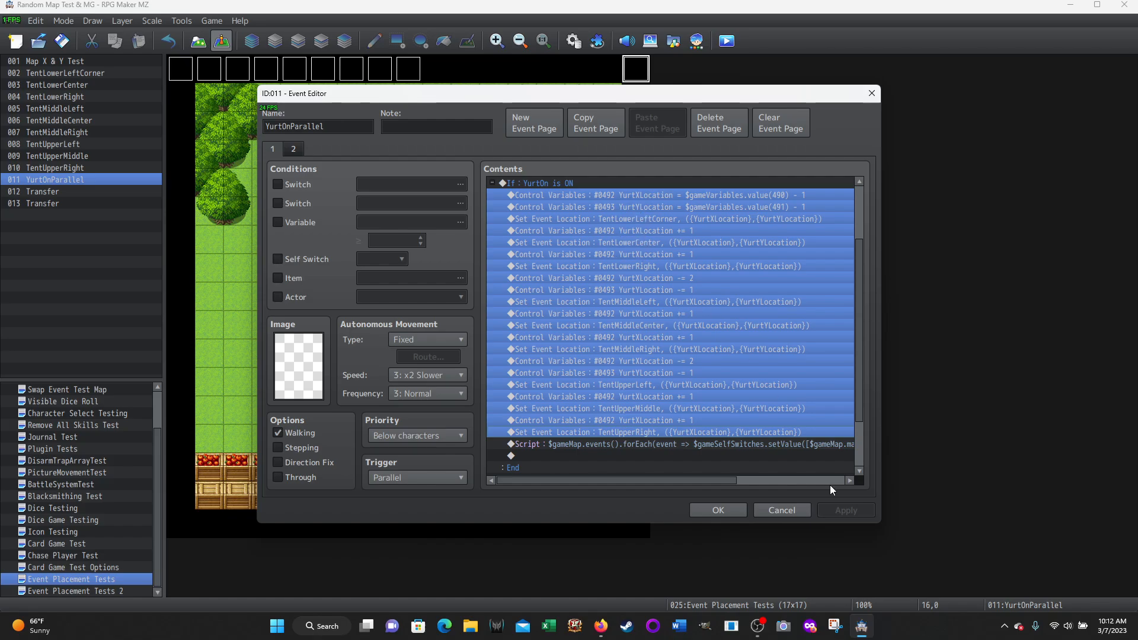
# Compare the matching tent placement commands in the Yurt common event, leaving the map event and the database without changes
pyautogui.click(794, 509)
pyautogui.click(574, 41)
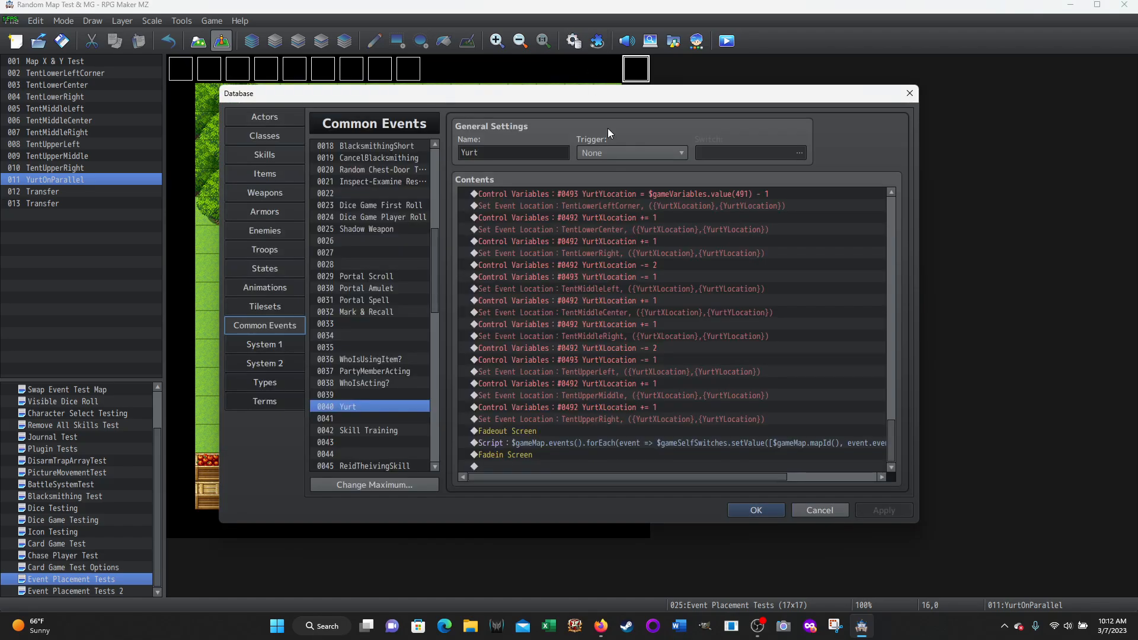
pyautogui.scroll(2, 645, 211)
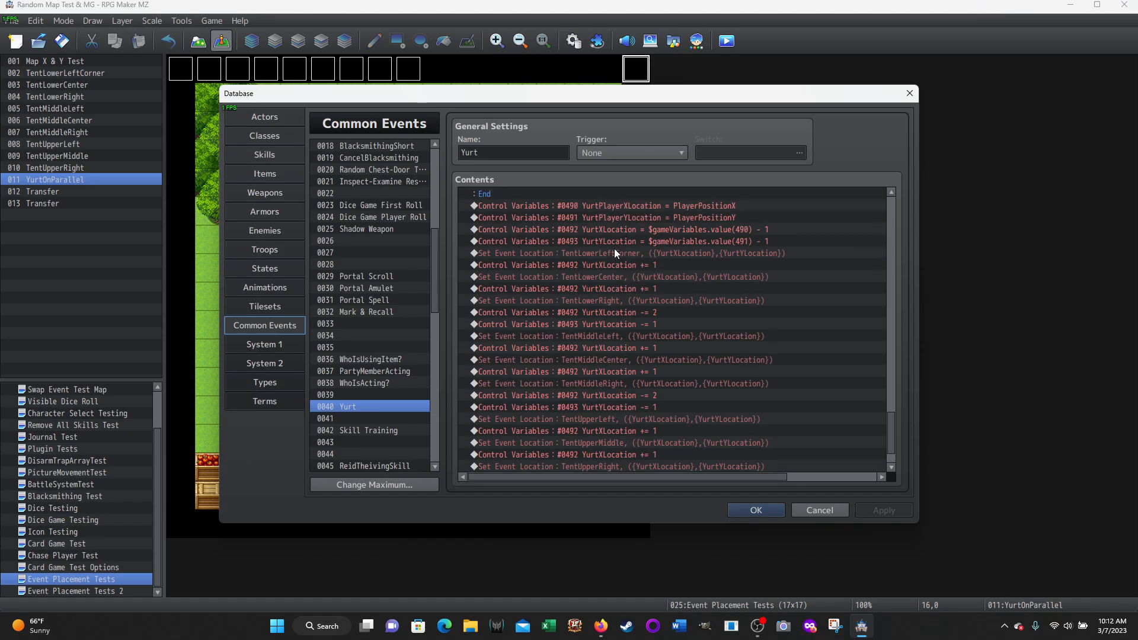
pyautogui.click(822, 513)
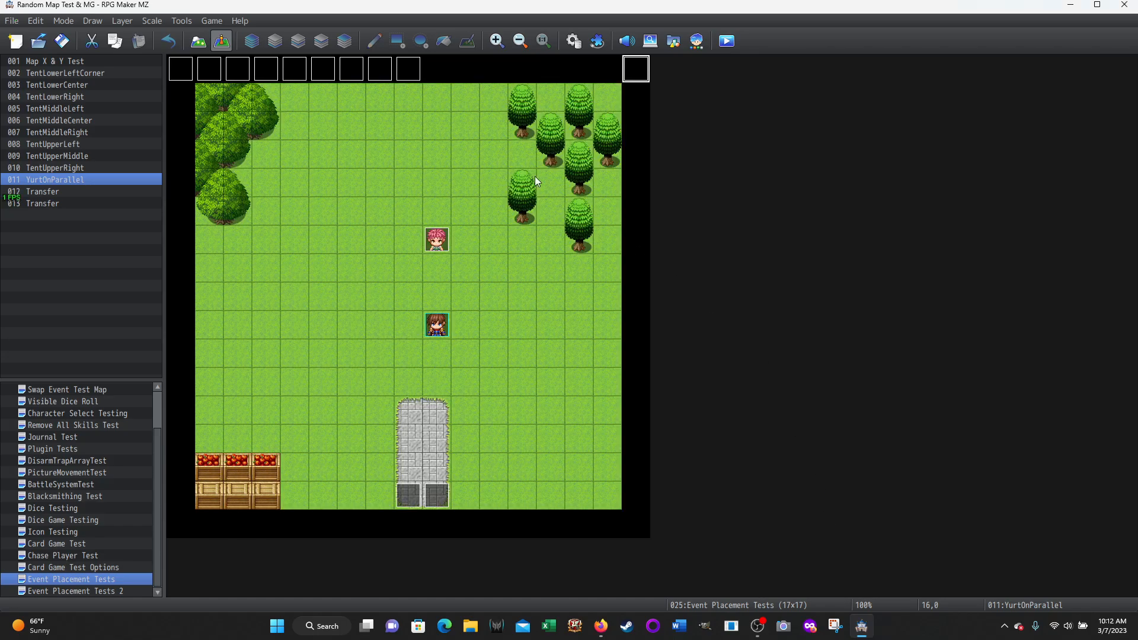
# Reopen the YurtOnParallel event and highlight all tent placement commands inside its YurtOn is ON branch
pyautogui.doubleClick(635, 70)
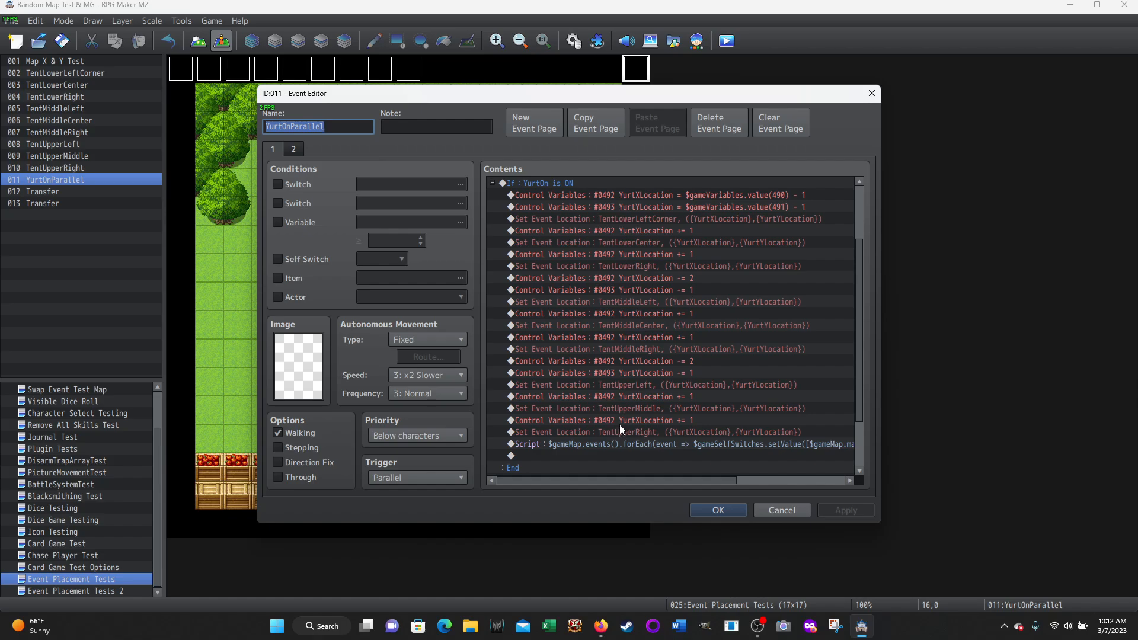
pyautogui.scroll(-2, 680, 375)
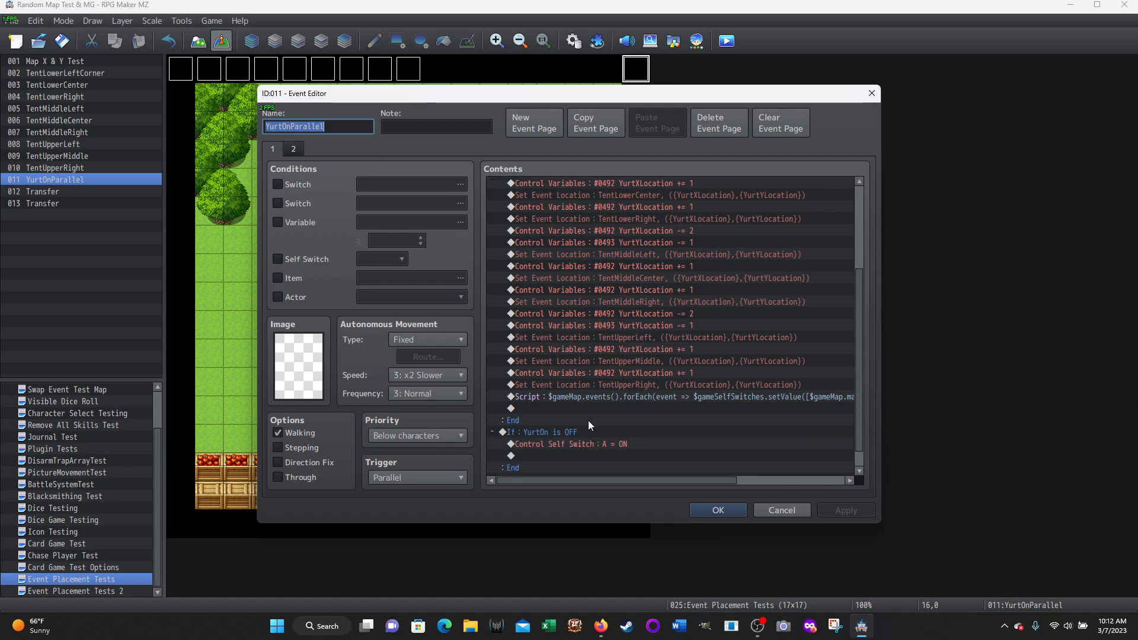
pyautogui.scroll(3, 616, 251)
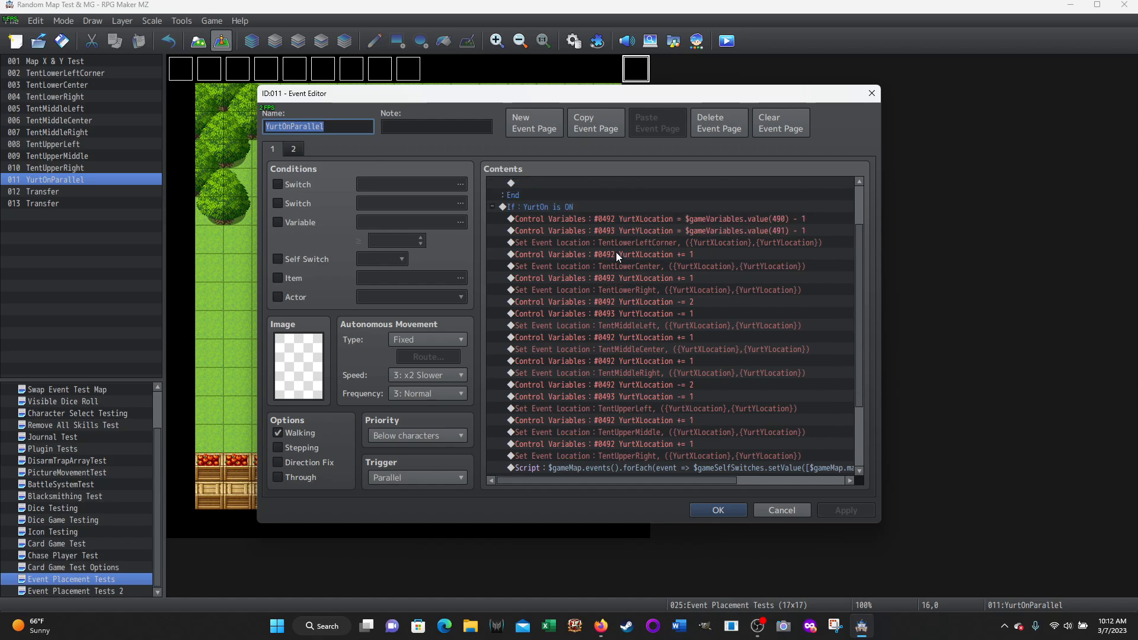
pyautogui.click(601, 220)
pyautogui.keyDown('shift'); pyautogui.click(599, 456); pyautogui.keyUp('shift')
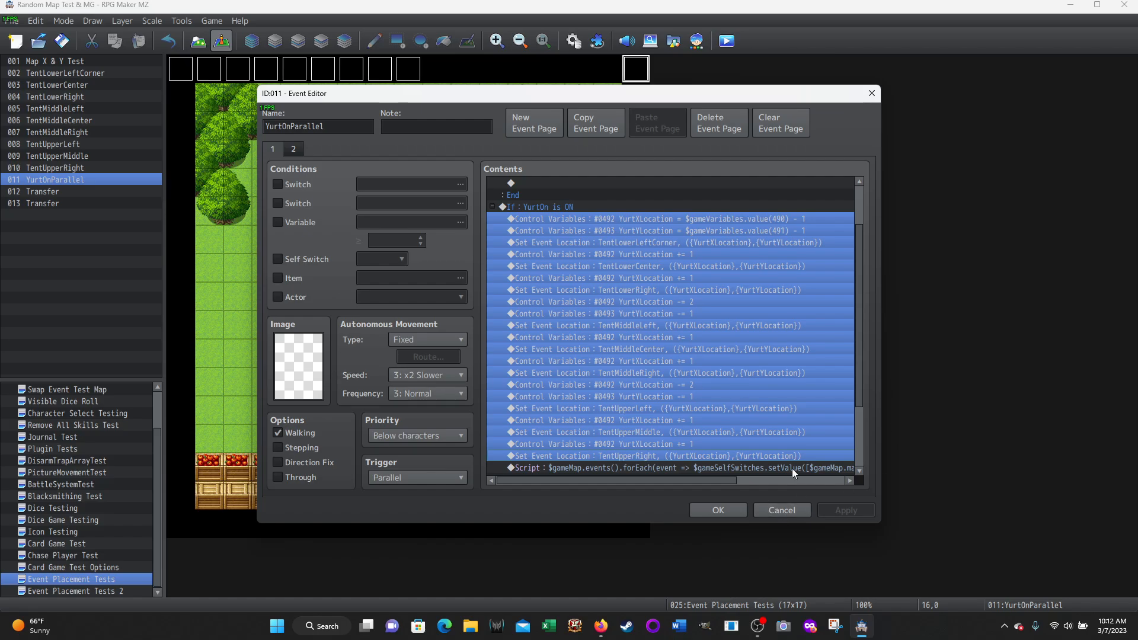
# Read the full self-switch script that follows TentUpperRight's placement in the YurtOn is ON branch
pyautogui.scroll(-2, 684, 252)
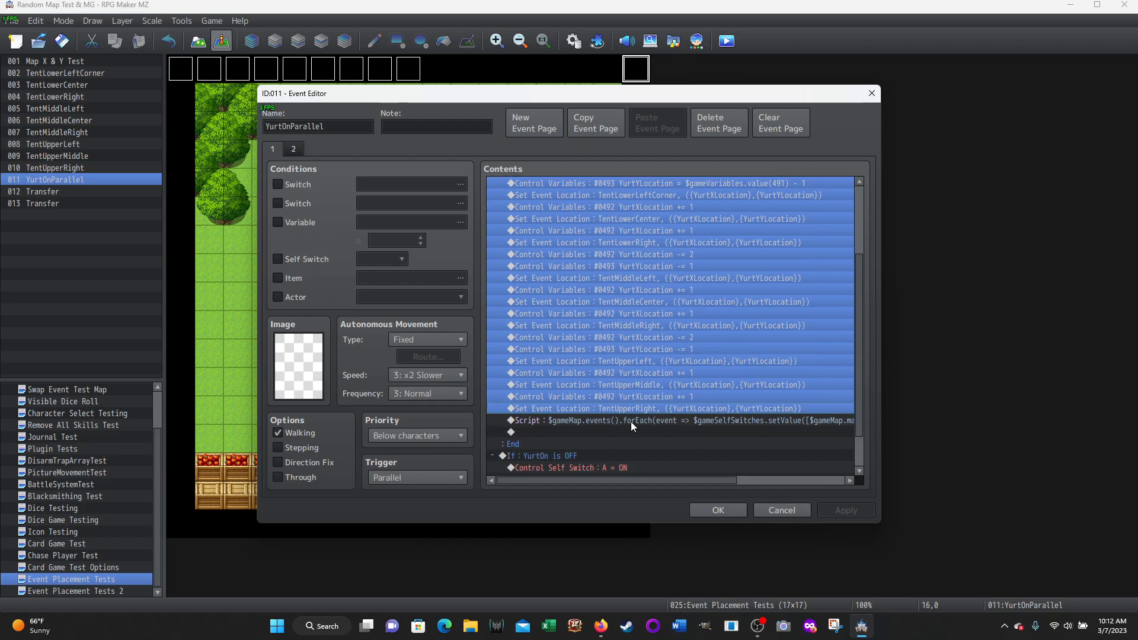
pyautogui.click(631, 422)
pyautogui.moveTo(636, 485); pyautogui.dragTo(794, 480)
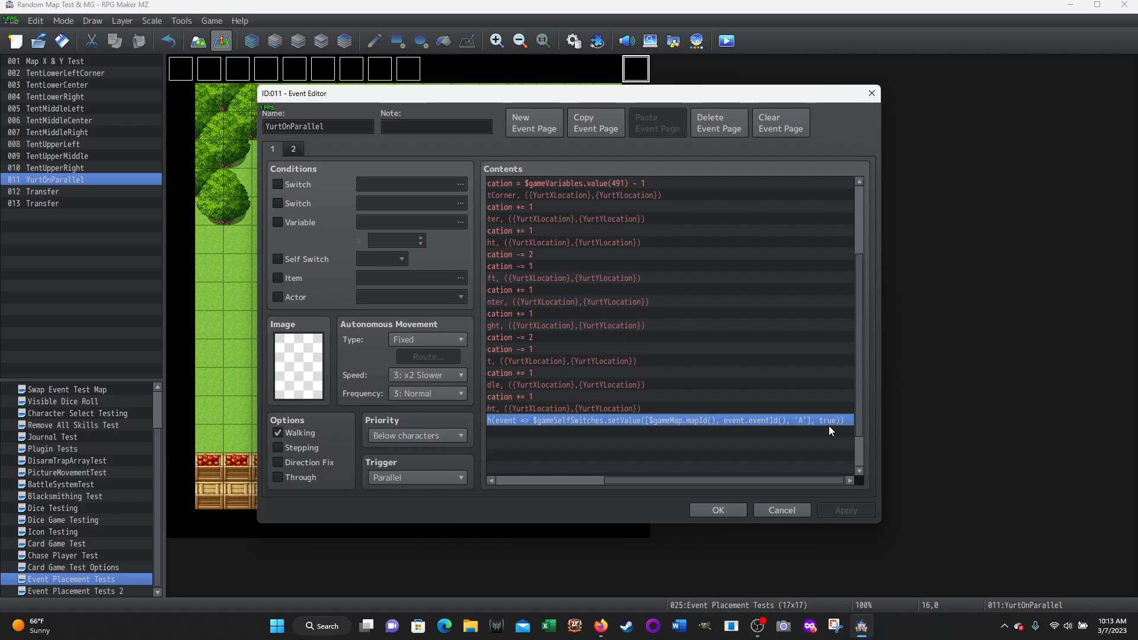
pyautogui.moveTo(710, 487); pyautogui.dragTo(536, 478)
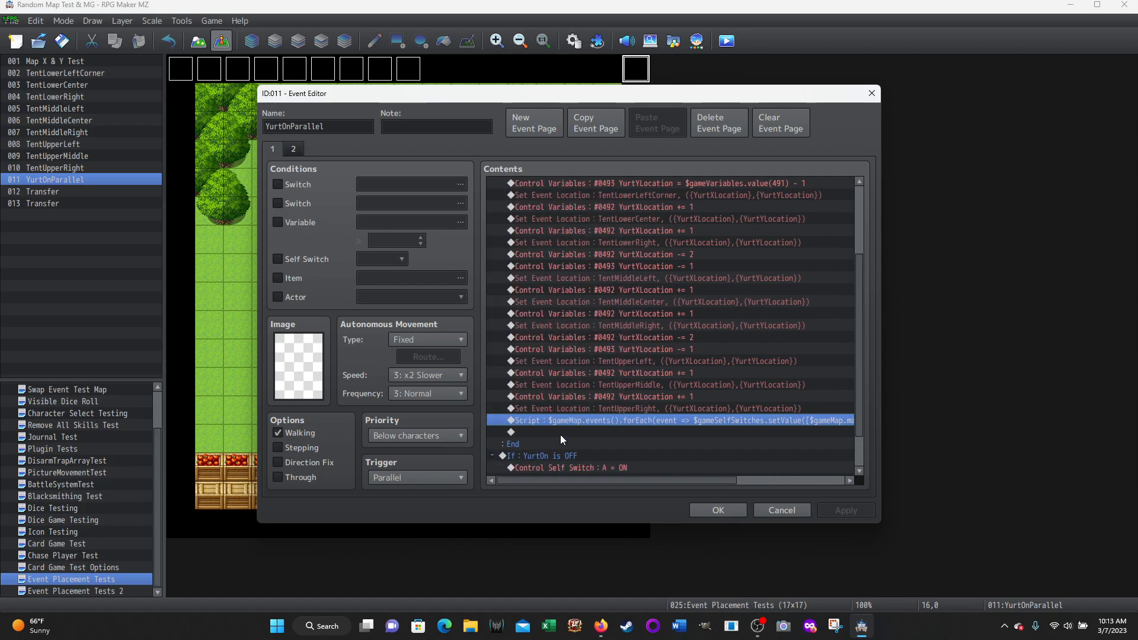
# Review page 1 down to its closing Wait command and check the Self Switch A condition on event page 2
pyautogui.scroll(3, 601, 279)
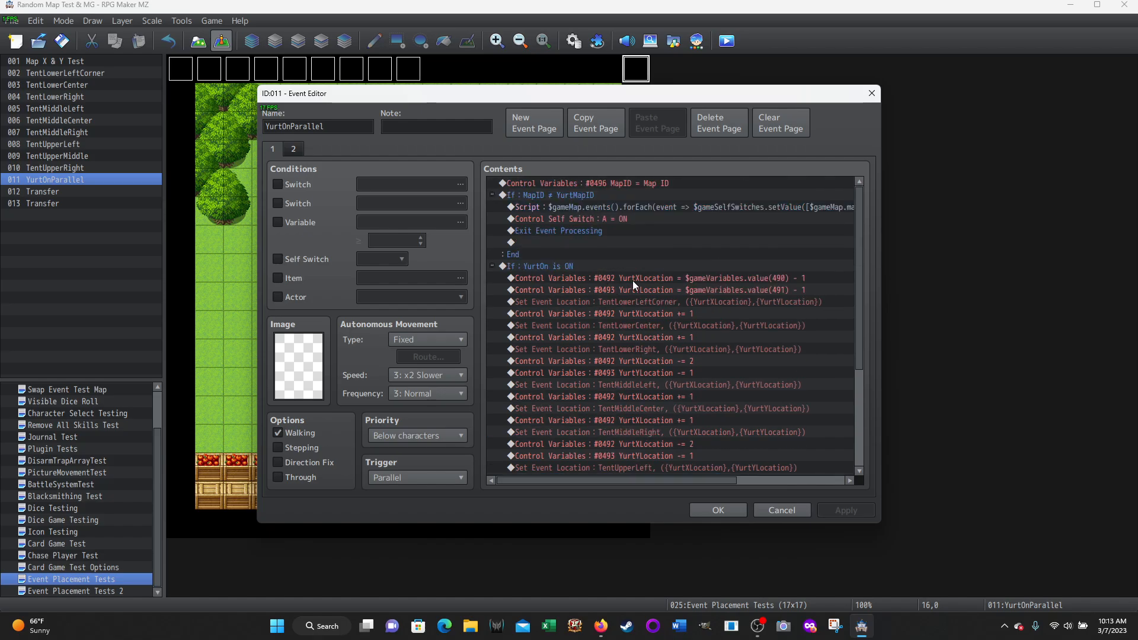
pyautogui.scroll(-5, 634, 281)
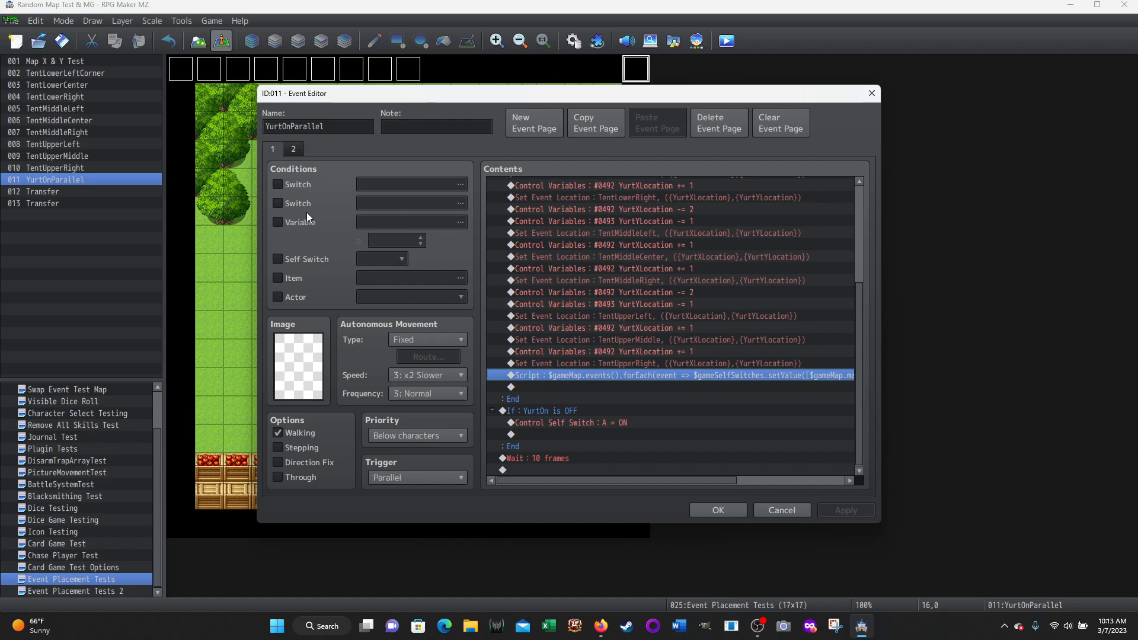
pyautogui.click(297, 153)
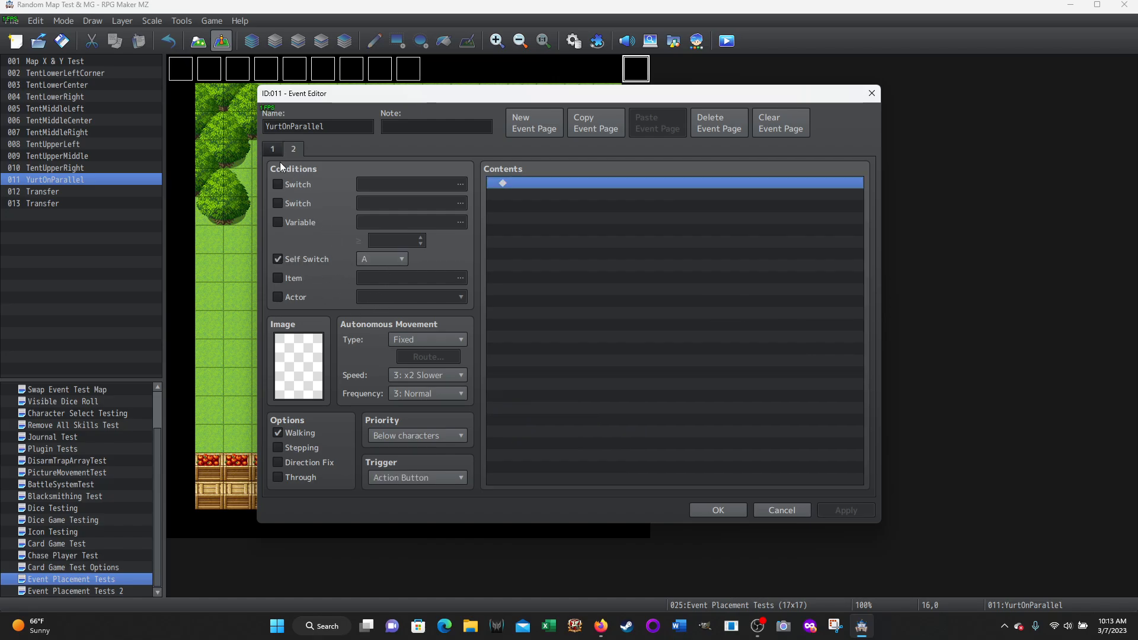
pyautogui.click(272, 147)
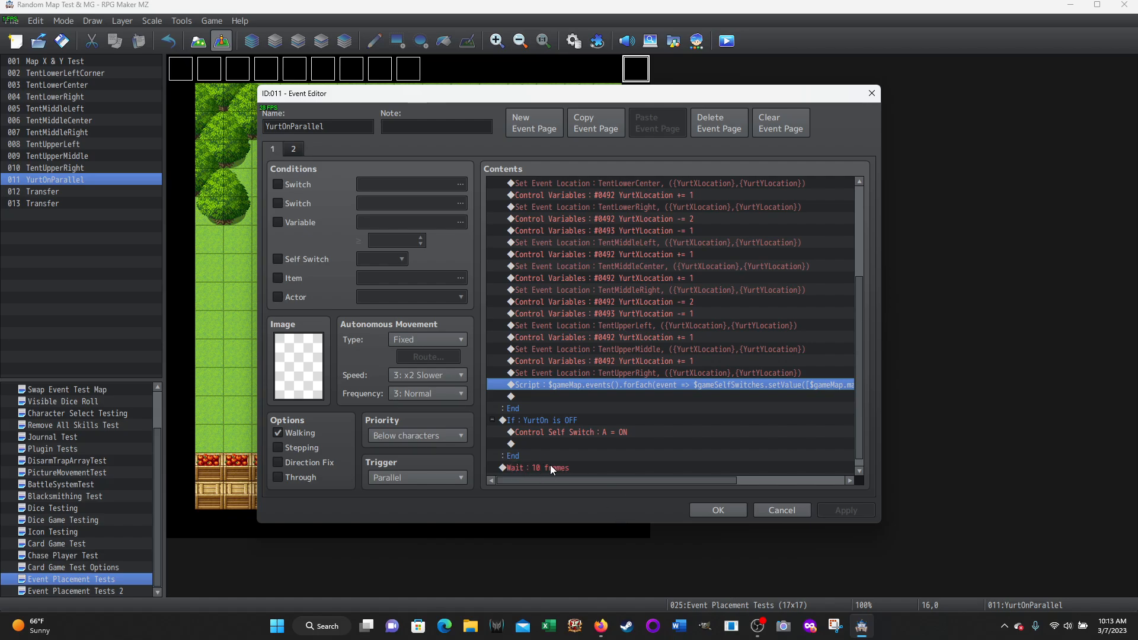
# Re-examine the MapID ≠ YurtMapID, YurtOn is ON and YurtOn is OFF branches on event page 1
pyautogui.scroll(4, 636, 357)
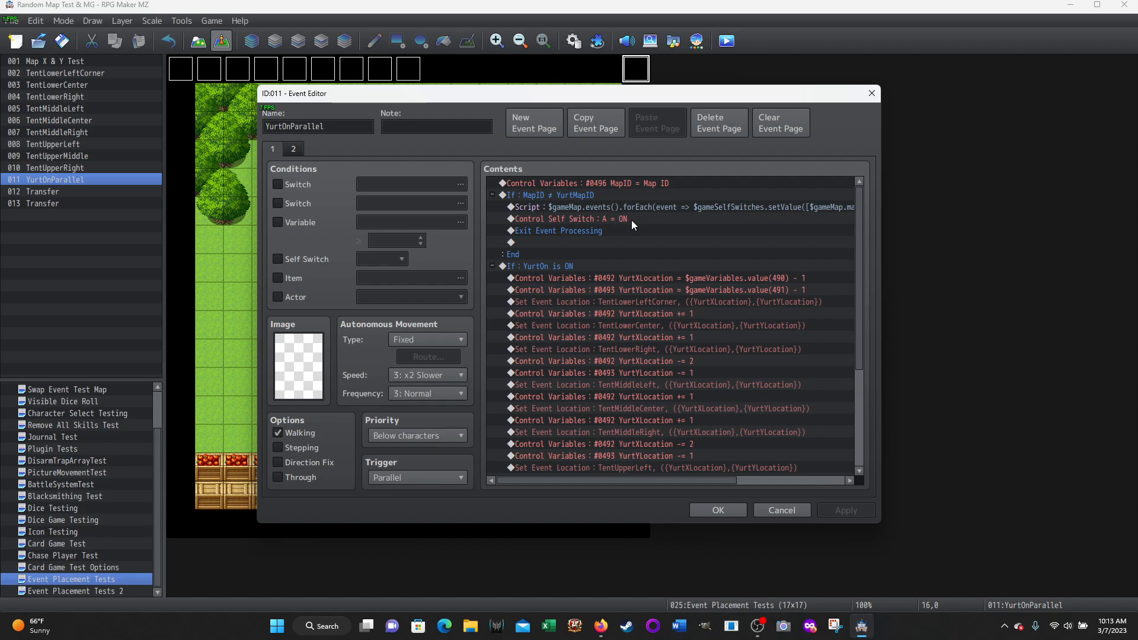
pyautogui.scroll(-2, 685, 226)
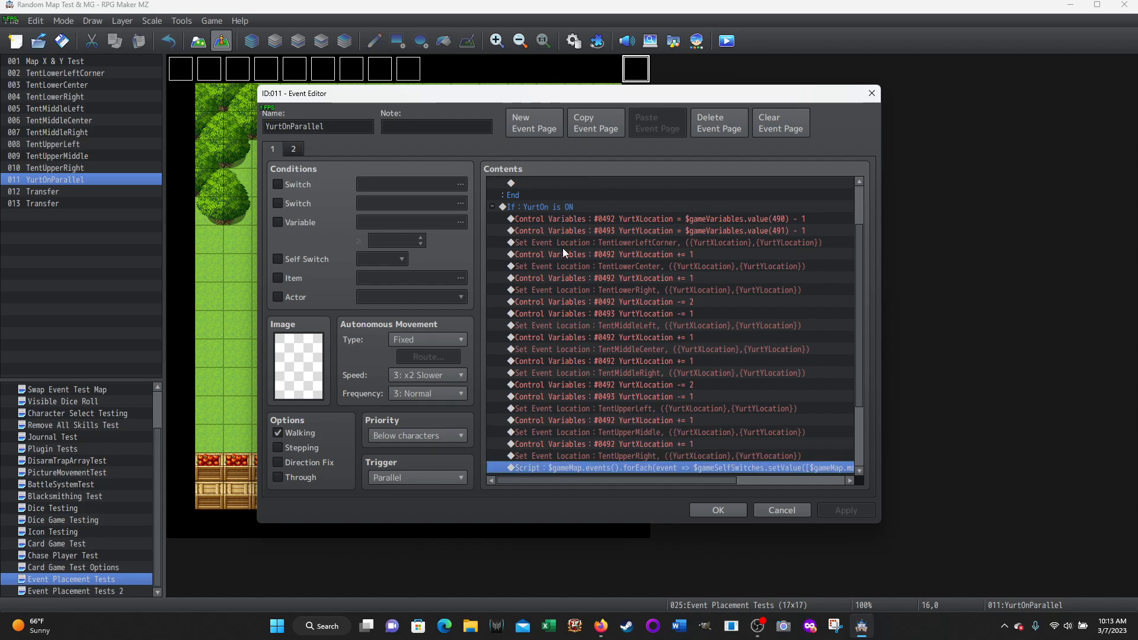
pyautogui.scroll(-1, 635, 278)
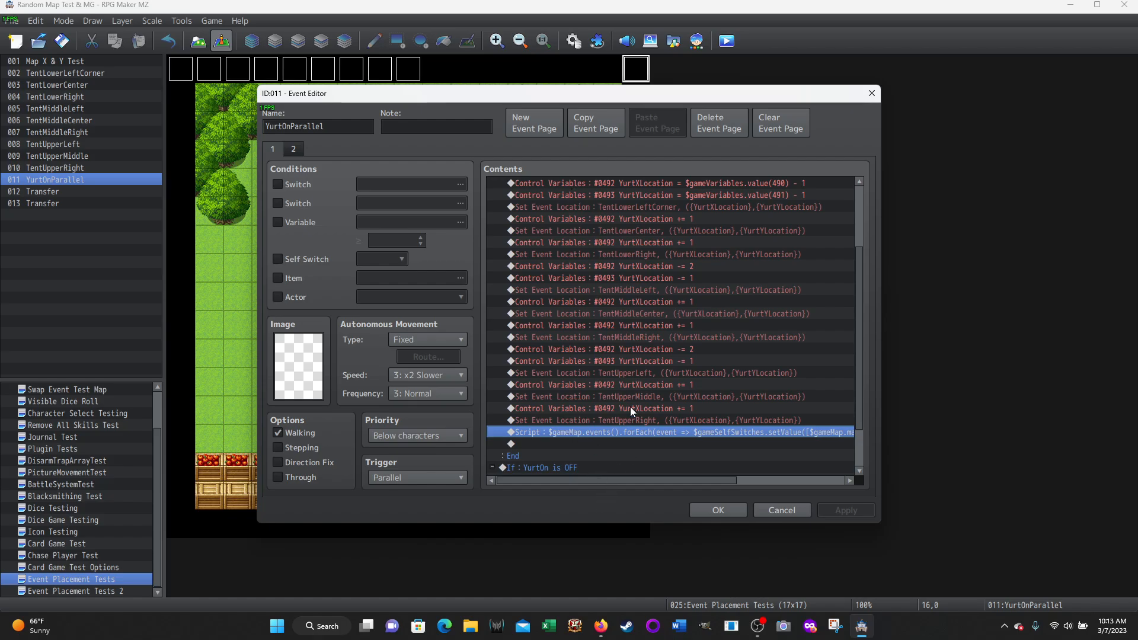
pyautogui.scroll(3, 616, 388)
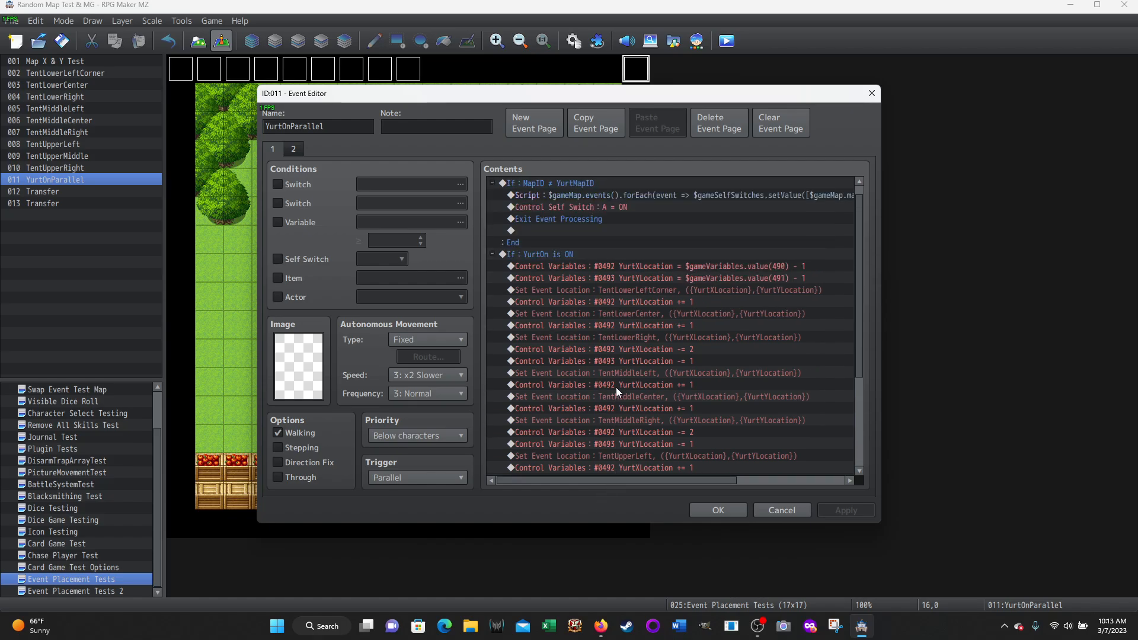
pyautogui.scroll(-4, 598, 294)
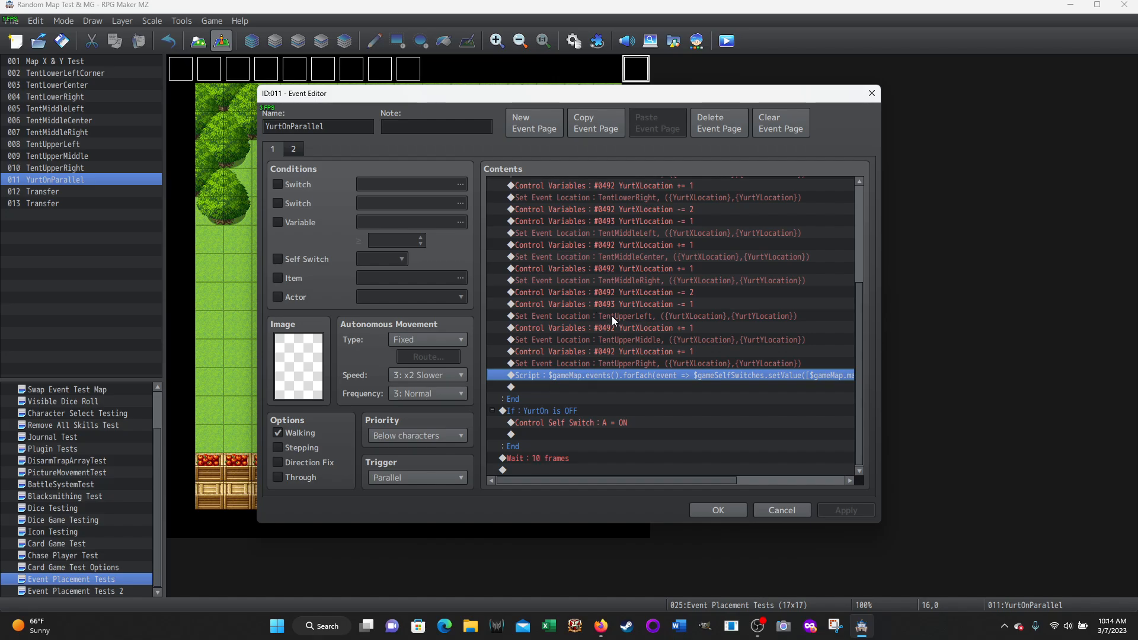
# Reread the end of the YurtOn is ON script, where it sets self switch A to true for each event
pyautogui.moveTo(674, 482); pyautogui.dragTo(599, 481)
pyautogui.moveTo(670, 481); pyautogui.dragTo(778, 481)
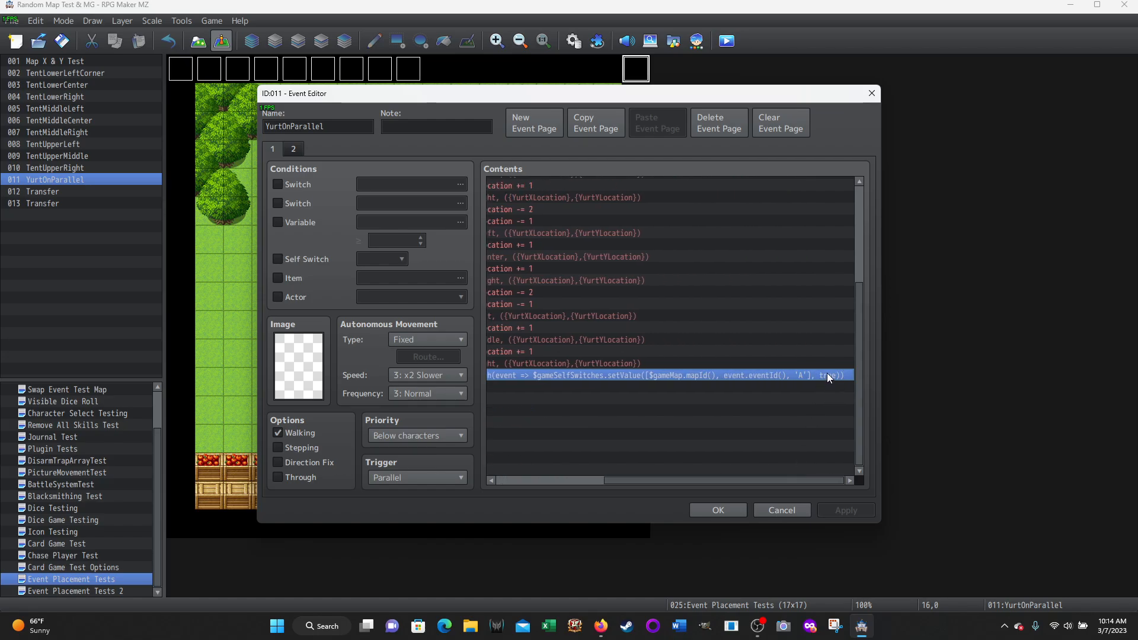
pyautogui.moveTo(707, 480); pyautogui.dragTo(516, 497)
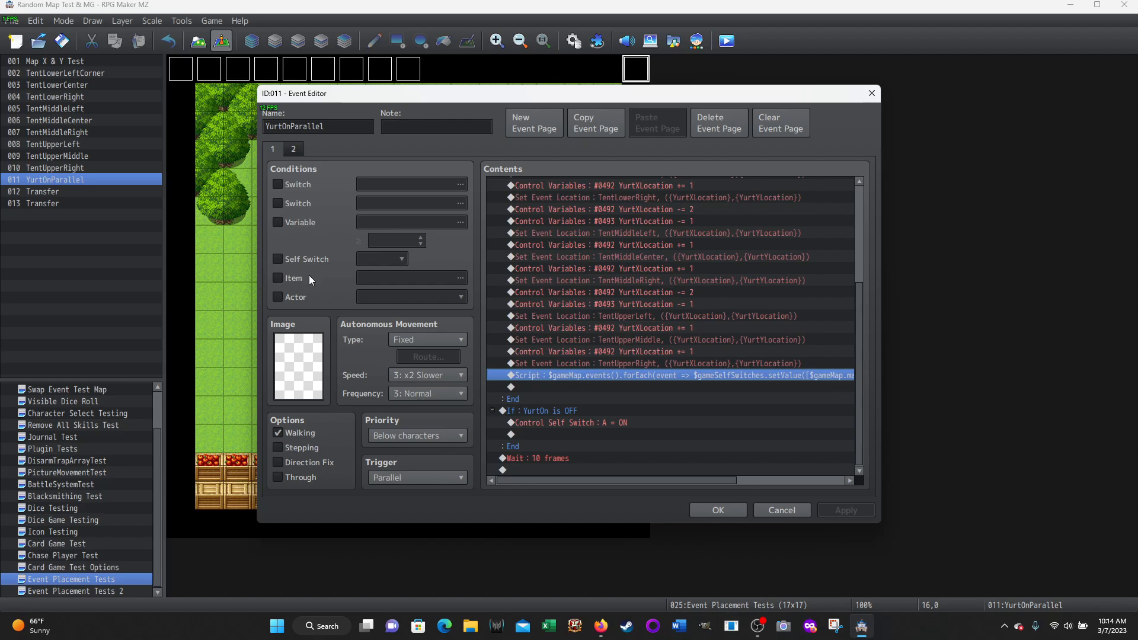
# Compare event page 2's Self Switch A condition with page 1's YurtOn is OFF branch and its 10-frame wait
pyautogui.click(293, 149)
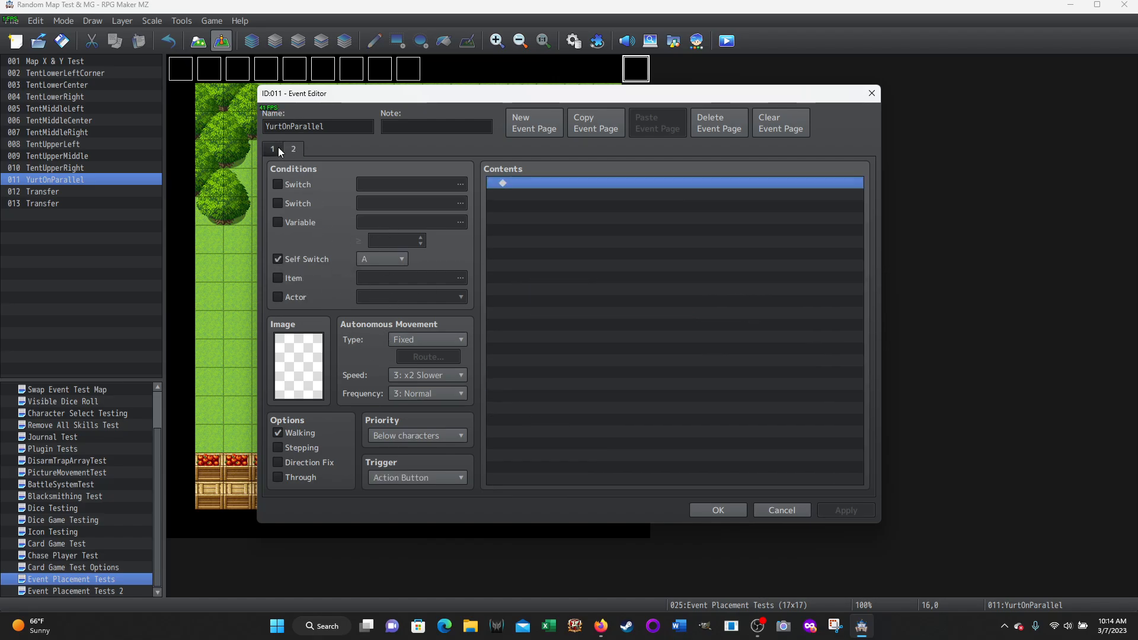
pyautogui.click(278, 150)
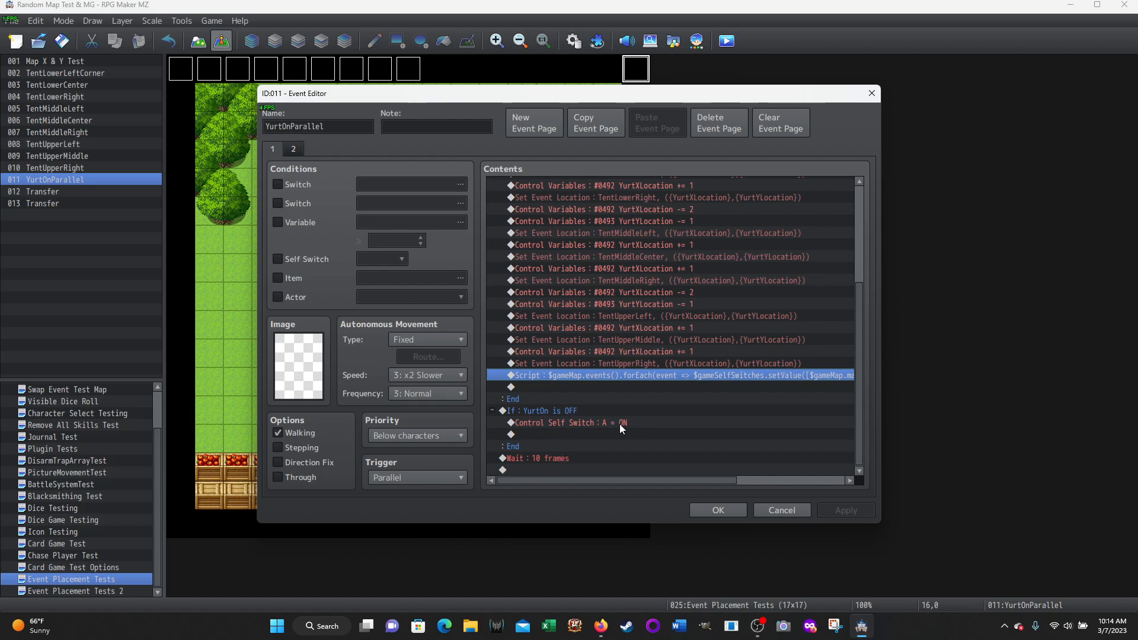
pyautogui.click(293, 147)
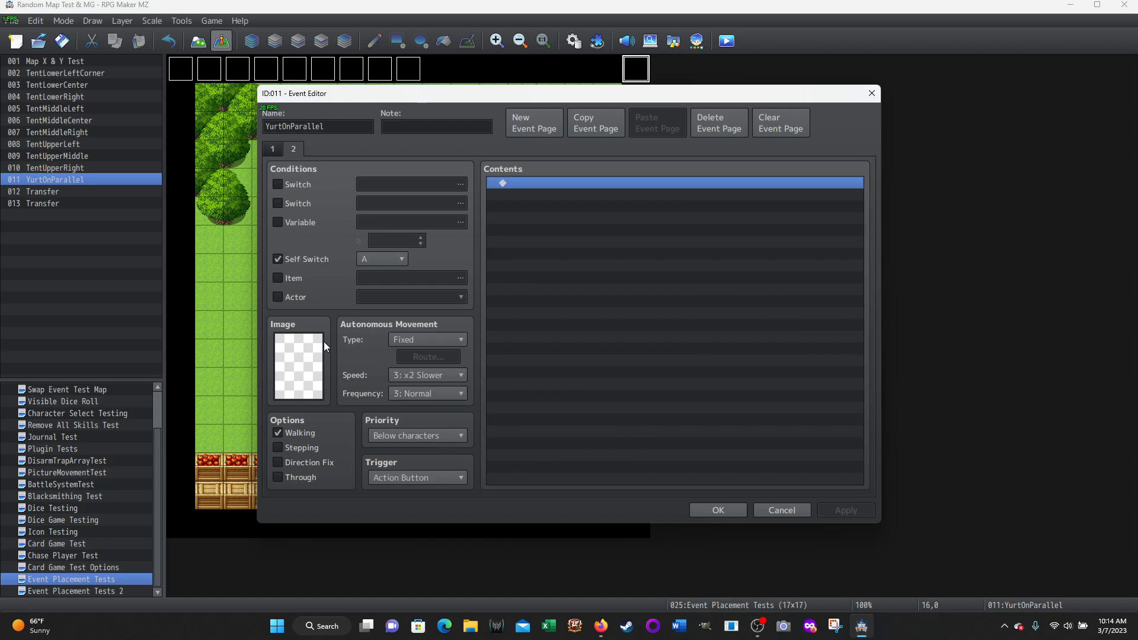
pyautogui.click(275, 148)
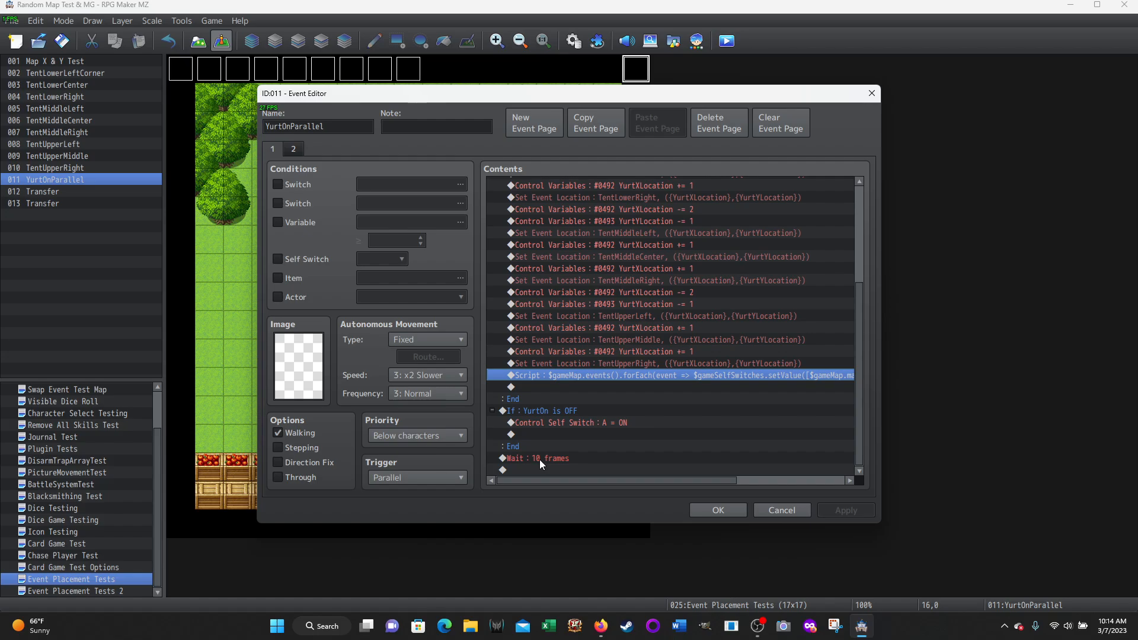
# Recheck page 1's command flow between the opening MapID assignment and the closing 10-frame wait
pyautogui.scroll(5, 649, 435)
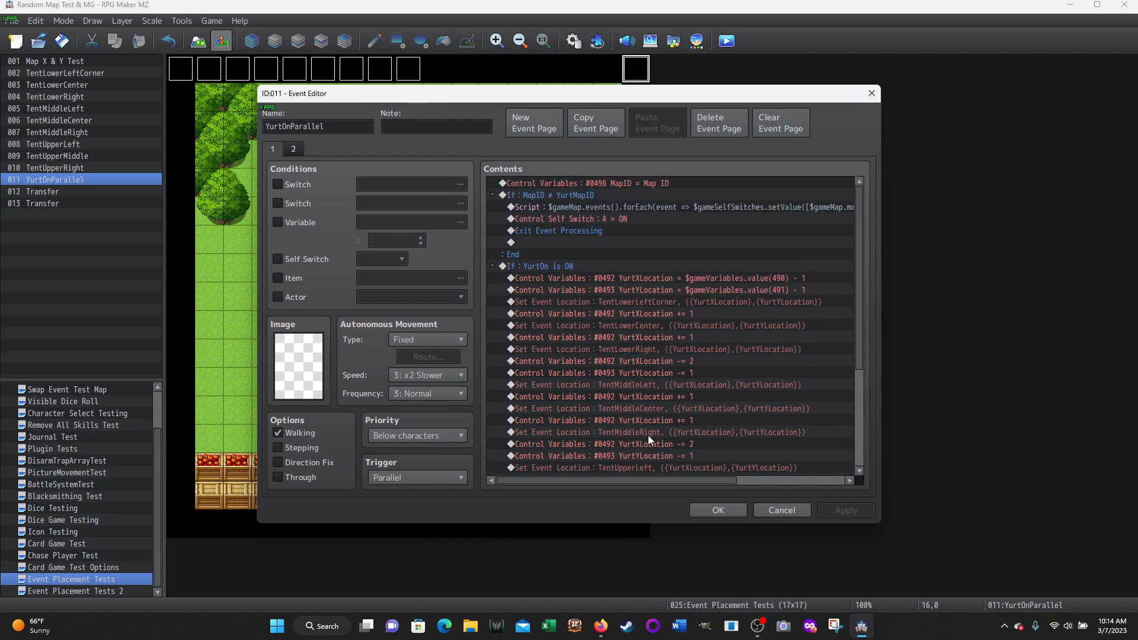
pyautogui.scroll(-5, 568, 238)
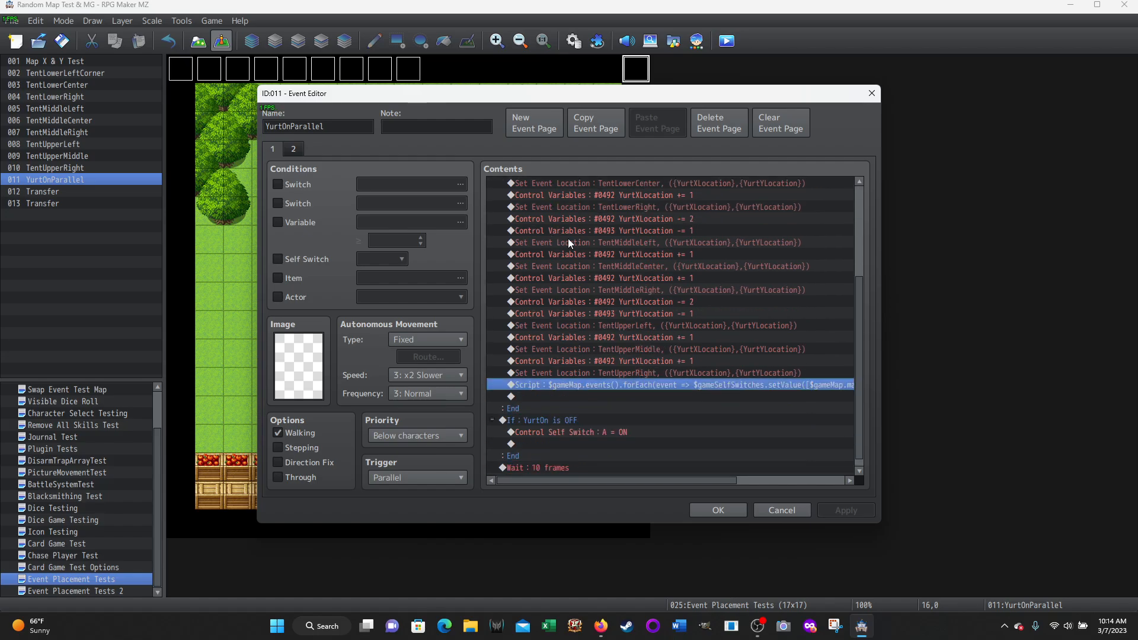
pyautogui.scroll(5, 567, 267)
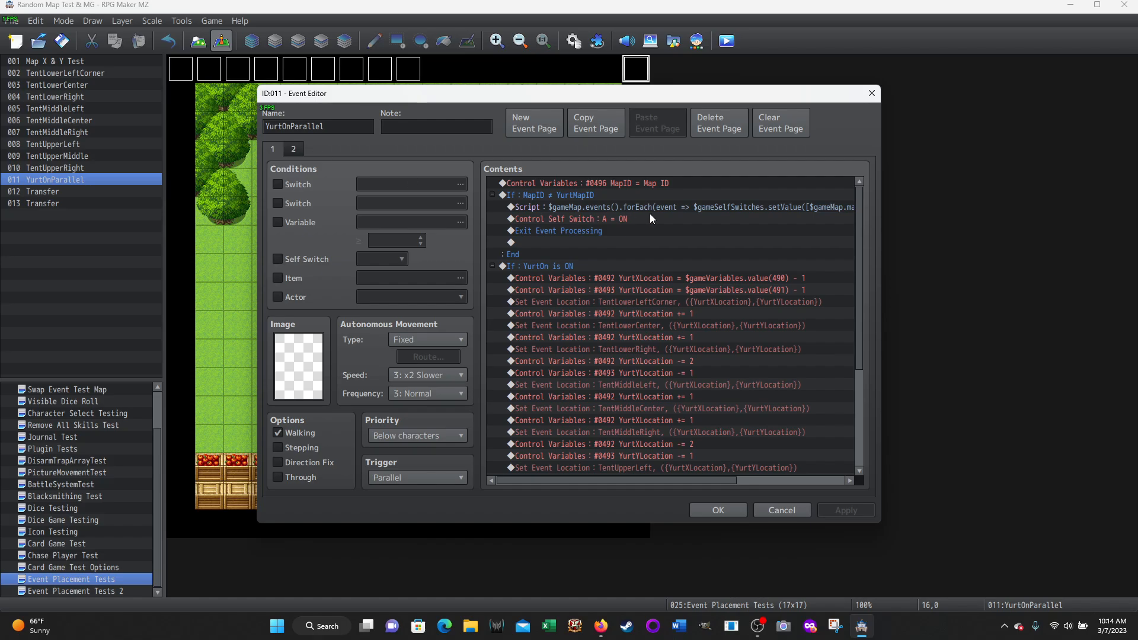
# Reread the full script closing the YurtOn is ON branch on YurtOnParallel's page 1, through to its end
pyautogui.scroll(-4, 650, 214)
pyautogui.click(617, 397)
pyautogui.scroll(-1, 663, 361)
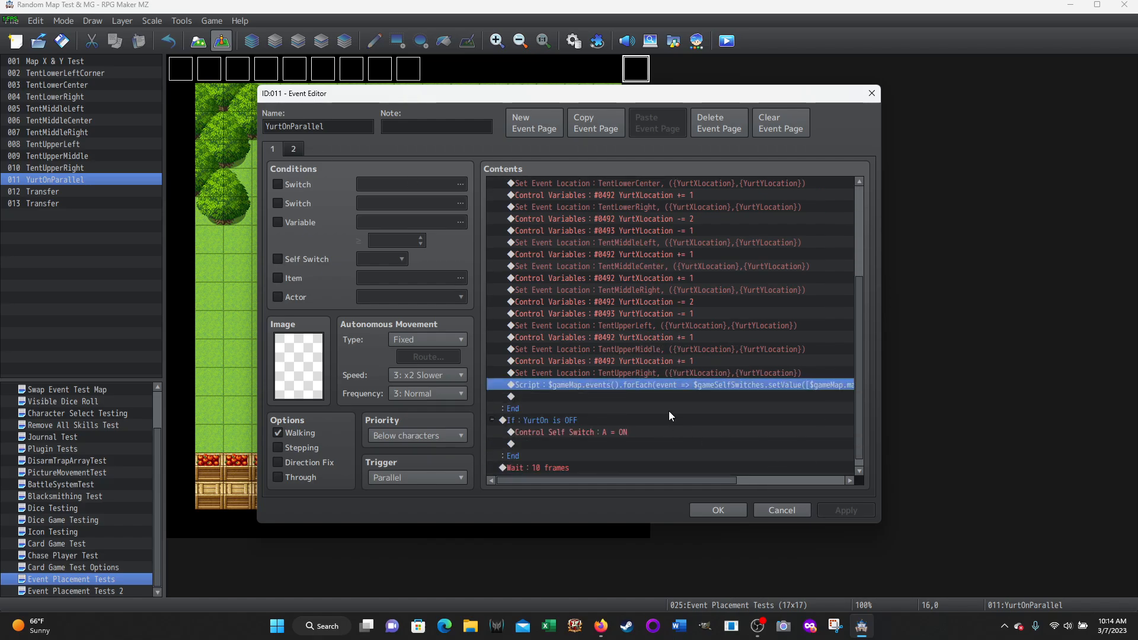
pyautogui.moveTo(678, 480); pyautogui.dragTo(820, 465)
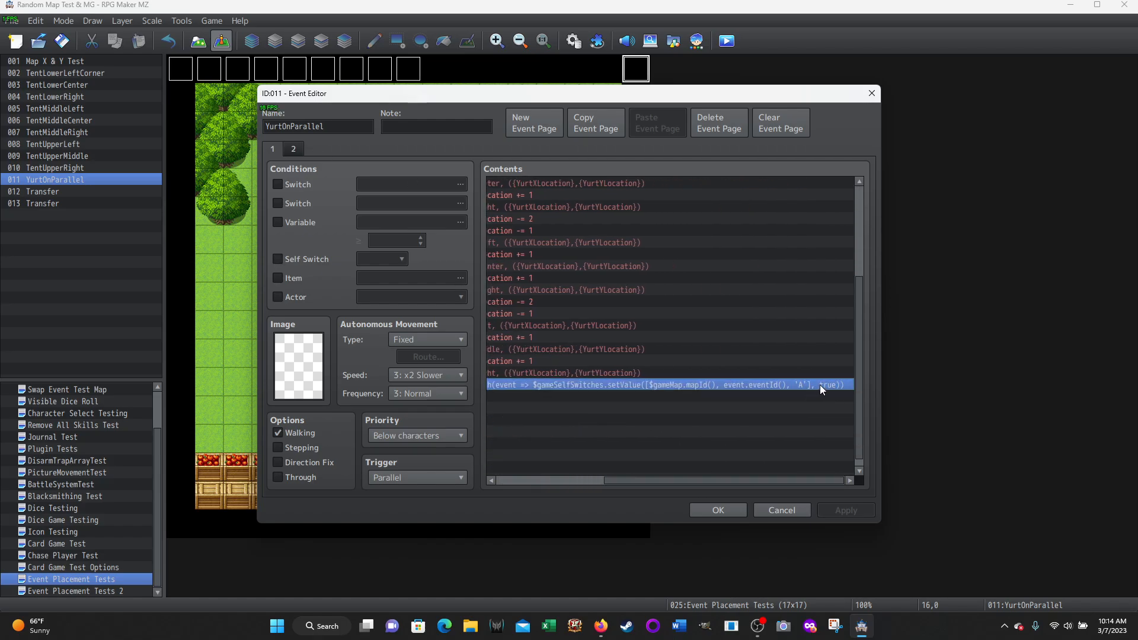
pyautogui.moveTo(745, 479); pyautogui.dragTo(574, 496)
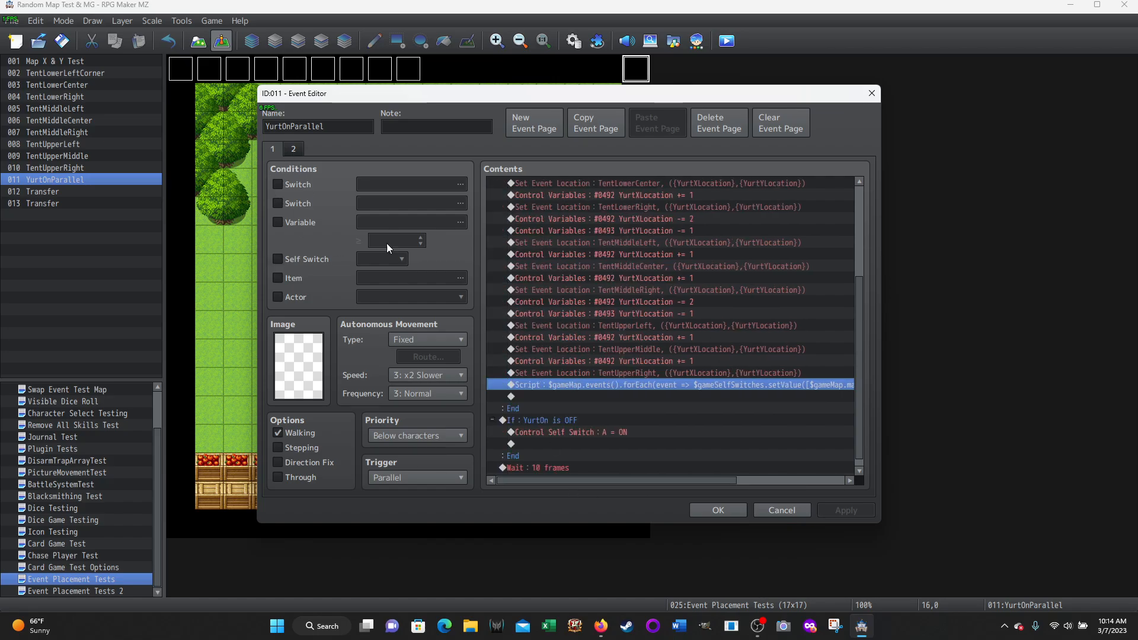
# Review page 1's conditional branches against page 2's Self Switch A condition, and close YurtOnParallel without changes
pyautogui.scroll(-1, 607, 280)
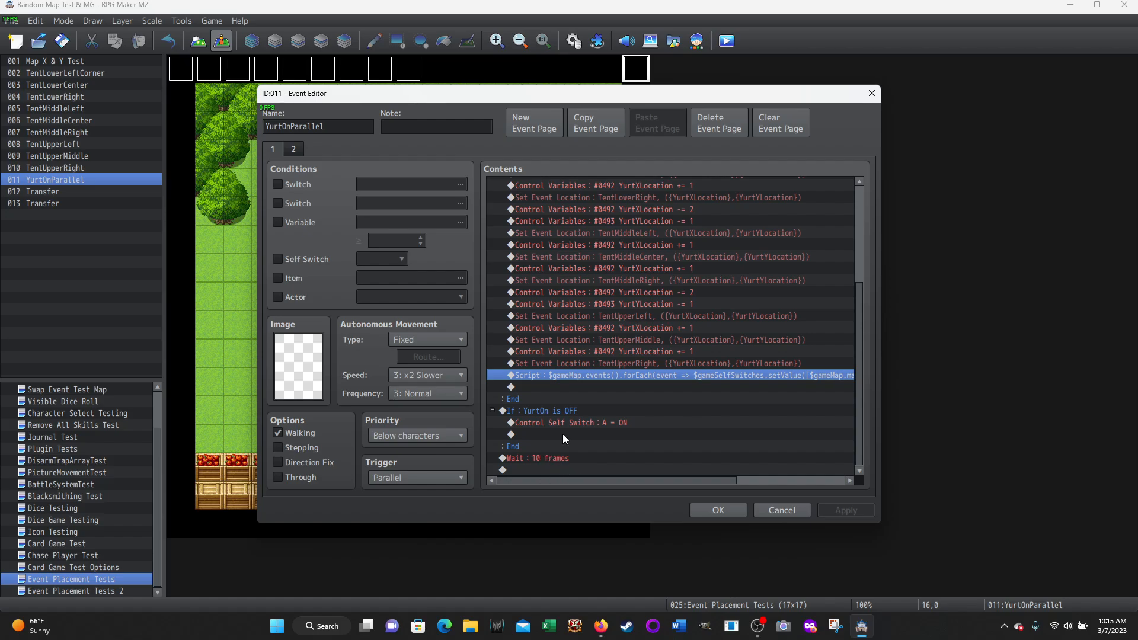
pyautogui.scroll(4, 650, 385)
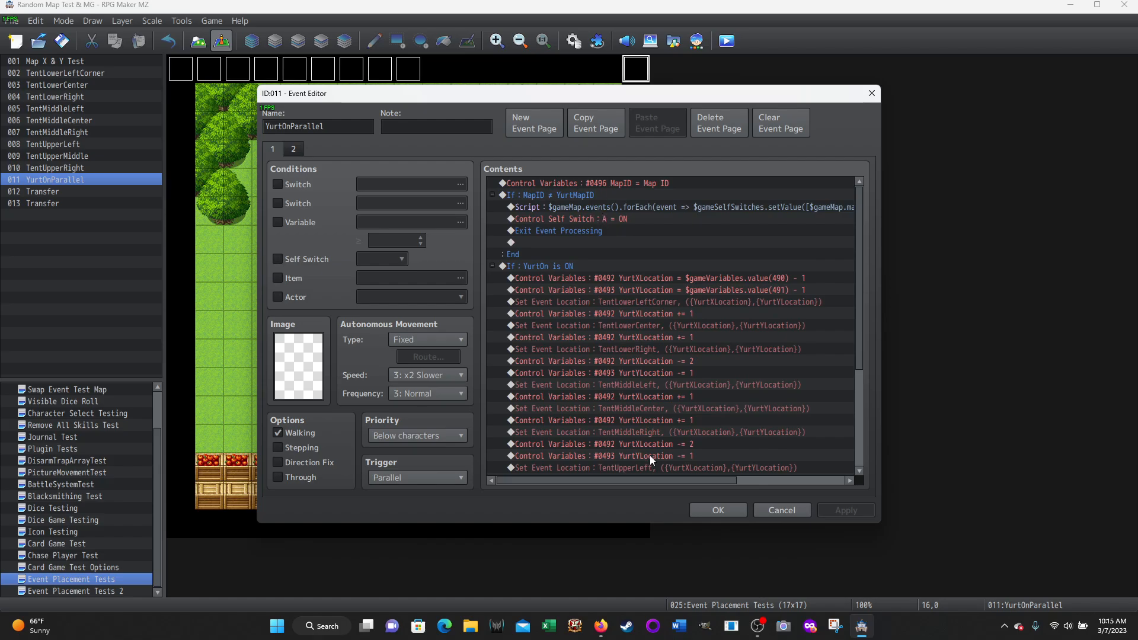
pyautogui.scroll(-5, 644, 393)
pyautogui.scroll(5, 641, 393)
pyautogui.click(288, 150)
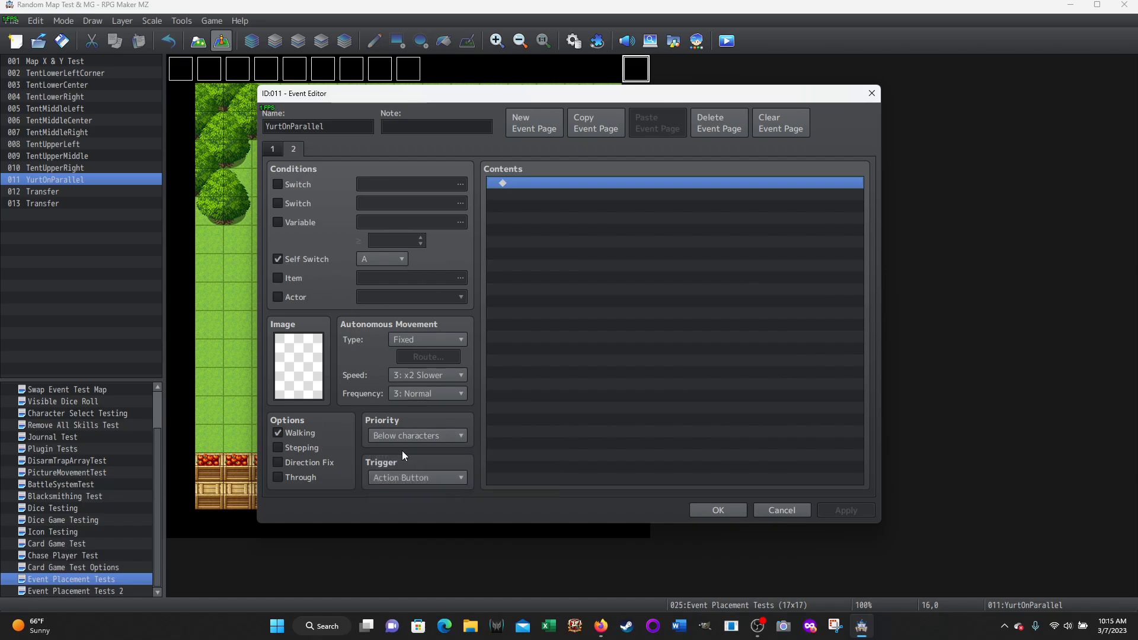
pyautogui.click(779, 512)
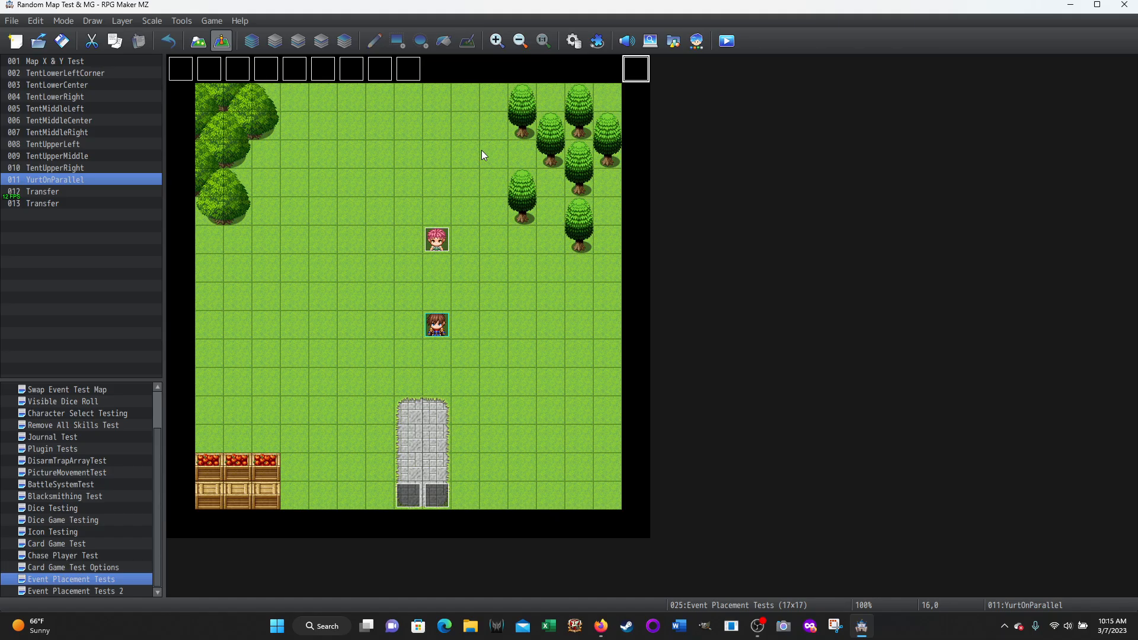
# Inspect the script and Transfer Player commands in Transfer event 012 on the stone path, and close it without changes
pyautogui.click(413, 498)
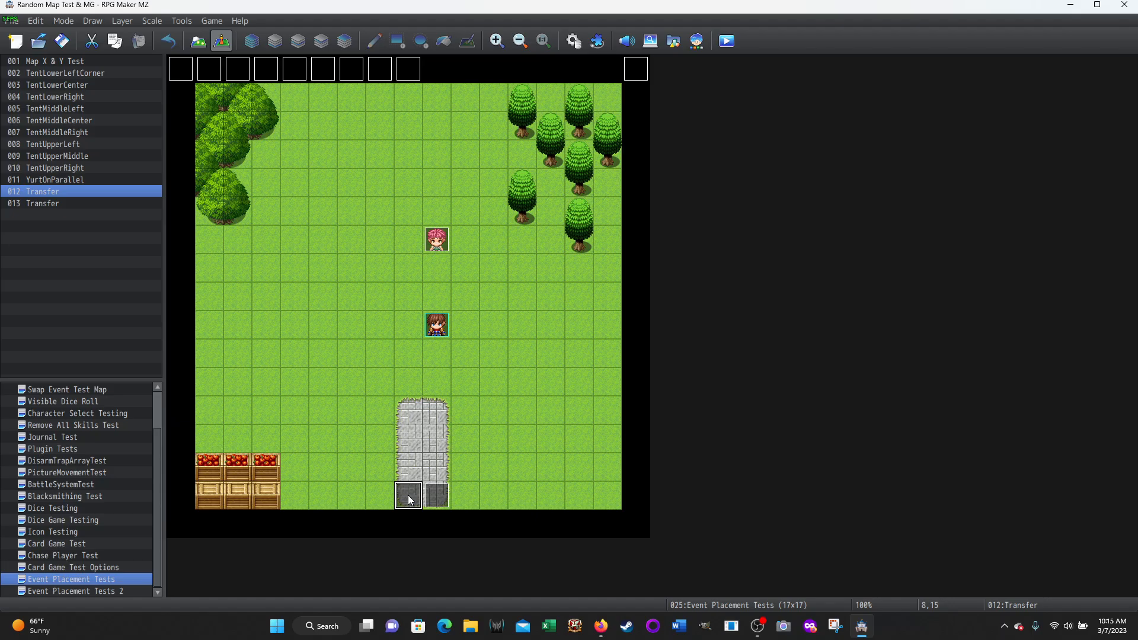
pyautogui.doubleClick(408, 495)
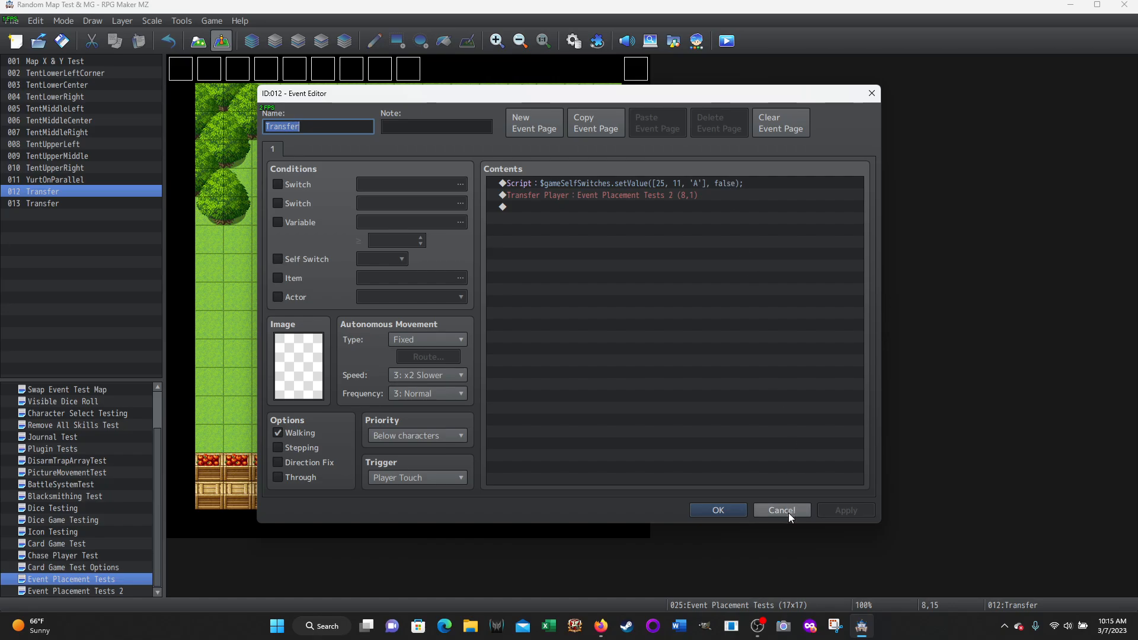
pyautogui.click(773, 510)
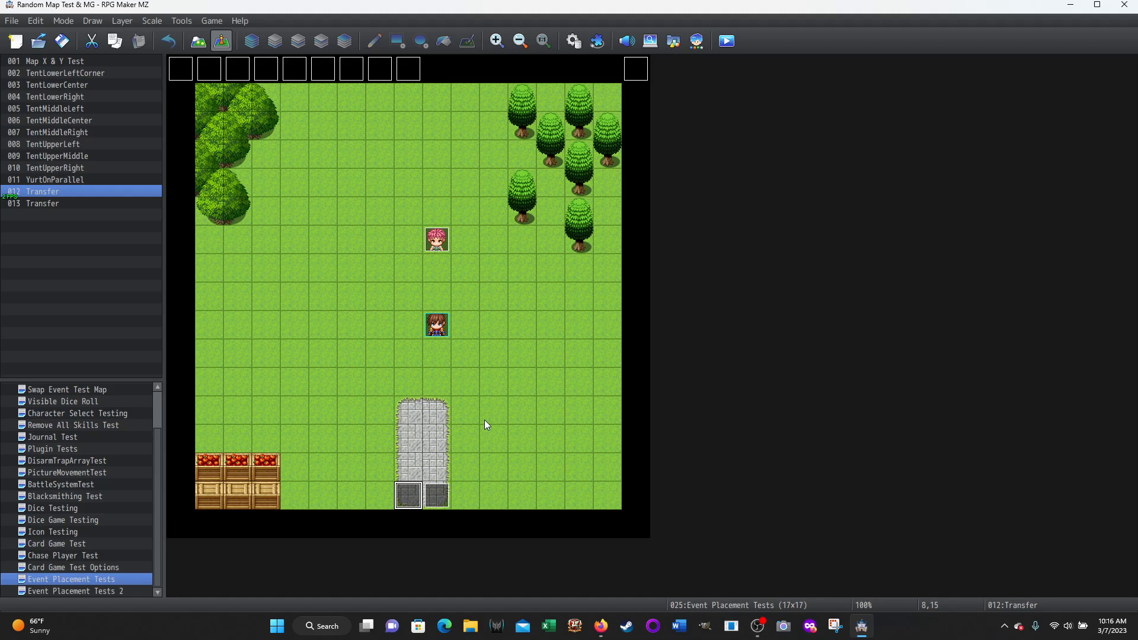
# Reopen YurtOnParallel to recheck page 1's commands and the empty page 2, and close it without changes
pyautogui.doubleClick(635, 67)
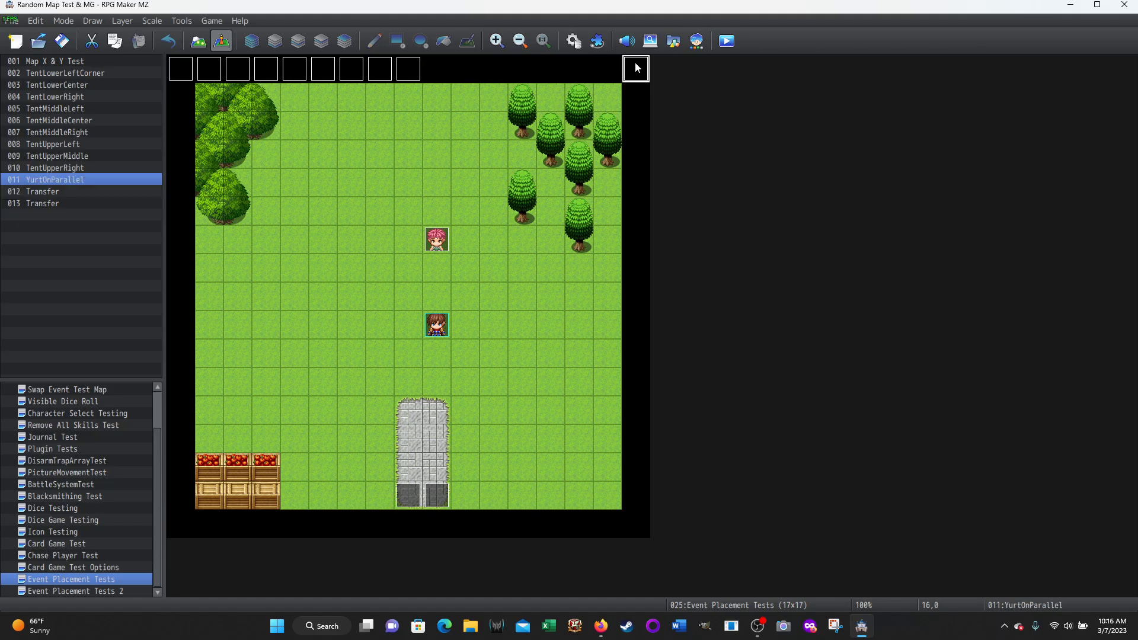
pyautogui.scroll(1, 689, 257)
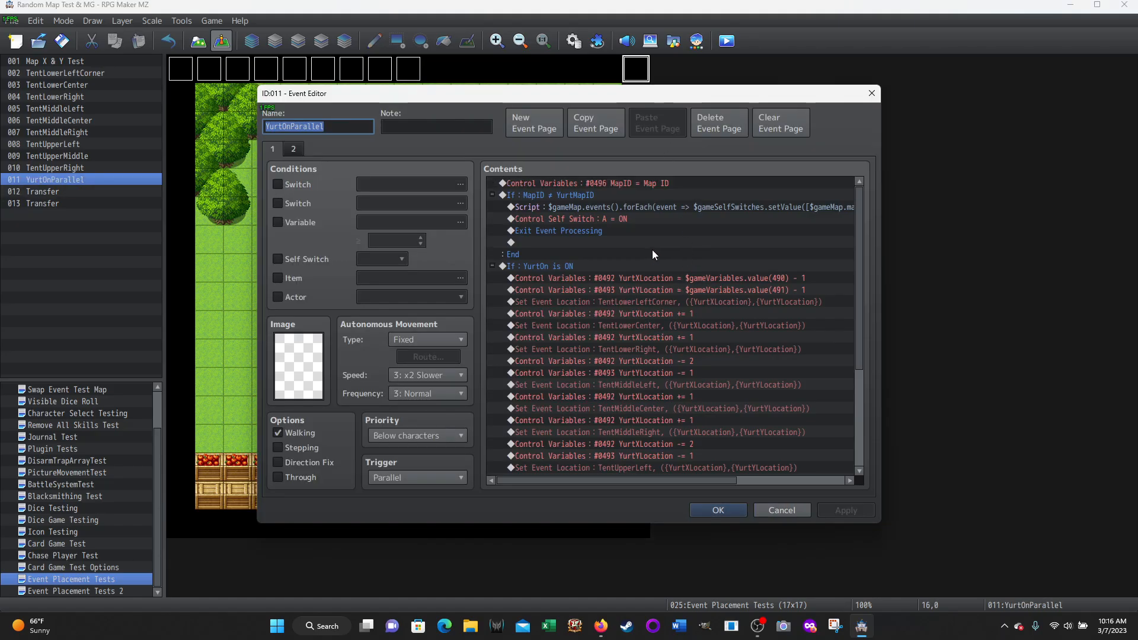
pyautogui.scroll(-4, 652, 248)
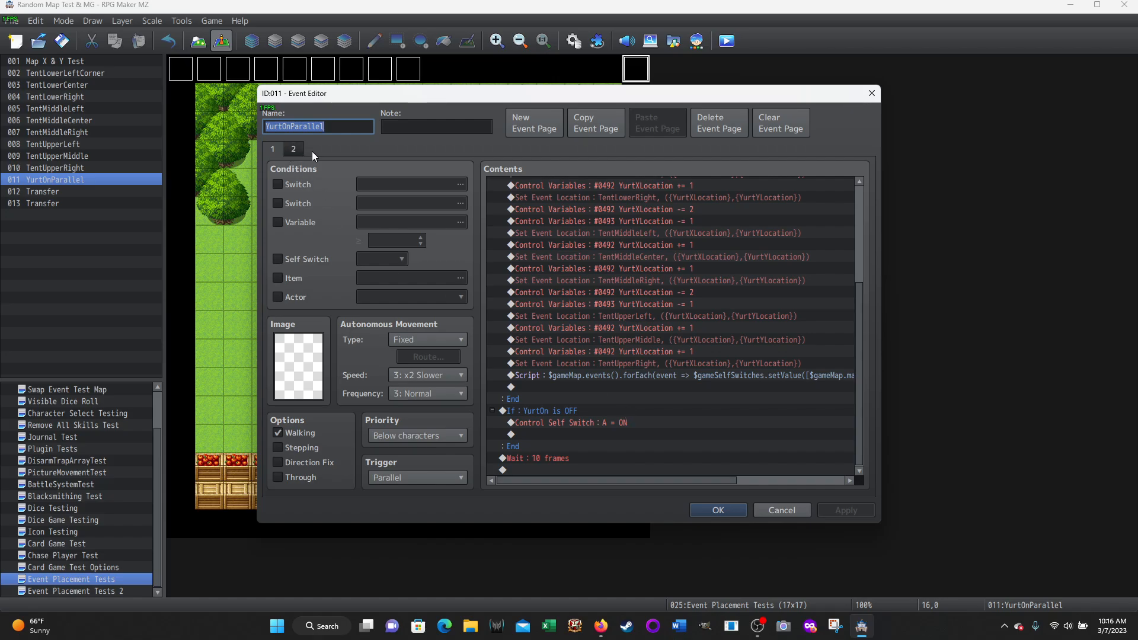
pyautogui.click(294, 150)
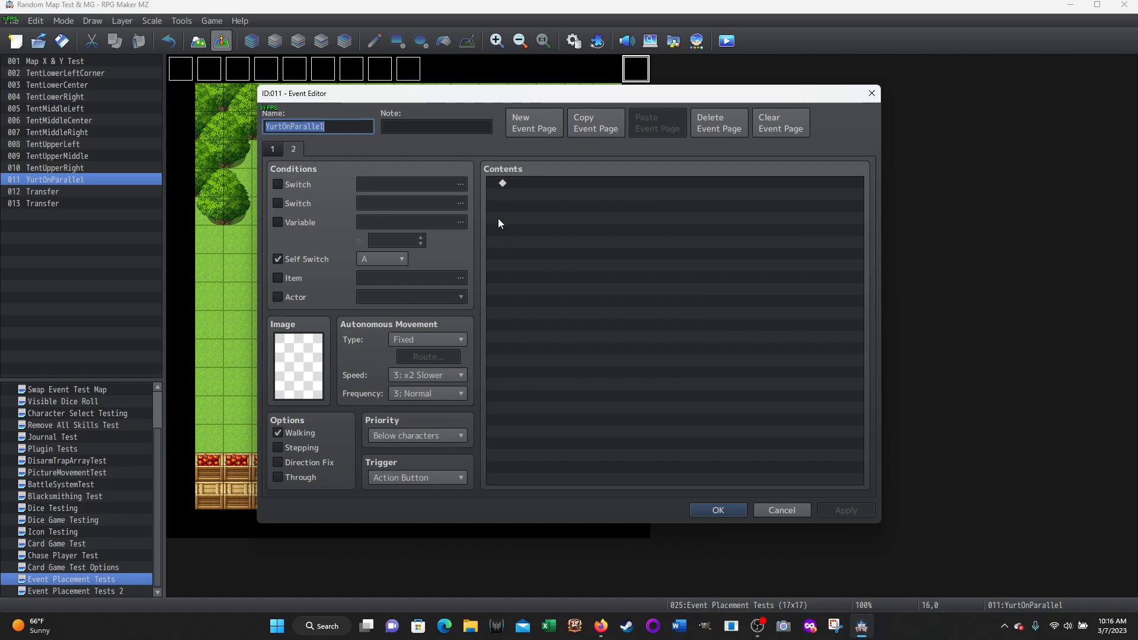
pyautogui.click(775, 507)
# Compare Transfer event 012's self switch reset script with YurtOnParallel's page 2 condition and page 1 Parallel trigger
pyautogui.doubleClick(409, 495)
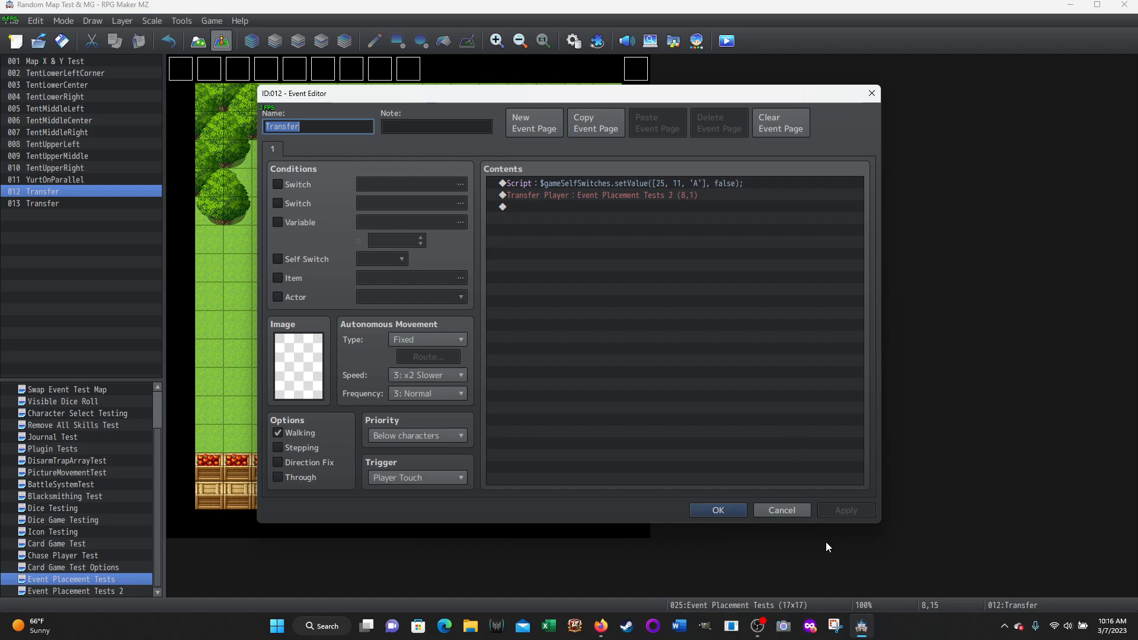
pyautogui.click(784, 511)
pyautogui.doubleClick(637, 69)
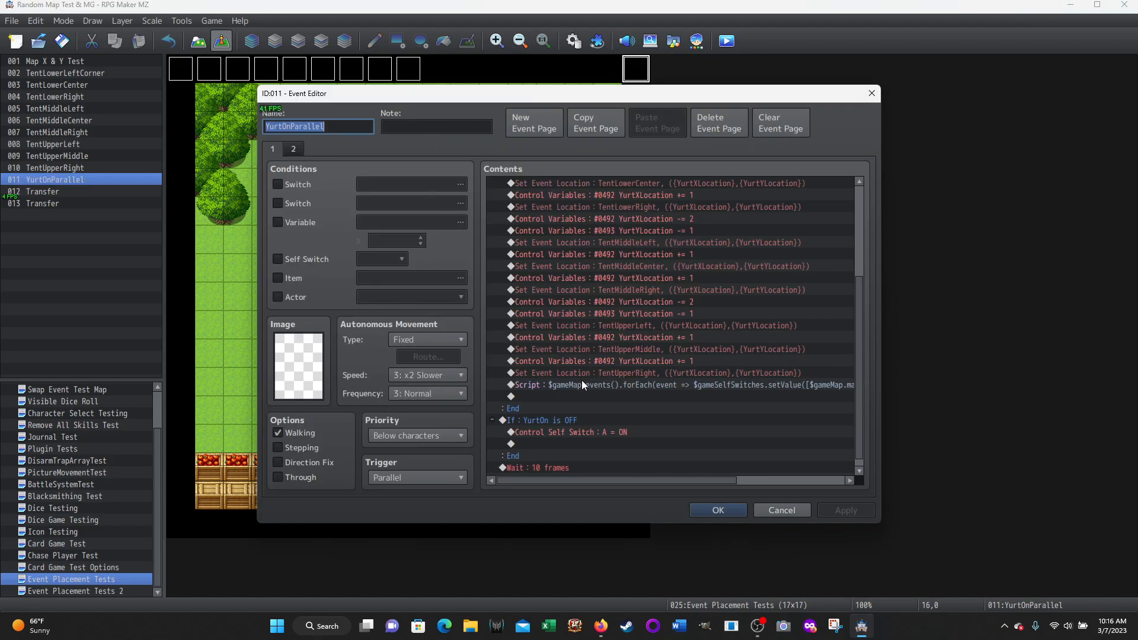
pyautogui.click(294, 150)
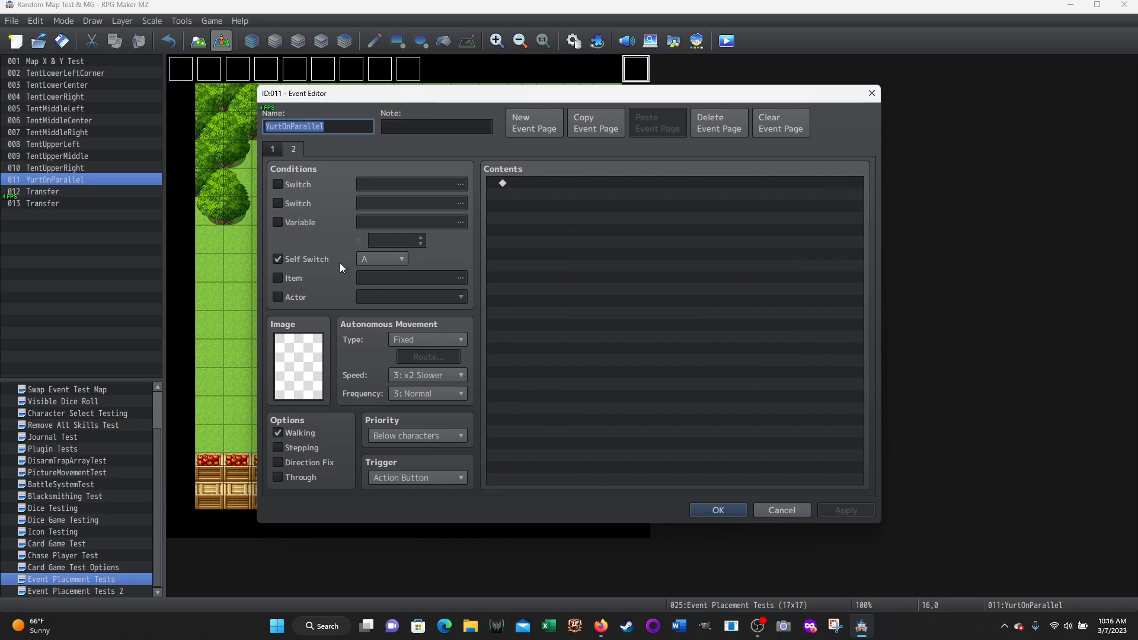
pyautogui.click(274, 150)
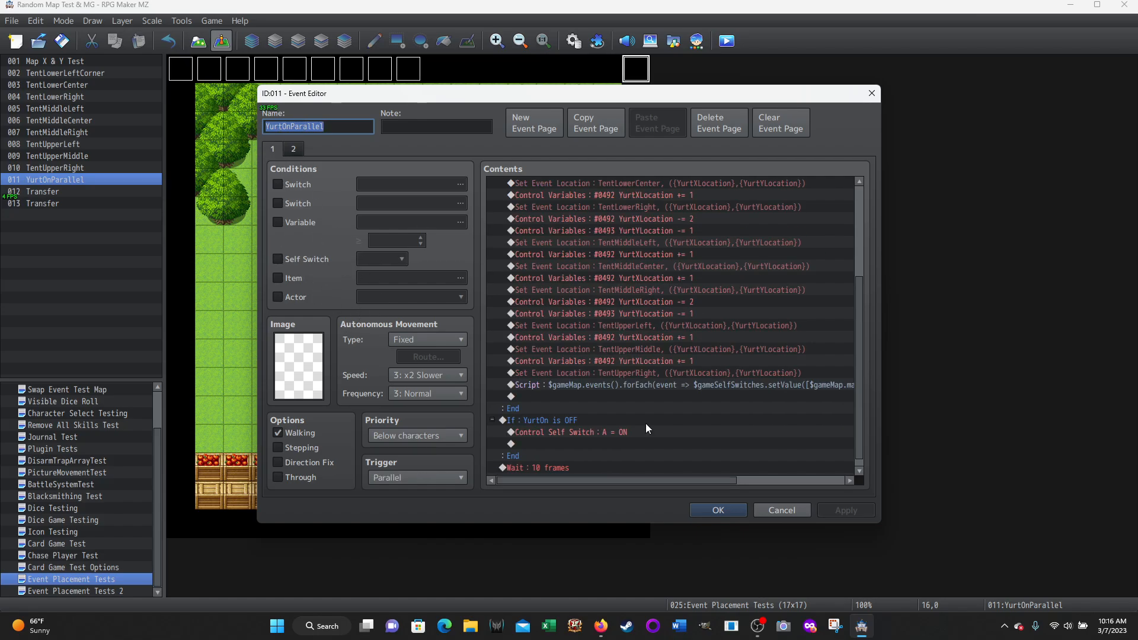
pyautogui.scroll(10, 760, 334)
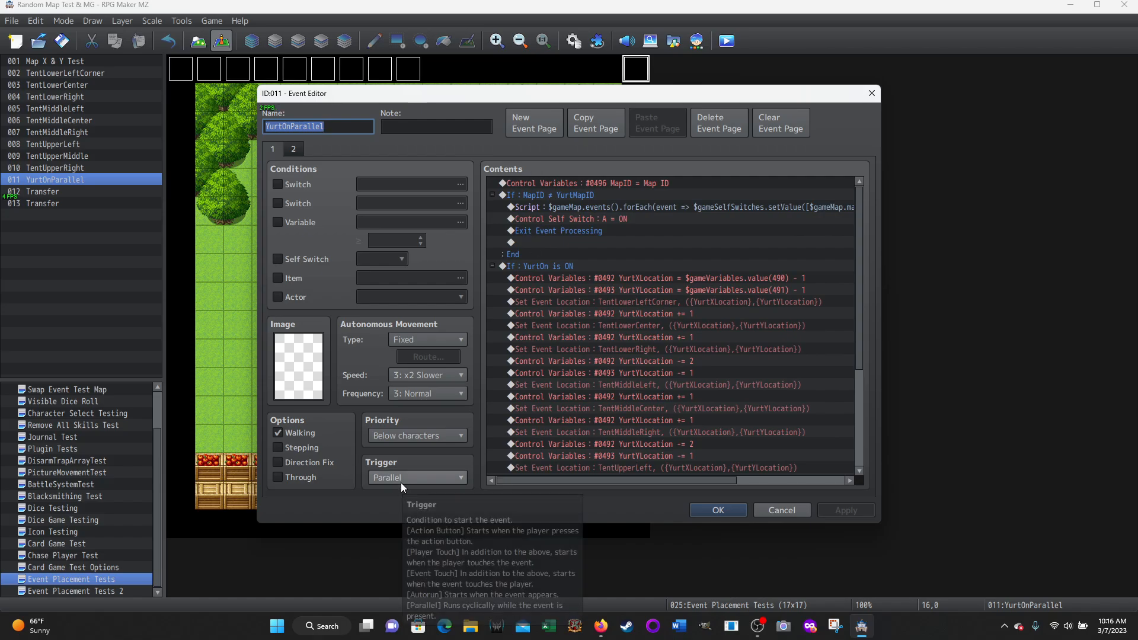
pyautogui.click(782, 511)
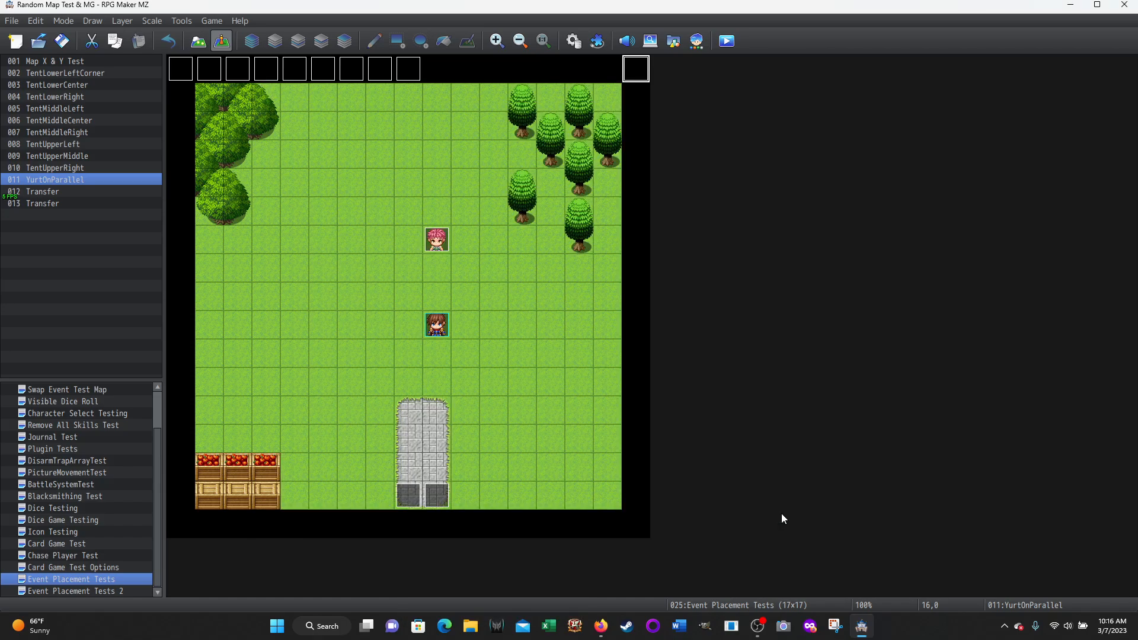
# Inspect the self switch script and player transfer in Transfer event 013, and close it without changes
pyautogui.doubleClick(432, 494)
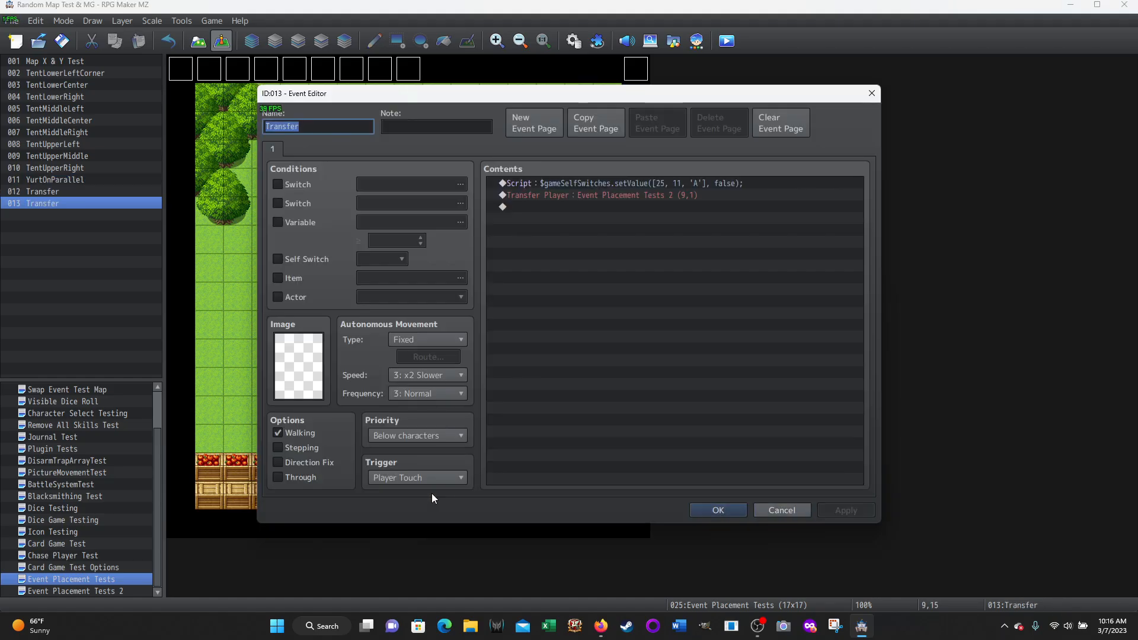
pyautogui.click(593, 184)
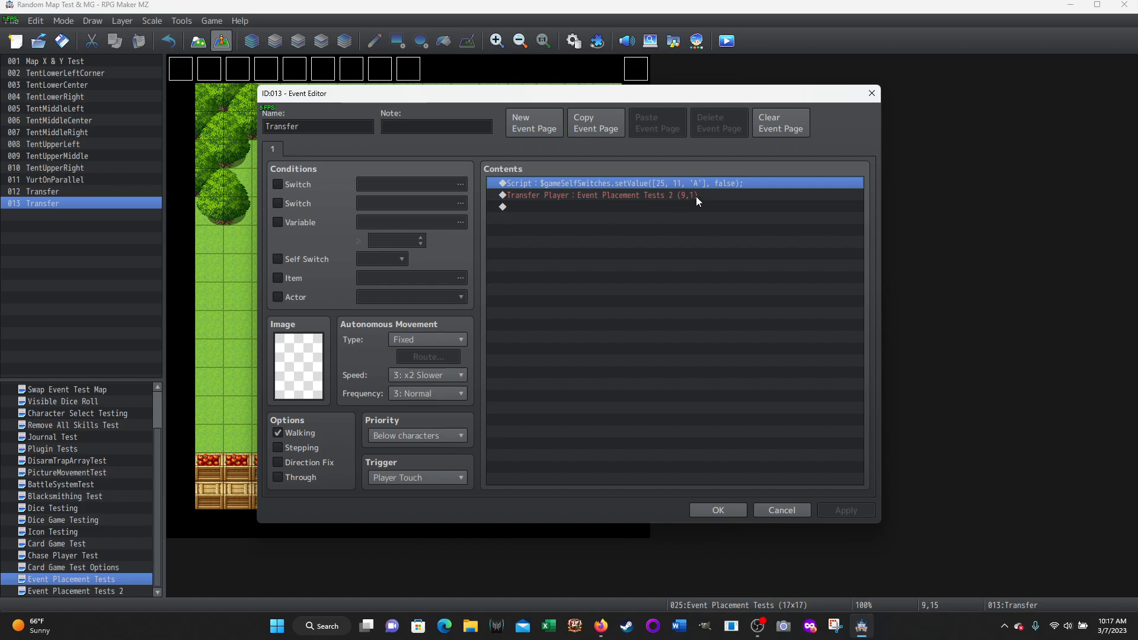
pyautogui.click(769, 513)
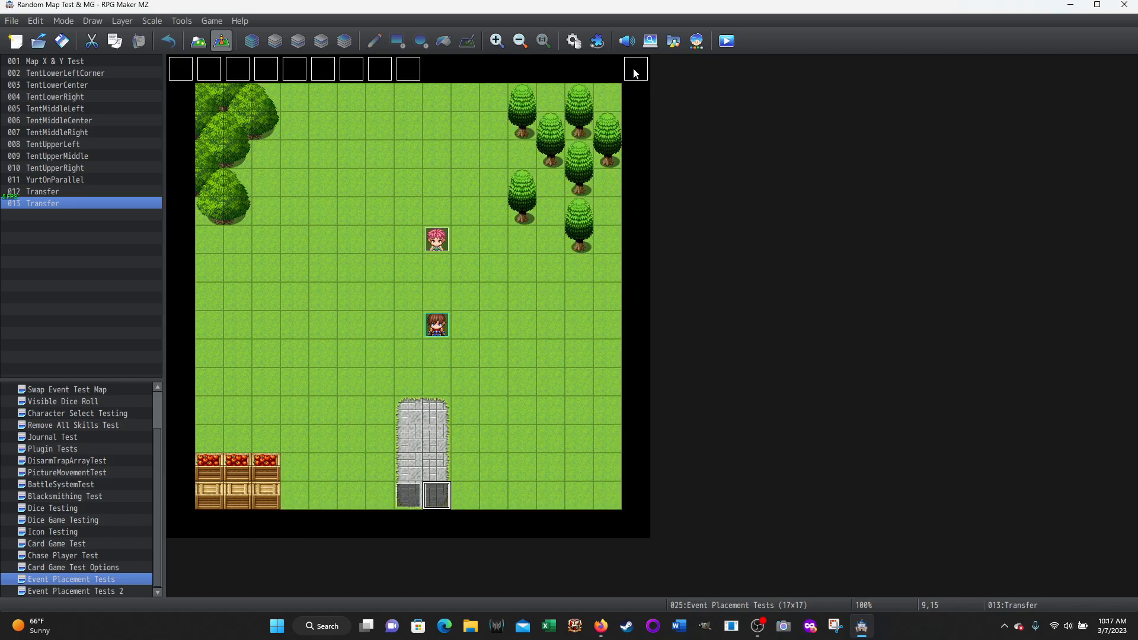
# Examine the fade, self switch script and MG Test transfer on page 2 of the TentLowerCenter event
pyautogui.doubleClick(209, 70)
pyautogui.click(288, 149)
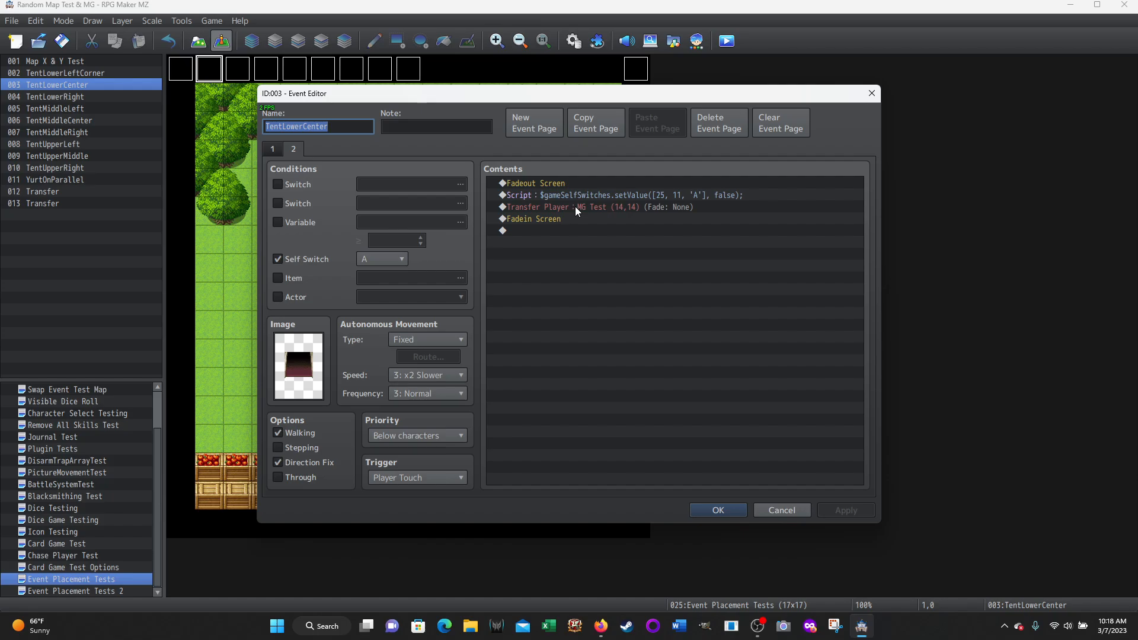
pyautogui.moveTo(58, 623)
pyautogui.click(778, 510)
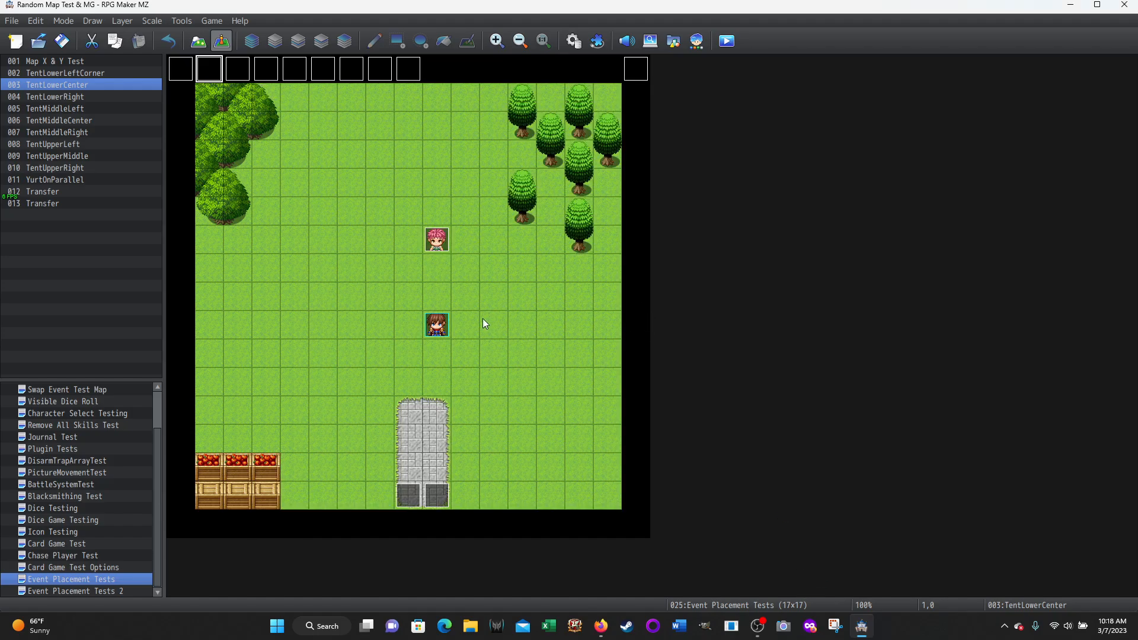
# Open the MG Test map and examine the YurtPortal event's self switch script and variable-based player transfer
pyautogui.scroll(2, 54, 425)
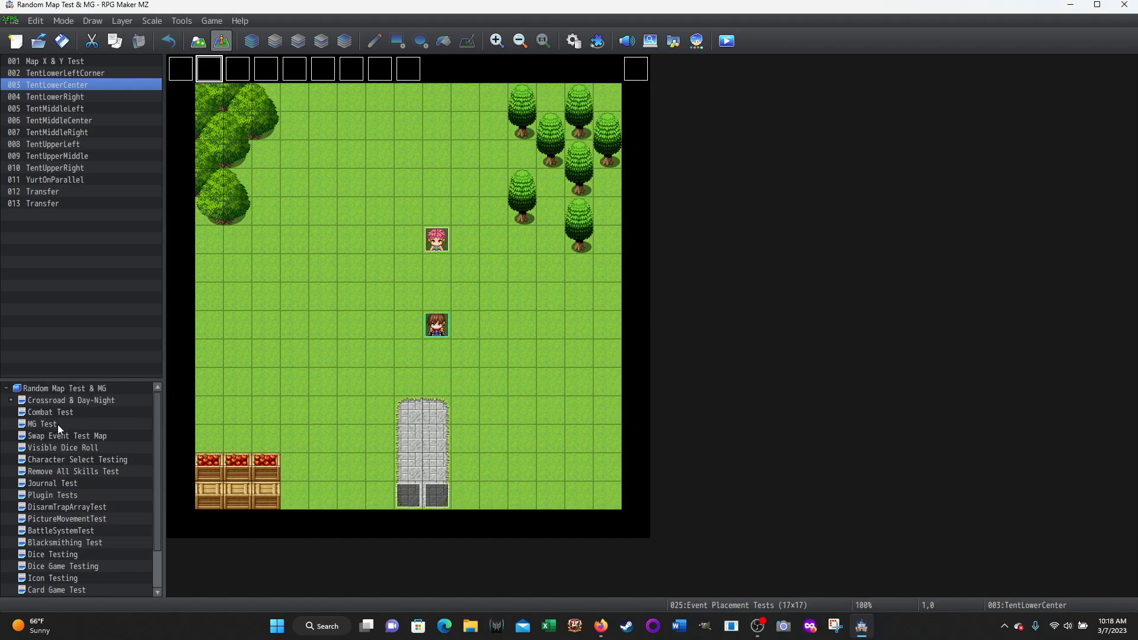
pyautogui.click(41, 423)
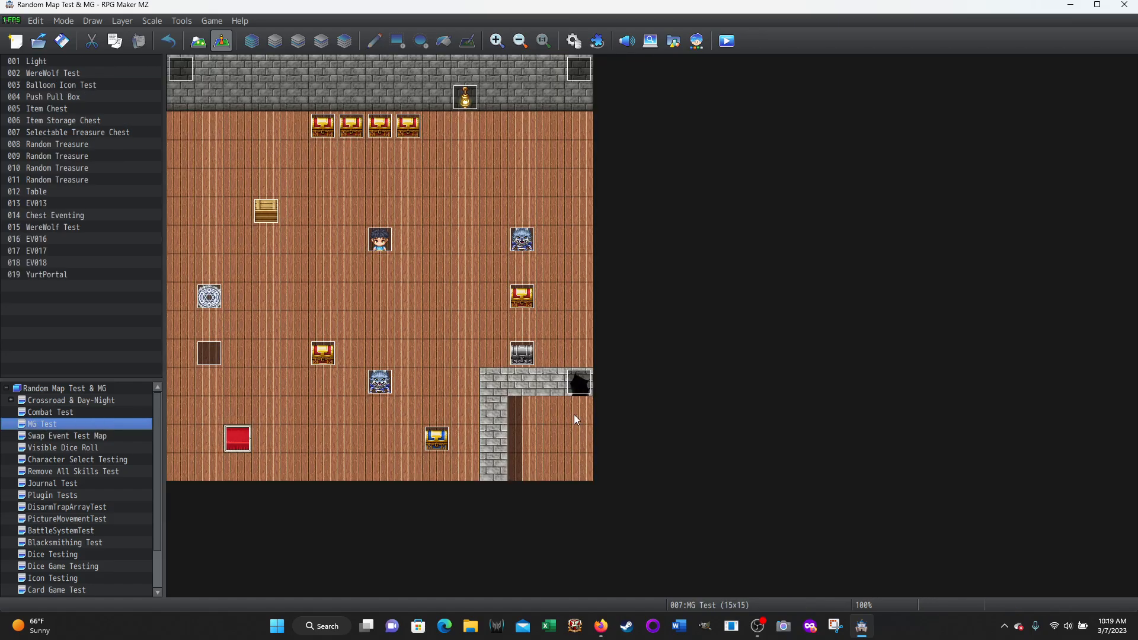
pyautogui.doubleClick(581, 383)
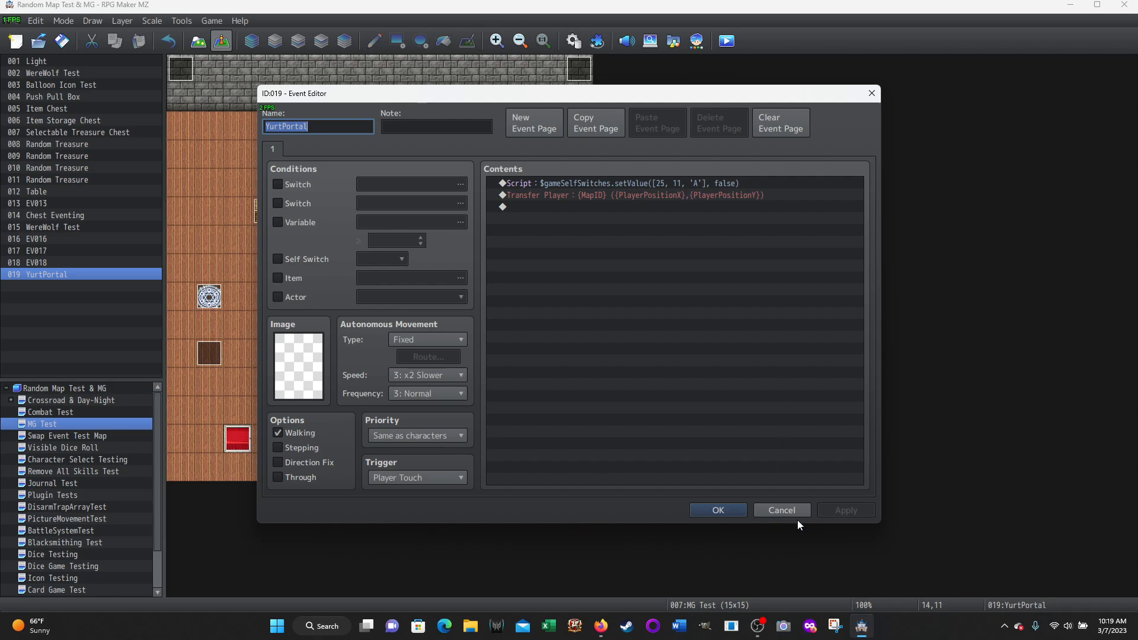
pyautogui.click(774, 509)
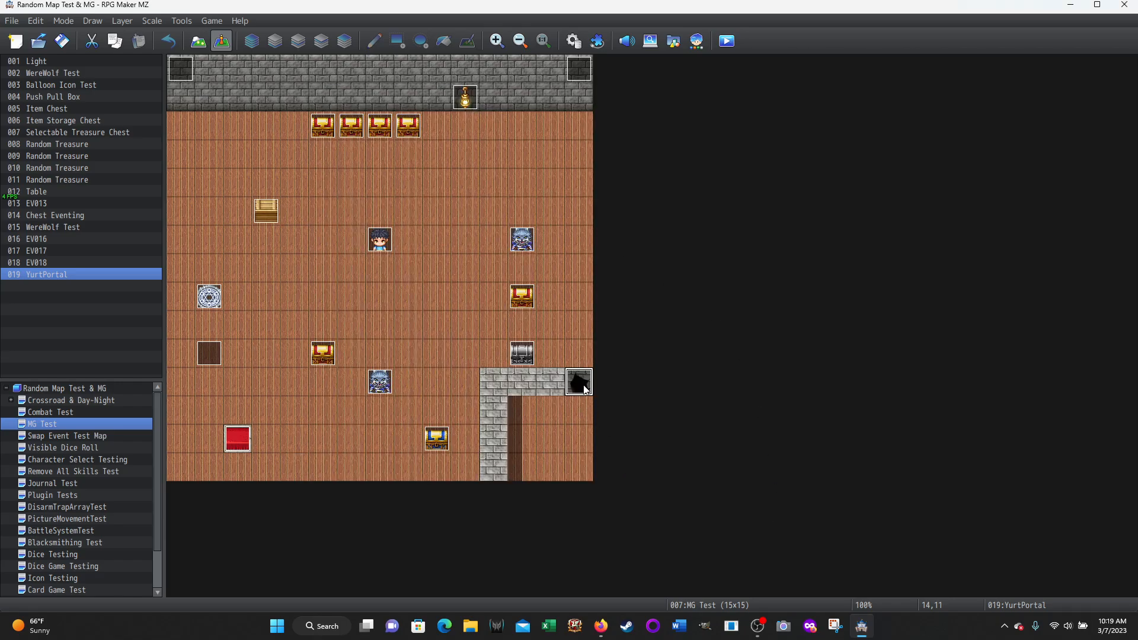
pyautogui.doubleClick(582, 382)
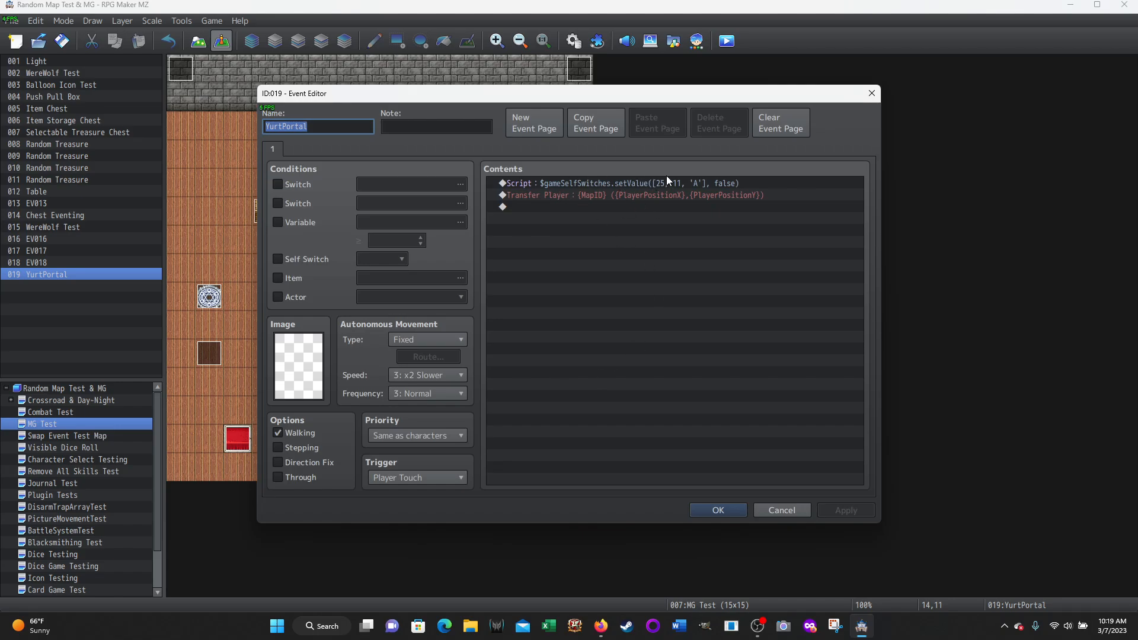
pyautogui.click(578, 183)
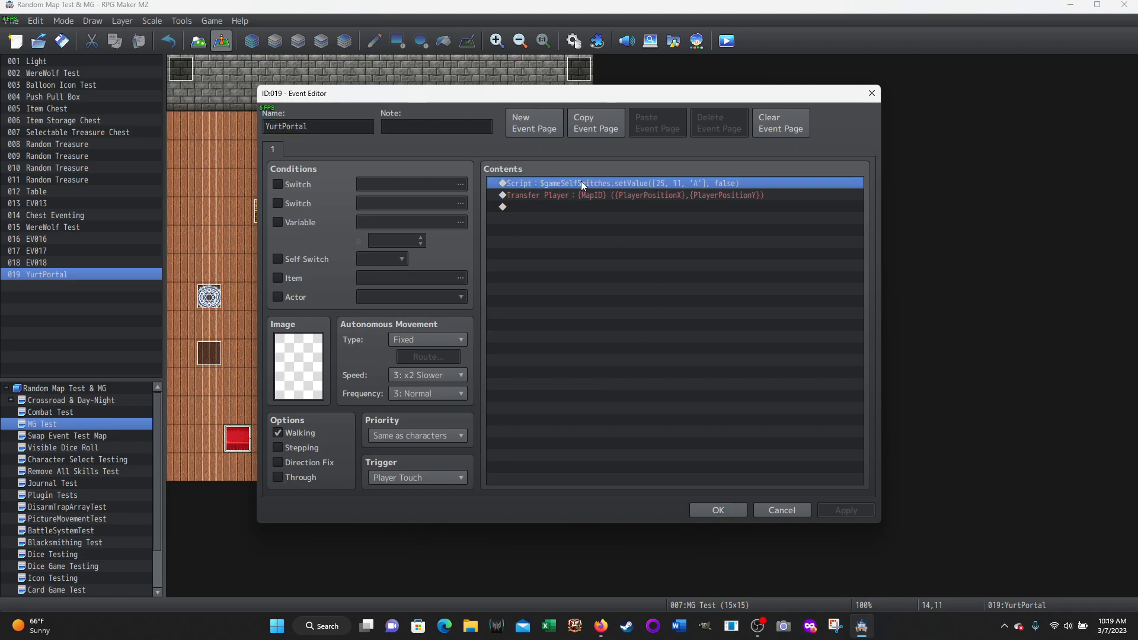
pyautogui.click(780, 510)
# Return to the Event Placement Tests map and recheck the self switch script on TentLowerCenter's page 2
pyautogui.scroll(-2, 71, 564)
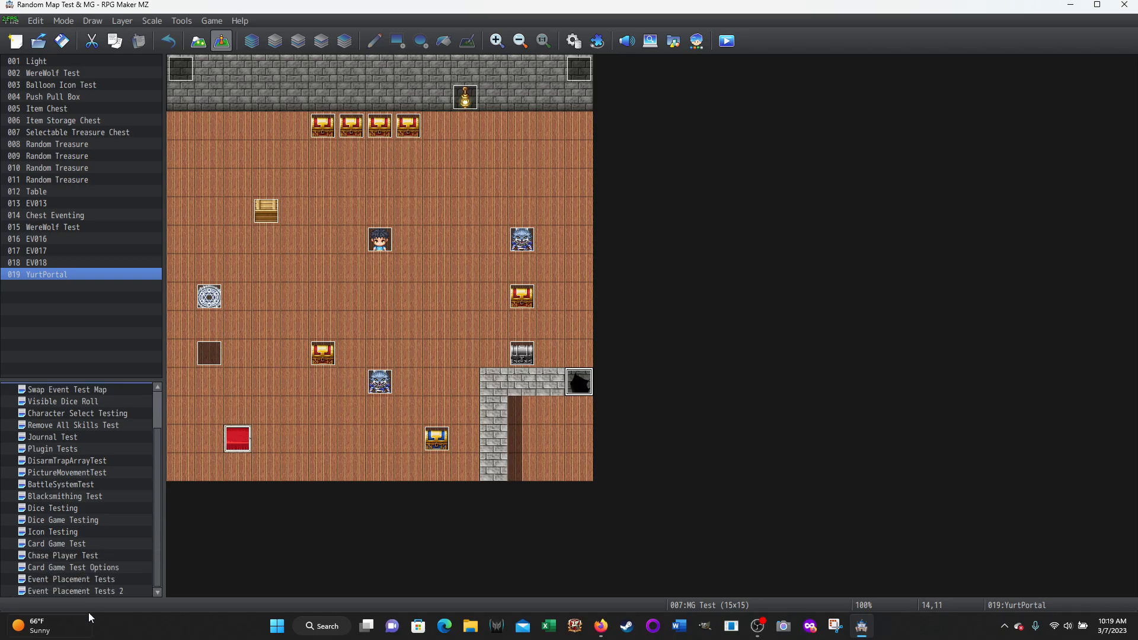
pyautogui.click(55, 581)
pyautogui.doubleClick(209, 69)
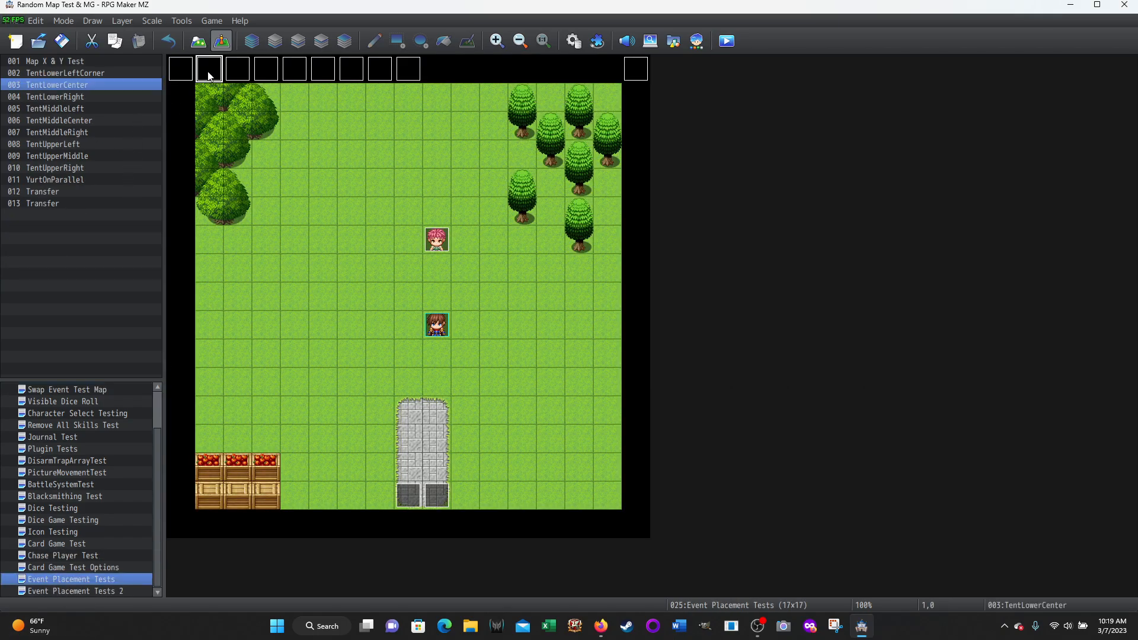
pyautogui.click(291, 150)
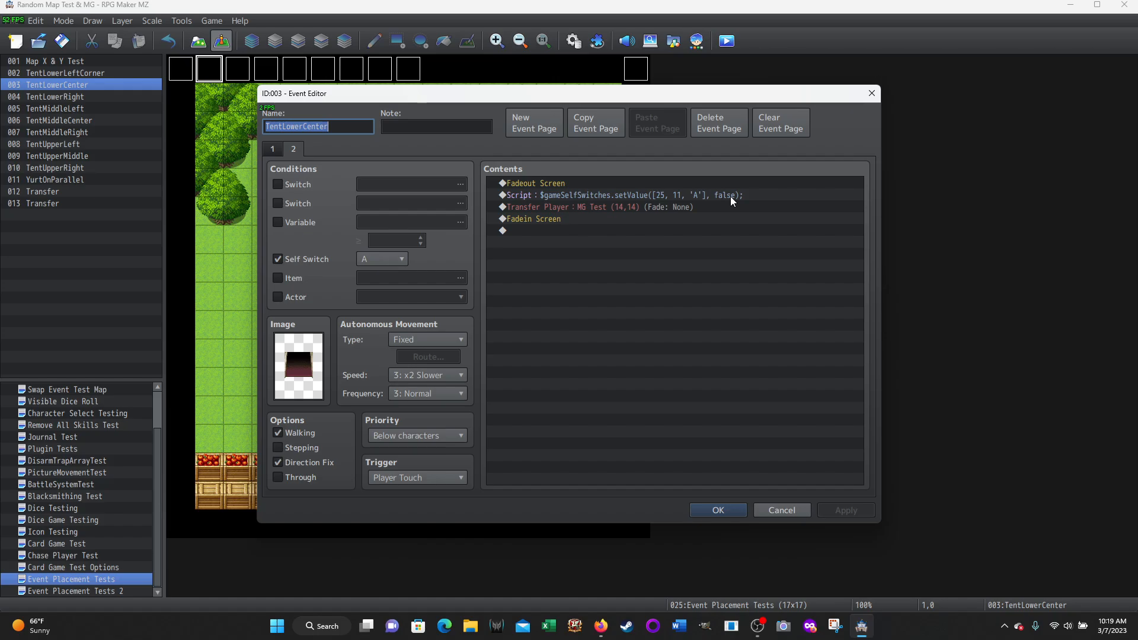
pyautogui.click(779, 512)
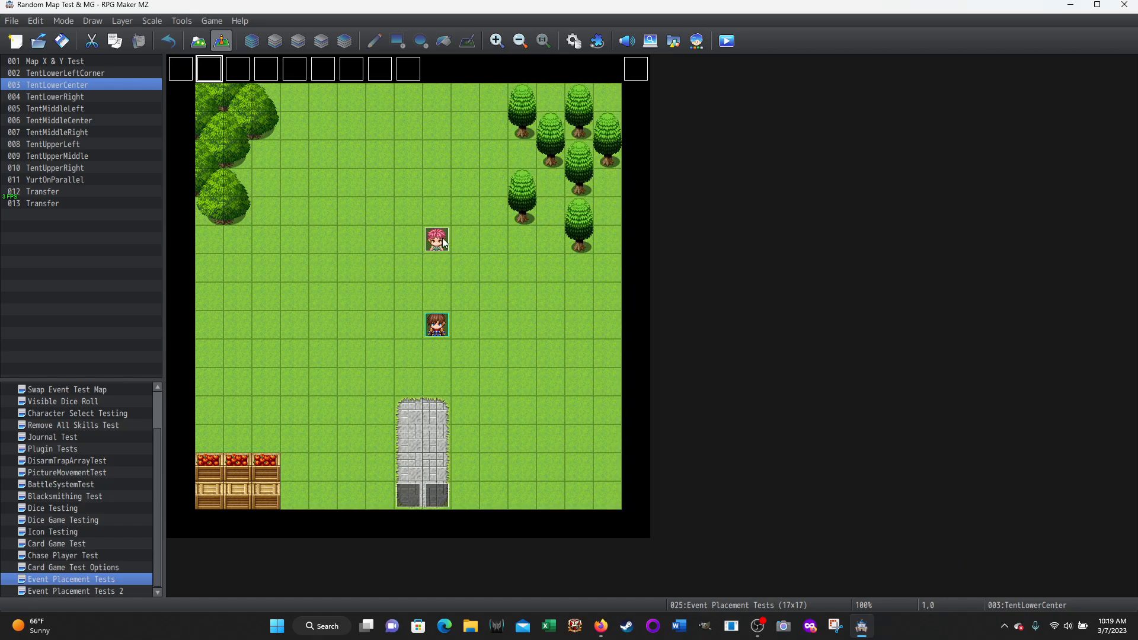
# Review the player movement routes in the Yurt common event and the YurtOnParallel commands on the Event Placement Tests map, without changing either
pyautogui.click(184, 73)
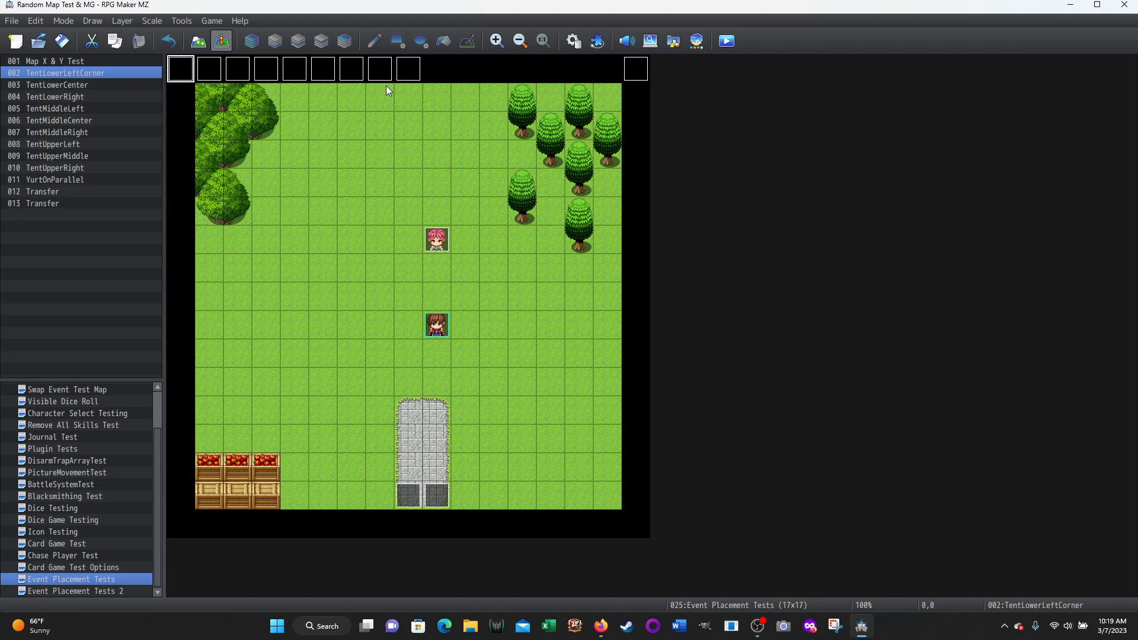
pyautogui.click(575, 40)
pyautogui.scroll(6, 639, 301)
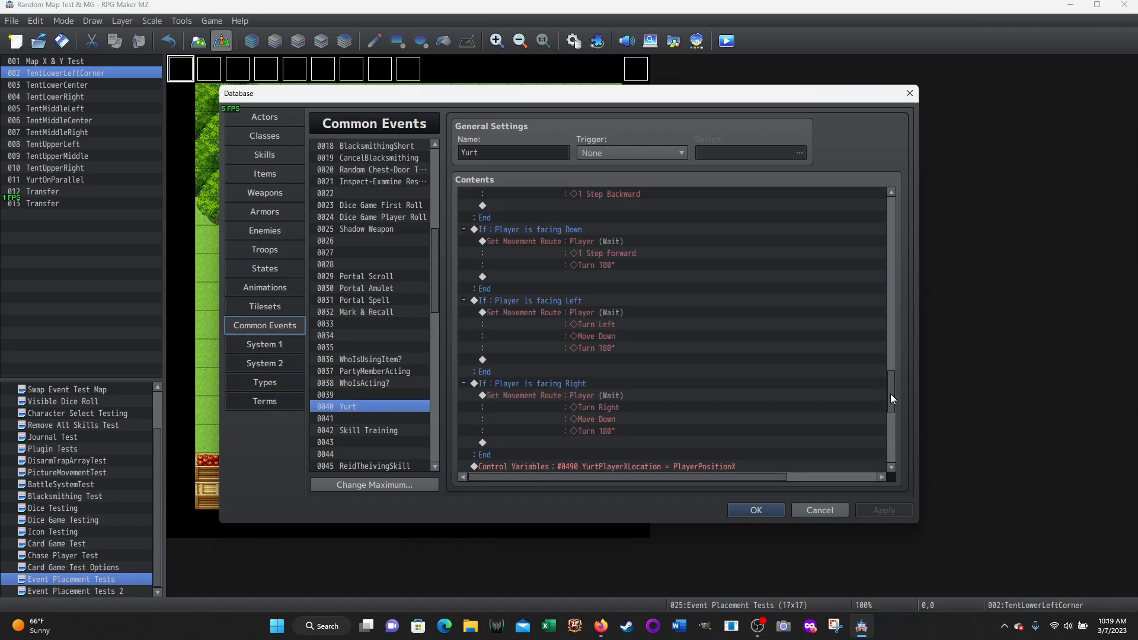
pyautogui.moveTo(893, 394); pyautogui.dragTo(879, 233)
pyautogui.click(814, 511)
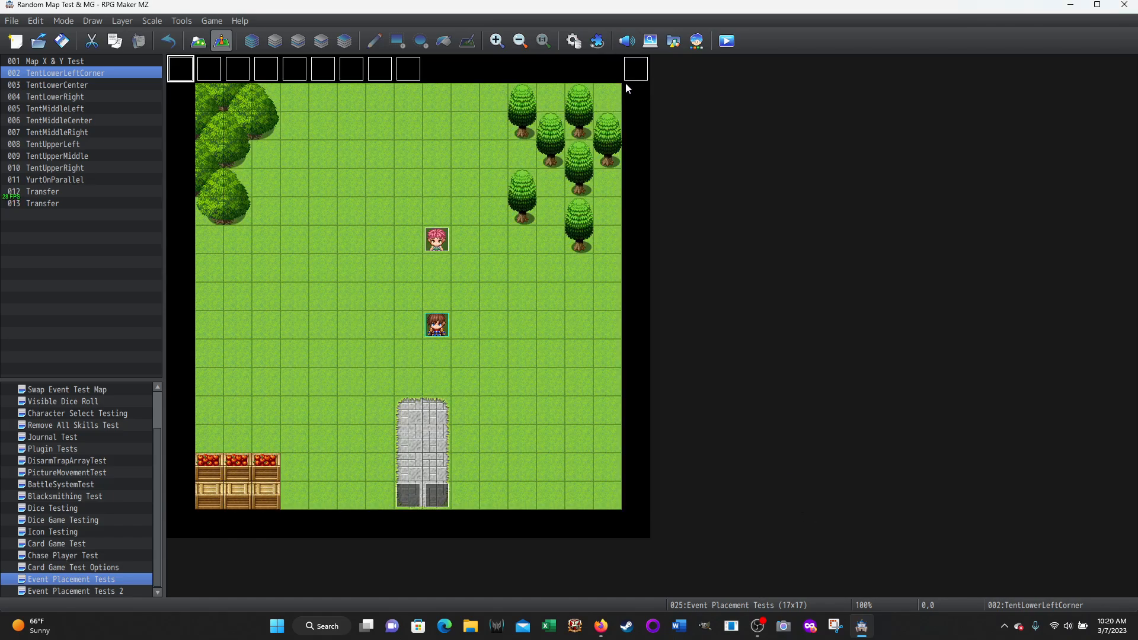
pyautogui.doubleClick(635, 69)
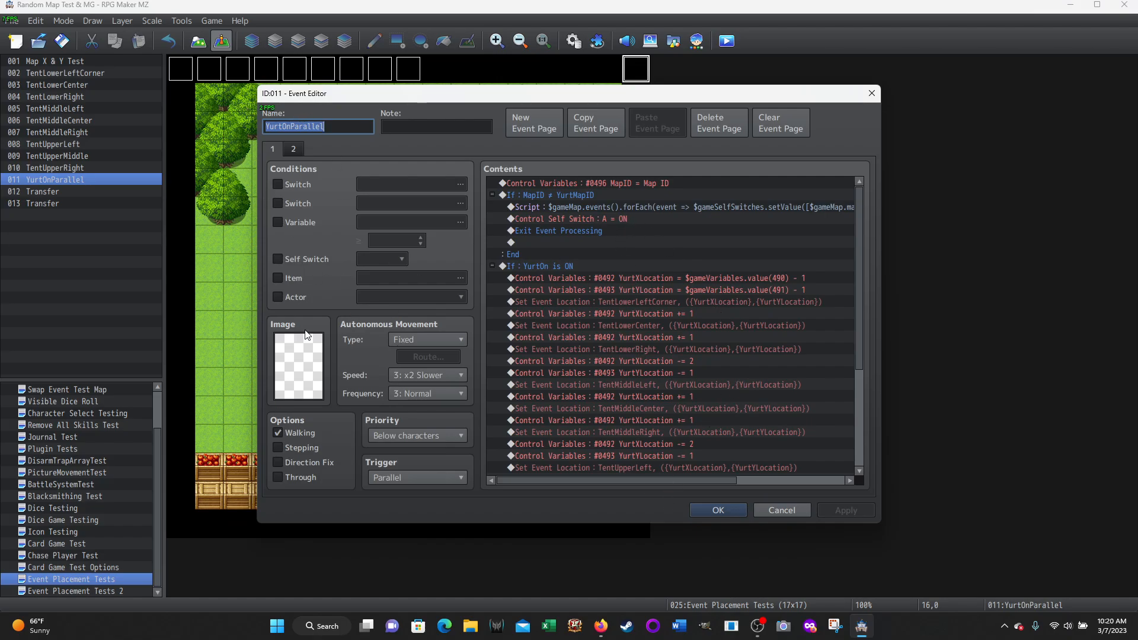
pyautogui.click(795, 509)
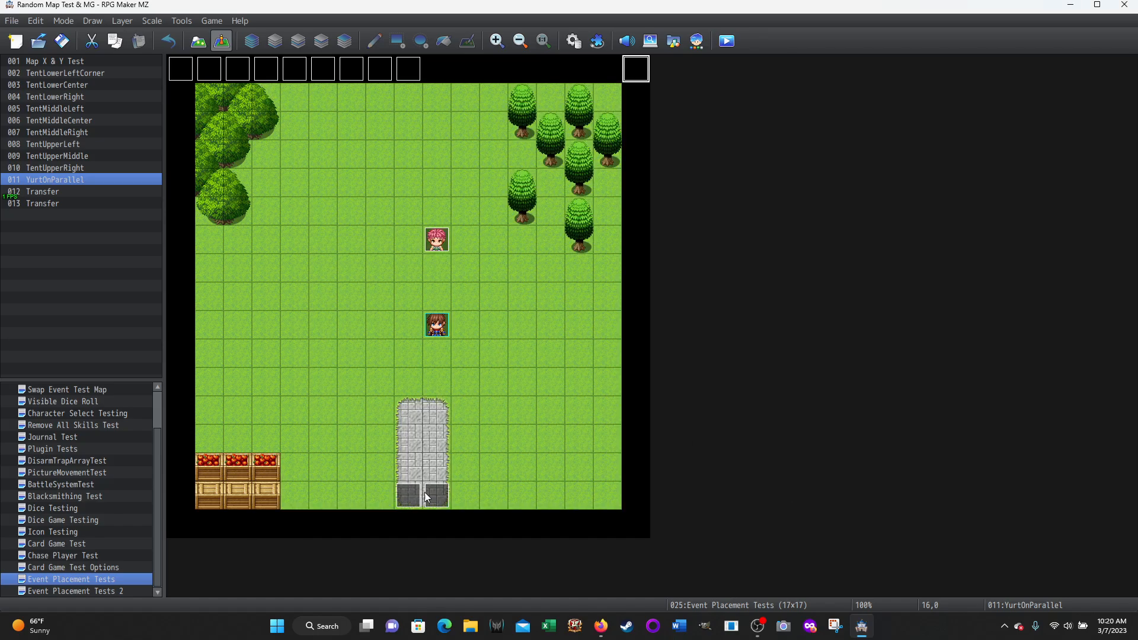
# Open the Event Placement Tests 2 map and compare pages 1 and 2 of the TentLowerLeftCorner event
pyautogui.click(85, 592)
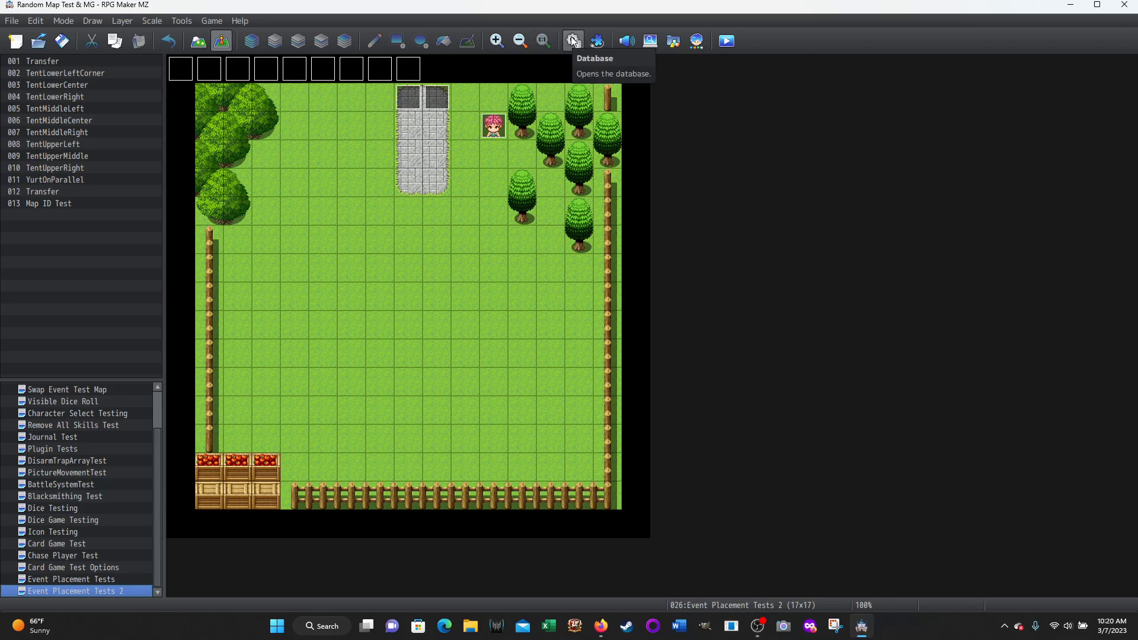
pyautogui.doubleClick(180, 65)
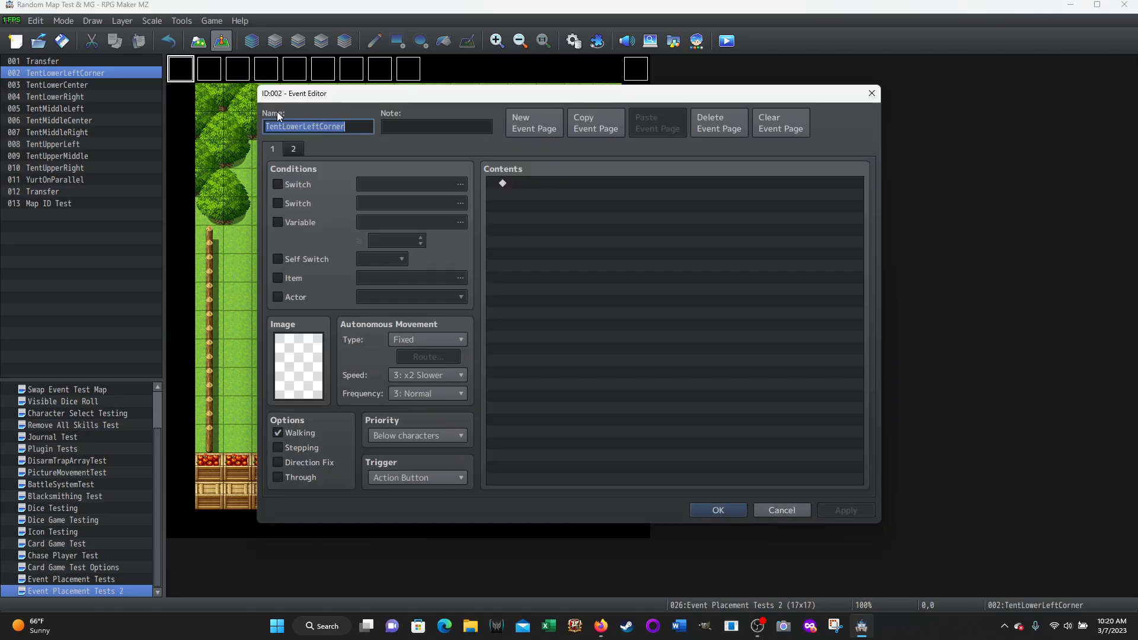
pyautogui.click(297, 146)
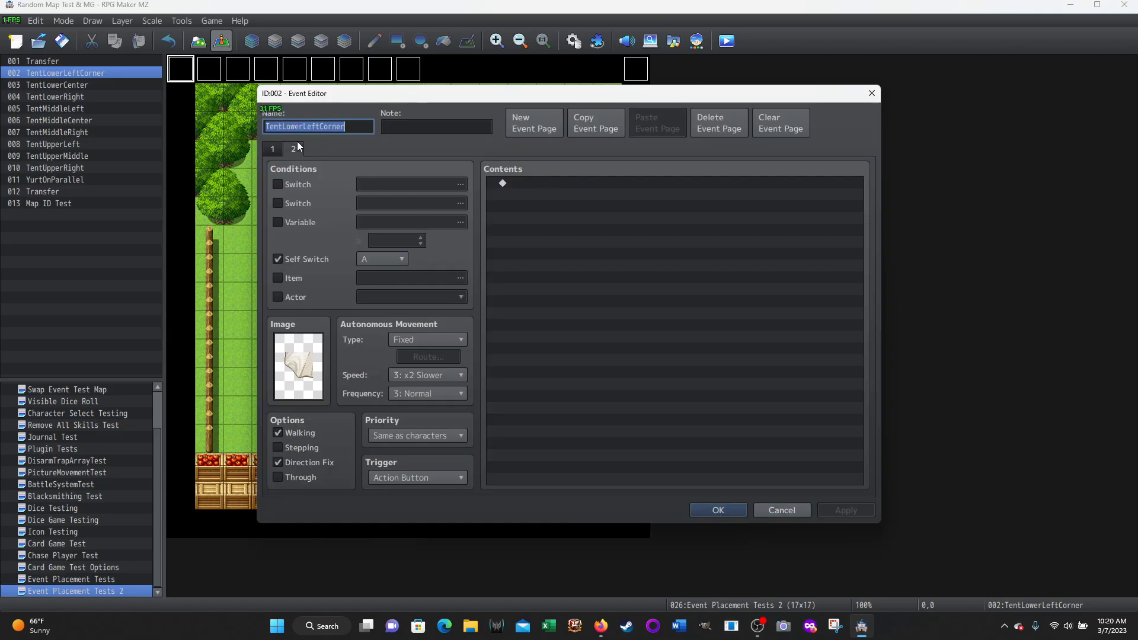
pyautogui.click(275, 142)
pyautogui.click(290, 152)
pyautogui.click(272, 149)
pyautogui.click(783, 514)
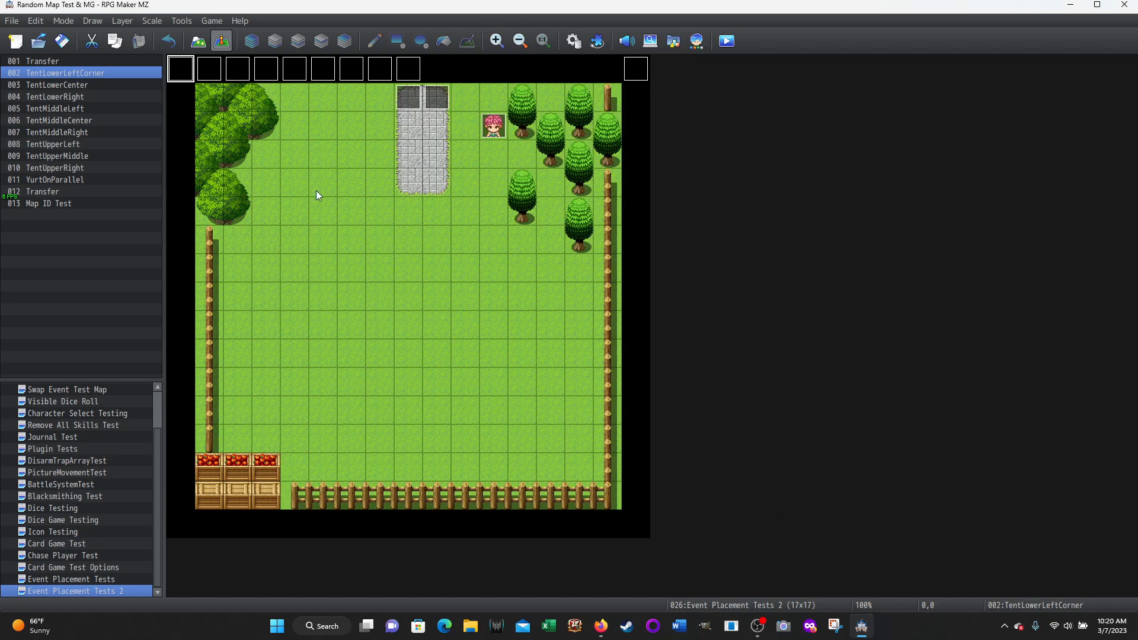
# Compare the two Event Placement Tests maps and examine the YurtOnParallel commands on Event Placement Tests 2
pyautogui.click(62, 579)
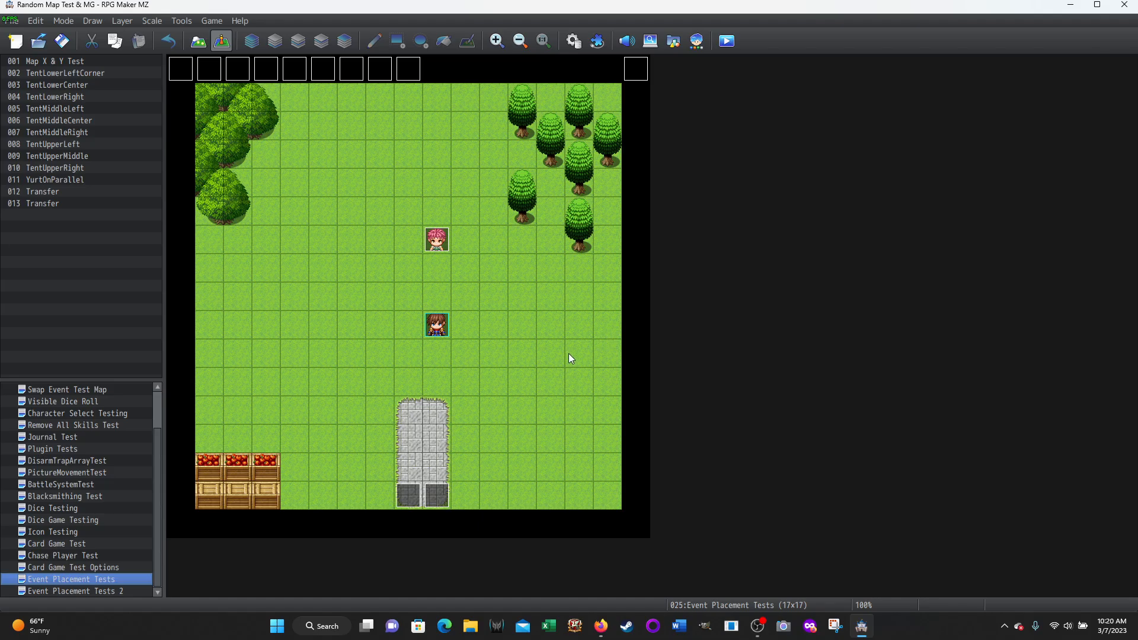
pyautogui.click(73, 592)
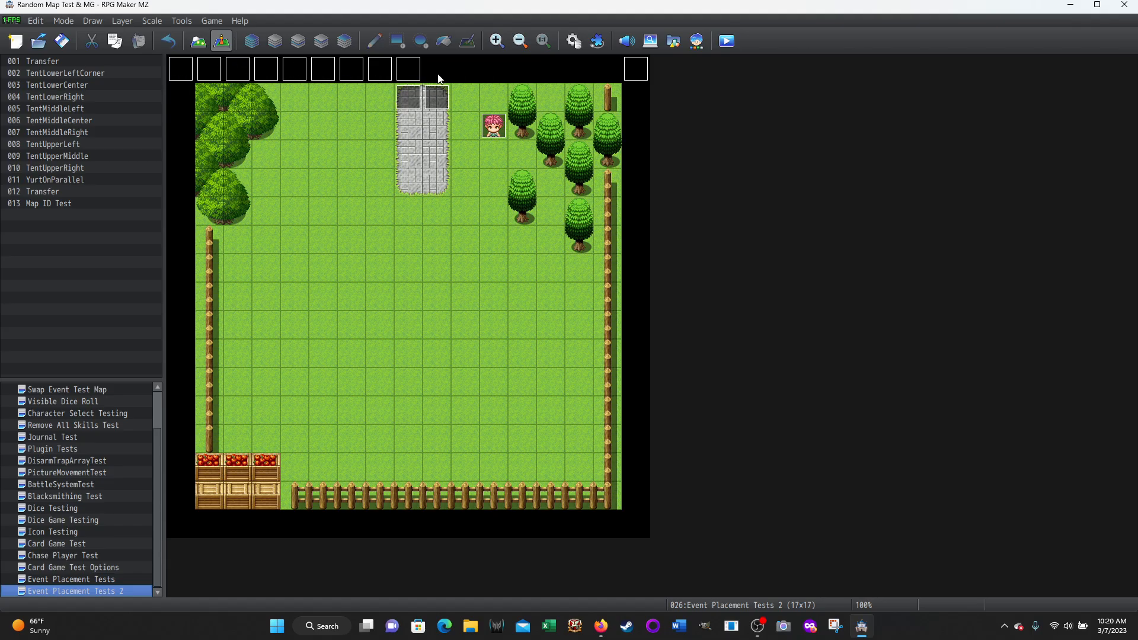
pyautogui.doubleClick(631, 77)
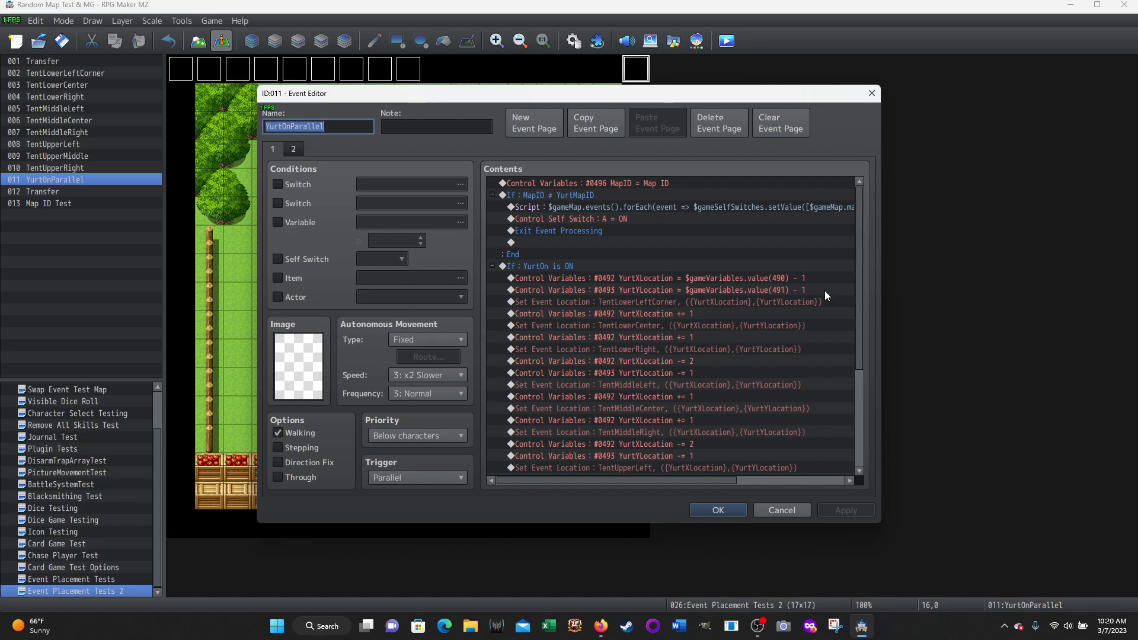
pyautogui.scroll(-4, 614, 375)
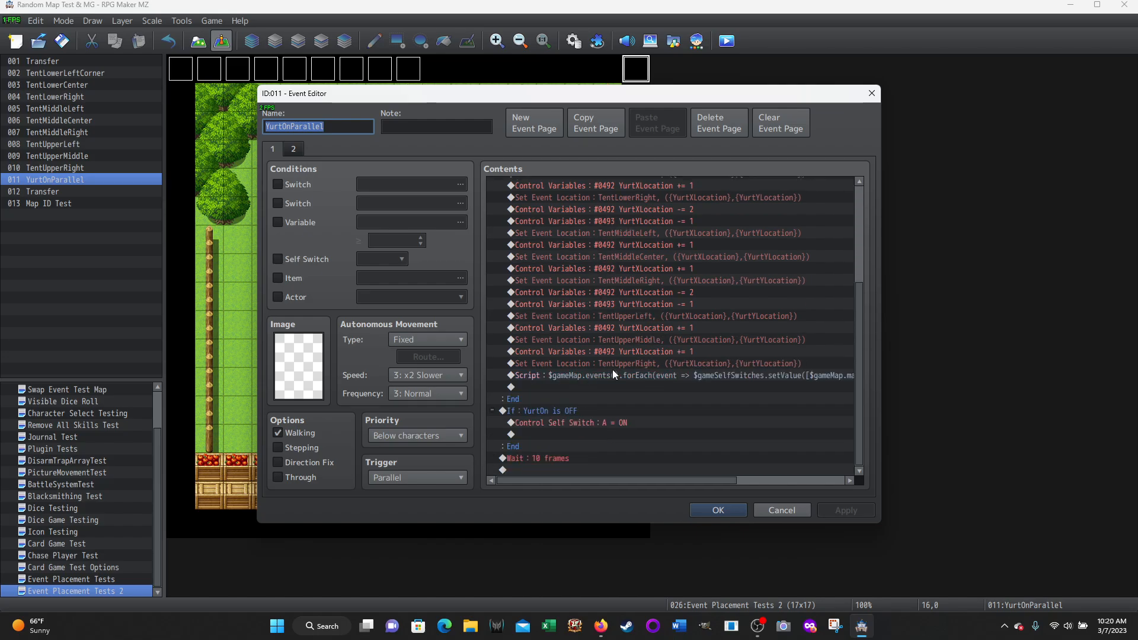
pyautogui.click(782, 511)
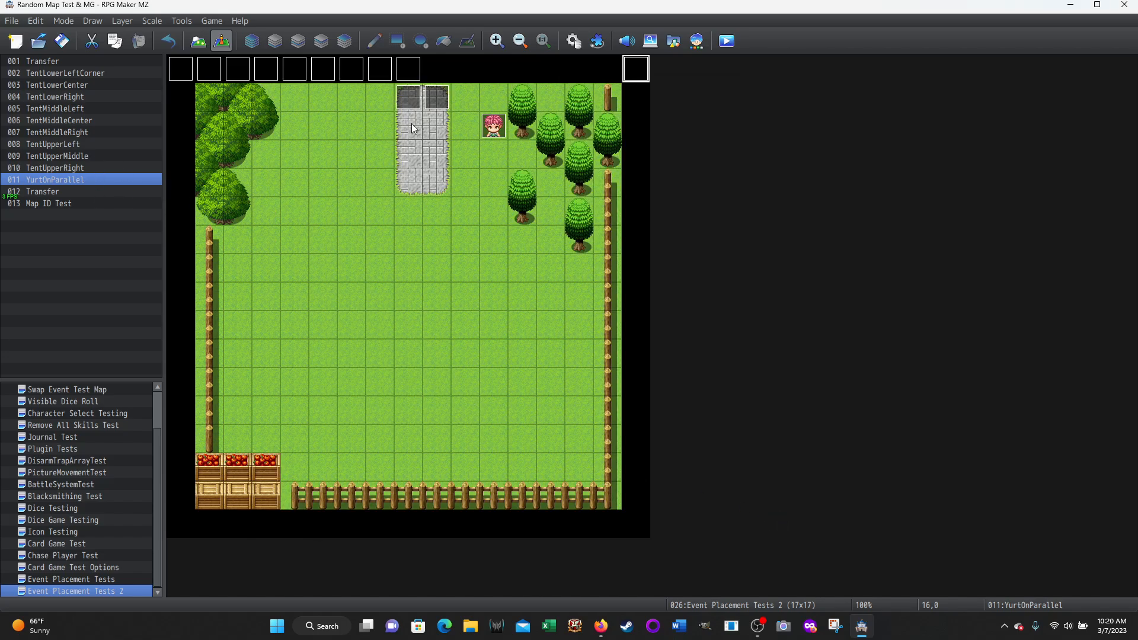
# Inspect the self switch script and player transfer in Transfer event 001, and the message text in the Map ID Test event
pyautogui.click(437, 96)
pyautogui.doubleClick(410, 99)
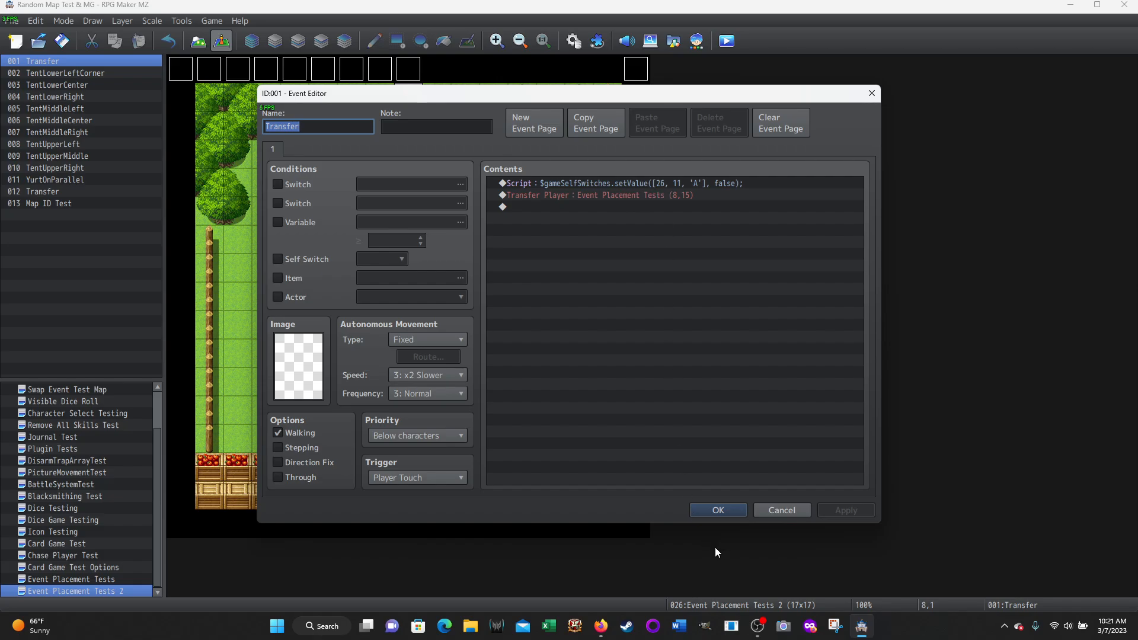
pyautogui.click(771, 512)
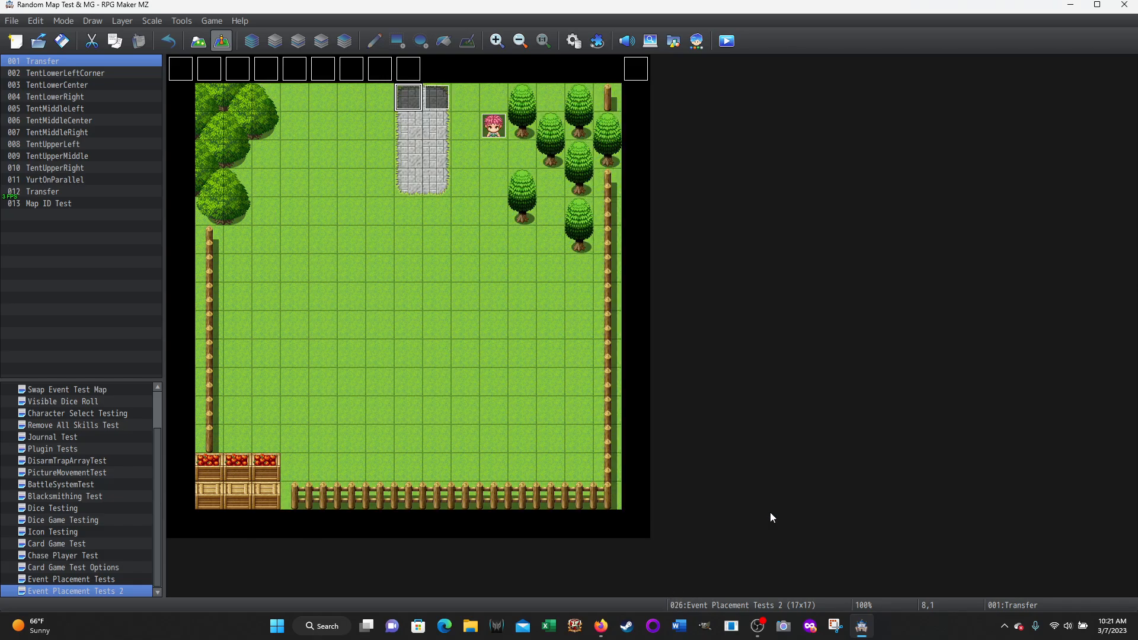
pyautogui.doubleClick(493, 136)
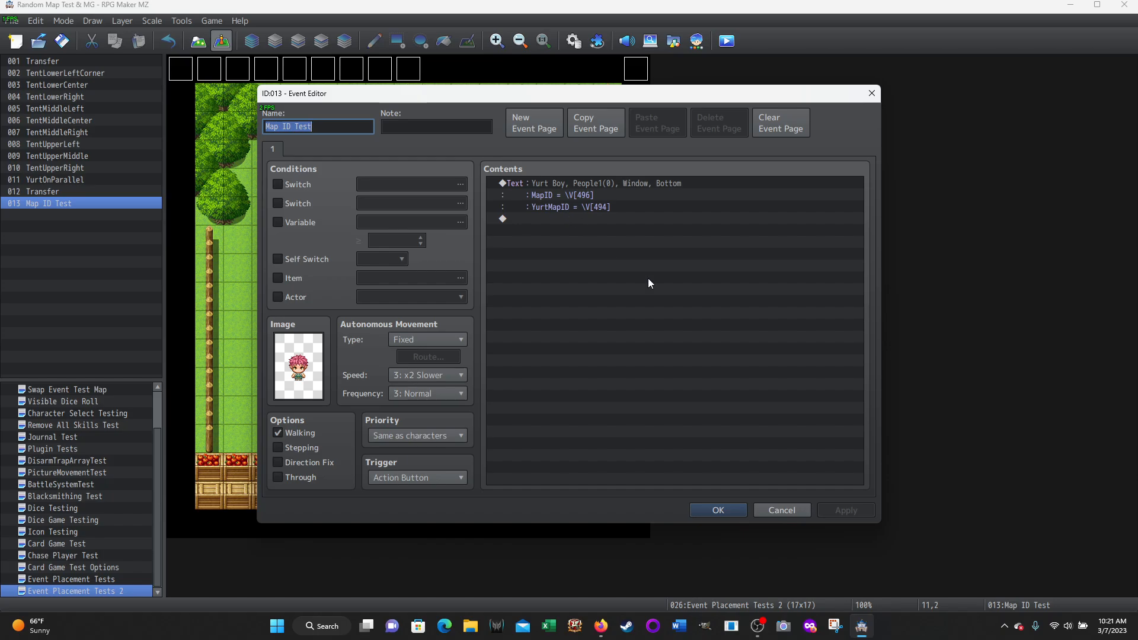
pyautogui.click(774, 510)
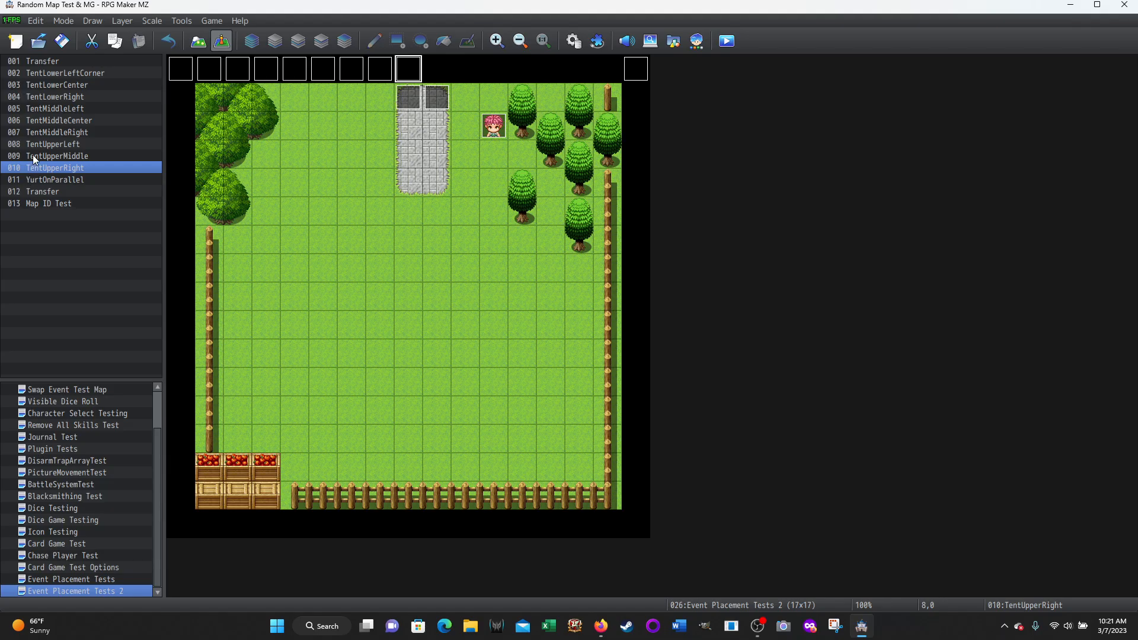
# Examine the self switch script under the MapID ≠ YurtMapID condition in YurtOnParallel, and close it without changes
pyautogui.click(638, 72)
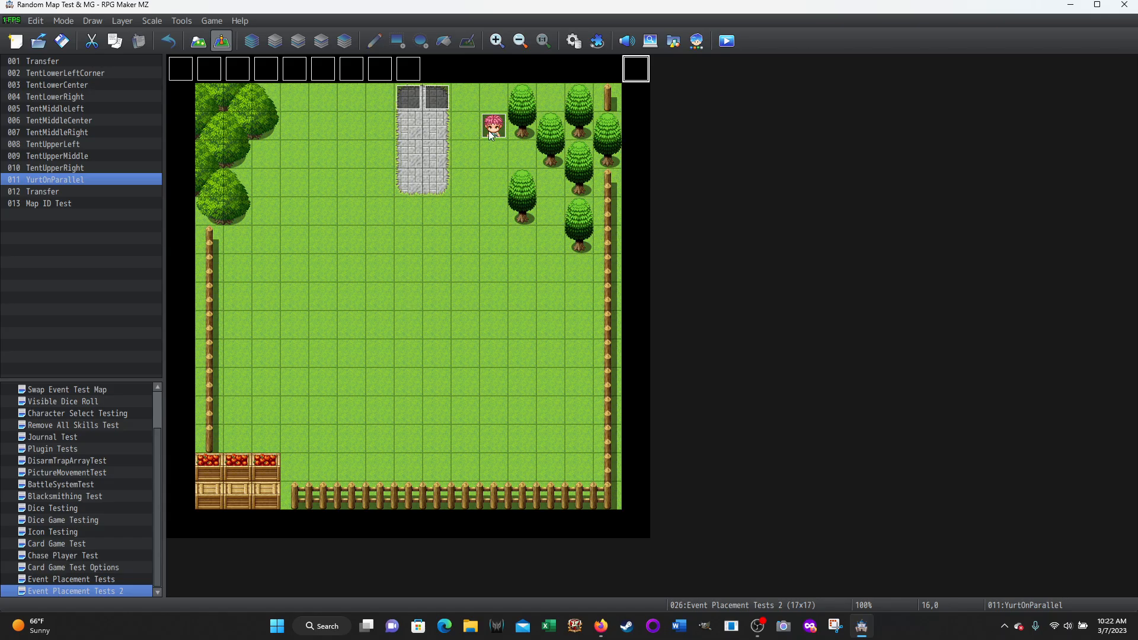
pyautogui.doubleClick(640, 72)
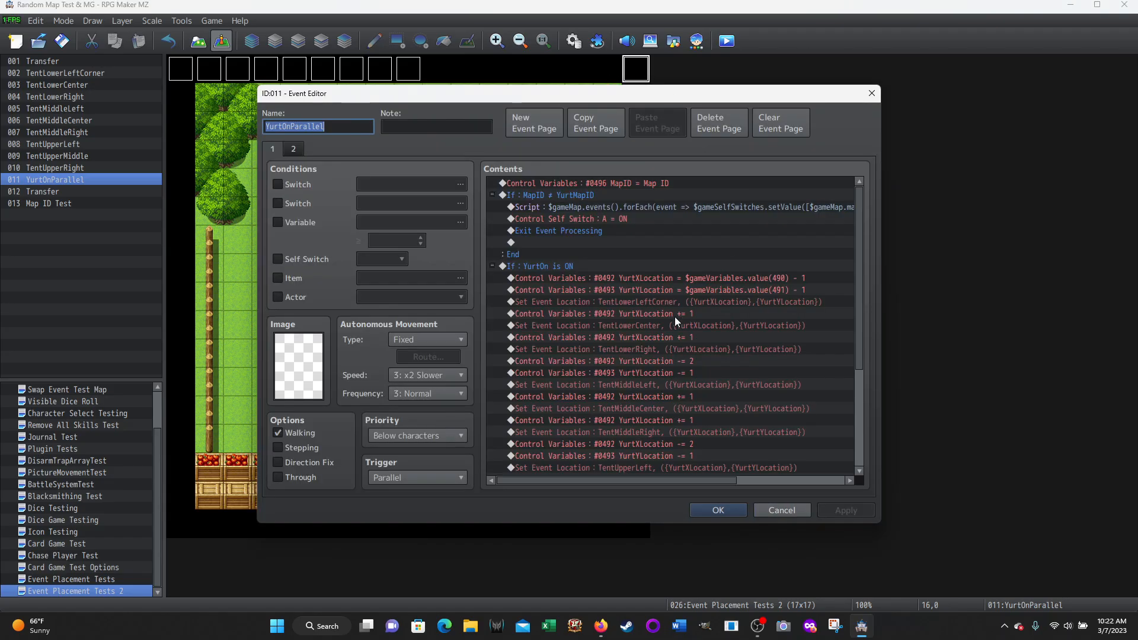
pyautogui.click(656, 207)
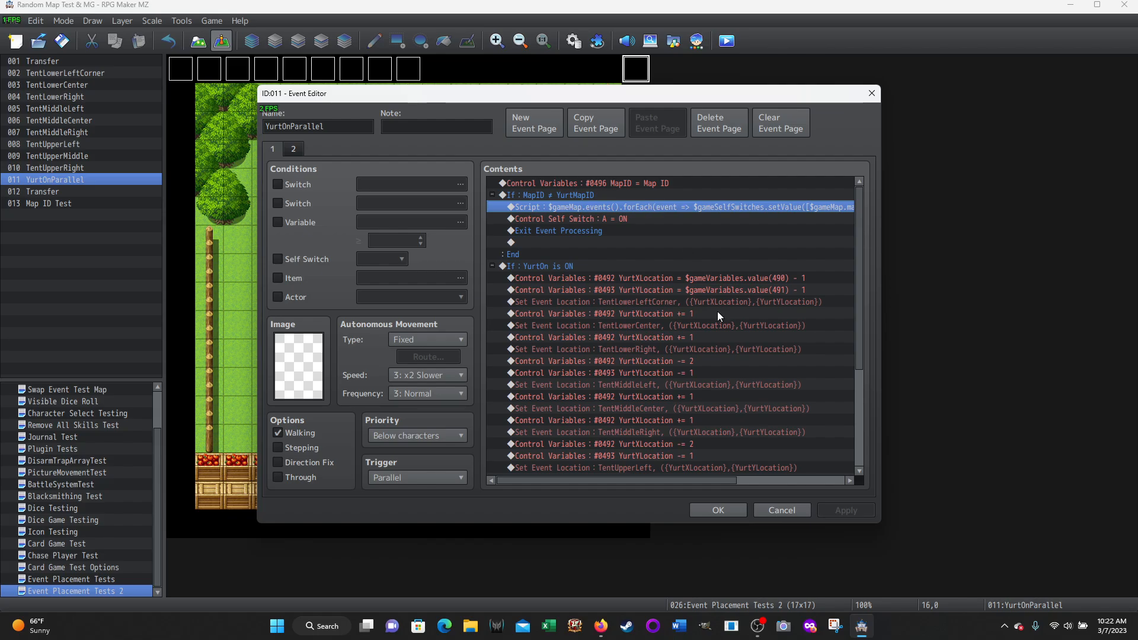
pyautogui.click(771, 511)
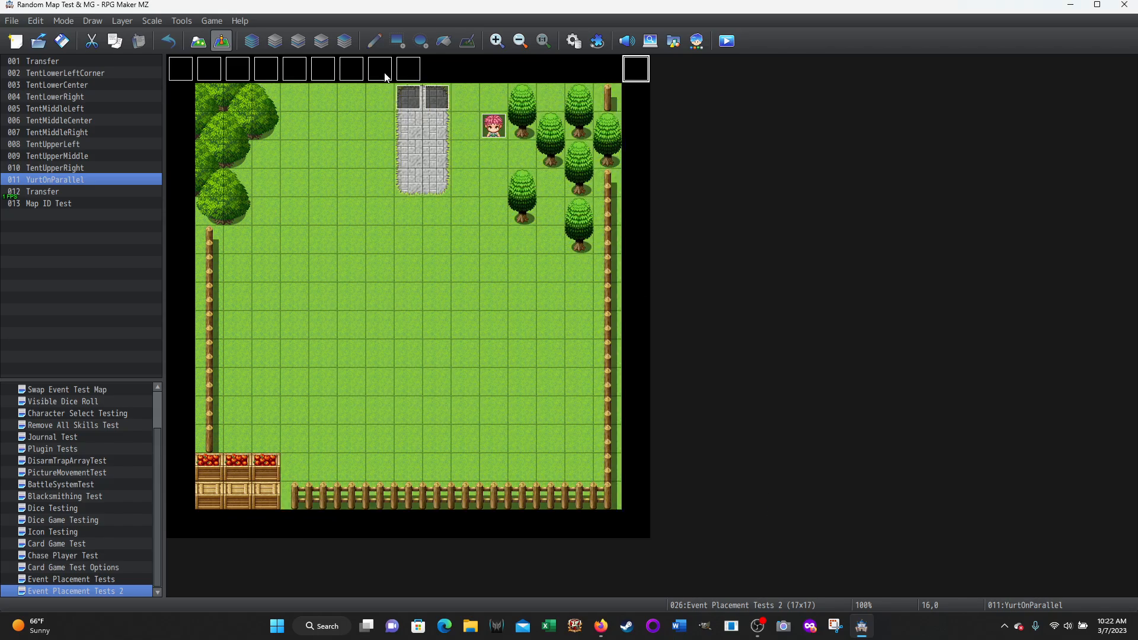
# Recheck the self switch script line in Transfer event 001 on the Event Placement Tests 2 map
pyautogui.doubleClick(413, 100)
pyautogui.click(574, 187)
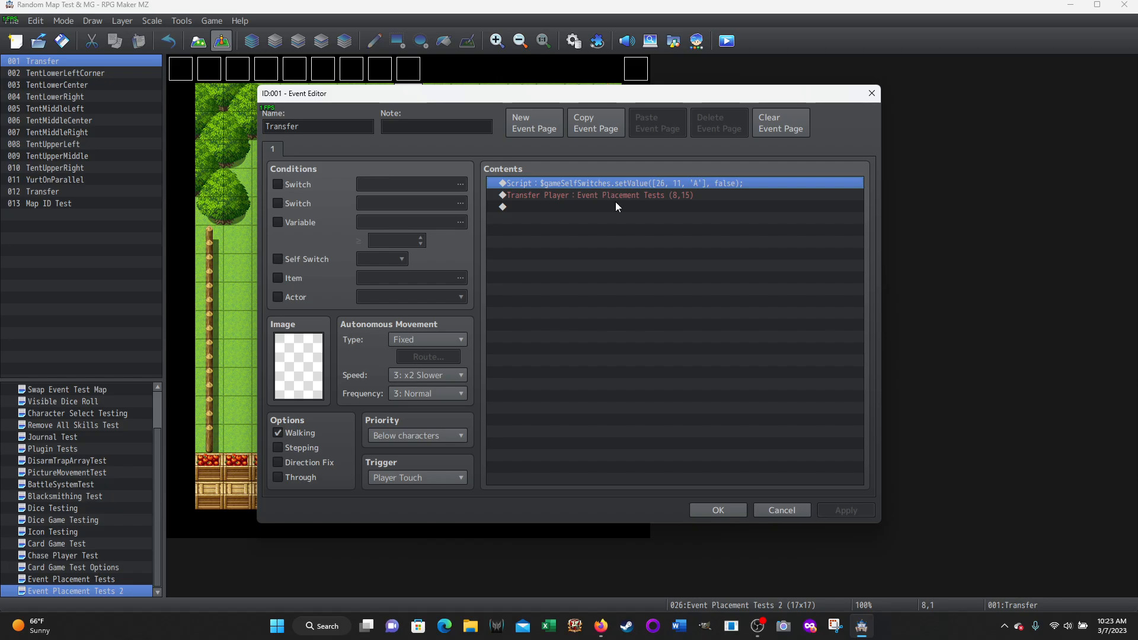
pyautogui.click(778, 511)
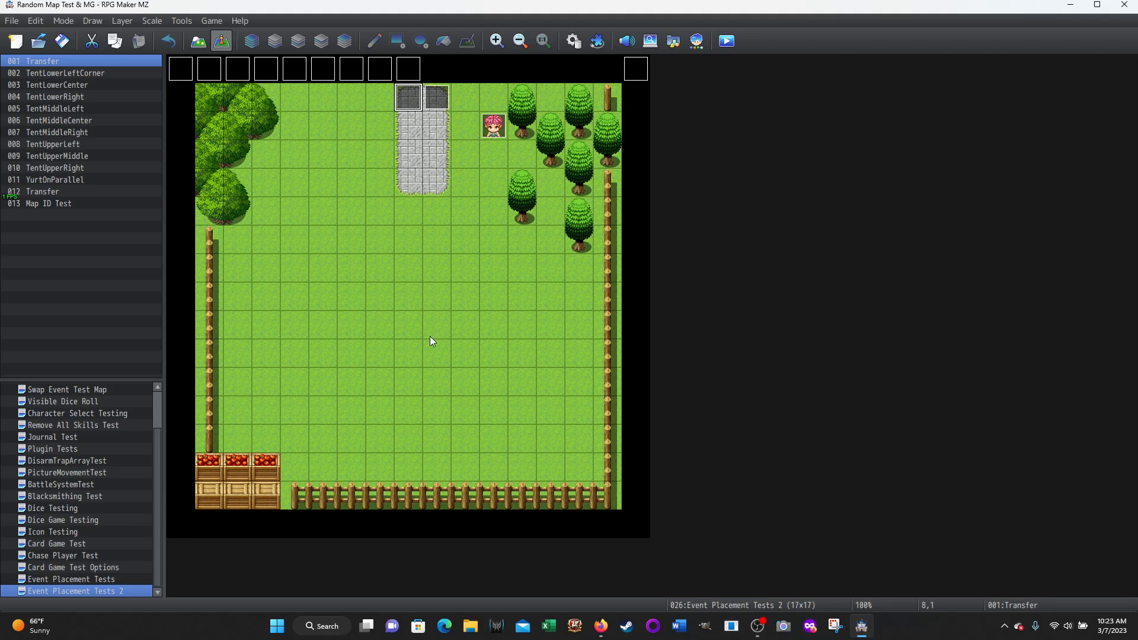
# Look at the Event Placement Tests map, return to Event Placement Tests 2, and read the full self switch script in its YurtOnParallel event
pyautogui.click(69, 580)
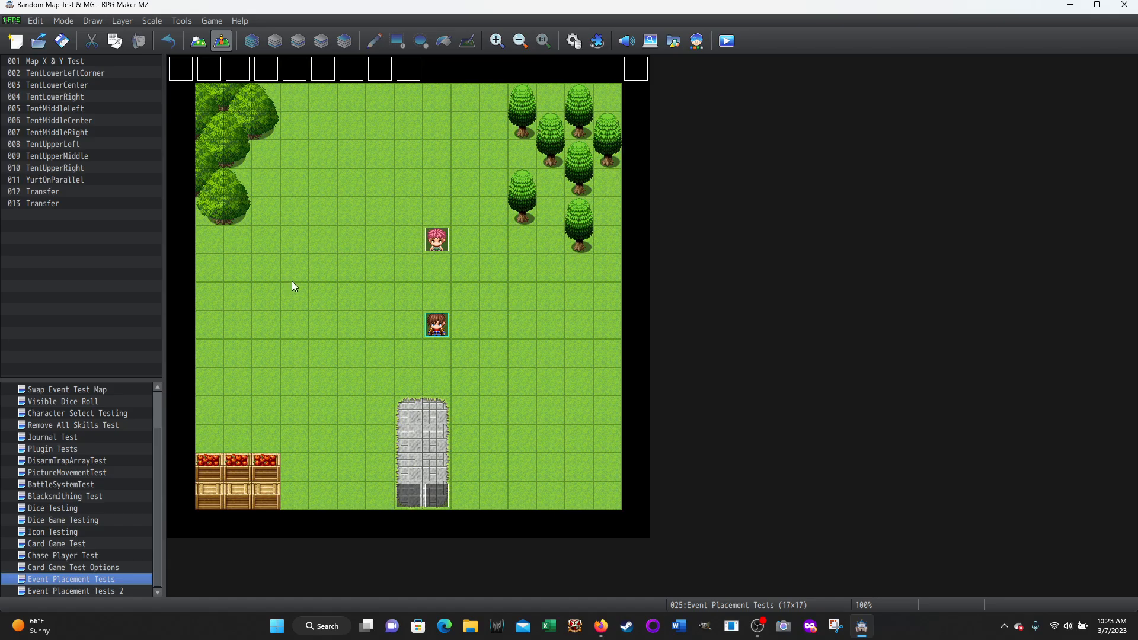
pyautogui.click(65, 591)
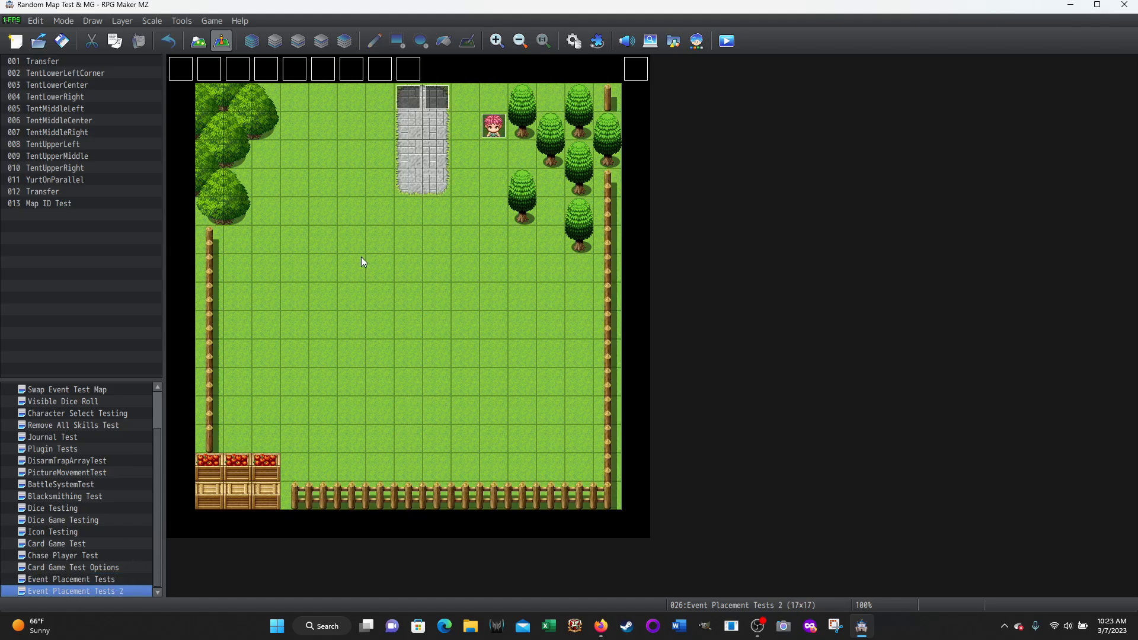
pyautogui.doubleClick(636, 69)
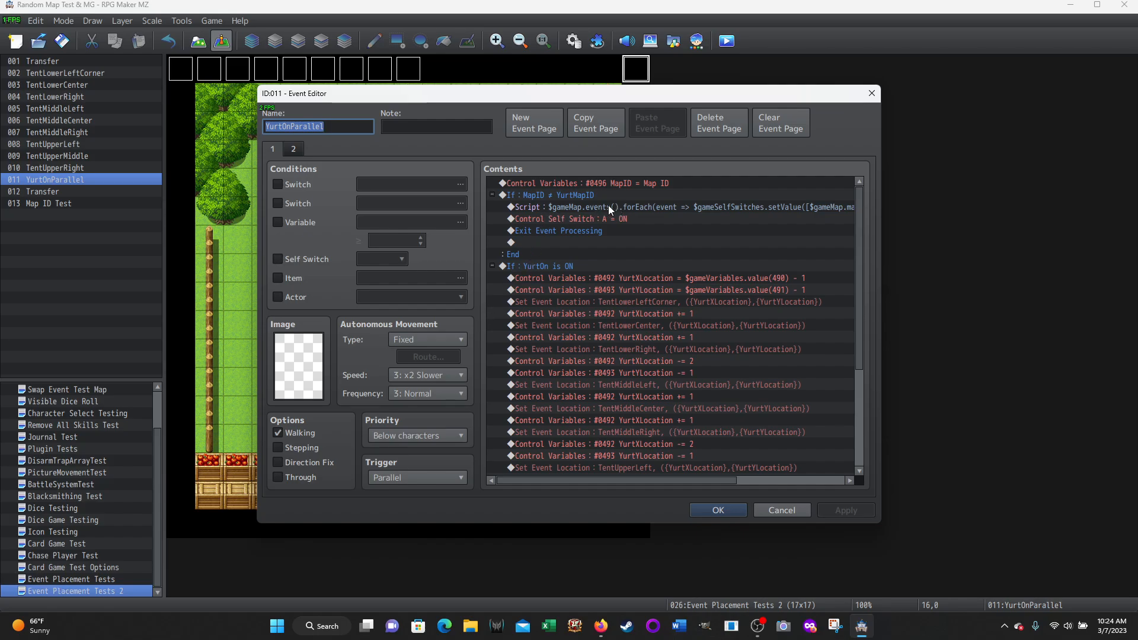
pyautogui.moveTo(628, 481); pyautogui.dragTo(828, 447)
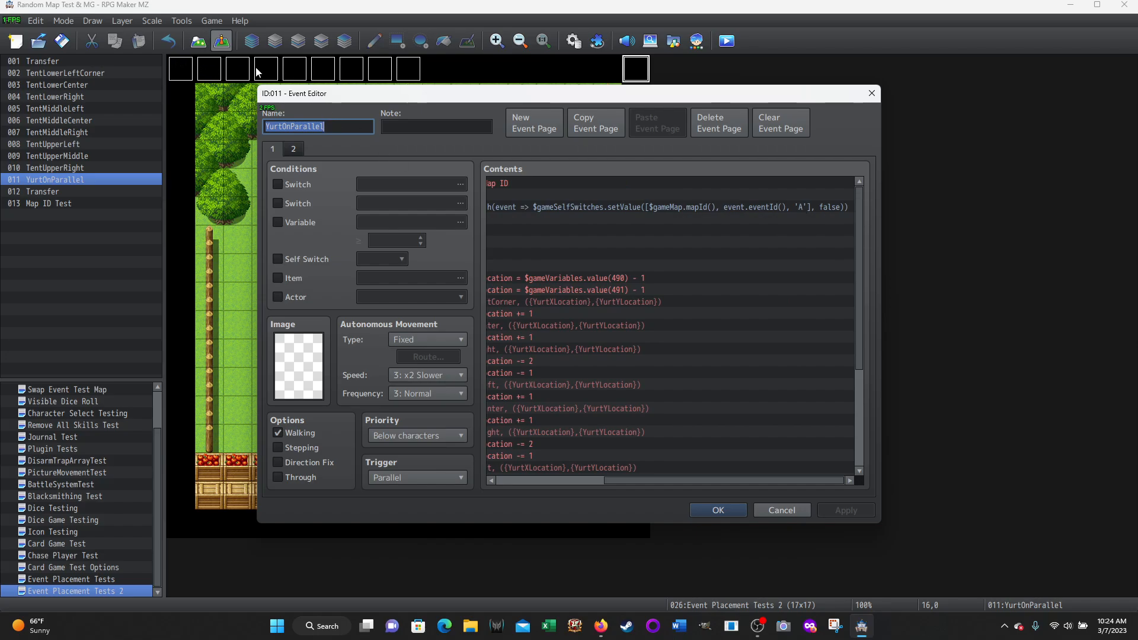
pyautogui.moveTo(767, 480); pyautogui.dragTo(639, 479)
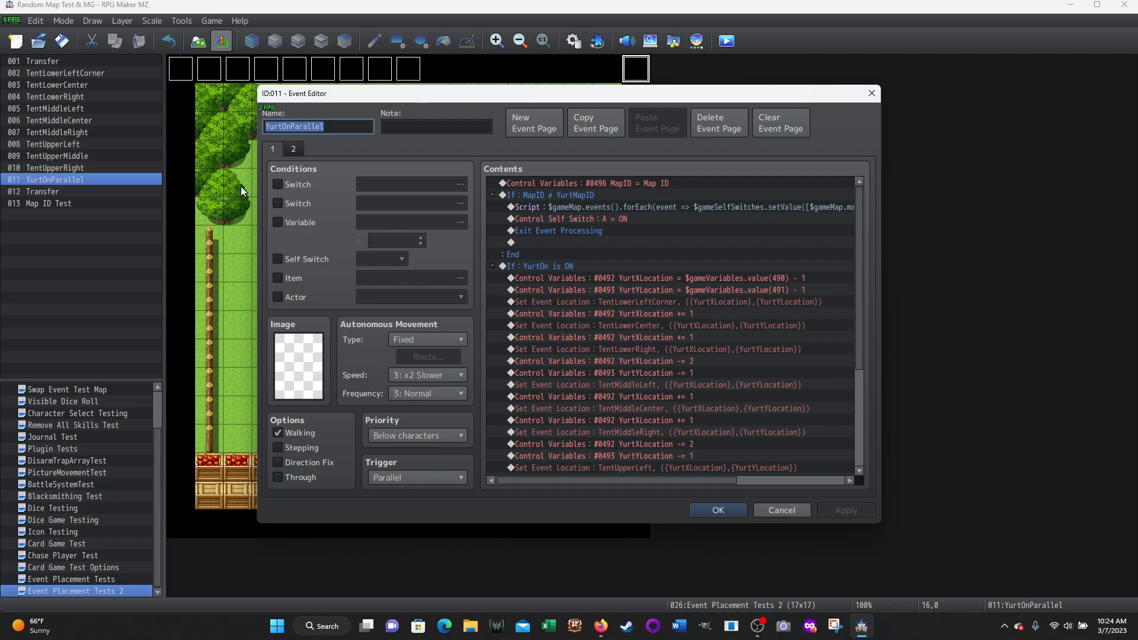
pyautogui.click(800, 507)
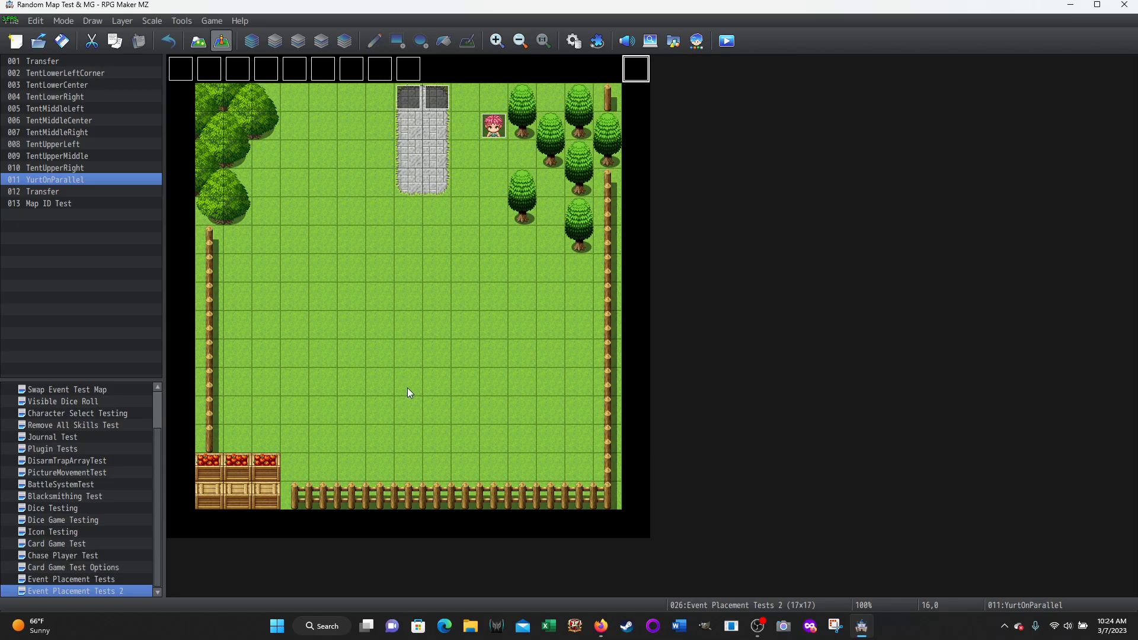
# In YurtOnParallel on the Event Placement Tests map, highlight the location commands from TentLowerLeftCorner's coordinates through TentUpperRight for review, and close without changes
pyautogui.click(68, 578)
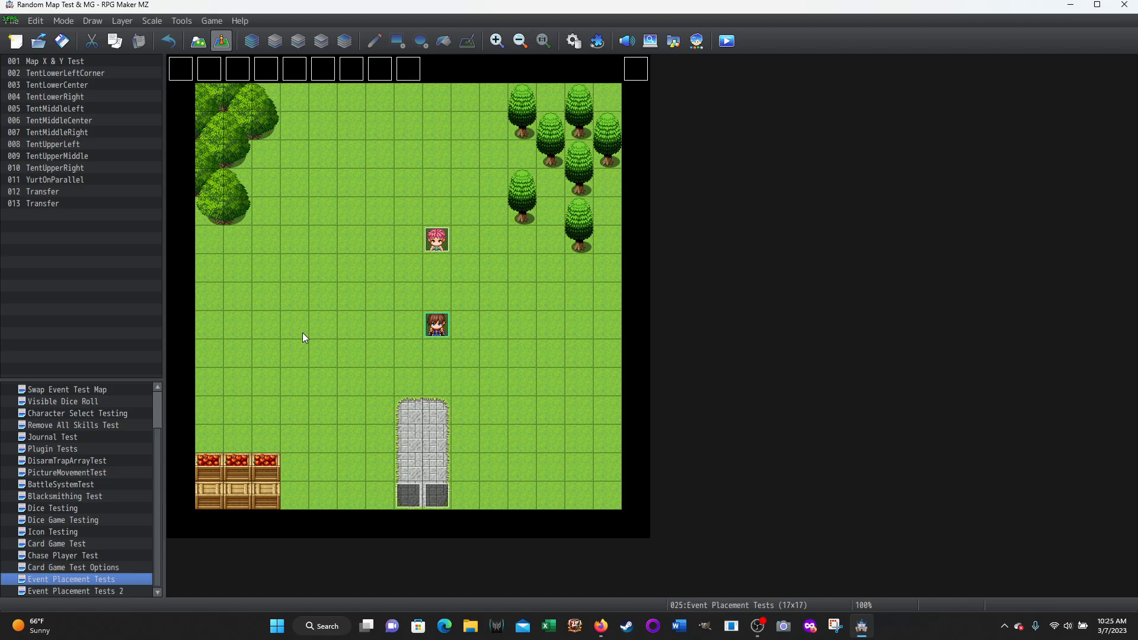
pyautogui.doubleClick(638, 73)
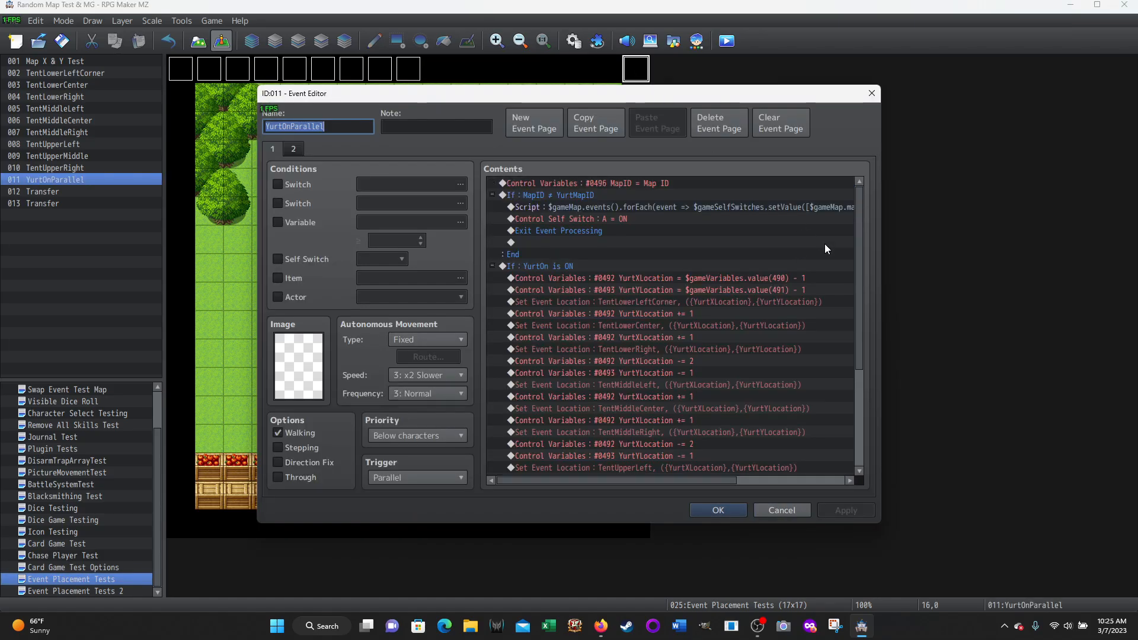
pyautogui.click(658, 279)
pyautogui.scroll(-2, 752, 340)
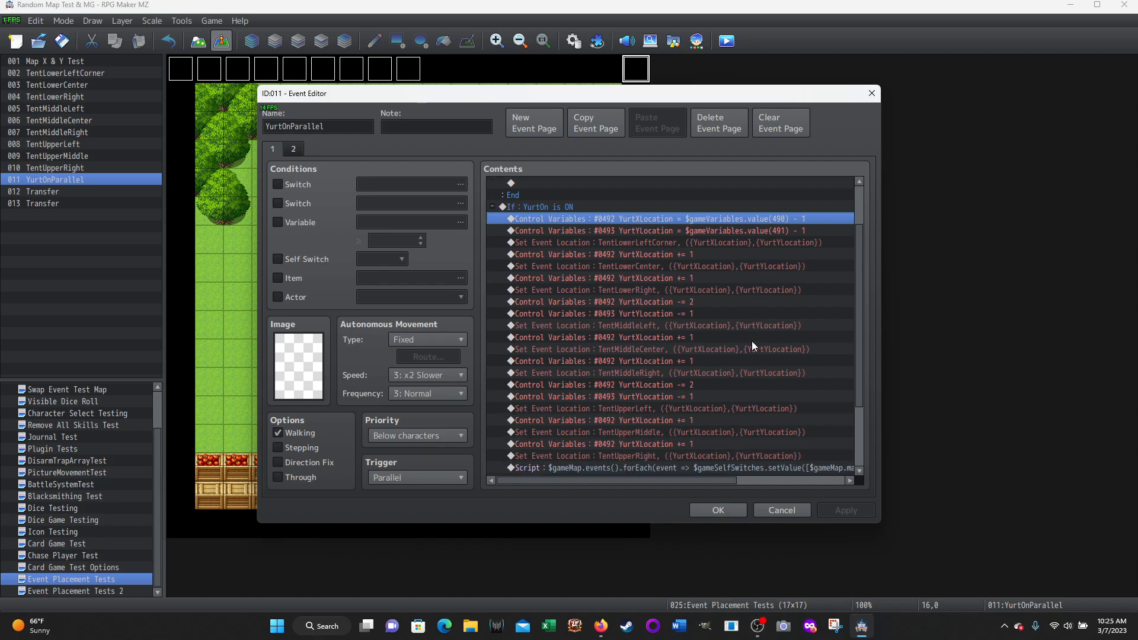
pyautogui.keyDown('shift'); pyautogui.click(622, 457); pyautogui.keyUp('shift')
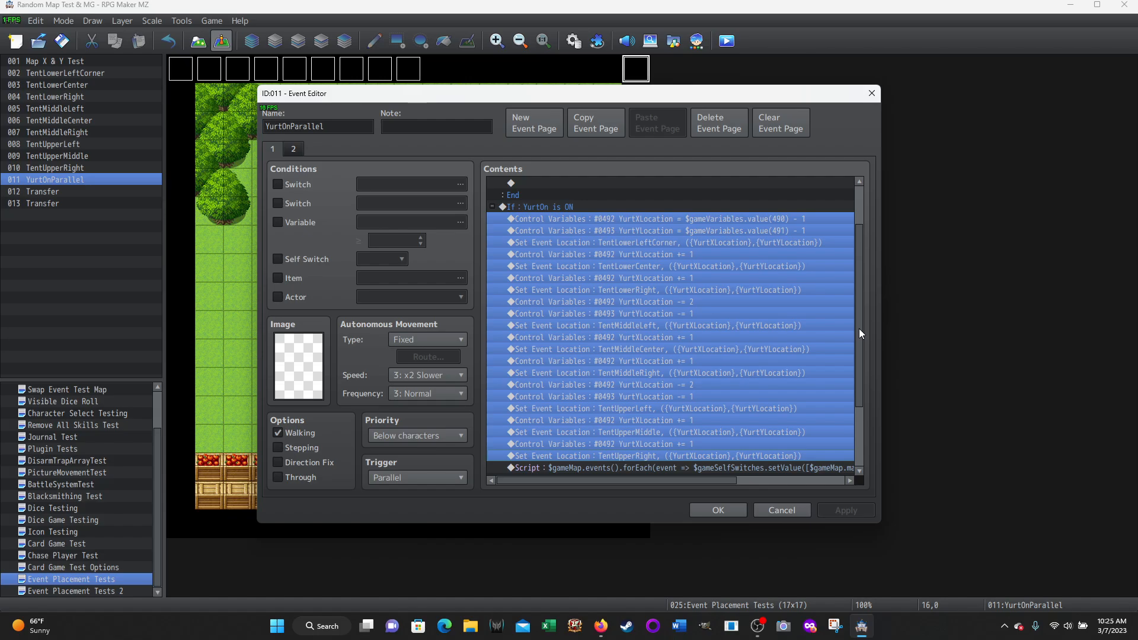
pyautogui.click(772, 509)
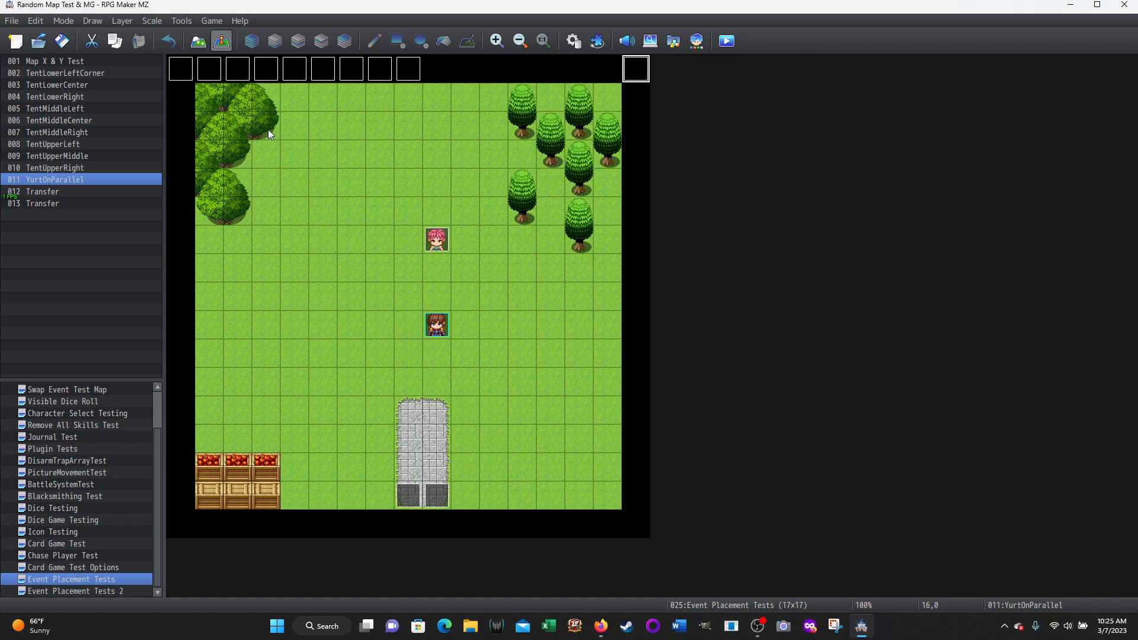